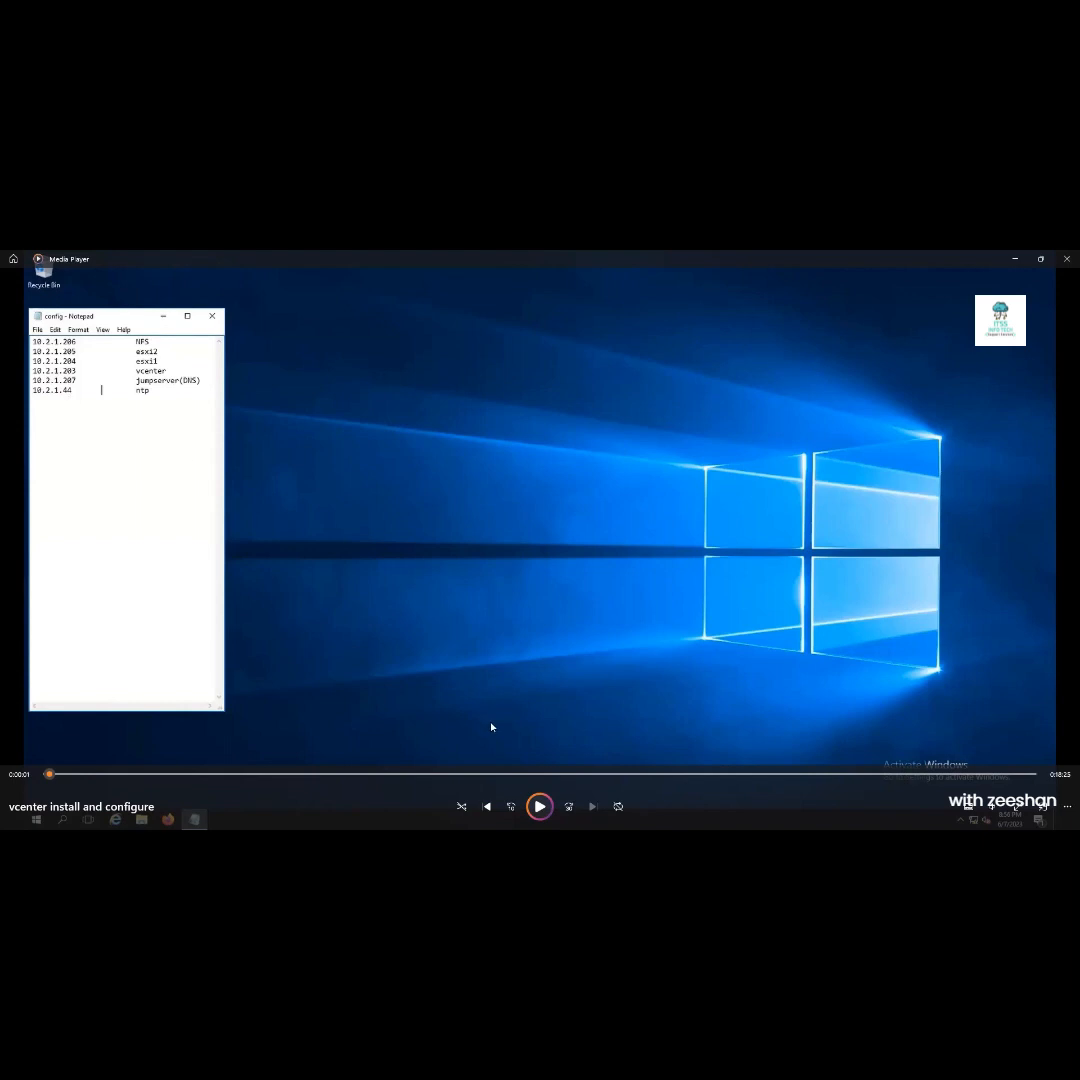
Start the tutorial video in the Remote Desktop session to follow the ESXi login
click(539, 808)
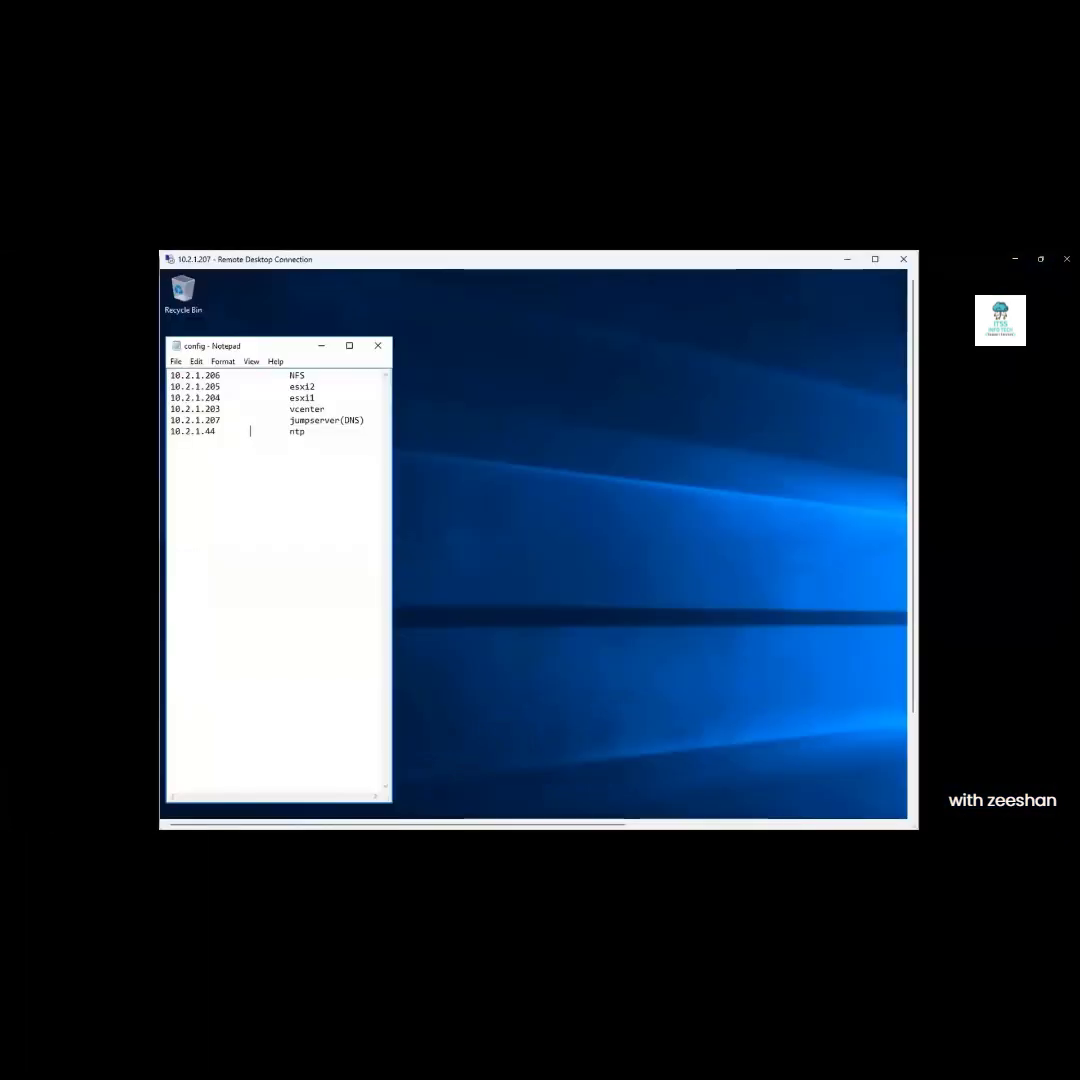
mouse_move(562, 752)
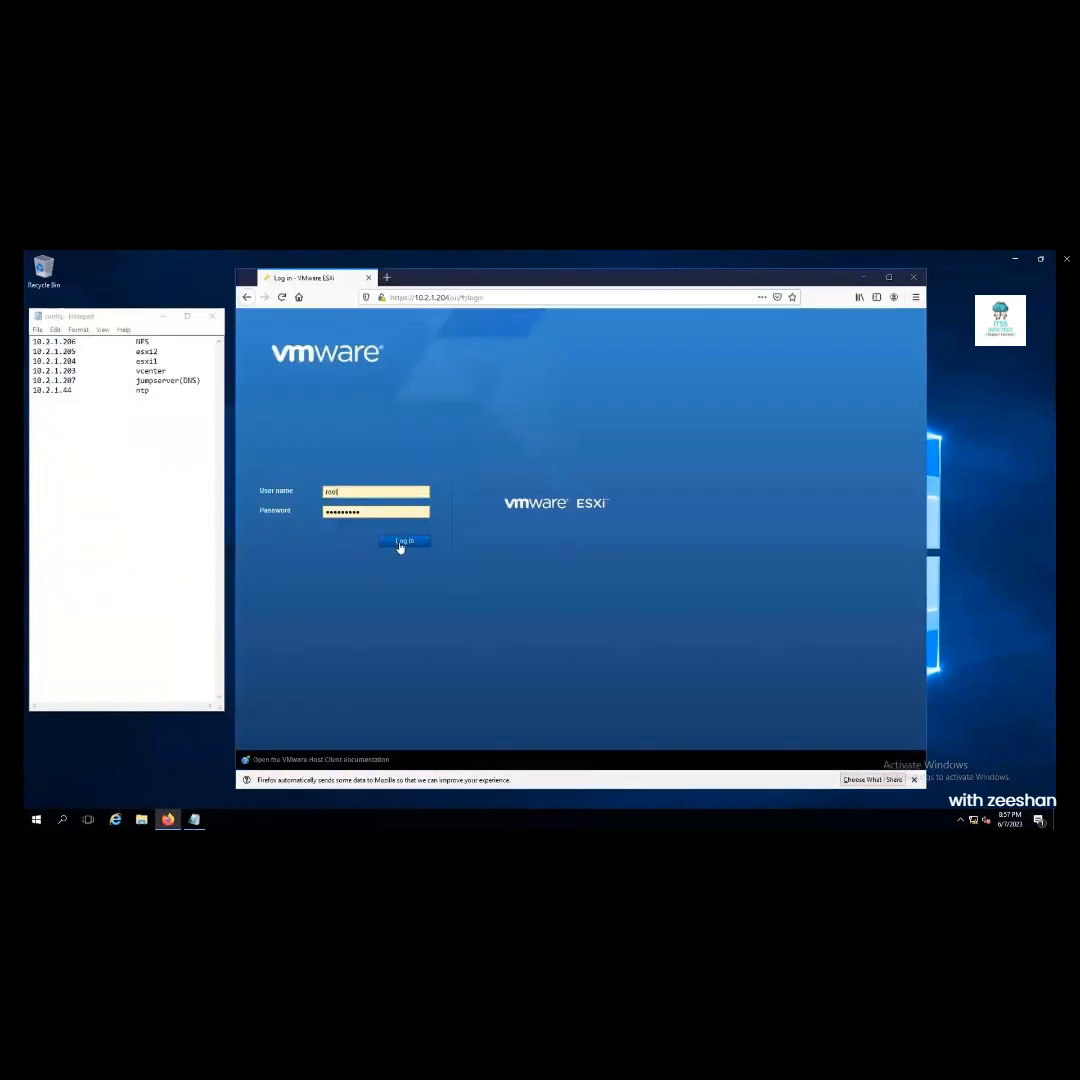
Sign in to ESXi host 10.2.1.204, then sign in to a second host in a new tab
click(400, 546)
click(387, 278)
click(407, 298)
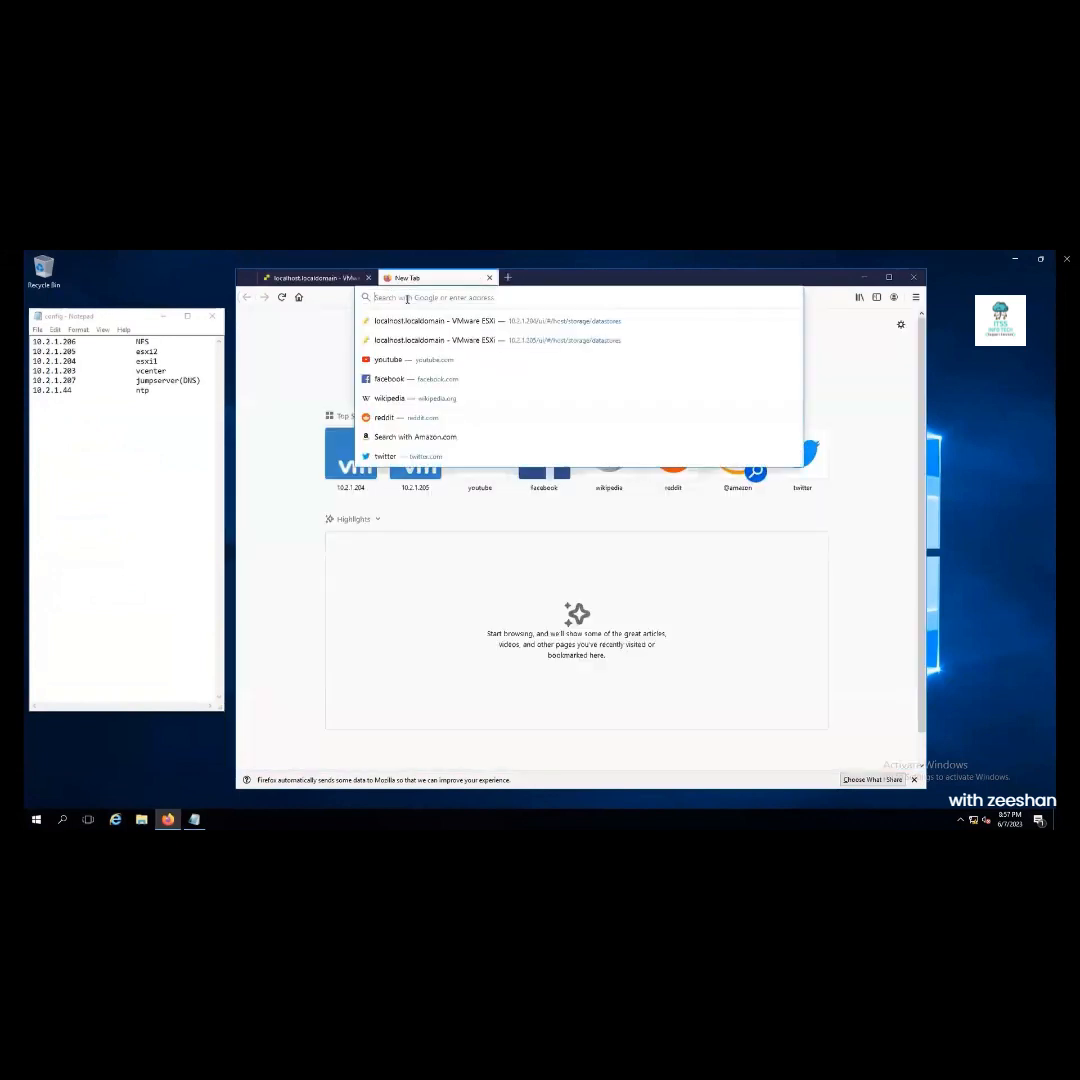
text(10.2.1.206)
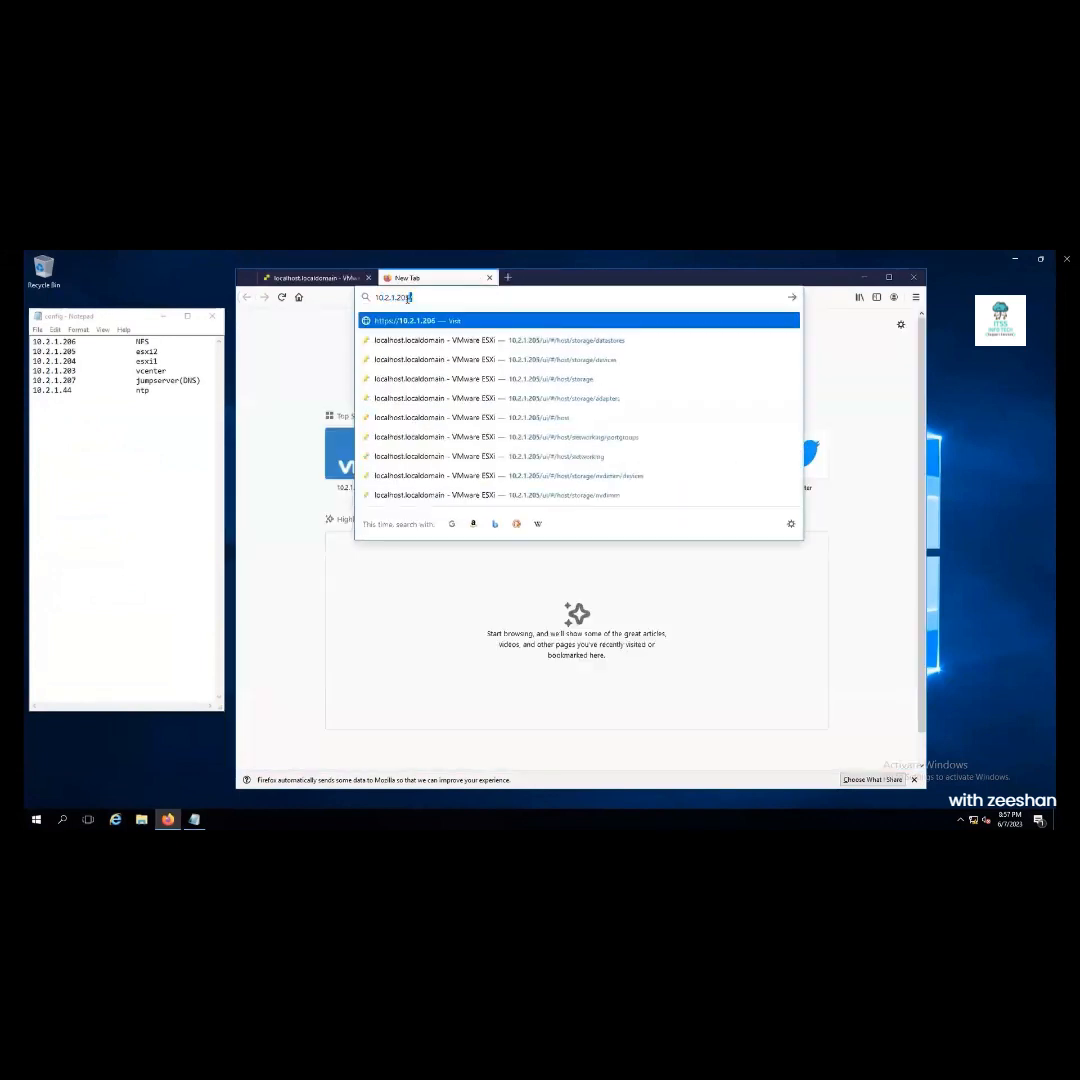
key(Return)
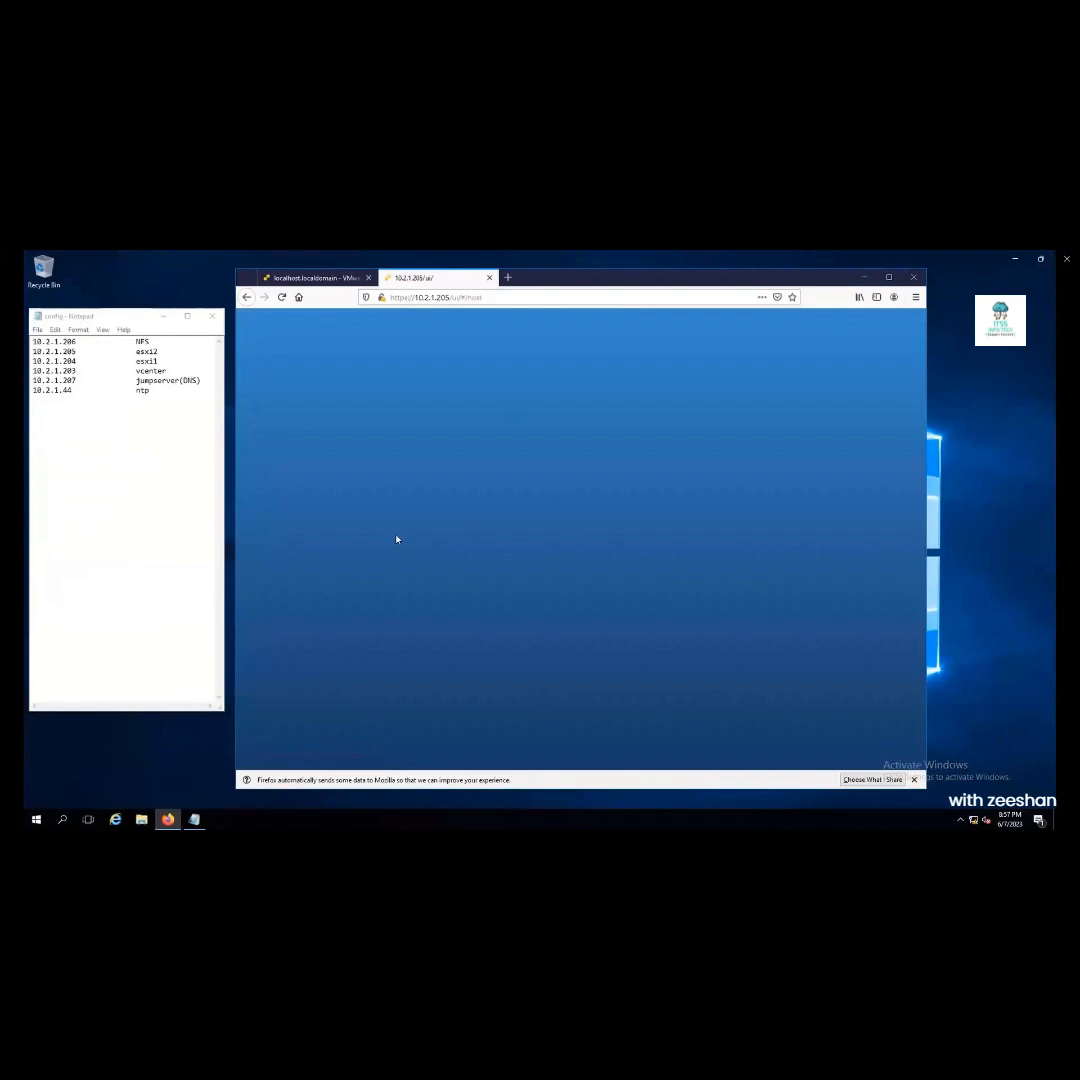
click(404, 543)
Check virtual machines and datastores on both hosts, ending on the 10.2.1.204 tab
click(300, 279)
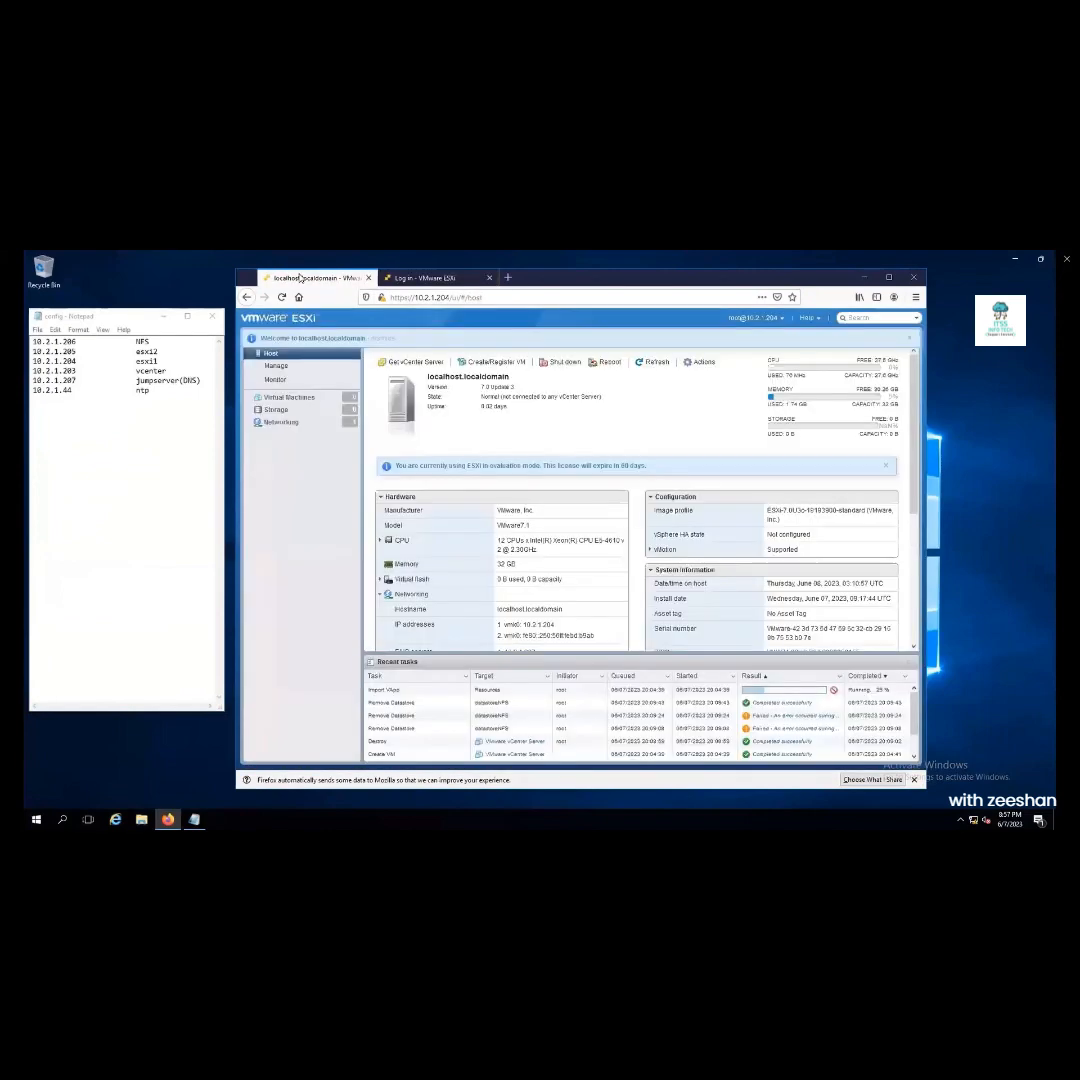
click(289, 398)
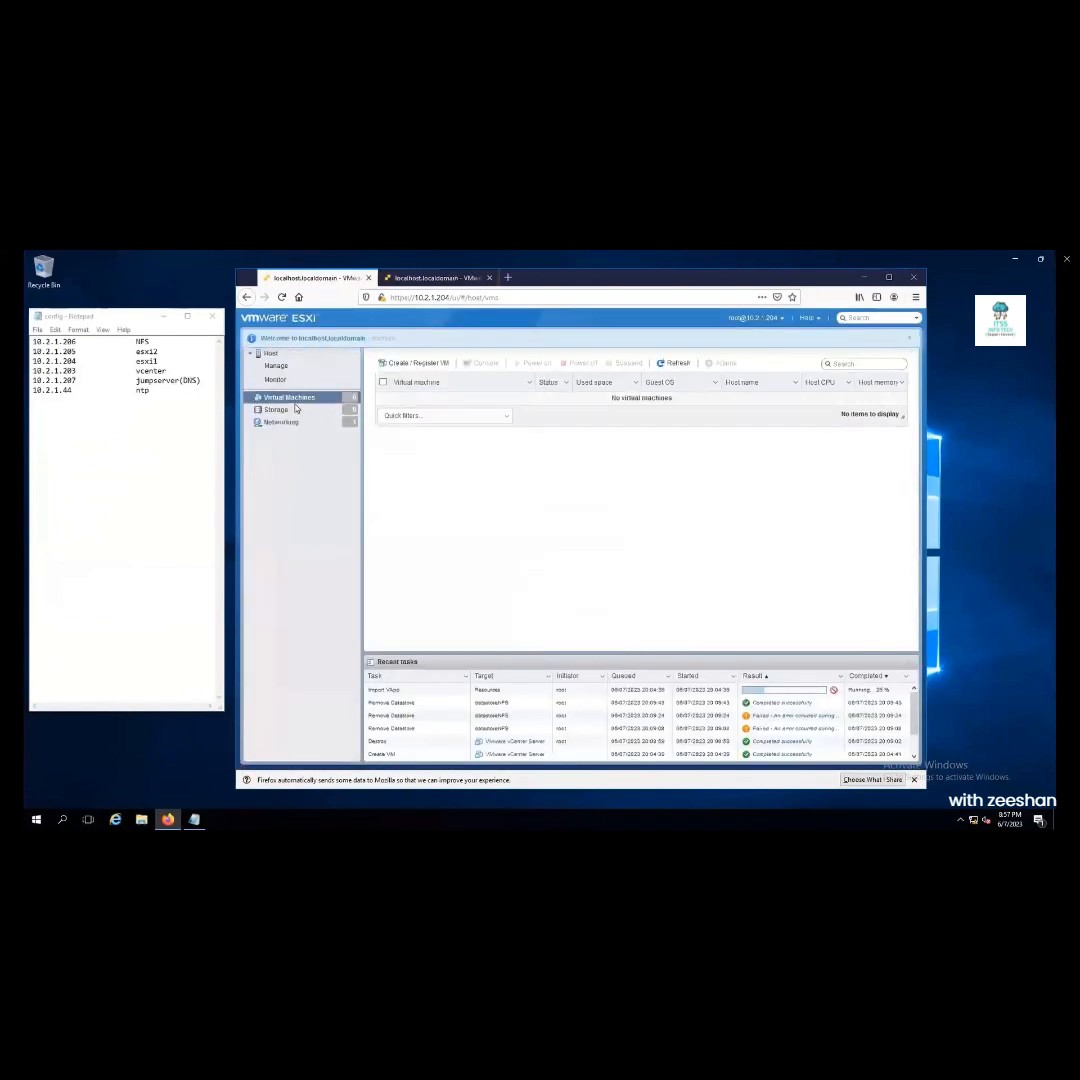
click(290, 410)
click(437, 278)
click(289, 398)
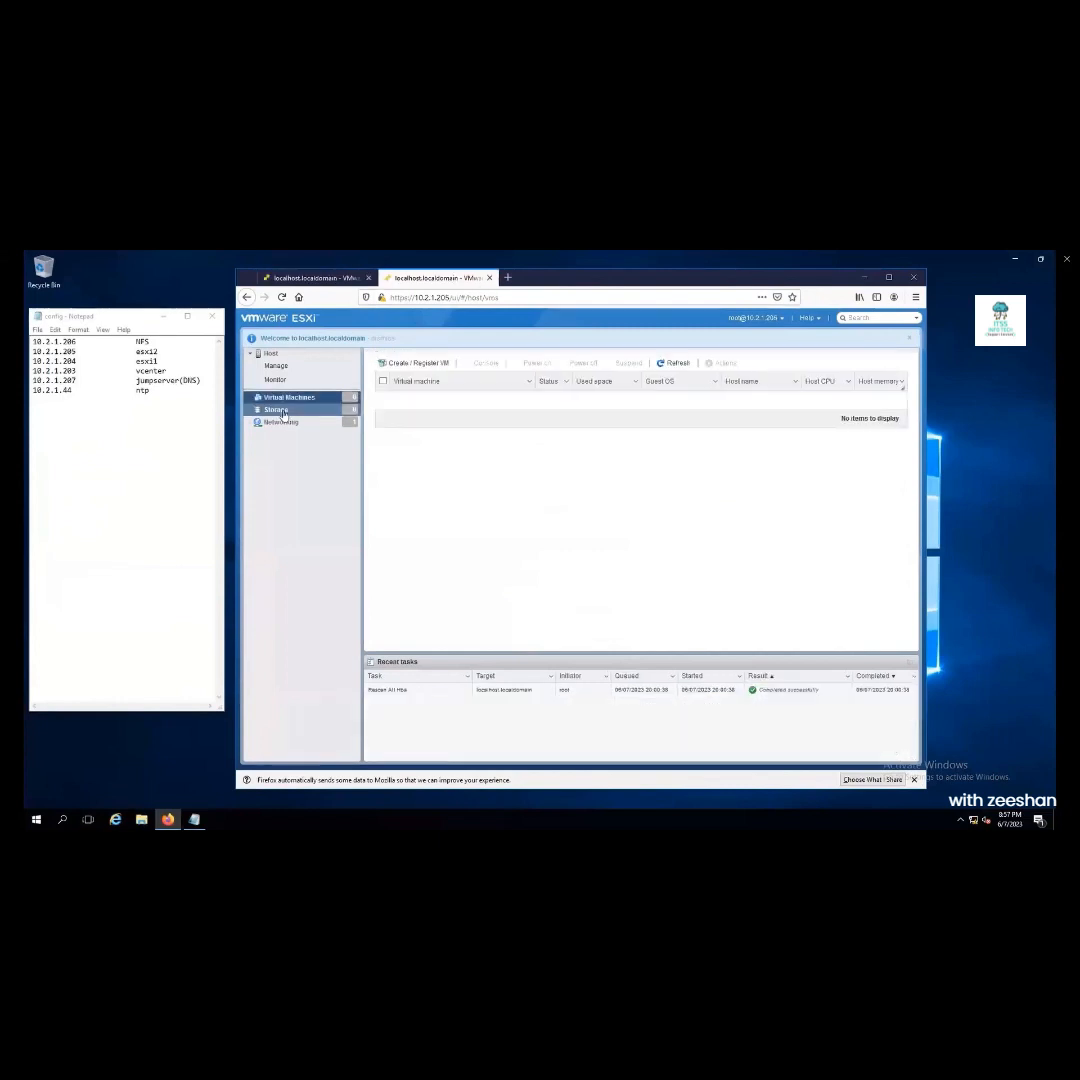
click(283, 412)
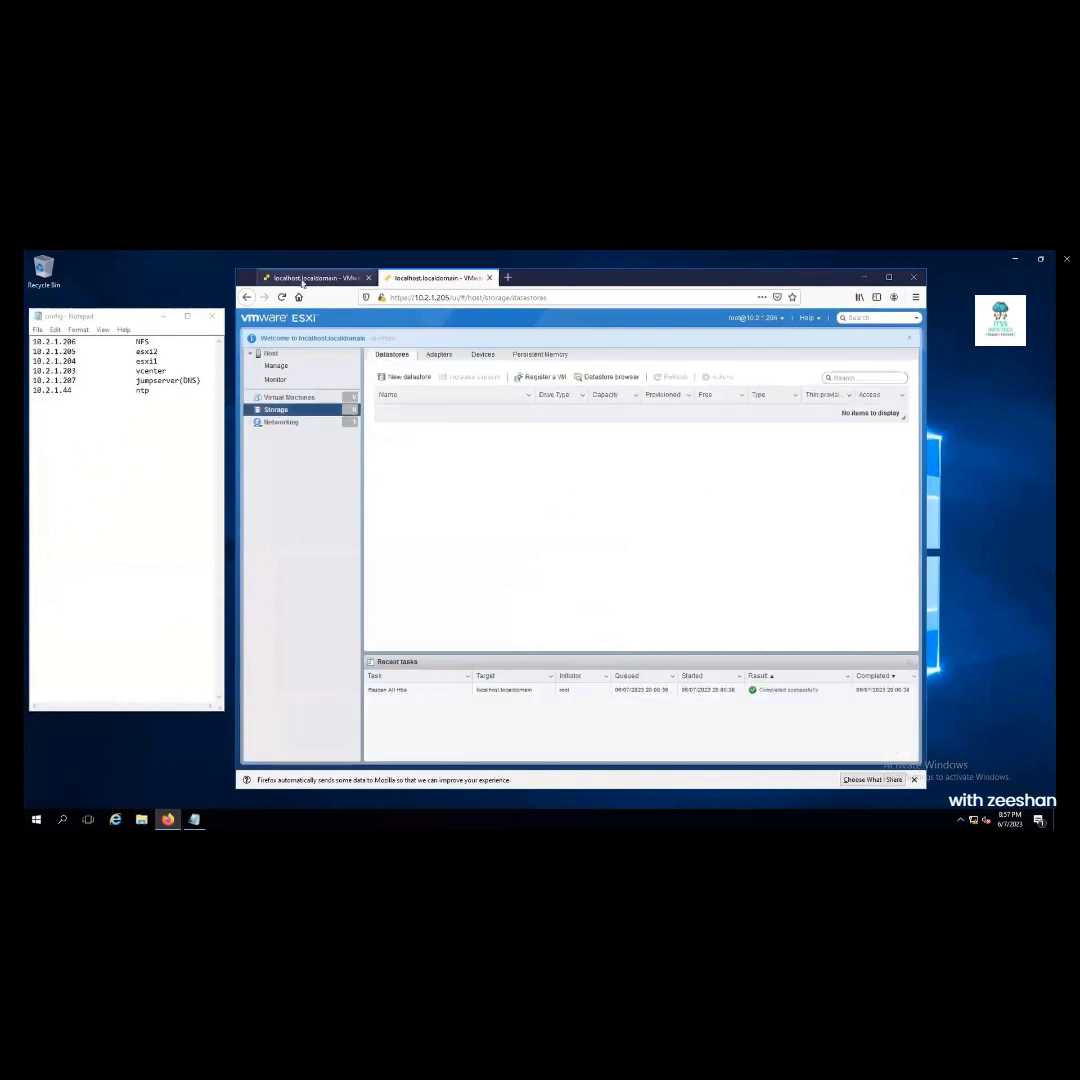
key(ctrl+Tab)
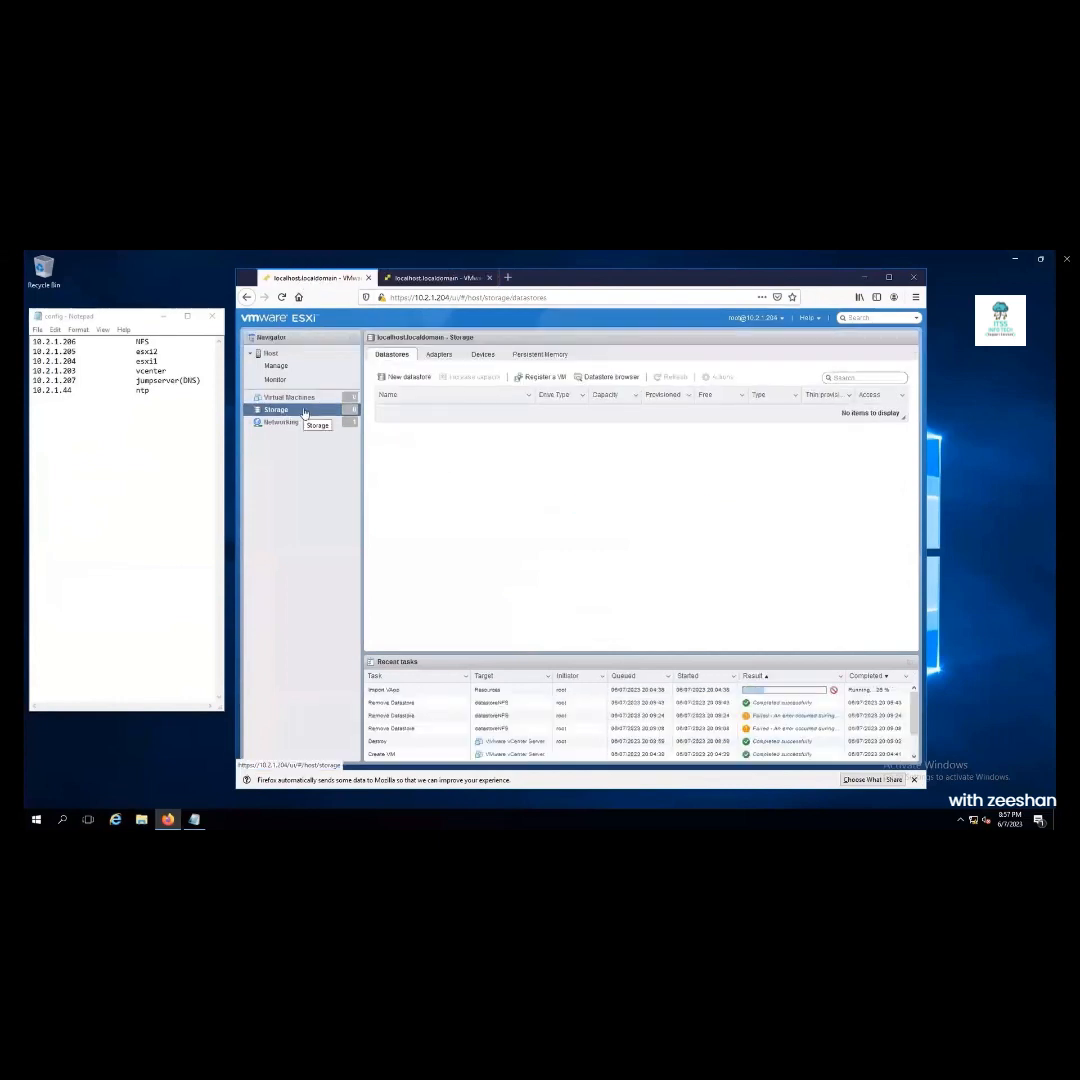
Start a new datastore on 10.2.1.204 with the Mount NFS datastore option and continue to the mount details
click(403, 376)
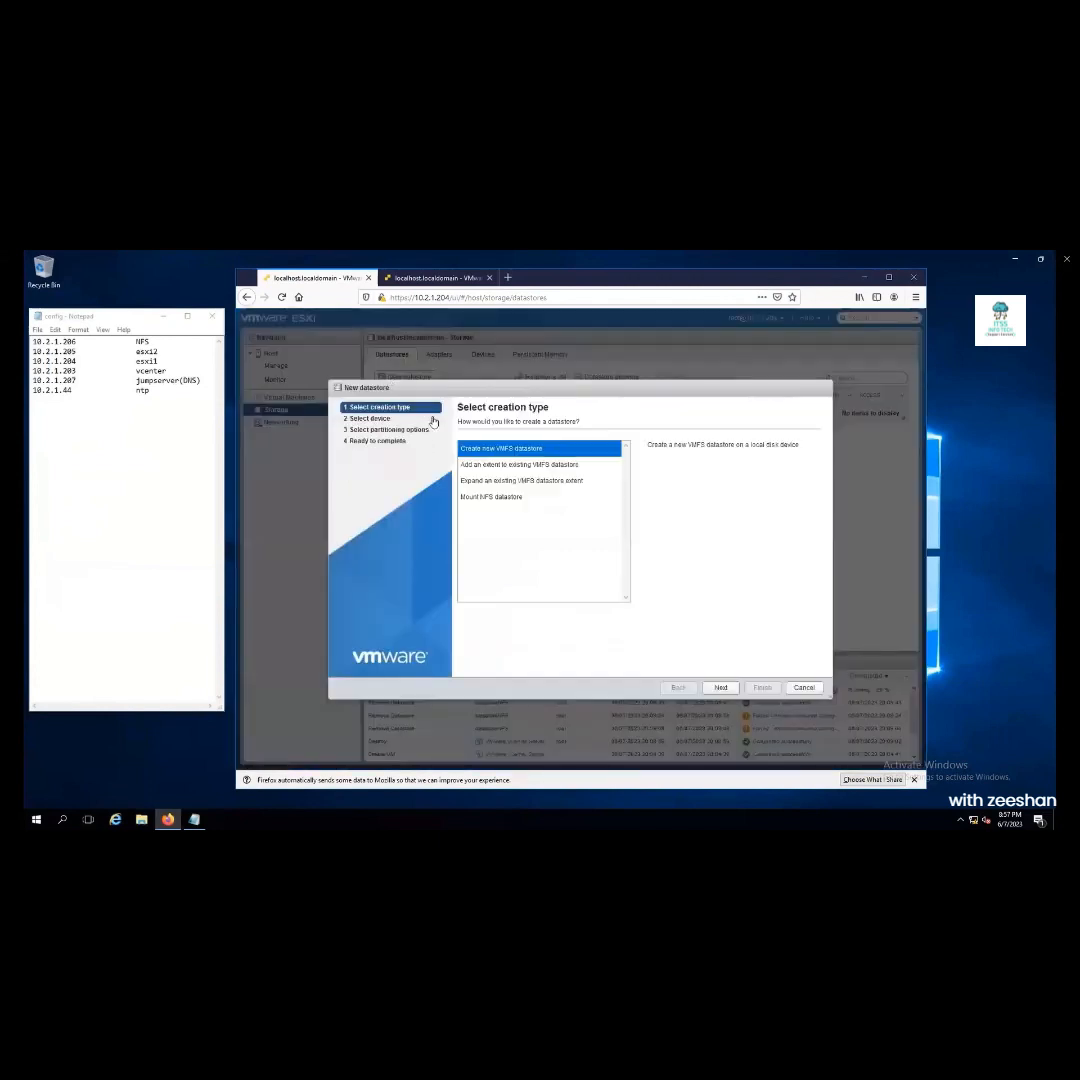
click(500, 498)
click(723, 689)
click(543, 810)
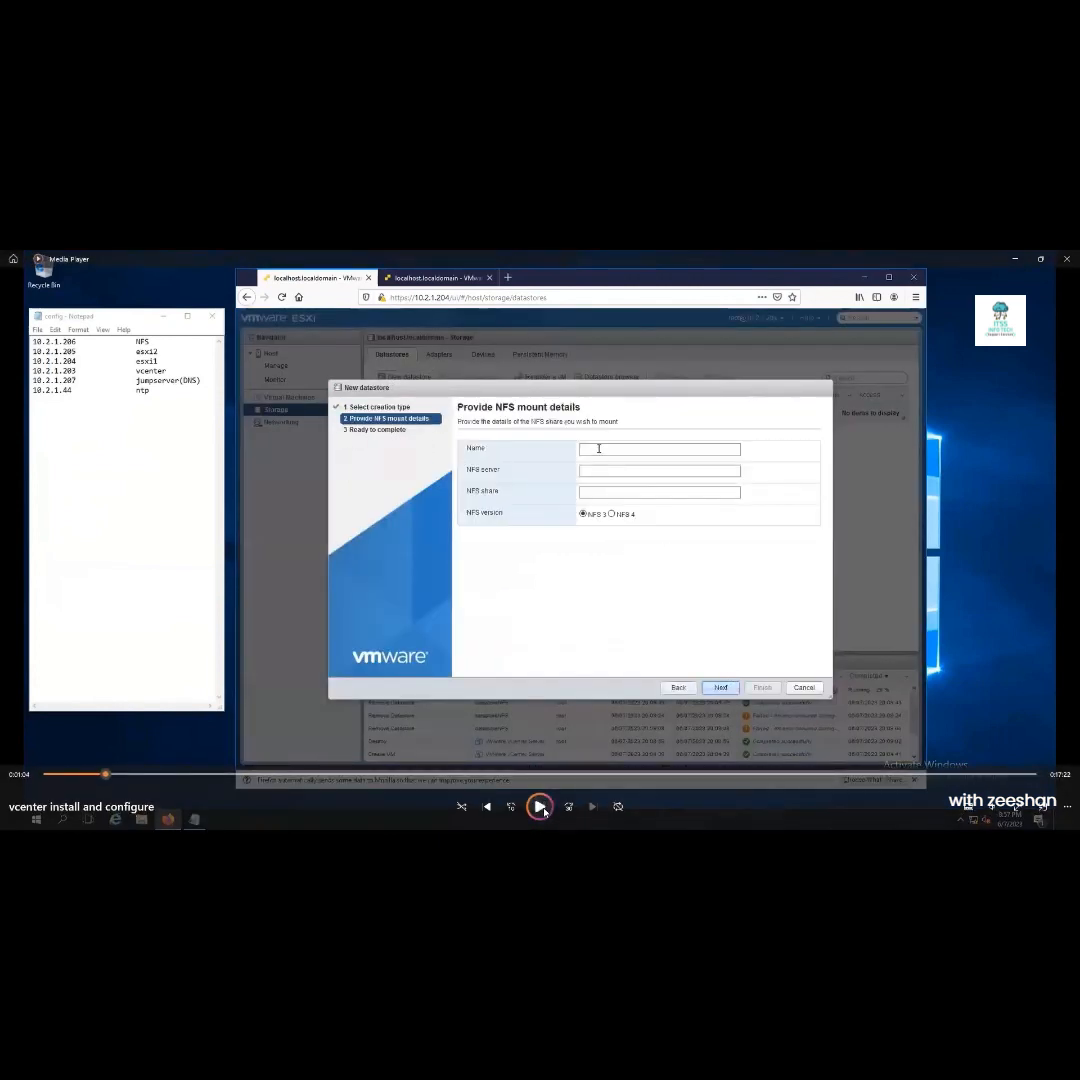
click(543, 810)
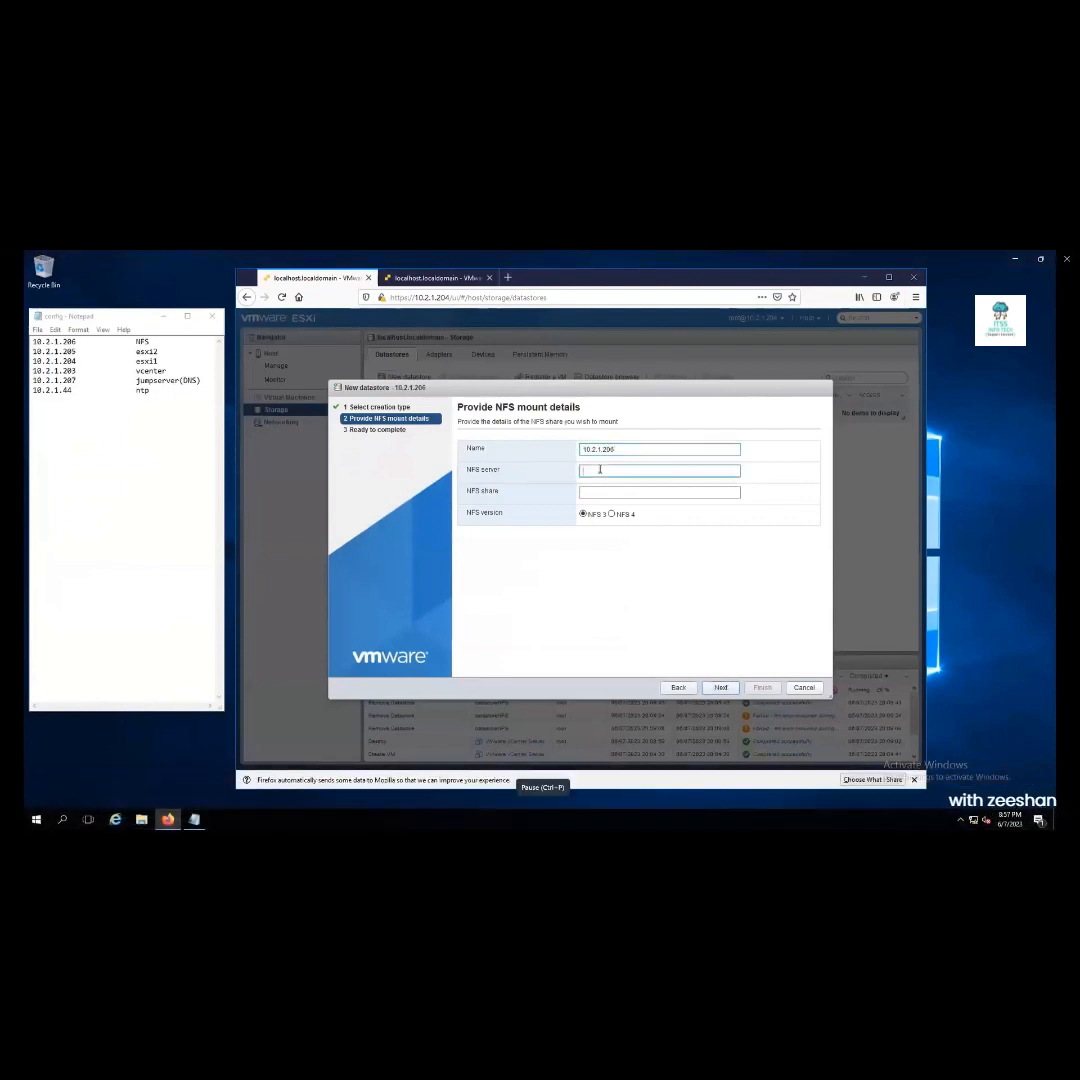
mouse_move(629, 765)
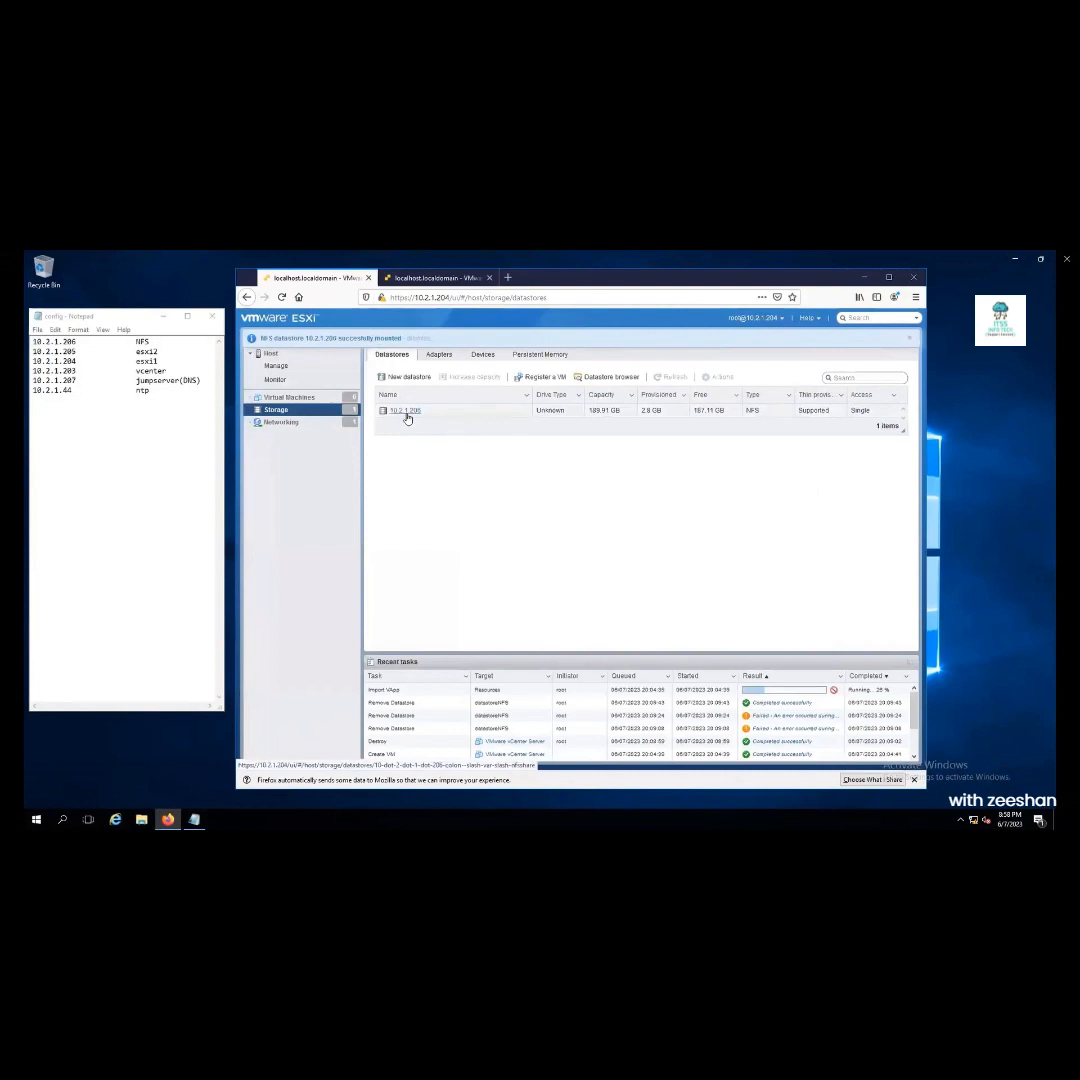
Rename datastore 10.2.1.206 to sharedNFS, save, and reload the host client page
click(405, 411)
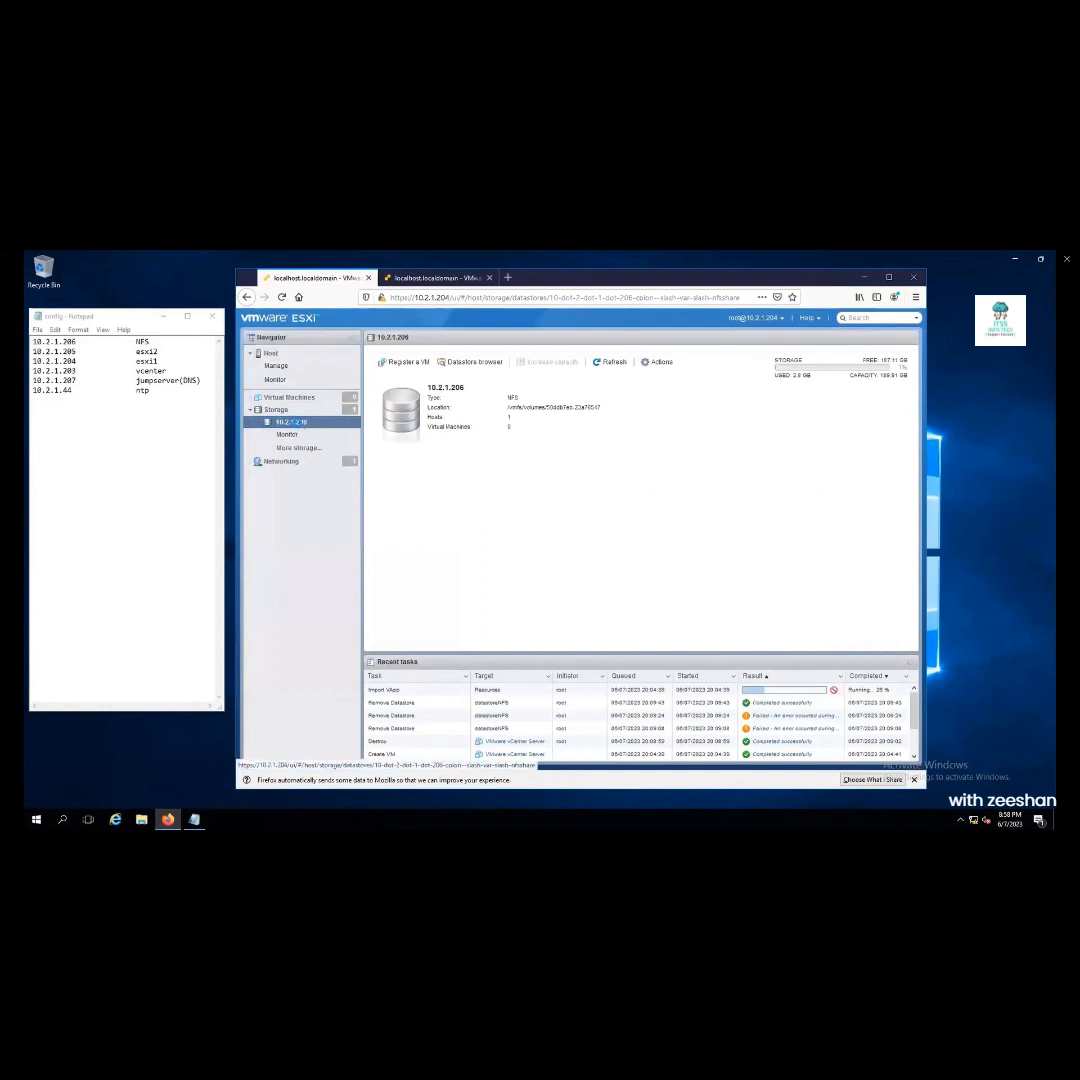
right_click(297, 426)
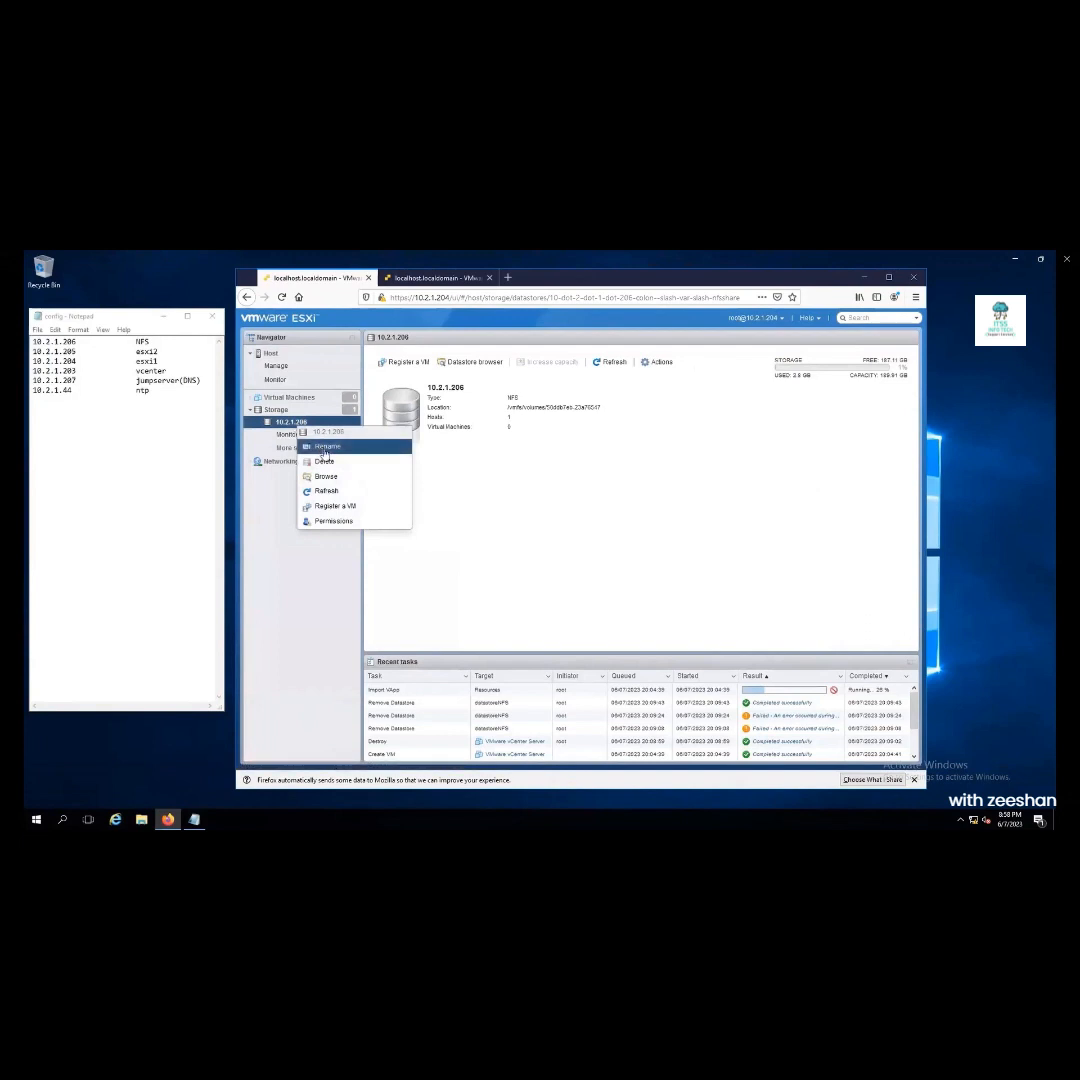
click(312, 446)
drag(603, 543, 432, 544)
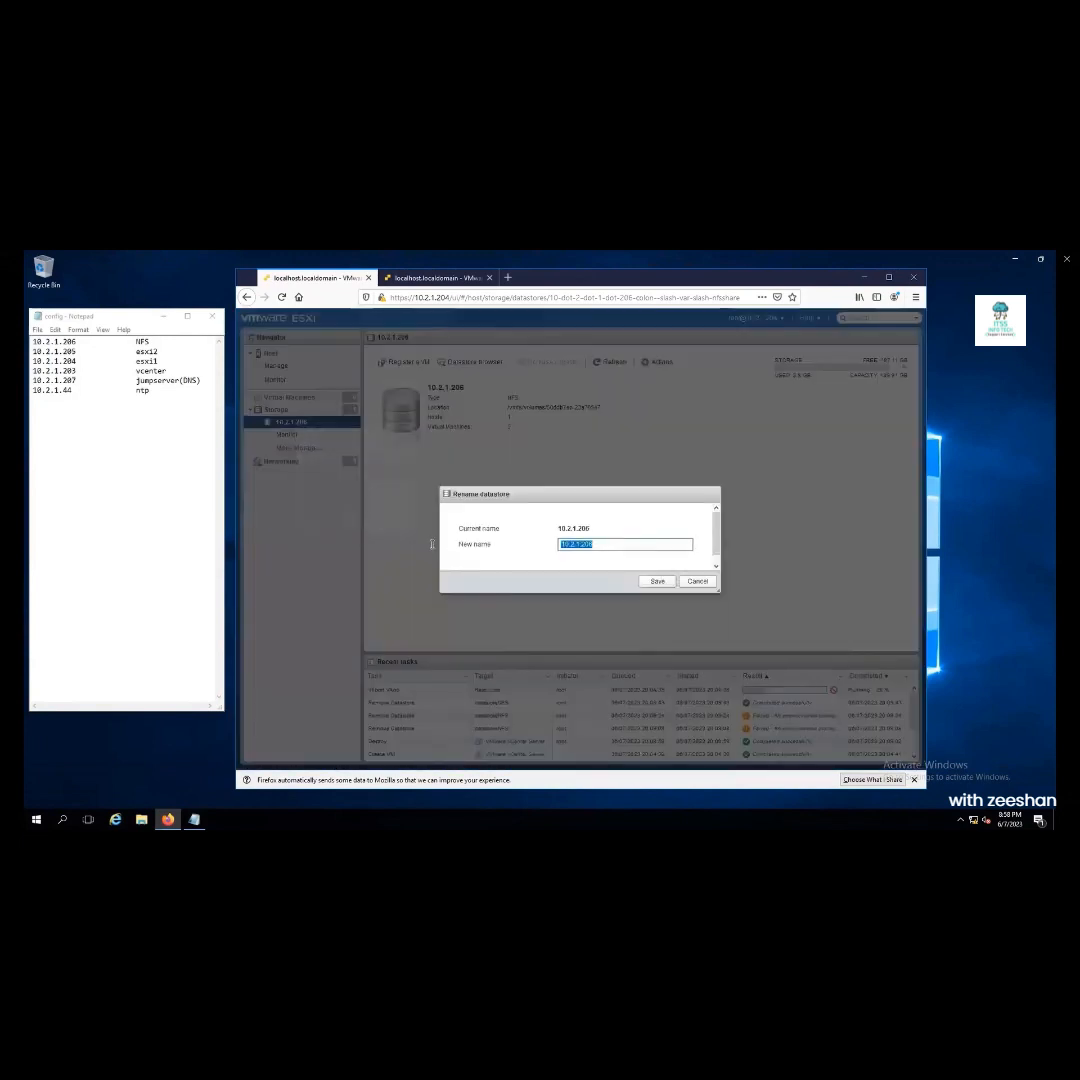
text(shared-NFS)
click(657, 581)
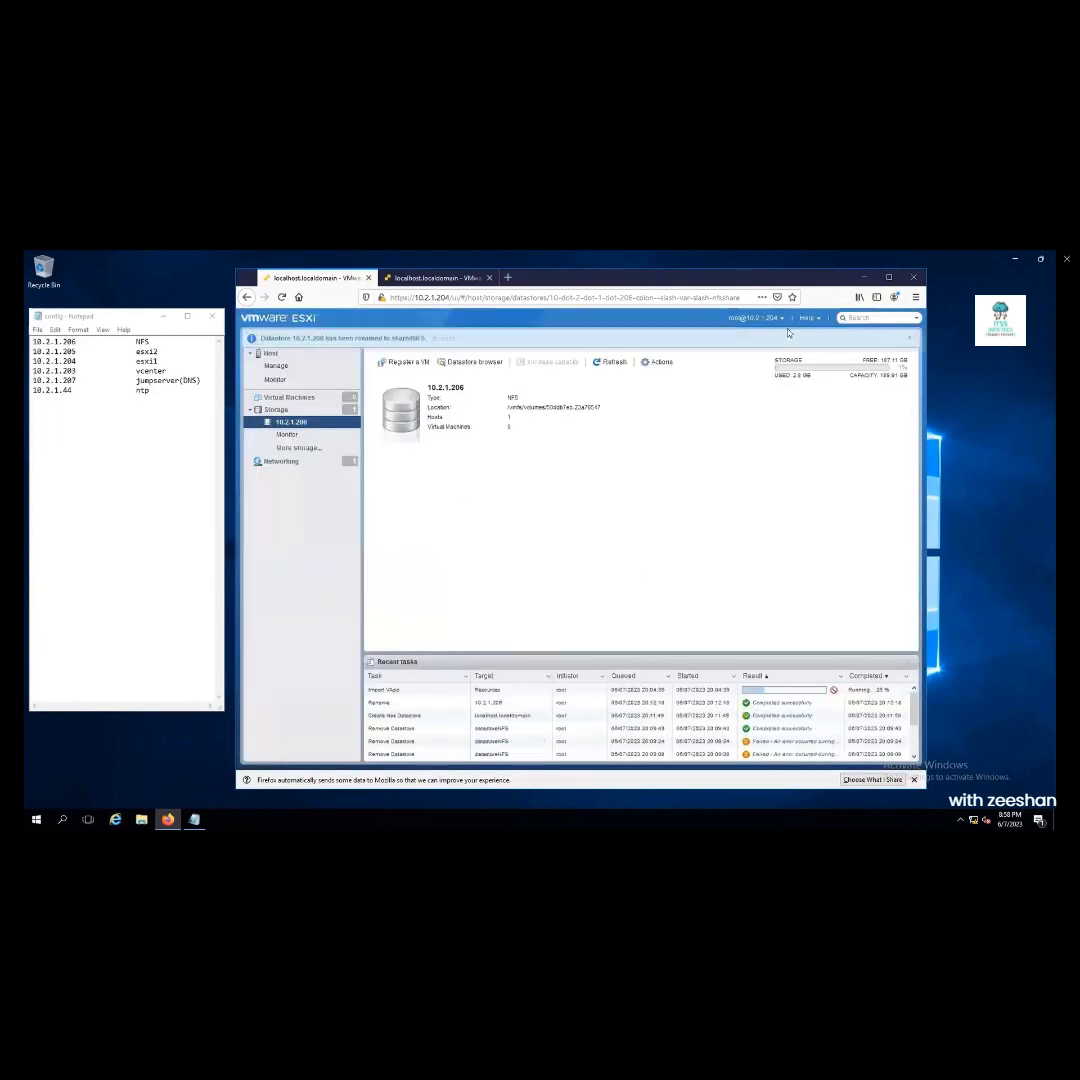
click(282, 297)
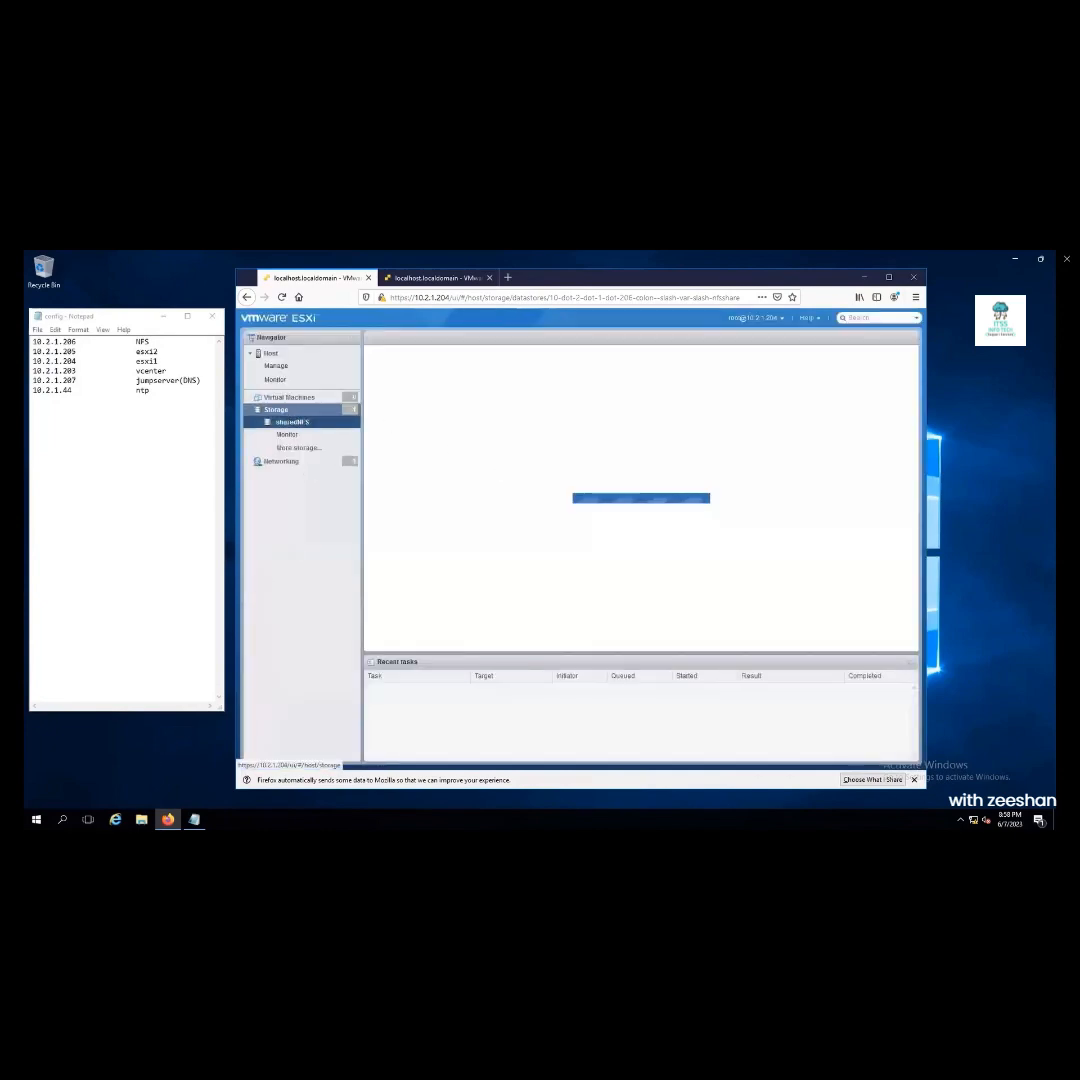
Open File Explorer to locate the vCenter Server installer on the VCSA DVD
key(super+e)
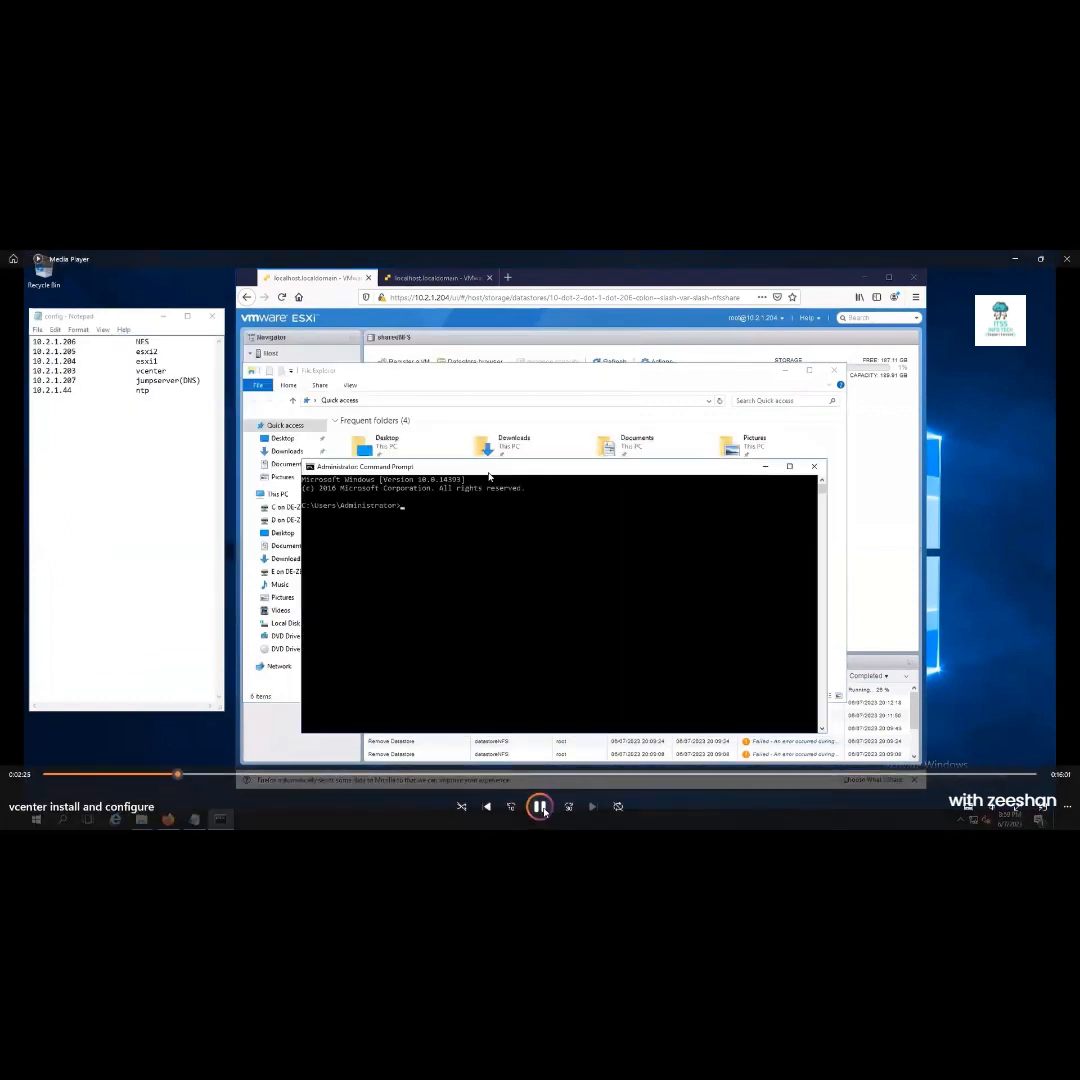
click(543, 809)
click(543, 810)
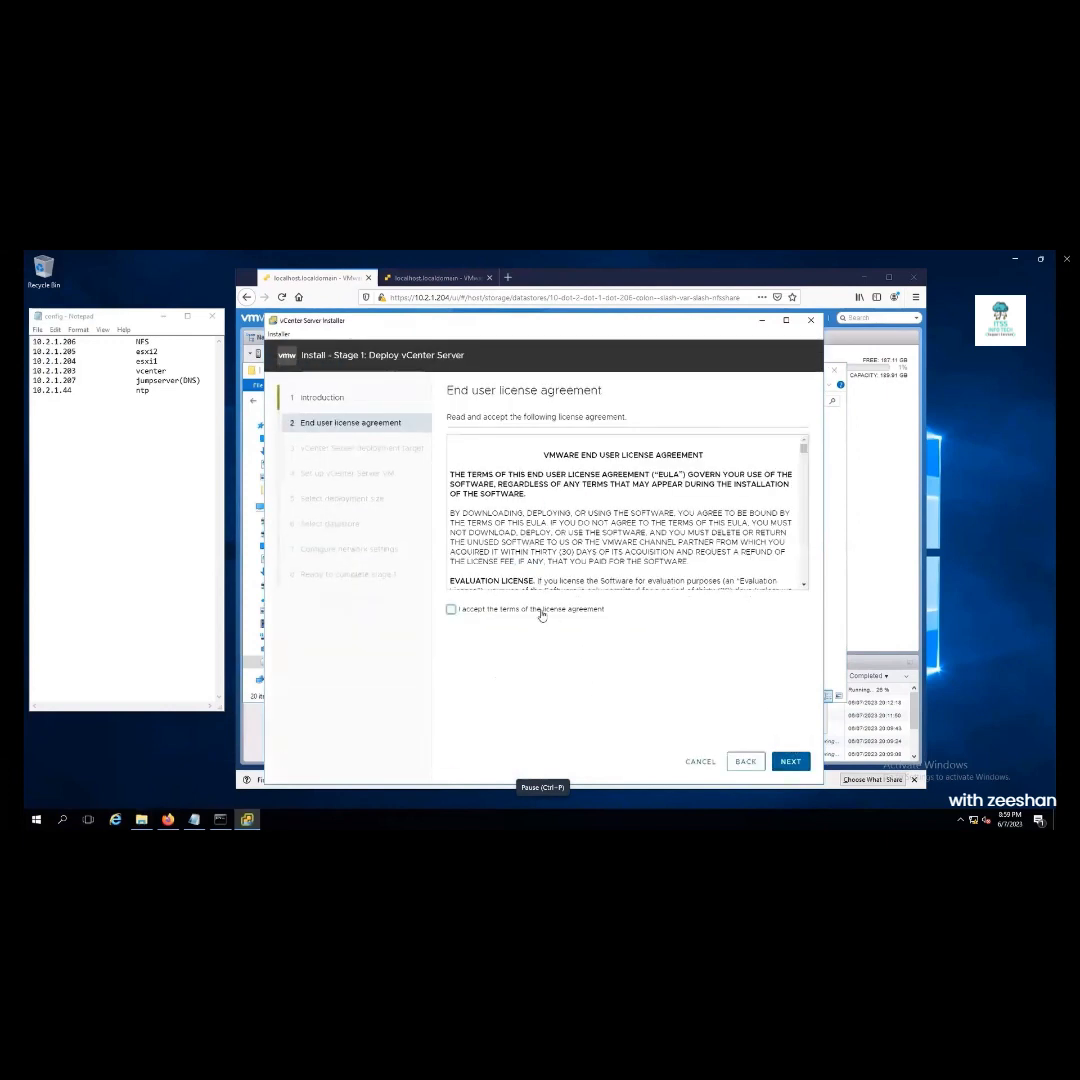
Accept the license agreement and move on to the deployment target for host 10.2.1.204
click(780, 755)
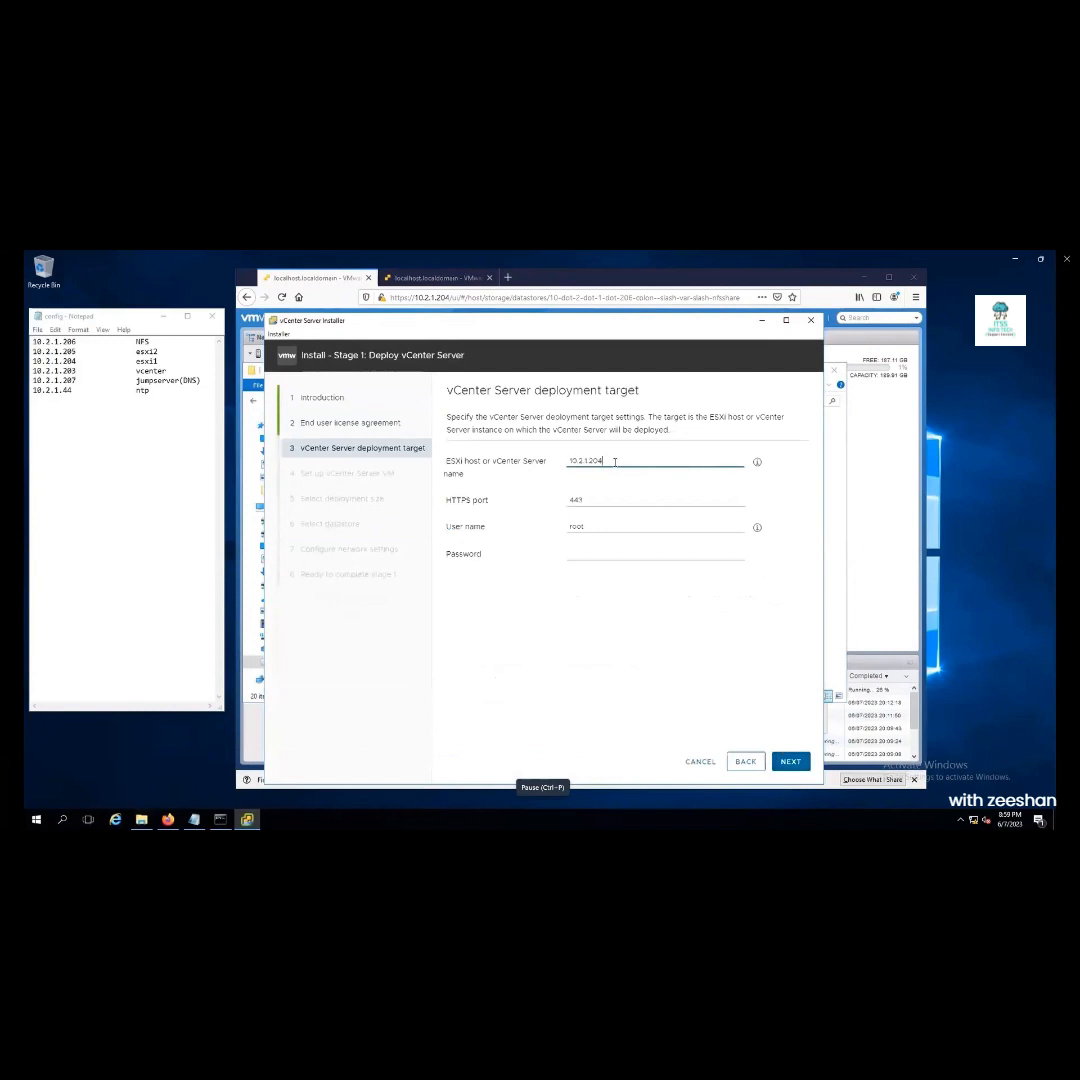
mouse_move(455, 806)
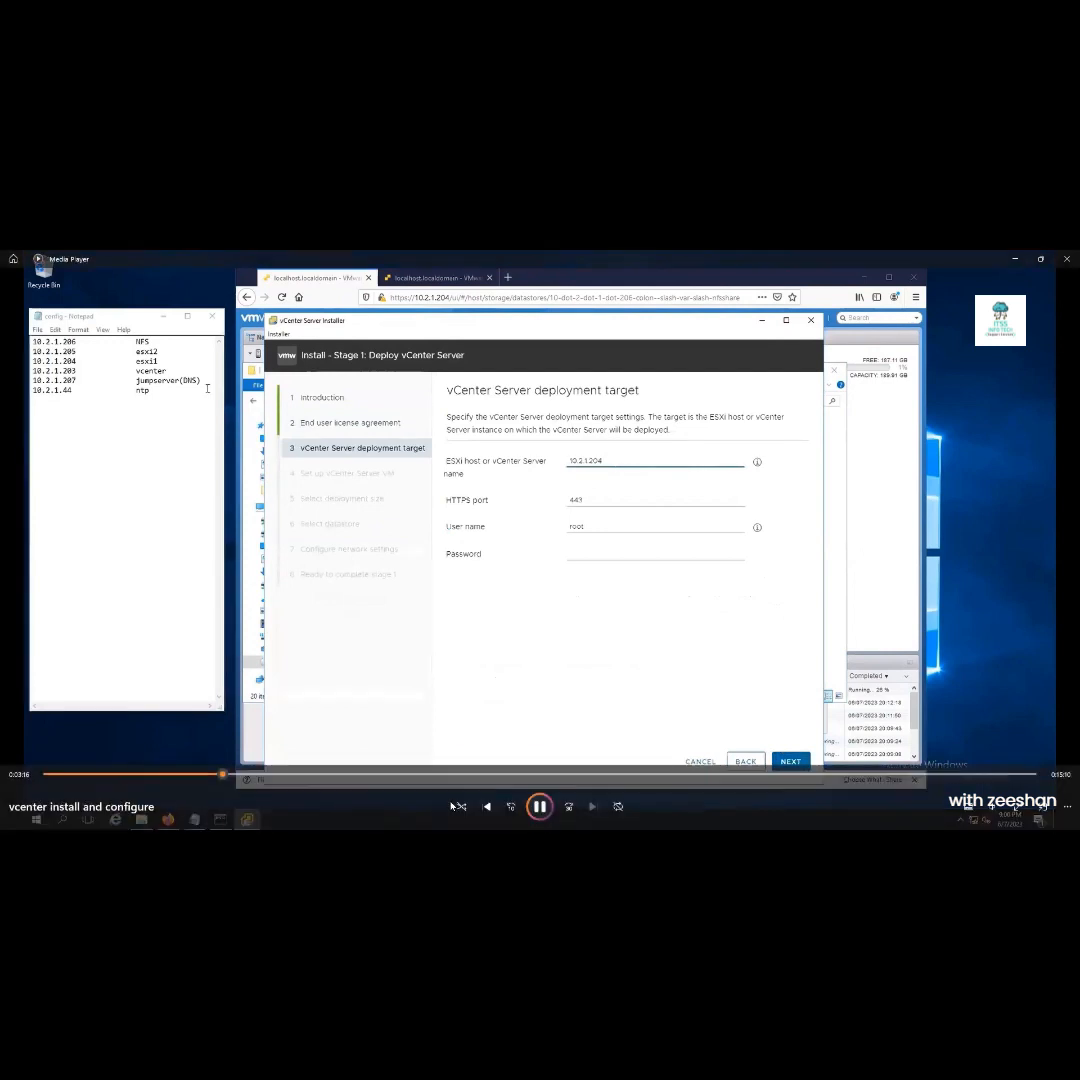
click(538, 806)
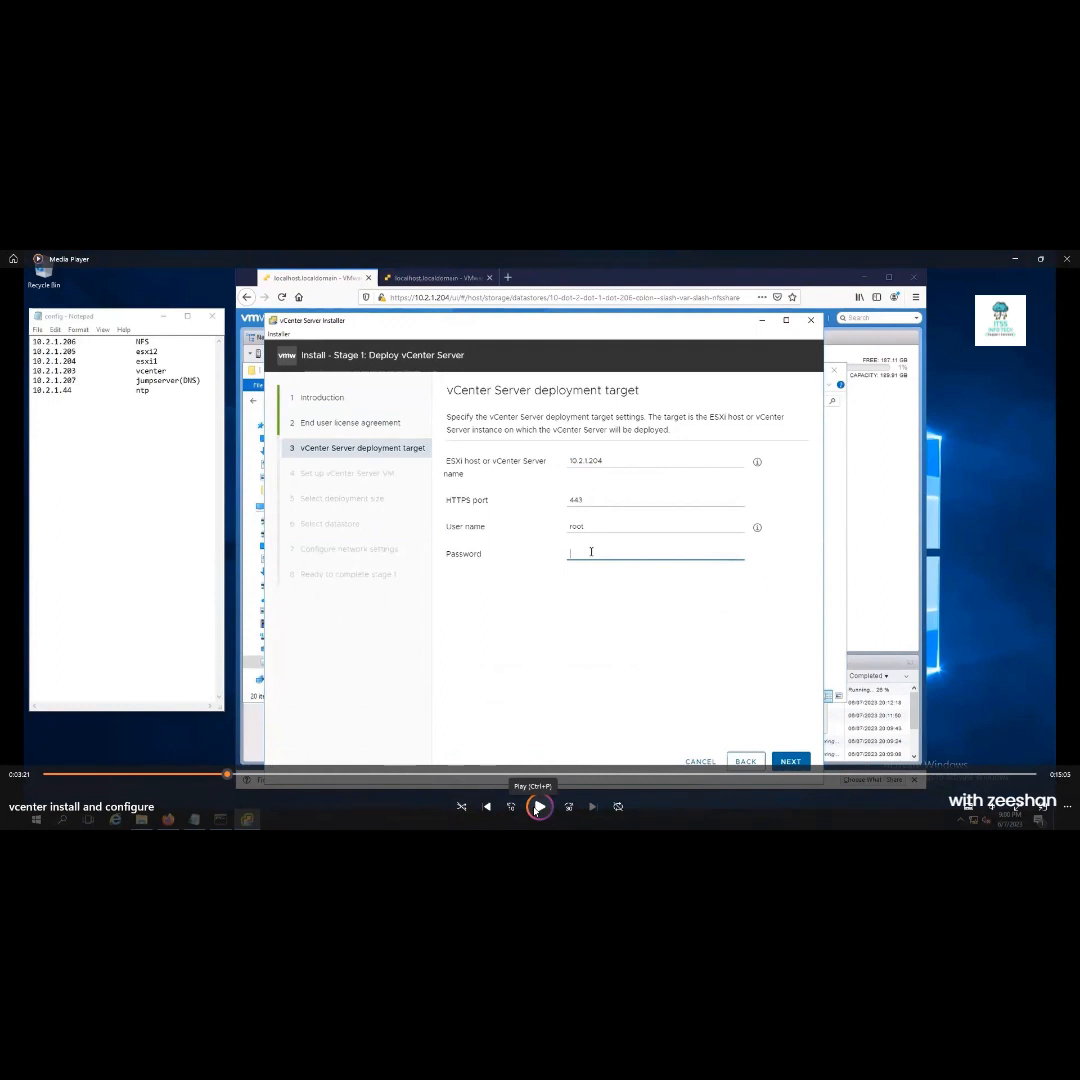
click(538, 807)
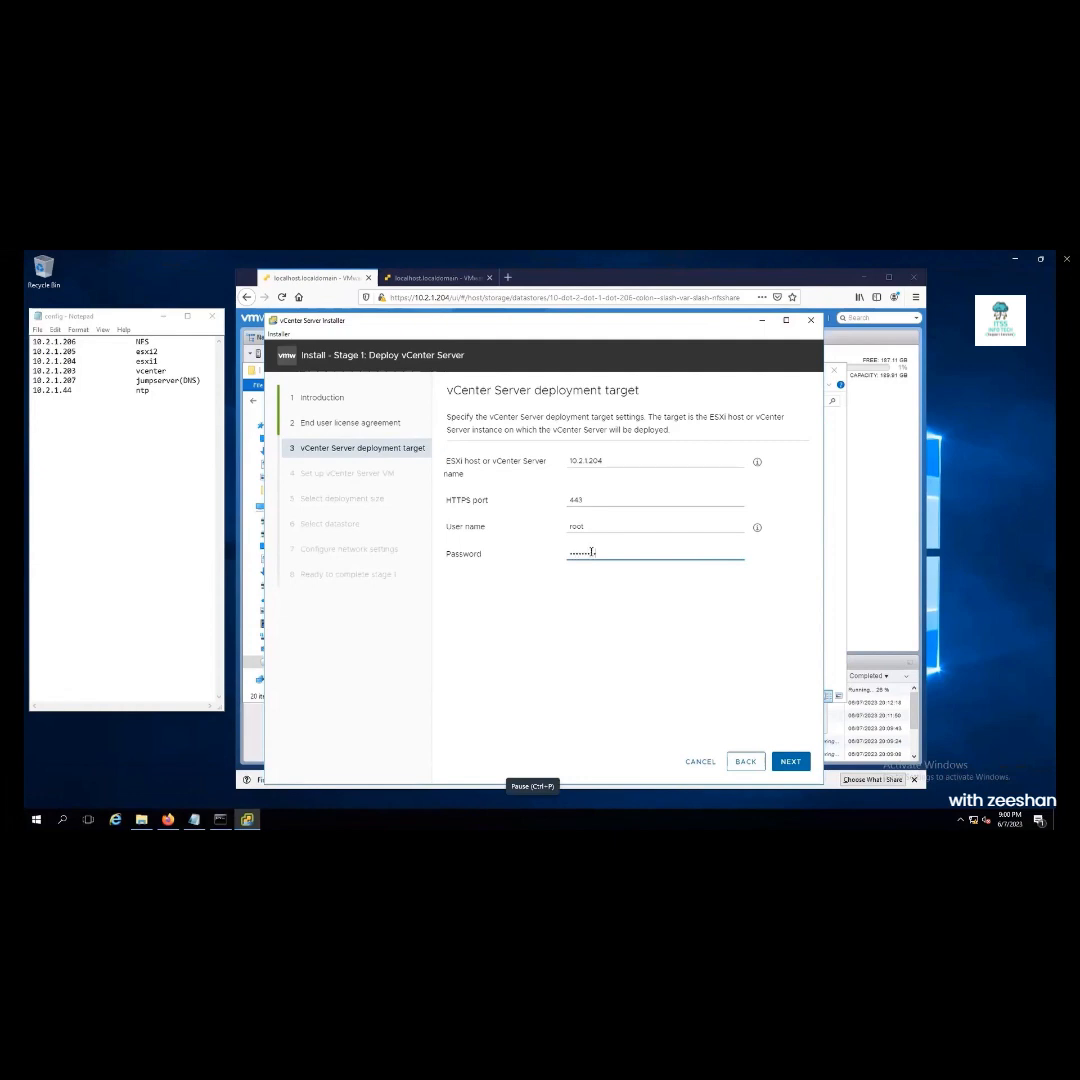
mouse_move(387, 736)
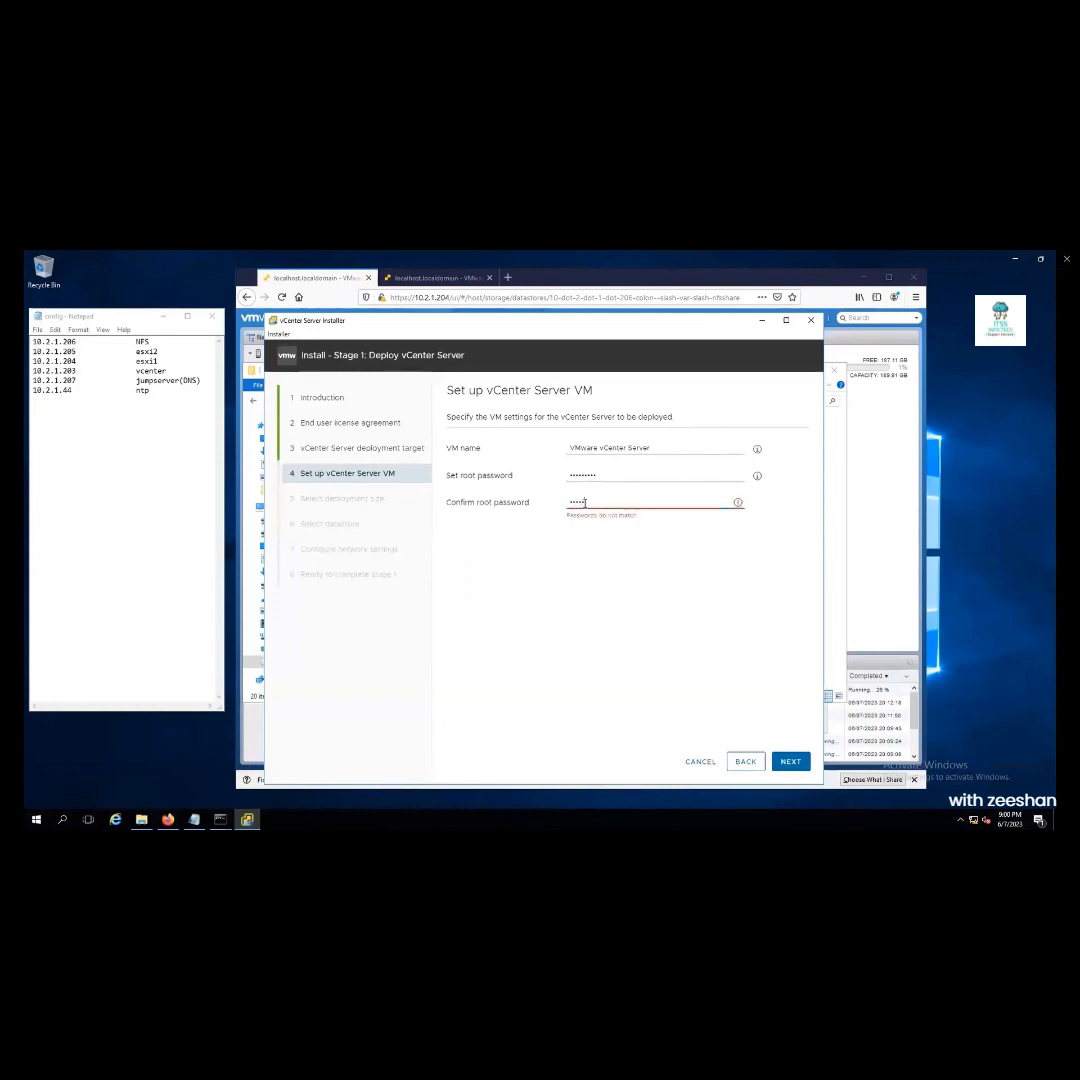
Keep Small as the deployment size, pick the sharedNFS datastore, and continue
click(790, 762)
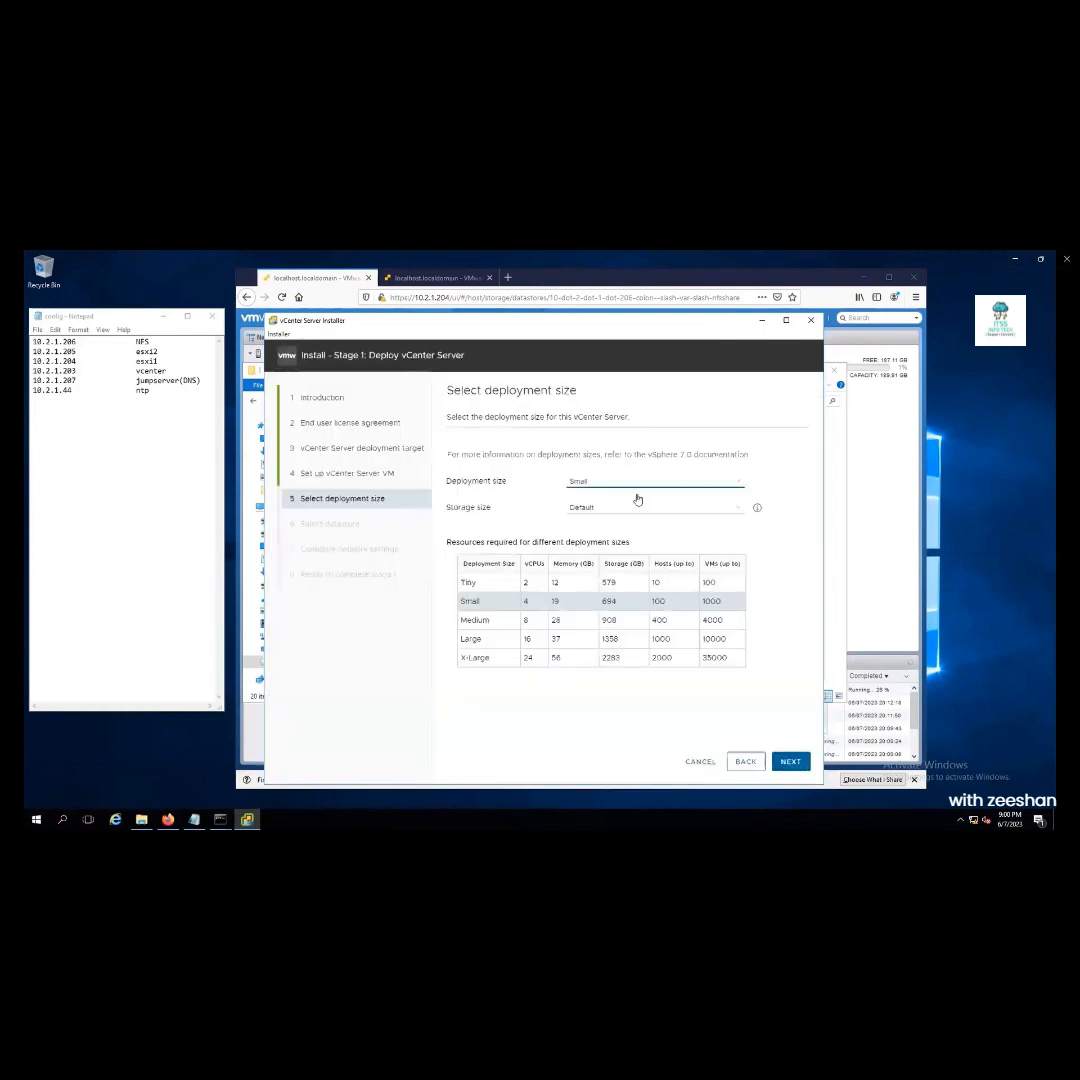
click(648, 483)
click(610, 501)
key(space)
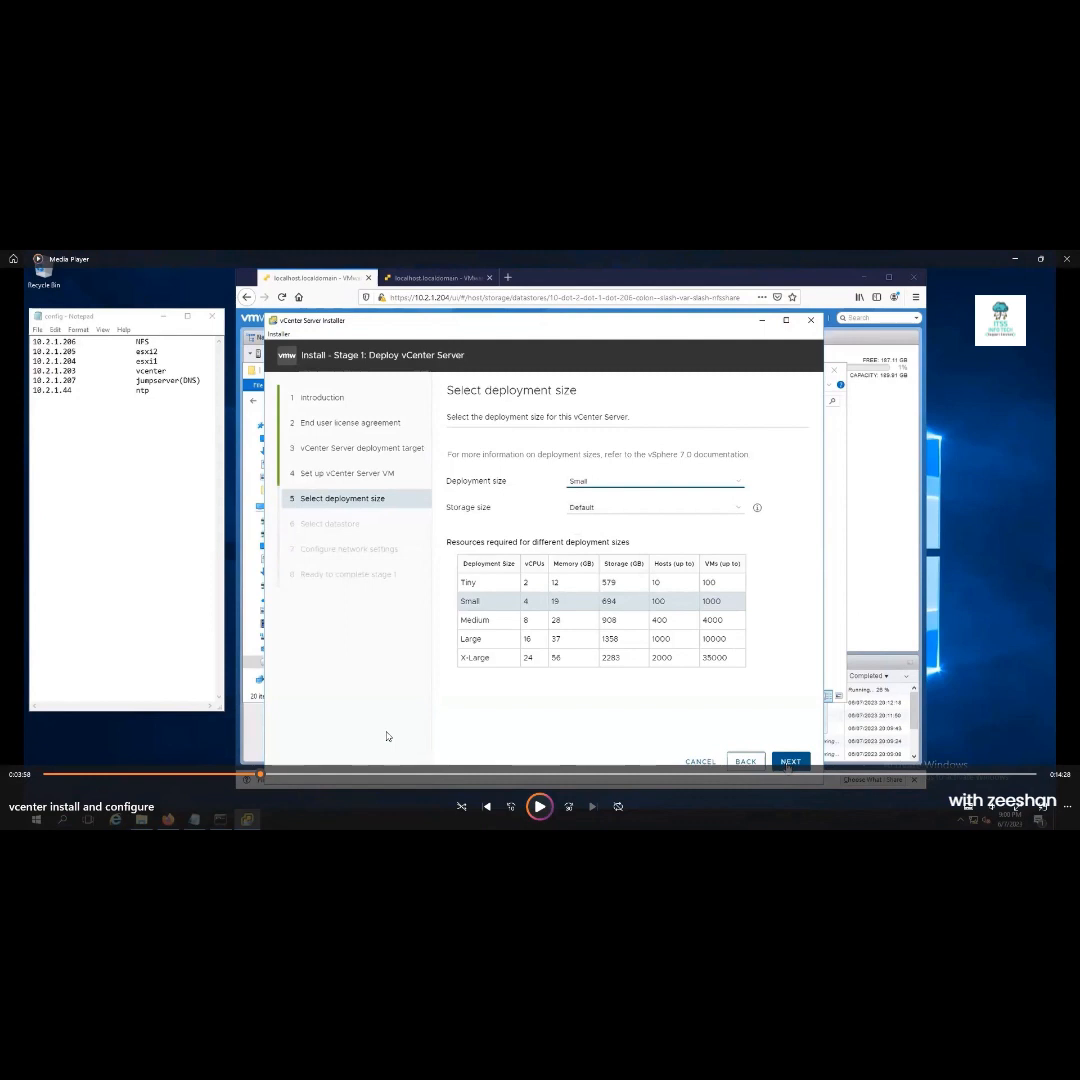
key(space)
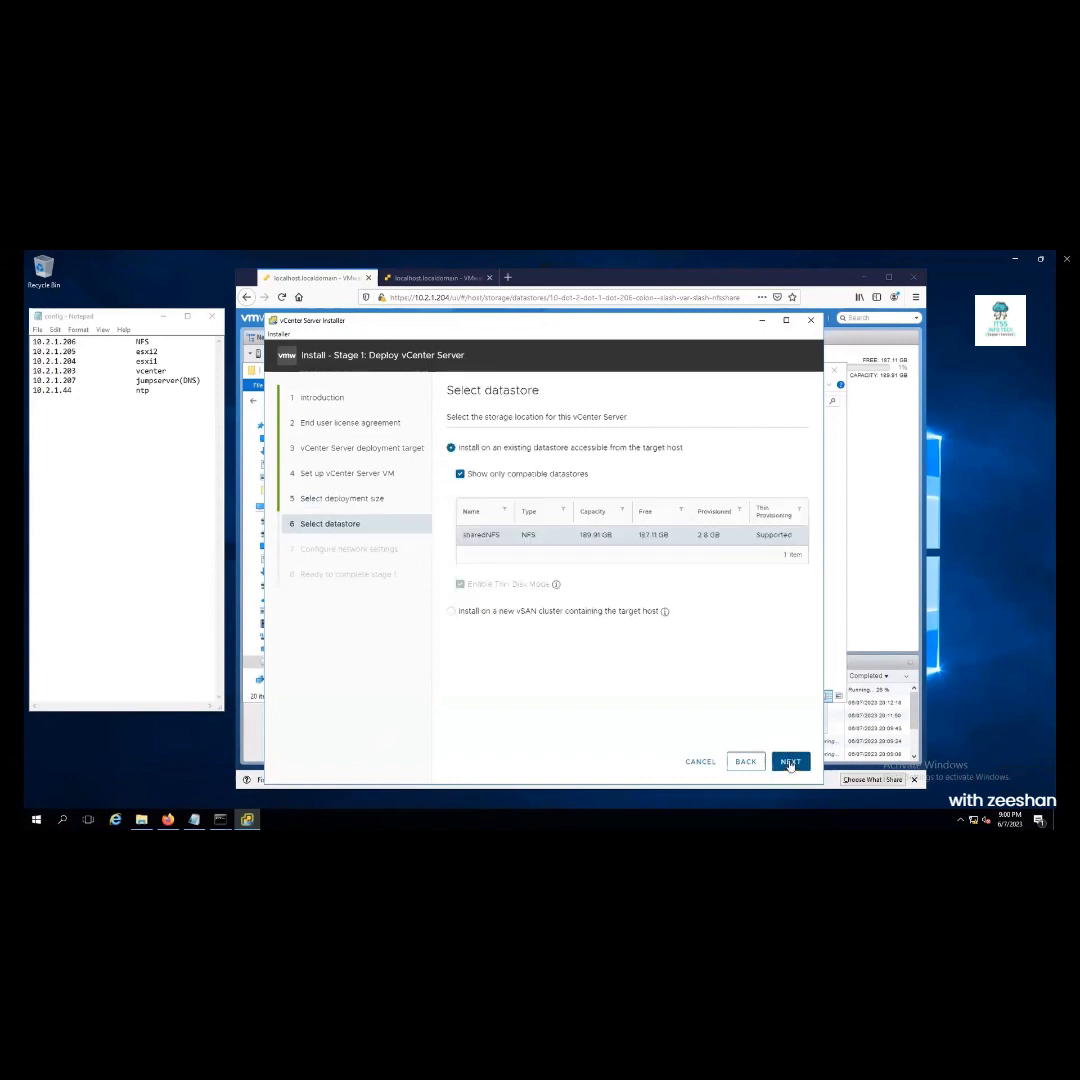
click(790, 763)
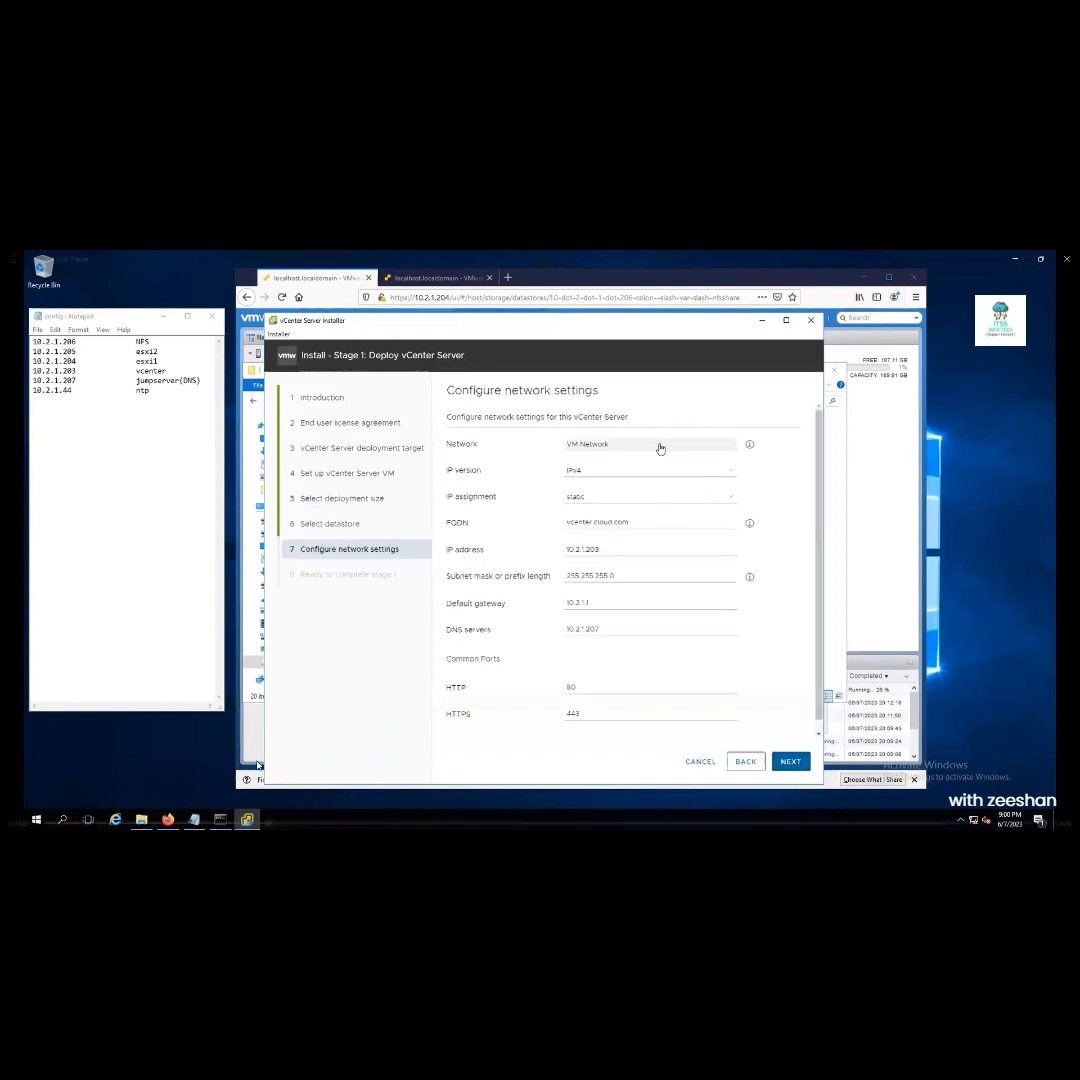
Fill in network settings: IP 10.2.1.203, mask 255.255.255.0, gateway 10.2.1.1, DNS 10.2.1.207
click(494, 624)
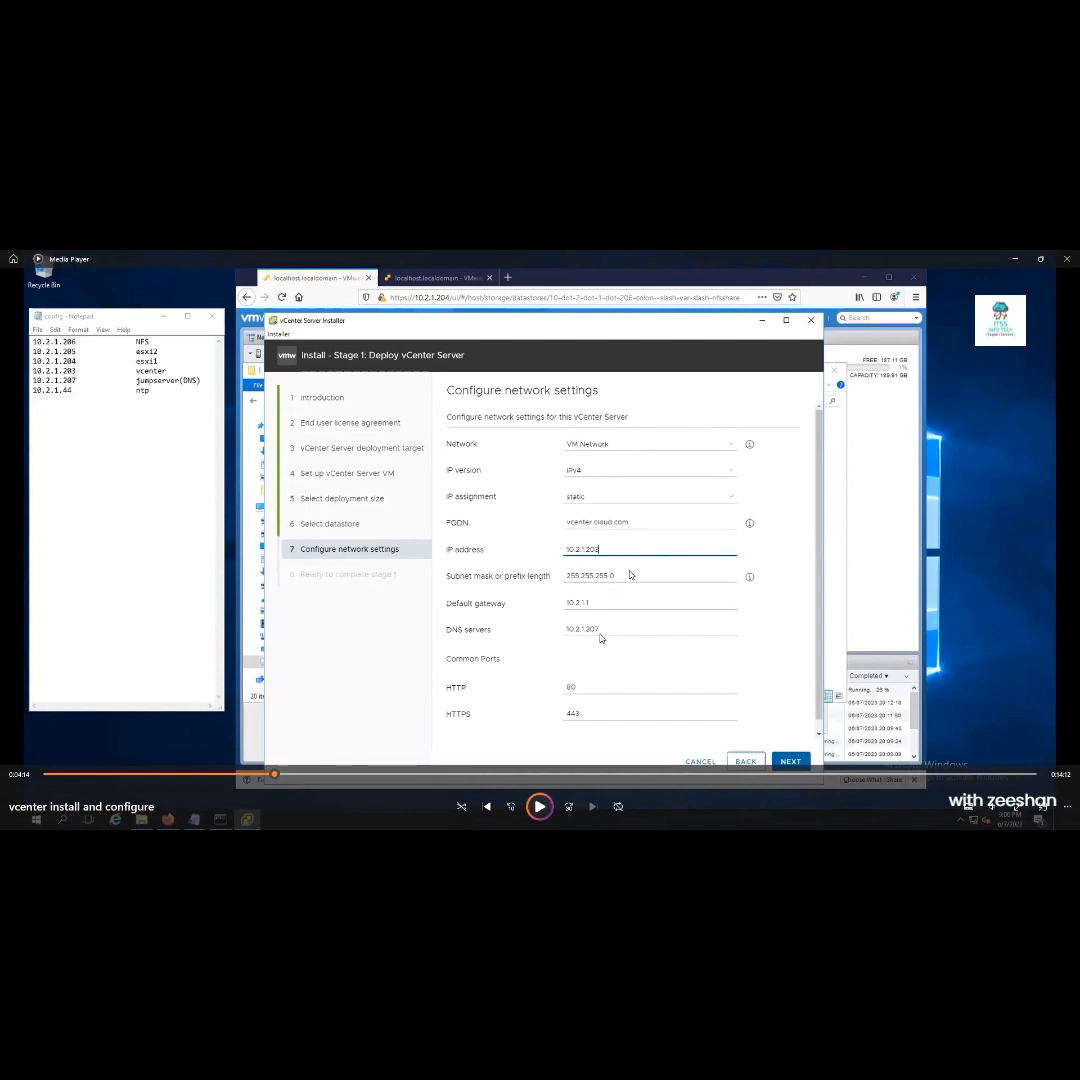
key(space)
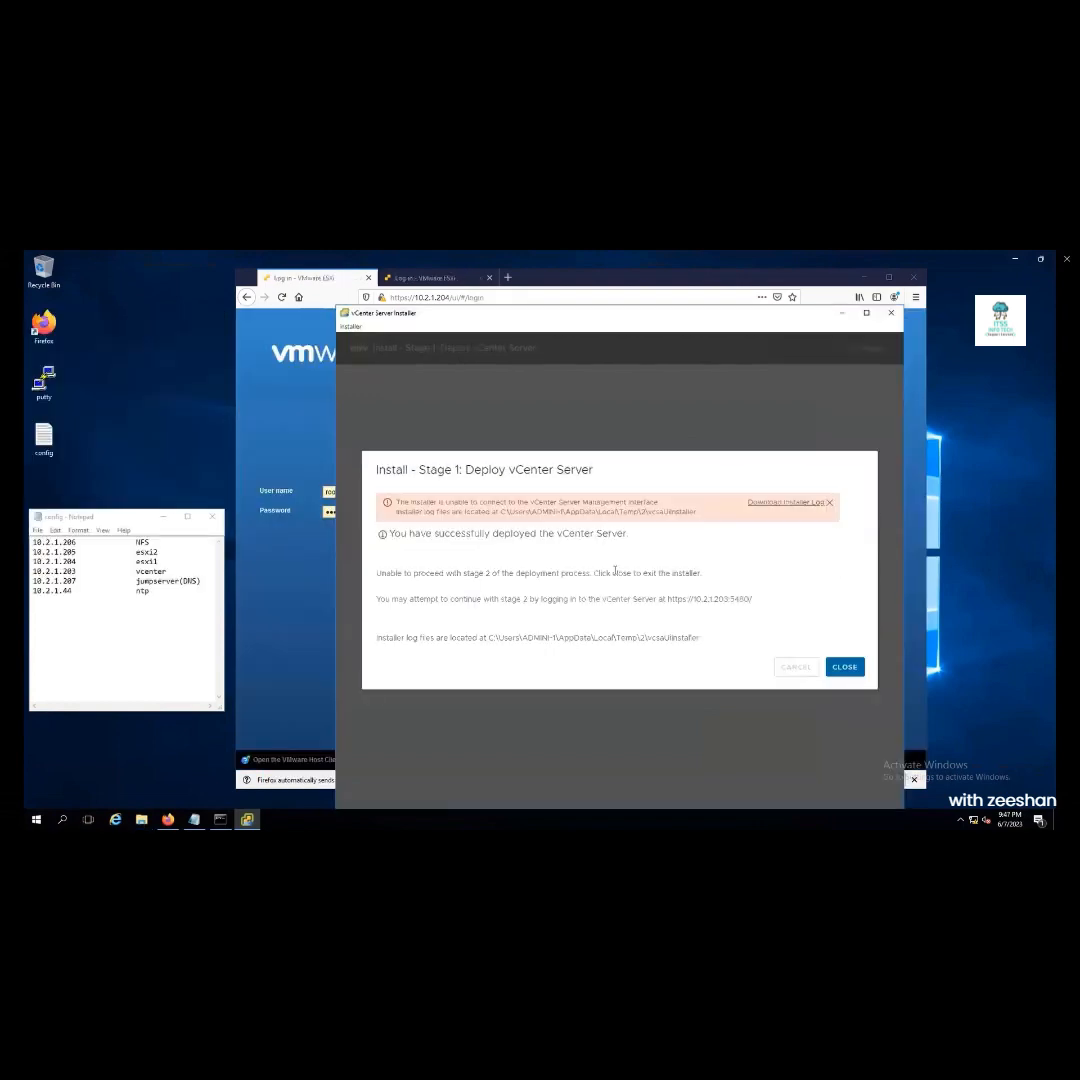
key(space)
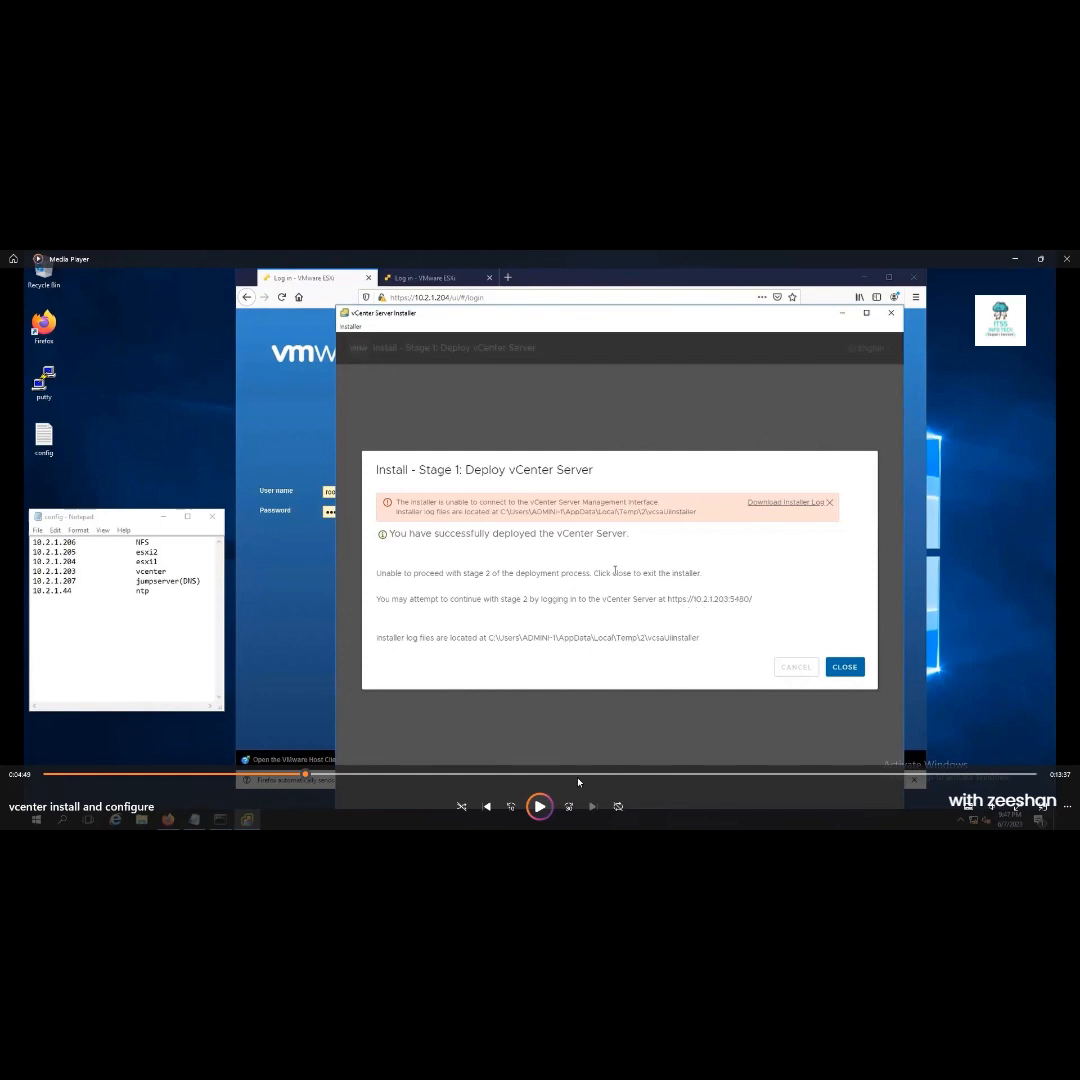
click(545, 807)
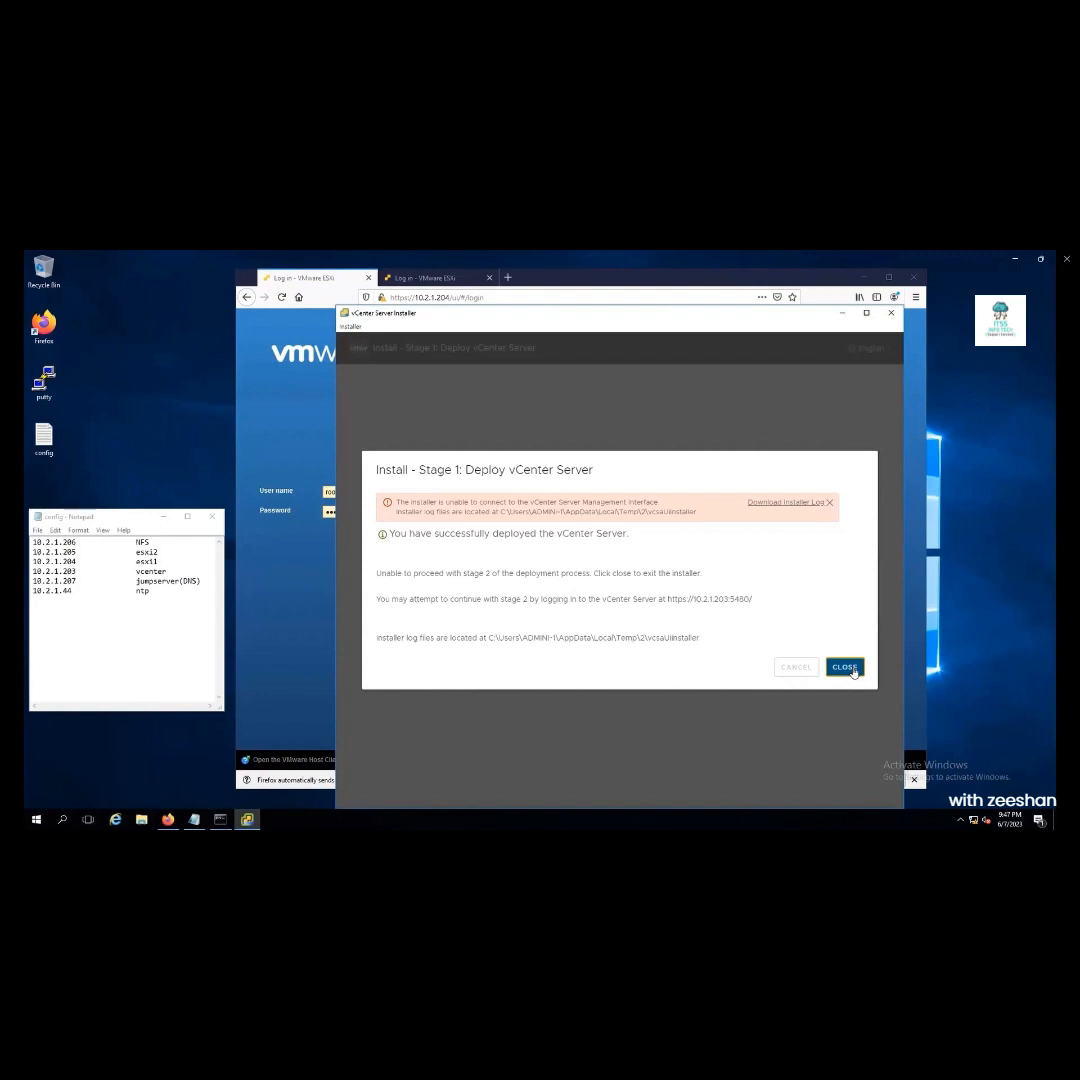
mouse_move(461, 721)
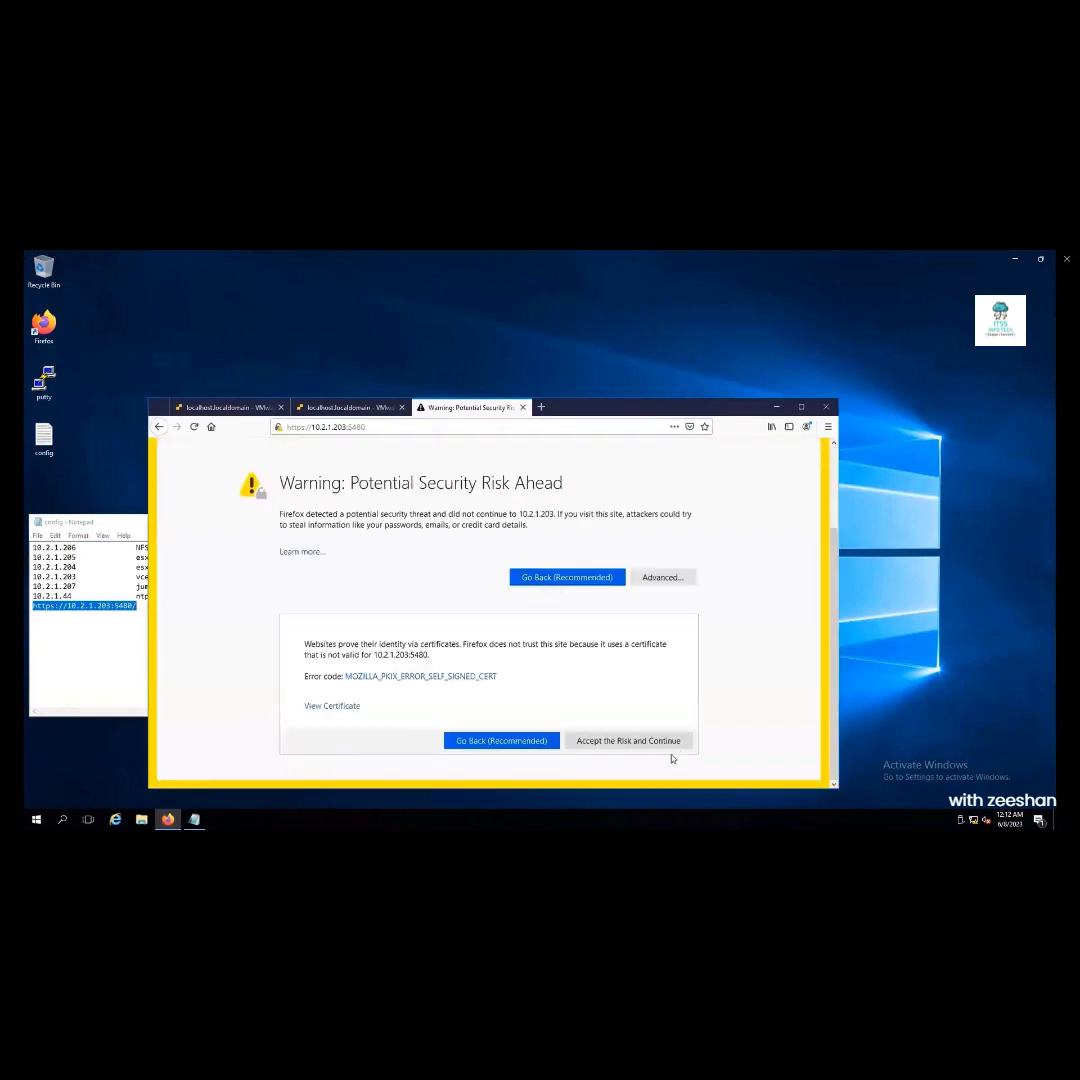
Accept the certificate risk and log in to the appliance management interface as root
click(628, 741)
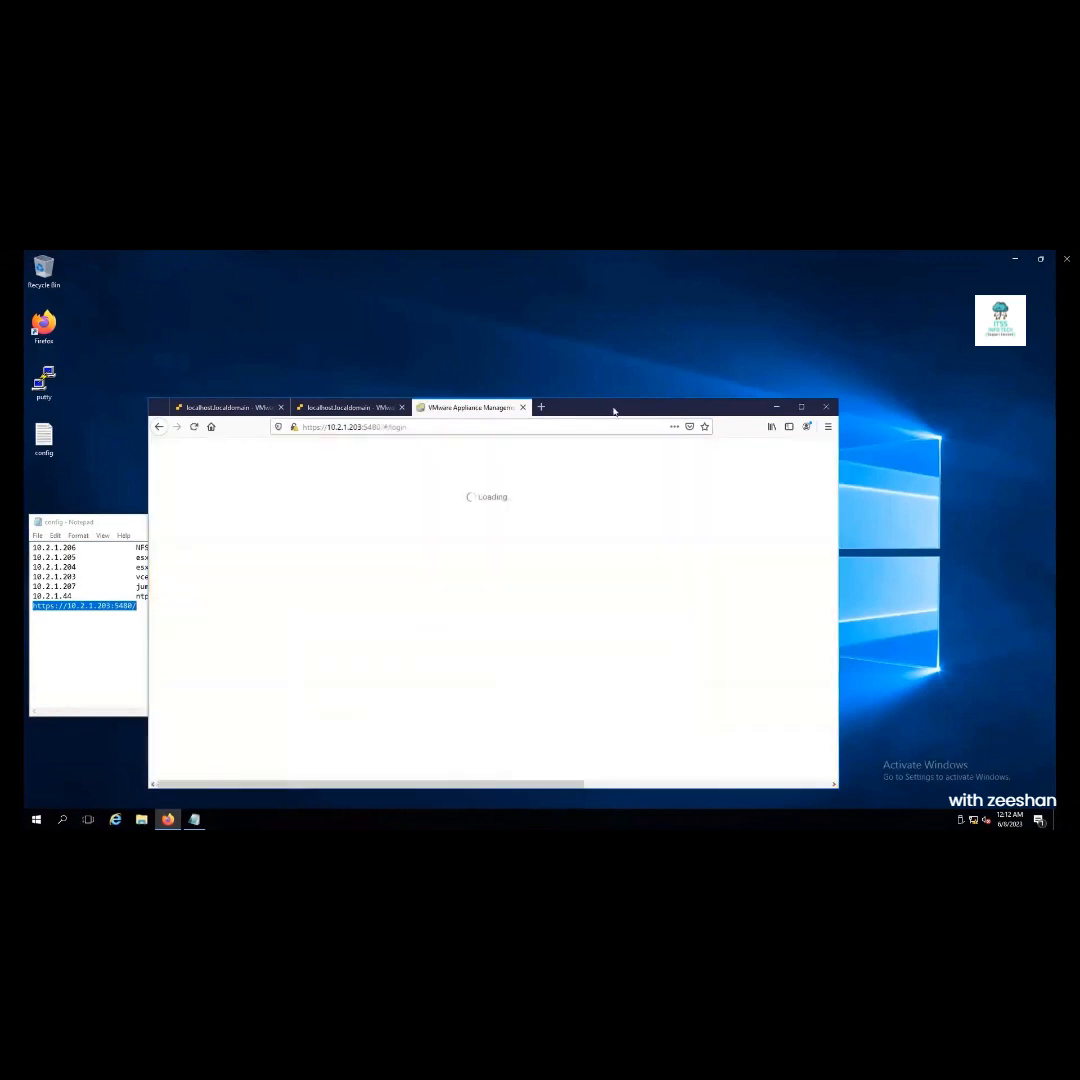
drag(614, 410, 763, 367)
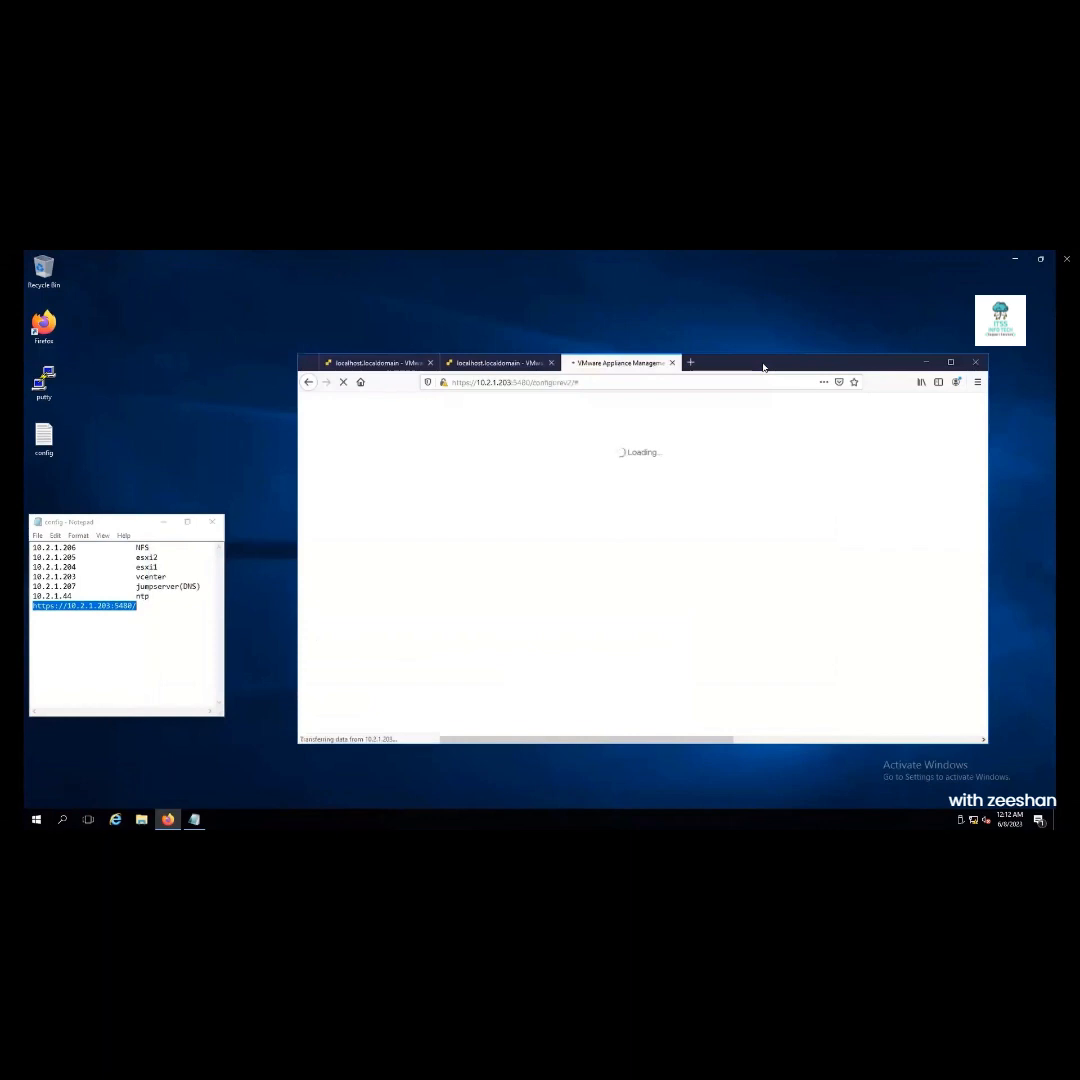
click(597, 572)
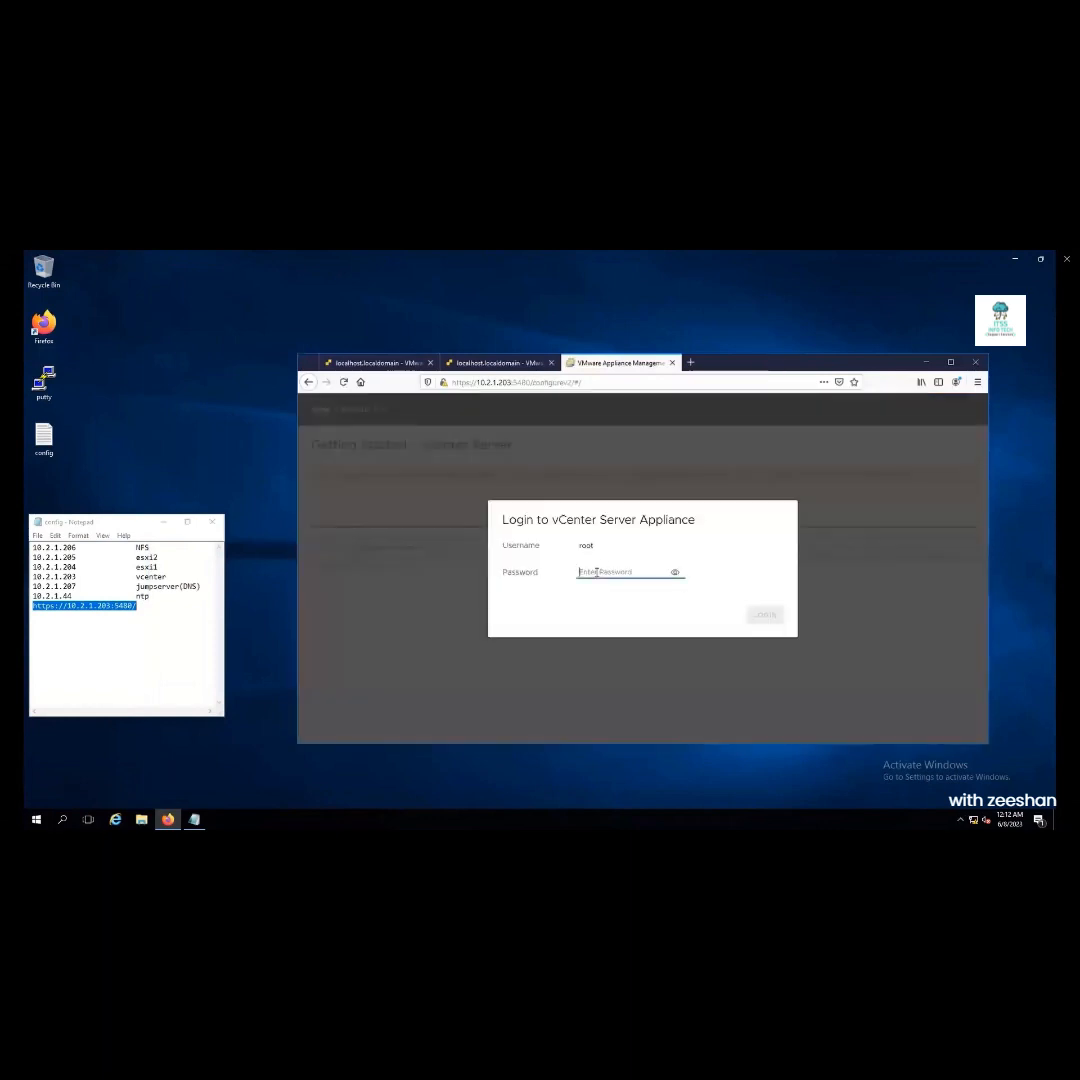
text(•••••••••)
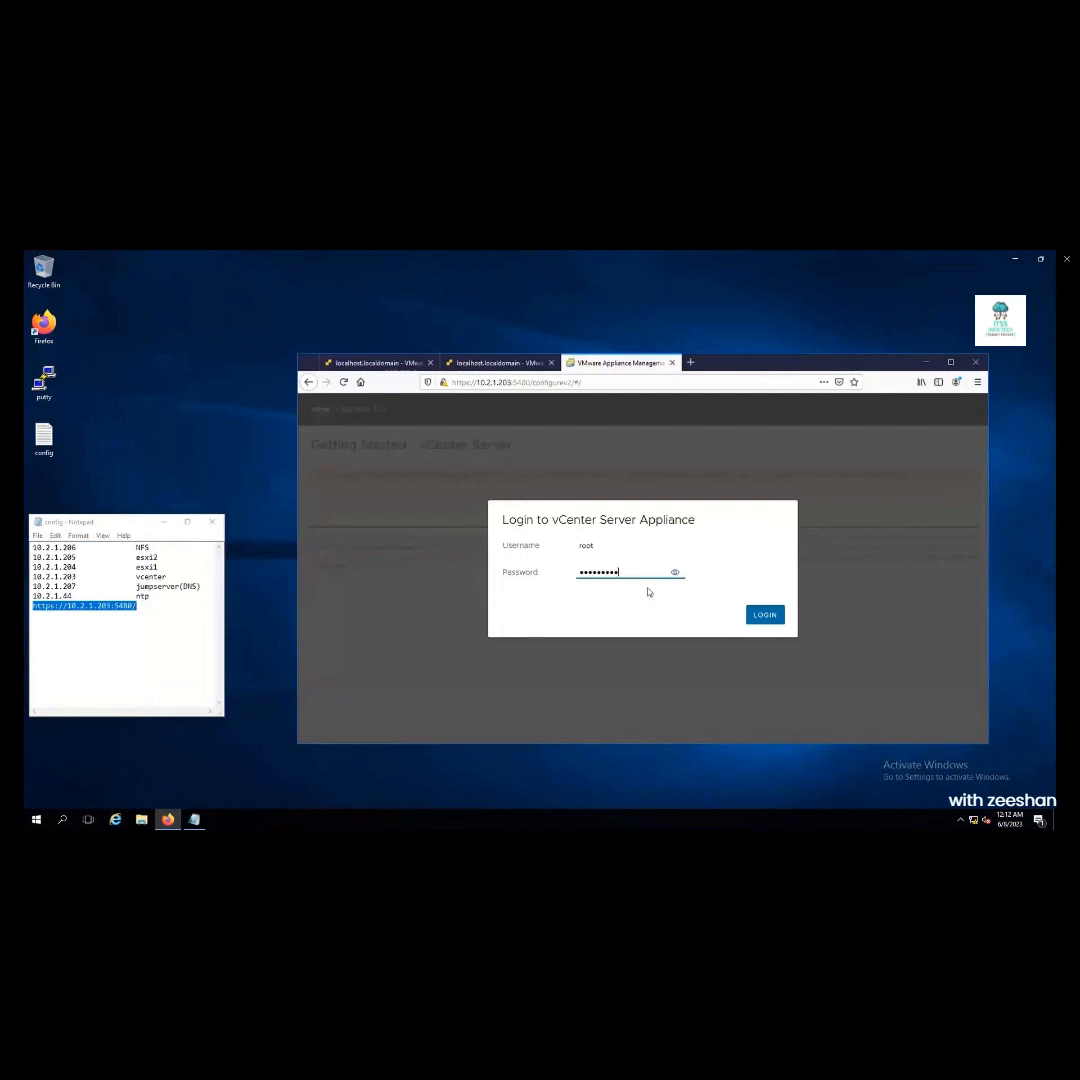
click(762, 615)
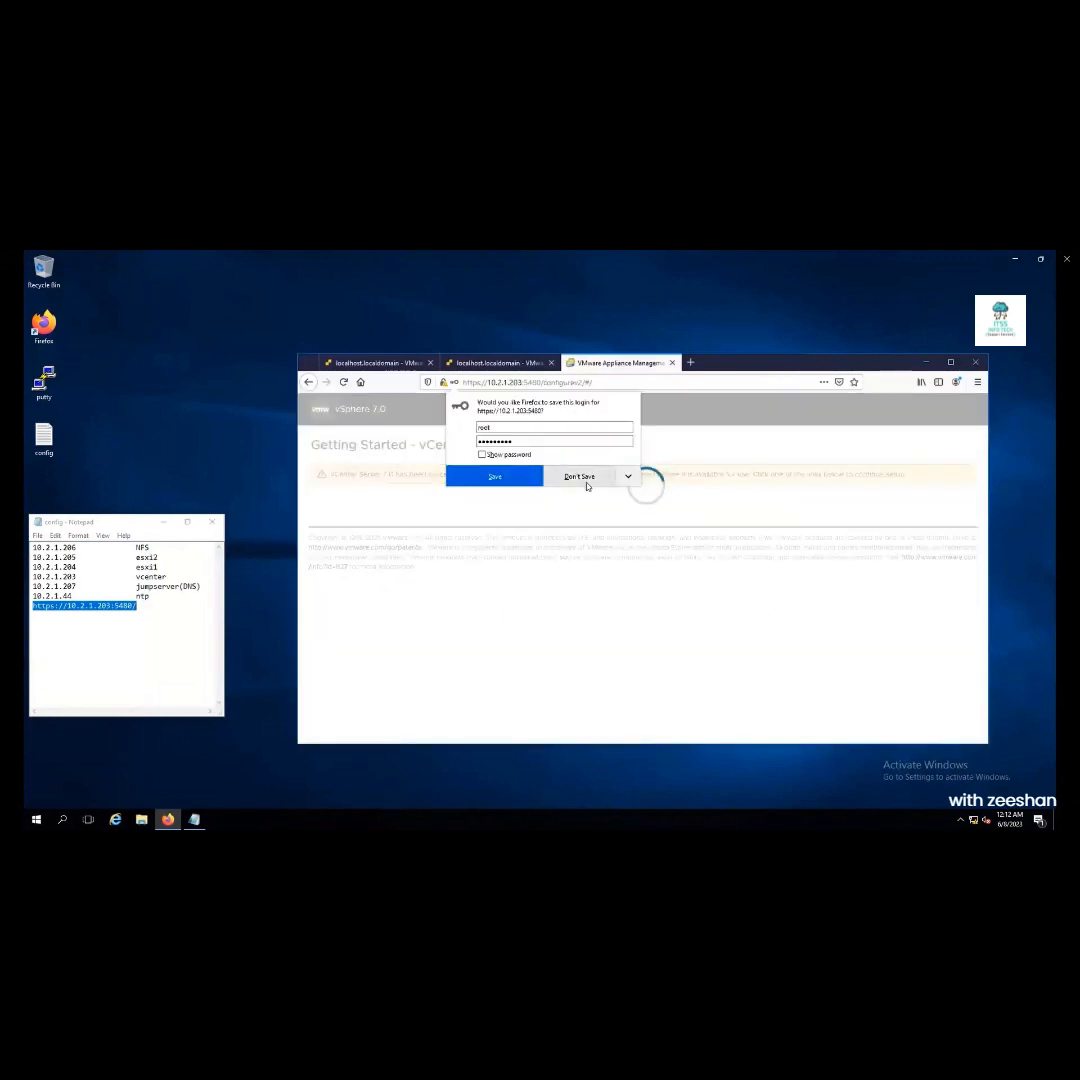
click(508, 477)
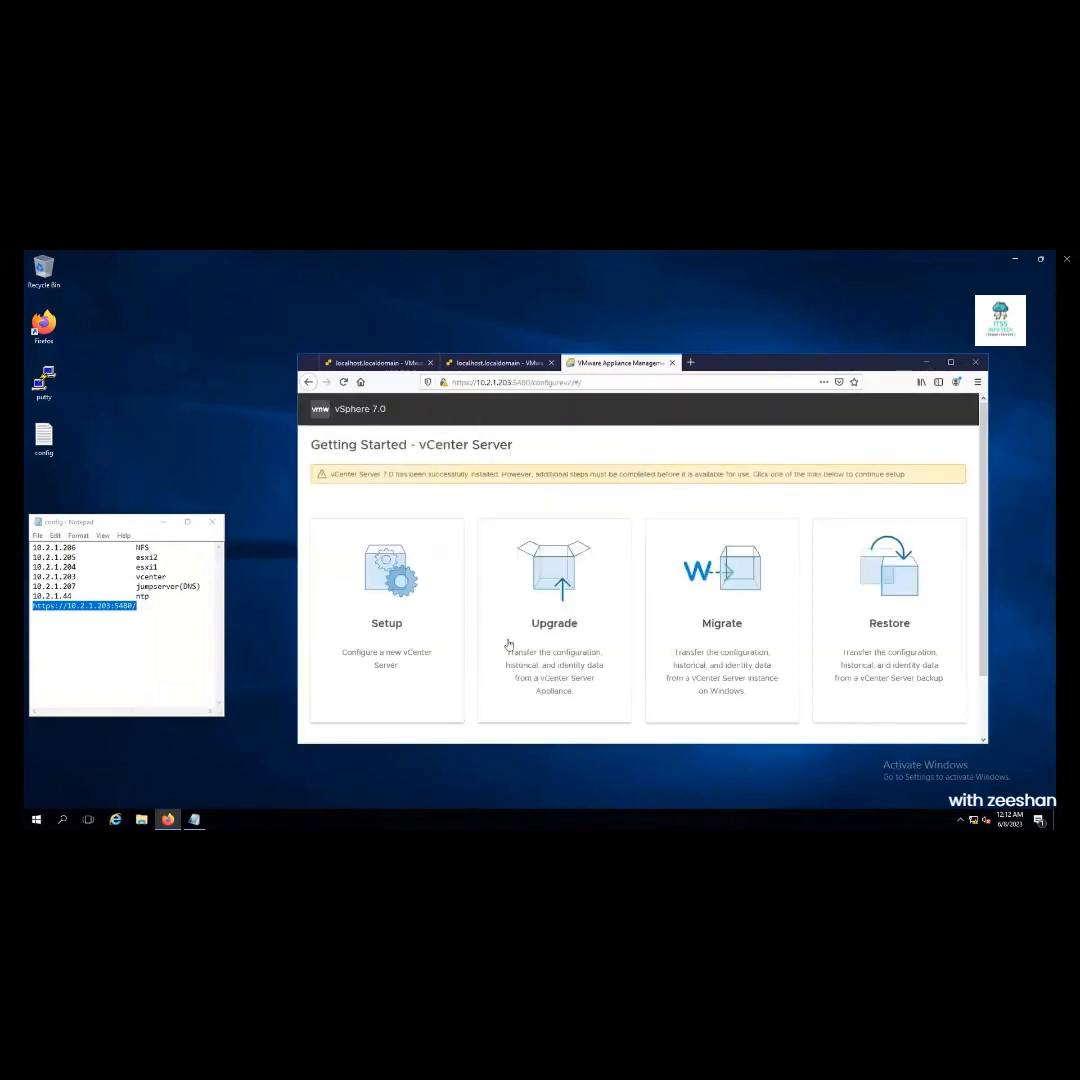
Begin the stage 2 setup and keep the static IP network configuration
click(385, 602)
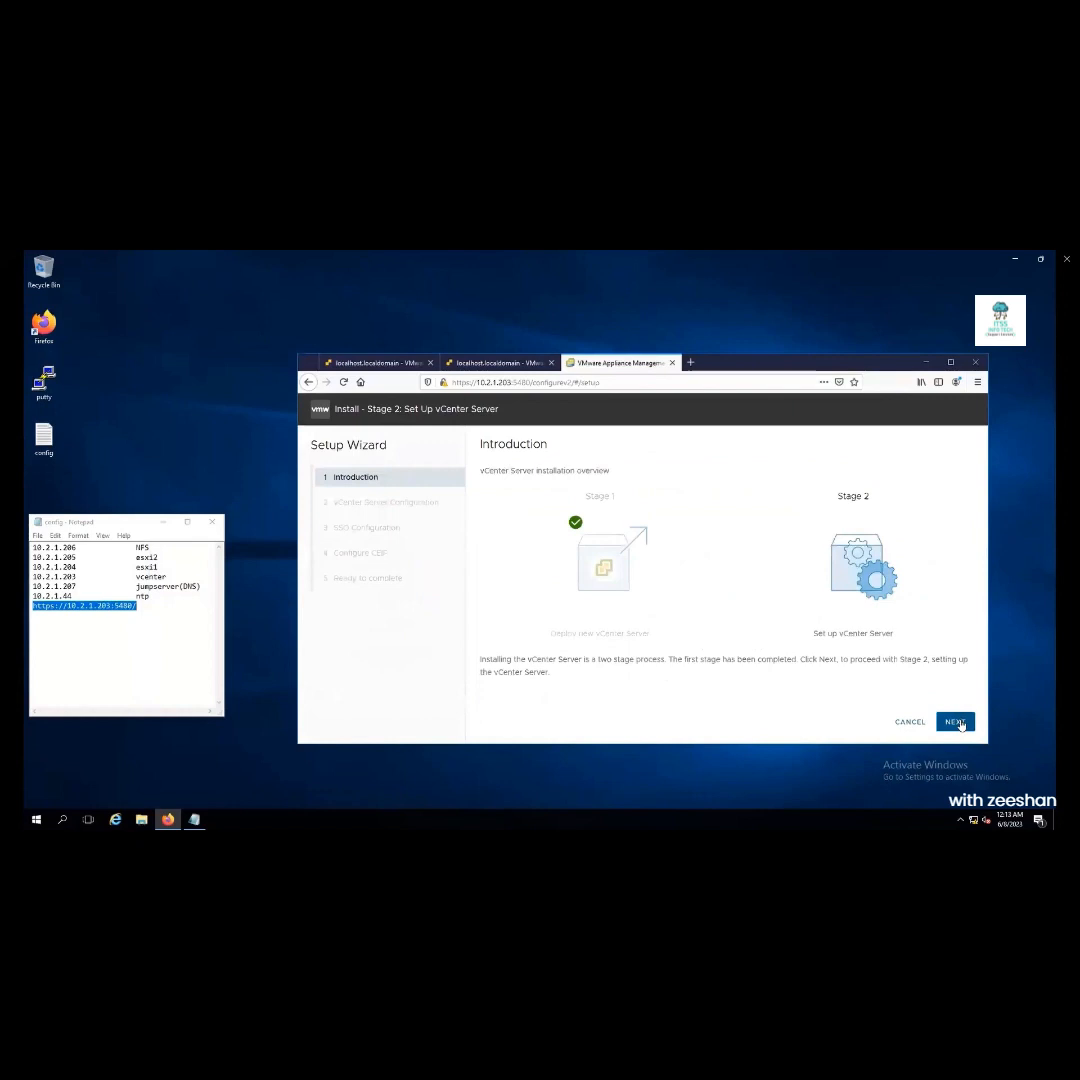
click(957, 722)
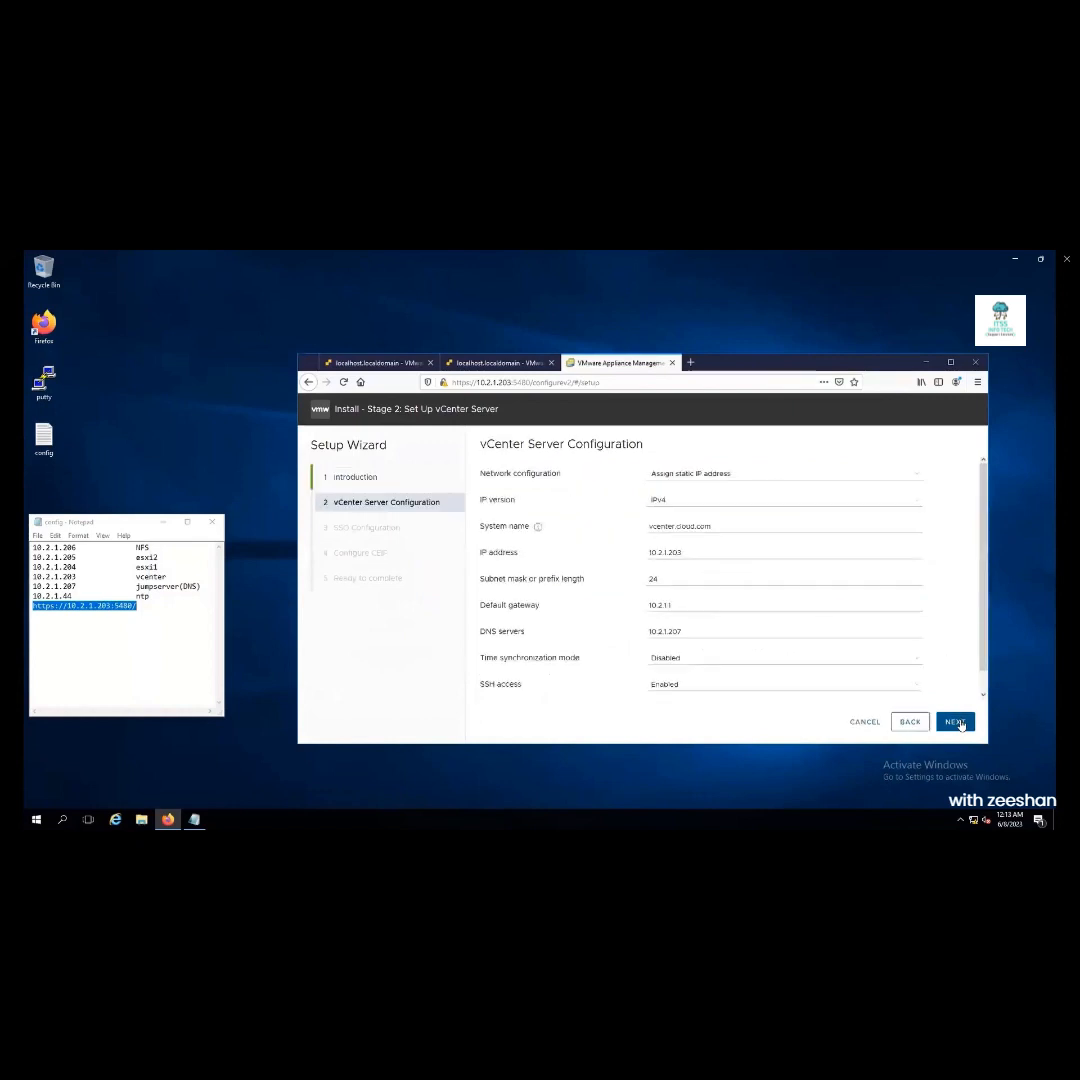
click(700, 474)
click(698, 487)
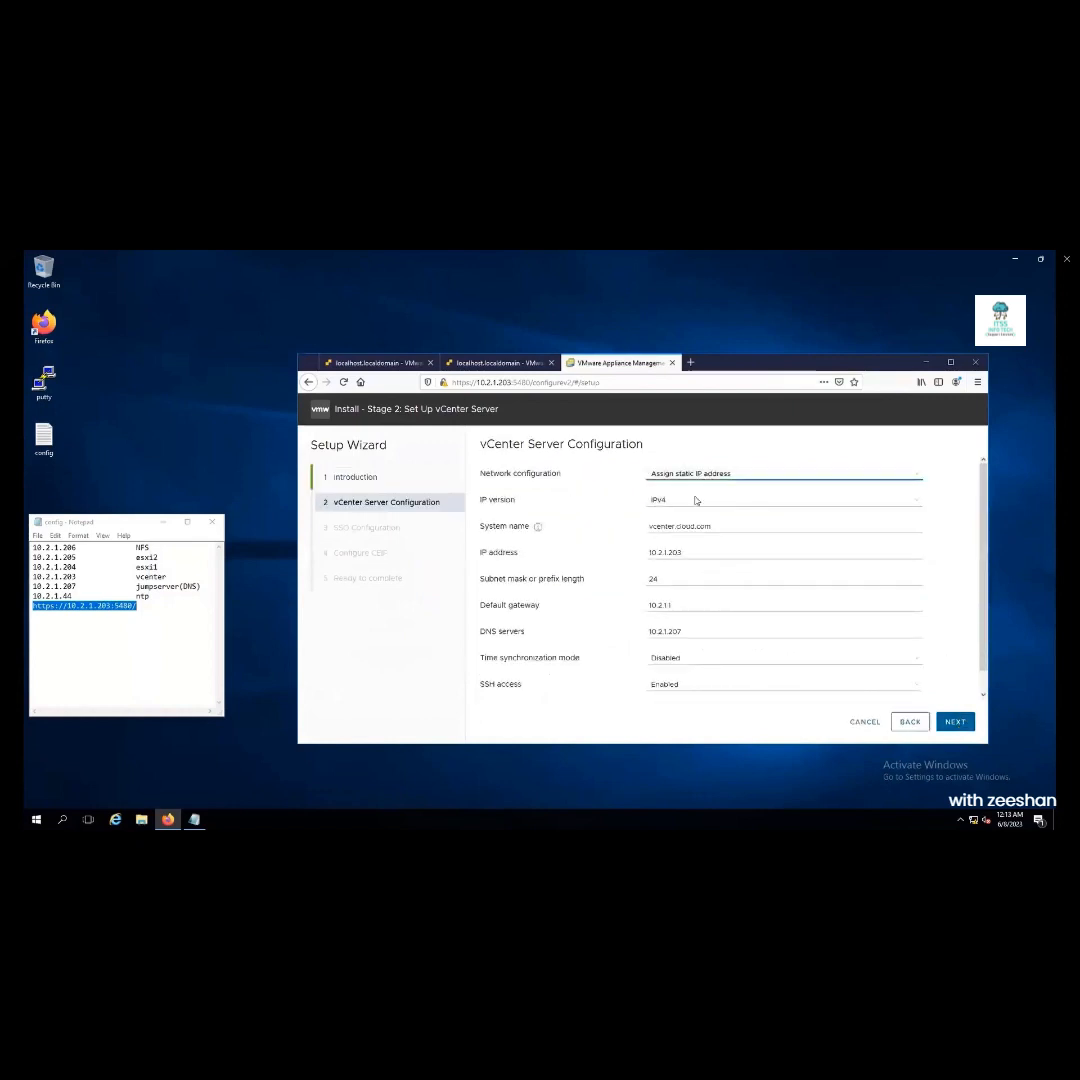
scroll(982, 517, down, 1)
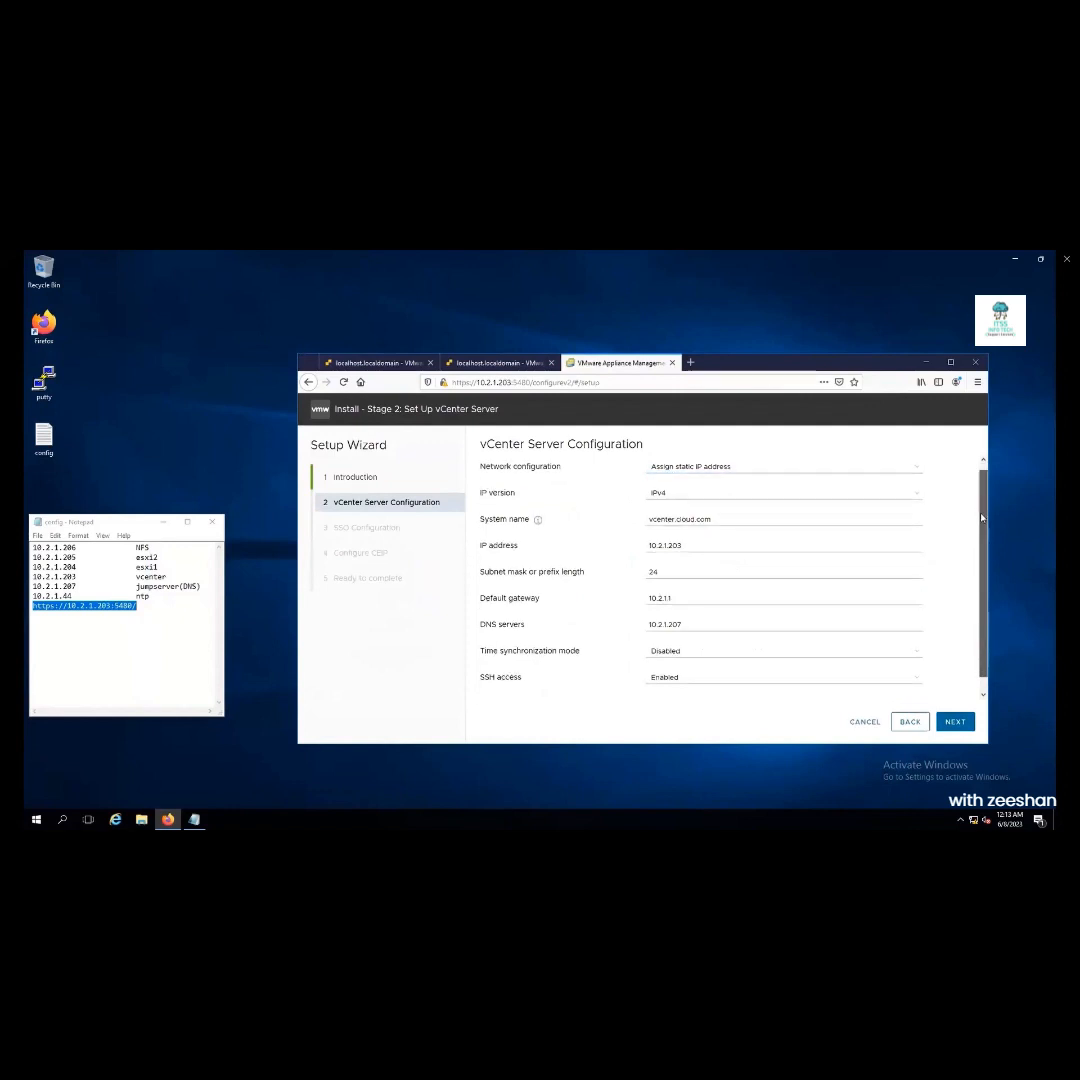
drag(982, 517, 982, 530)
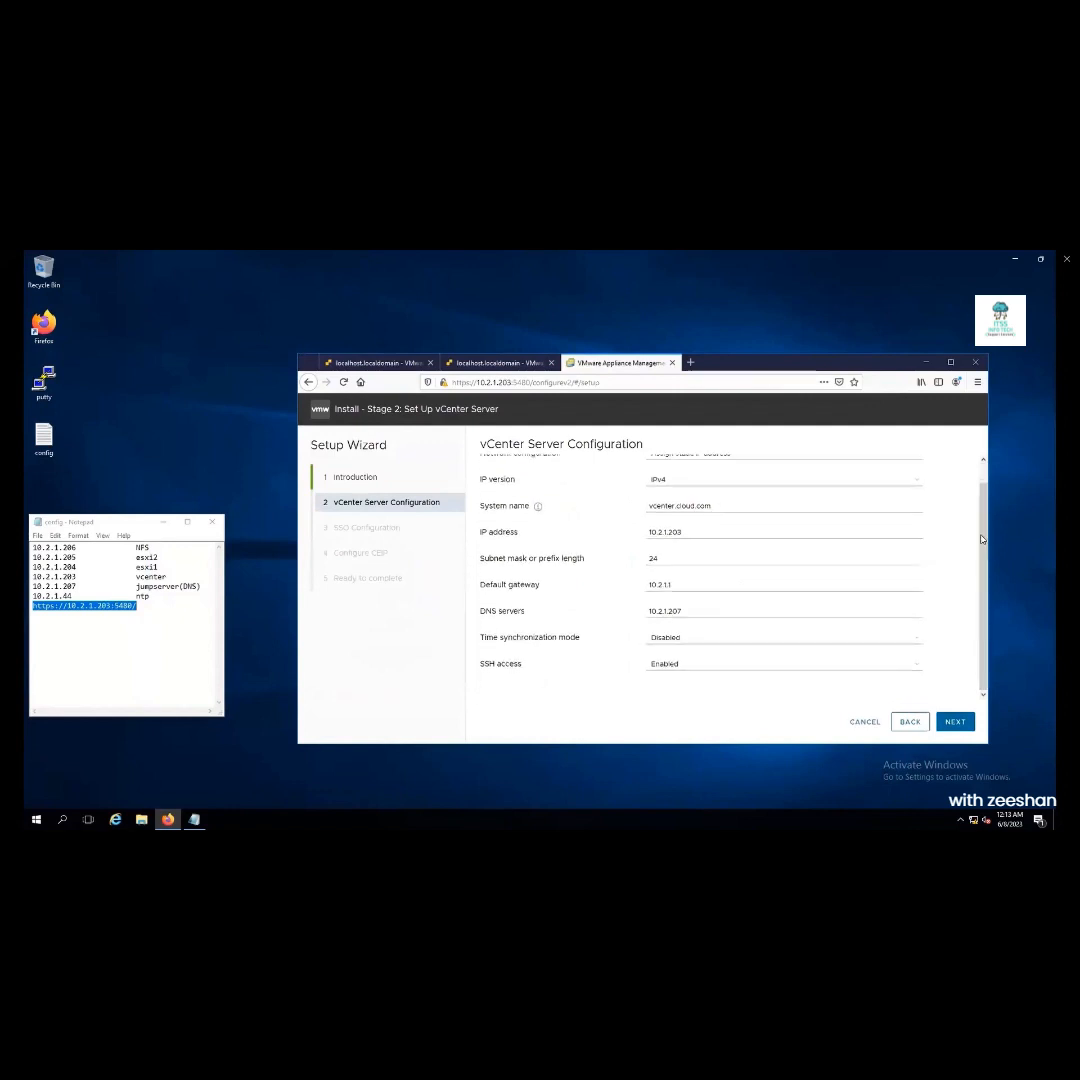
Set time synchronization to NTP servers with server 10.2.1.44
click(796, 638)
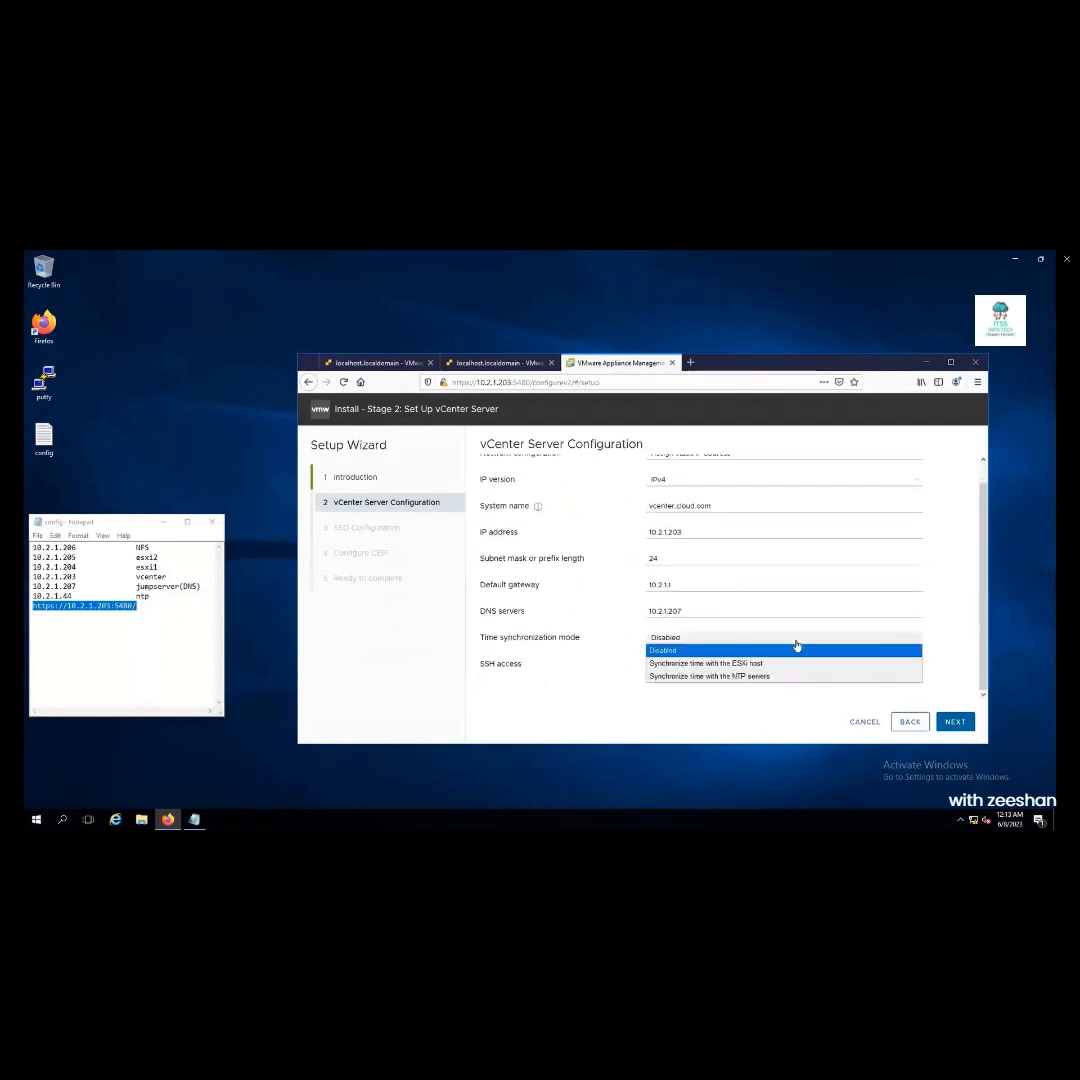
click(713, 675)
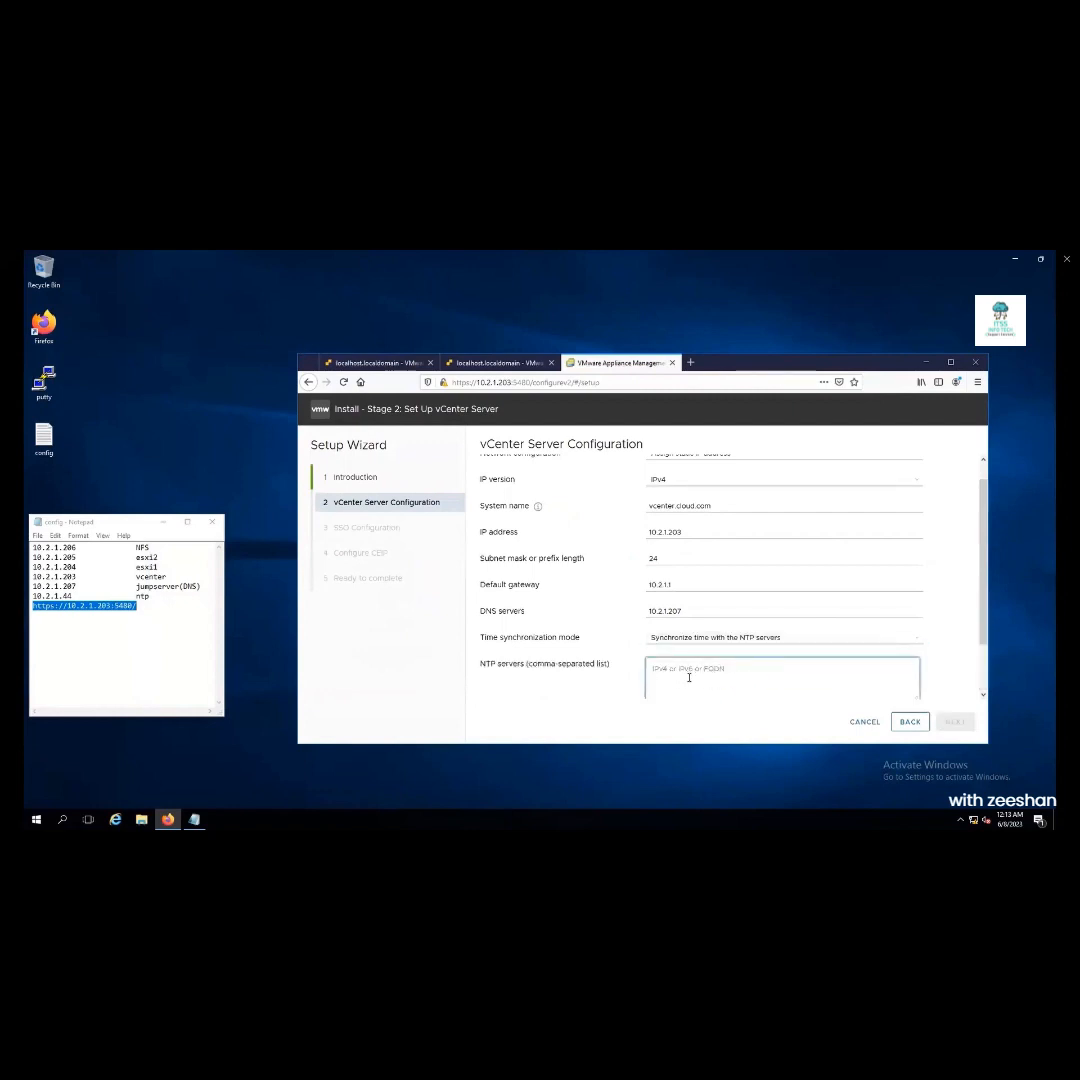
click(689, 678)
text(10.2.1.44)
key(space)
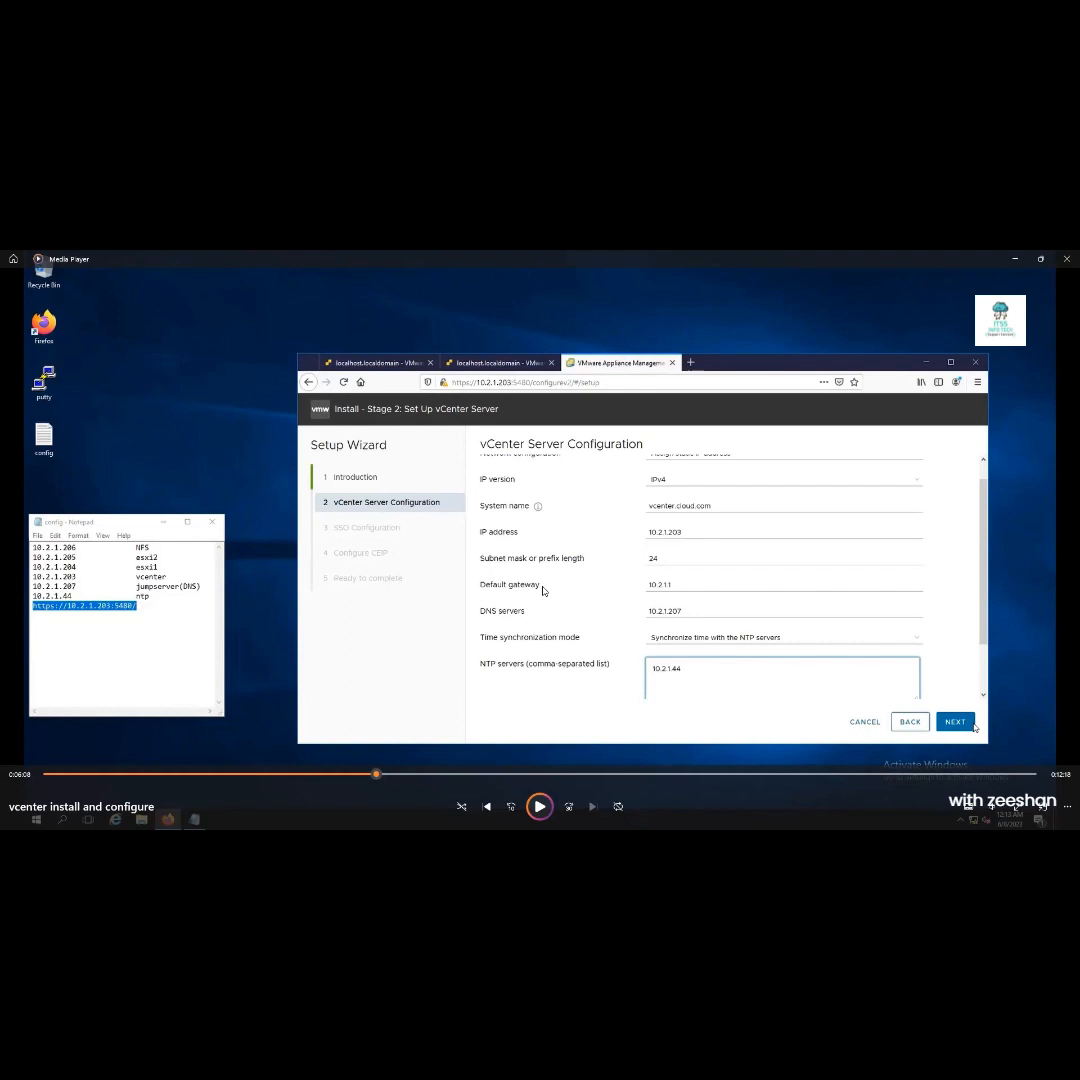
scroll(948, 675, down, 2)
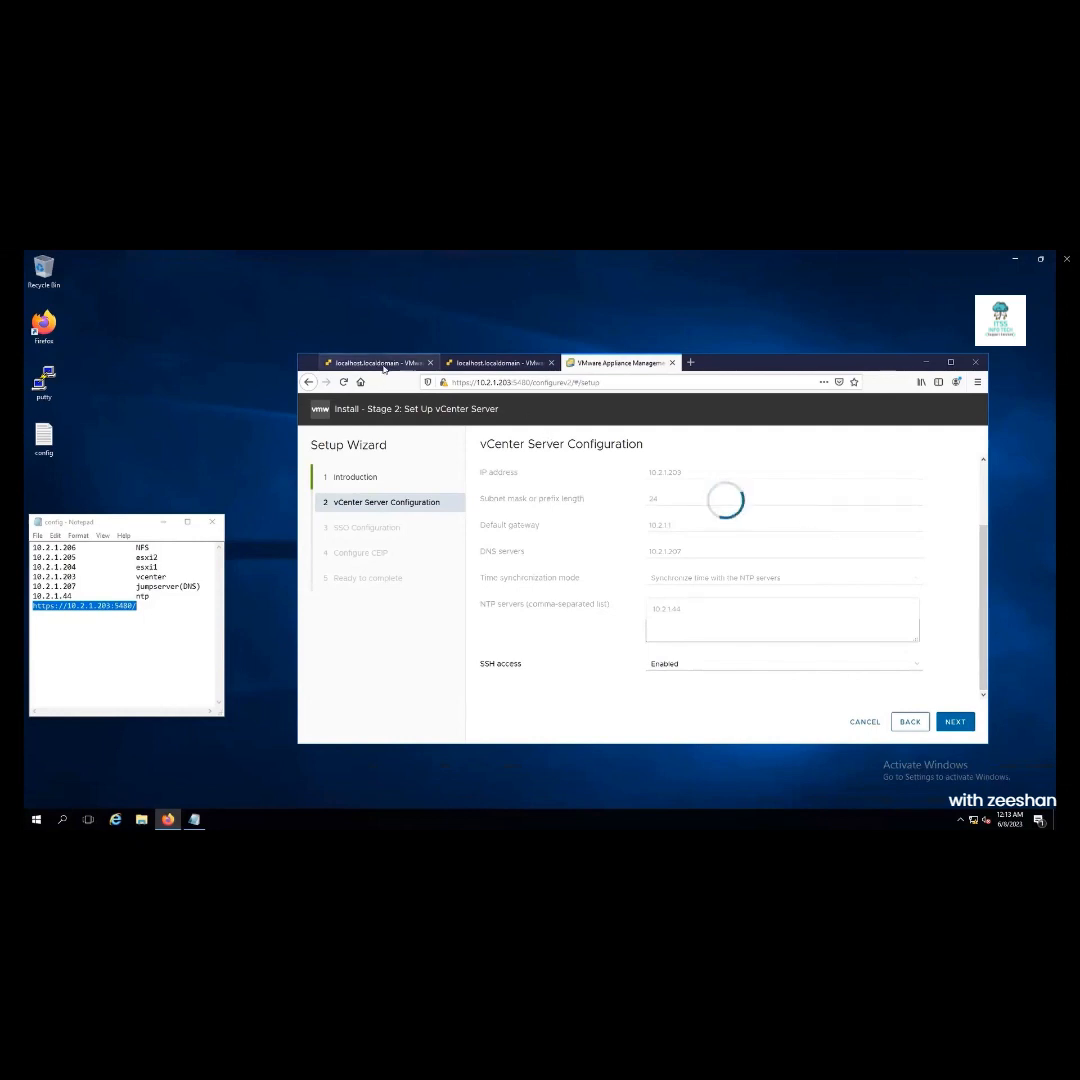
Return to the stage 2 wizard and accept the new vsphere.local SSO domain settings
click(383, 366)
click(473, 365)
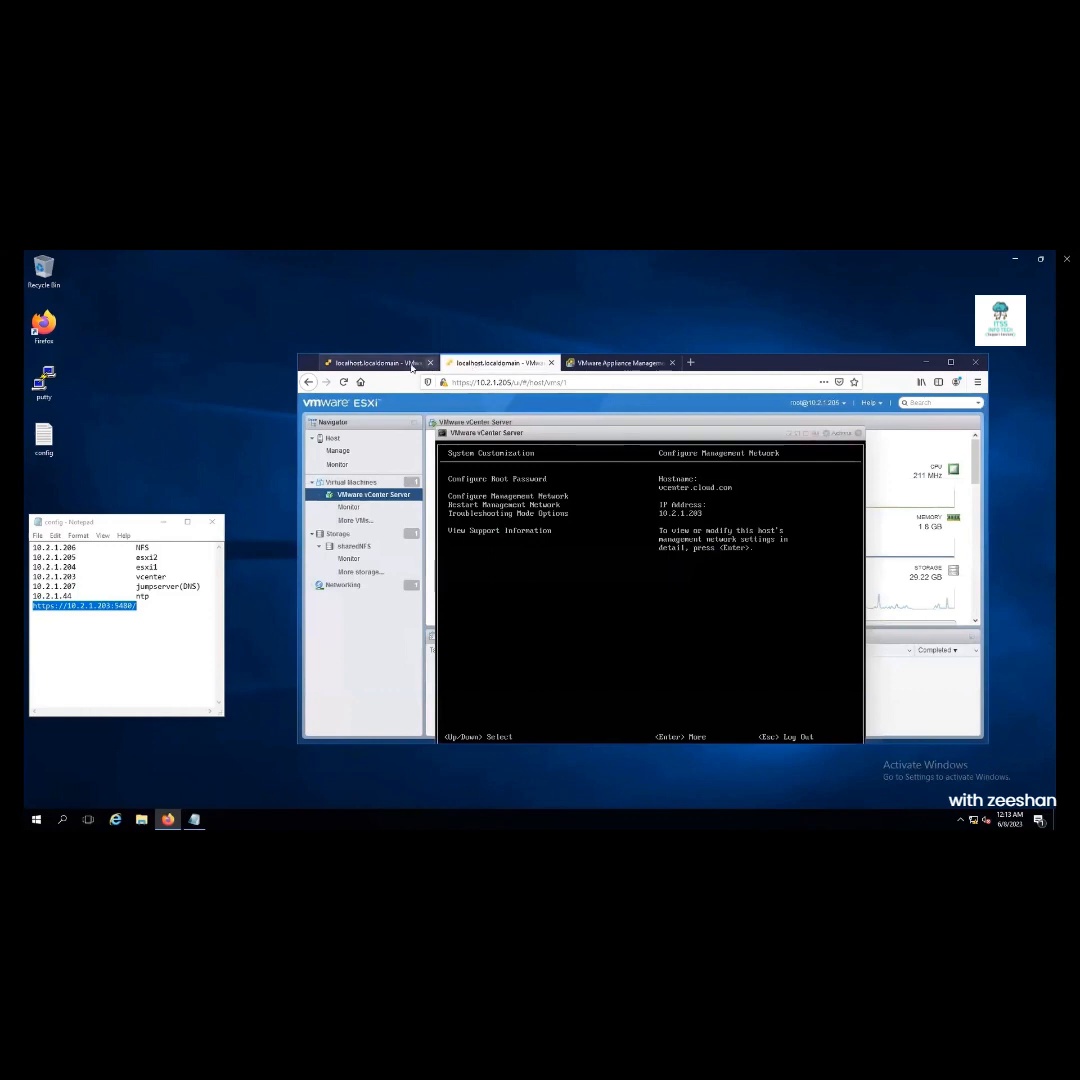
click(612, 364)
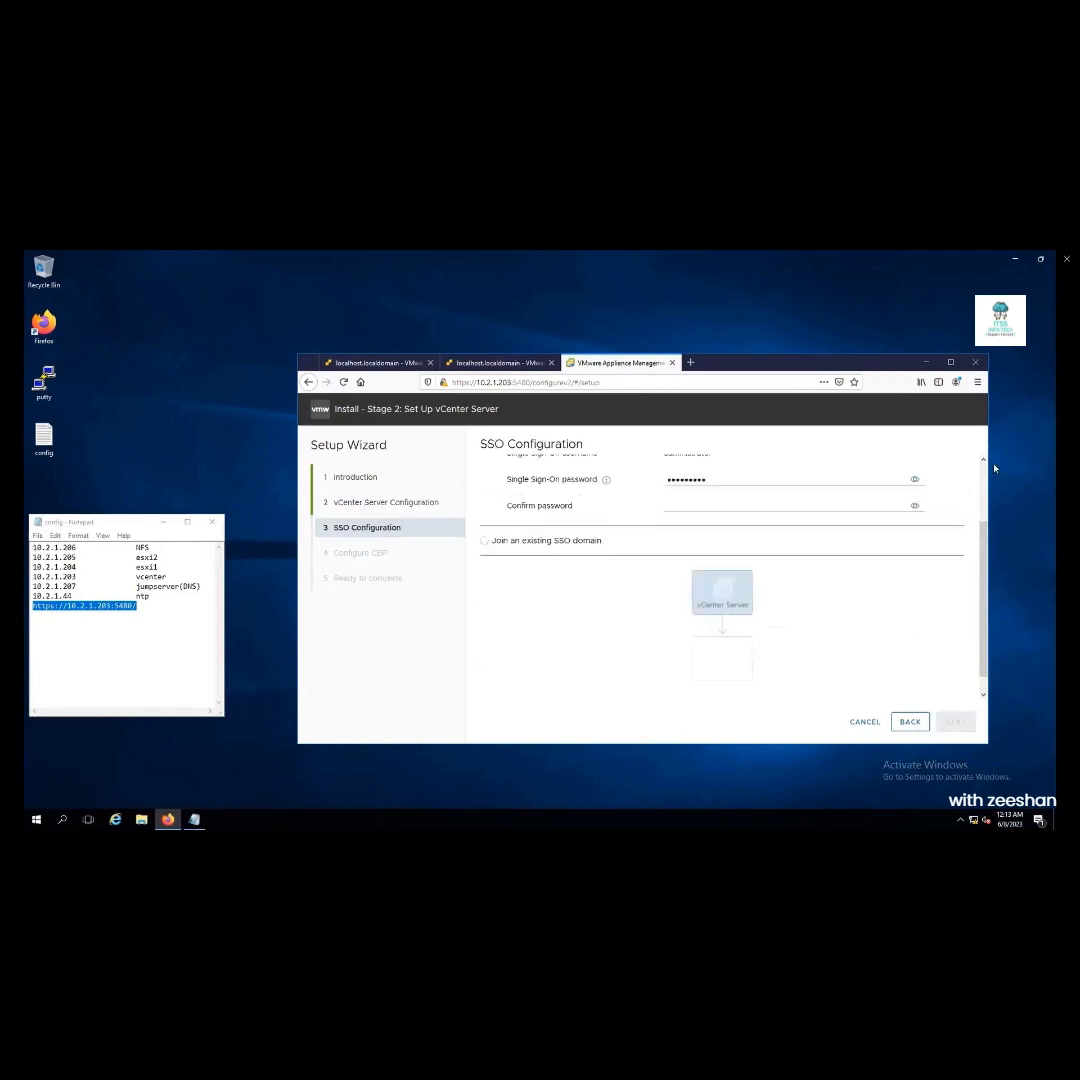
scroll(982, 474, up, 2)
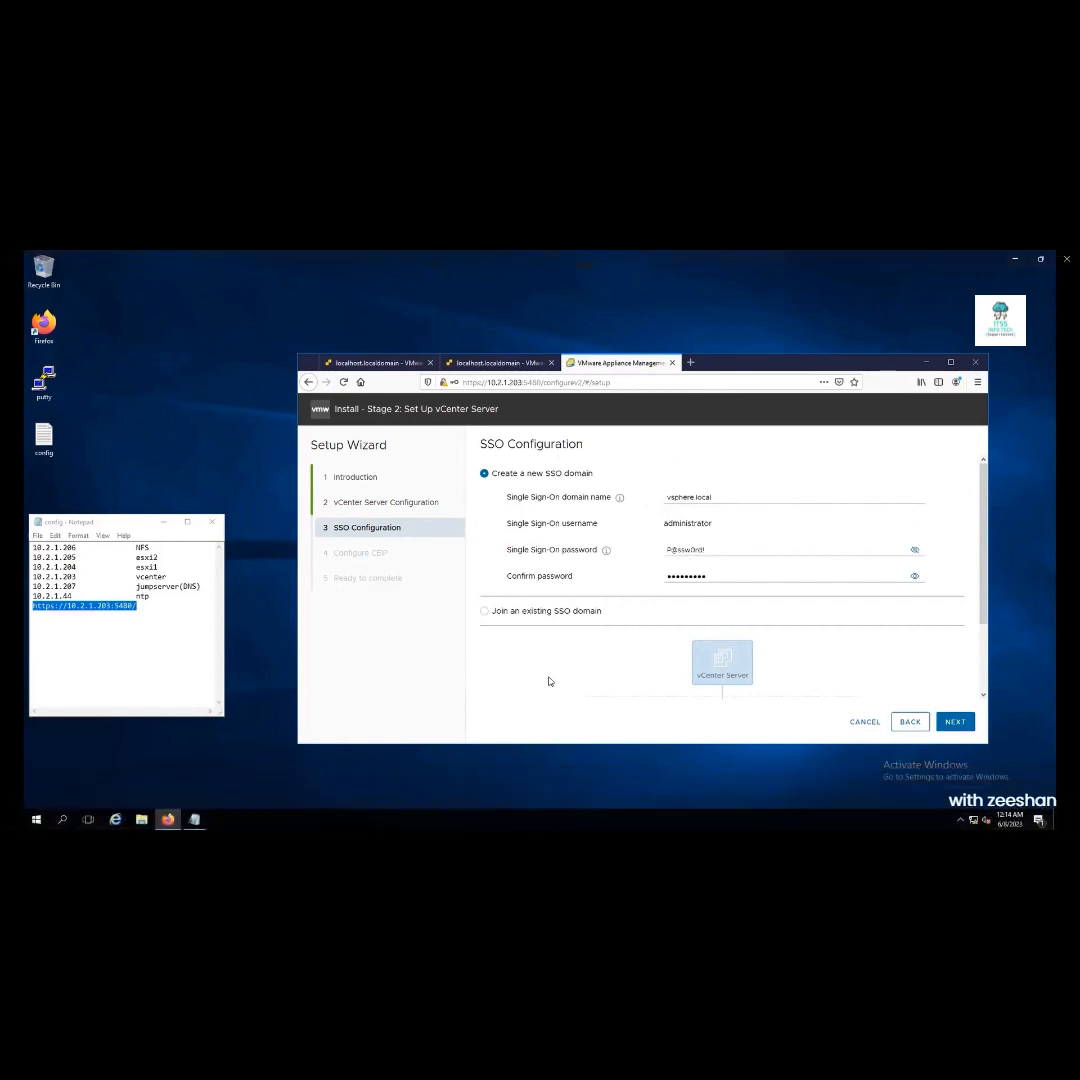
click(955, 723)
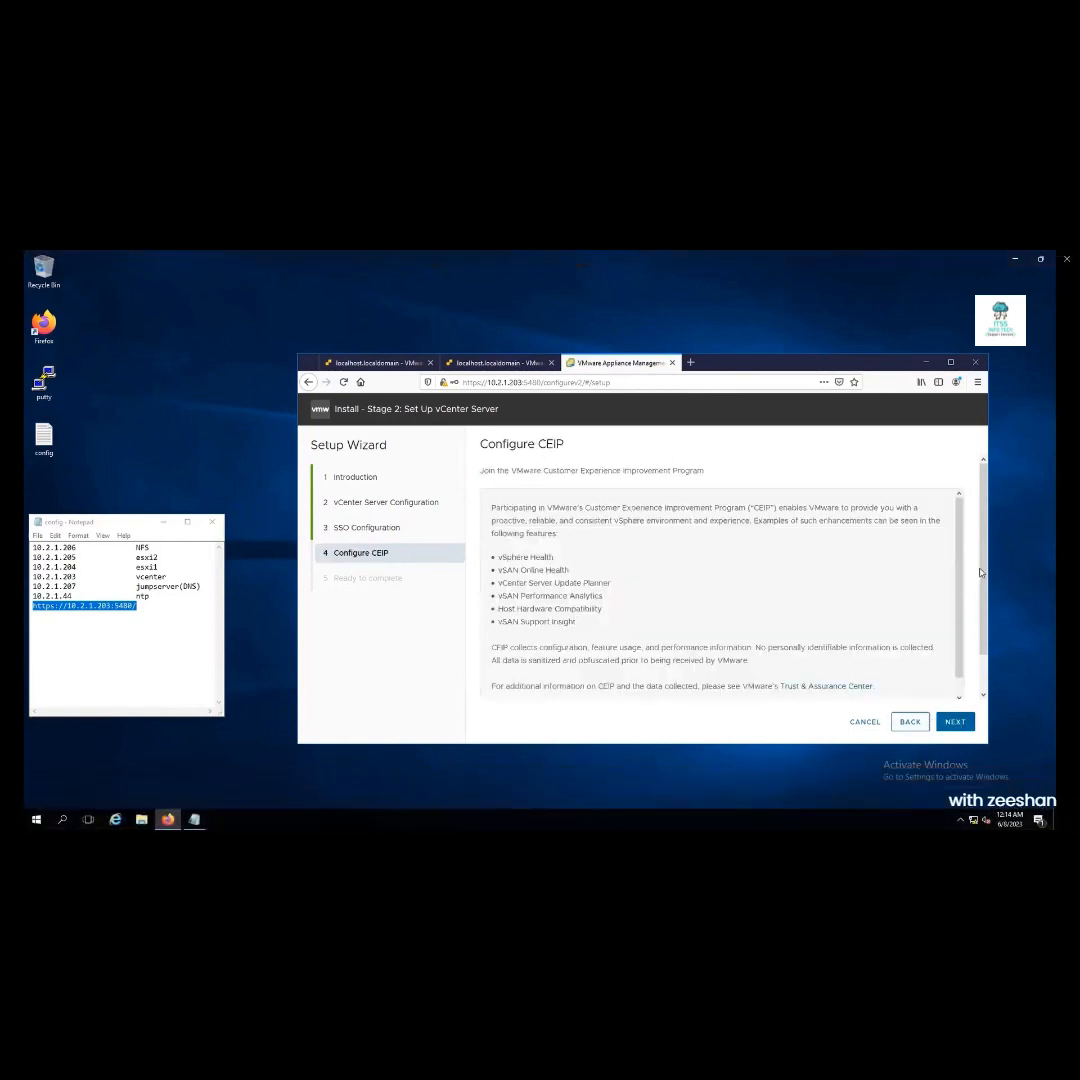
Skip CEIP, start the stage 2 install, and decline saving the appliance login
scroll(957, 727, down, 2)
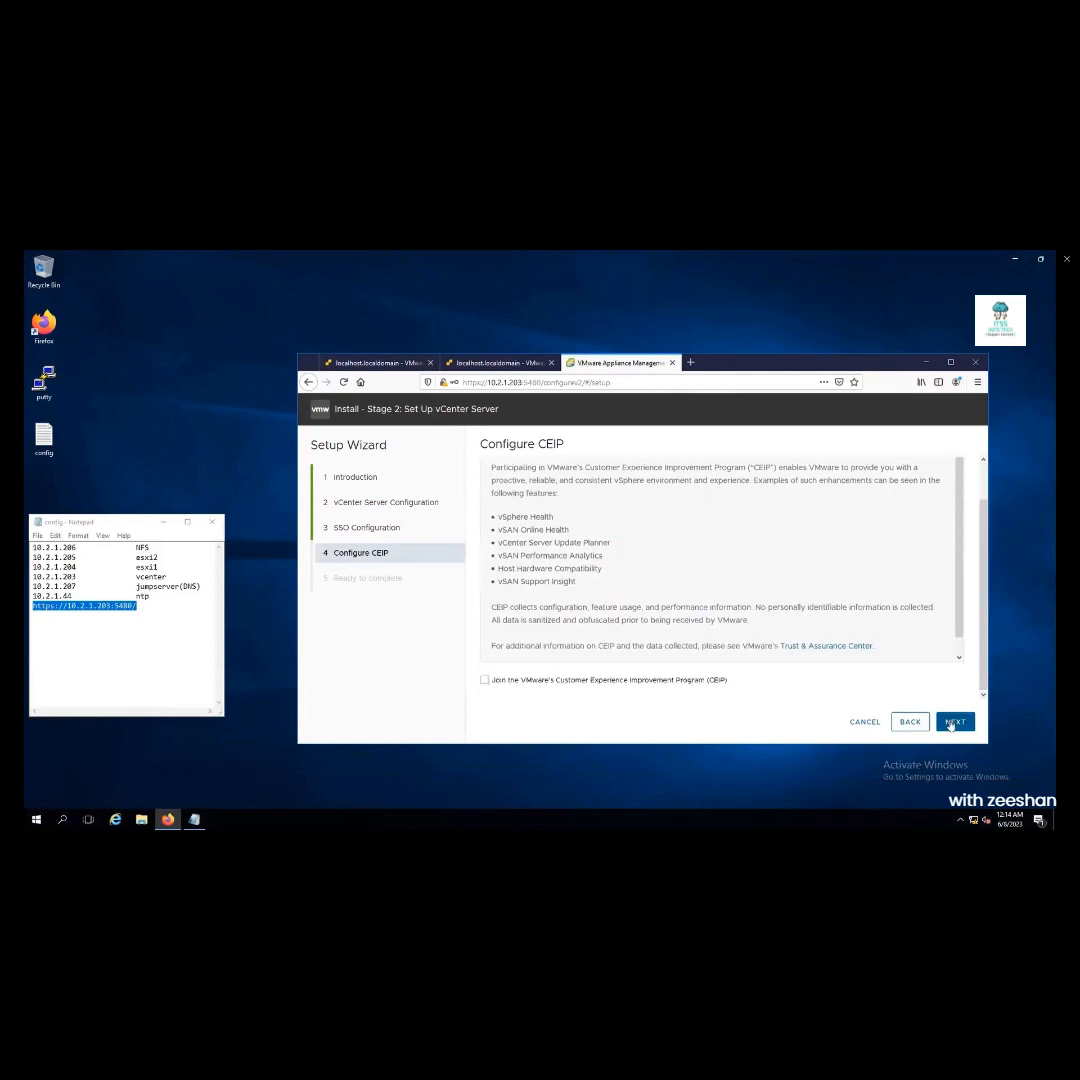
click(954, 721)
click(954, 721)
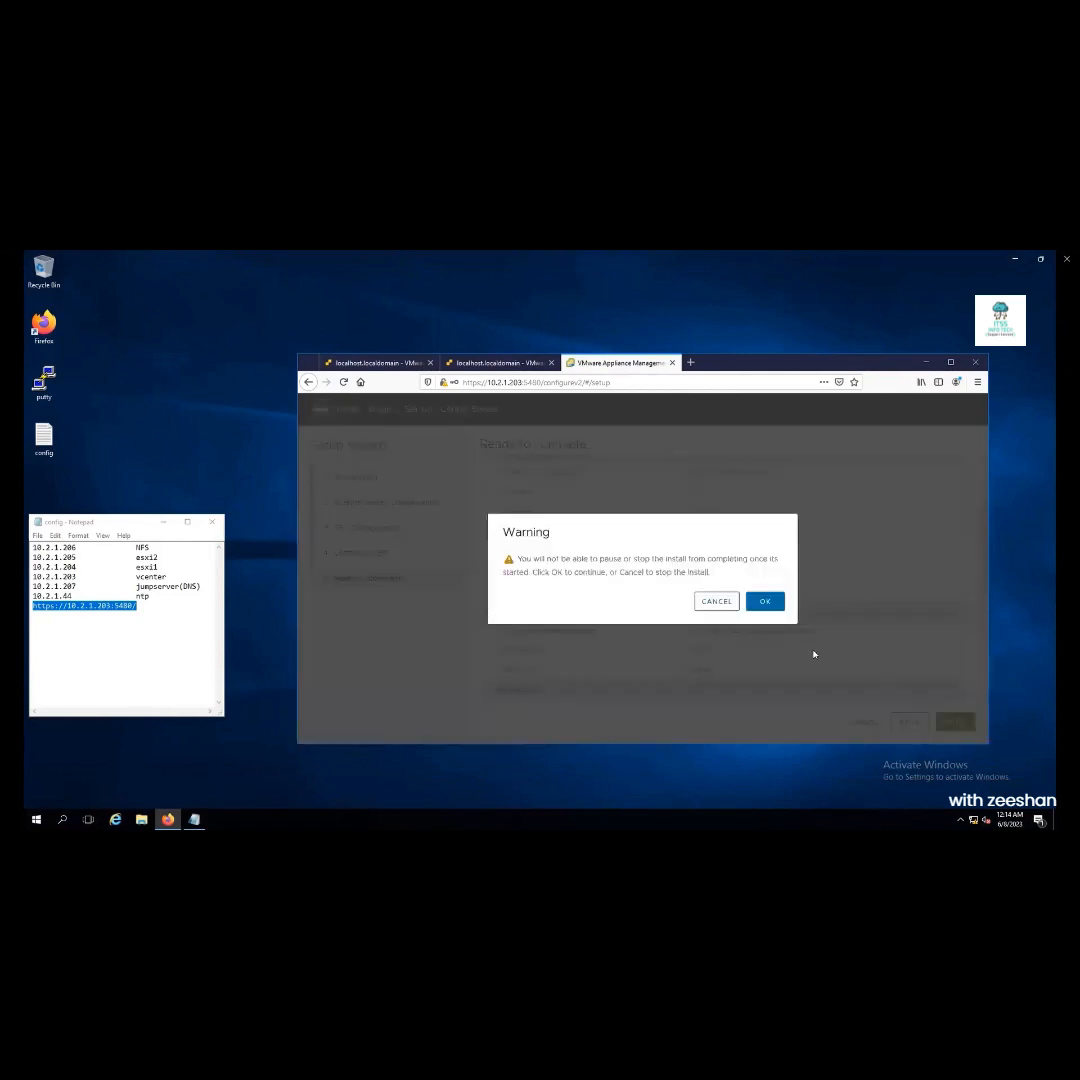
click(765, 601)
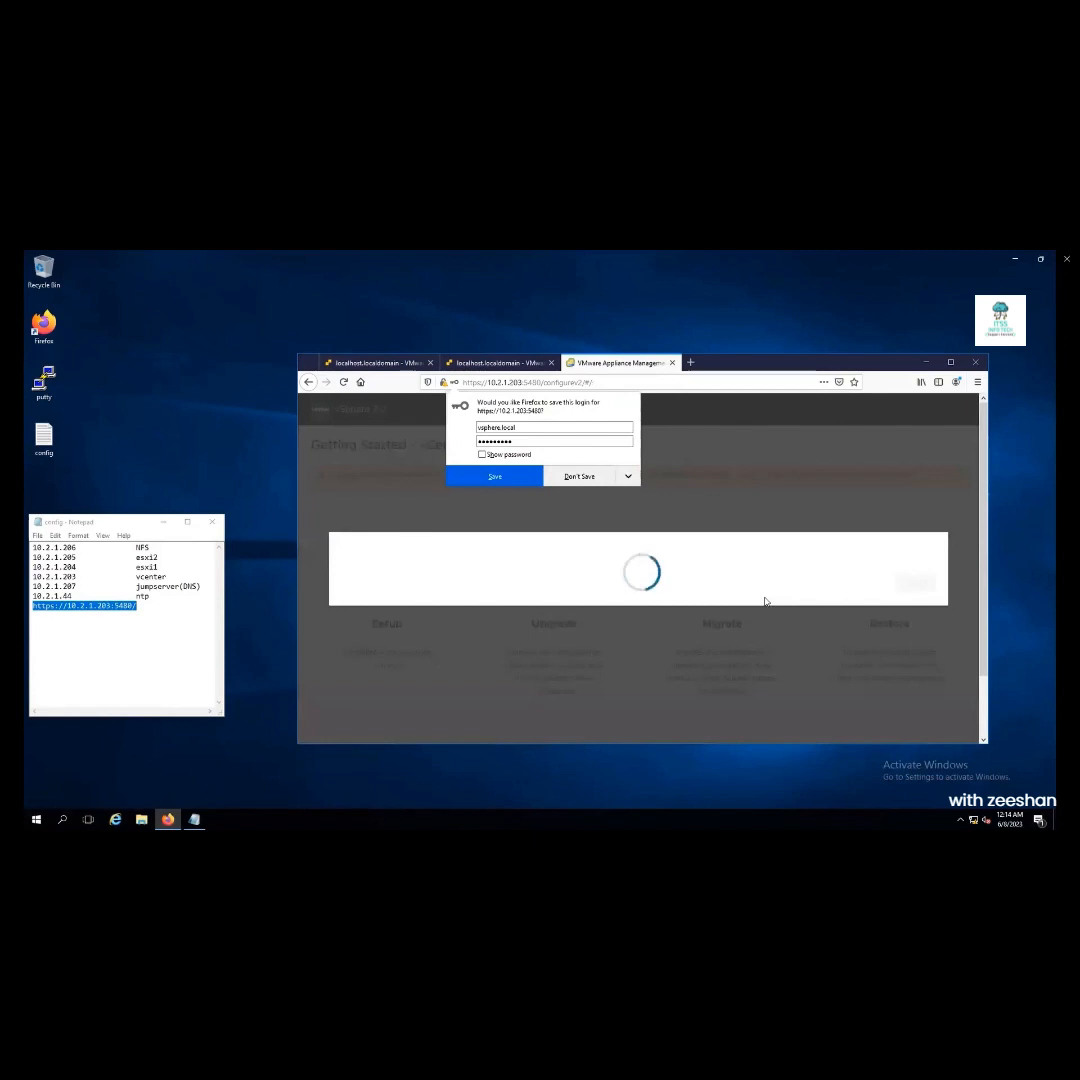
click(582, 477)
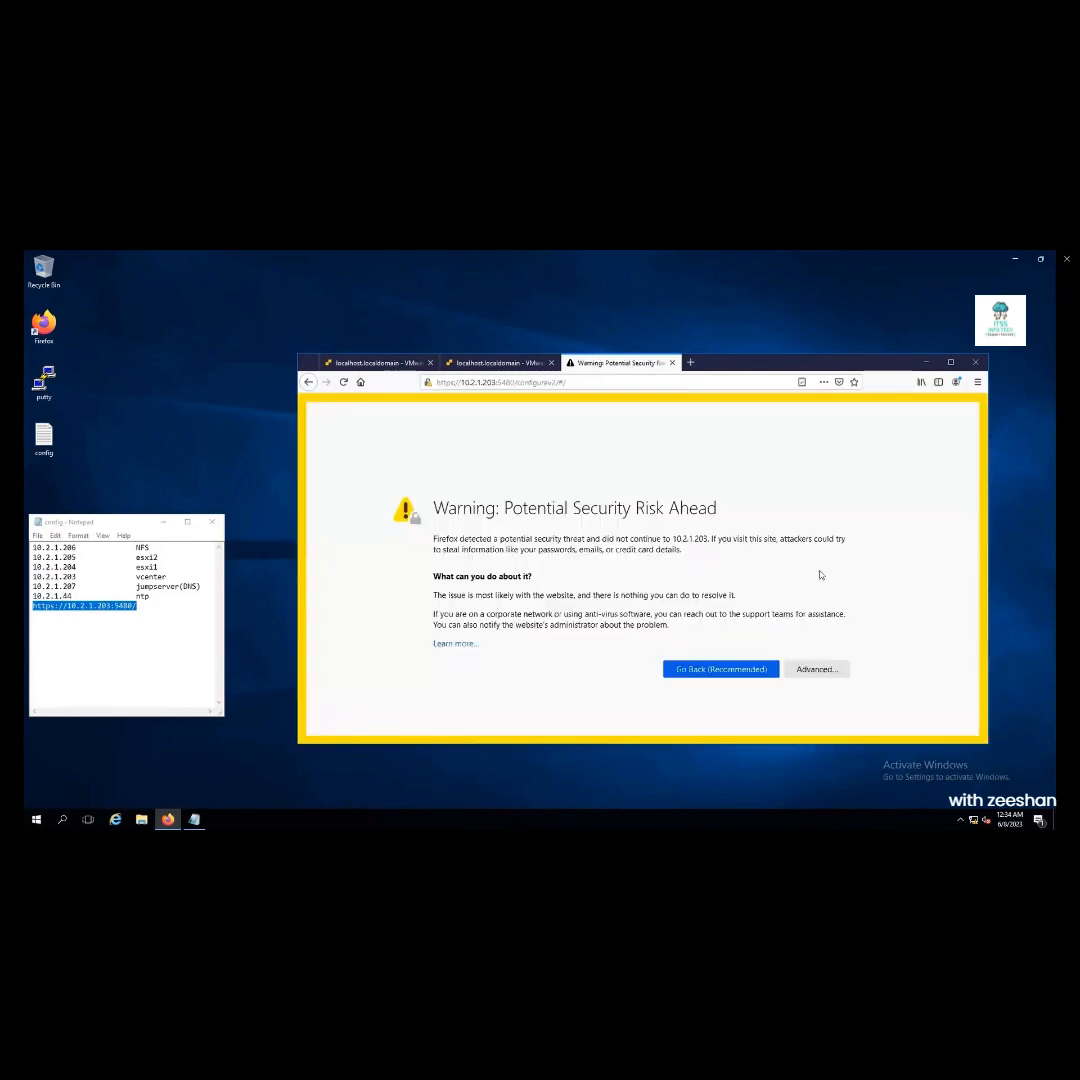
Accept the certificate risk for the appliance and log in
click(814, 669)
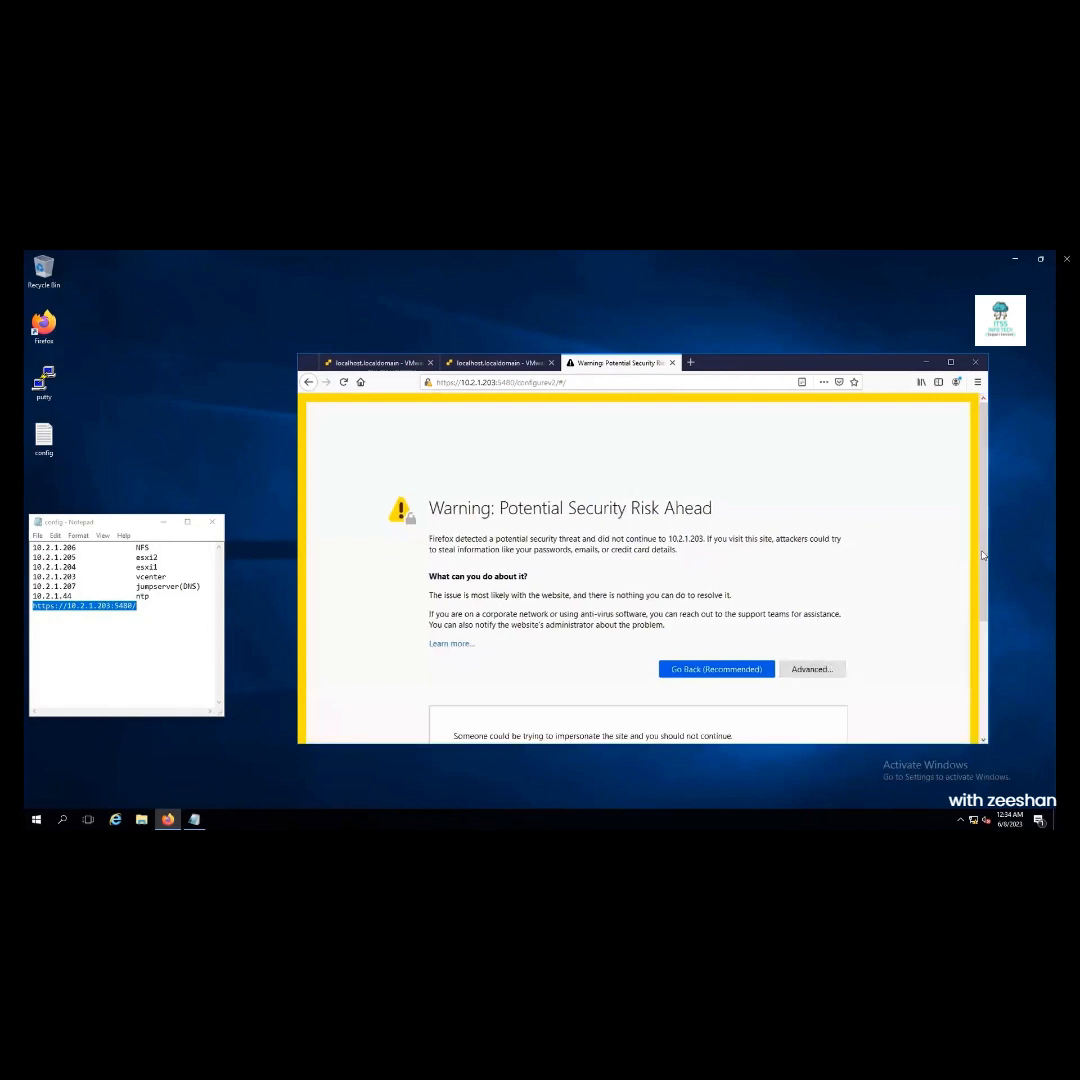
scroll(911, 630, down, 3)
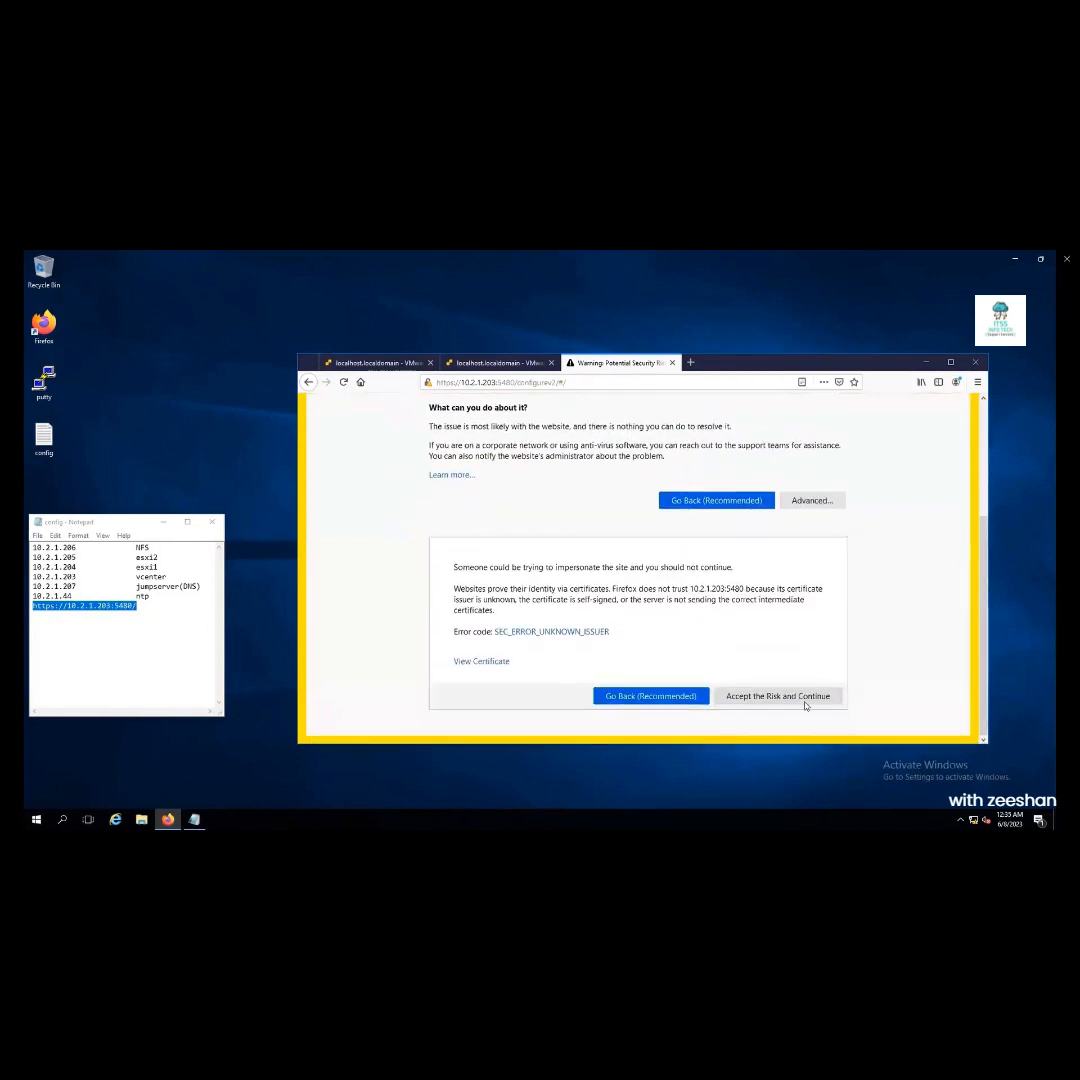
click(785, 697)
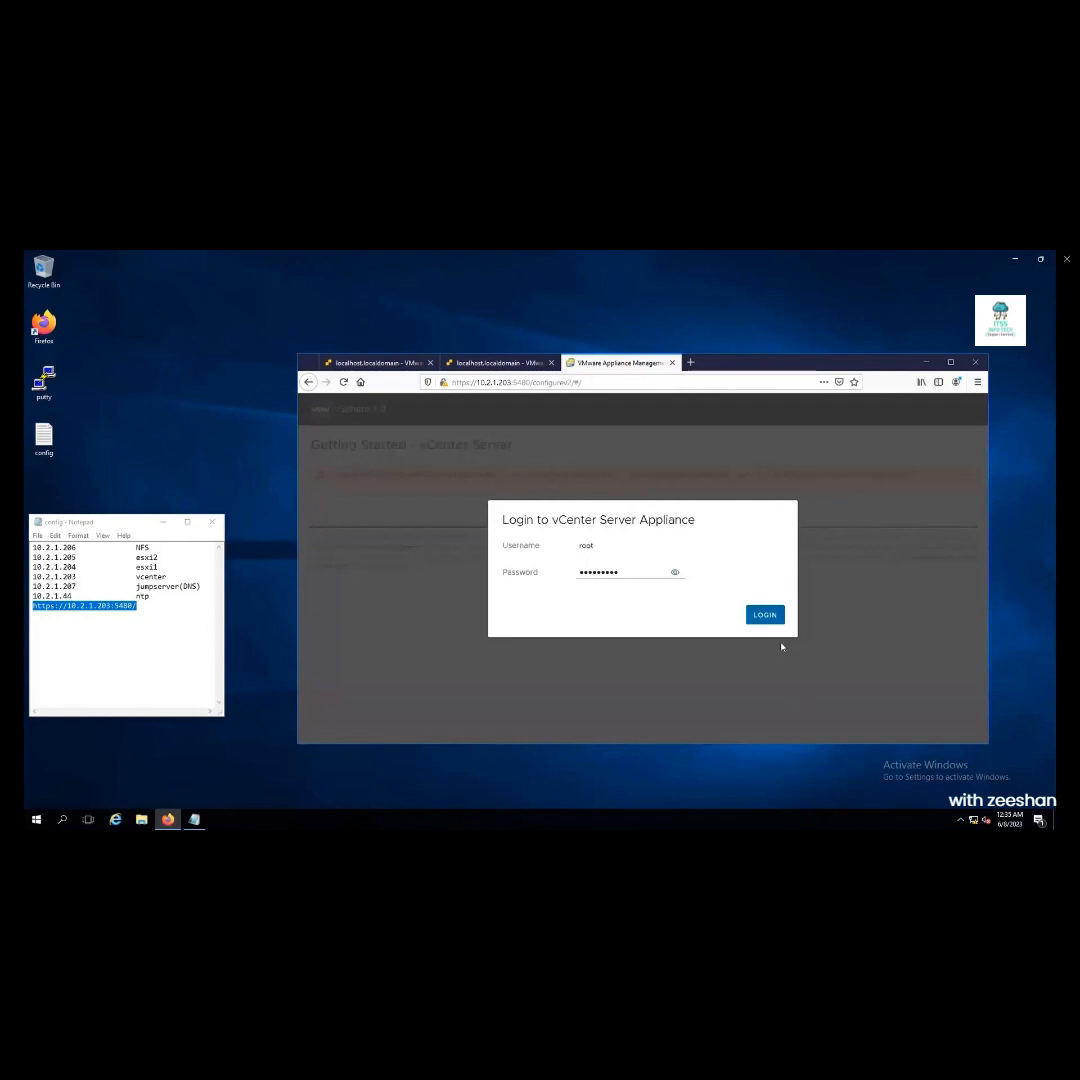
click(766, 616)
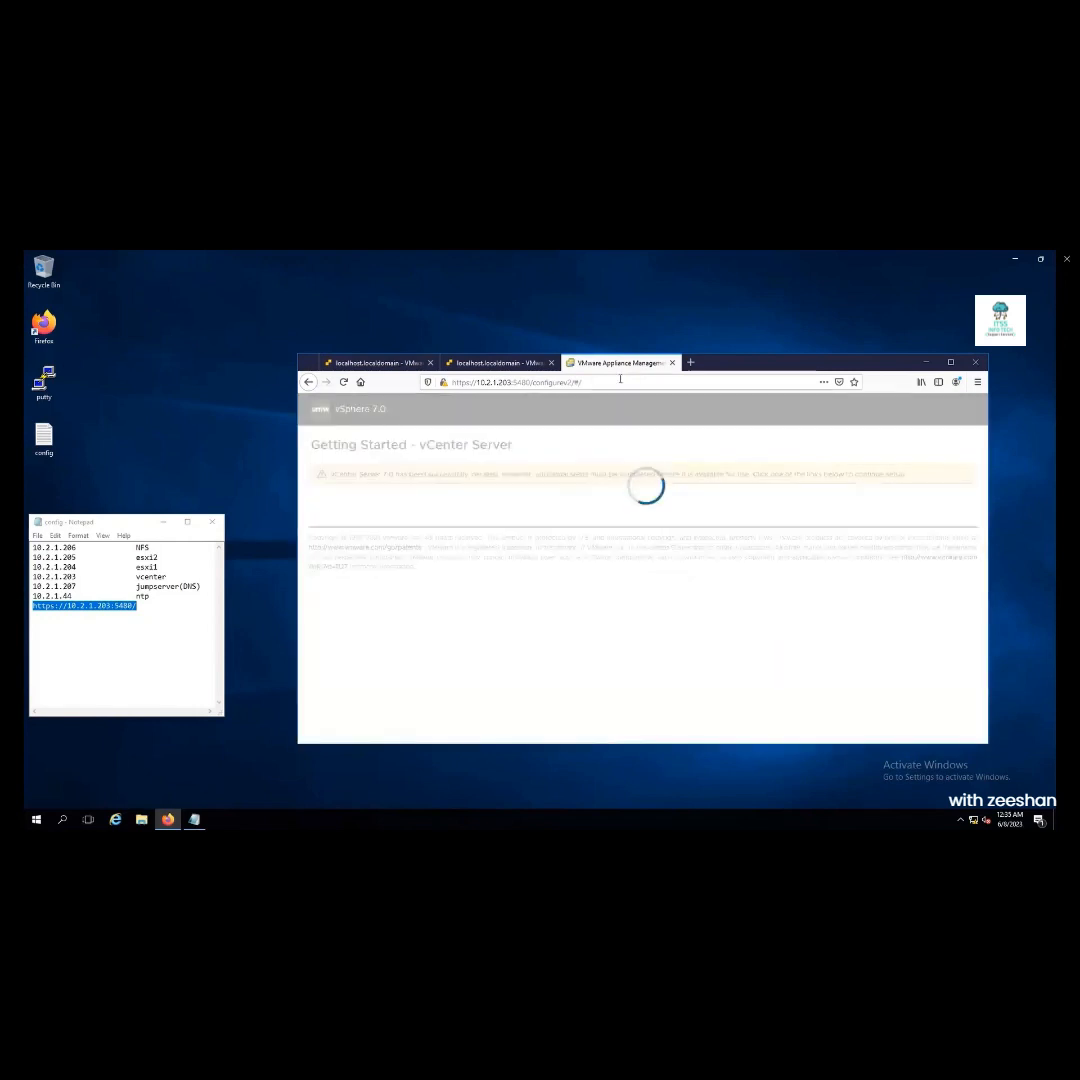
Change the browser address to vcenter.cloud.com and load it
click(620, 381)
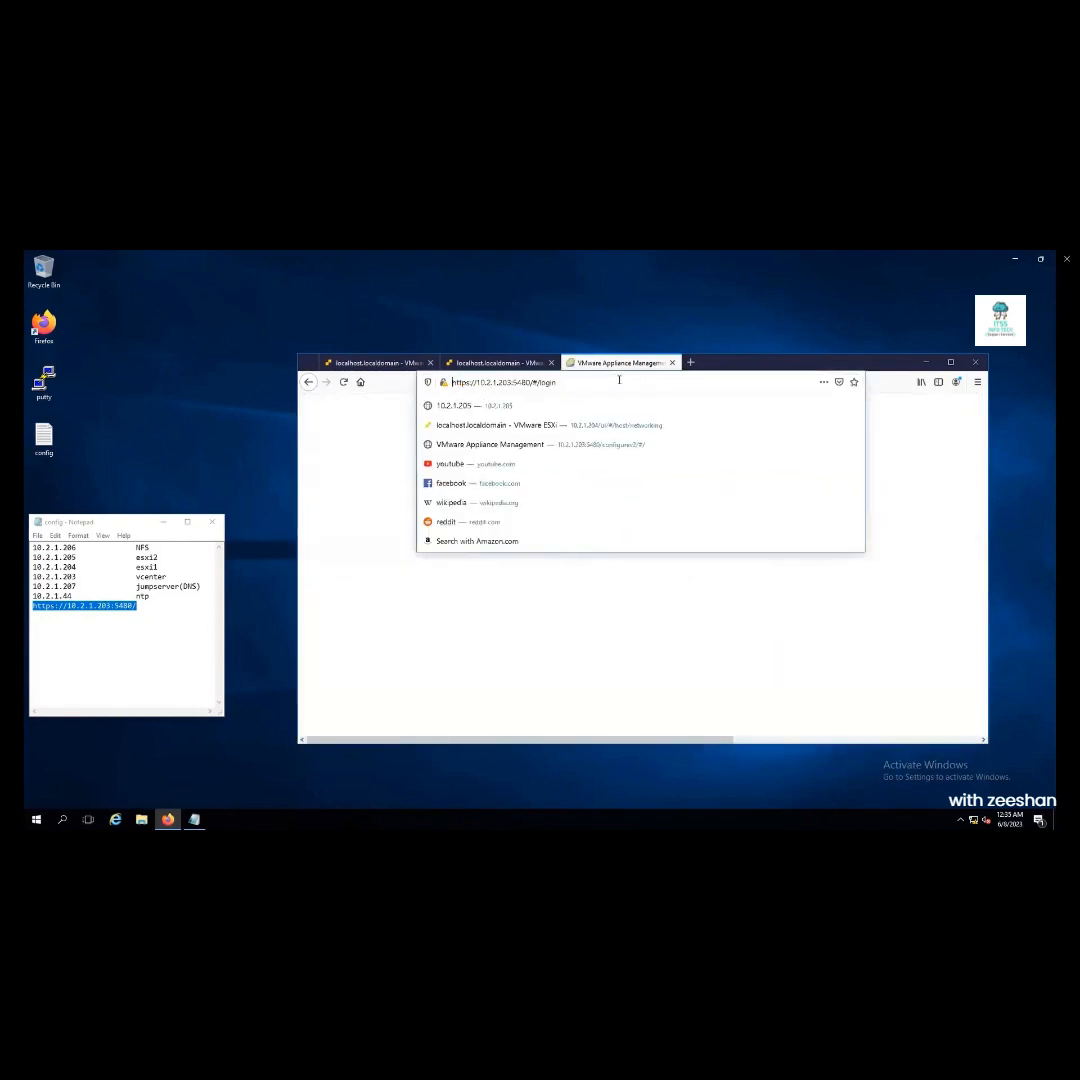
text(vcenter)
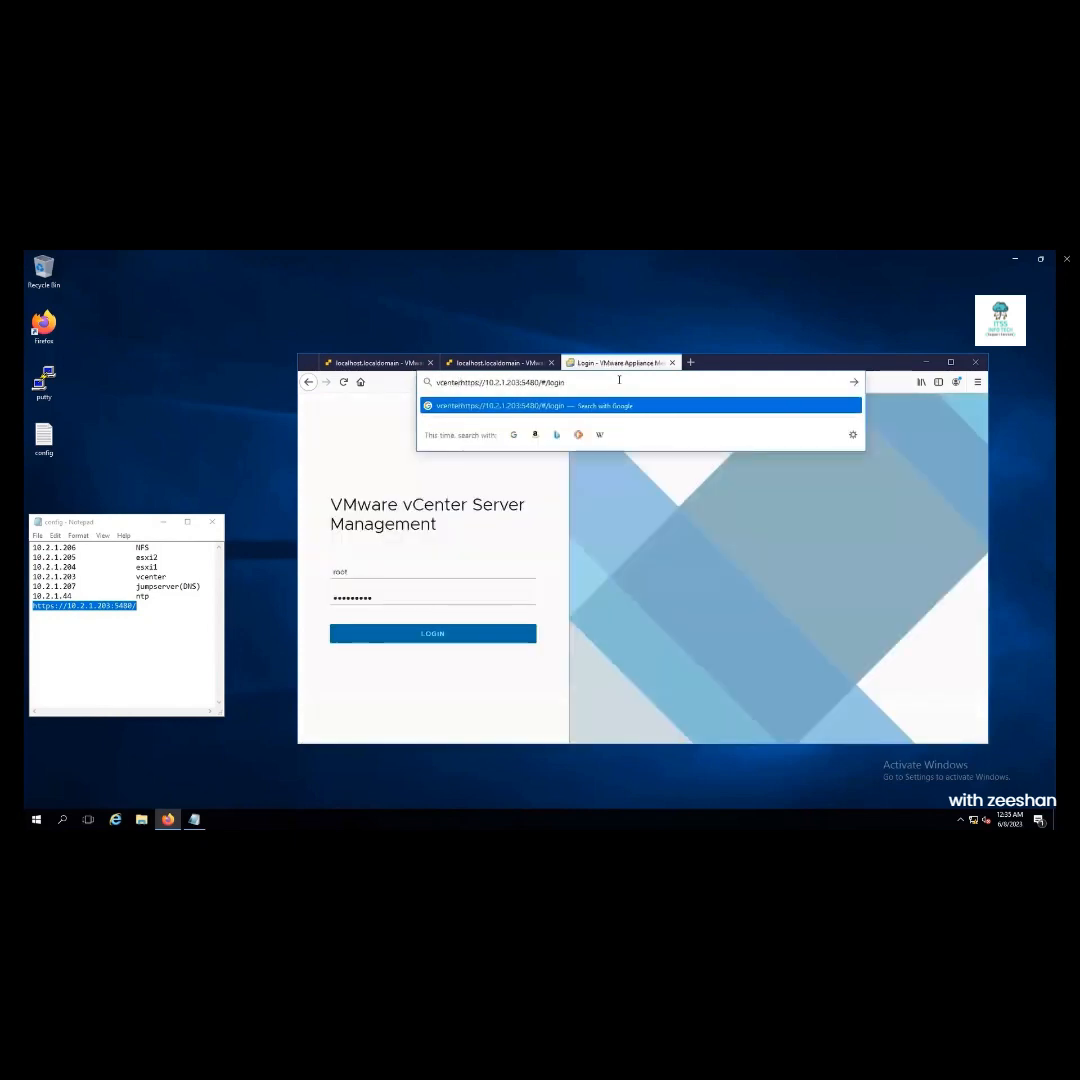
key(shift+End)
key(Delete)
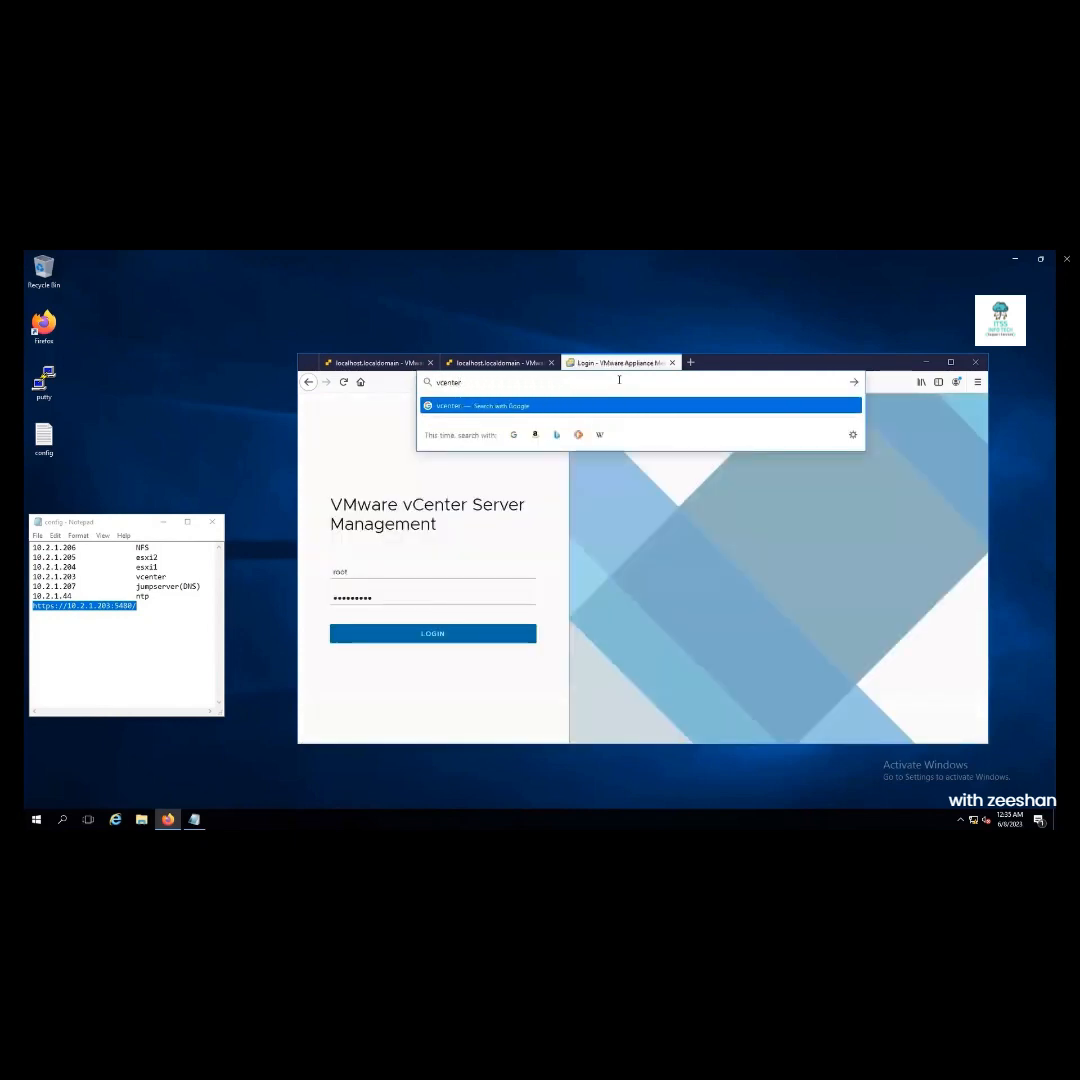
text(.cloud.com)
key(Return)
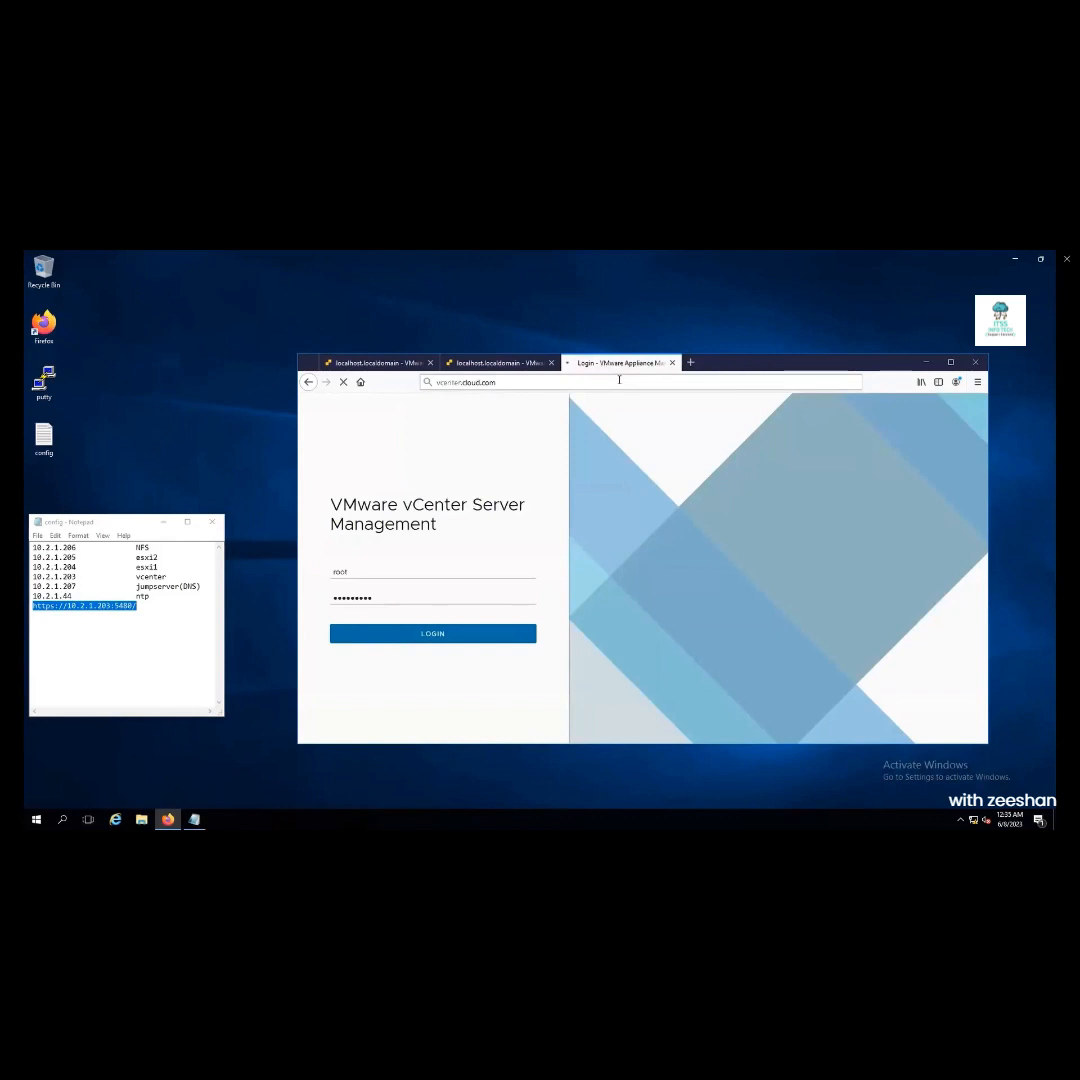
Sign in to vCenter Server Management and load vcenter.cloud.com in a new tab
click(463, 637)
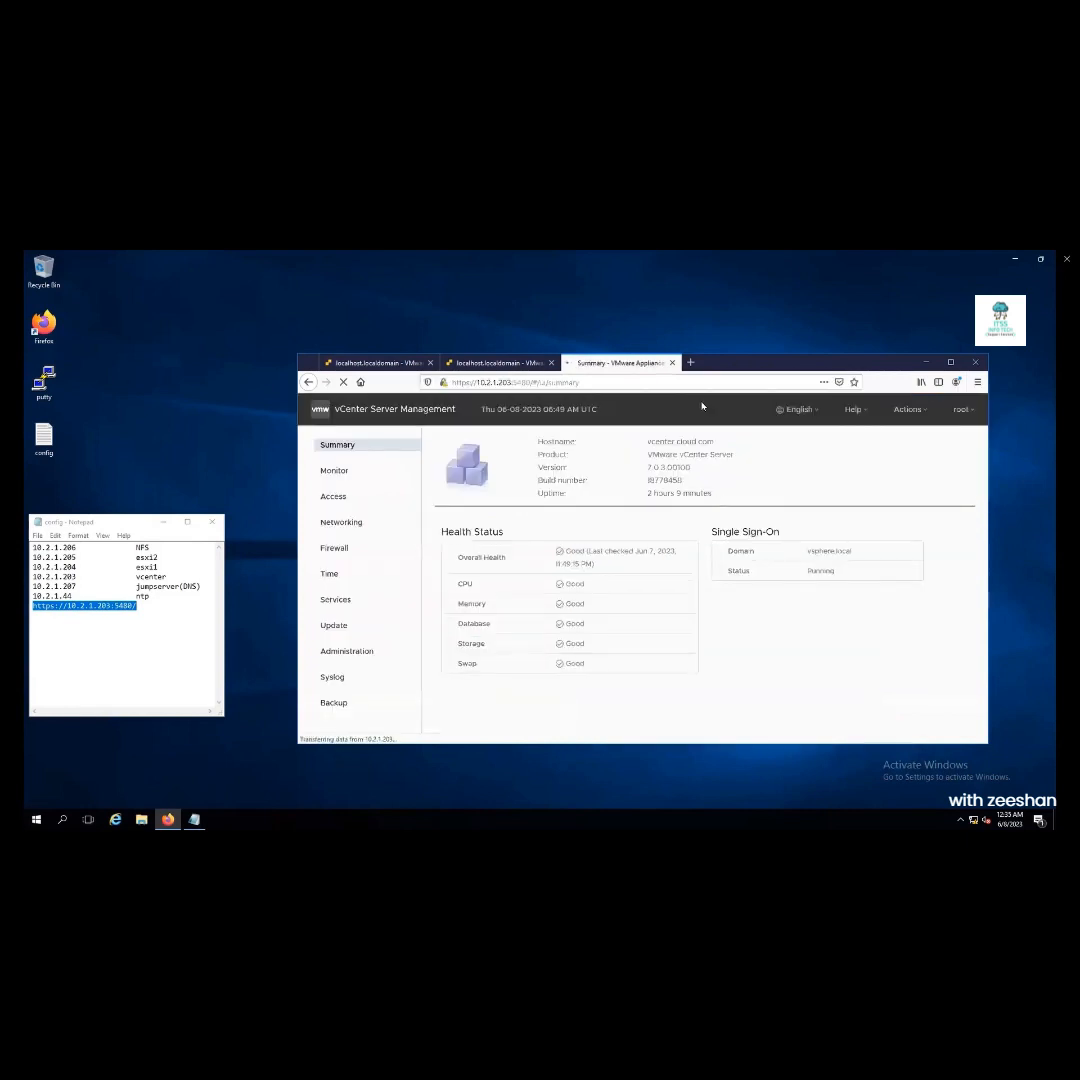
click(689, 365)
click(655, 381)
text(vce)
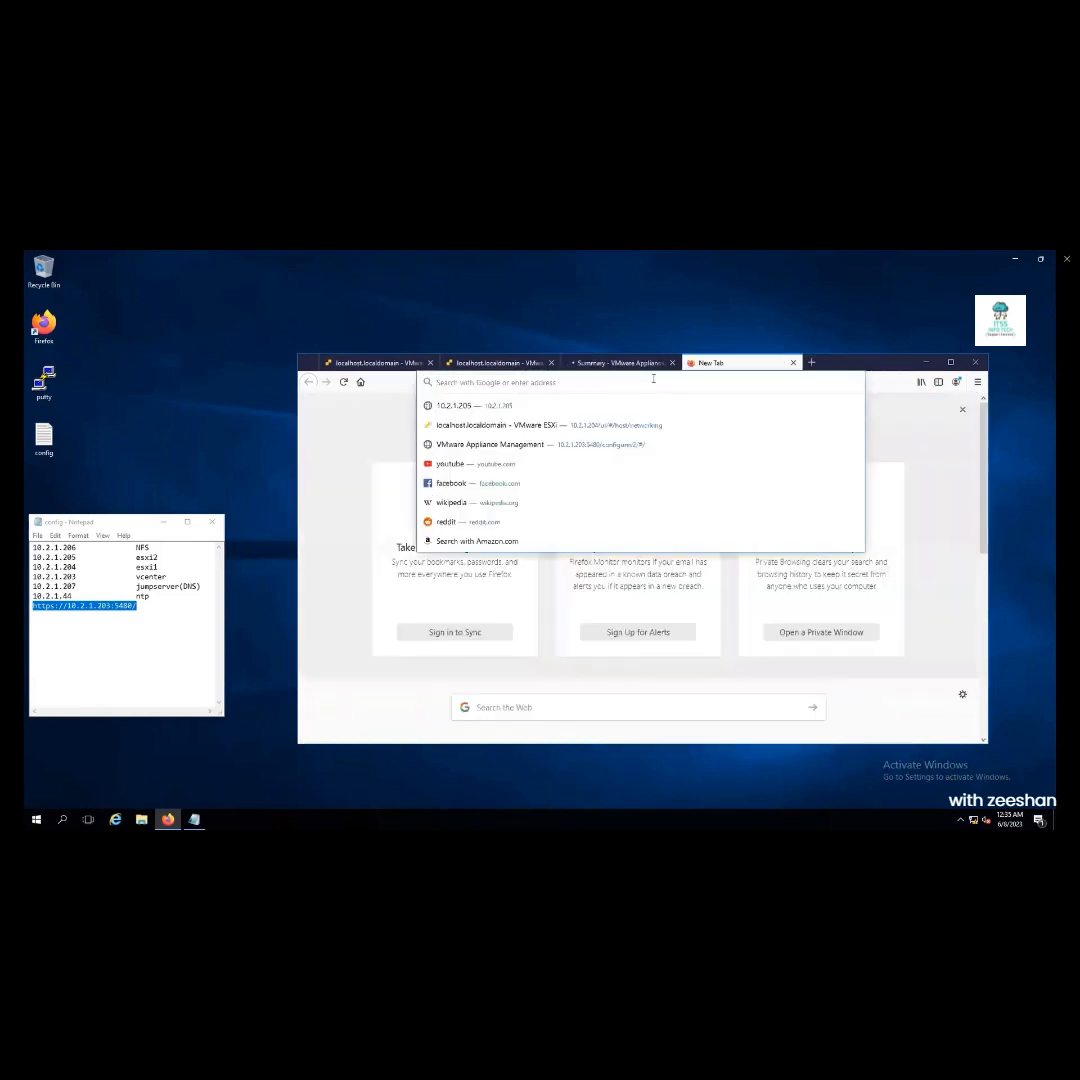
text(nter.)
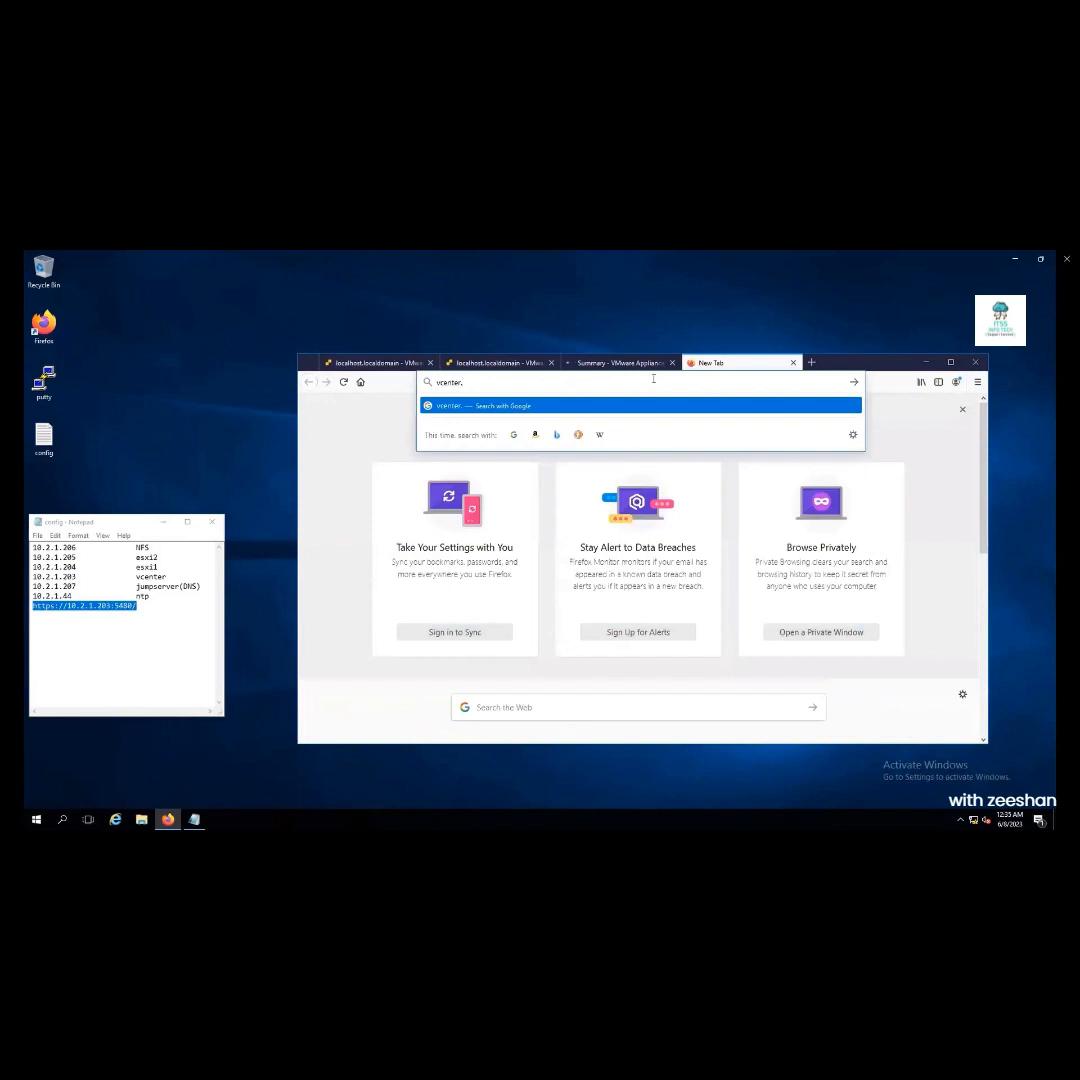
text(cloud.com)
key(Return)
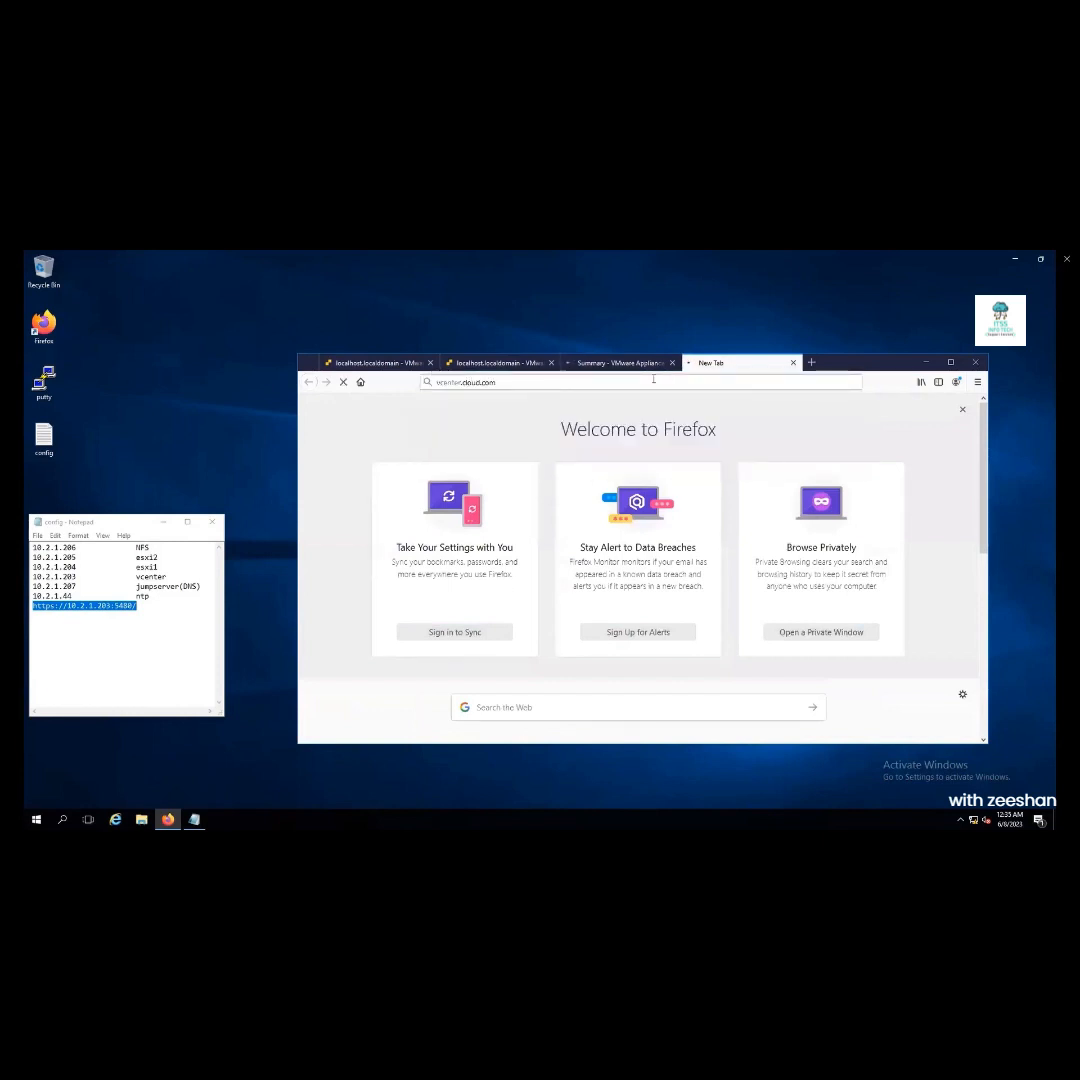
Go to 10.2.1.230 and accept its certificate risk
click(653, 381)
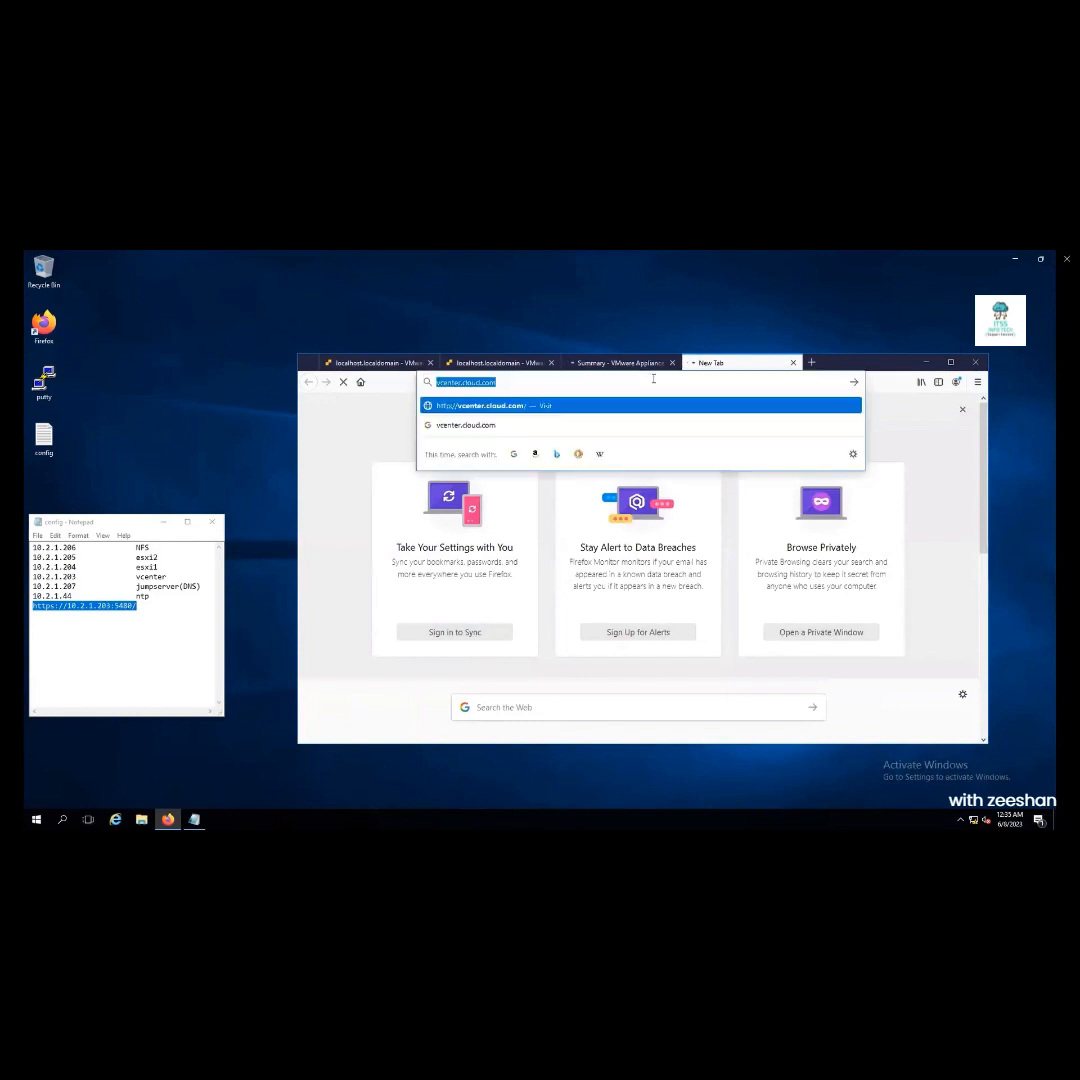
text(10.2.1.230)
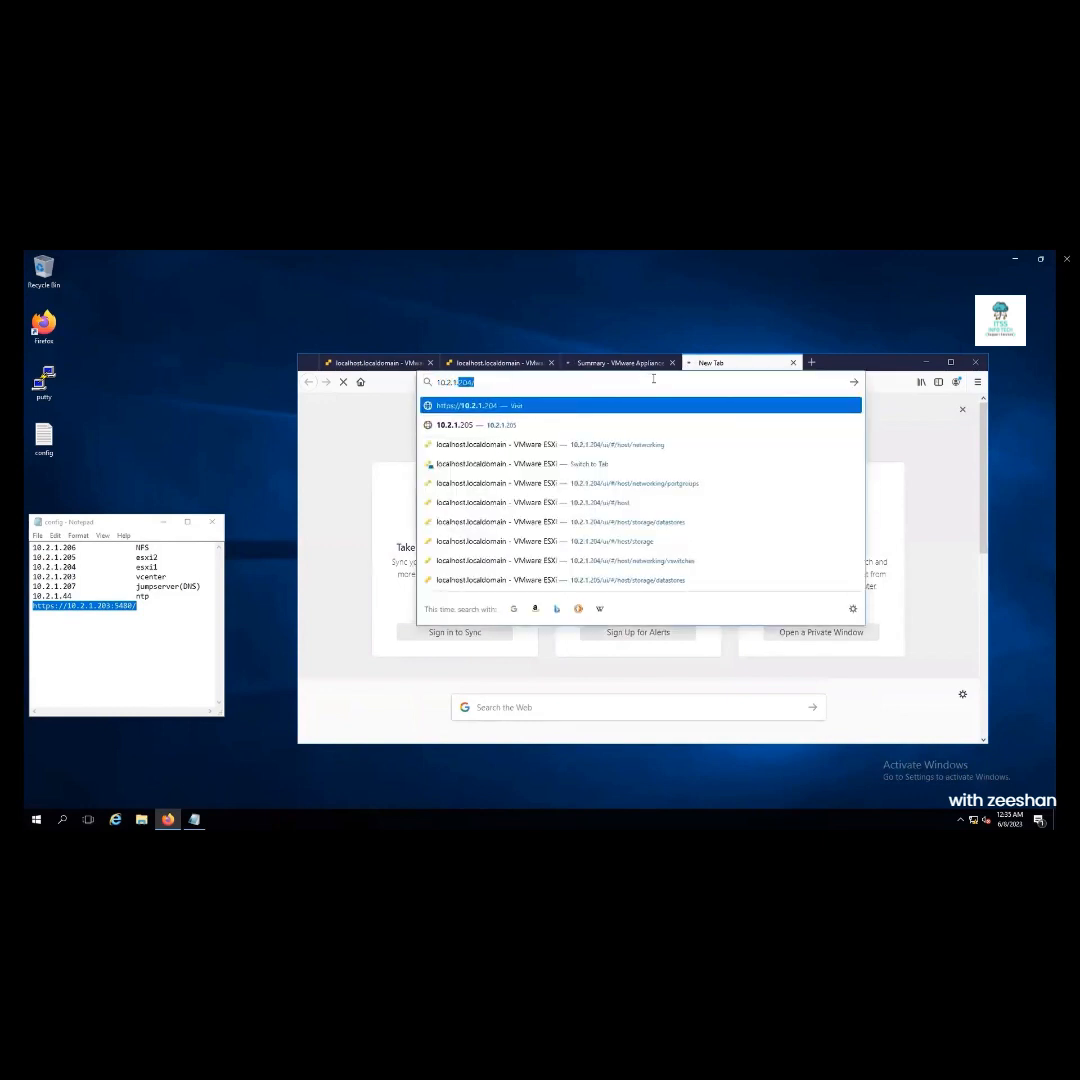
key(Return)
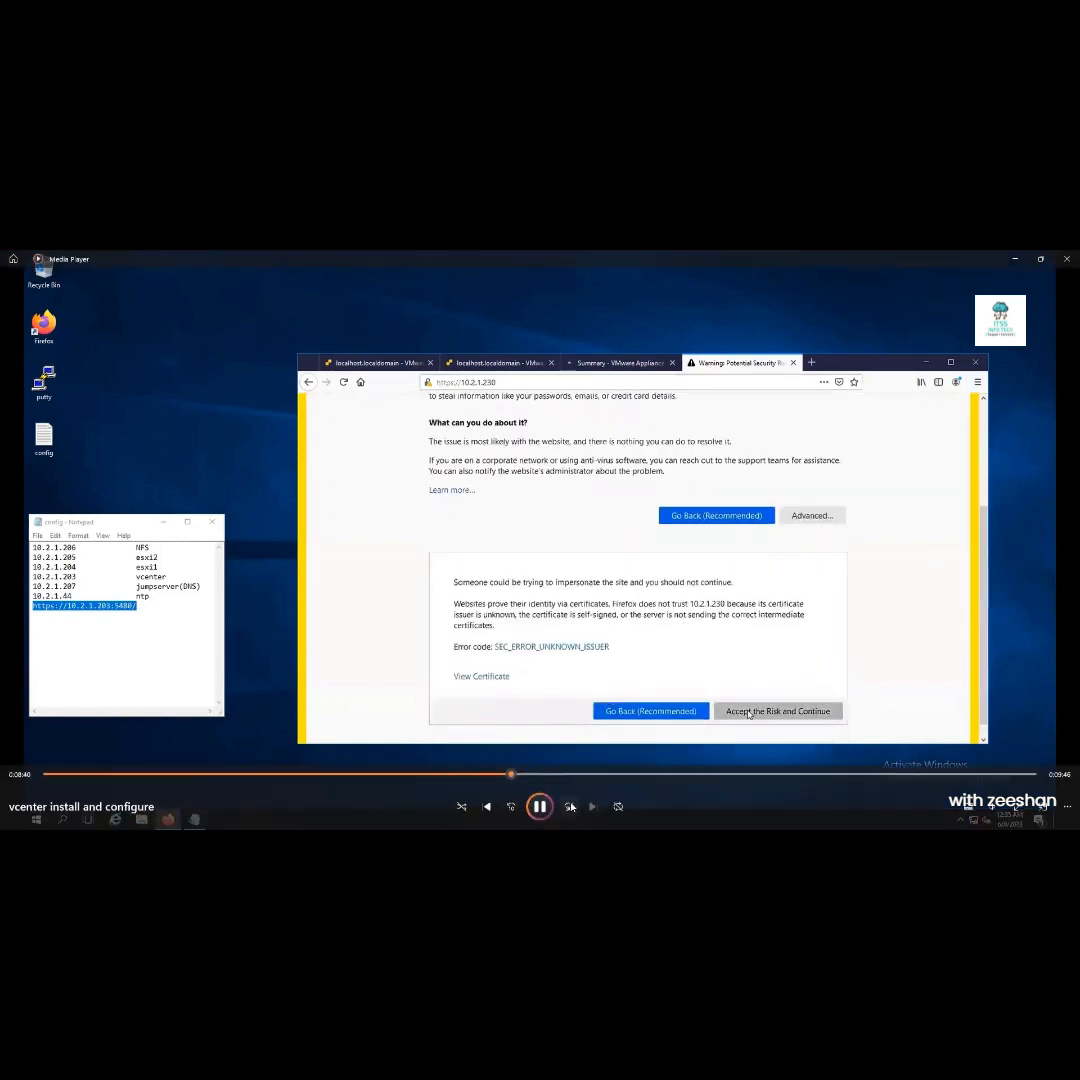
click(570, 806)
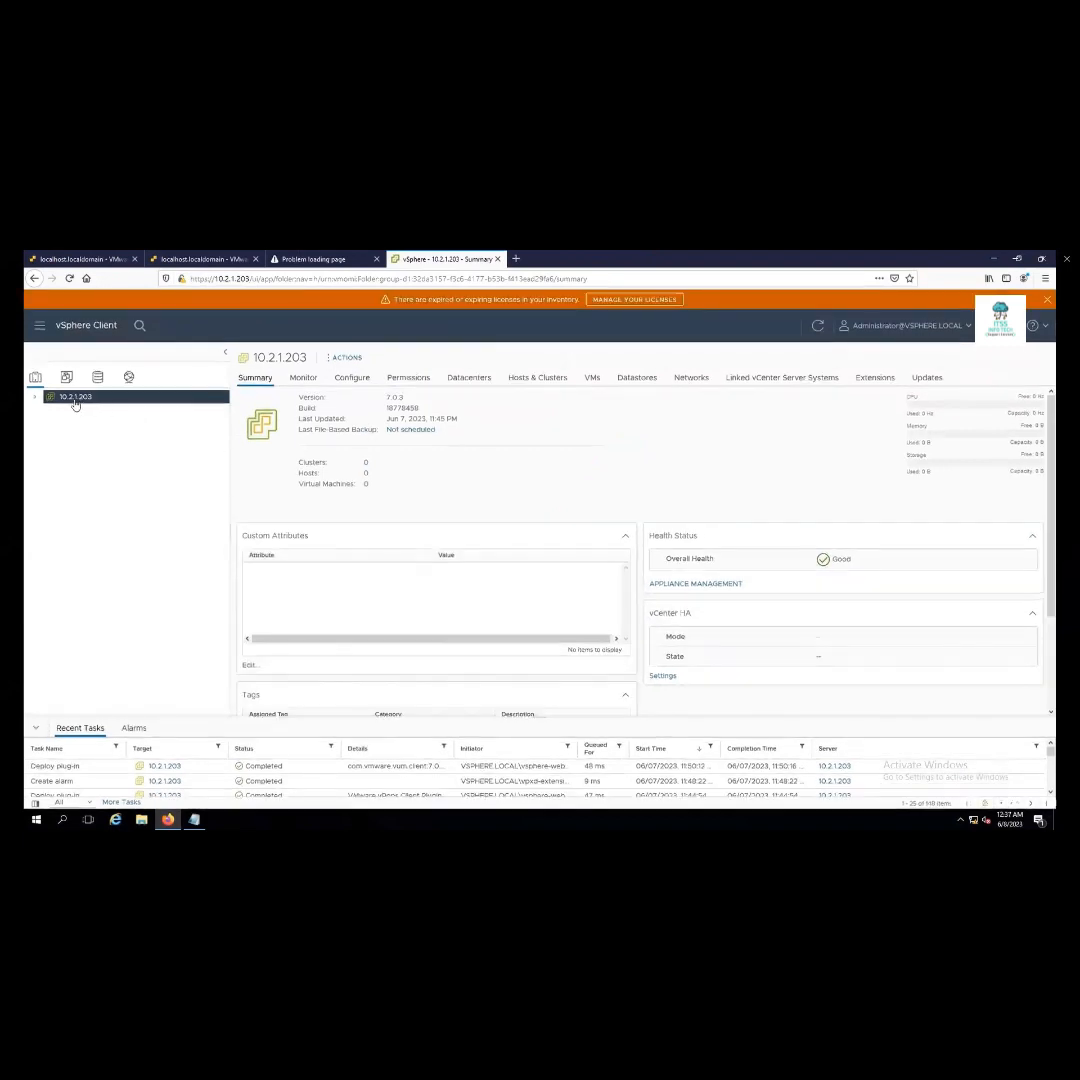
Create a datacenter named Datacenter under 10.2.1.203 and bring up its actions
click(34, 399)
right_click(72, 398)
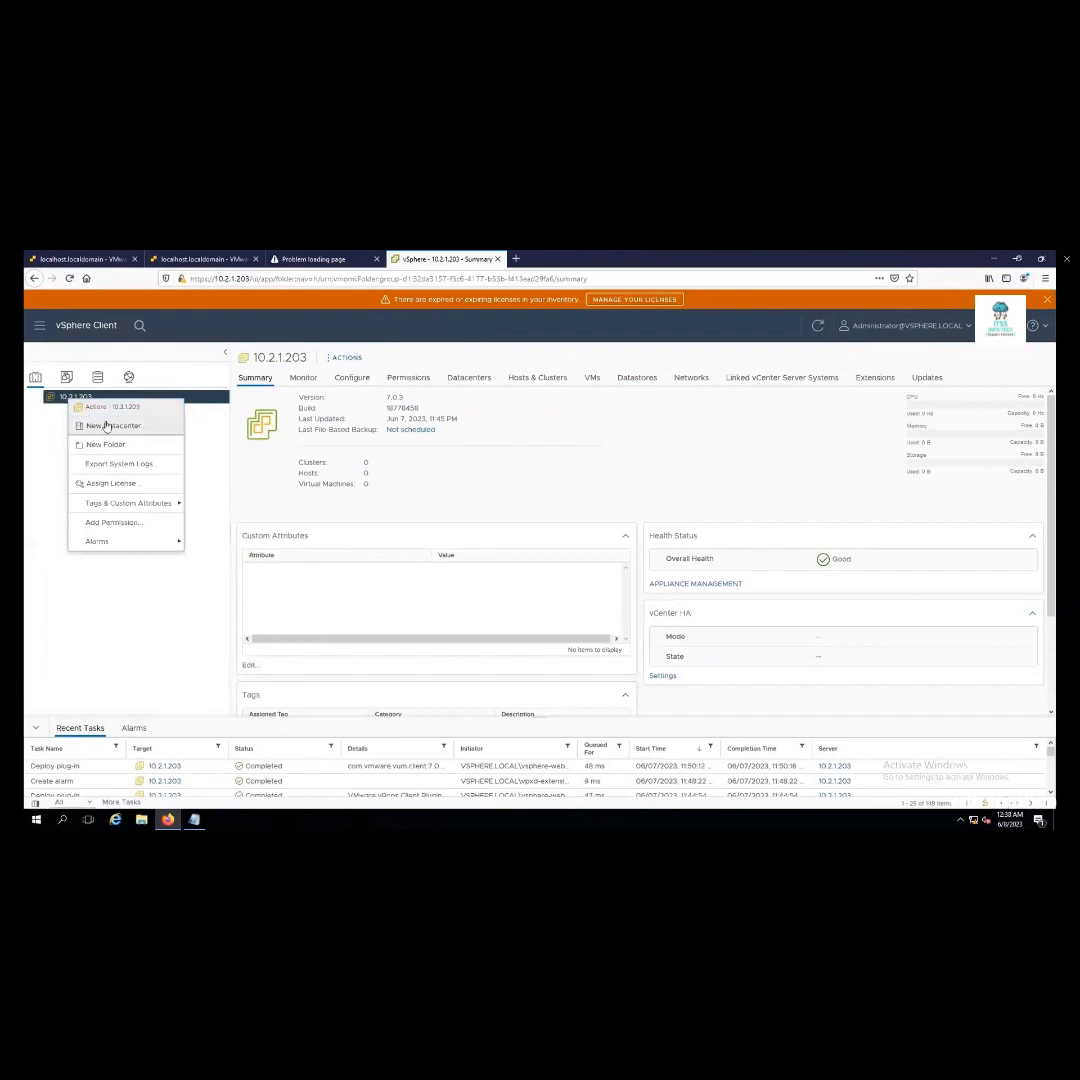
click(107, 425)
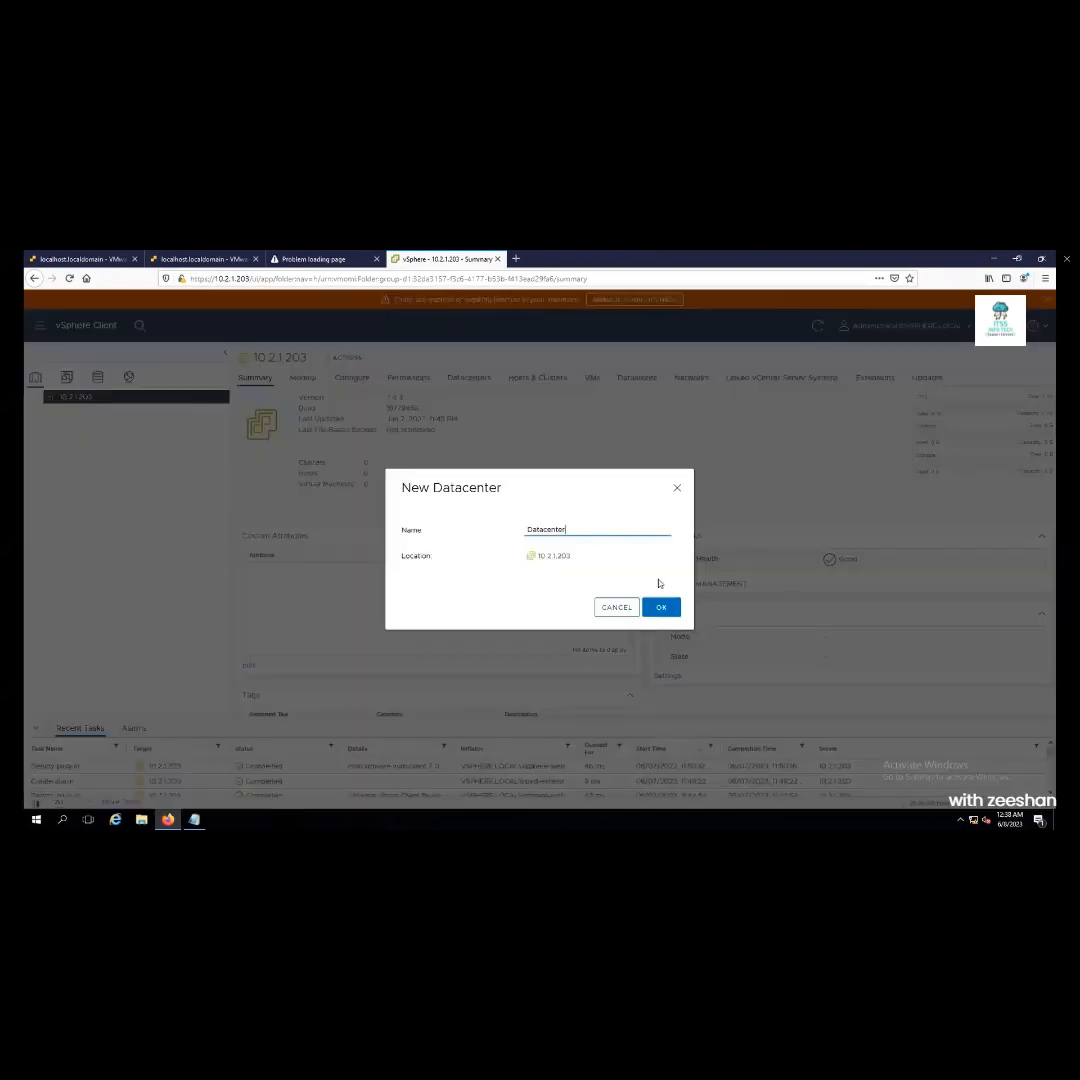
click(661, 607)
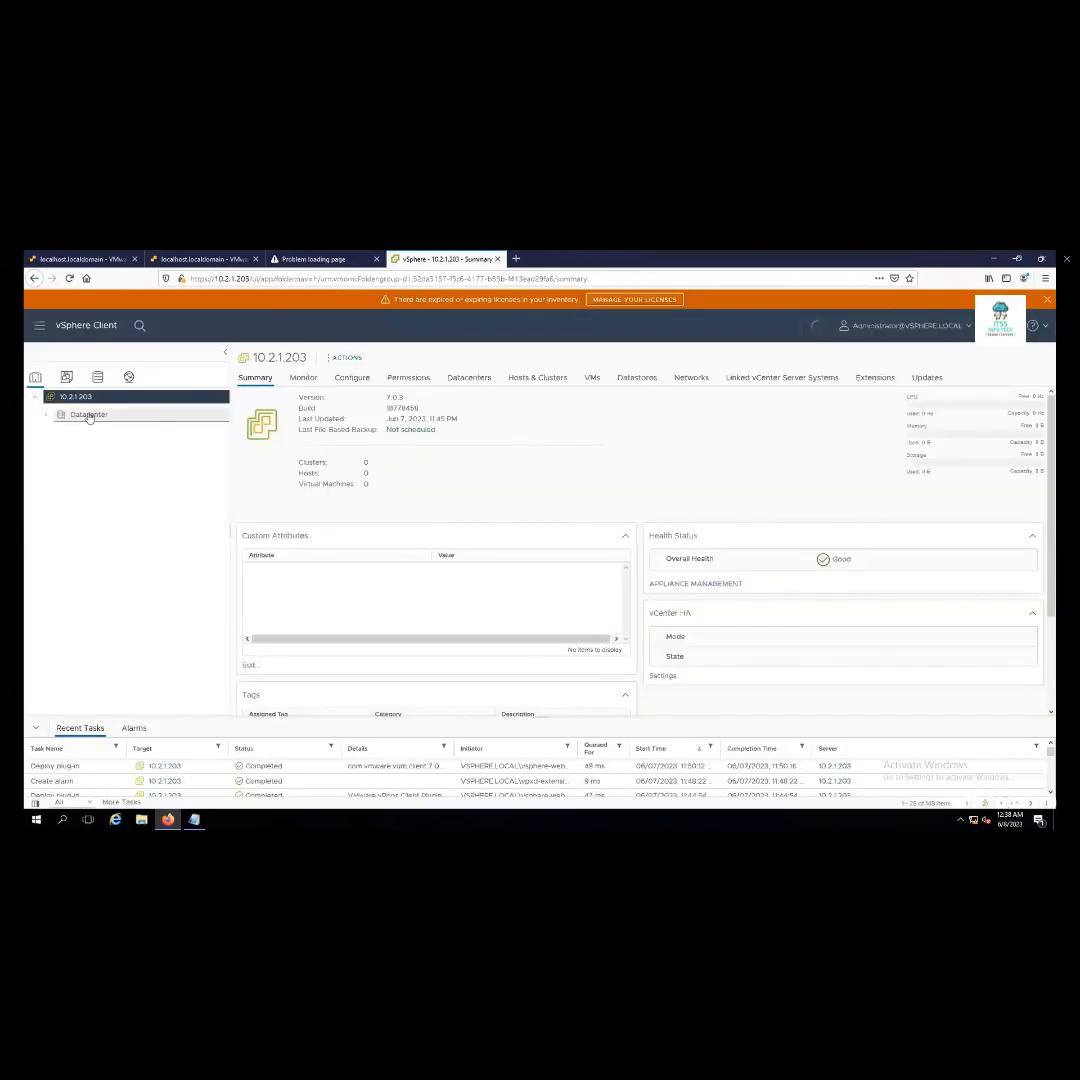
click(88, 415)
right_click(88, 415)
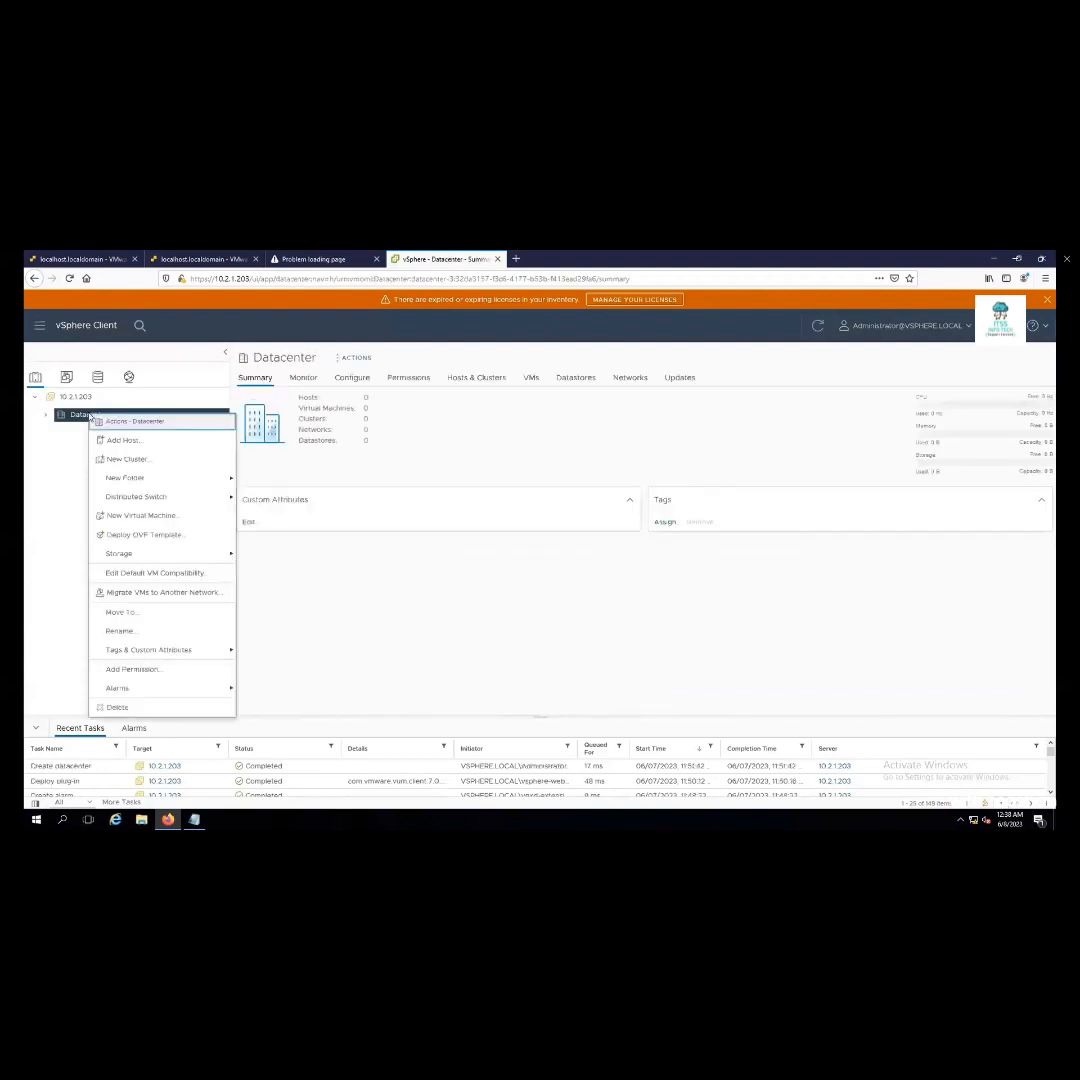
Start adding host esxi1.cloud.com to Datacenter with user root and its password
click(152, 442)
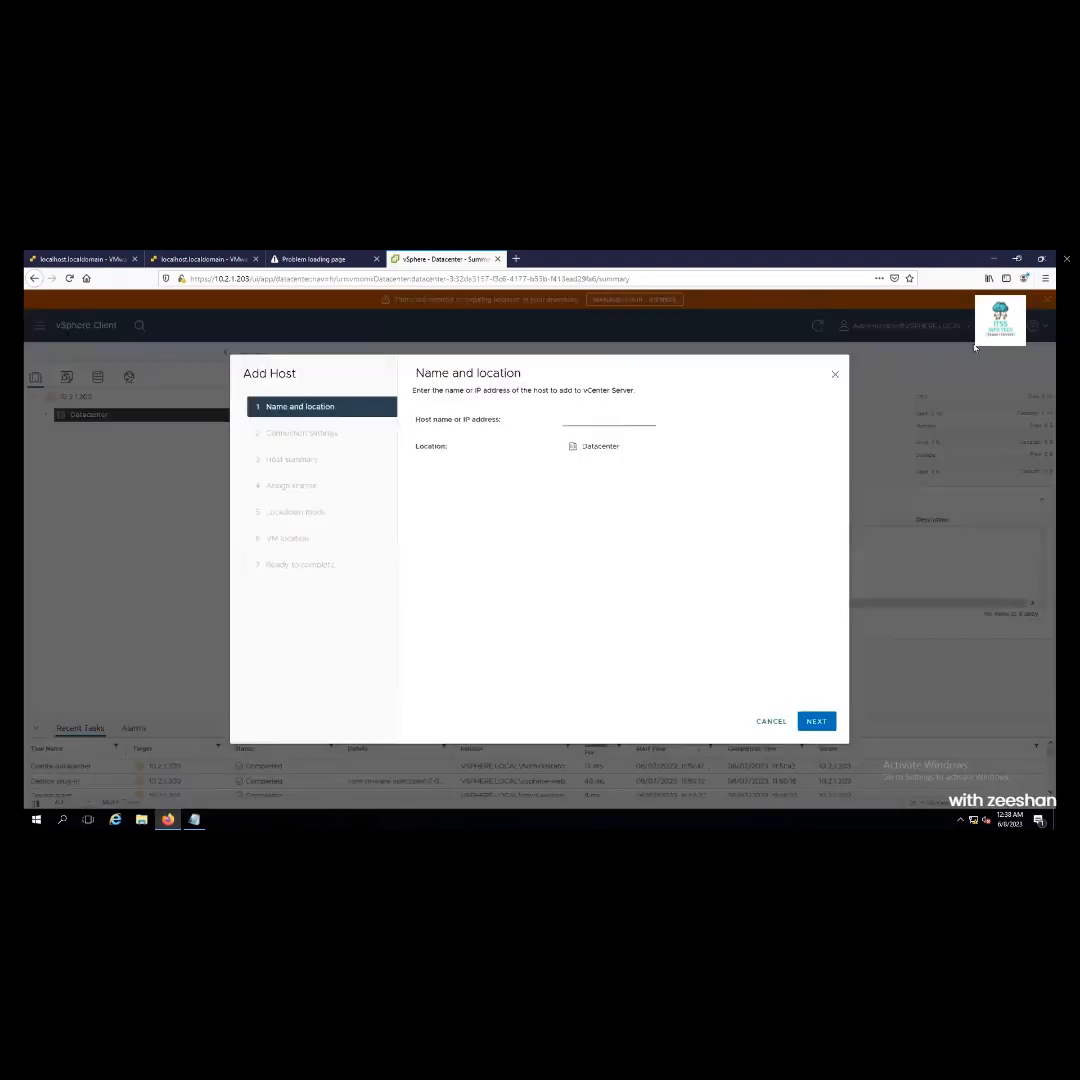
click(1016, 258)
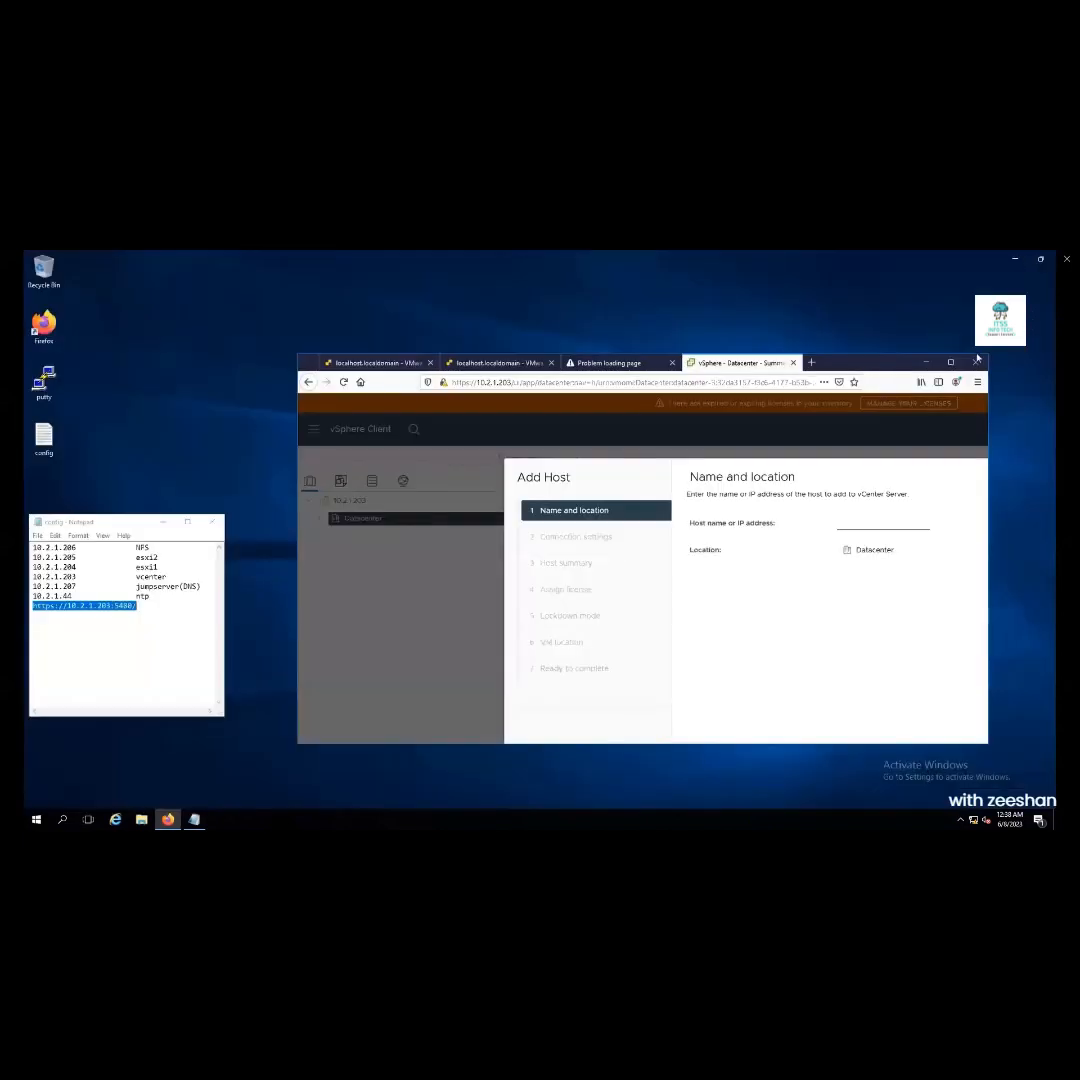
click(690, 500)
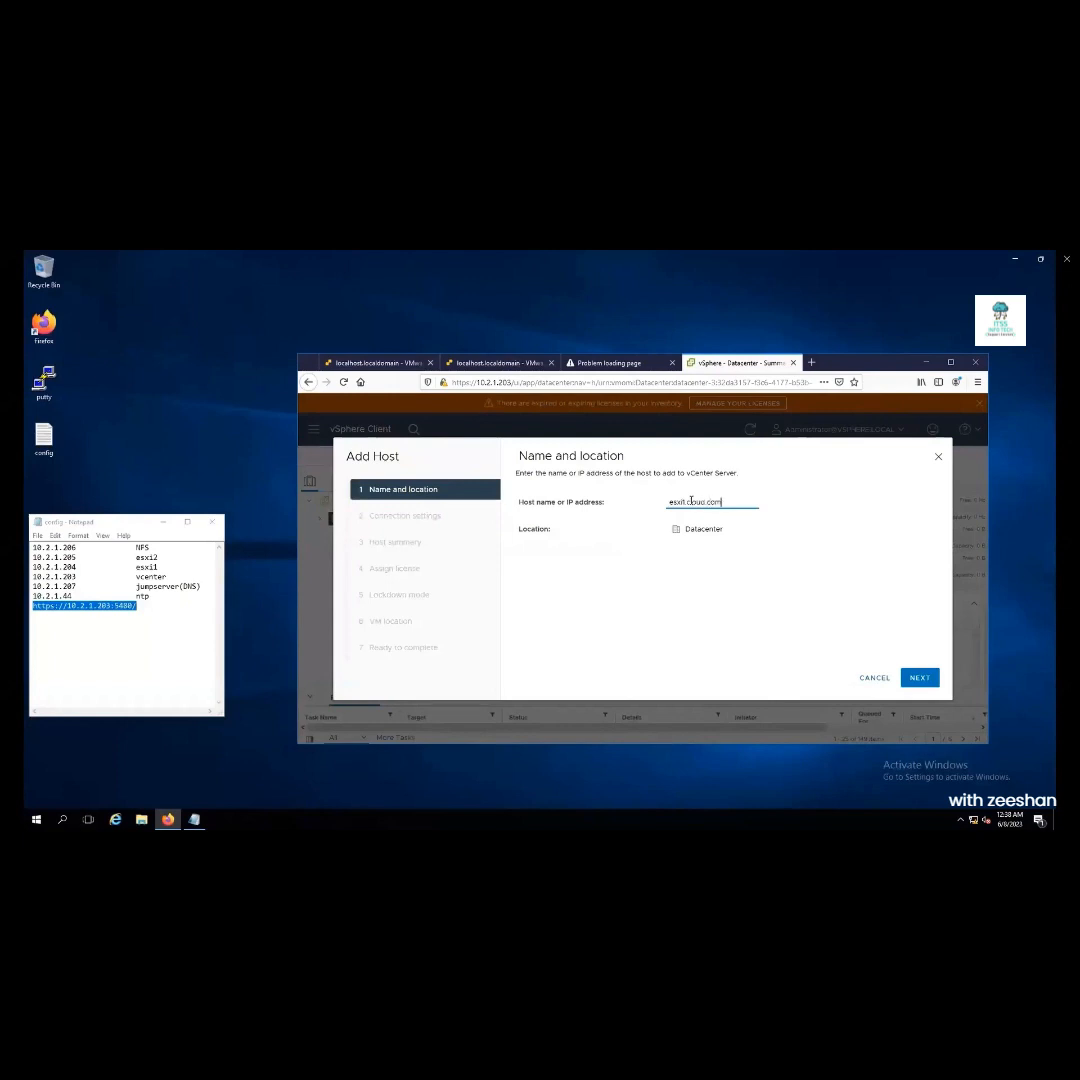
click(927, 682)
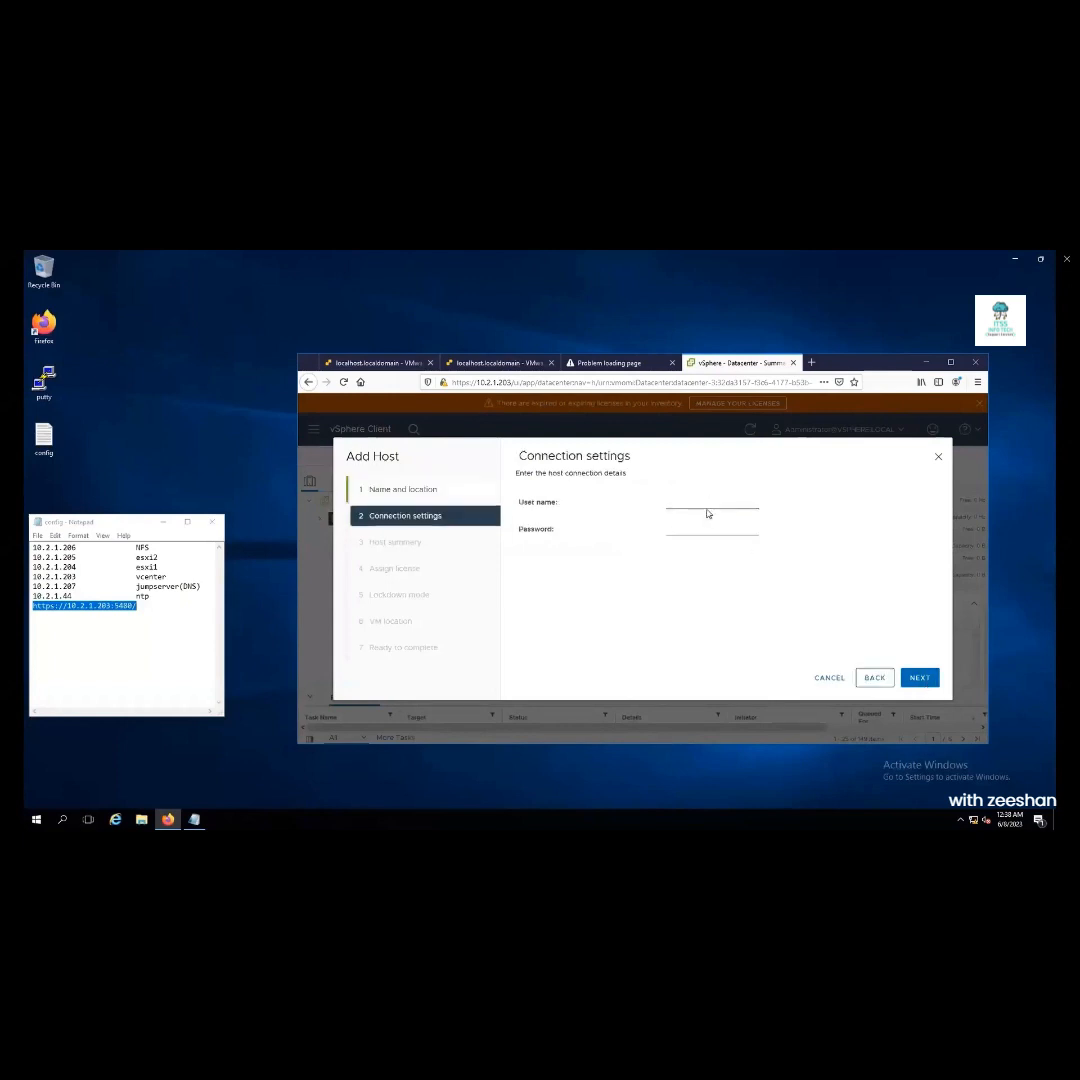
text(root)
key(Tab)
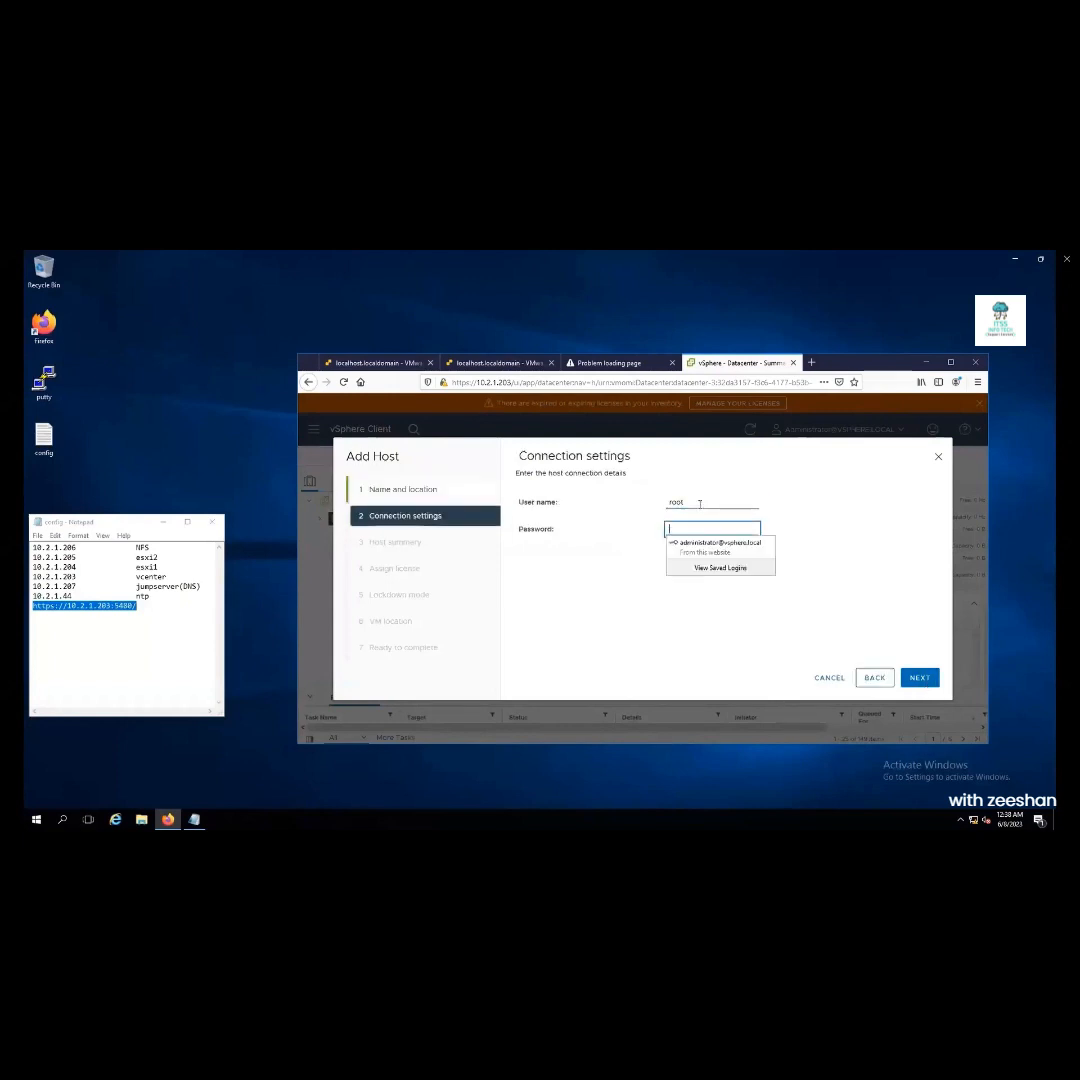
text(********)
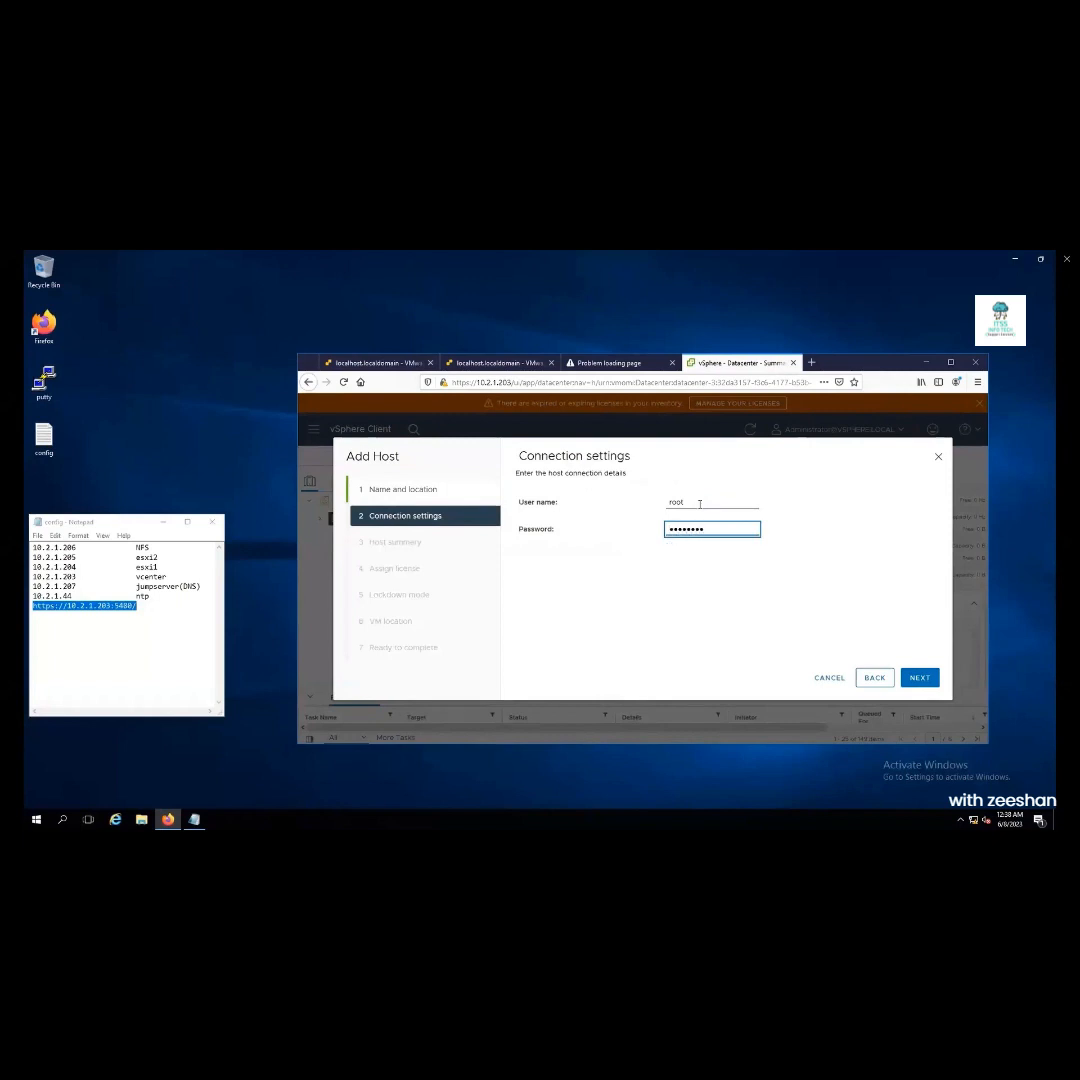
text(*)
click(920, 682)
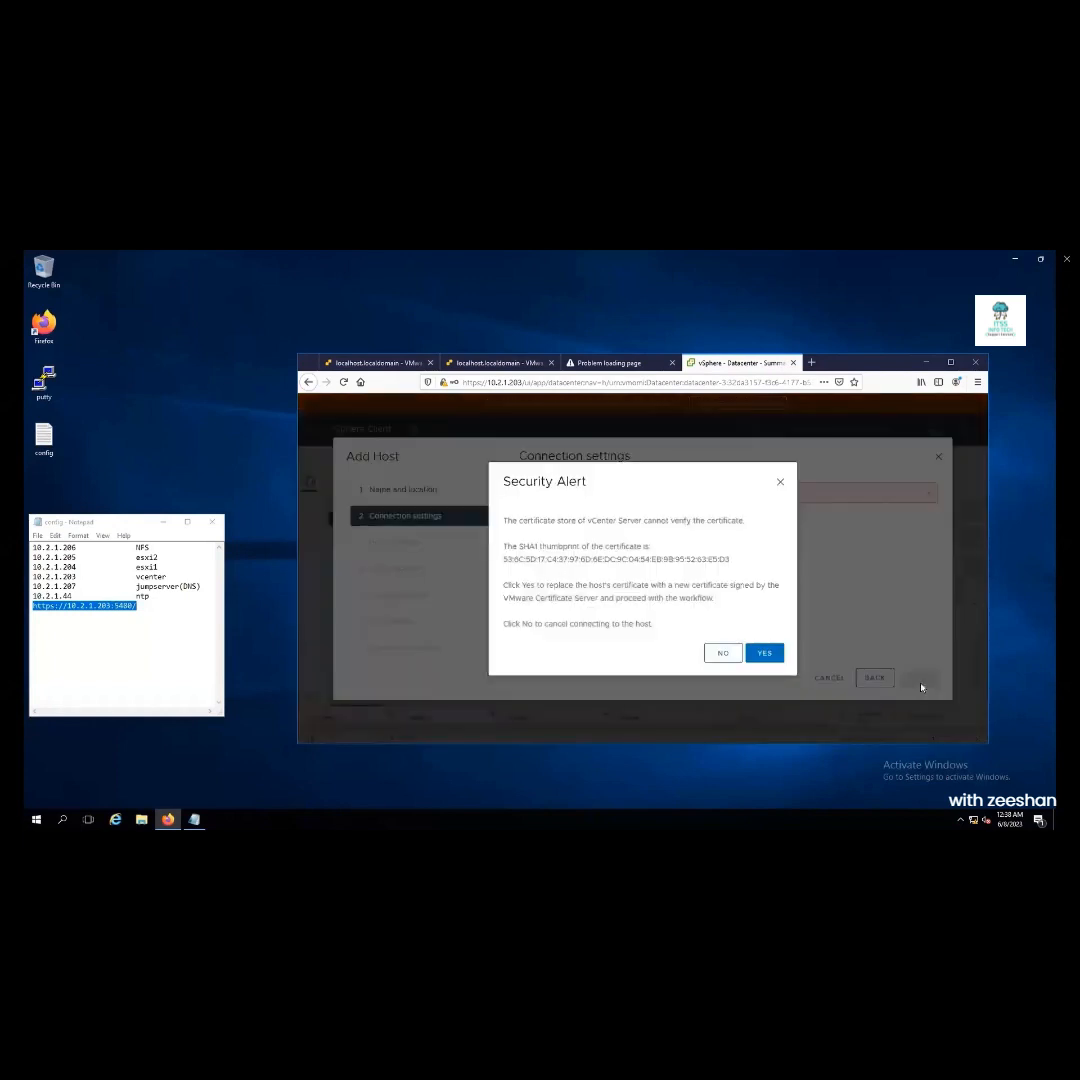
Trust the host certificate, keep the evaluation license and default lockdown mode
click(760, 653)
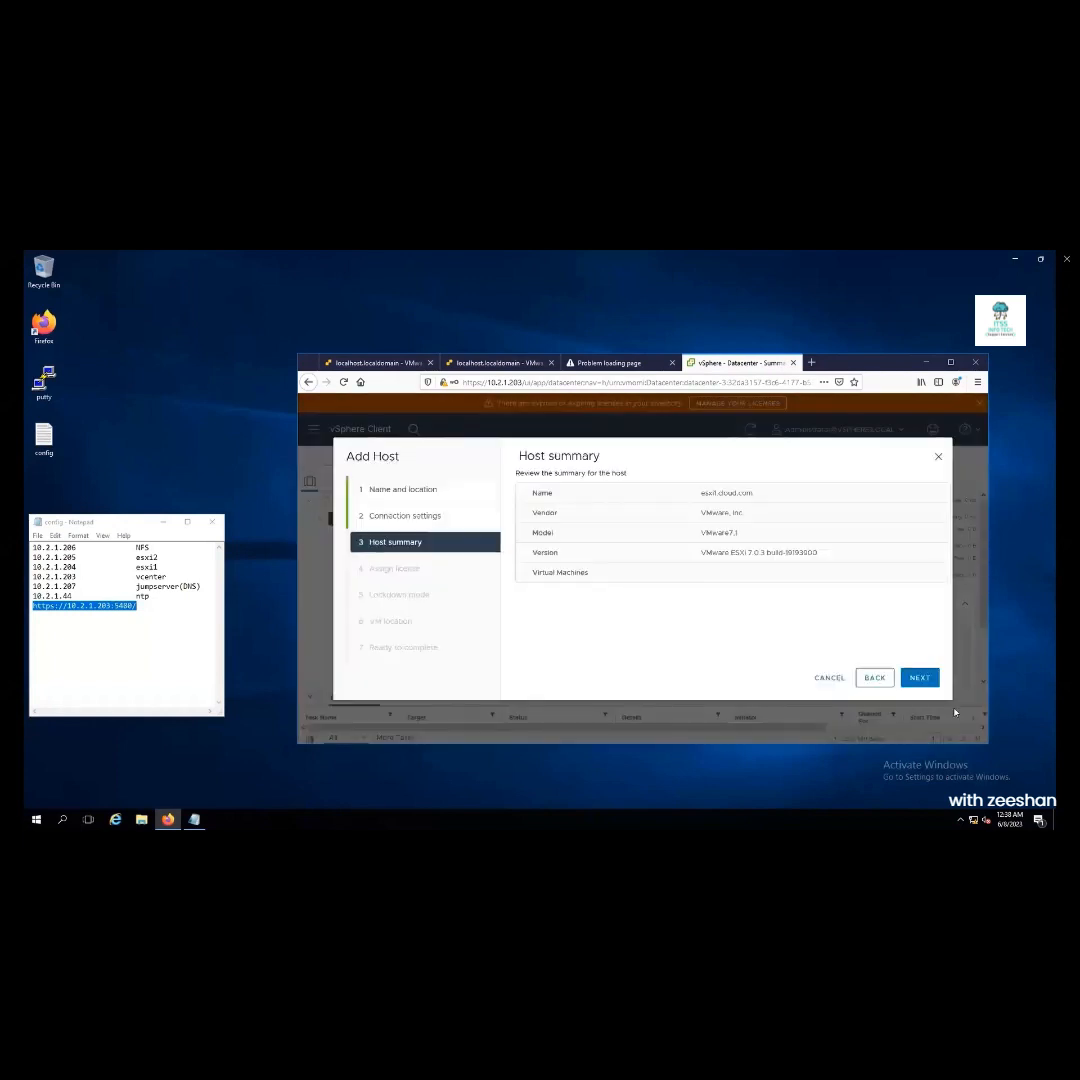
click(920, 678)
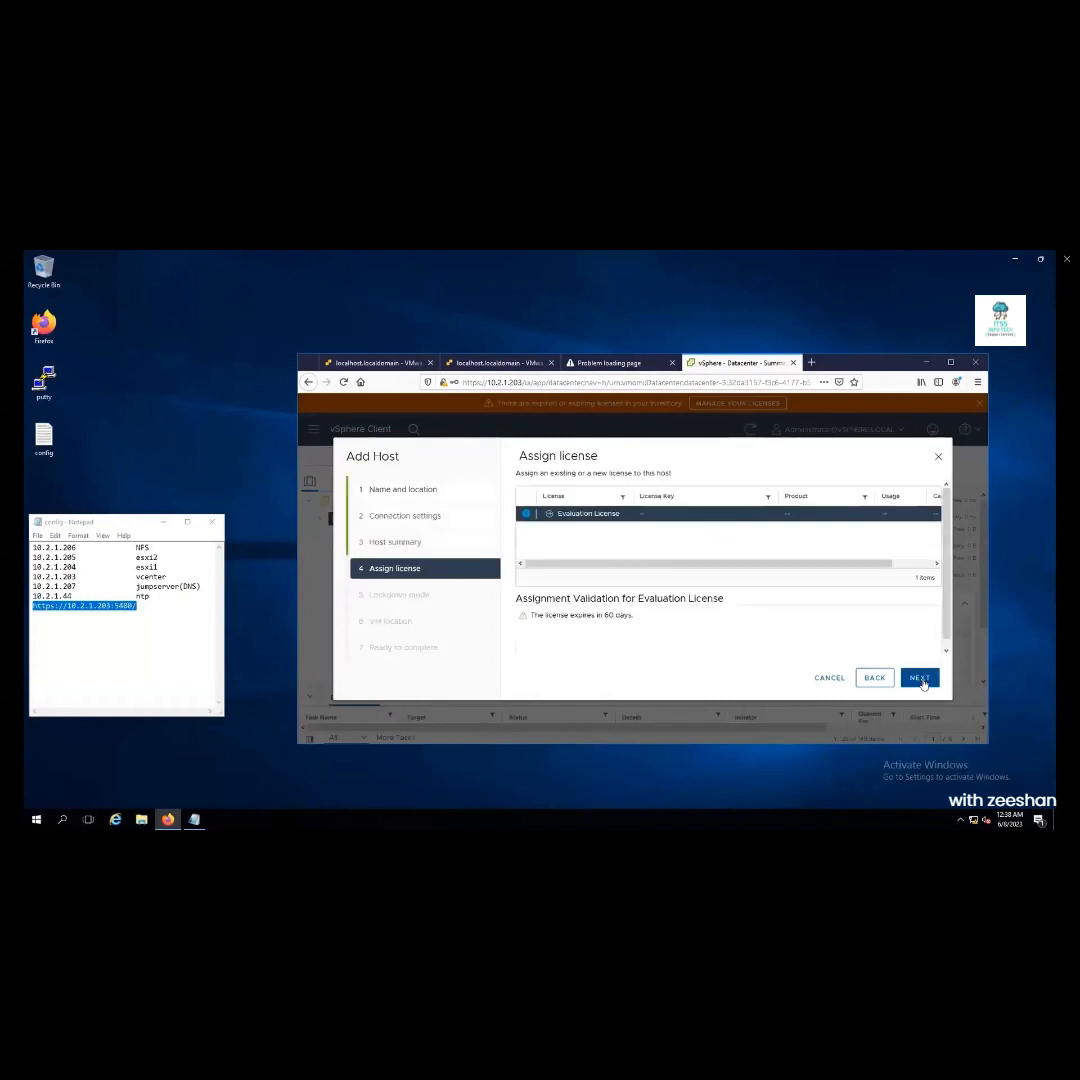
click(920, 678)
click(920, 678)
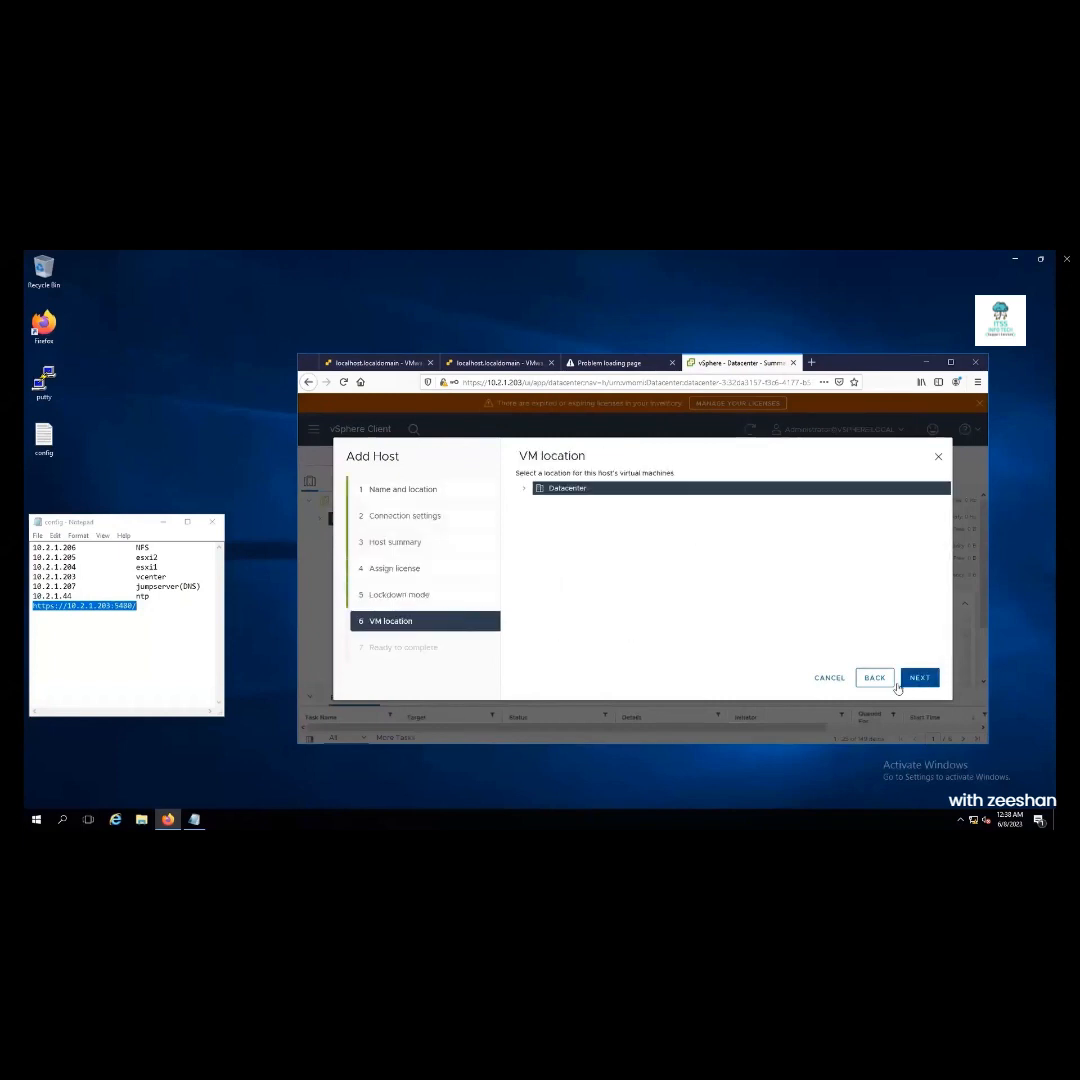
click(873, 679)
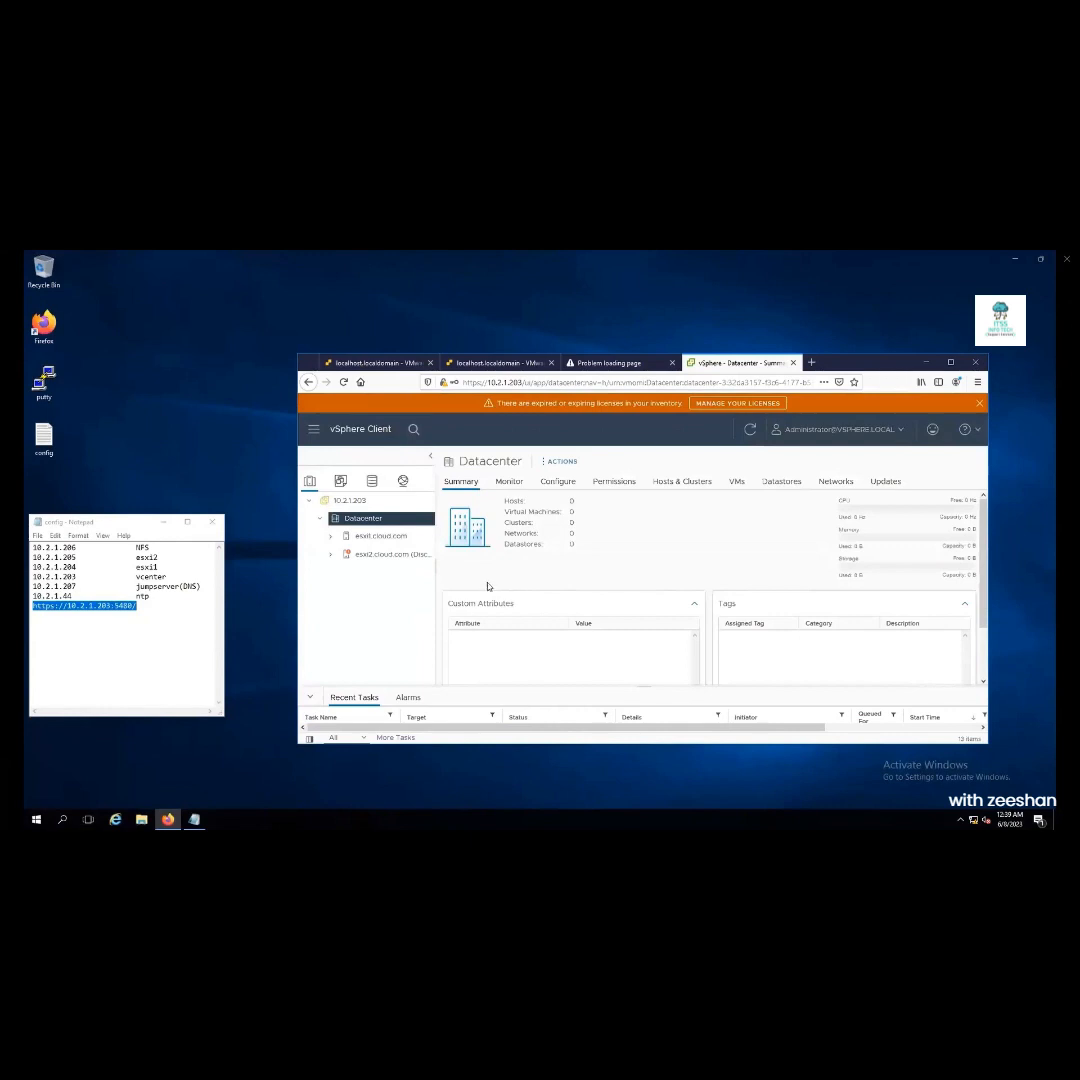
drag(436, 565, 611, 565)
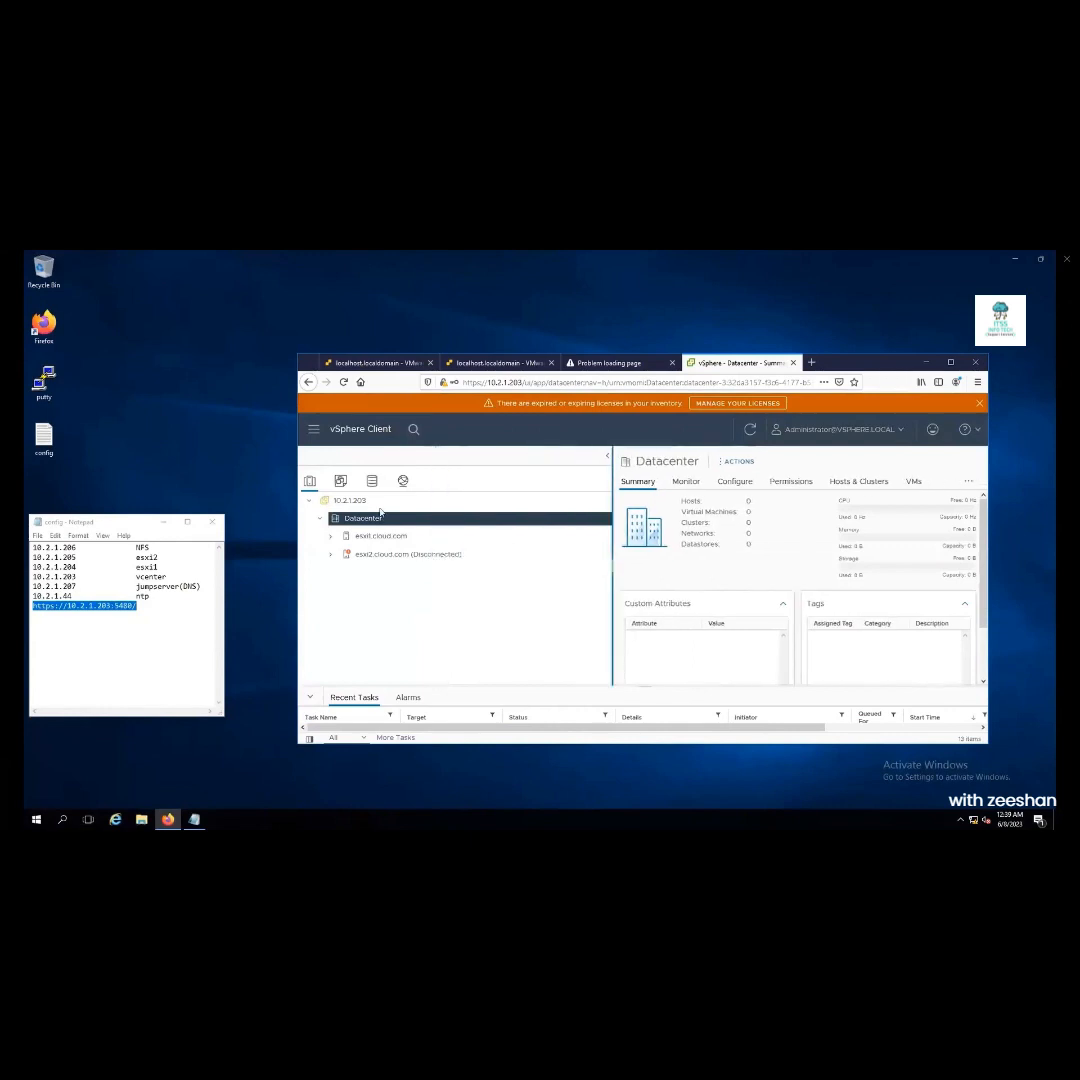
click(373, 482)
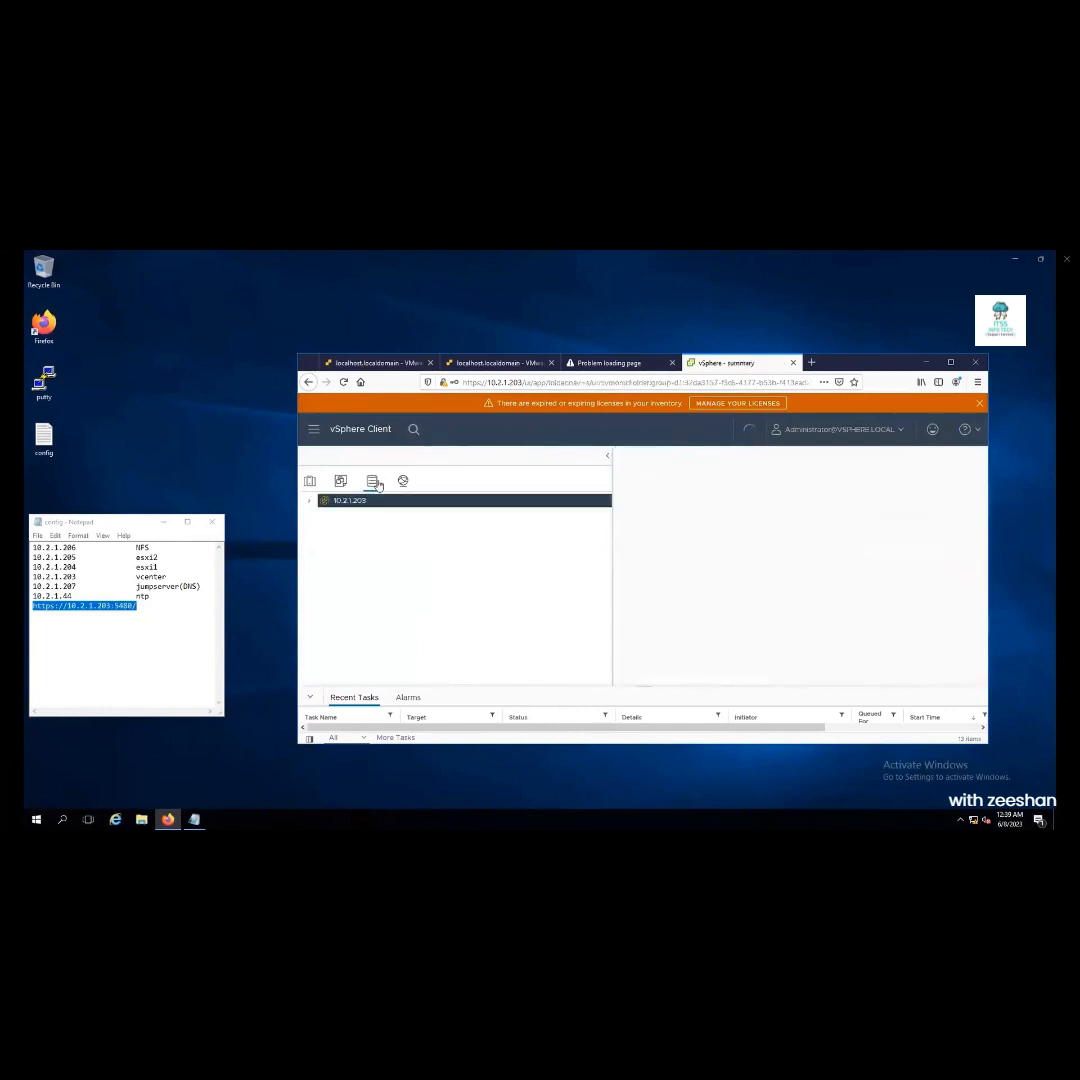
click(321, 518)
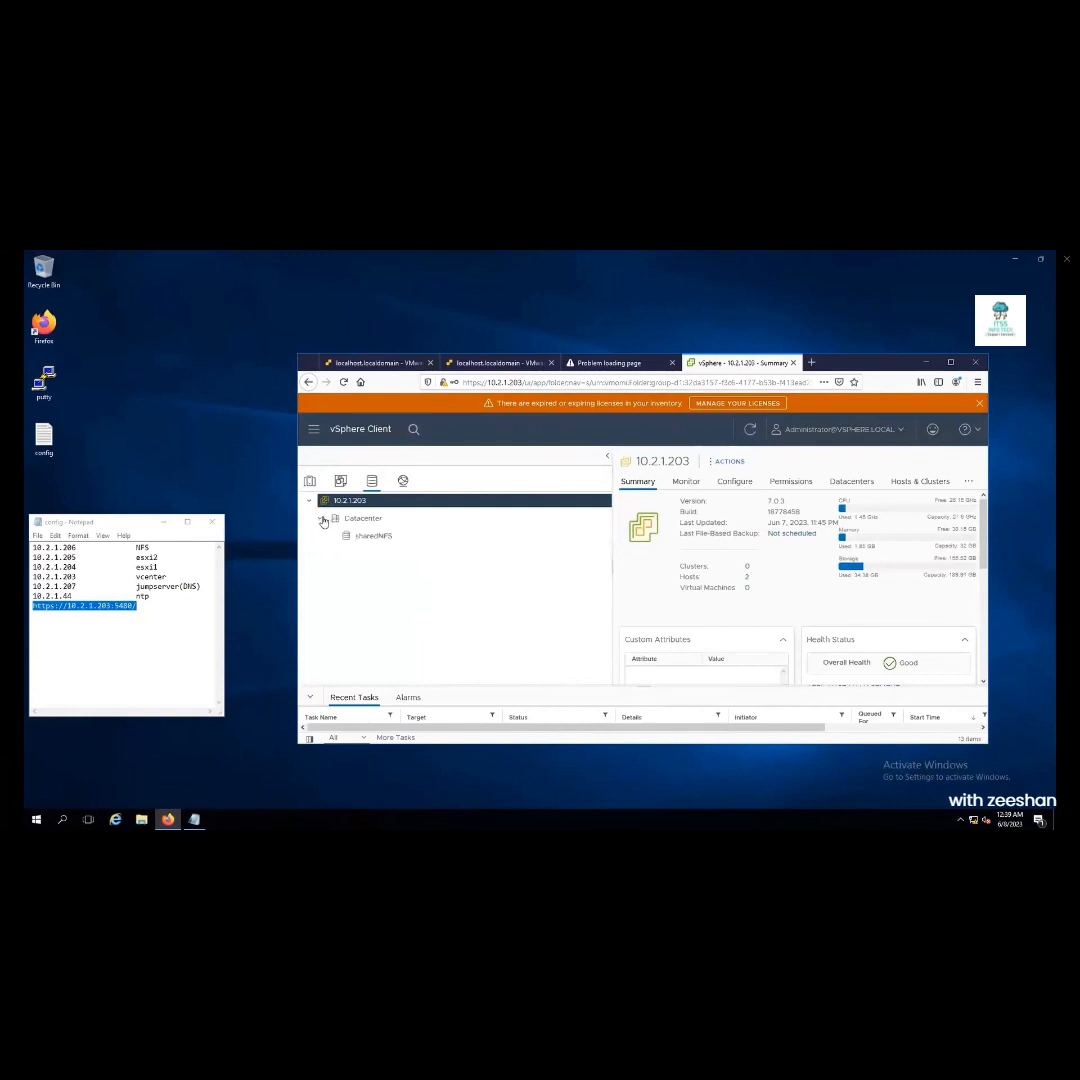
click(358, 537)
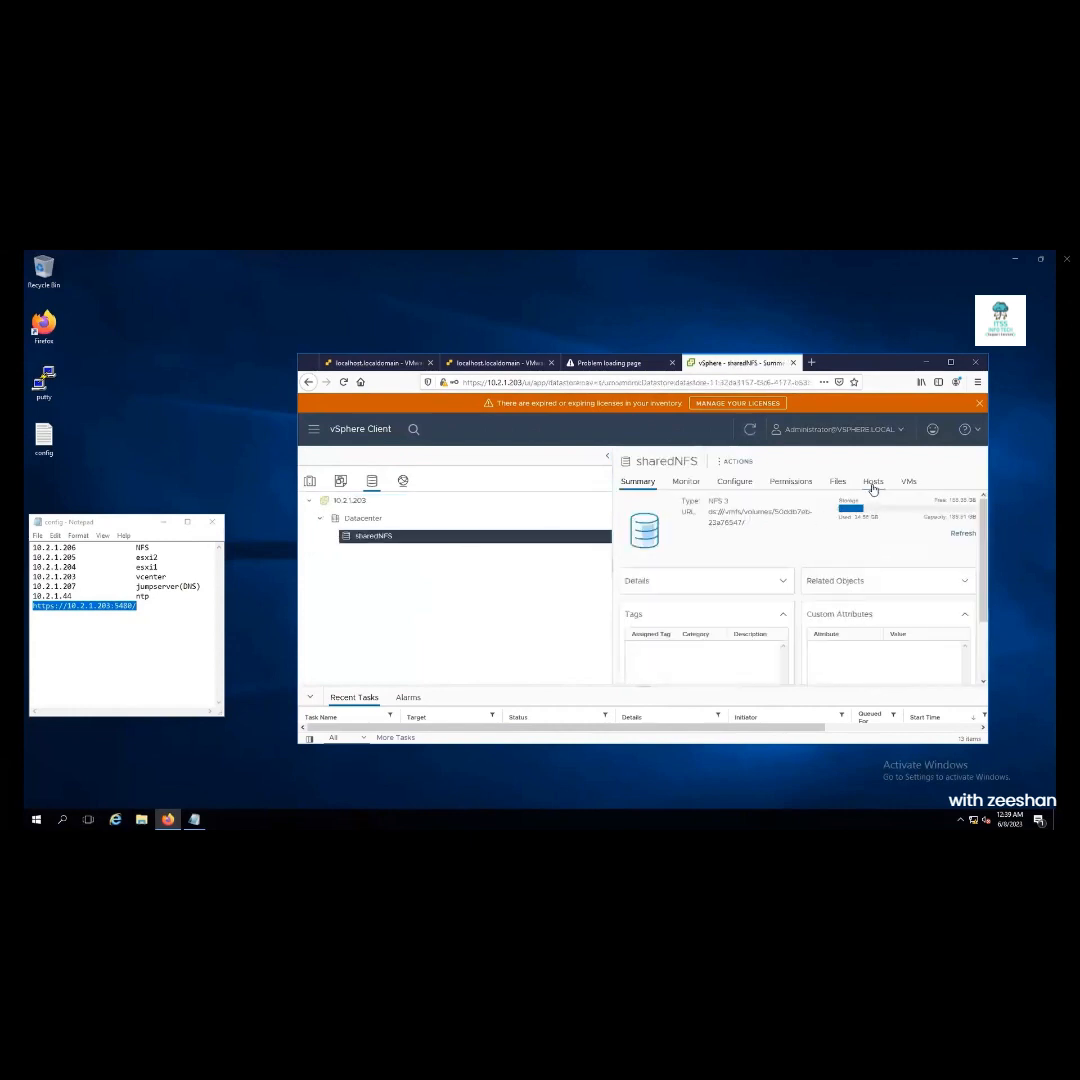
click(873, 483)
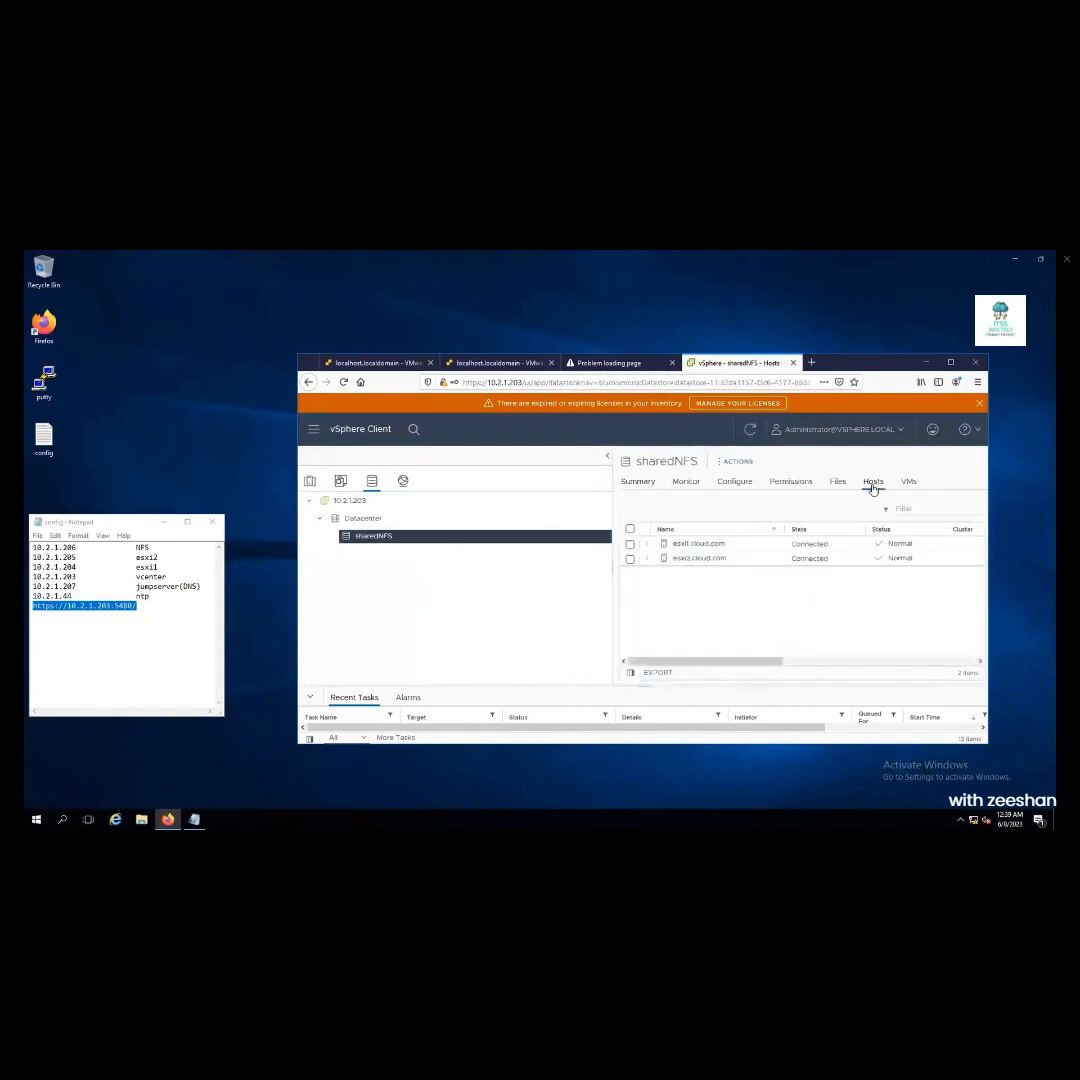
click(310, 481)
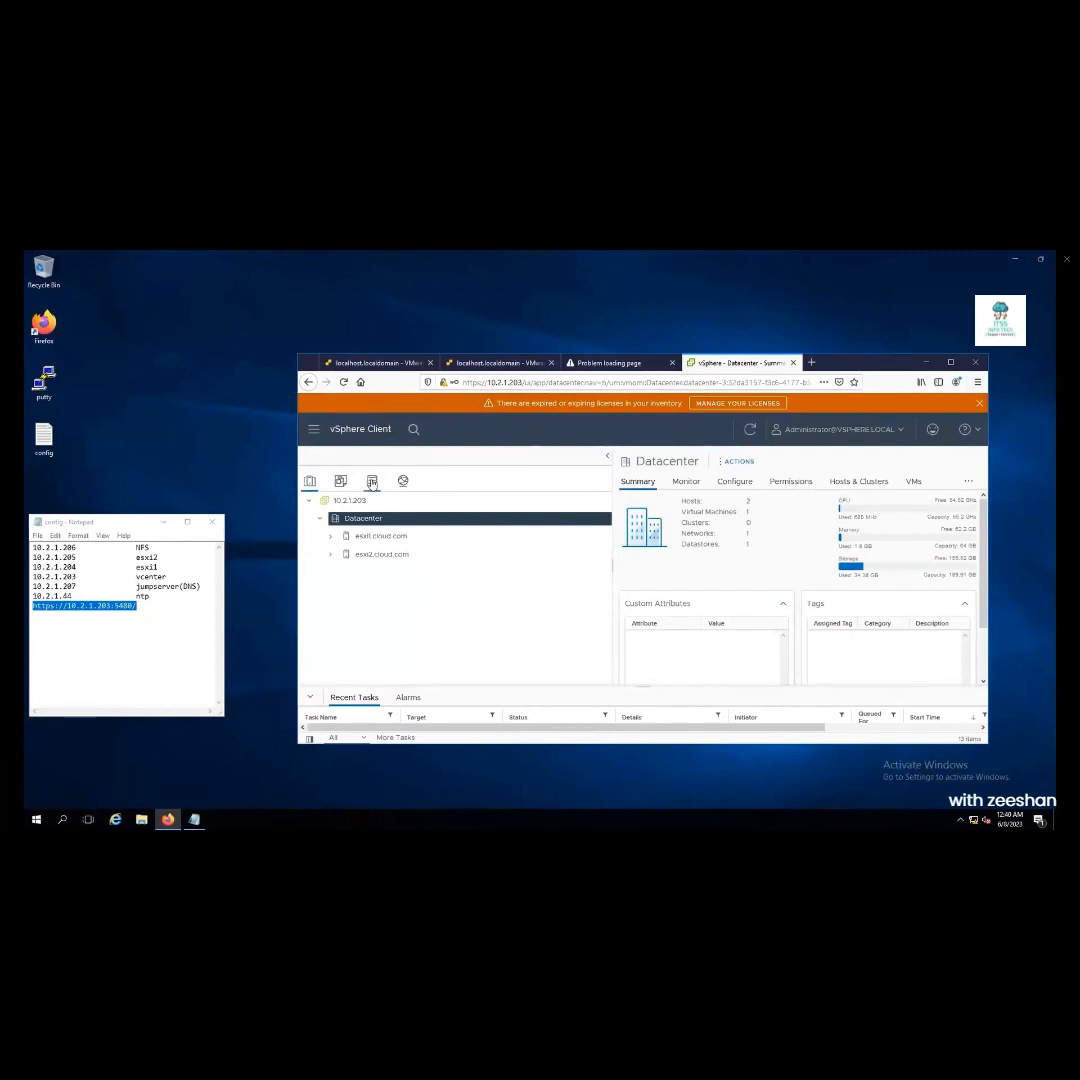
click(372, 481)
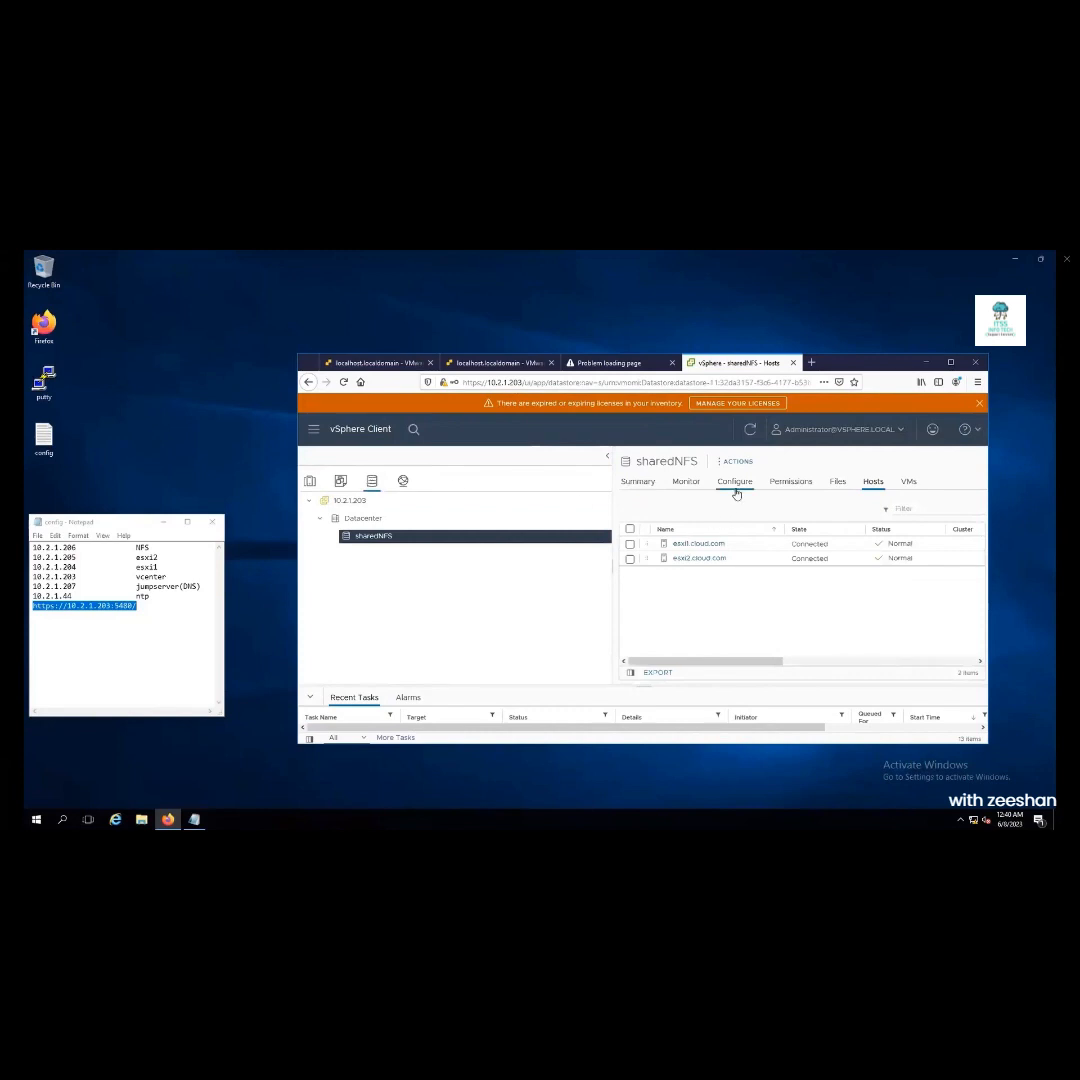
click(836, 483)
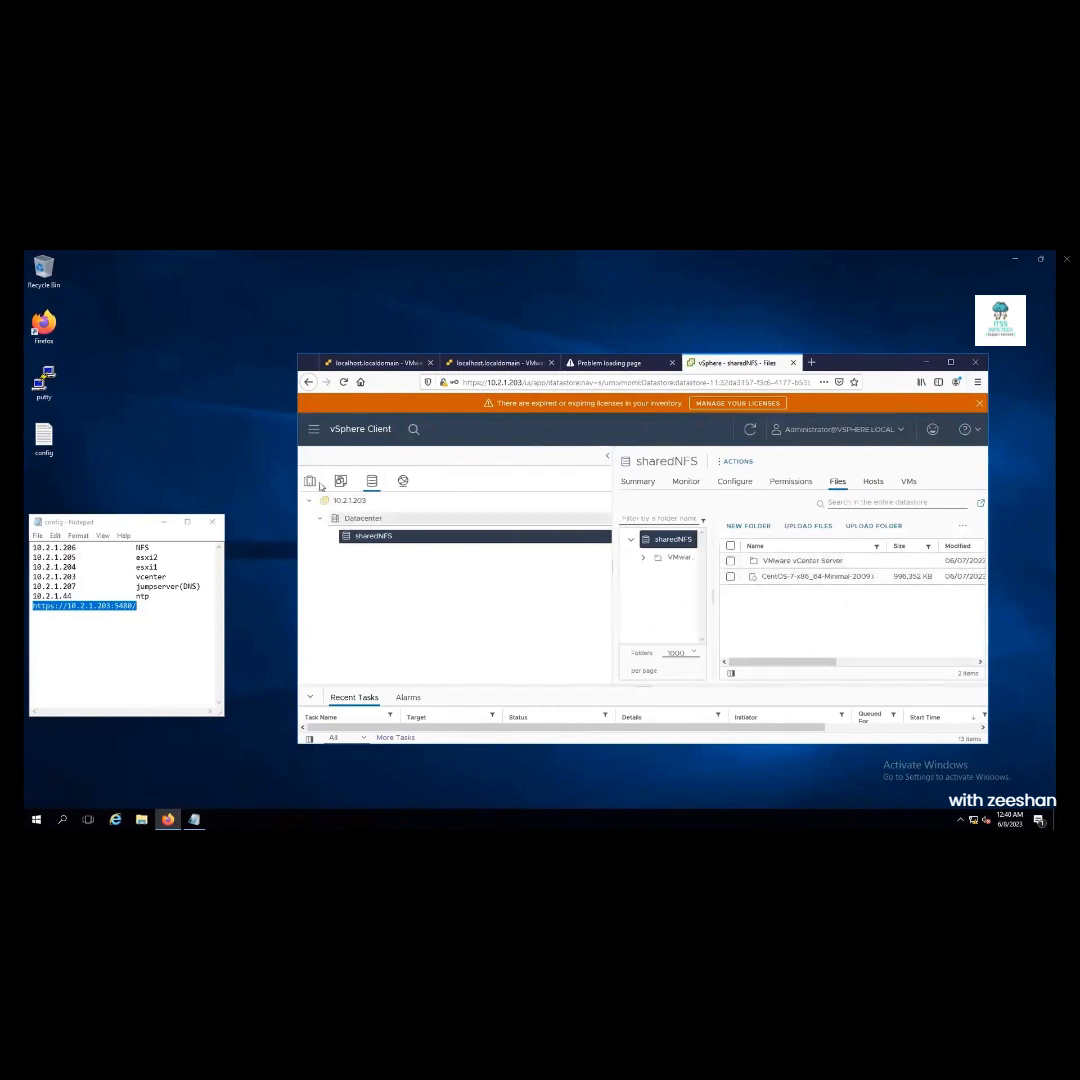
click(366, 519)
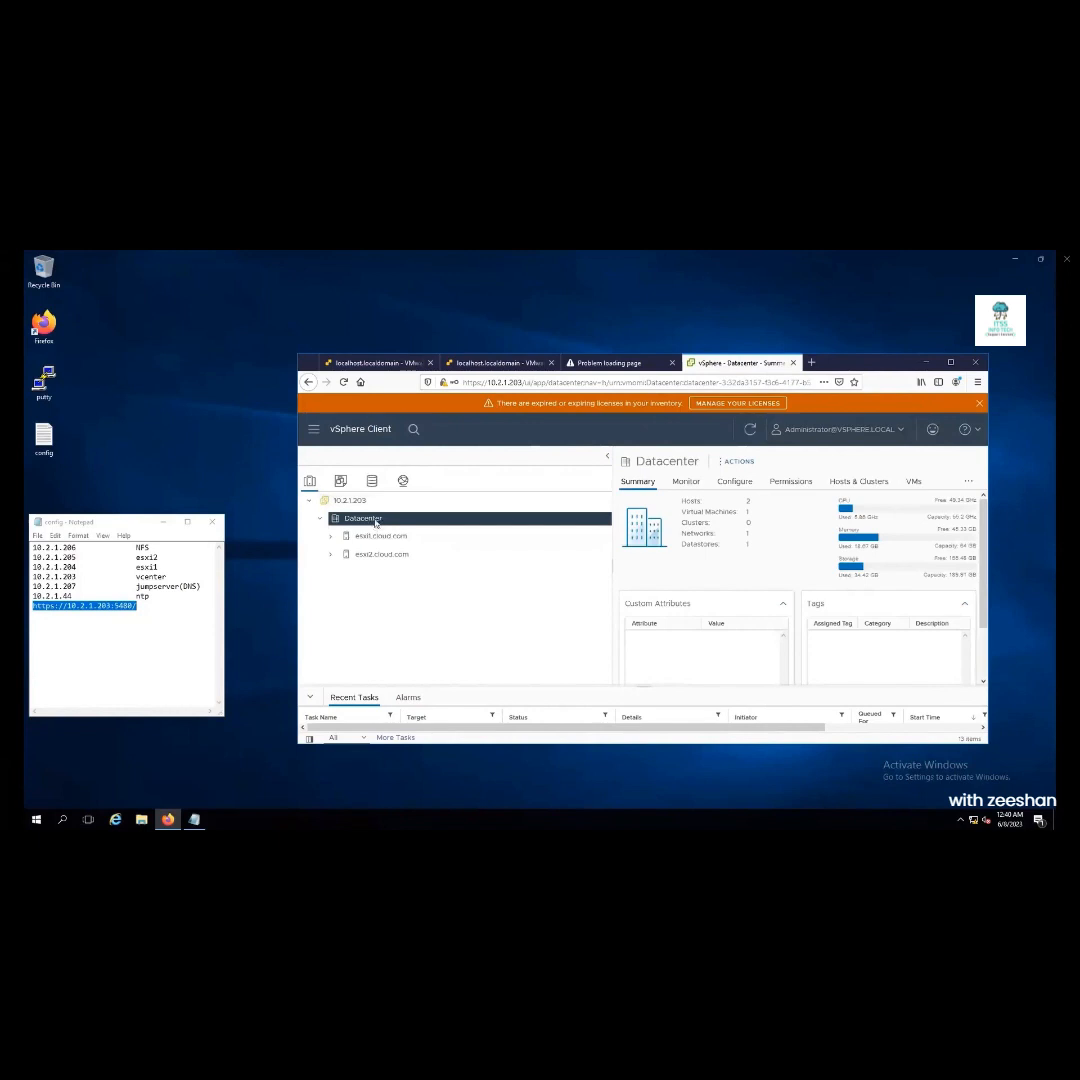
Start a new VM on esxi2.cloud.com with sharedNFS storage and ESXi 7.0 U2 compatibility
right_click(376, 522)
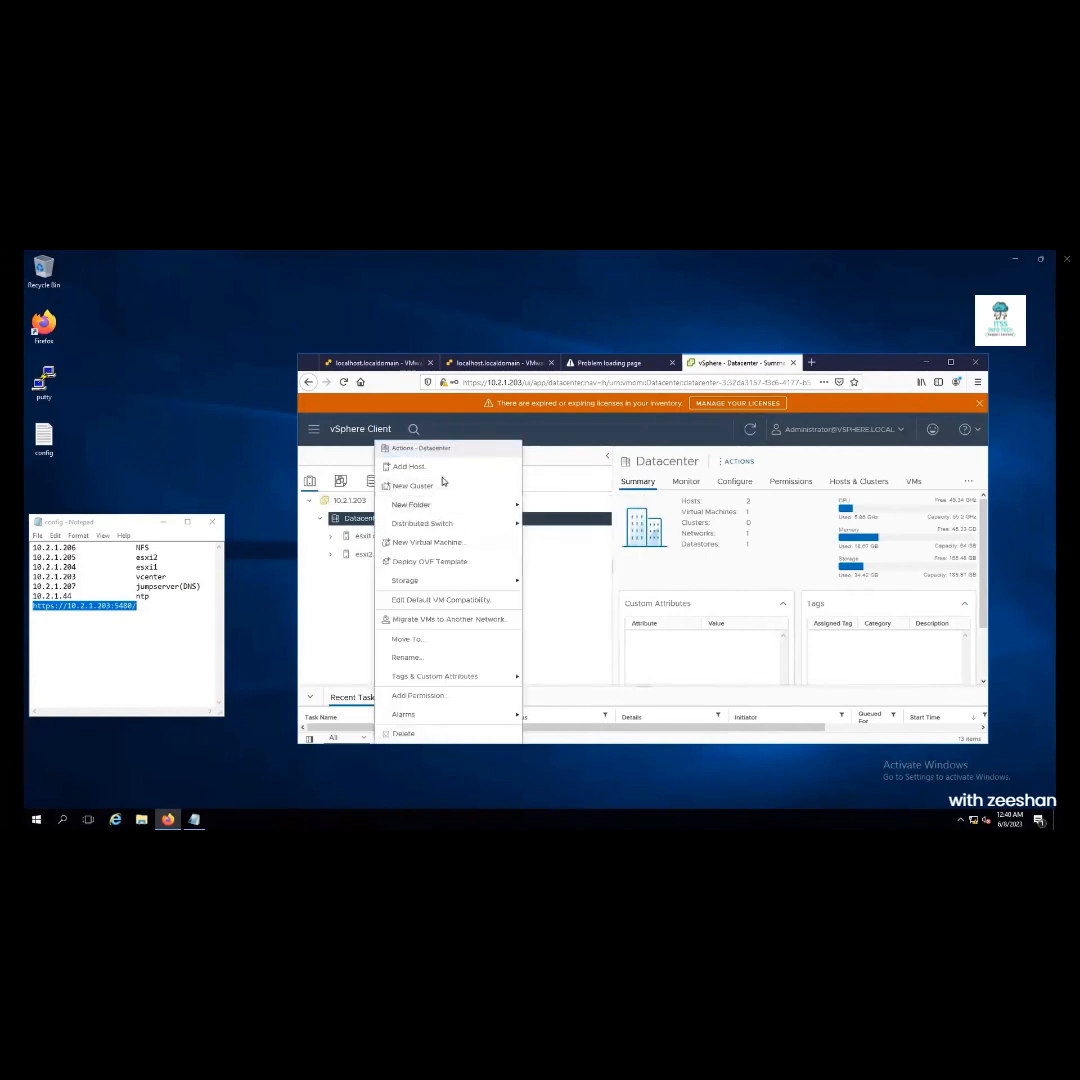
click(420, 542)
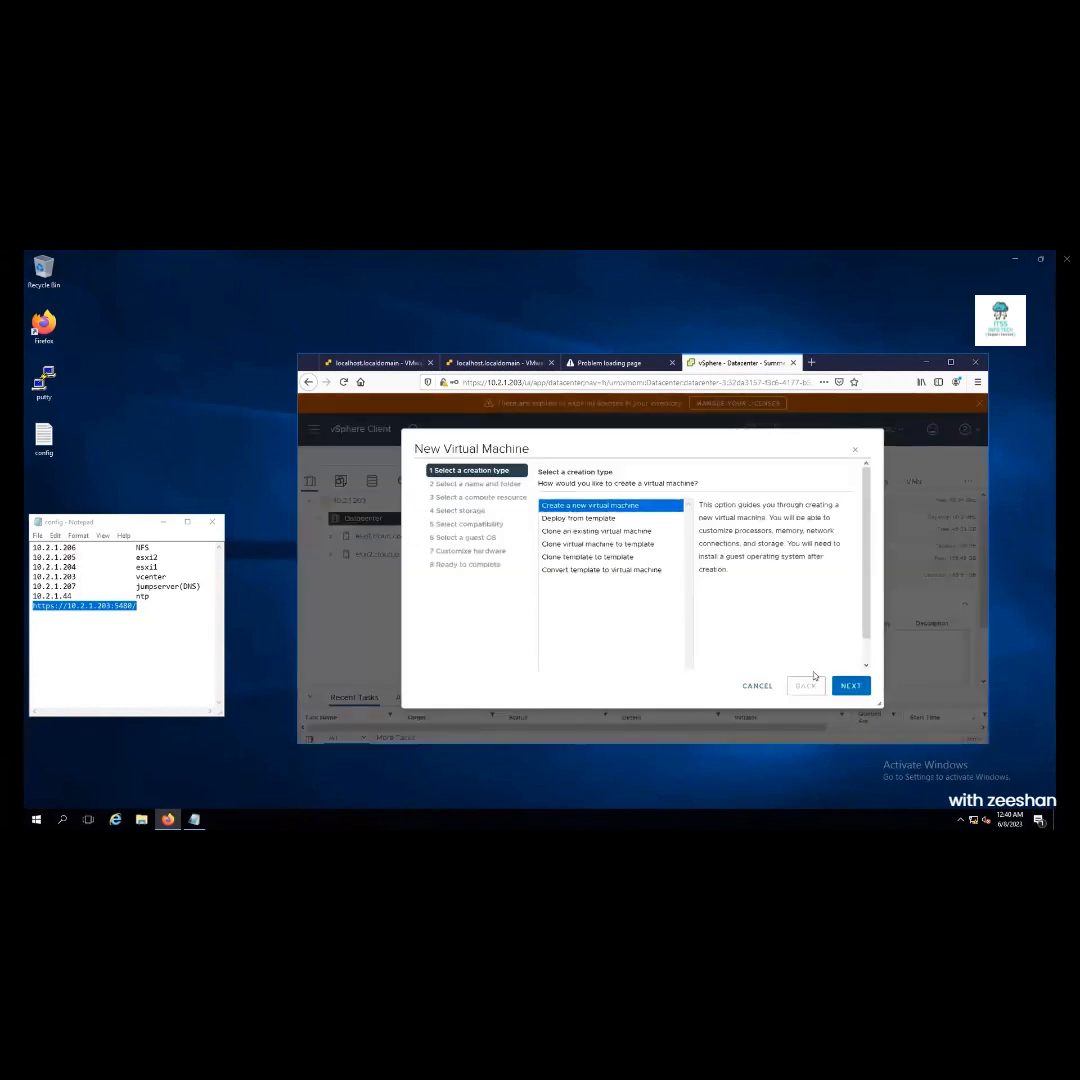
click(850, 685)
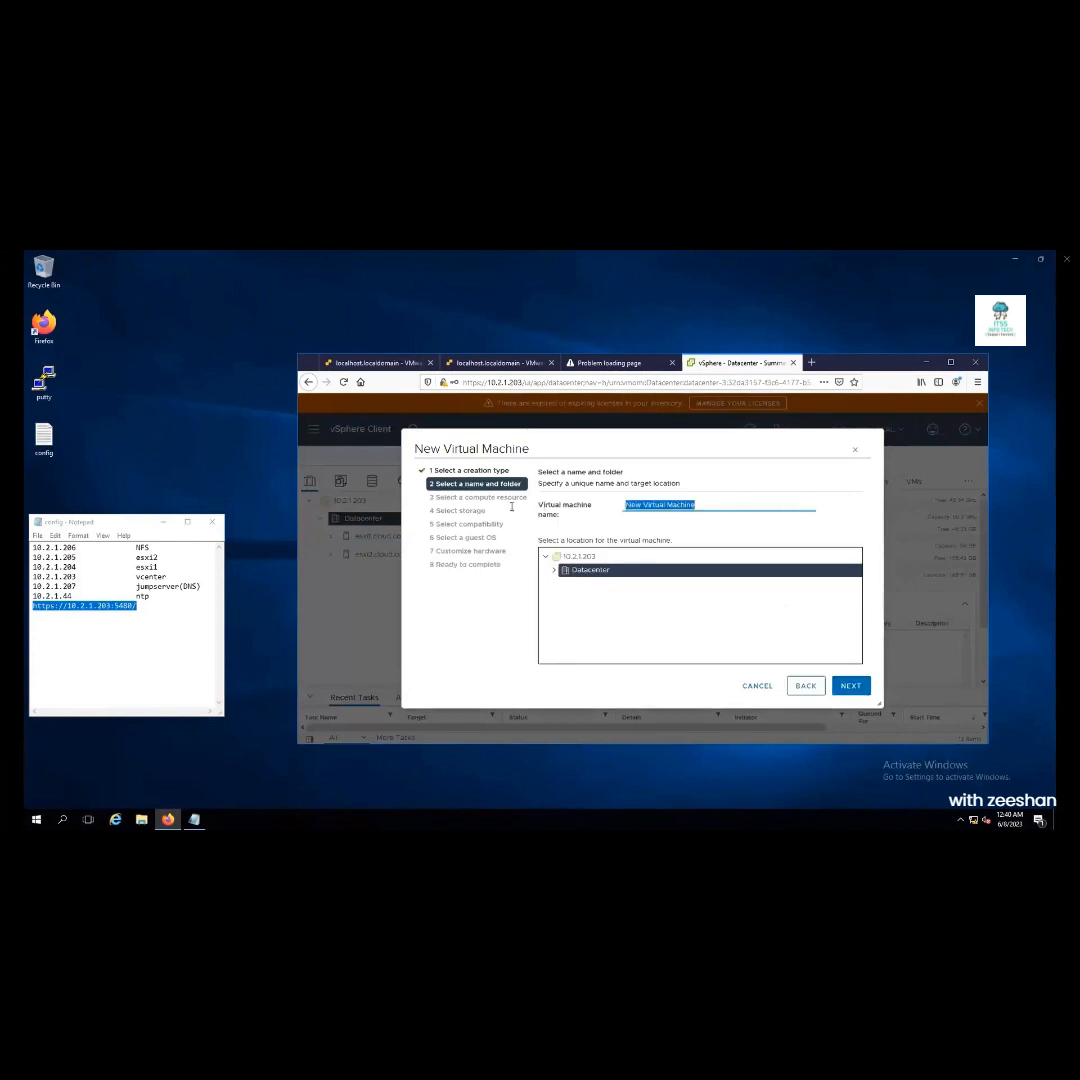
text(c)
click(848, 685)
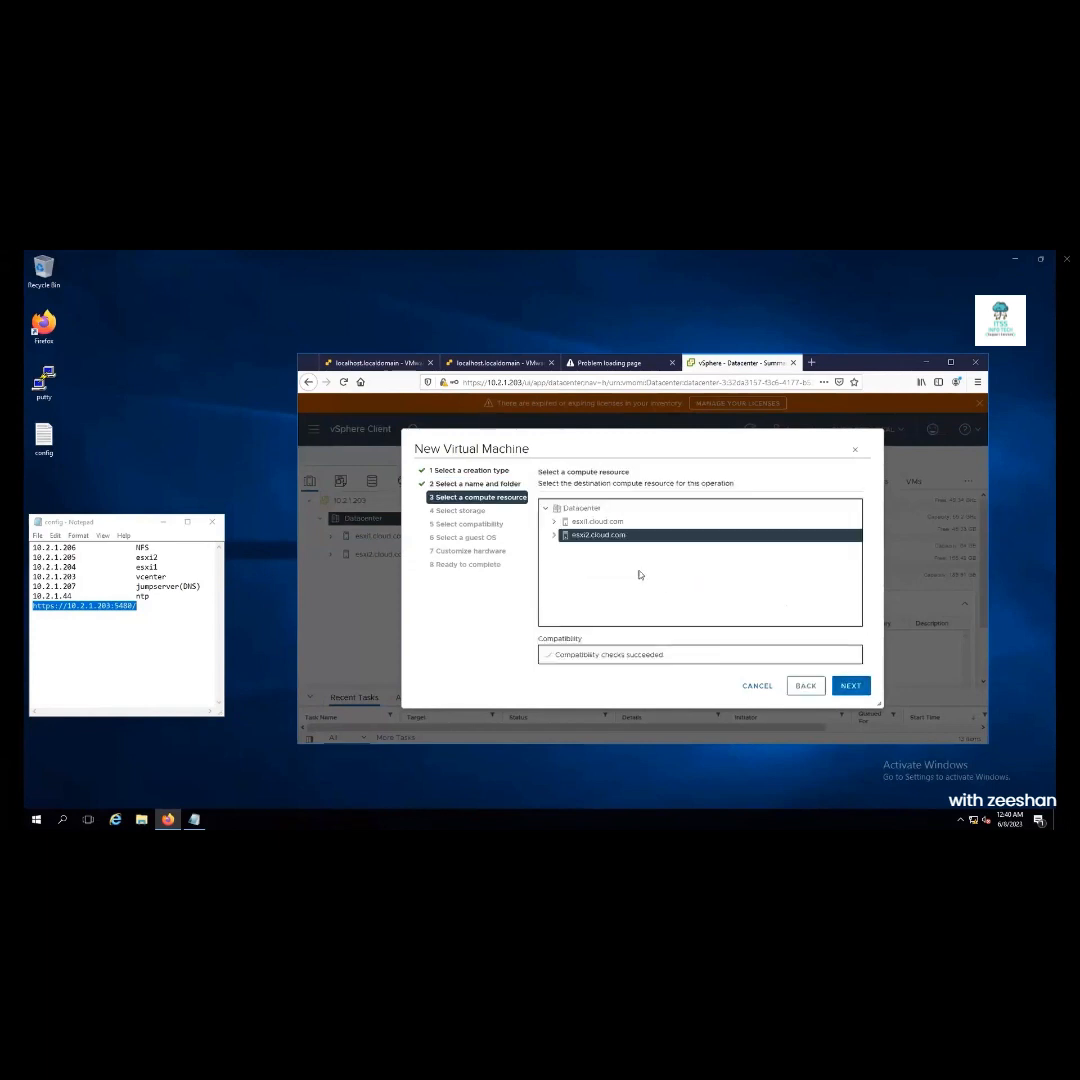
click(850, 685)
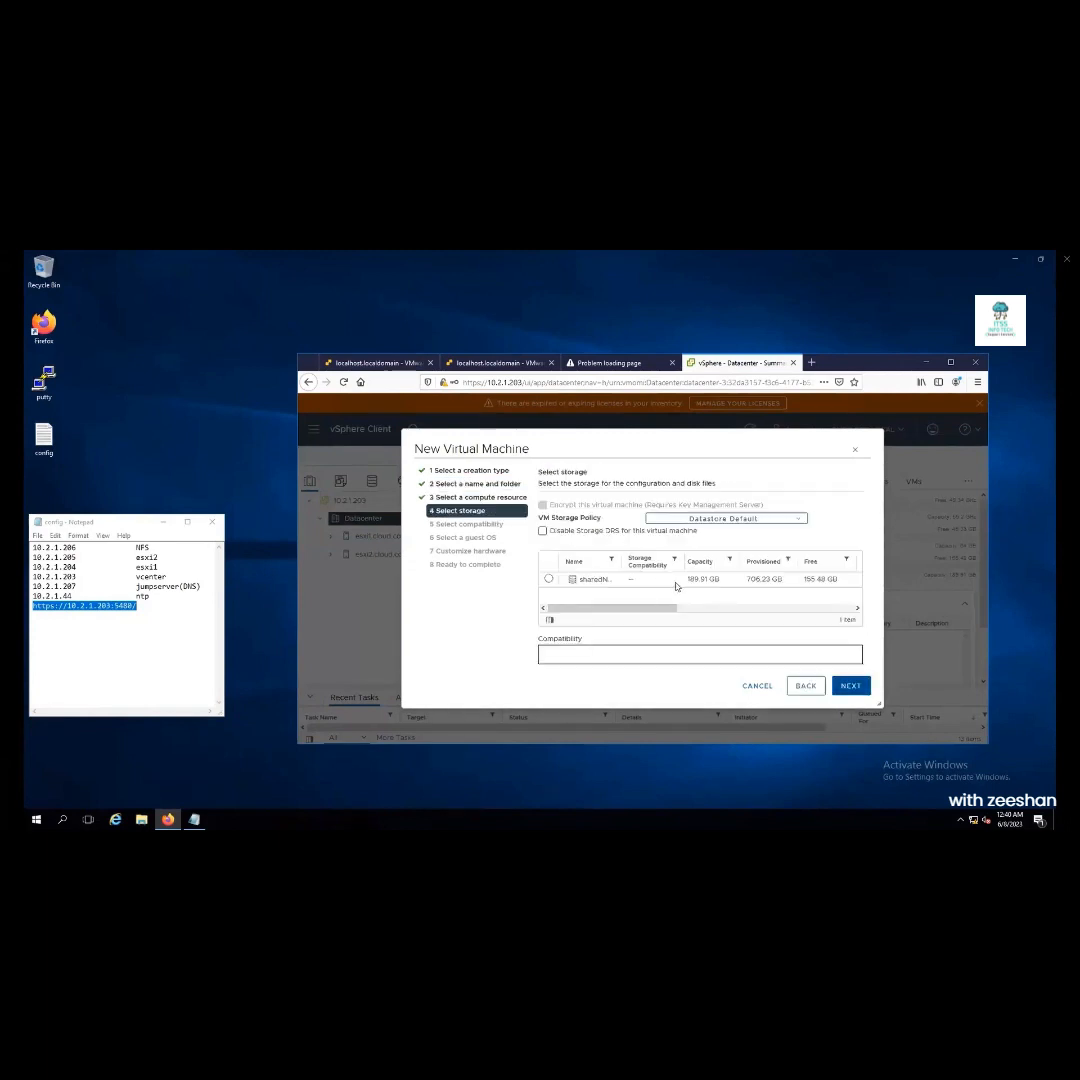
click(617, 578)
click(849, 686)
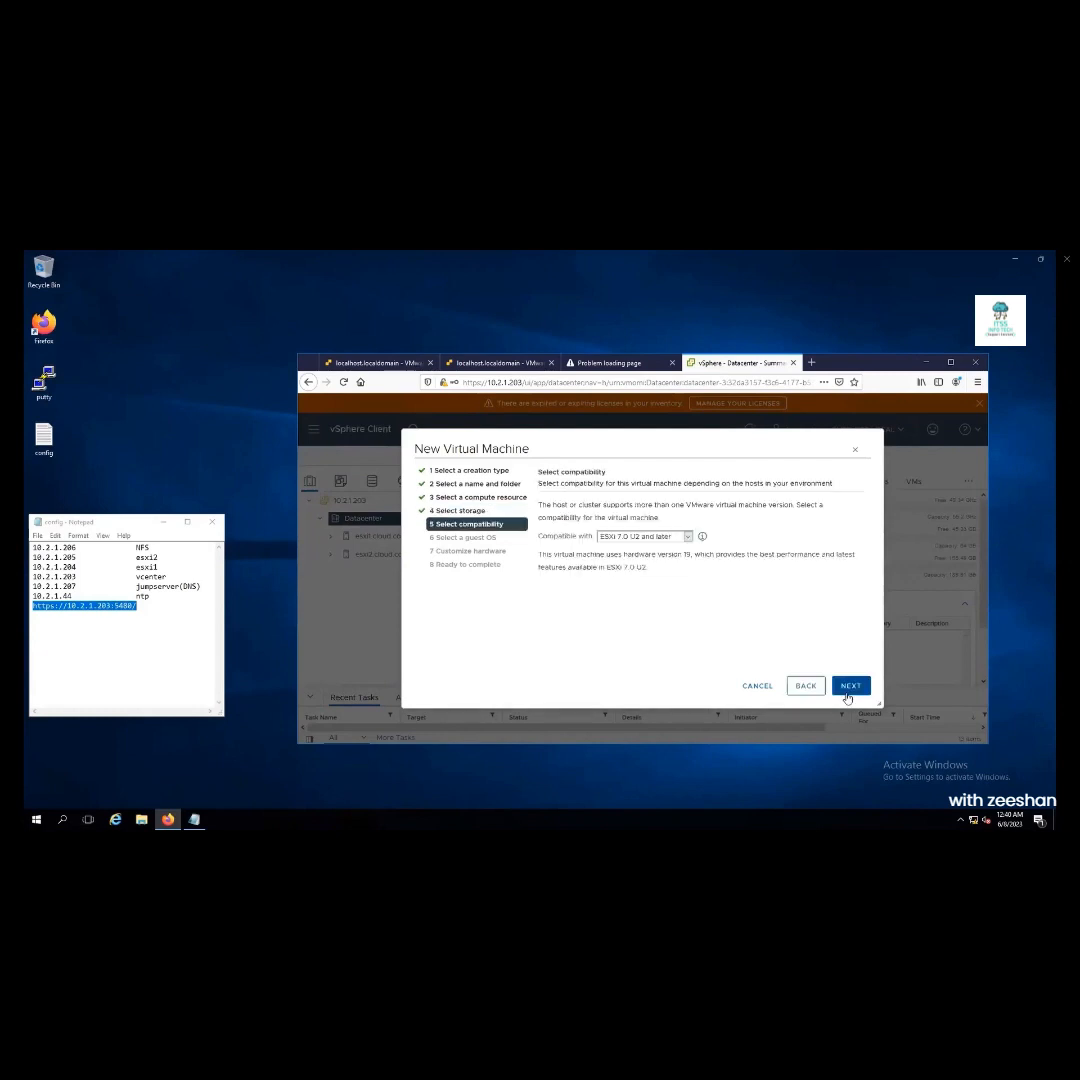
click(849, 686)
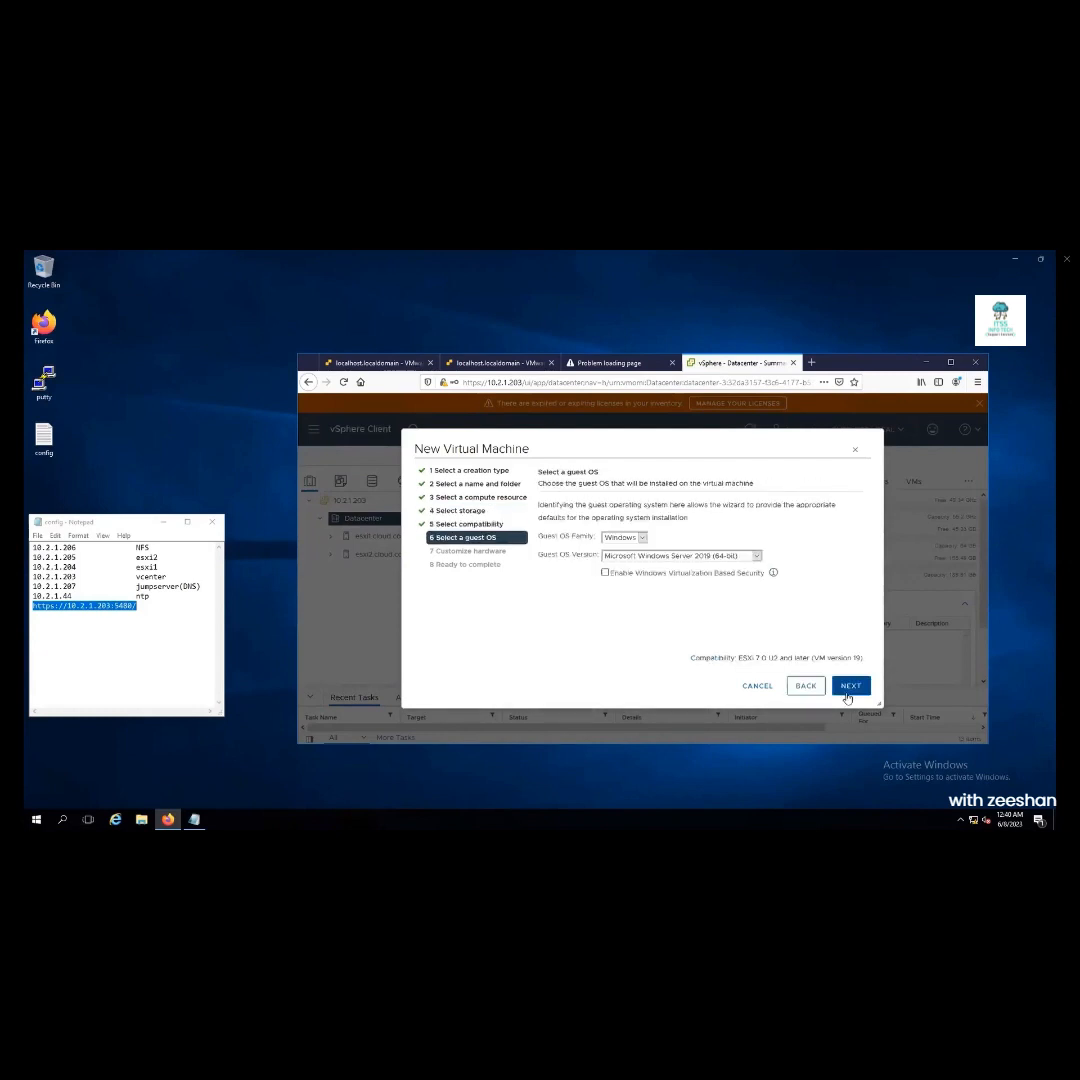
Set the guest OS to Linux, CentOS 7 (64-bit)
click(620, 537)
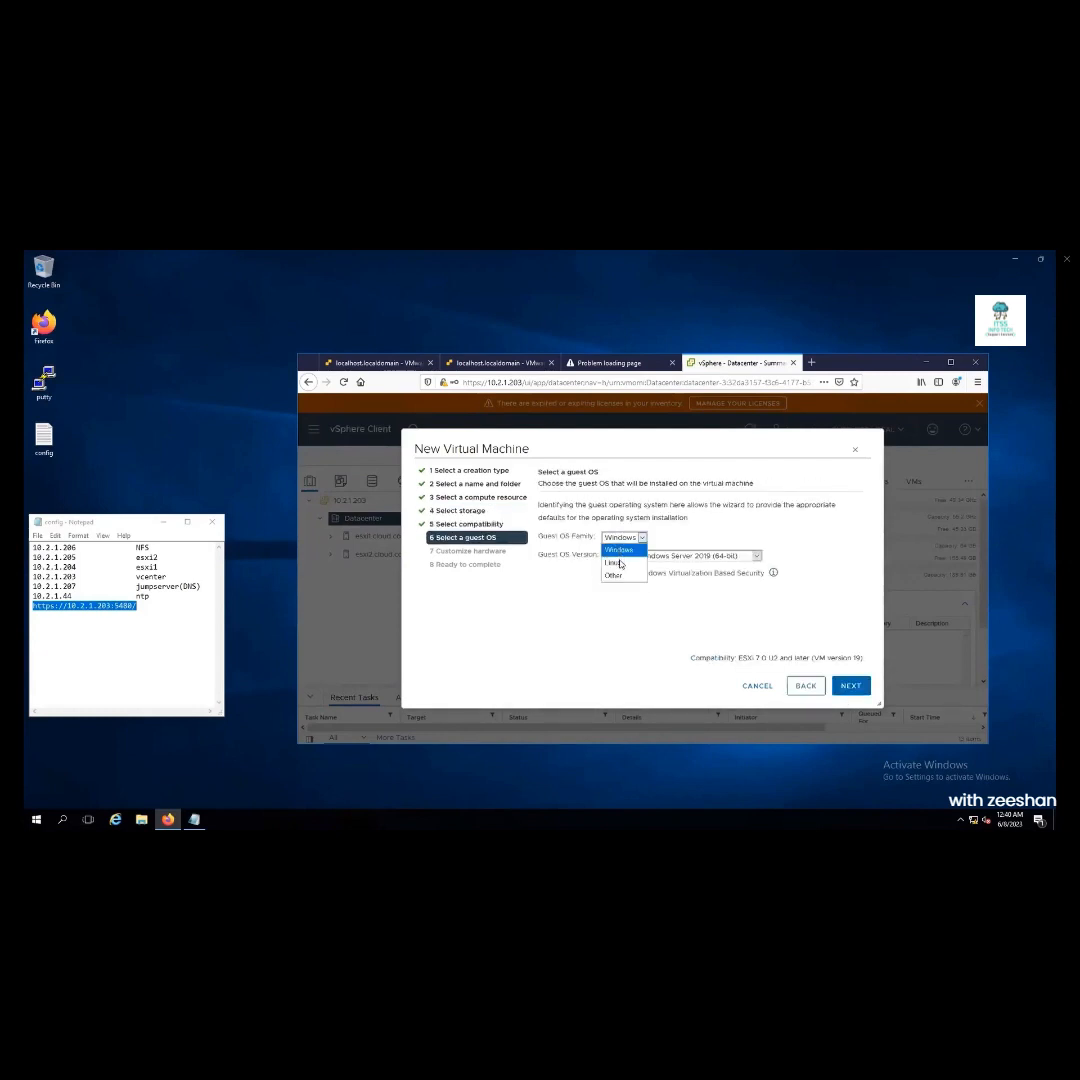
click(615, 563)
click(726, 555)
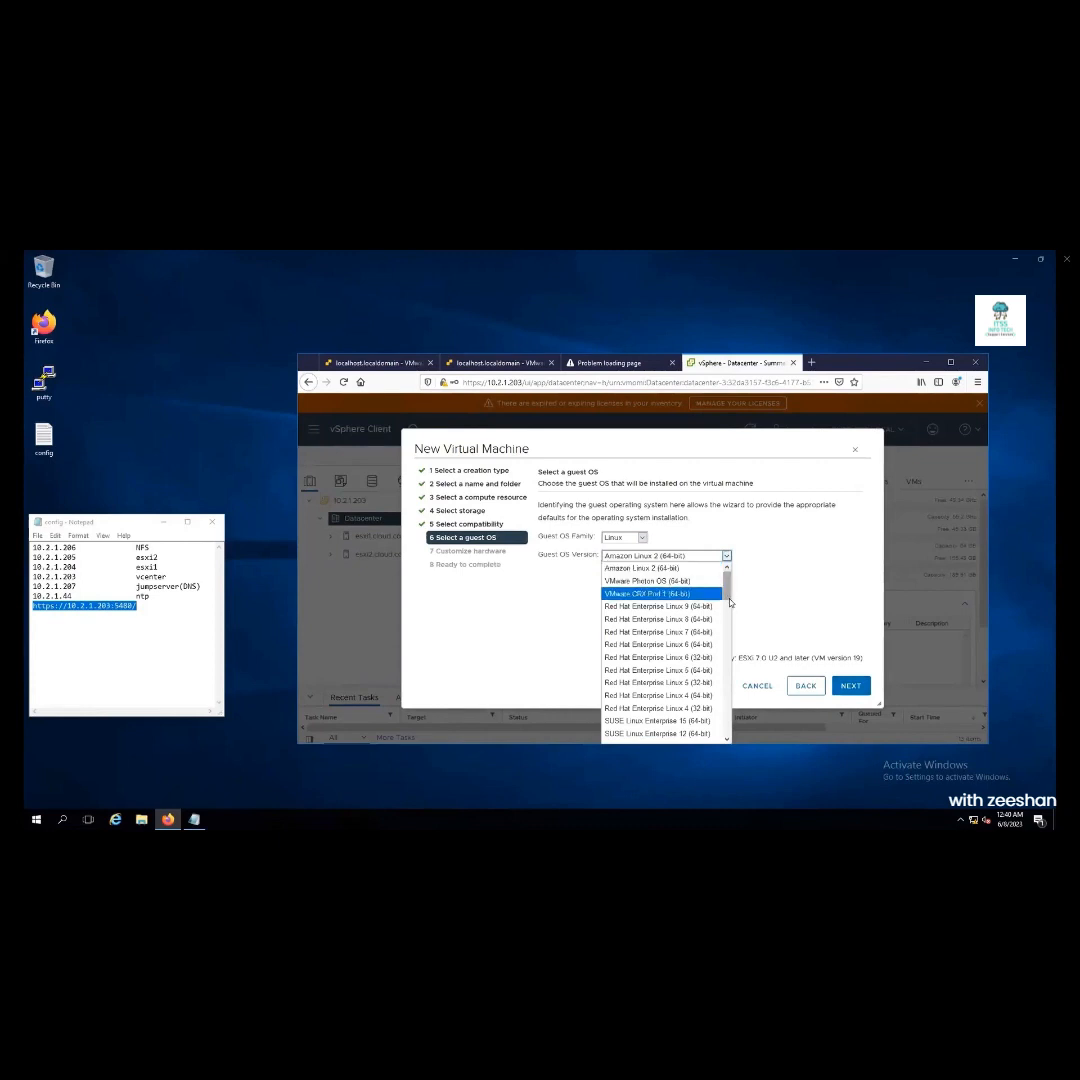
scroll(667, 640, down, 5)
click(665, 637)
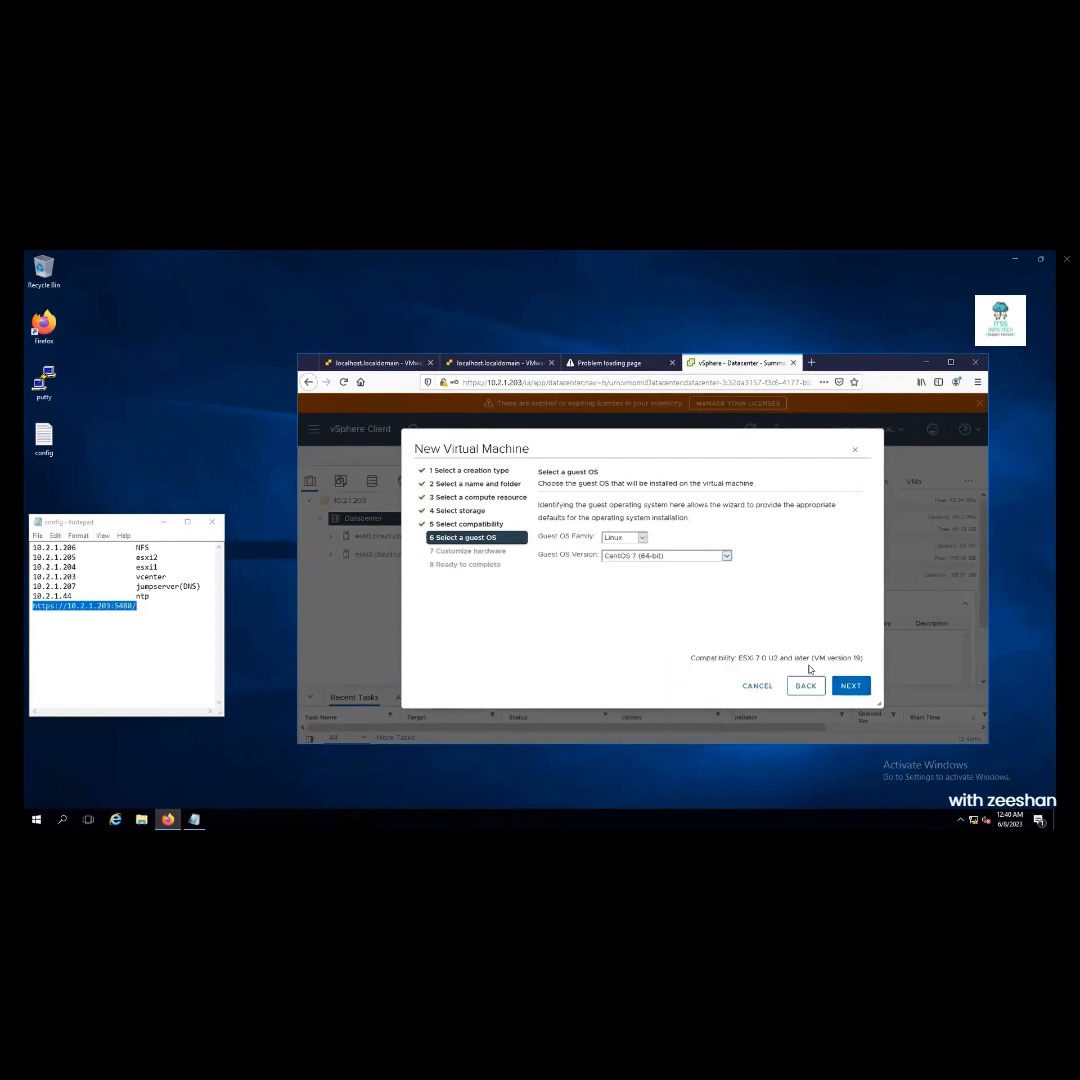
click(852, 688)
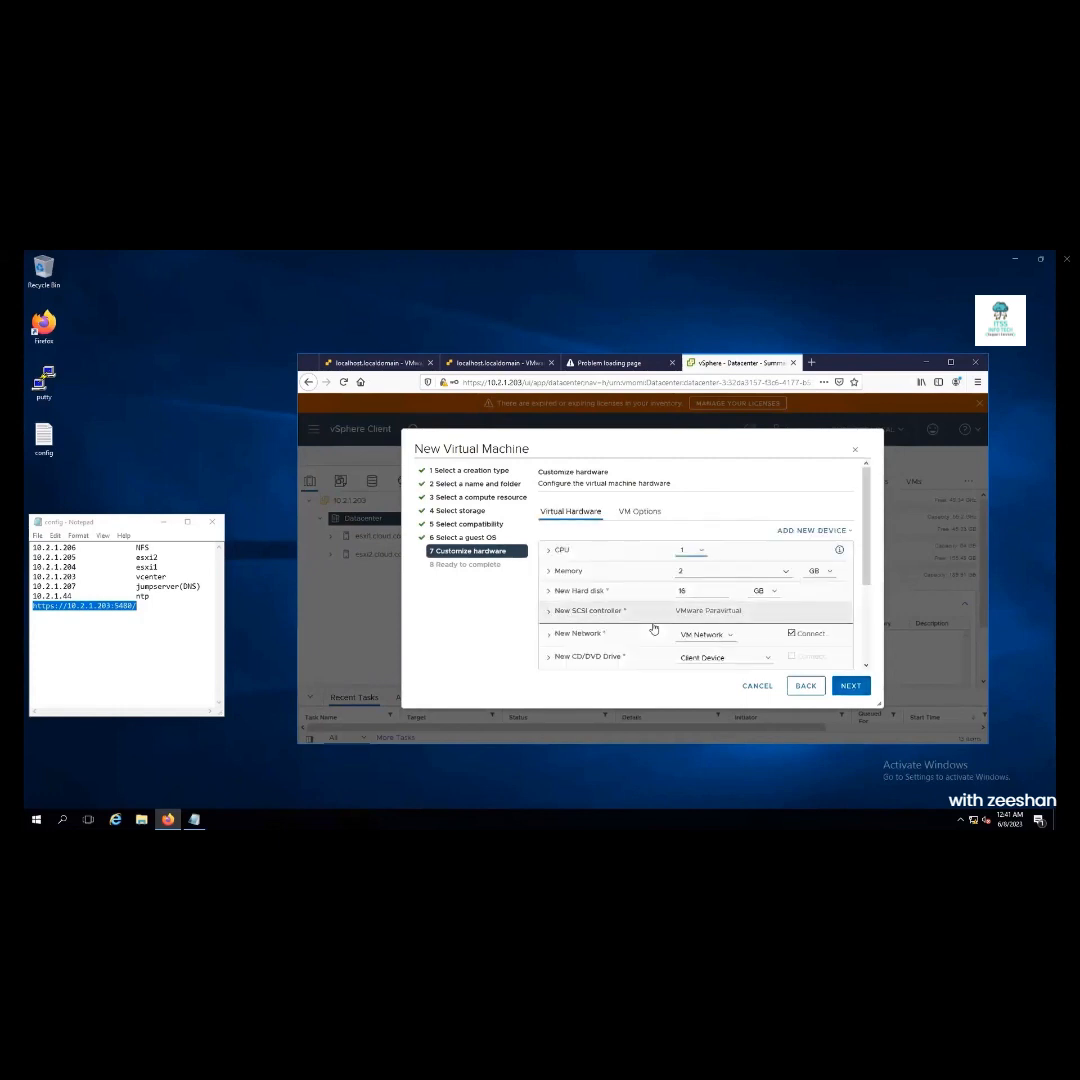
Set the VM's CPU count, 4 GB memory and a 20 GB hard disk
click(688, 550)
click(697, 591)
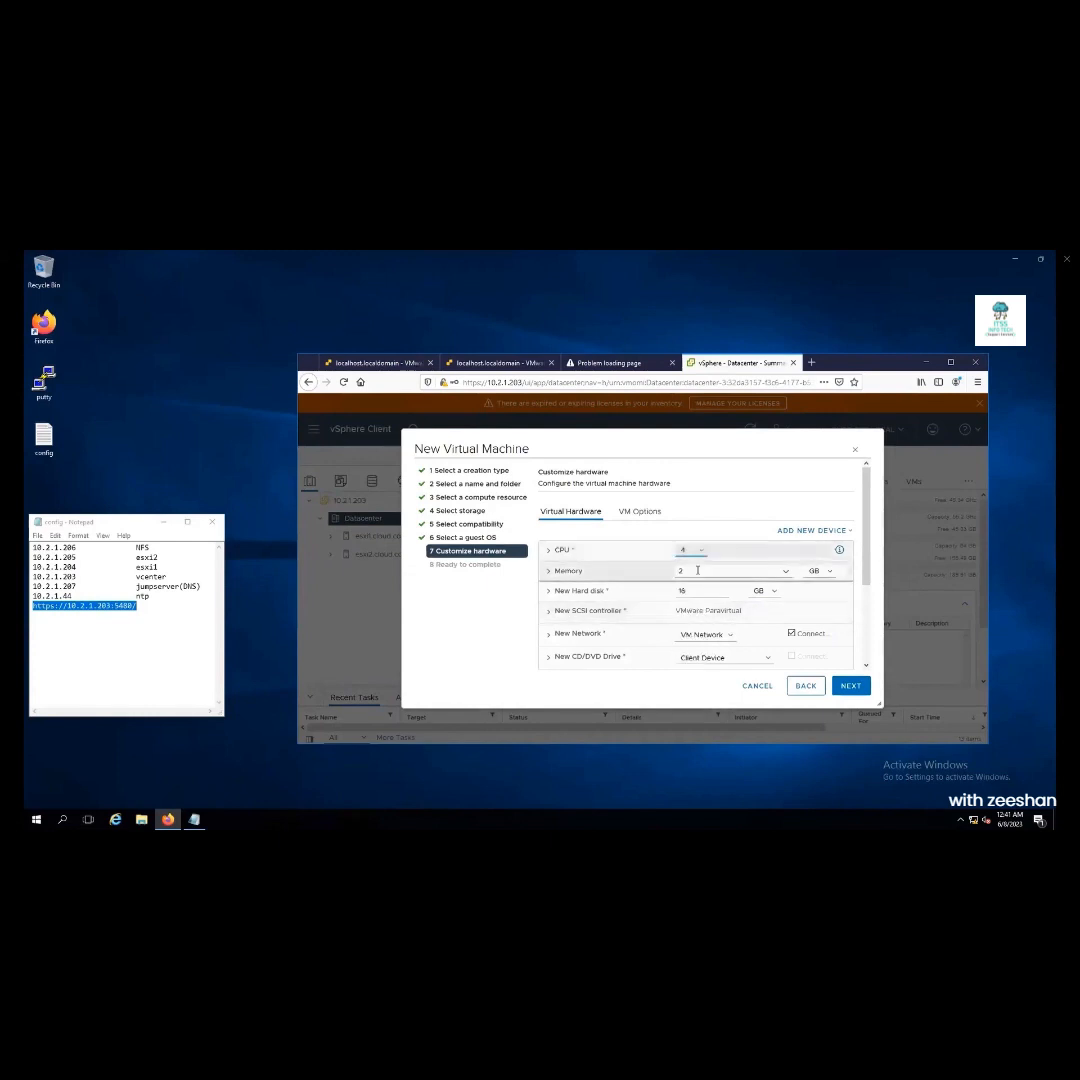
double_click(697, 570)
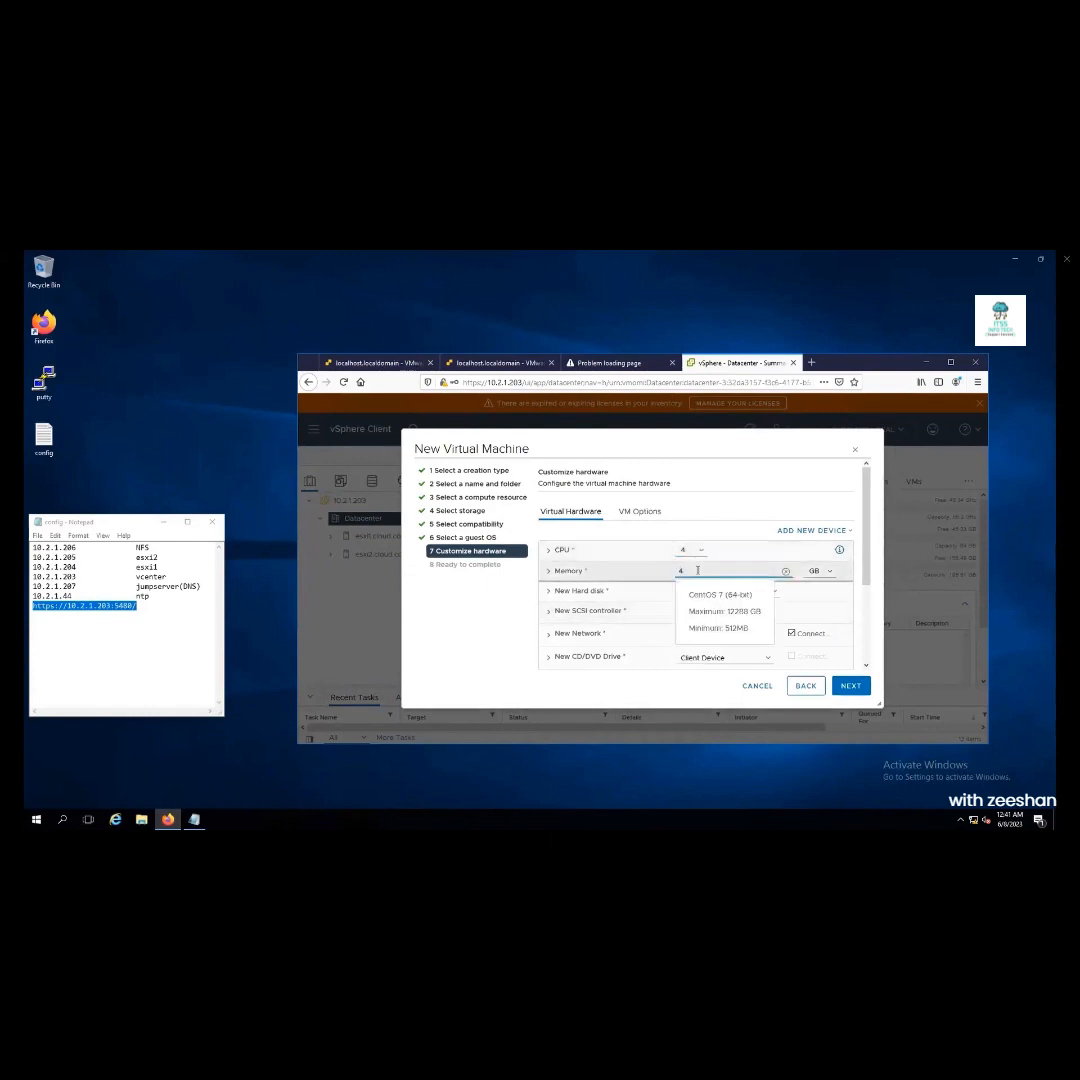
click(740, 467)
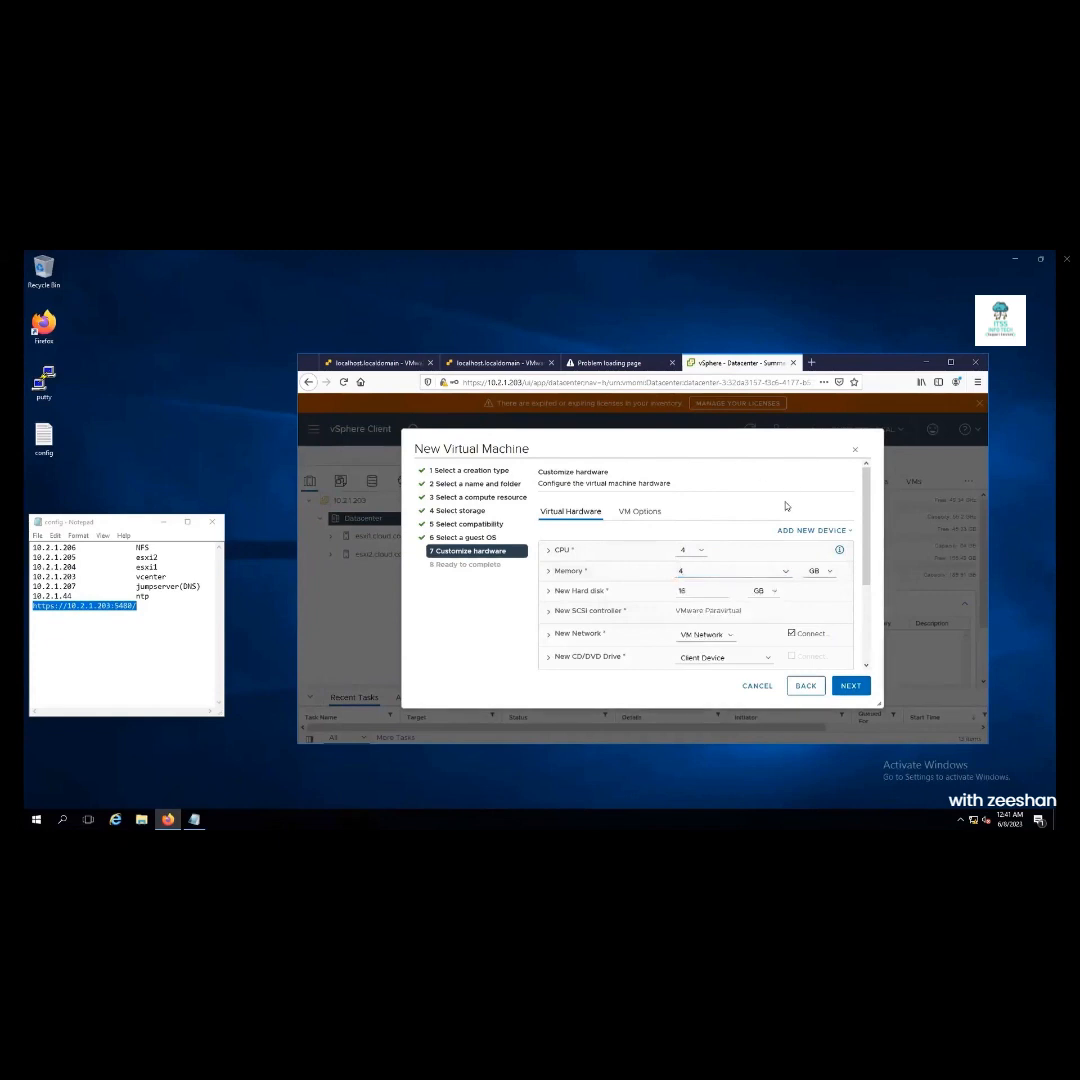
double_click(692, 591)
text(20)
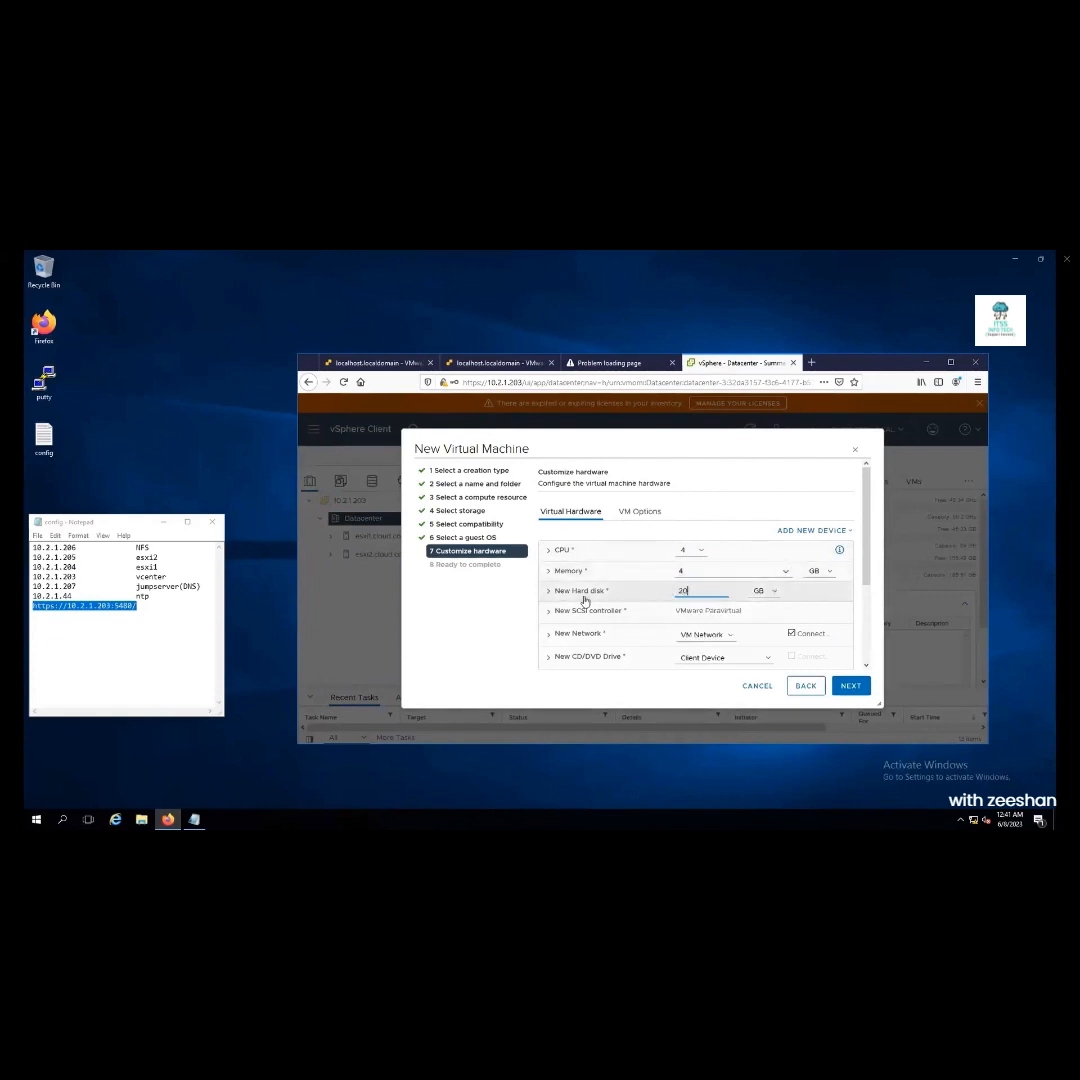
Make the new hard disk thin provisioned
click(549, 592)
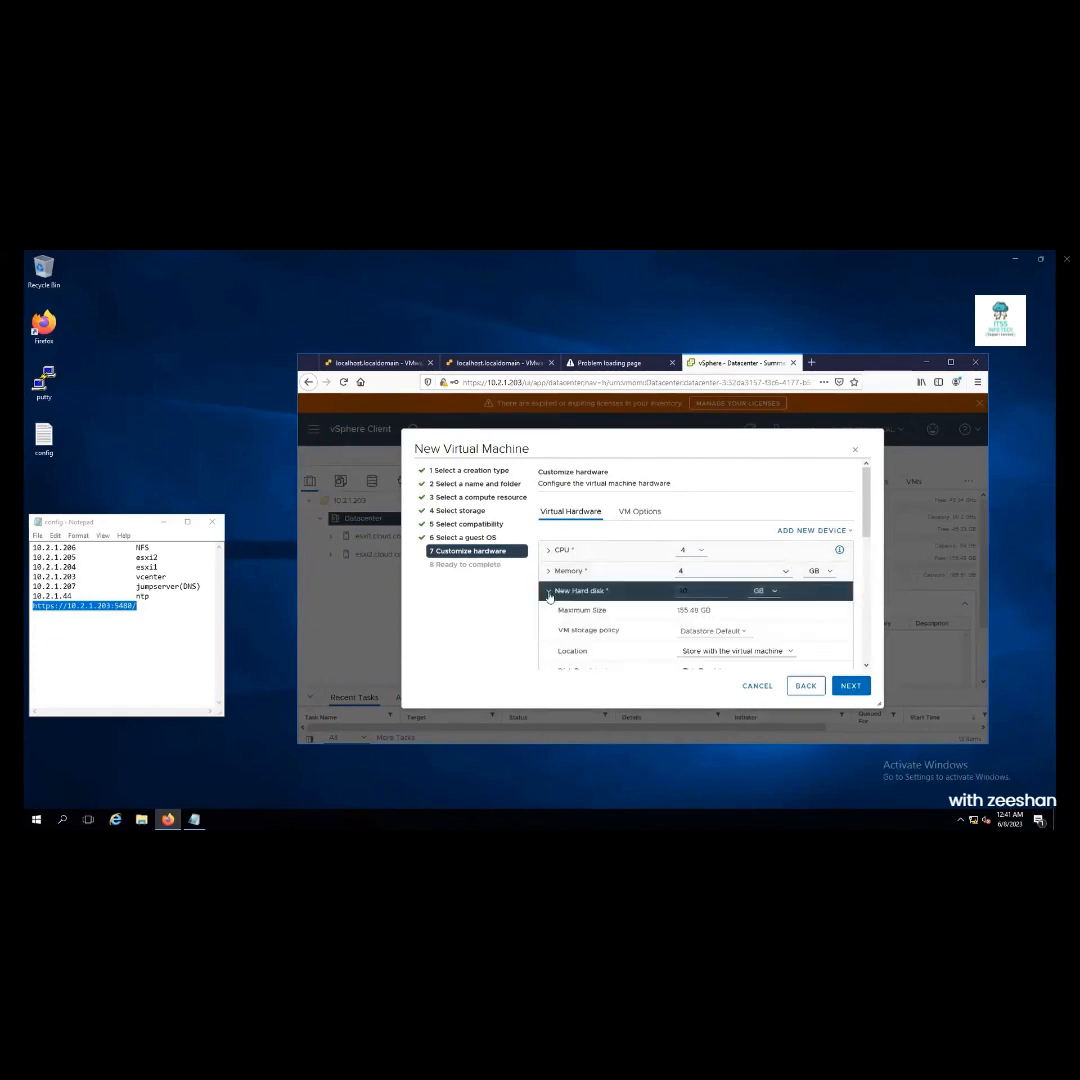
scroll(868, 535, down, 1)
scroll(868, 535, down, 1)
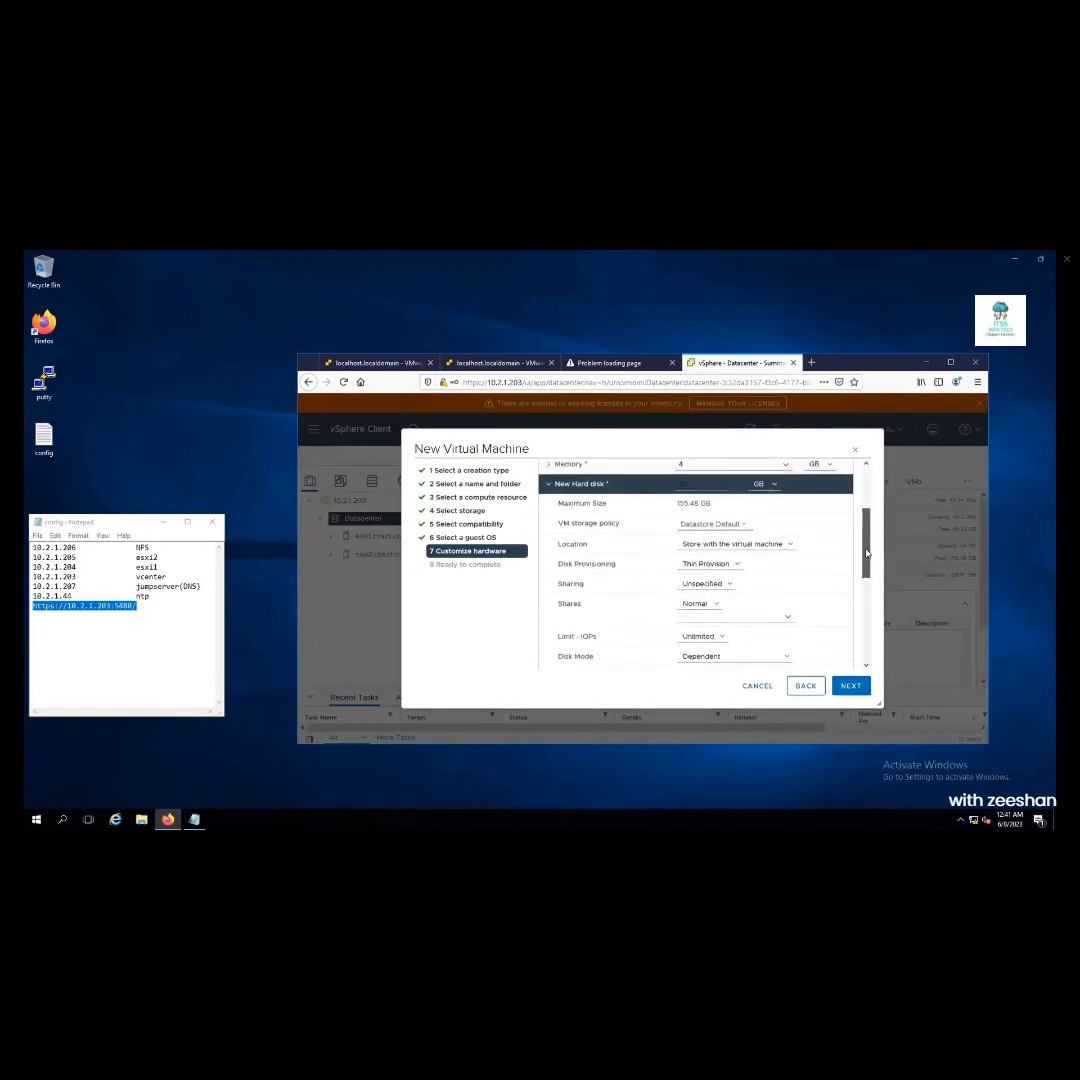
click(717, 565)
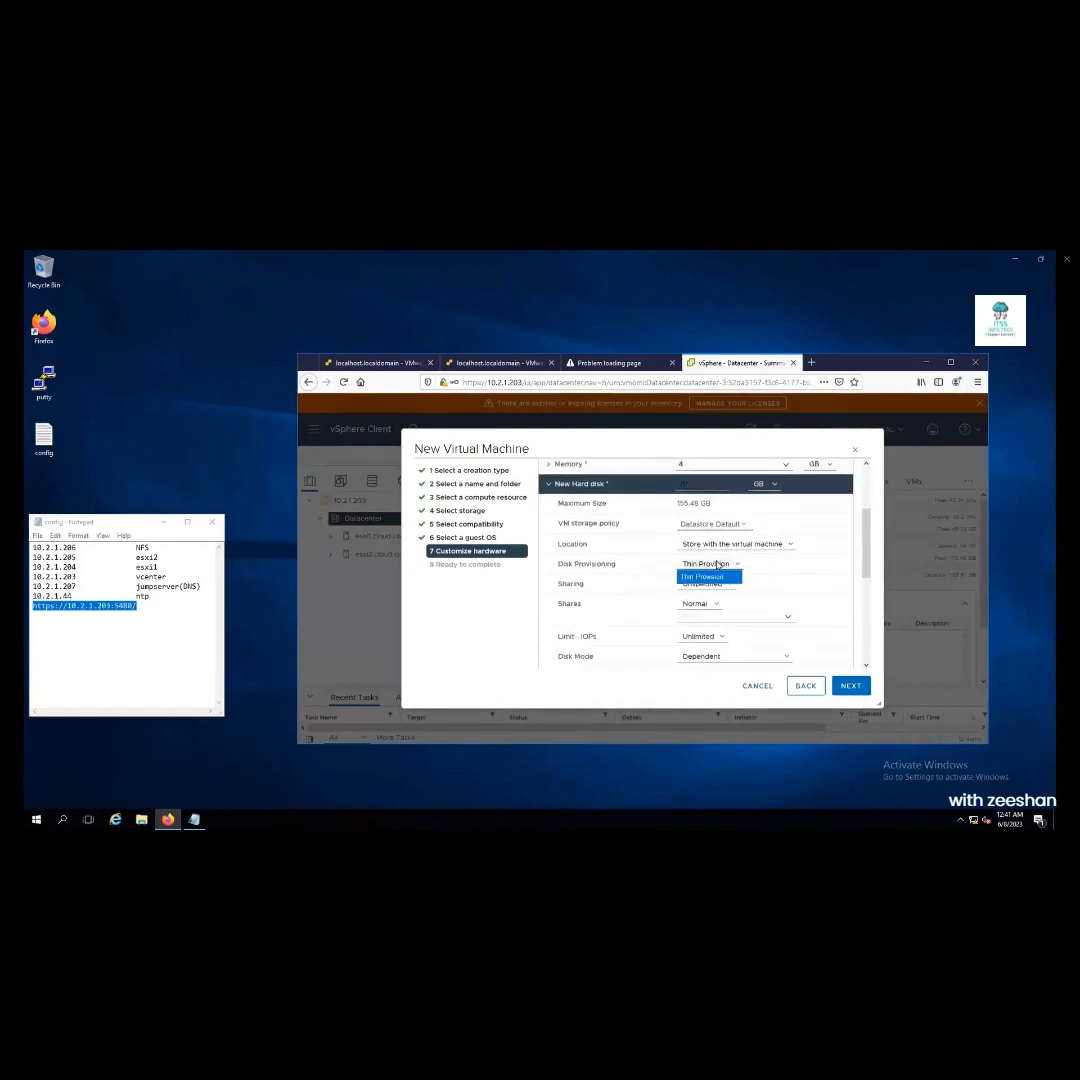
click(737, 565)
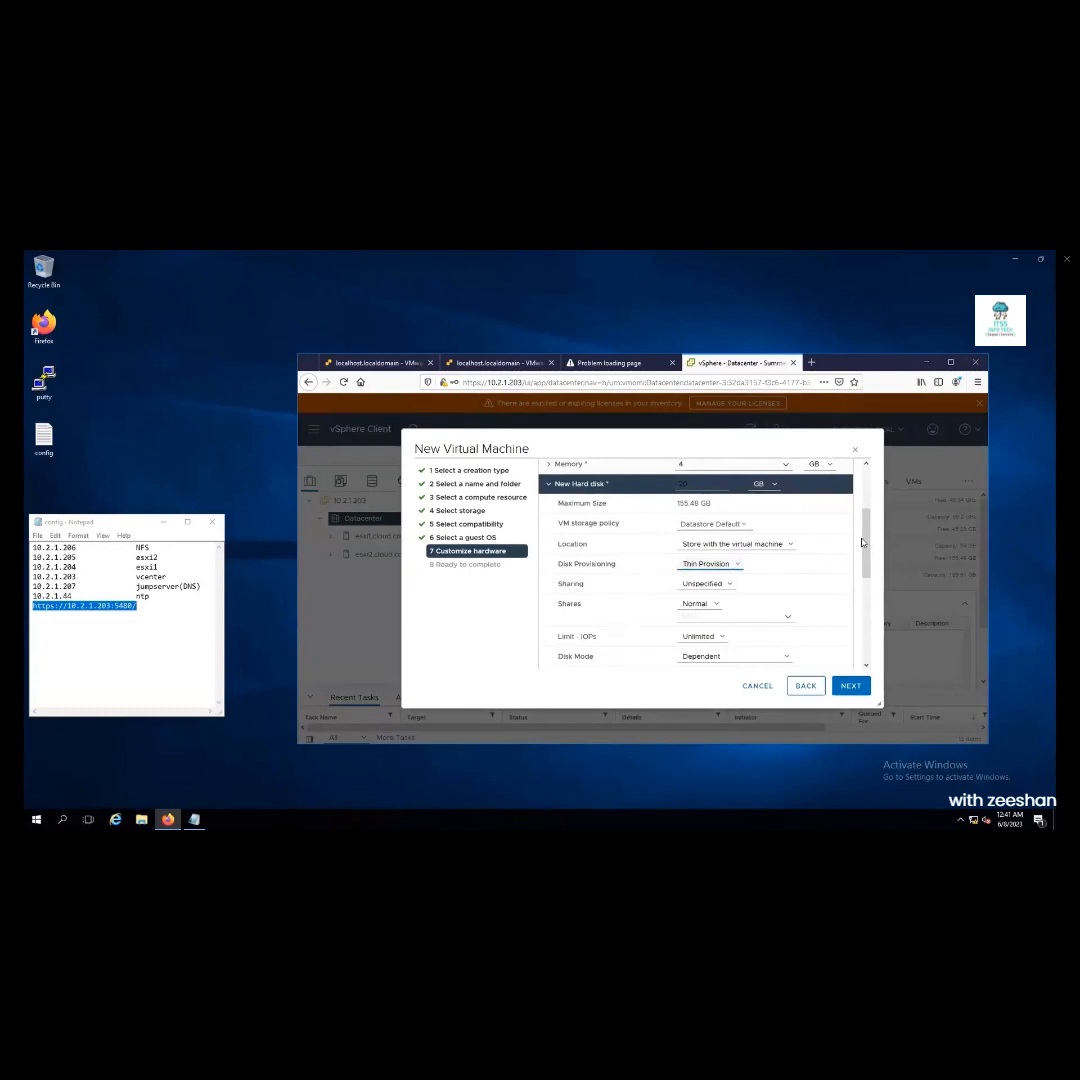
scroll(868, 590, down, 3)
scroll(868, 594, down, 2)
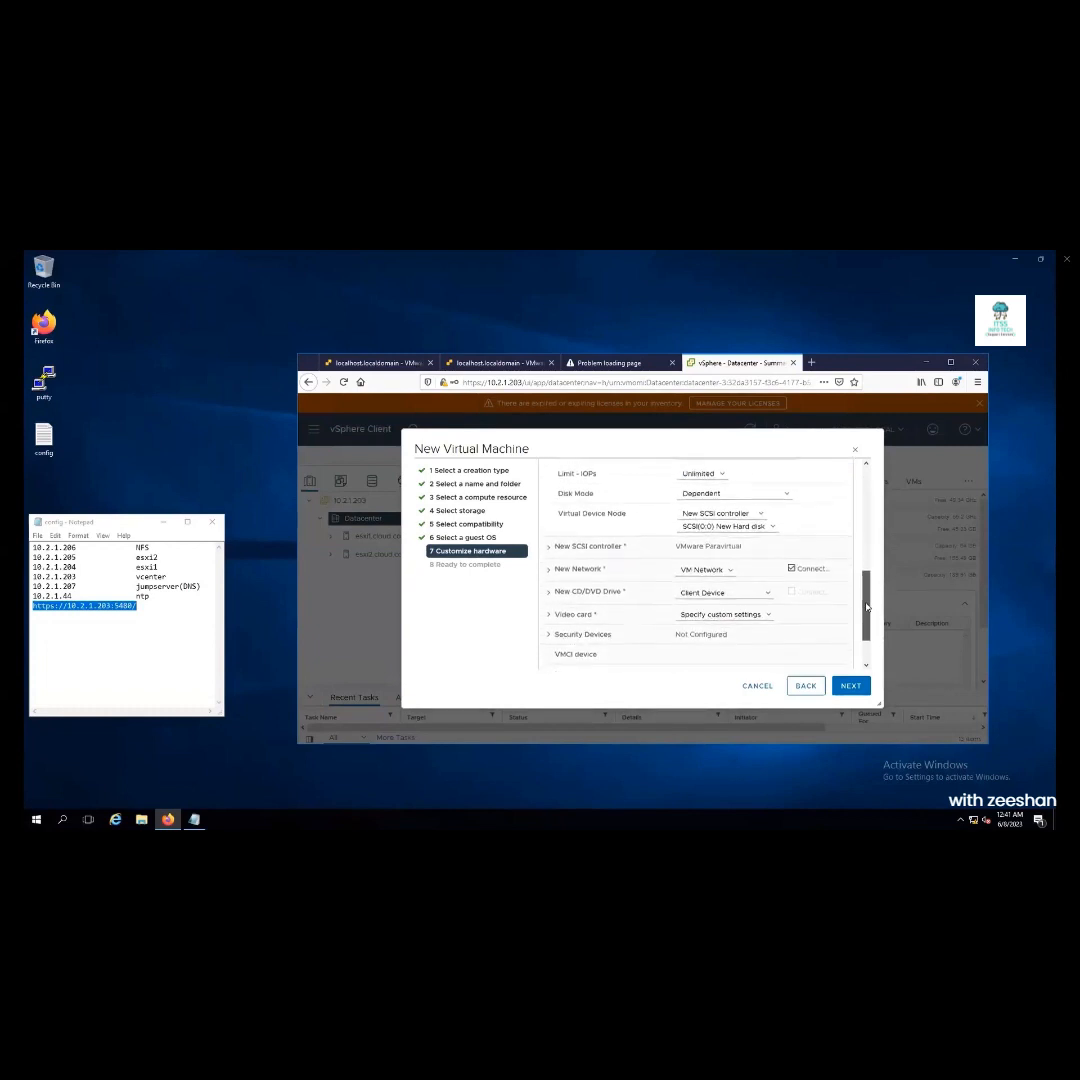
Attach CentOS-7-x86_64-Minimal-2009.iso from sharedNFS to the CD/DVD drive and advance to the summary
click(719, 573)
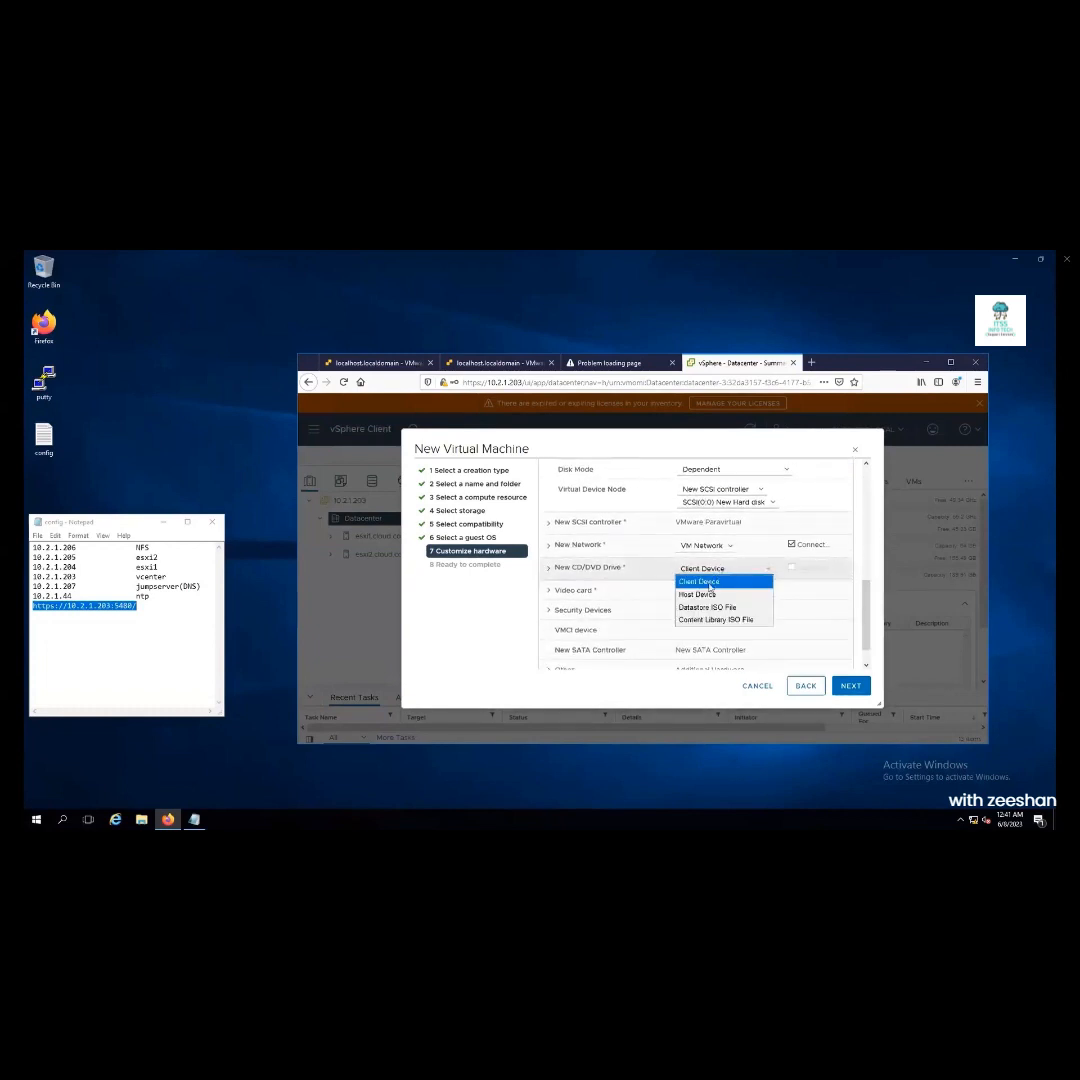
click(693, 609)
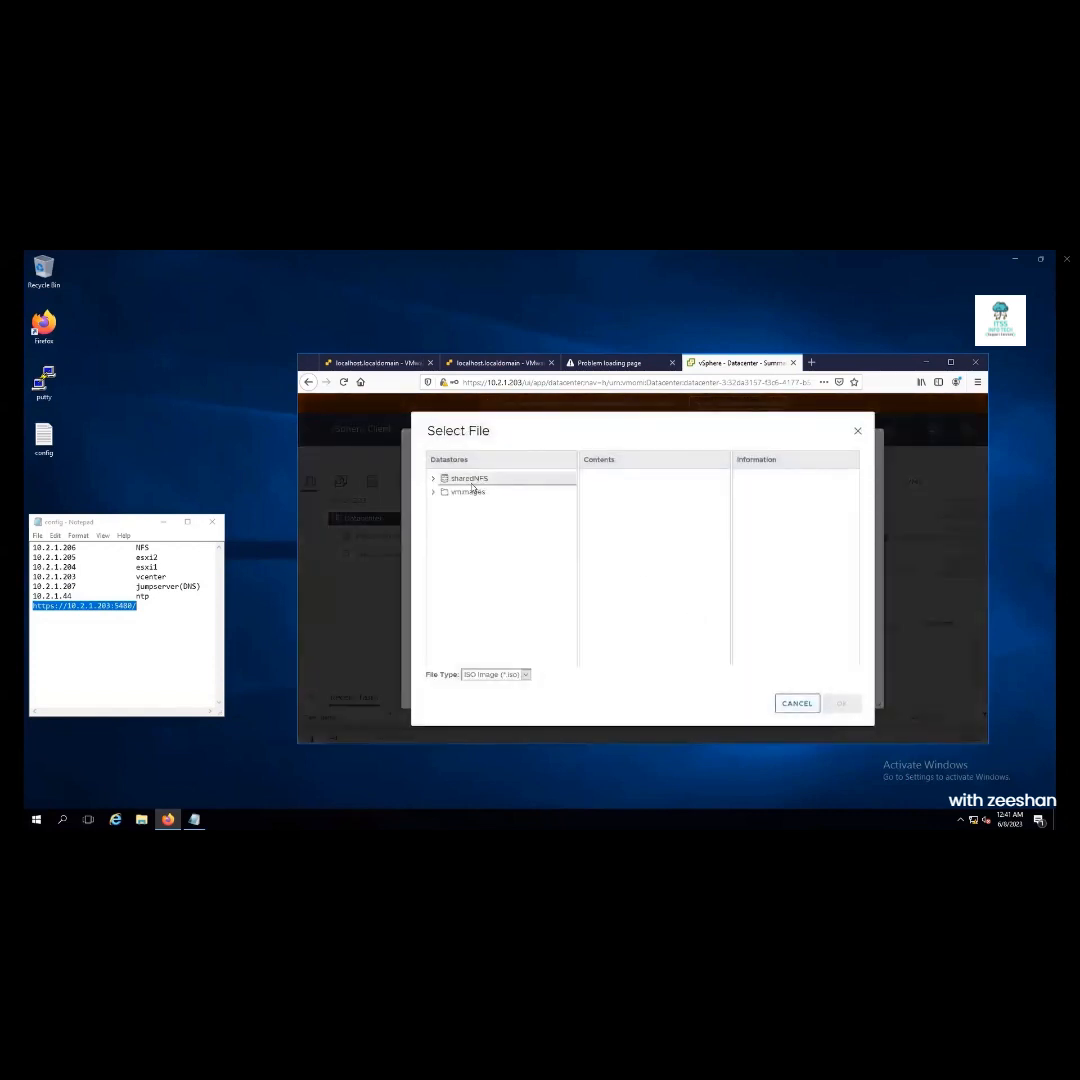
click(472, 483)
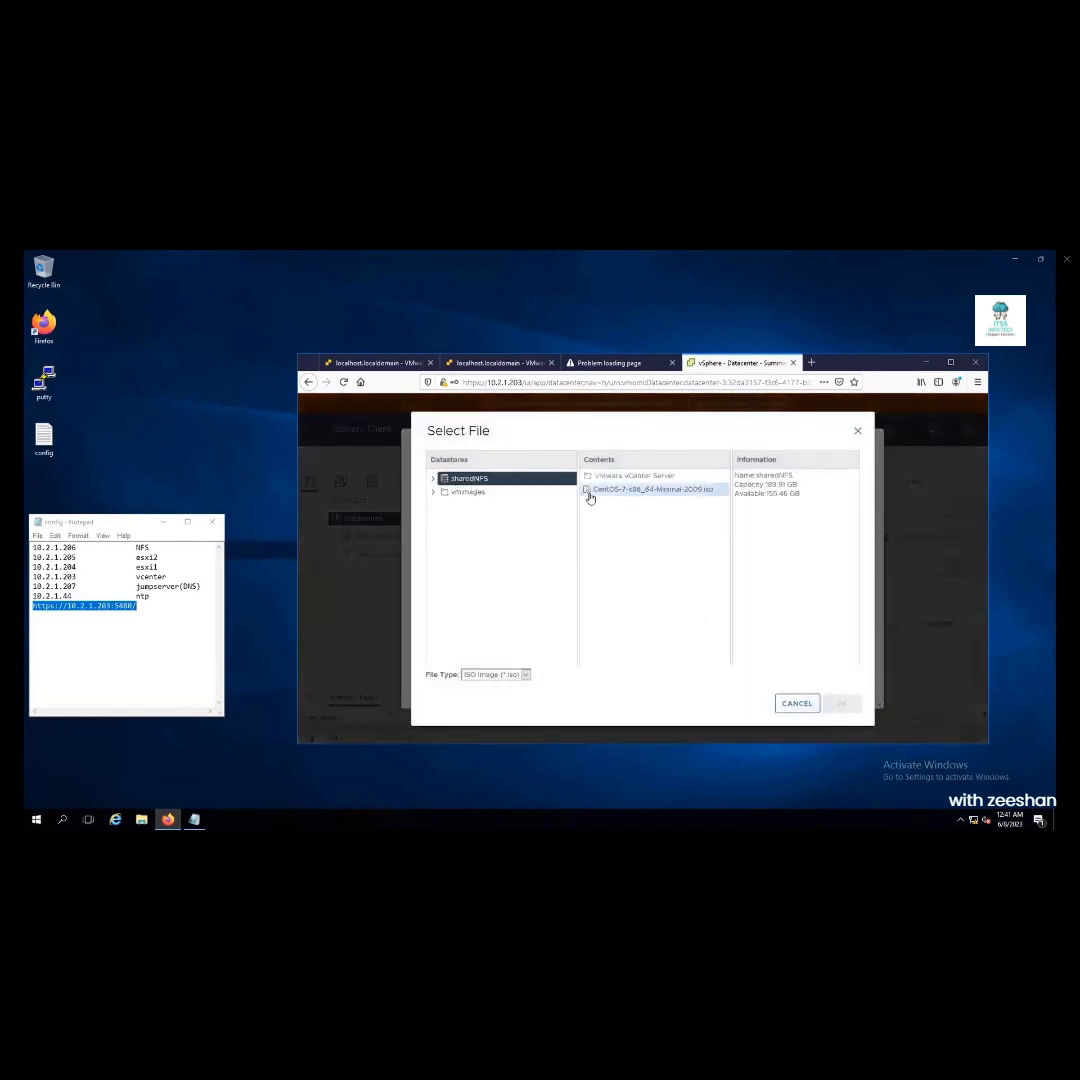
click(614, 493)
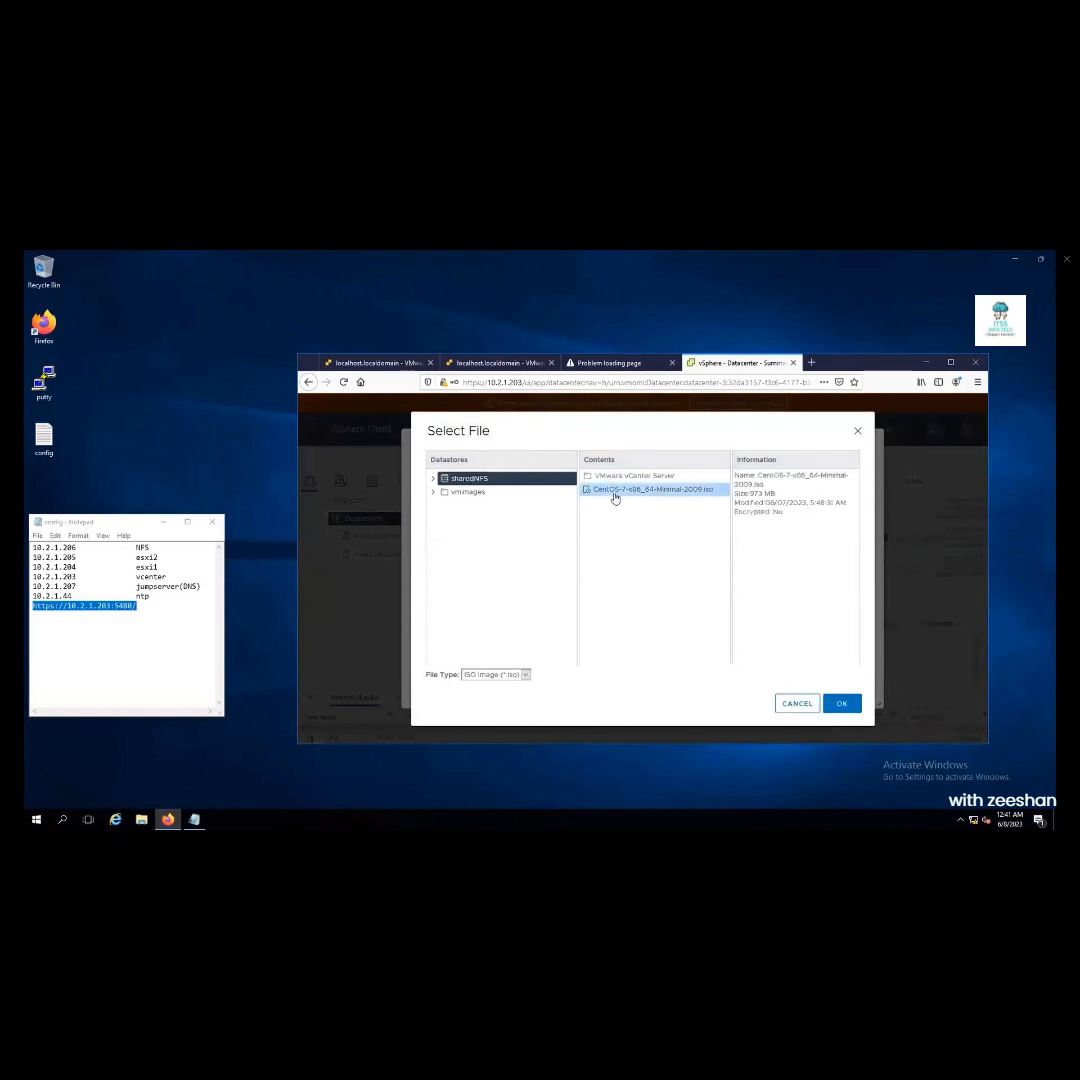
click(841, 703)
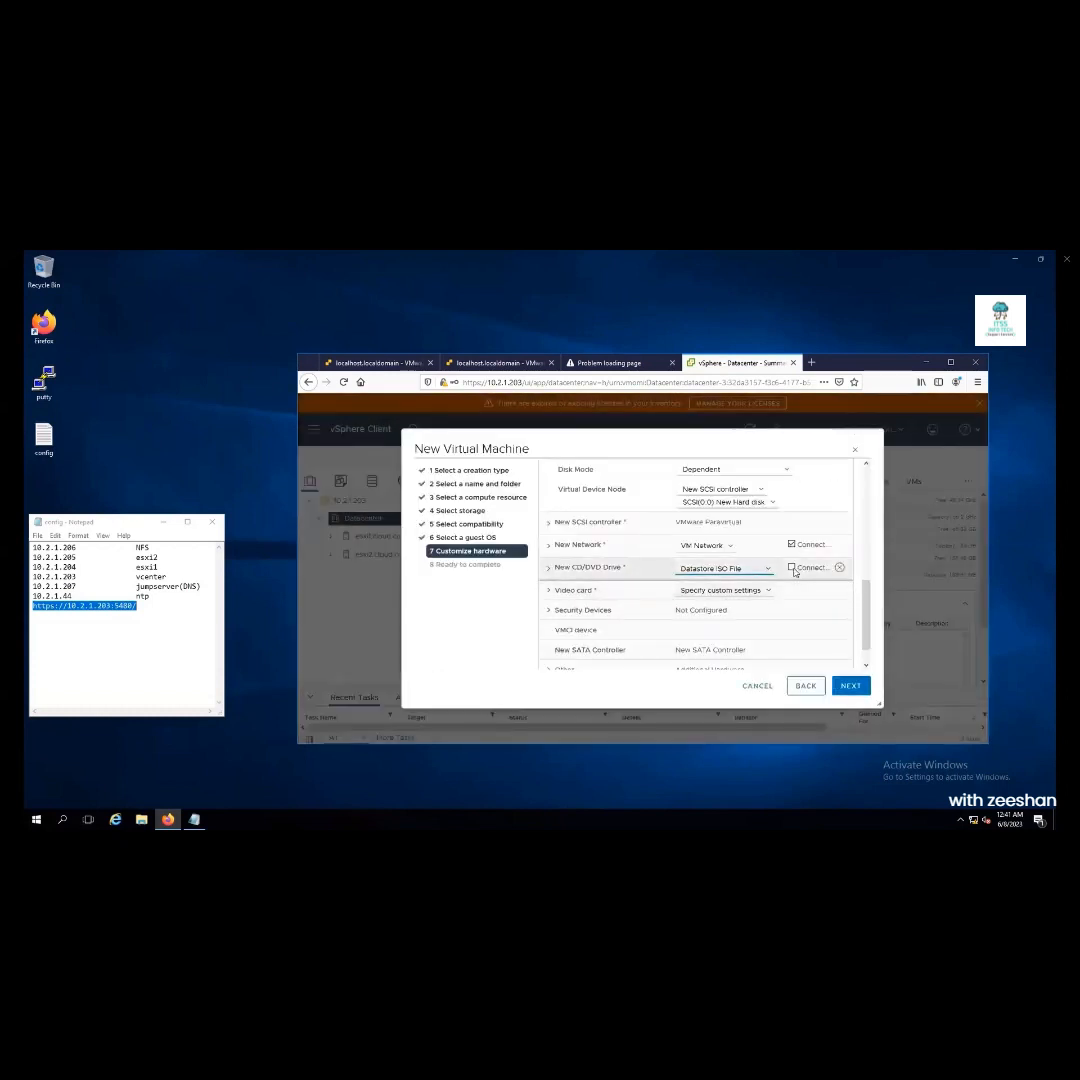
click(850, 686)
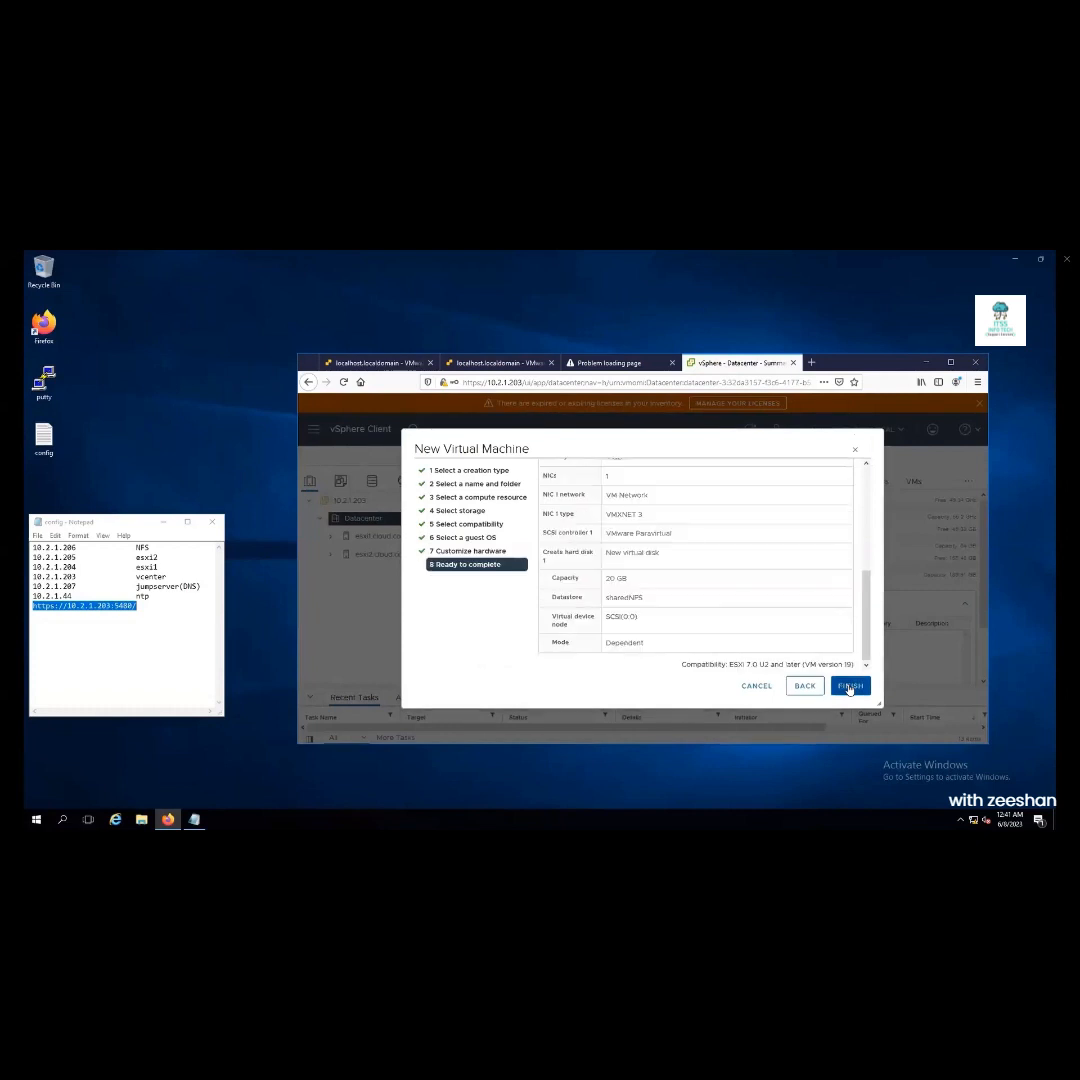
Finish creating the CentOS1 virtual machine
click(850, 686)
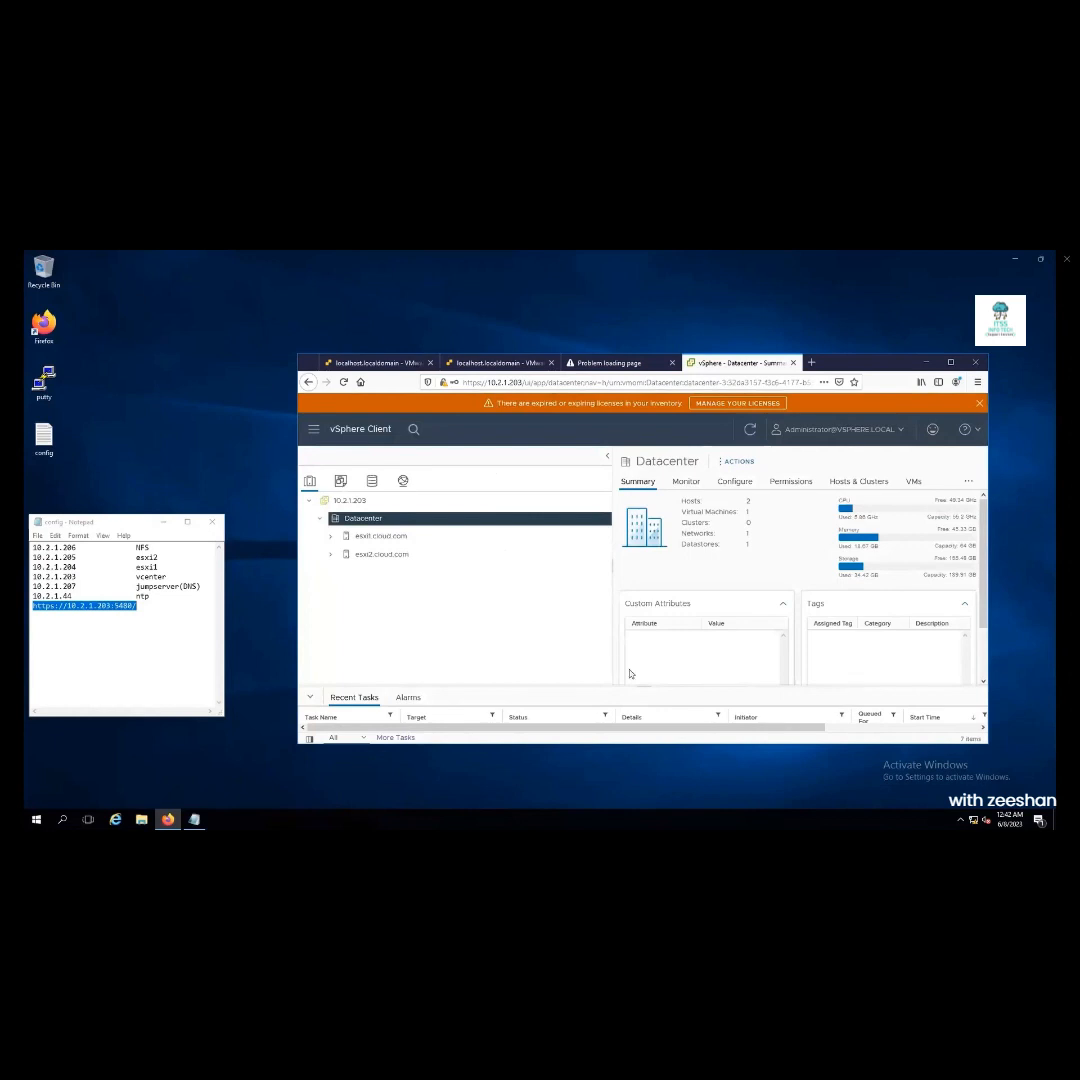
click(309, 697)
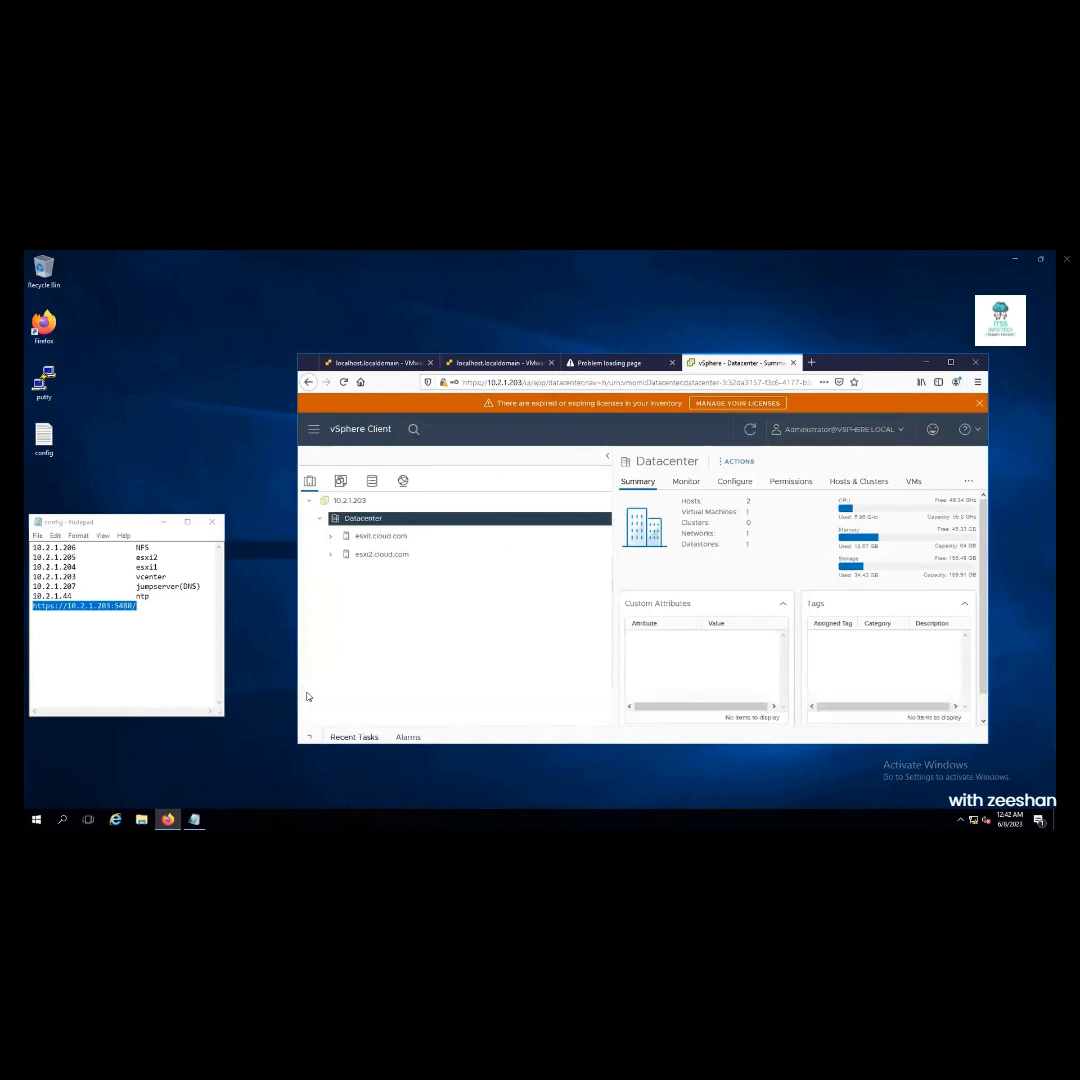
click(309, 737)
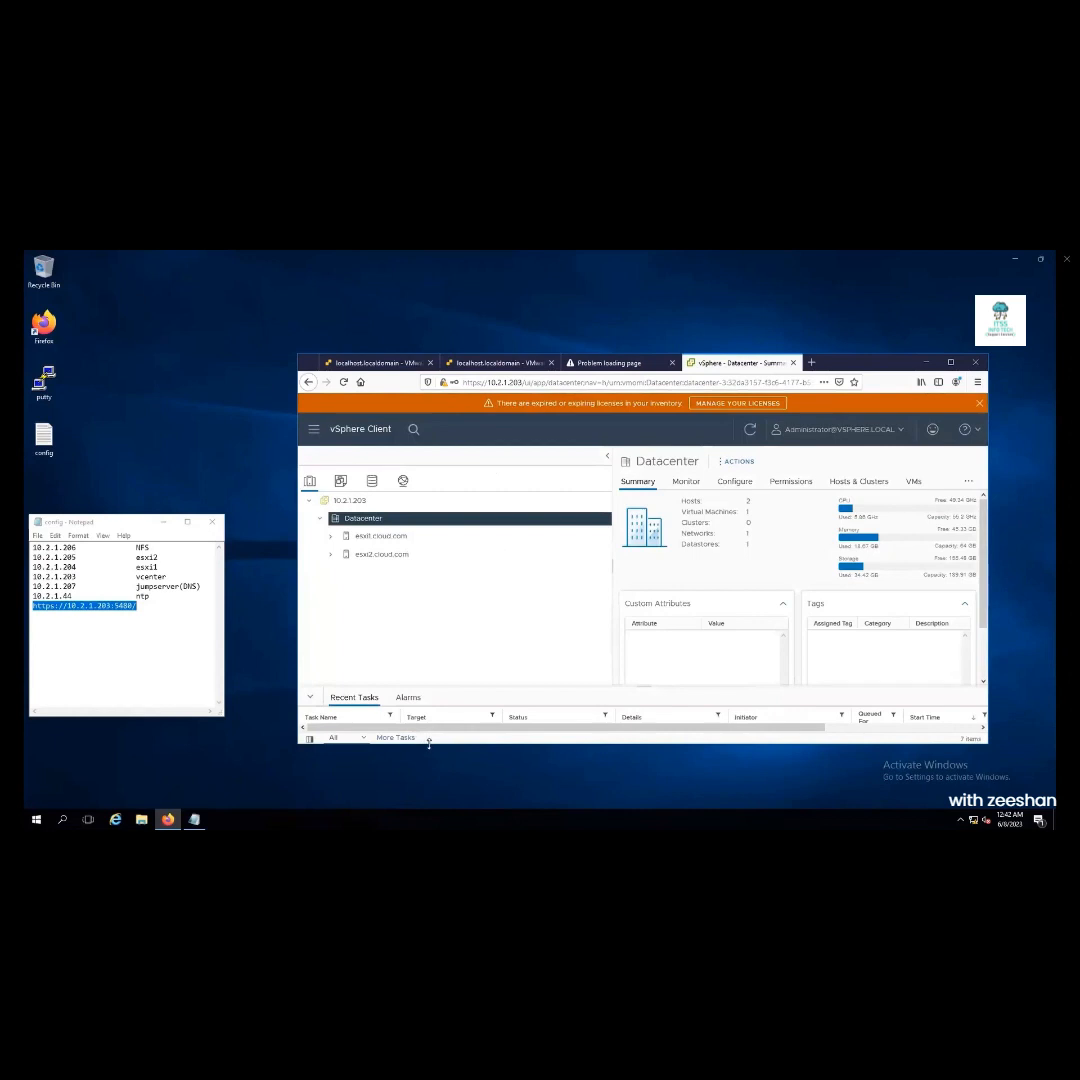
drag(430, 743, 430, 829)
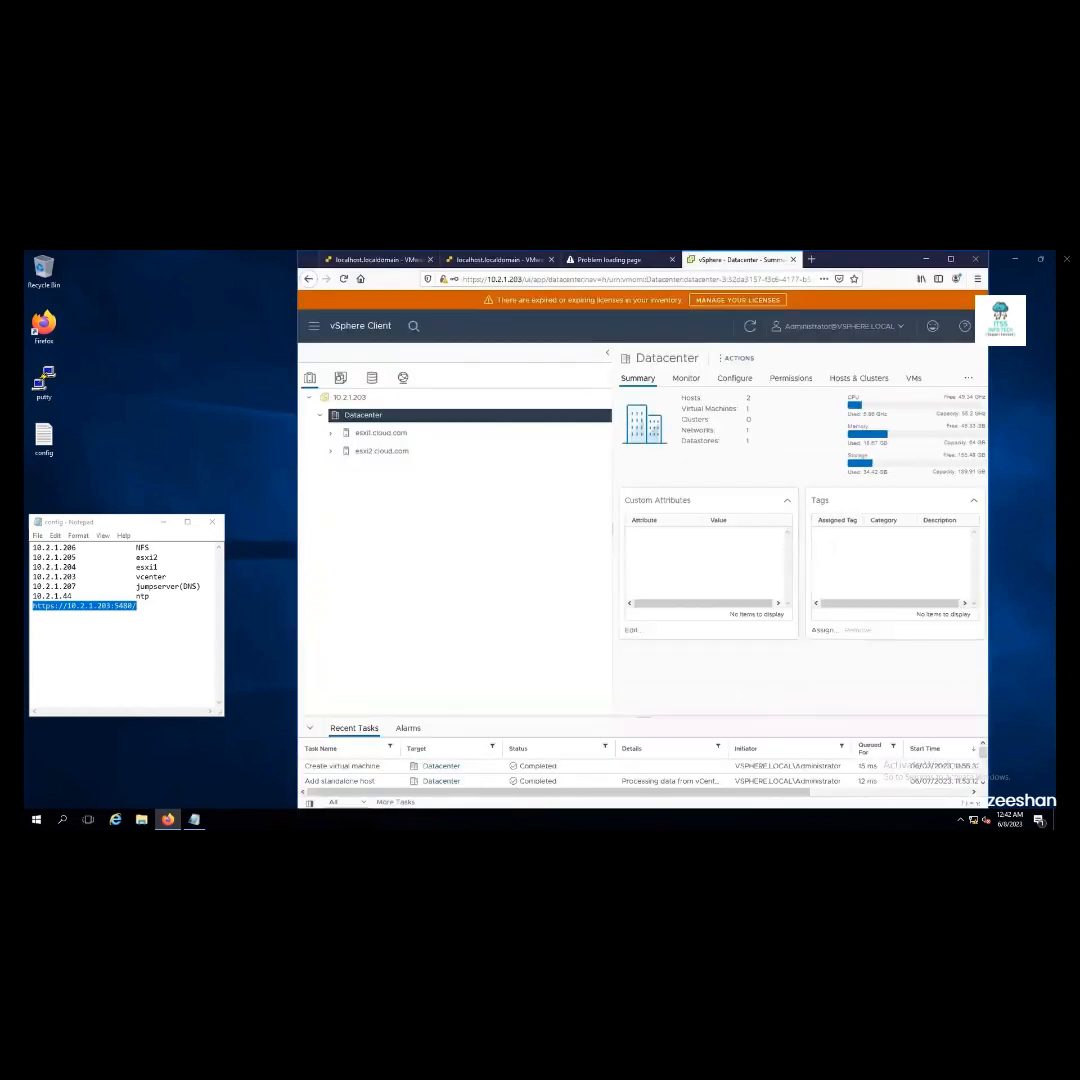
Power on CentOS1 under esxi2.cloud.com and launch its web console, allowing 10.2.1.203 pop-ups
click(331, 451)
click(380, 470)
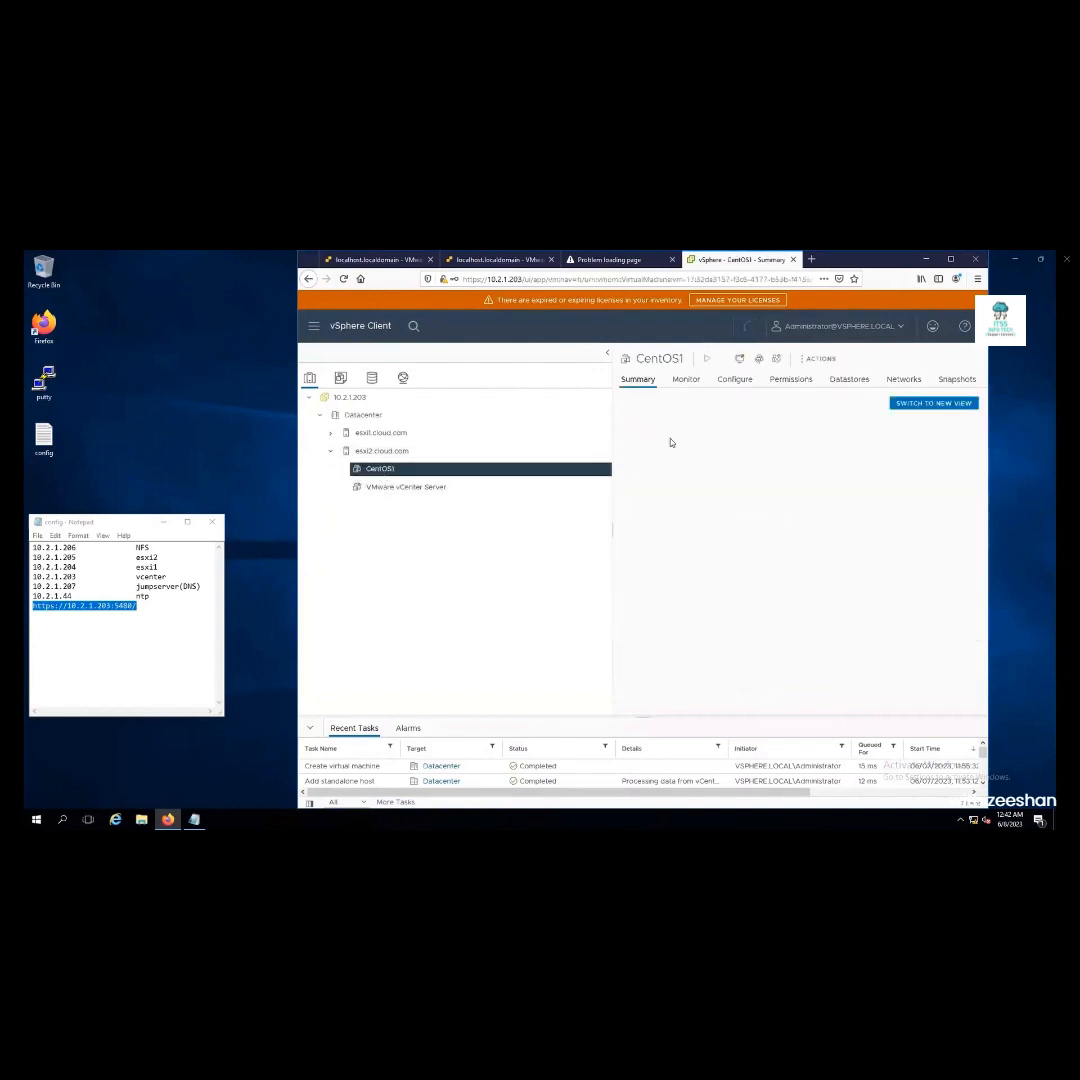
click(707, 361)
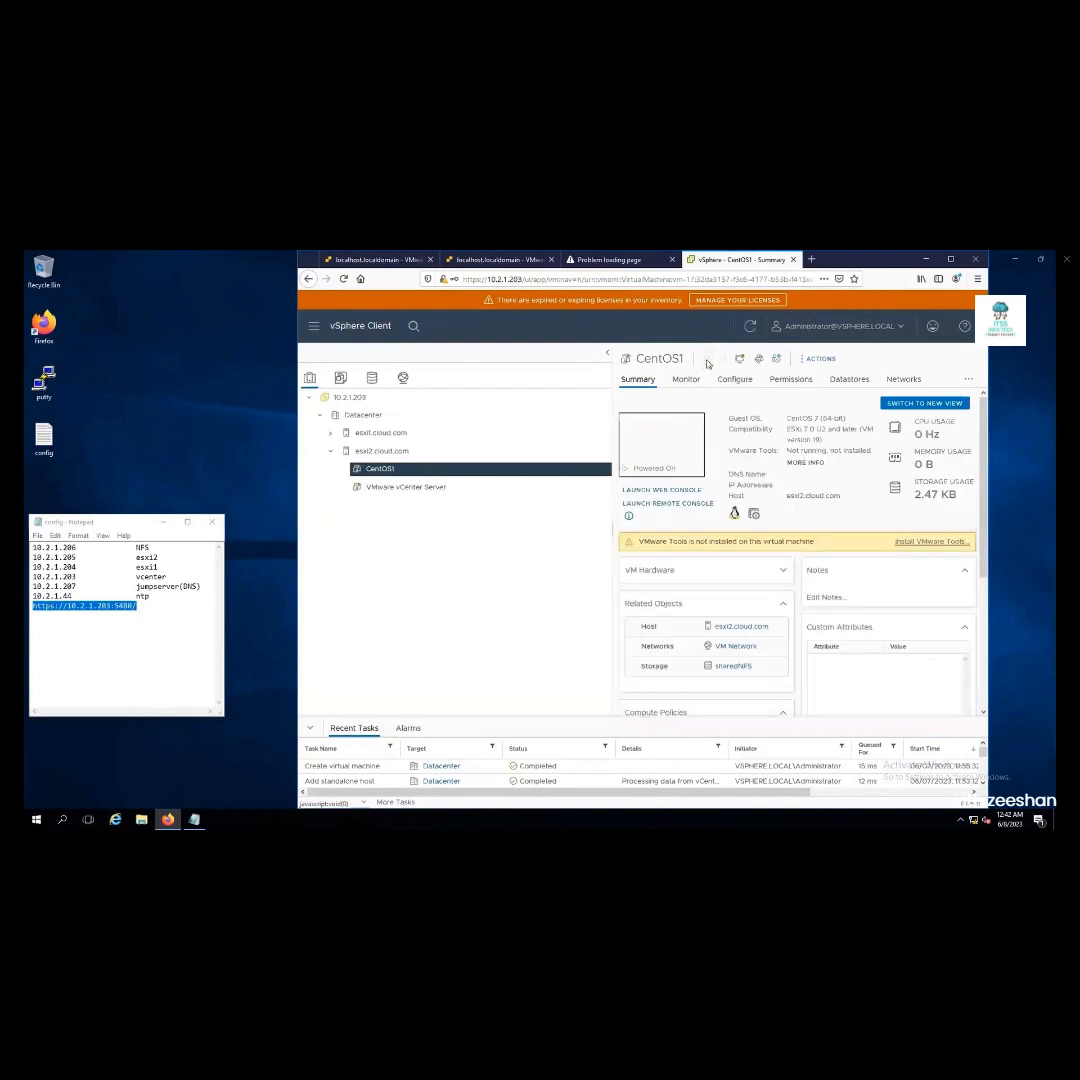
click(657, 437)
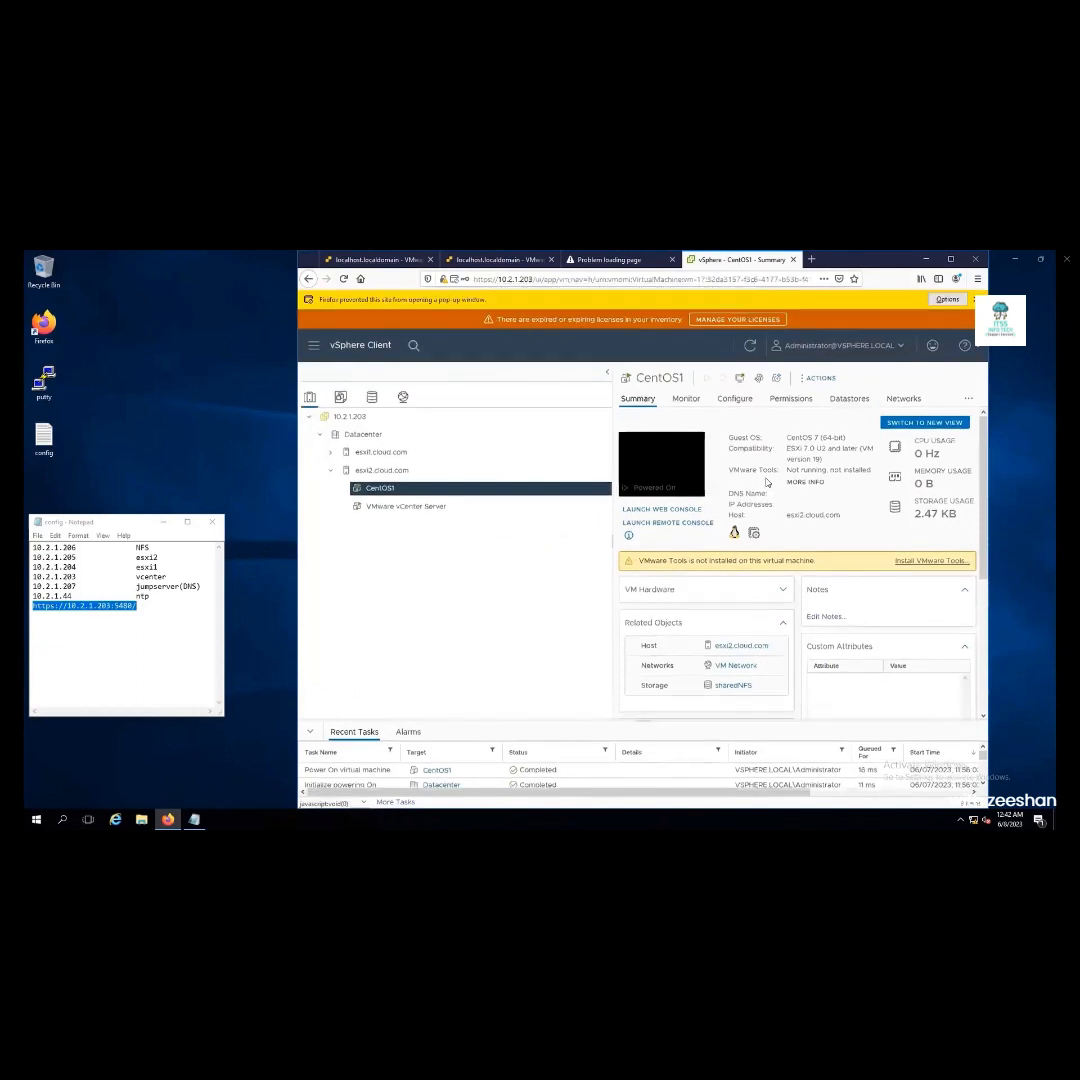
click(945, 299)
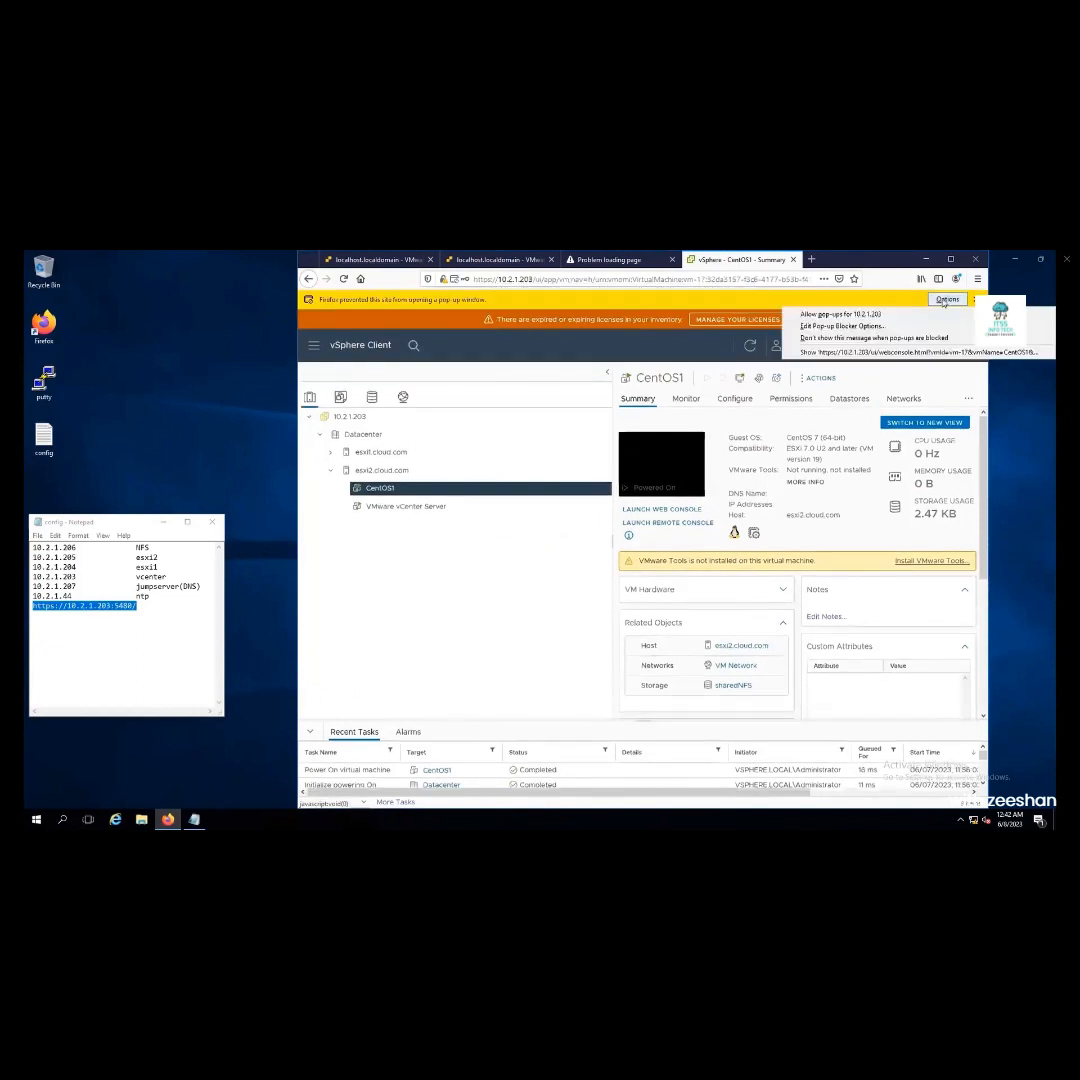
click(930, 315)
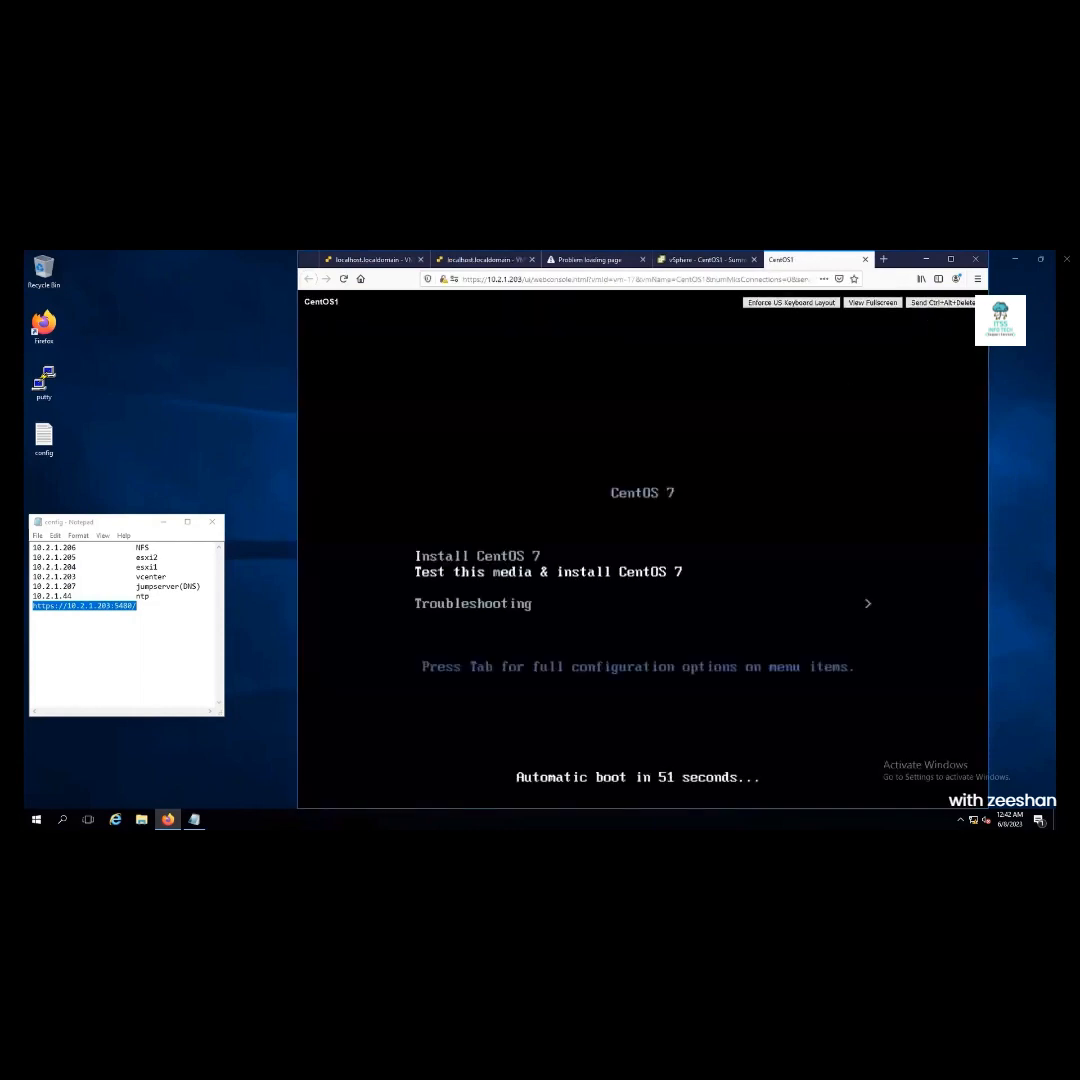
Start the Install CentOS 7 option on CentOS1's console, then open esxi1.cloud.com's configuration in vSphere
key(Up)
key(Return)
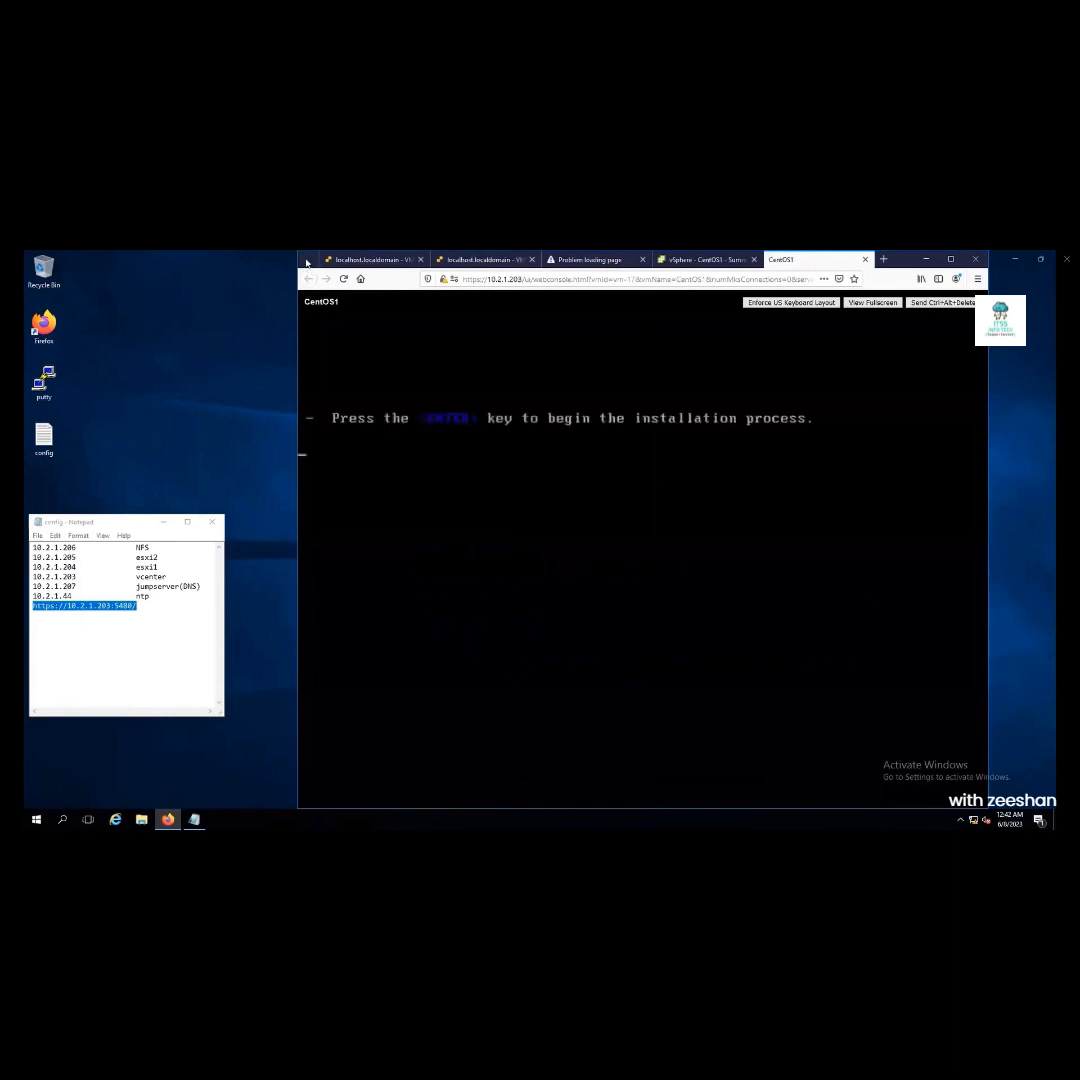
drag(168, 307, 167, 330)
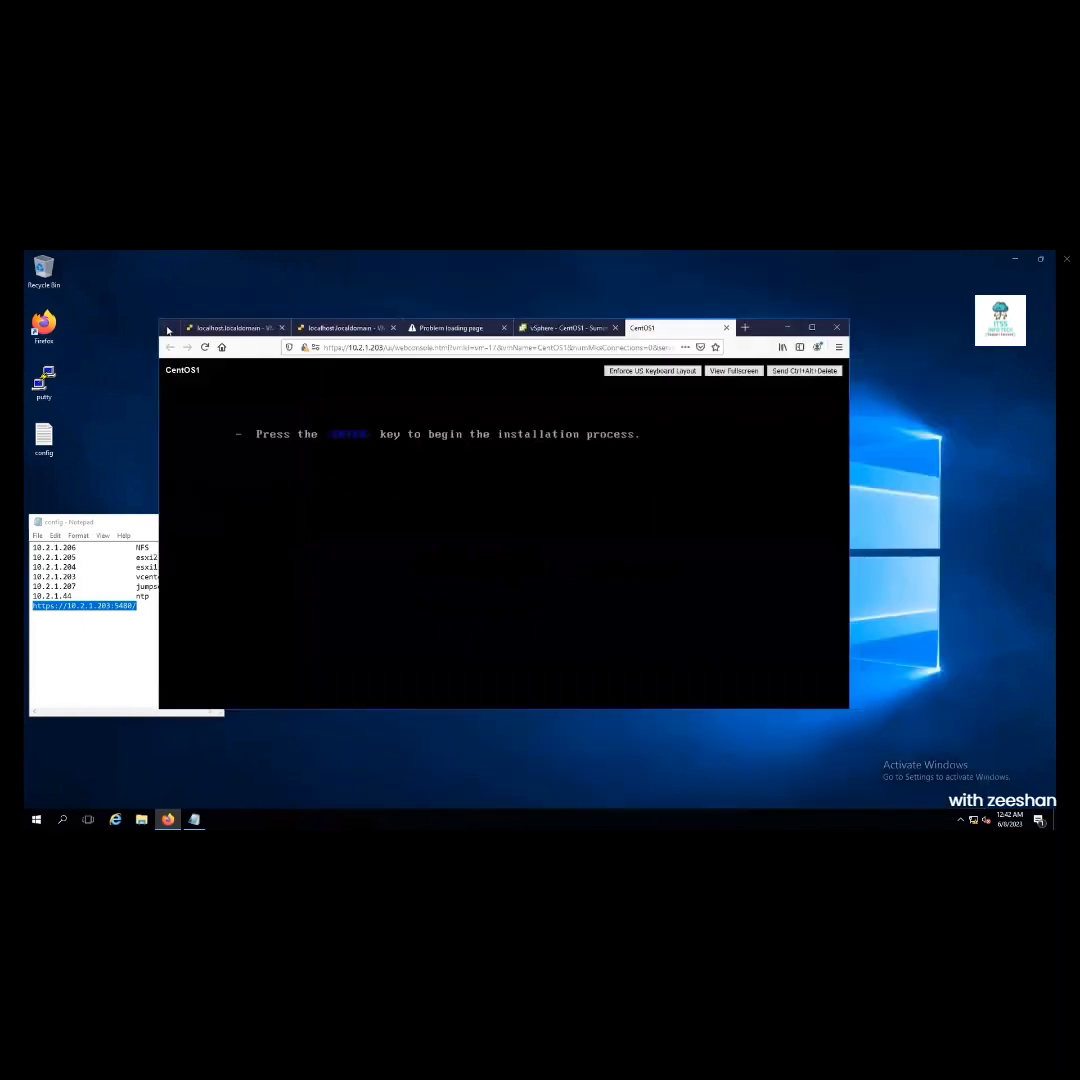
click(565, 327)
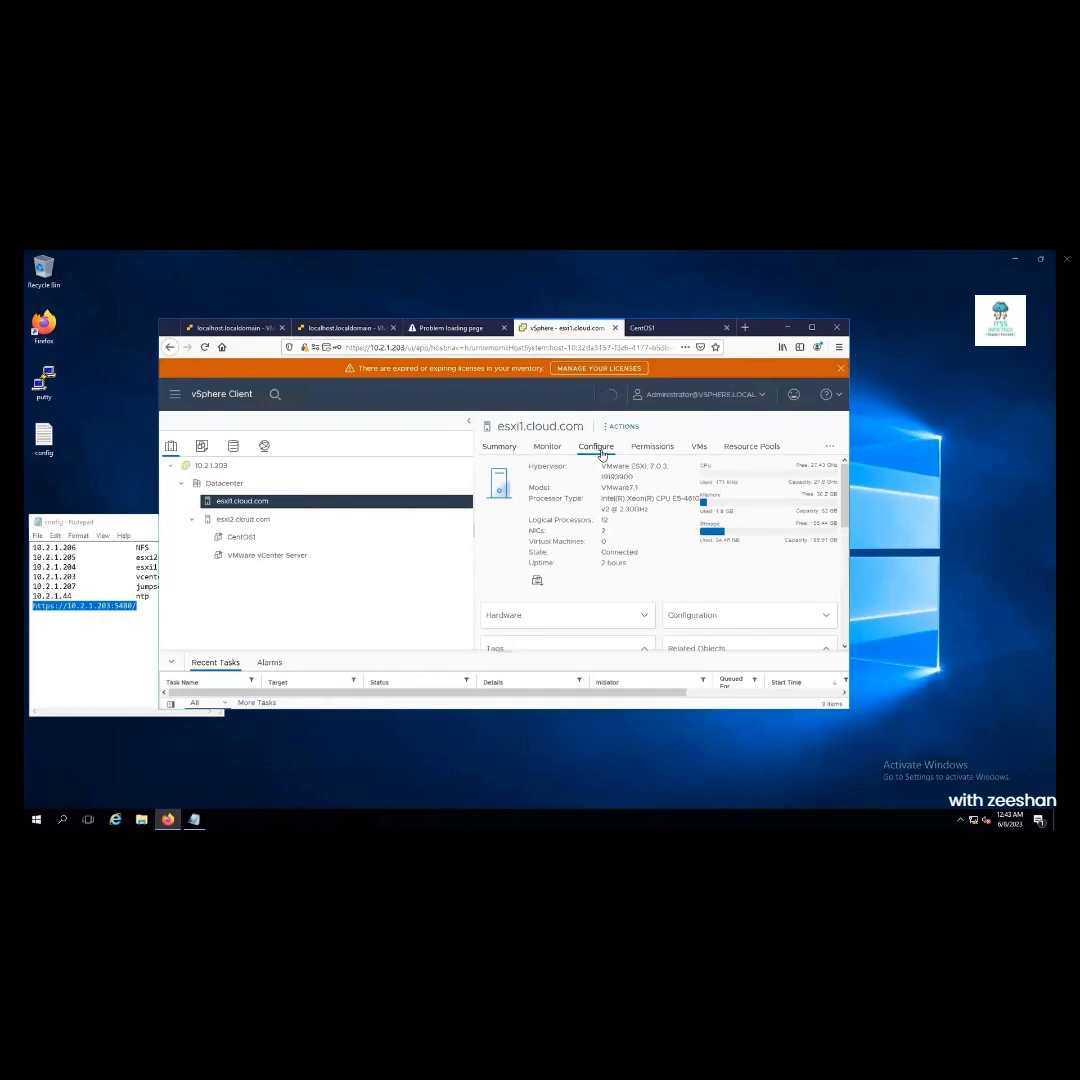
click(598, 447)
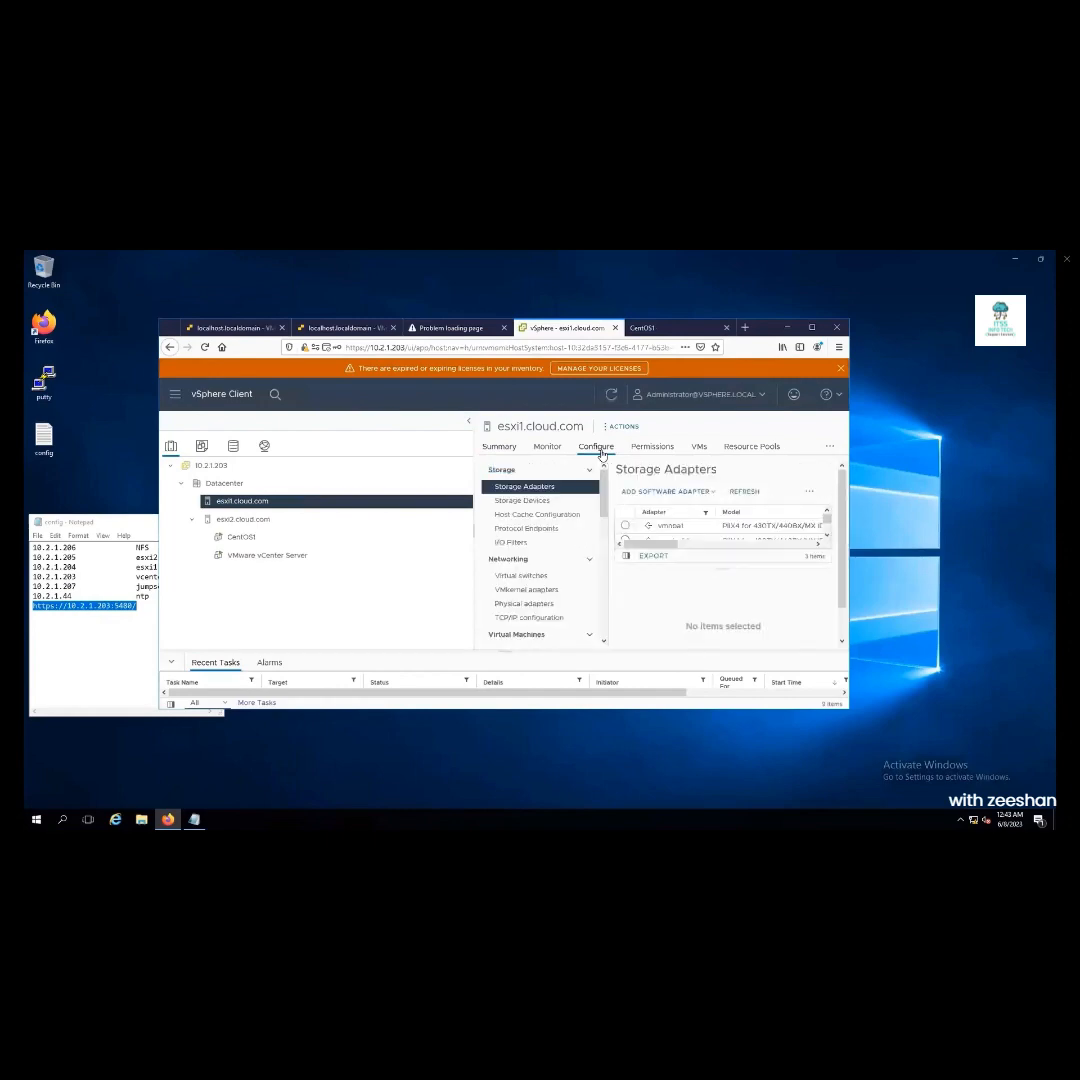
Confirm vMotion is ticked on esxi1's vmk0 VMkernel adapter, then select esxi2.cloud.com
click(530, 590)
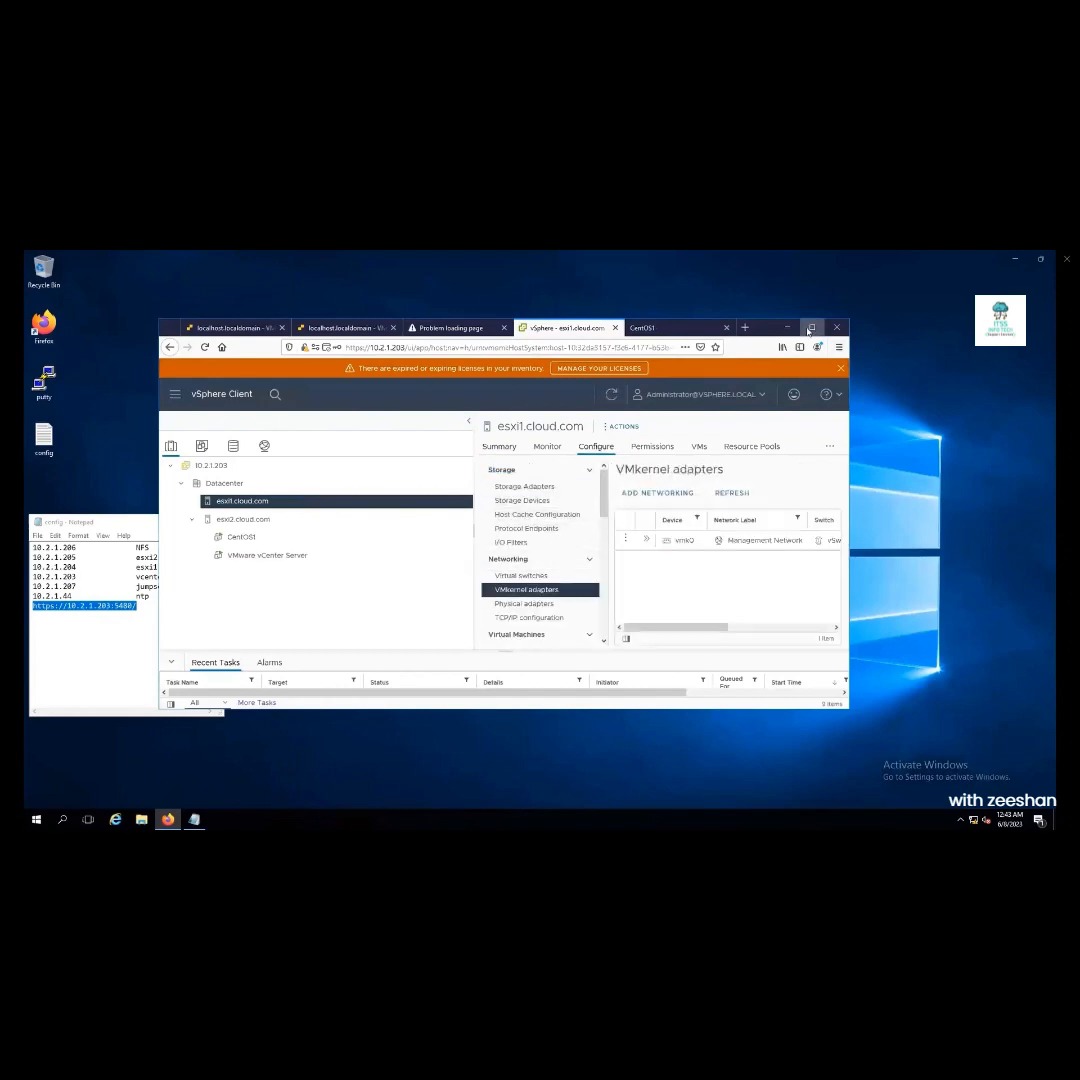
key(super+Up)
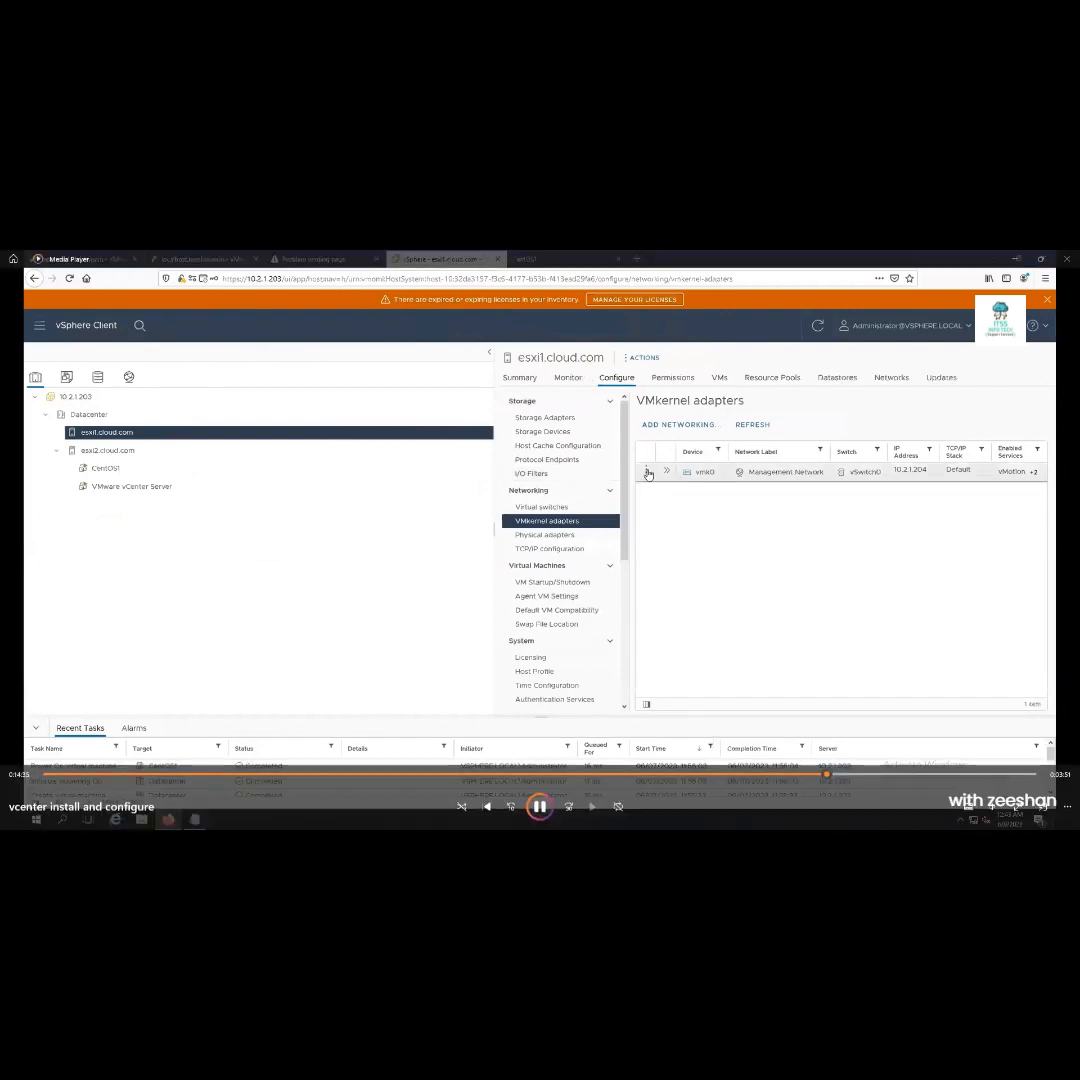
click(676, 469)
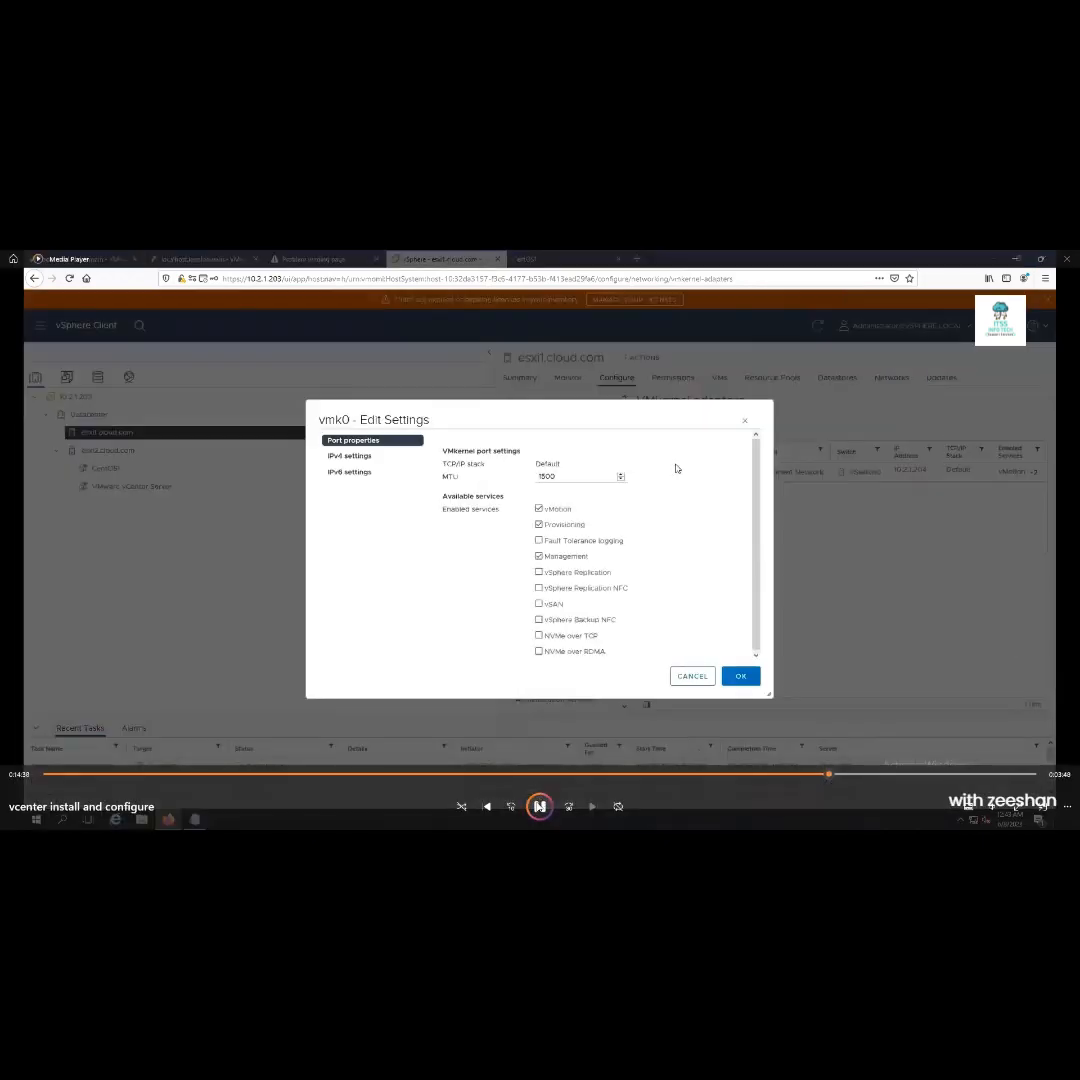
click(540, 804)
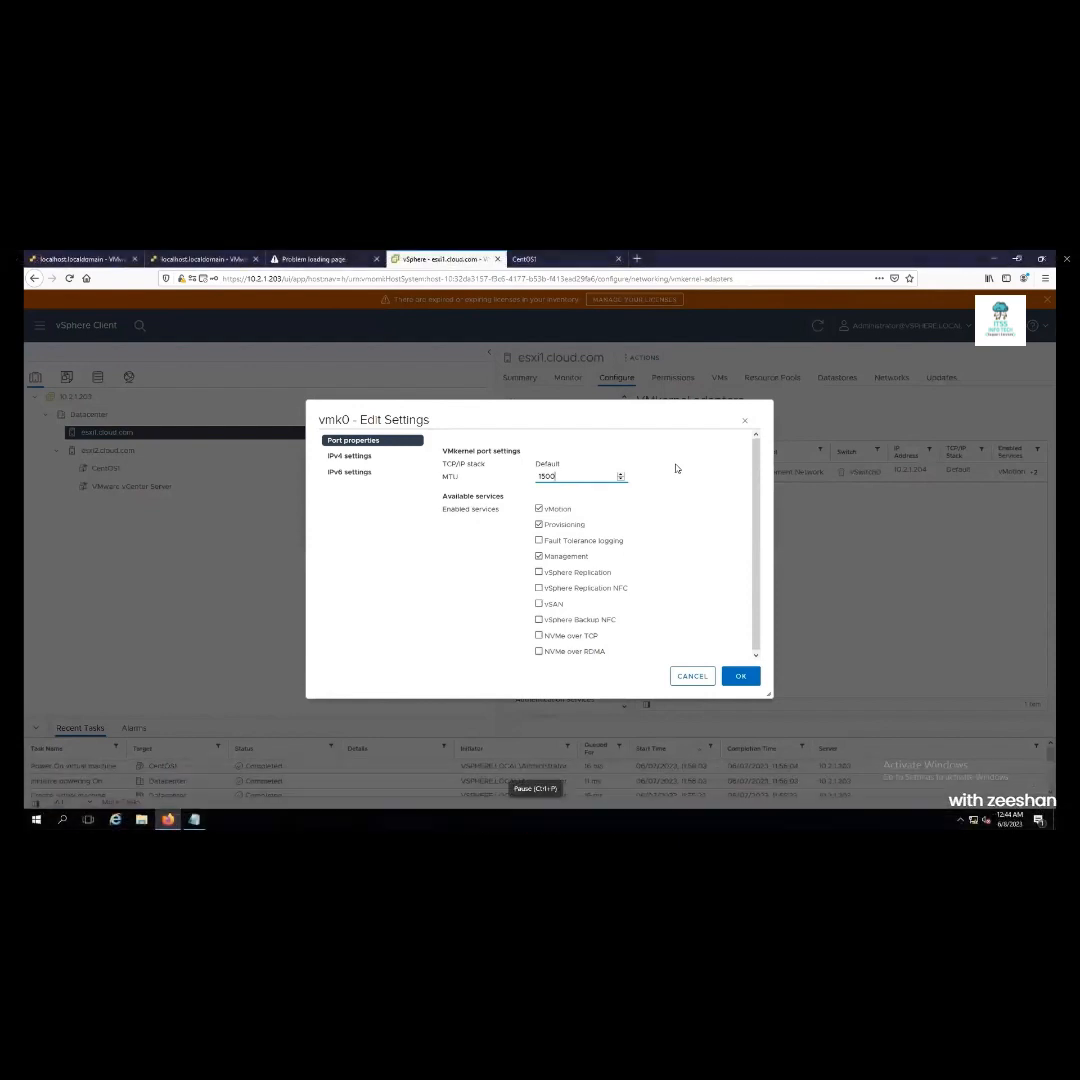
click(741, 676)
click(110, 451)
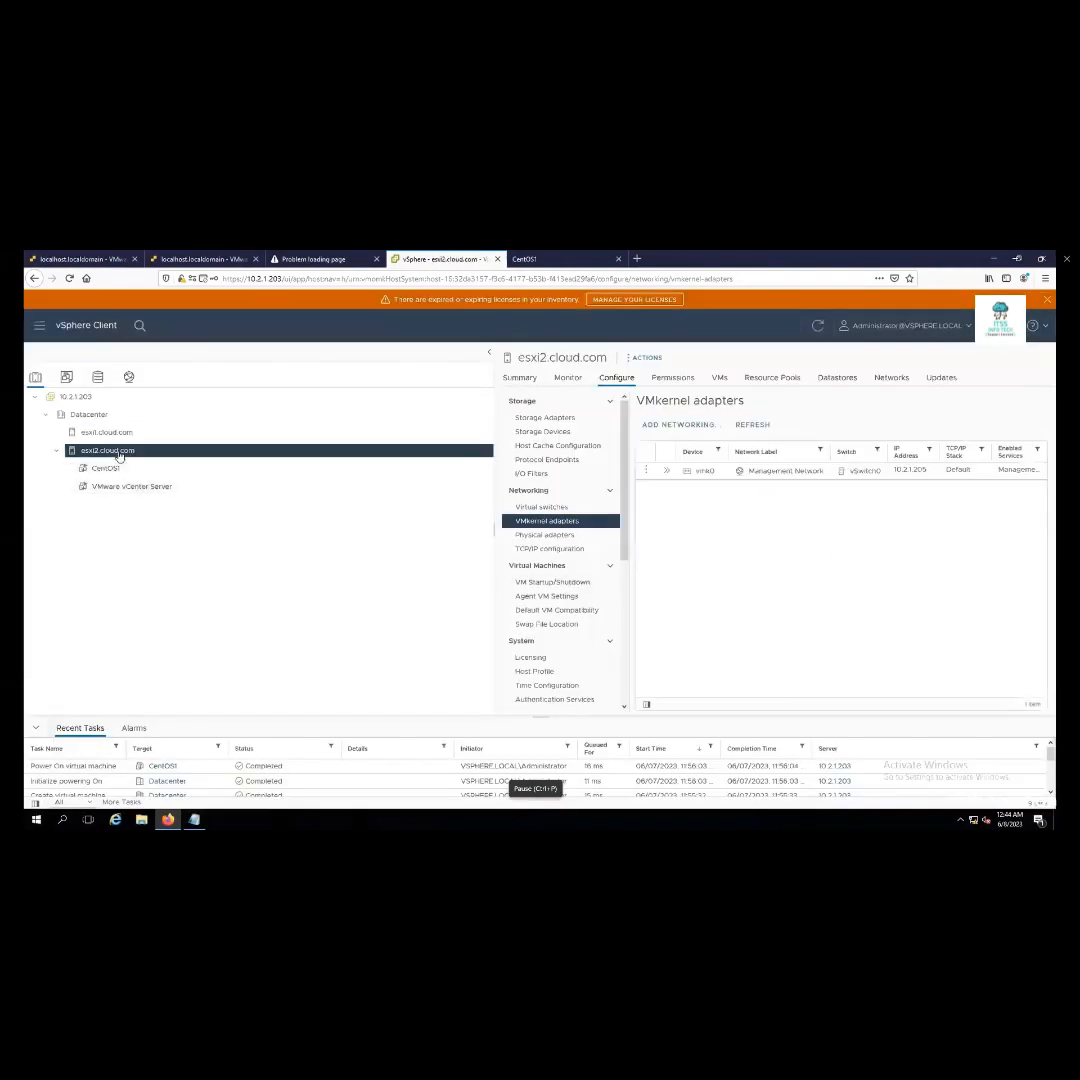
Apply esxi2's vmk0 adapter settings, then open the summary of CentOS1 on esxi2.cloud.com
click(646, 470)
click(670, 465)
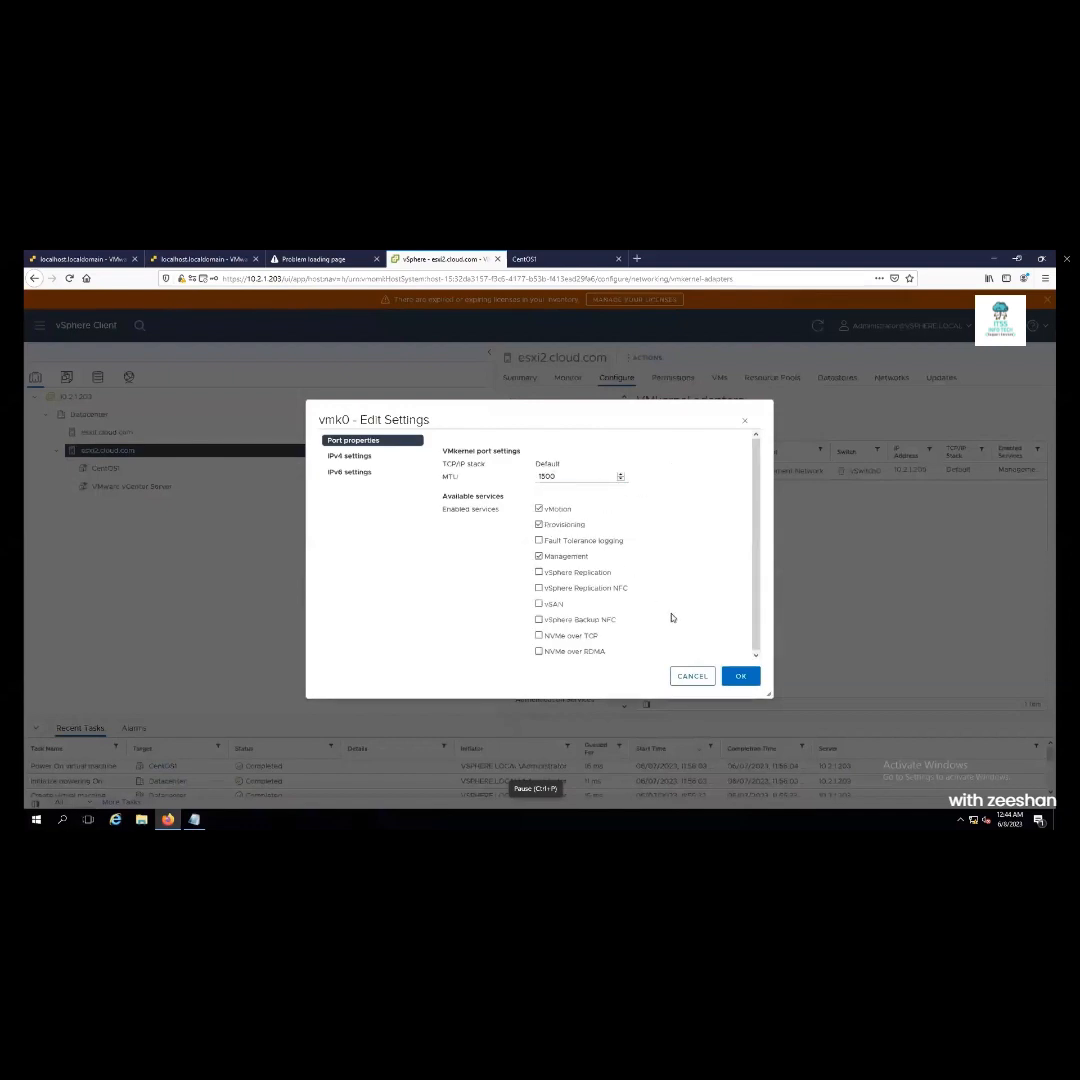
click(741, 677)
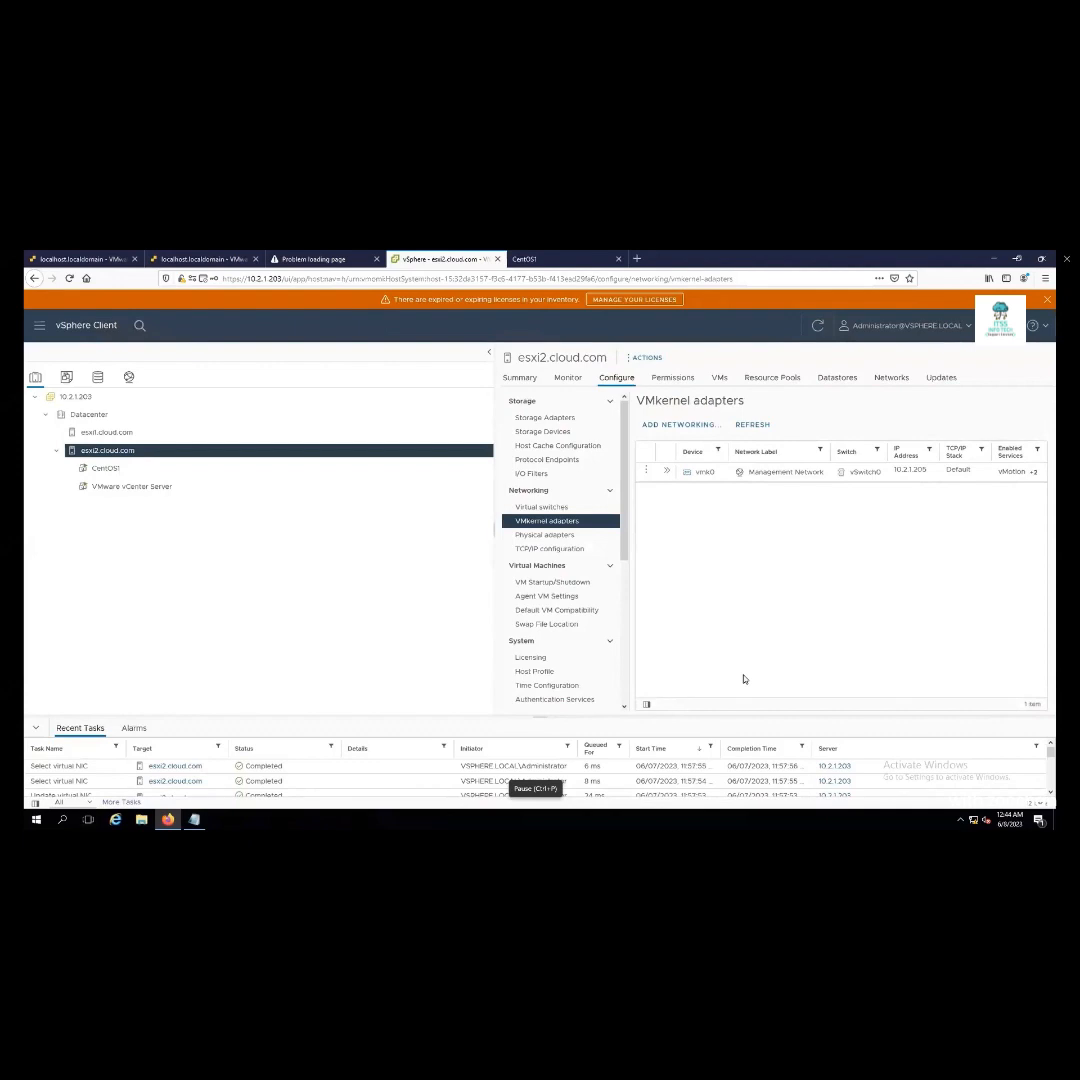
click(108, 470)
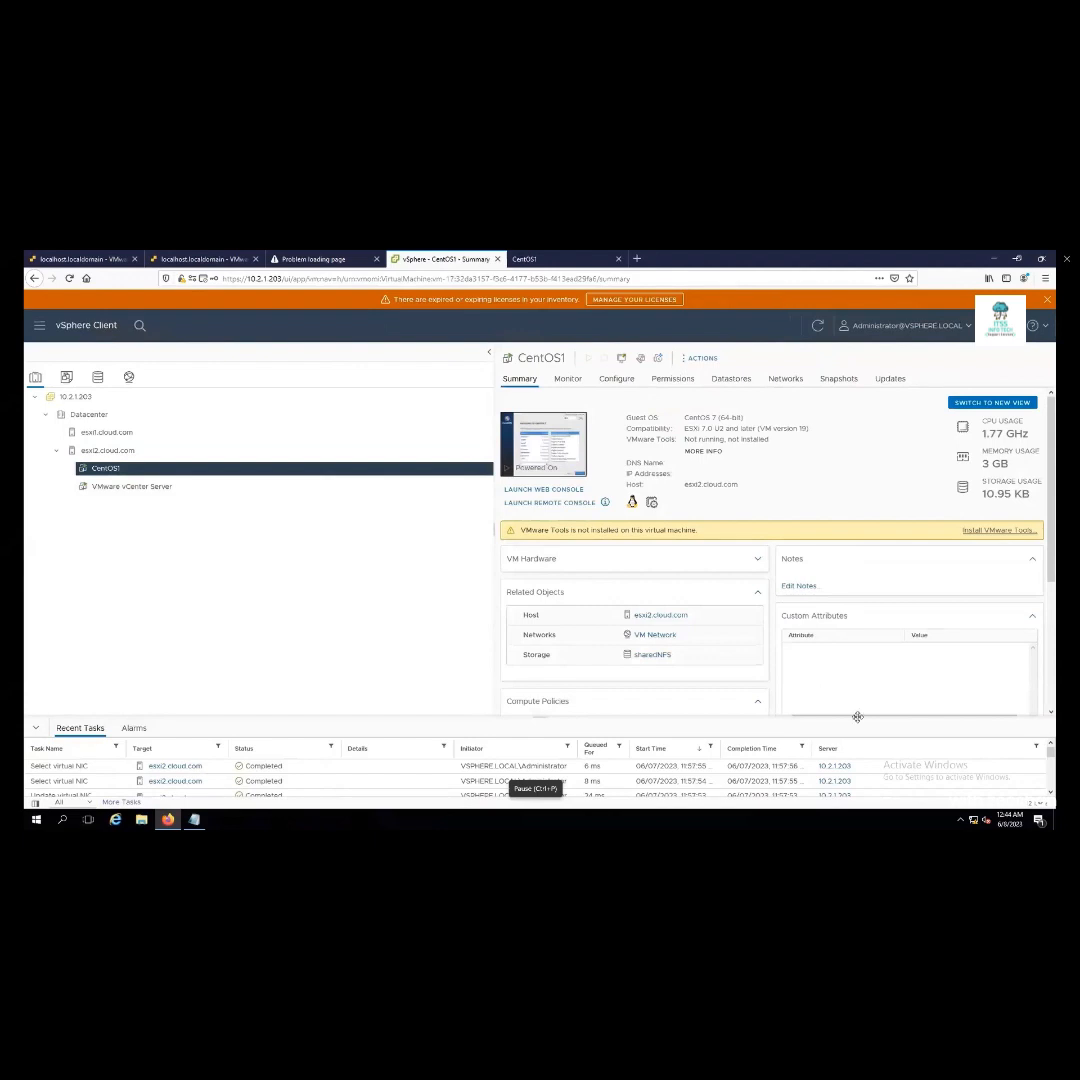
Reboot CentOS1 from its web console once the CentOS 7 installation has completed
click(579, 262)
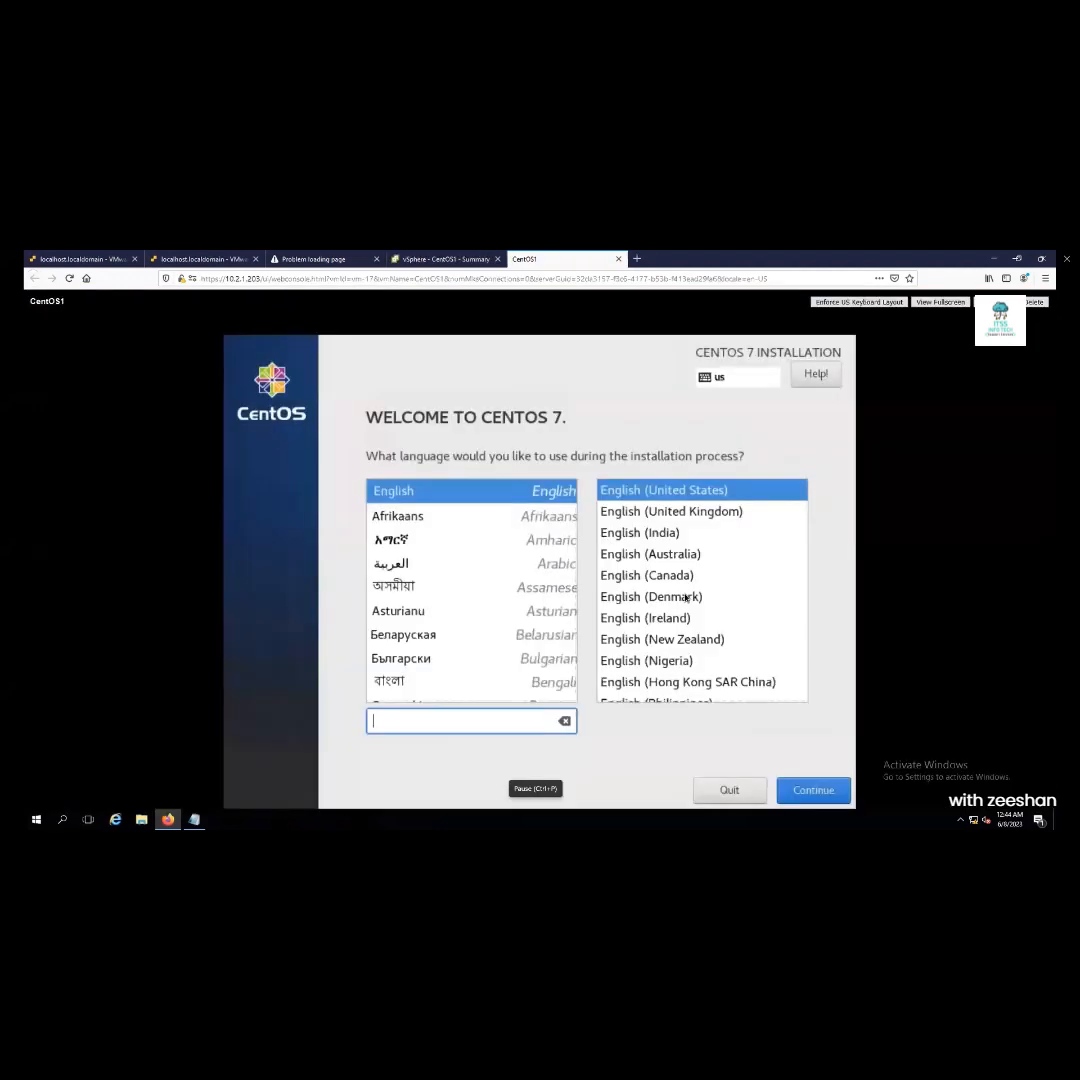
click(816, 796)
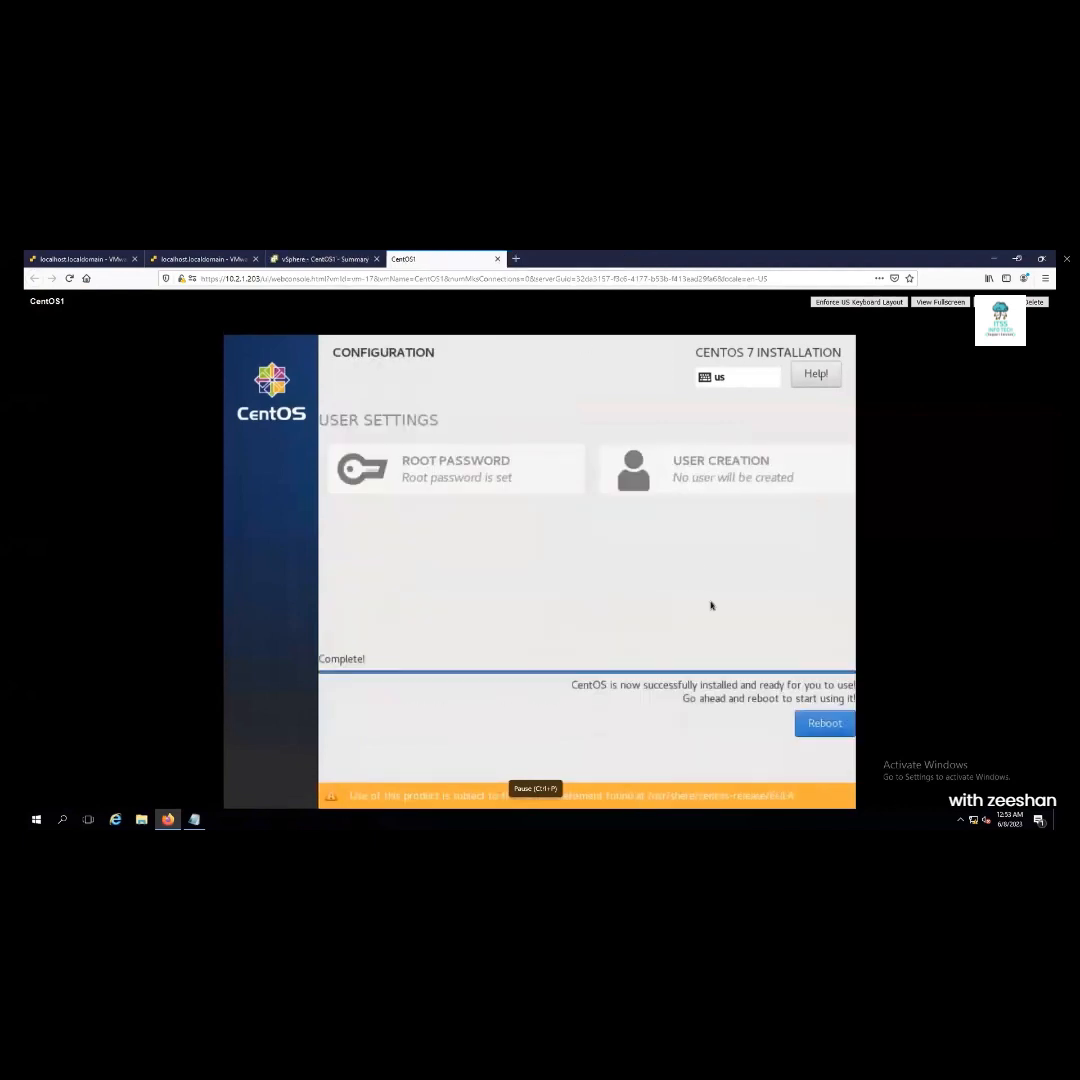
click(825, 722)
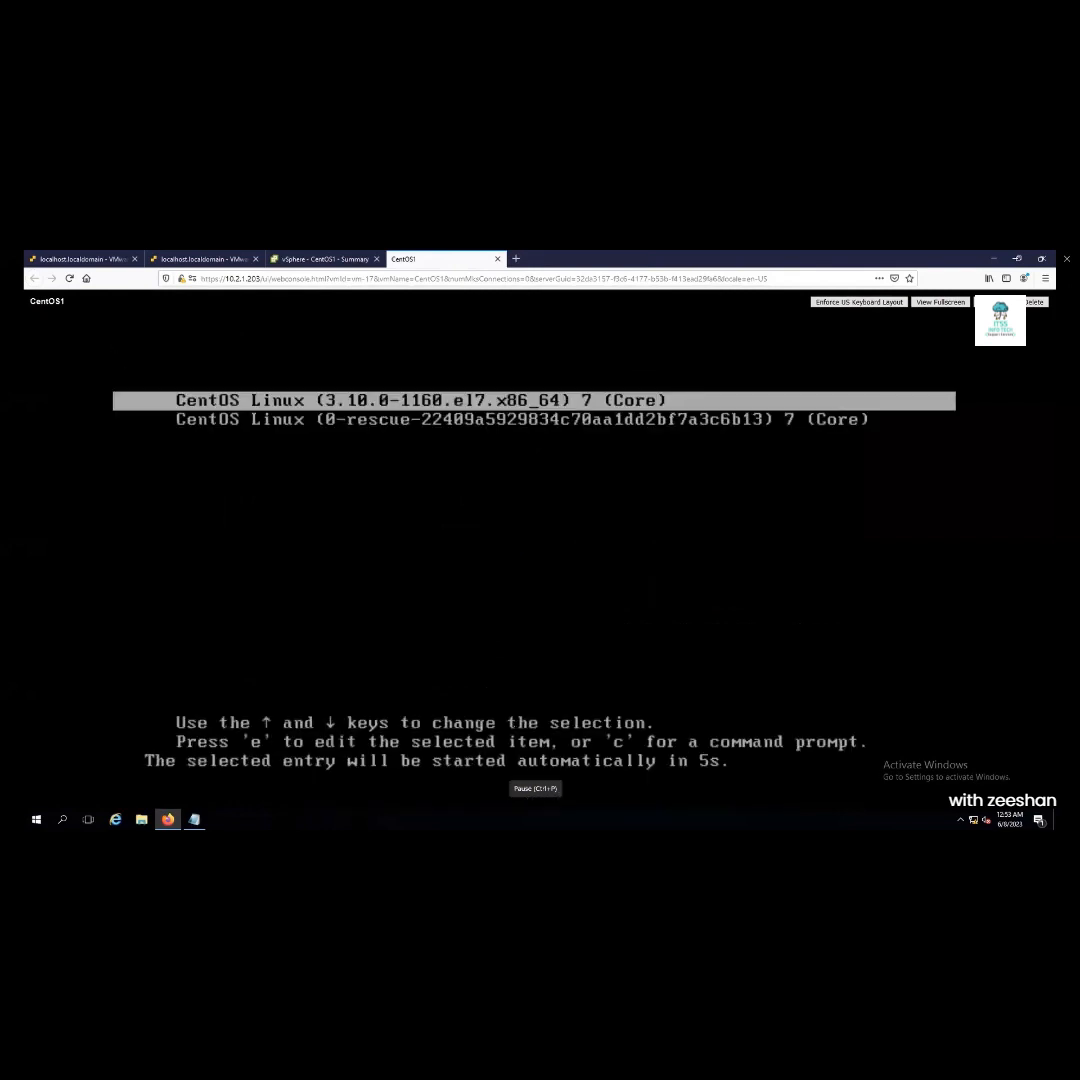
Boot the installed CentOS kernel from GRUB and enter root at the localhost login prompt
key(Return)
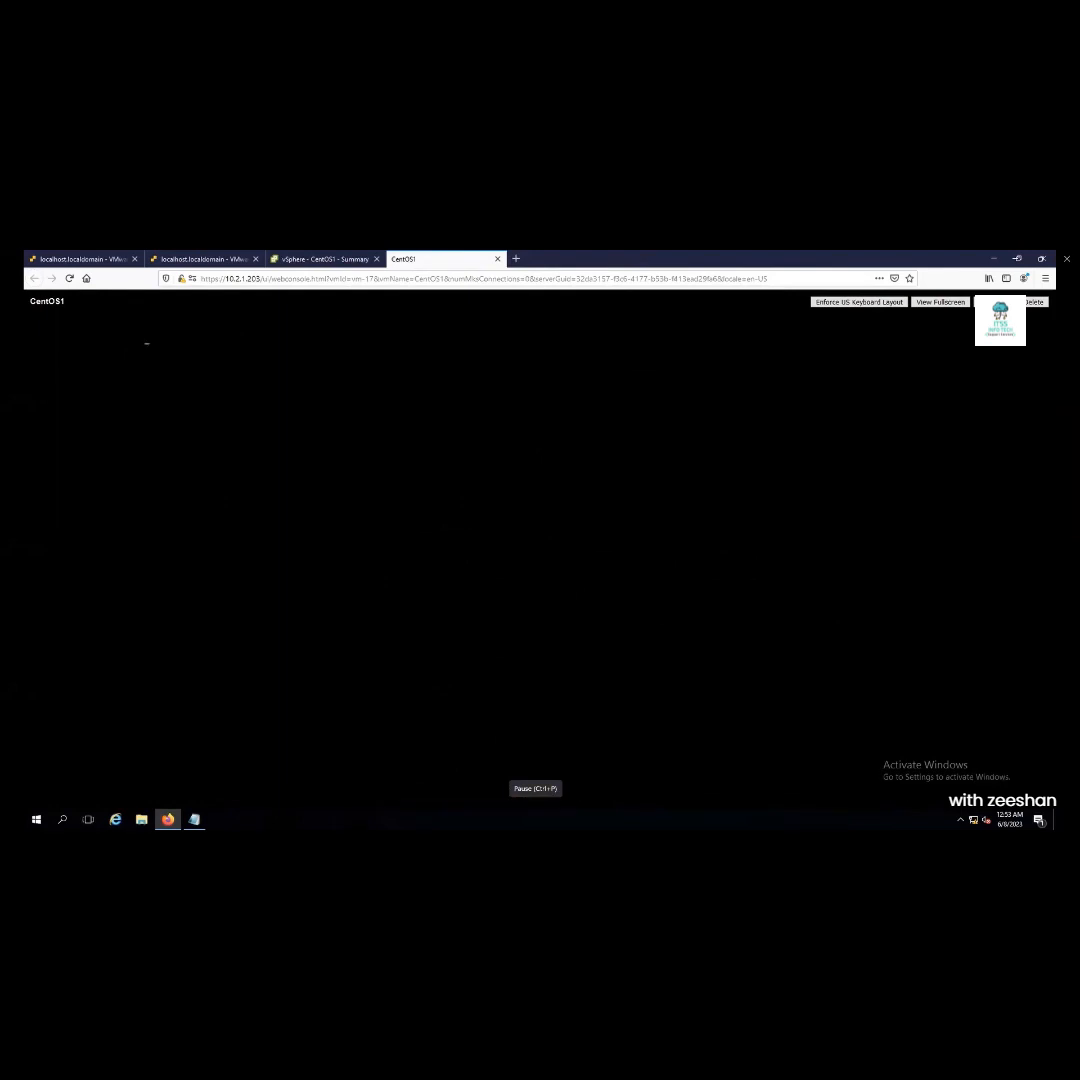
text(root)
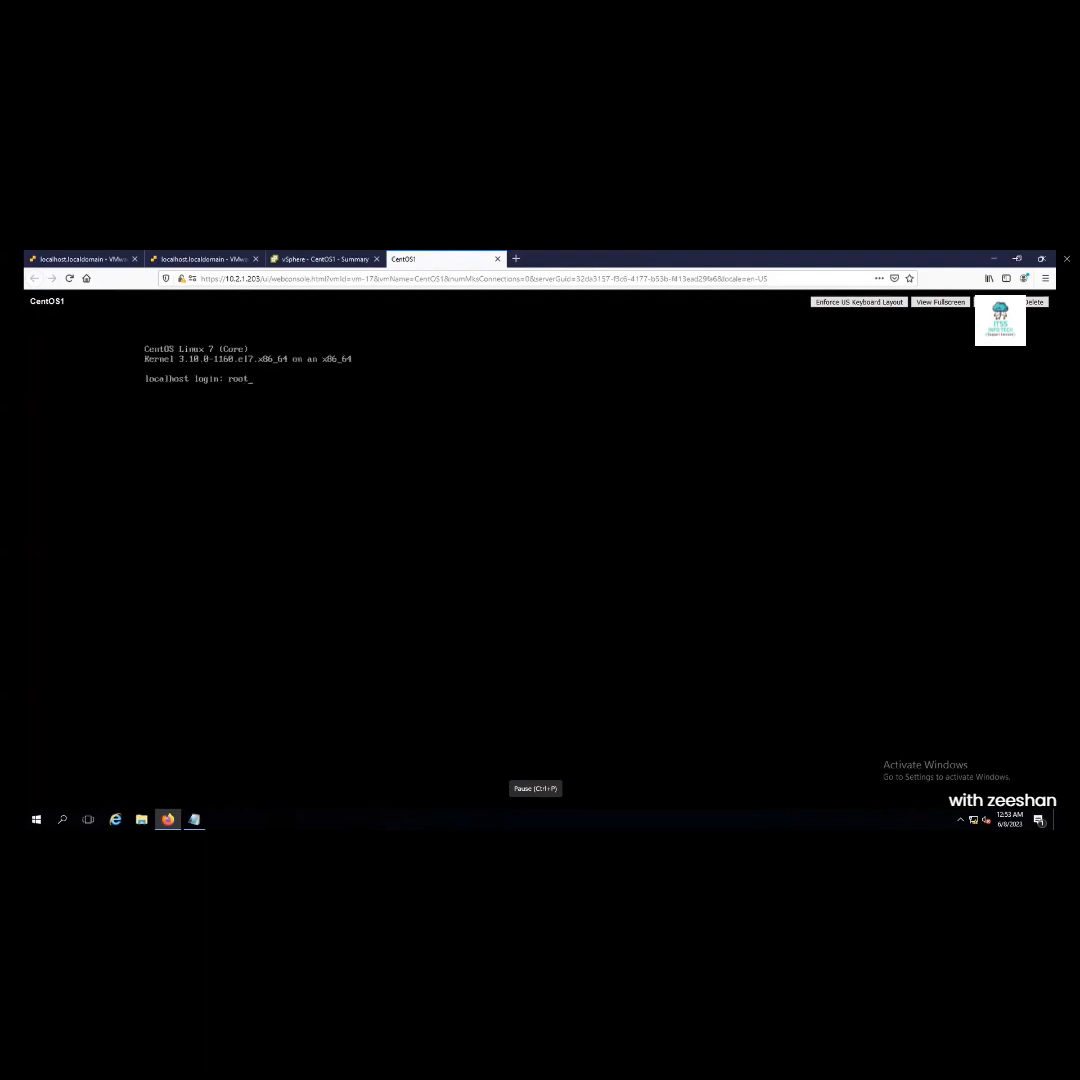
key(Return)
Log in, launch nmtui and switch ens192's IPv4 configuration method to Manual
key(Return)
text(nmtui)
key(Return)
key(Return)
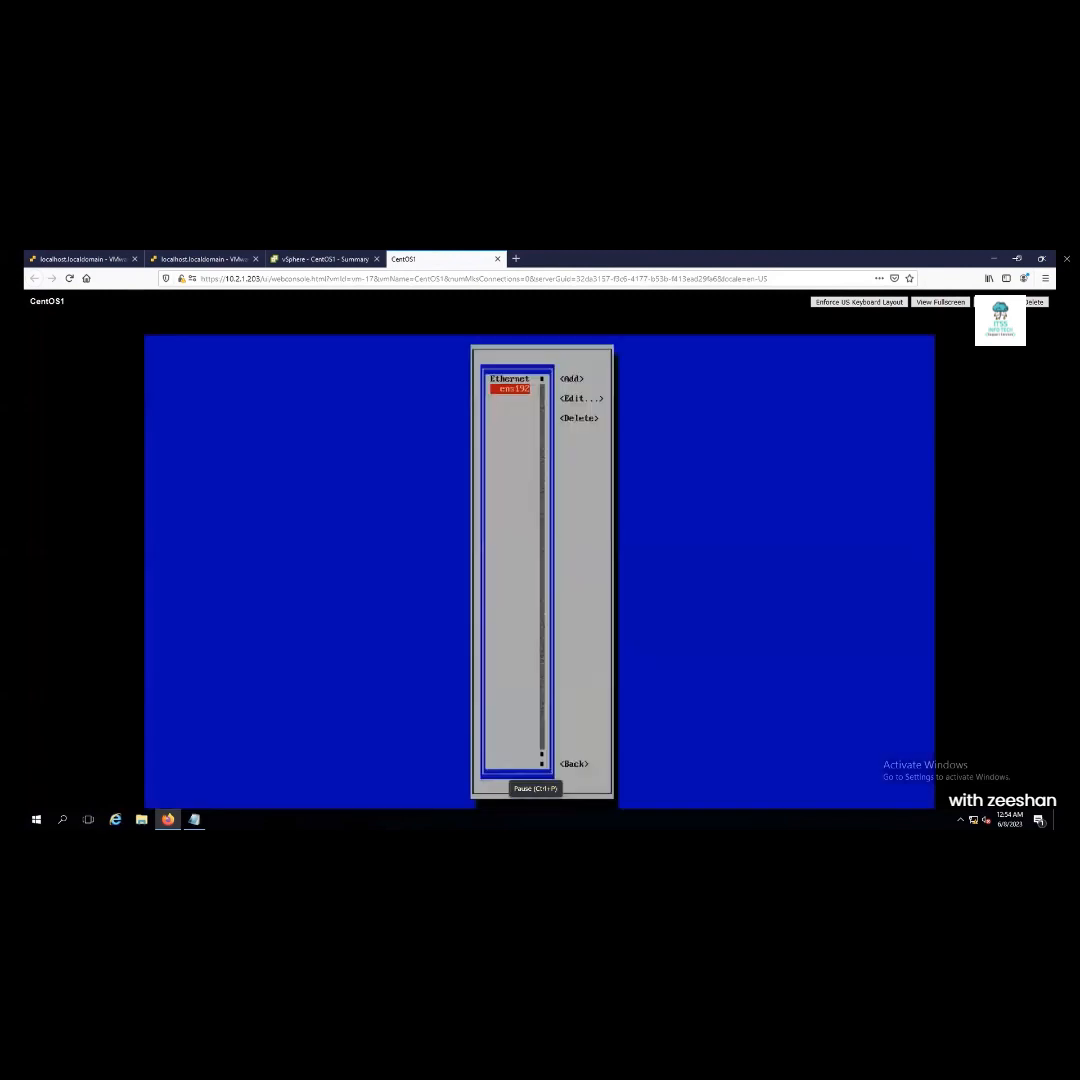
key(Tab)
key(Tab)
key(Return)
key(Tab)
key(Tab)
key(Tab)
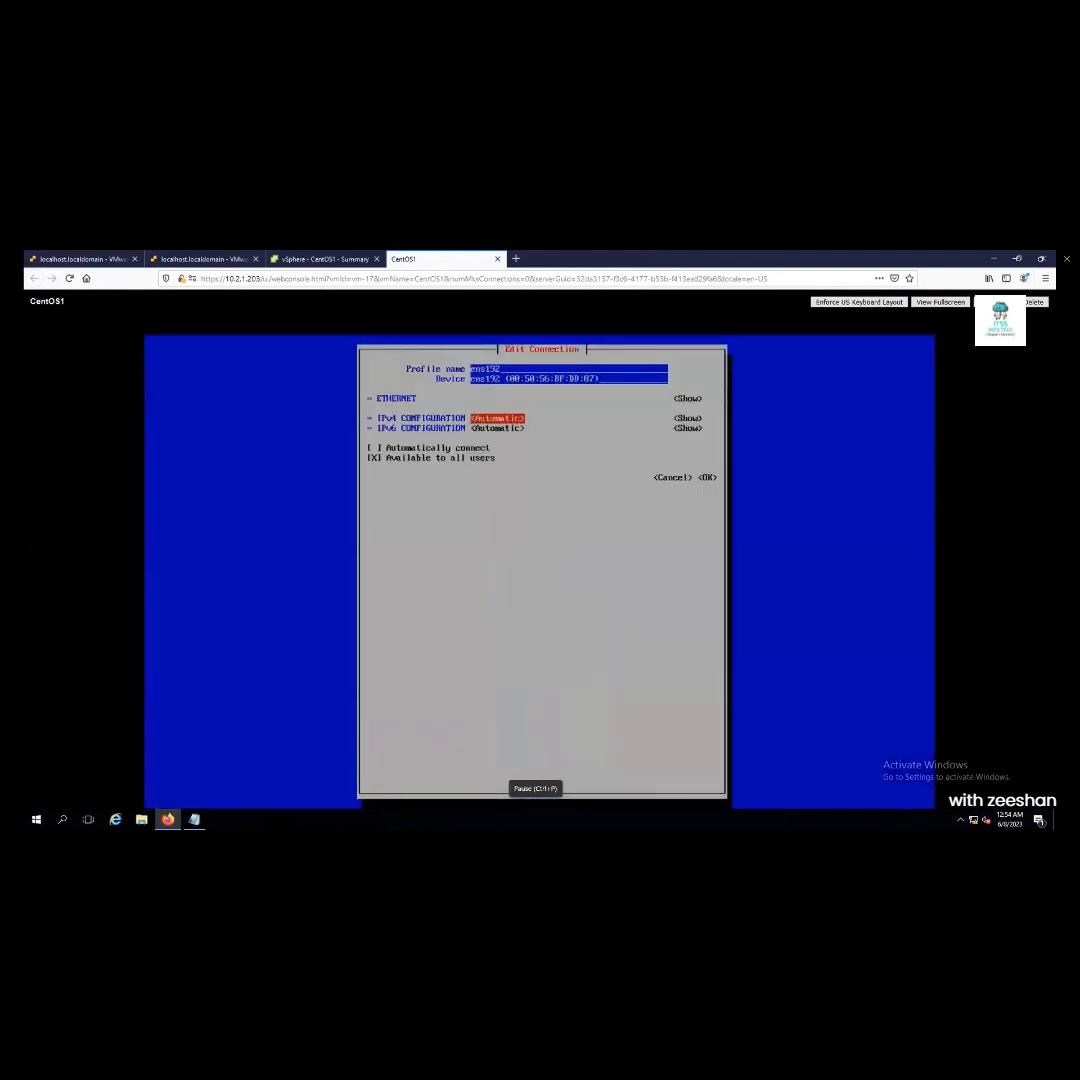
key(Return)
key(Down)
key(Down)
key(Return)
key(Tab)
key(Return)
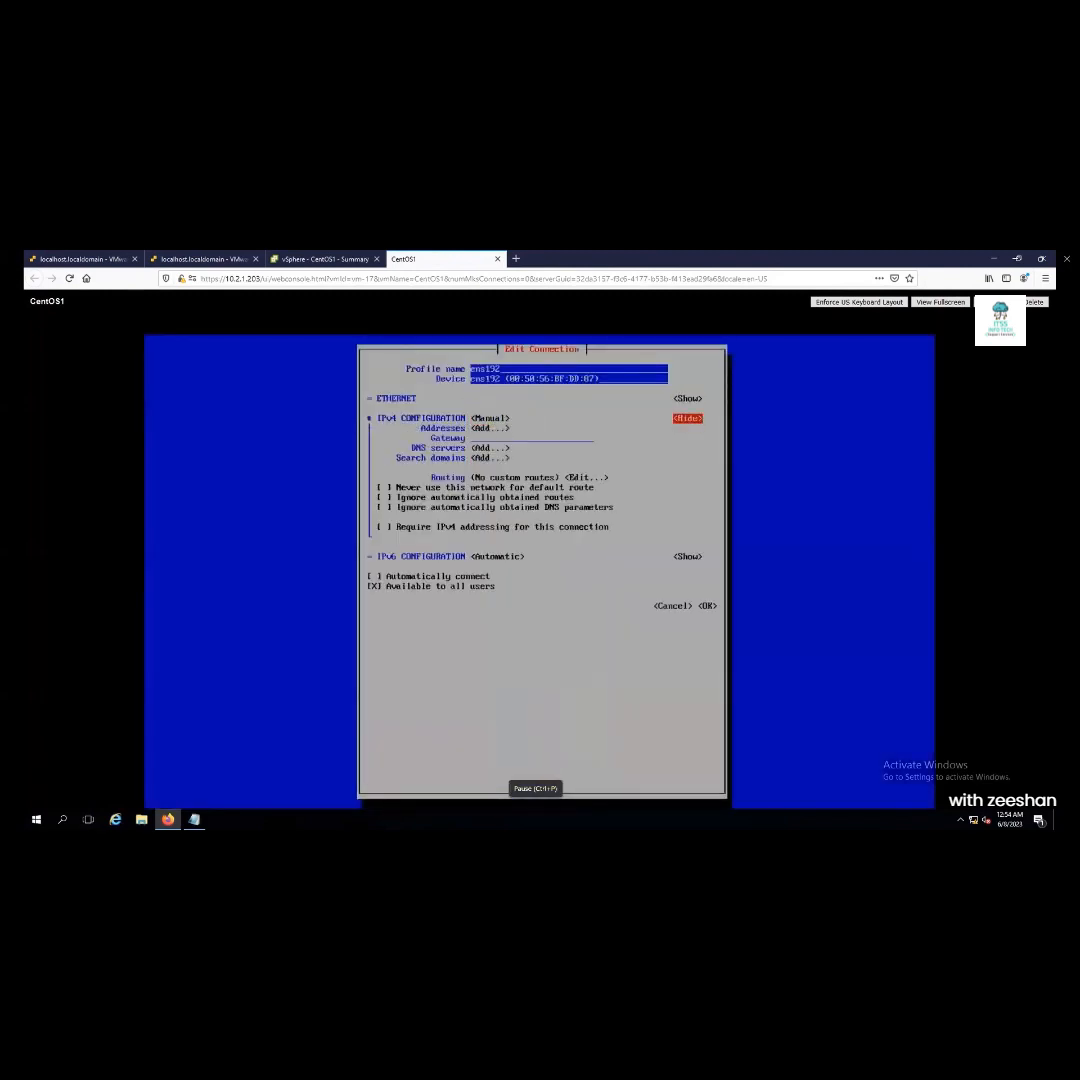
key(Tab)
key(Return)
Give ens192 address 10.2.1.200/24 with gateway 10.2.1.1 and save the connection
text(10.2.1.)
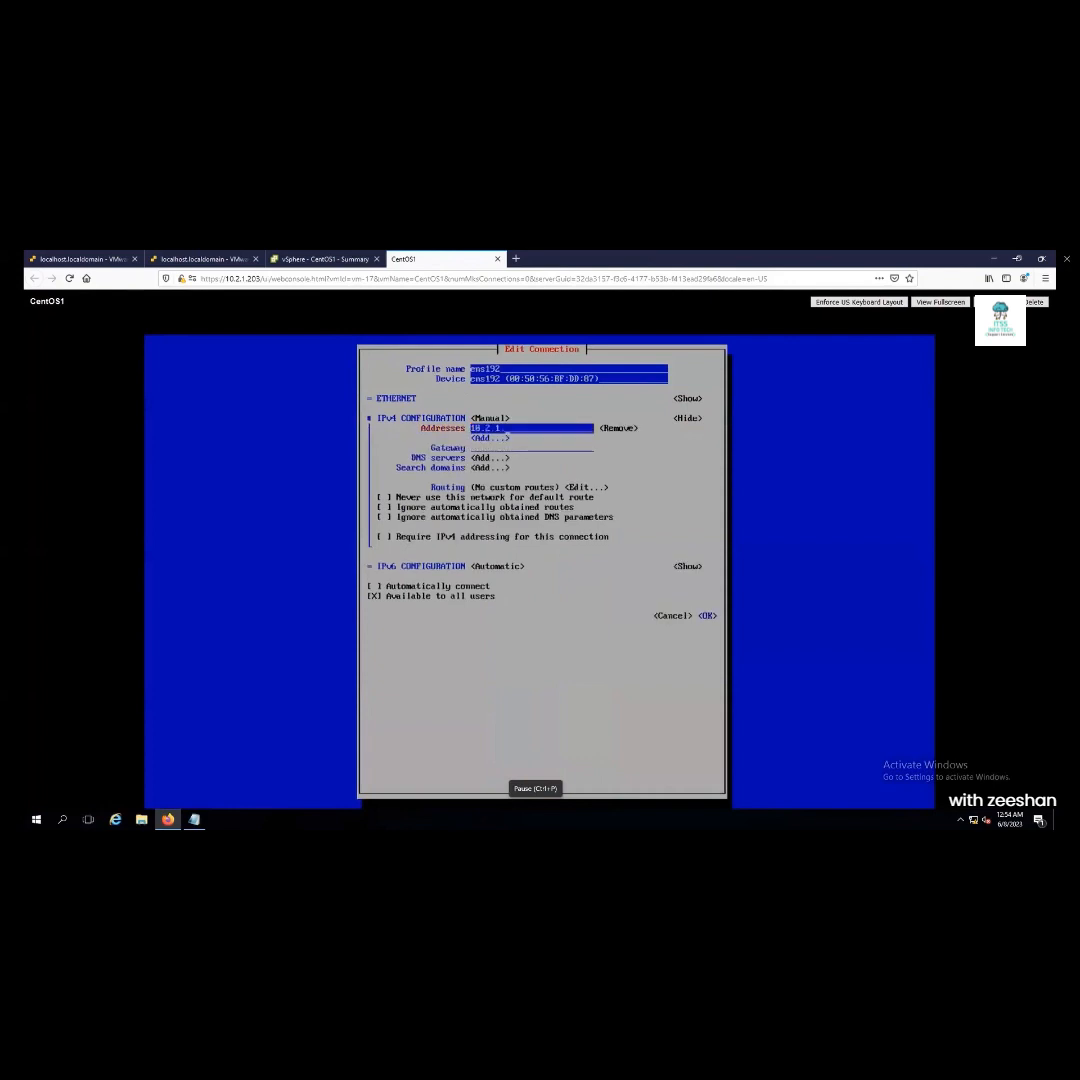
text(200/)
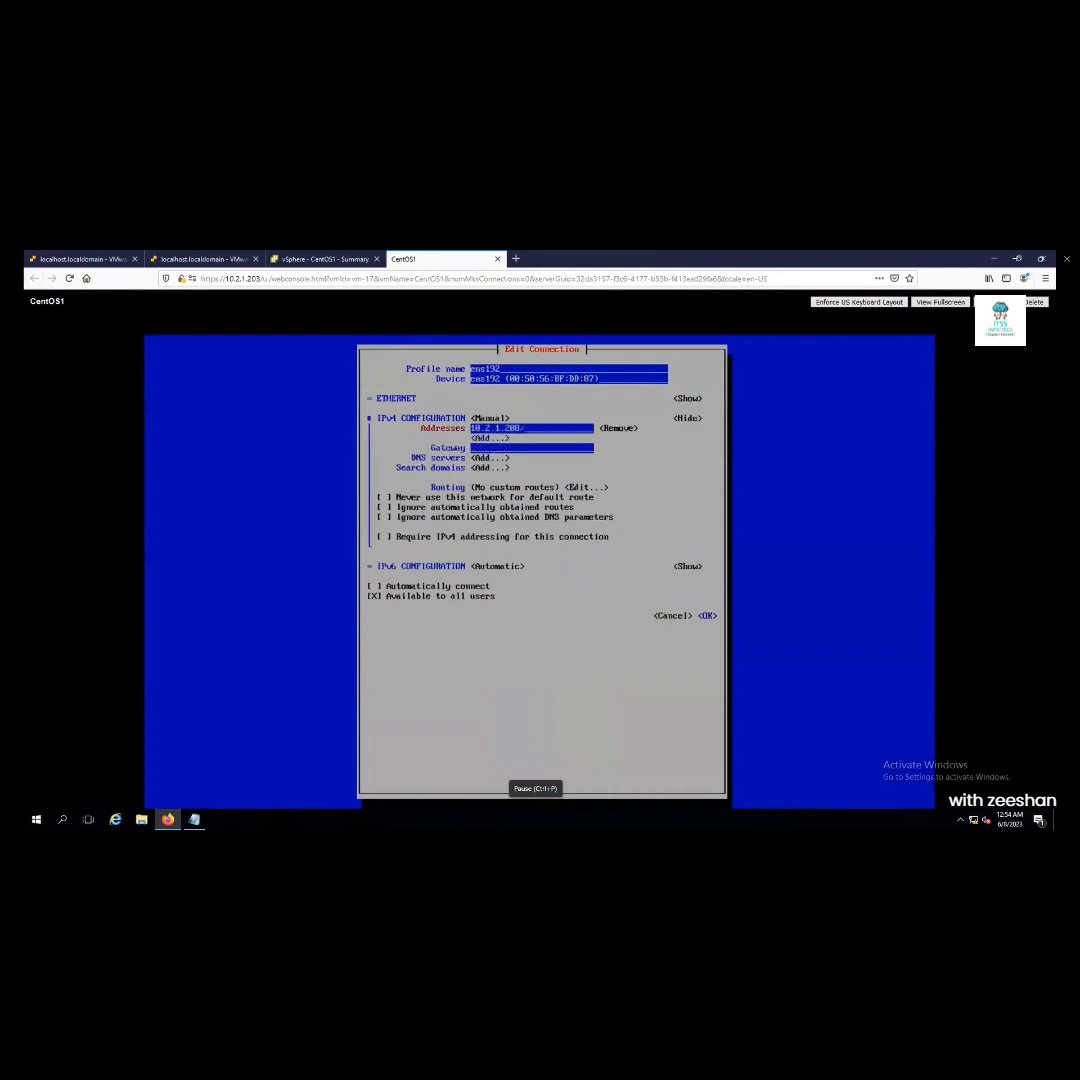
text(24)
key(Tab)
key(Tab)
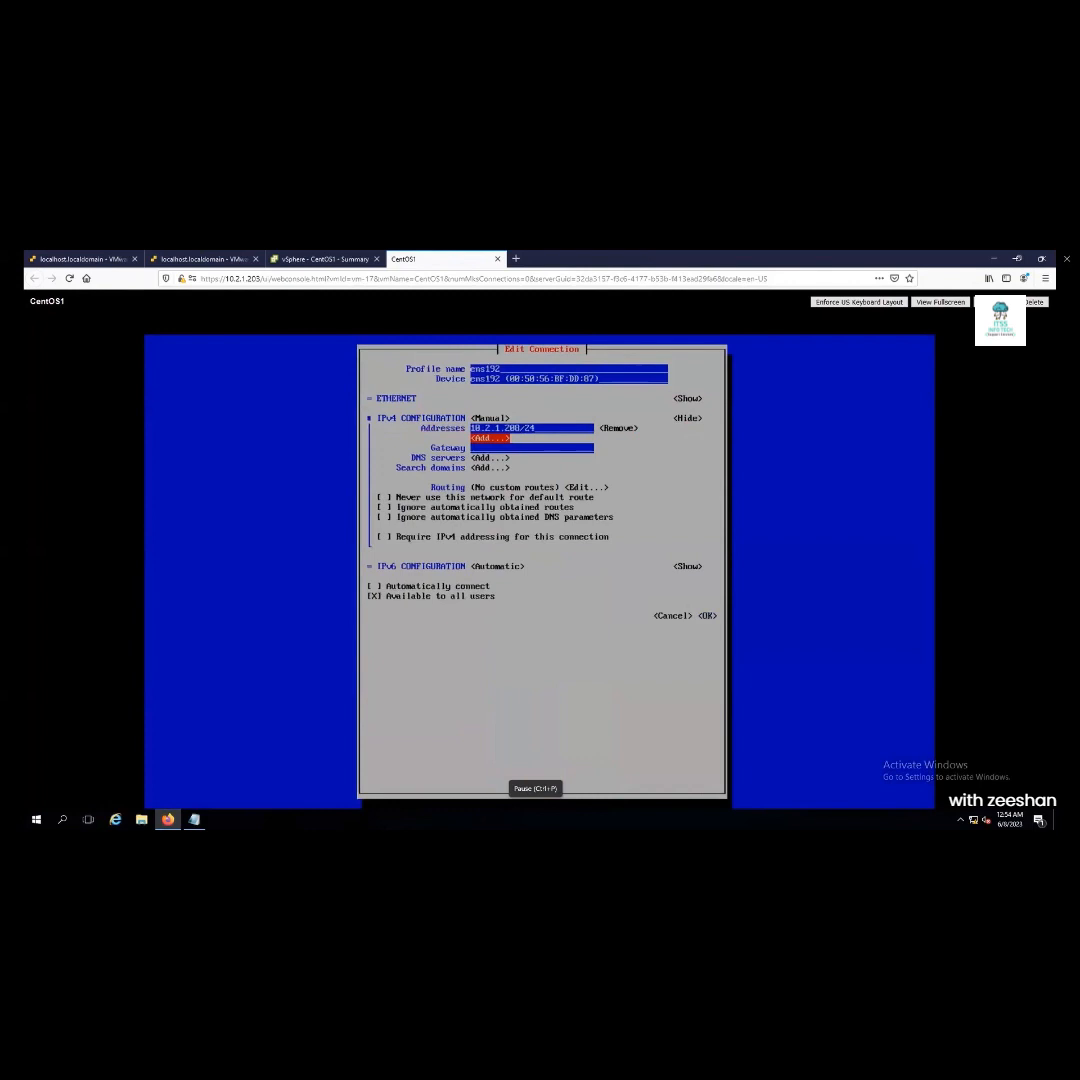
key(Tab)
text(10.2.1.1)
key(Tab)
key(Tab)
key(Tab)
key(Tab)
key(Tab)
key(Tab)
key(Tab)
key(Tab)
key(Tab)
key(Tab)
key(Tab)
key(Tab)
key(Tab)
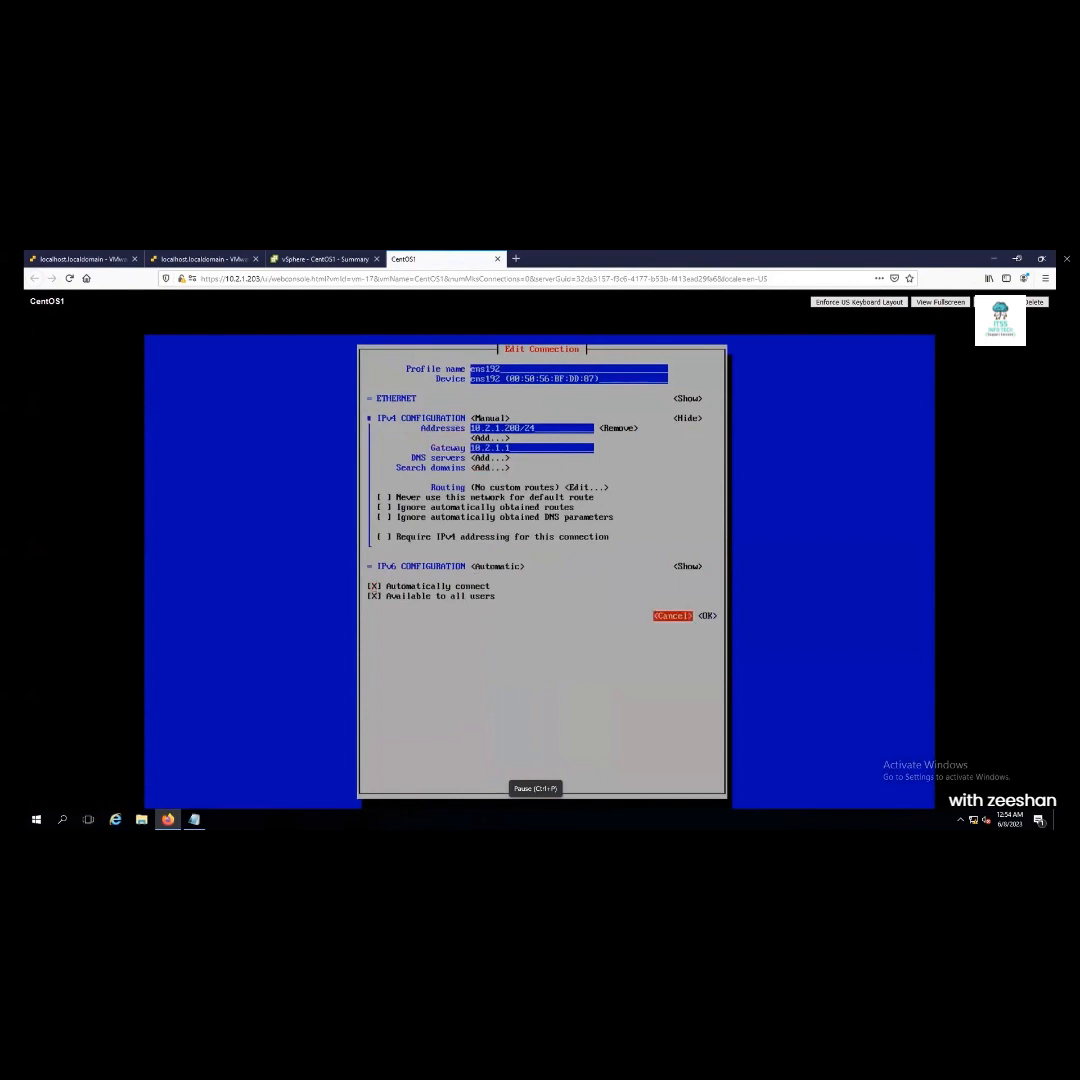
key(Return)
Quit nmtui back to CentOS1's root shell
key(Tab)
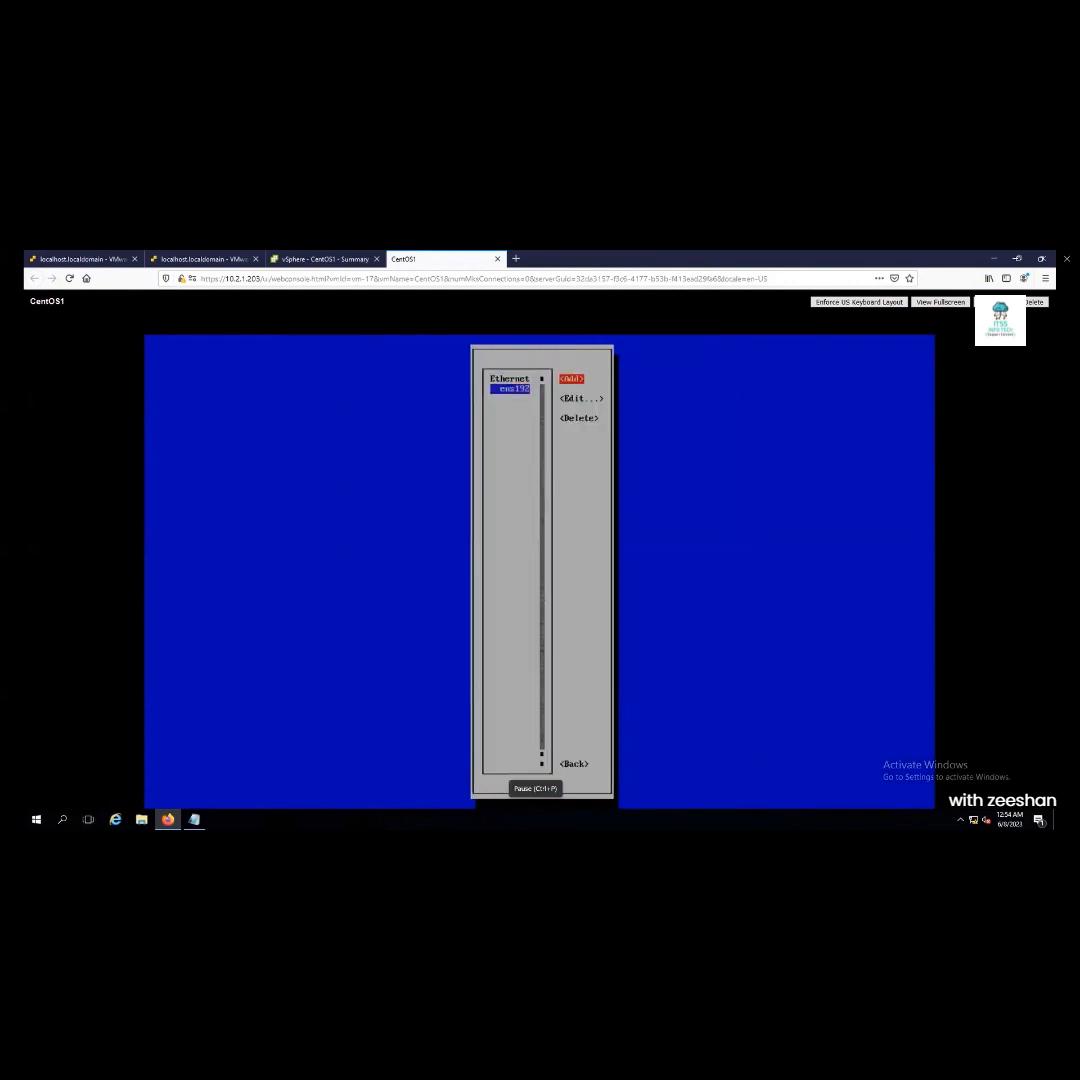
key(Tab)
key(Tab)
key(Tab)
key(Return)
key(Down)
key(Return)
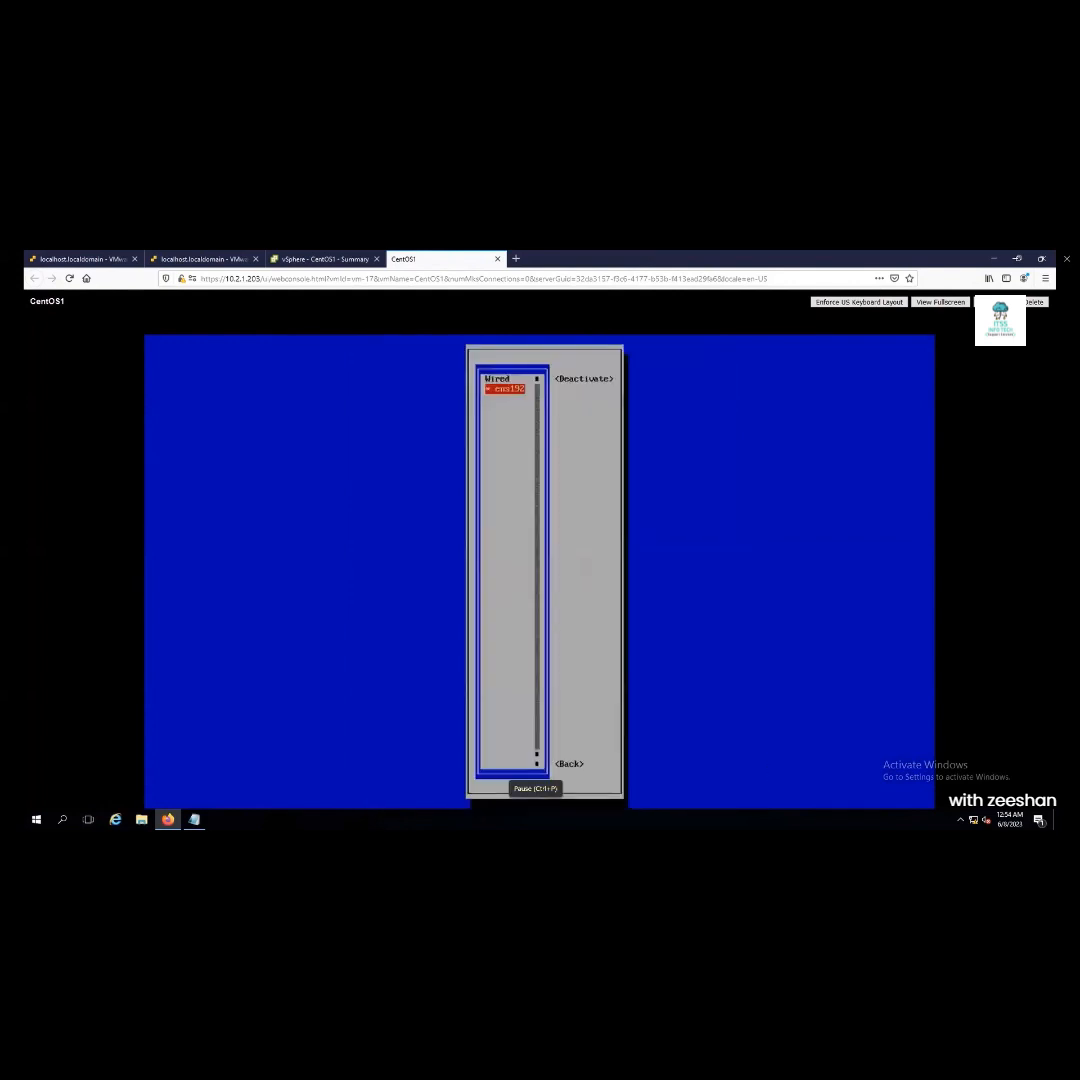
key(Tab)
key(Tab)
key(Return)
key(Down)
key(Down)
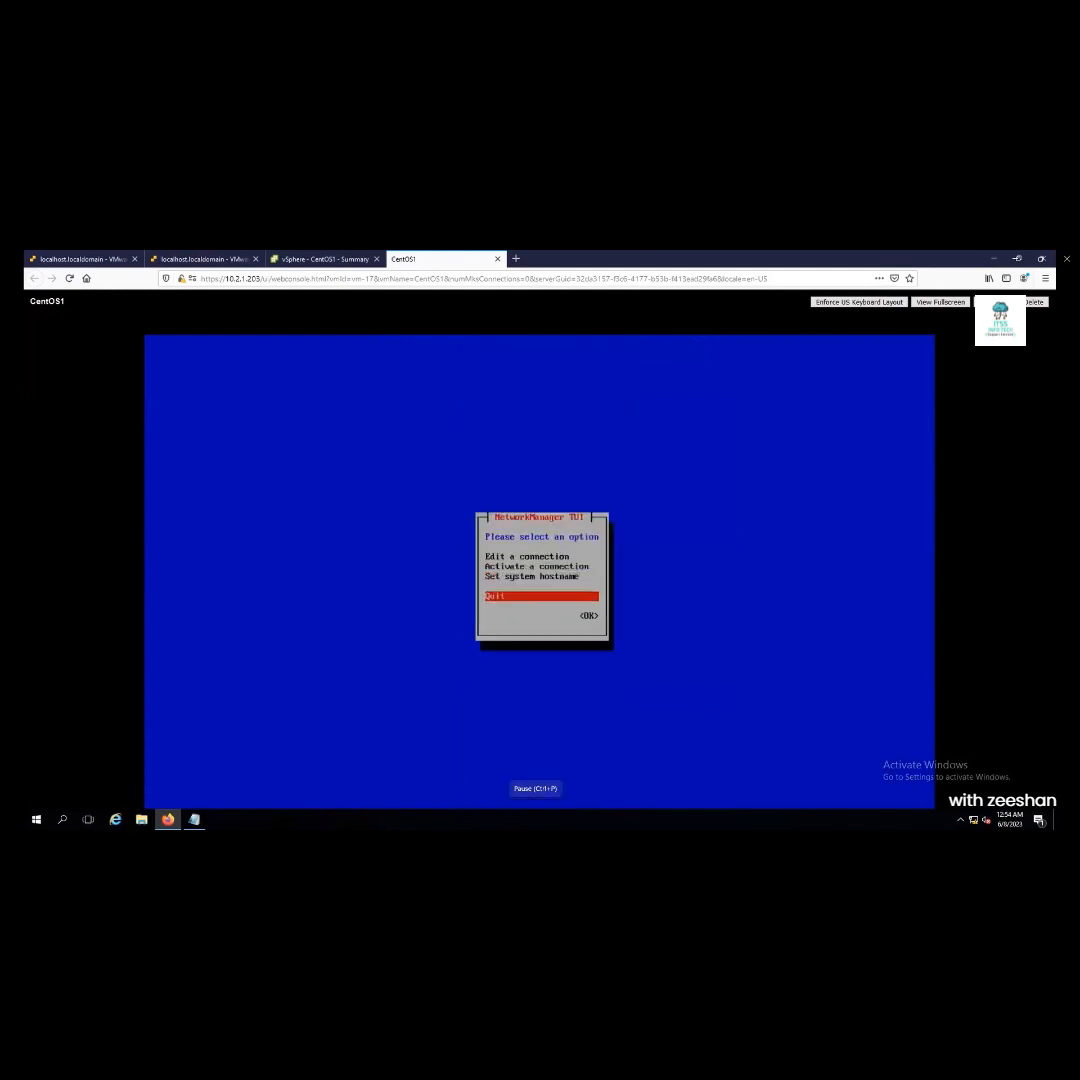
key(Tab)
key(Return)
key(Return)
key(Return)
key(Return)
key(Return)
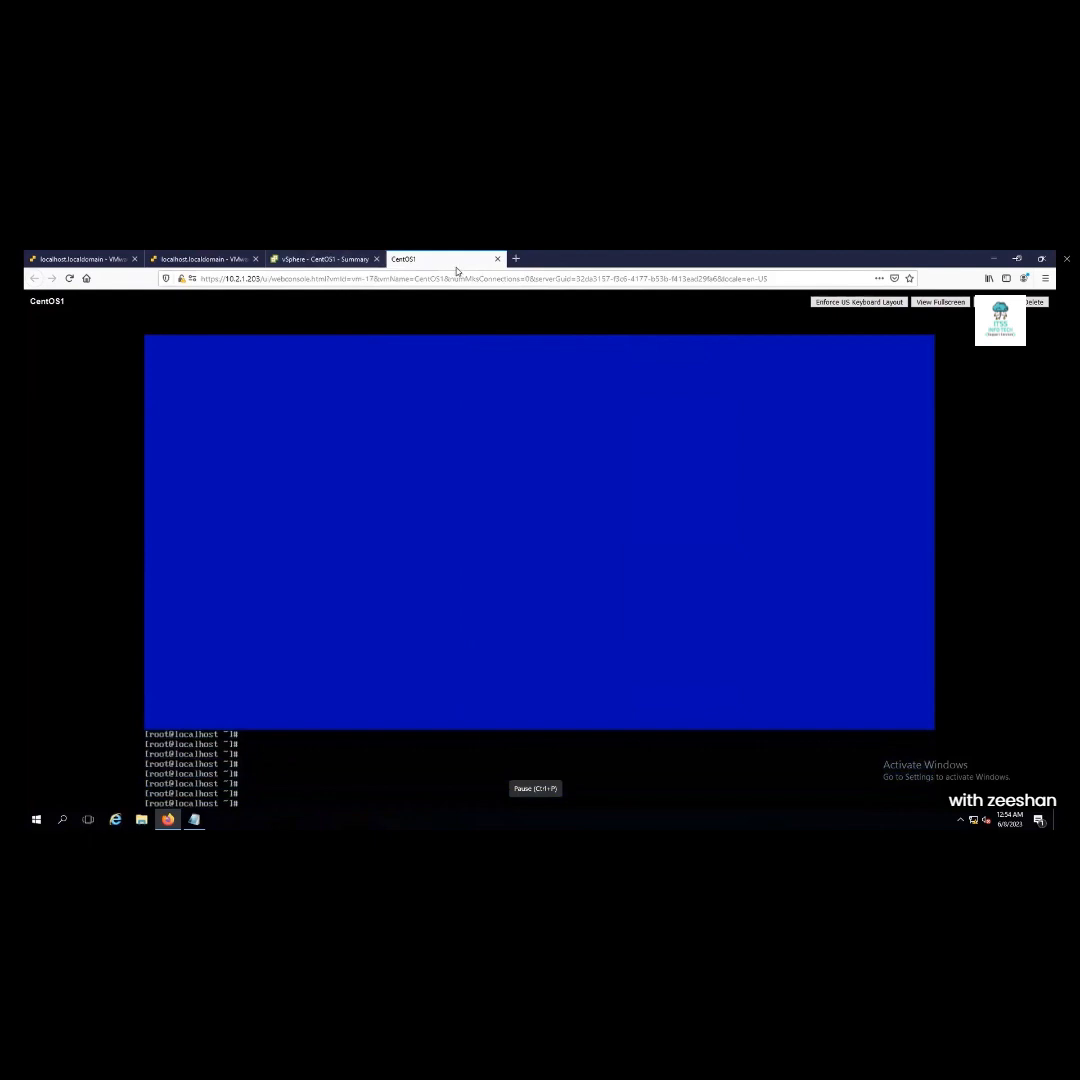
double_click(542, 260)
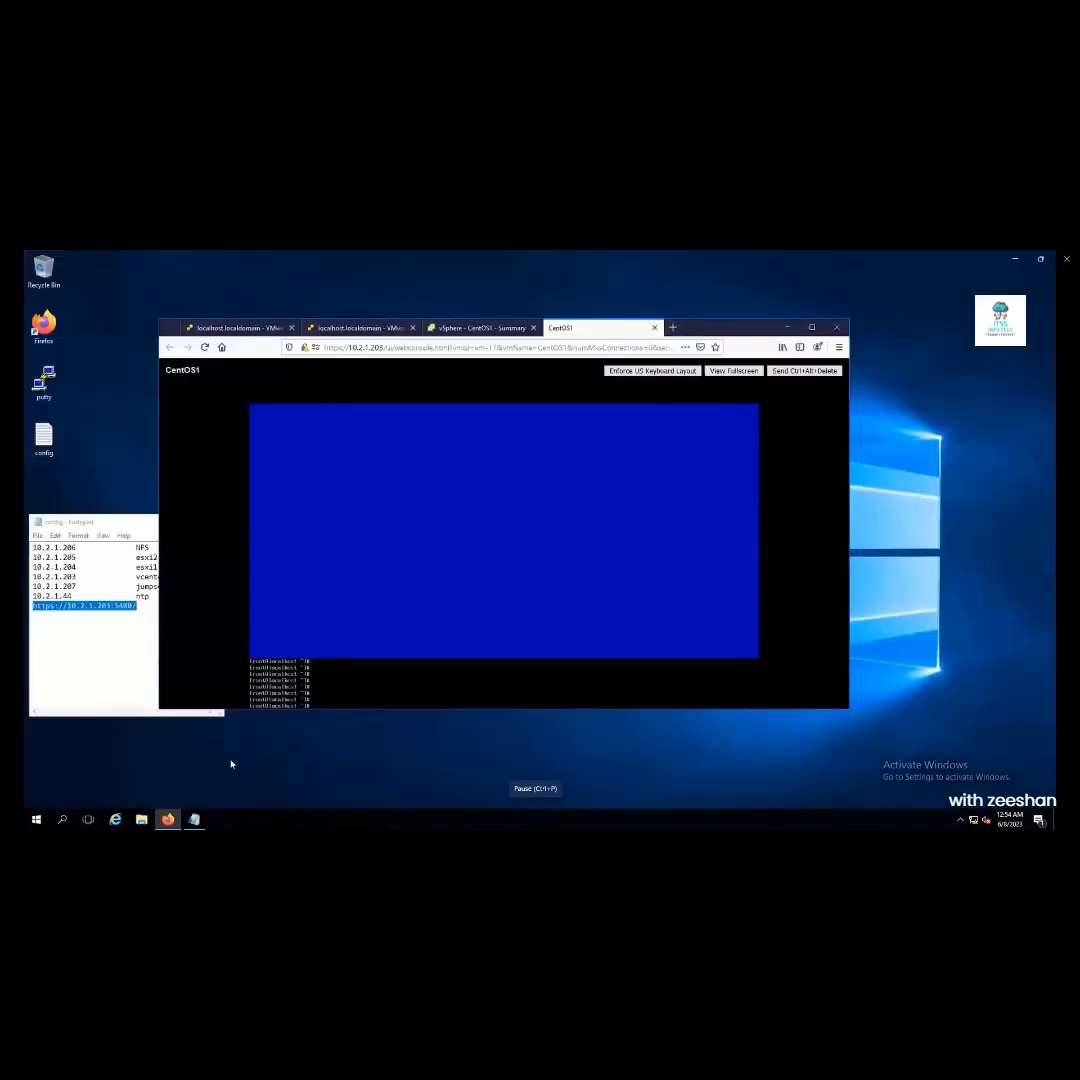
Run a continuous ping 10.2.1.208 -t in an administrator Command Prompt
click(62, 819)
text(cmd)
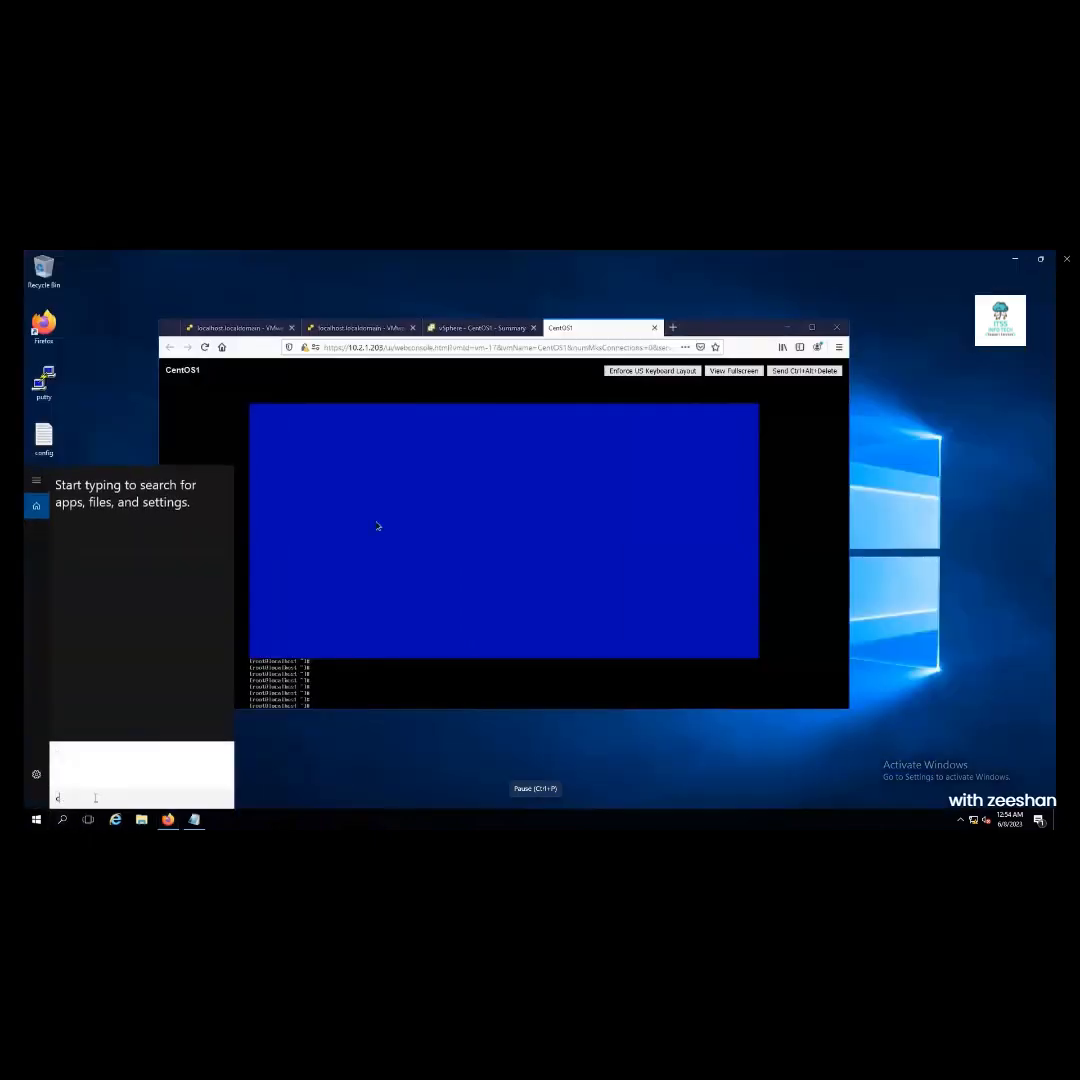
key(Return)
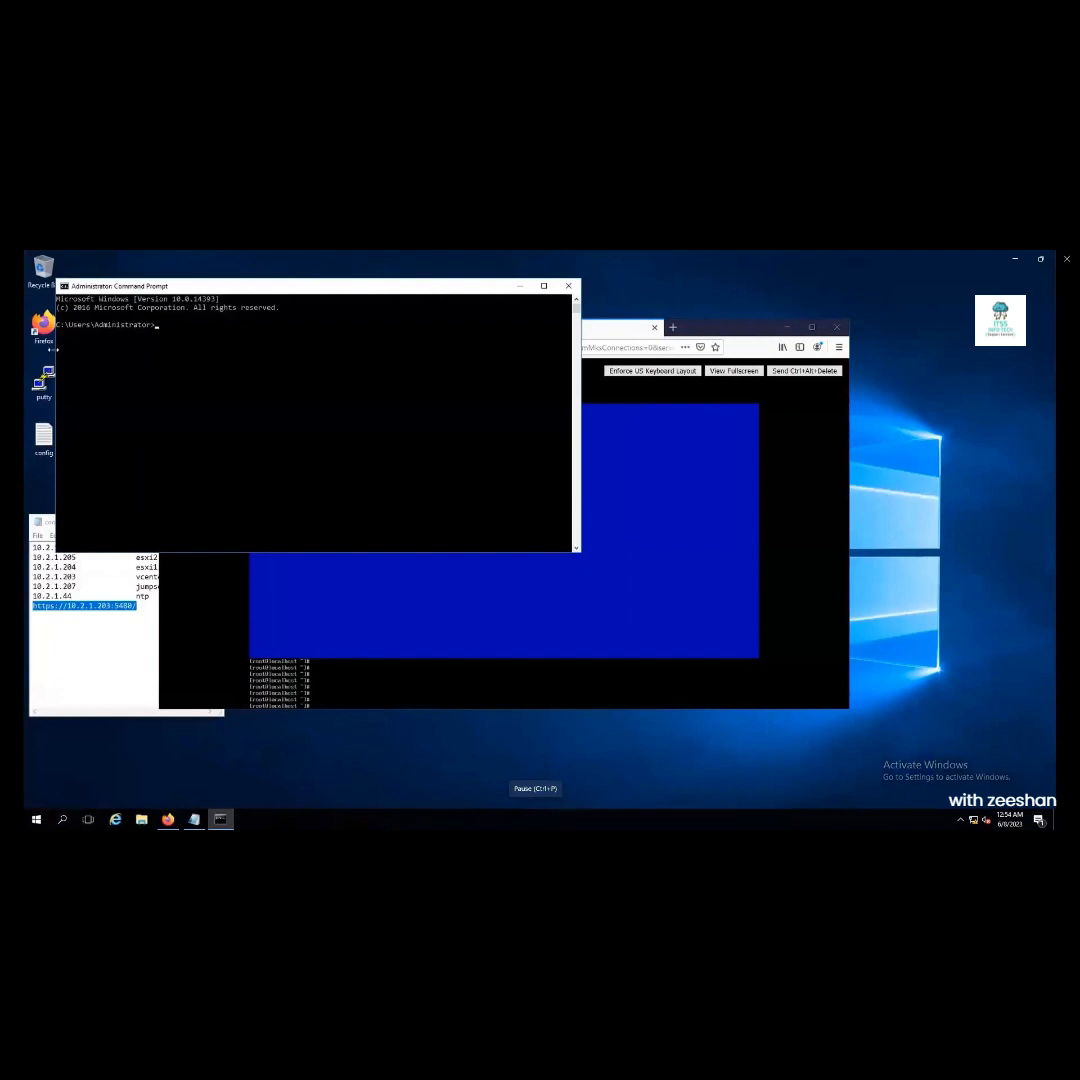
drag(57, 404, 248, 404)
drag(421, 286, 867, 442)
text(ping )
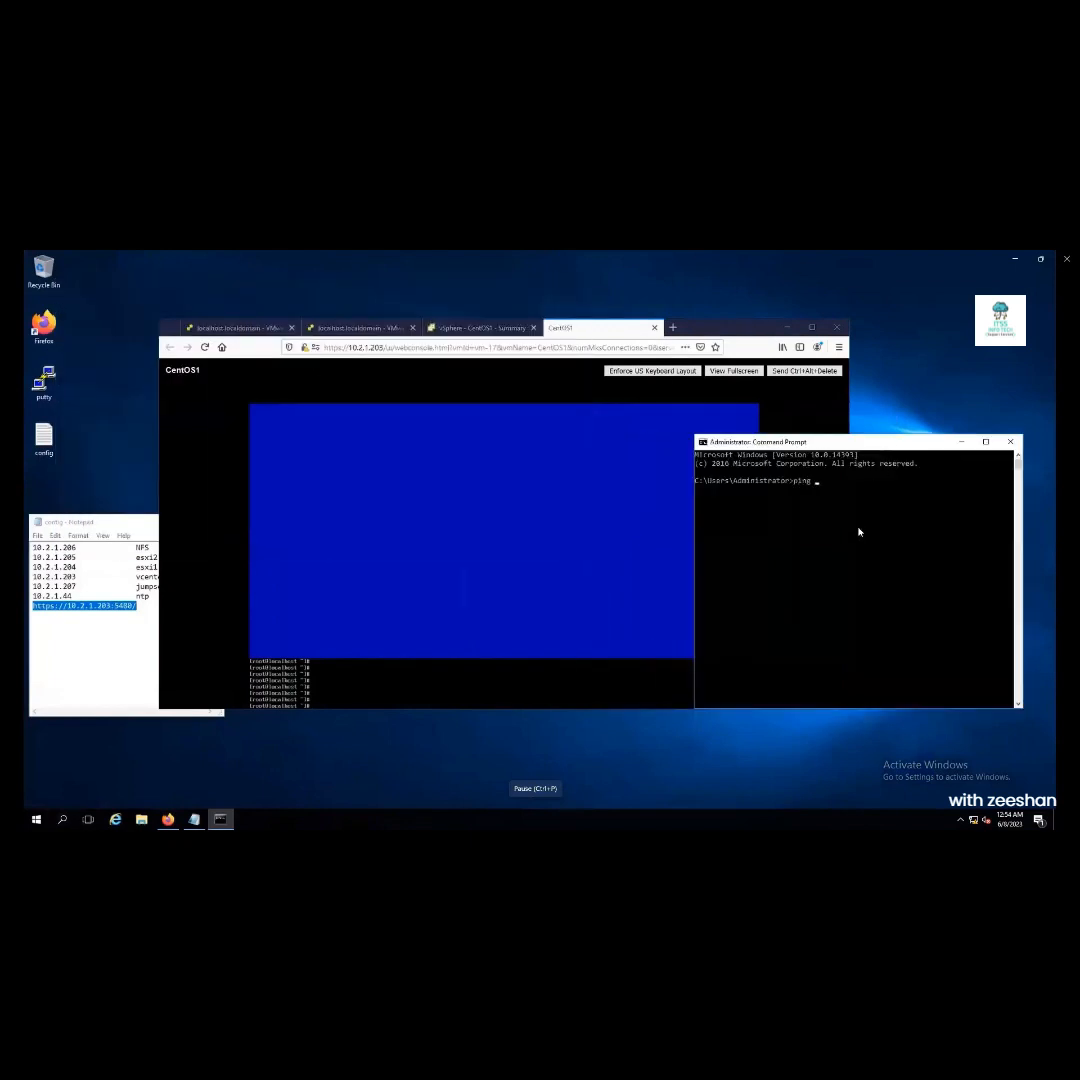
text(10.2.1.208 -t)
key(Return)
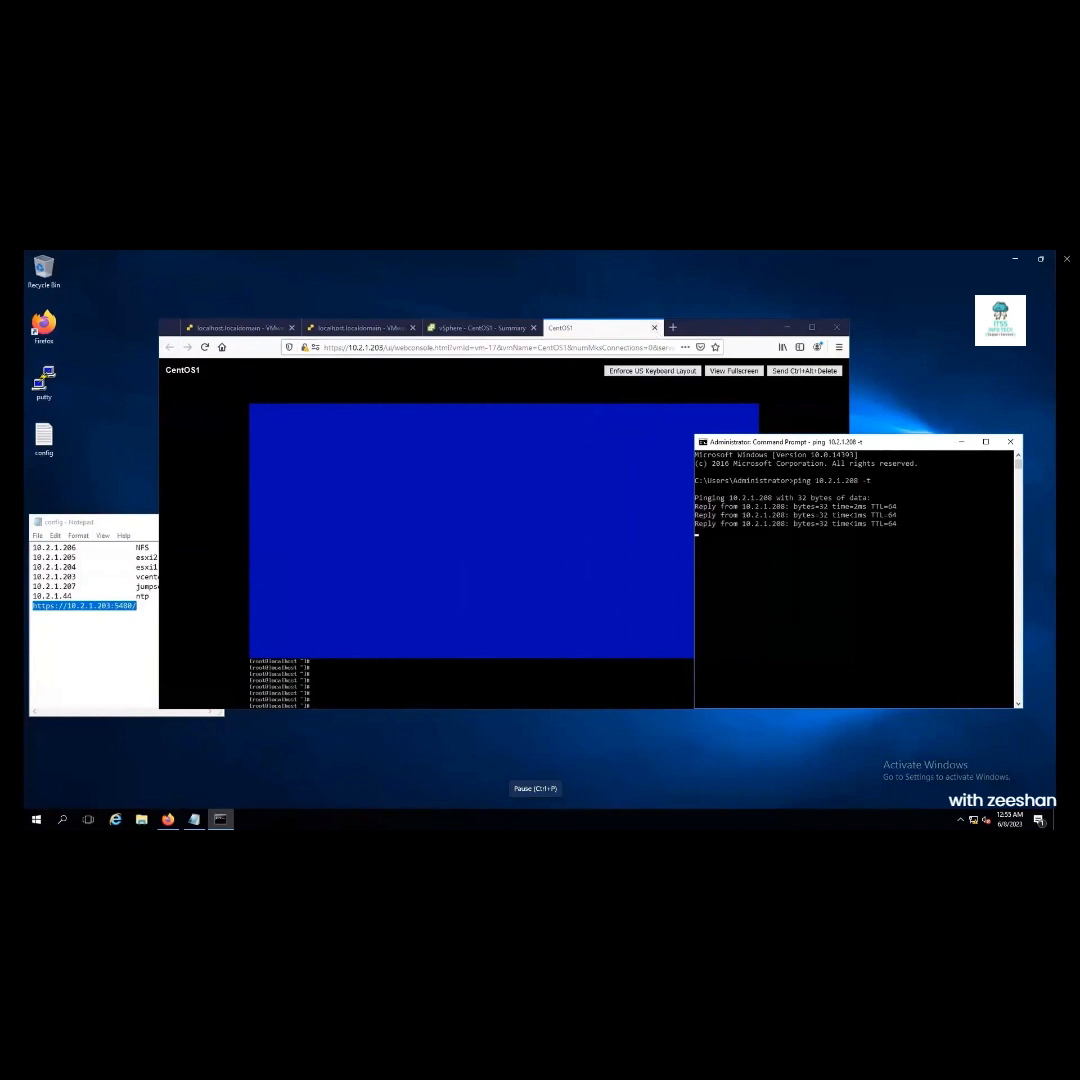
Create an empty abc.txt in CentOS1's /var directory, then return to its vSphere summary
click(657, 333)
text(vi)
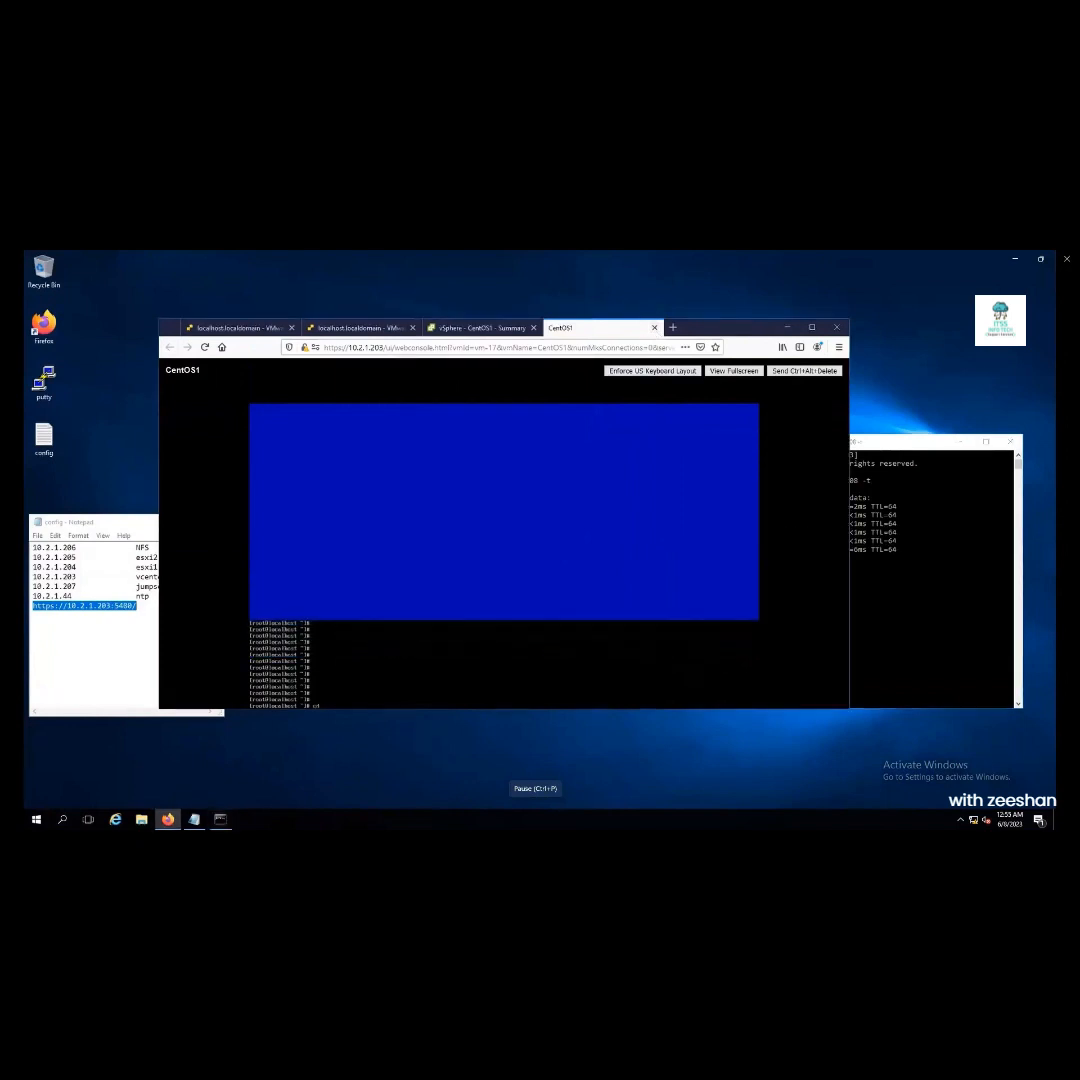
text( /var/ww)
key(Return)
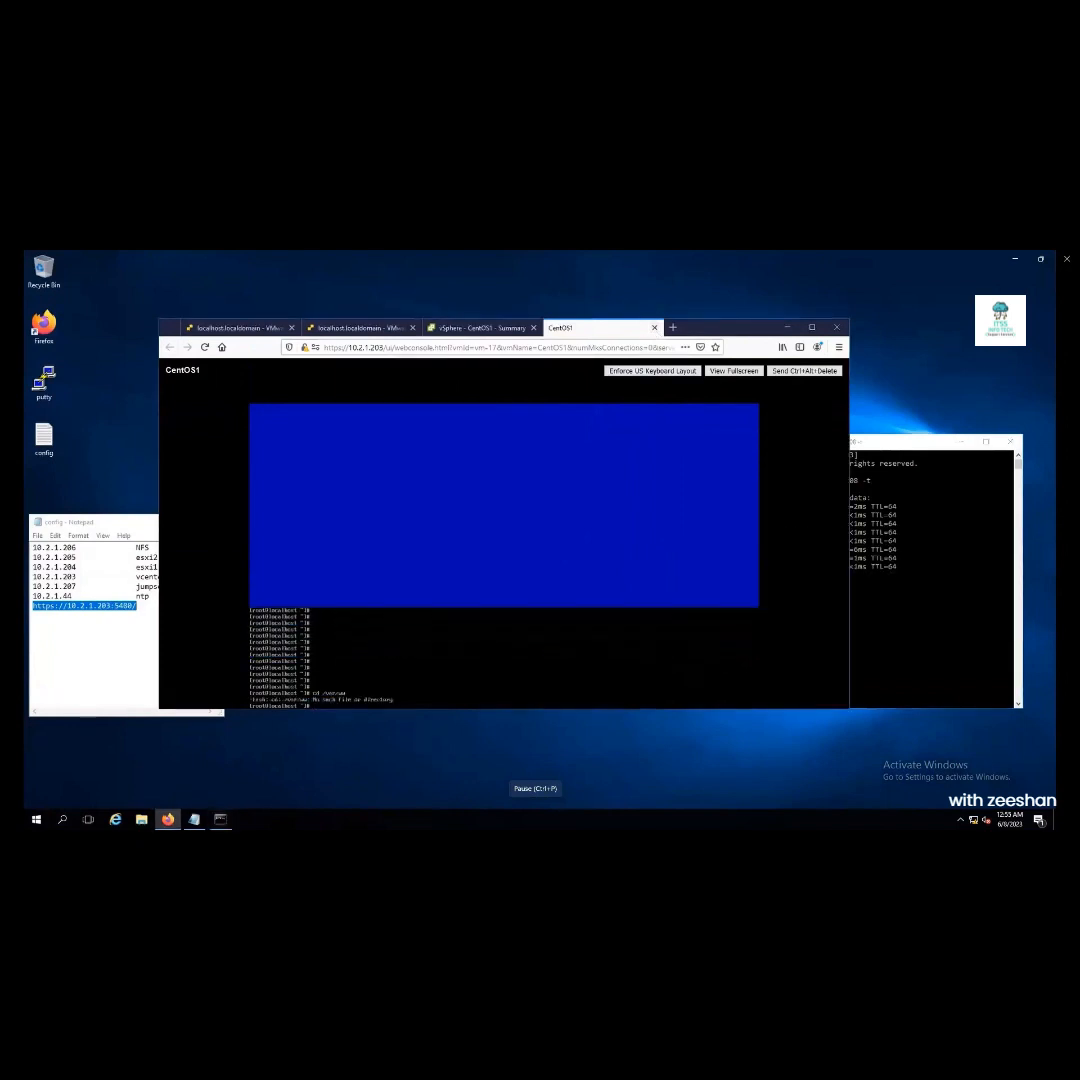
text(cd /var/)
key(Return)
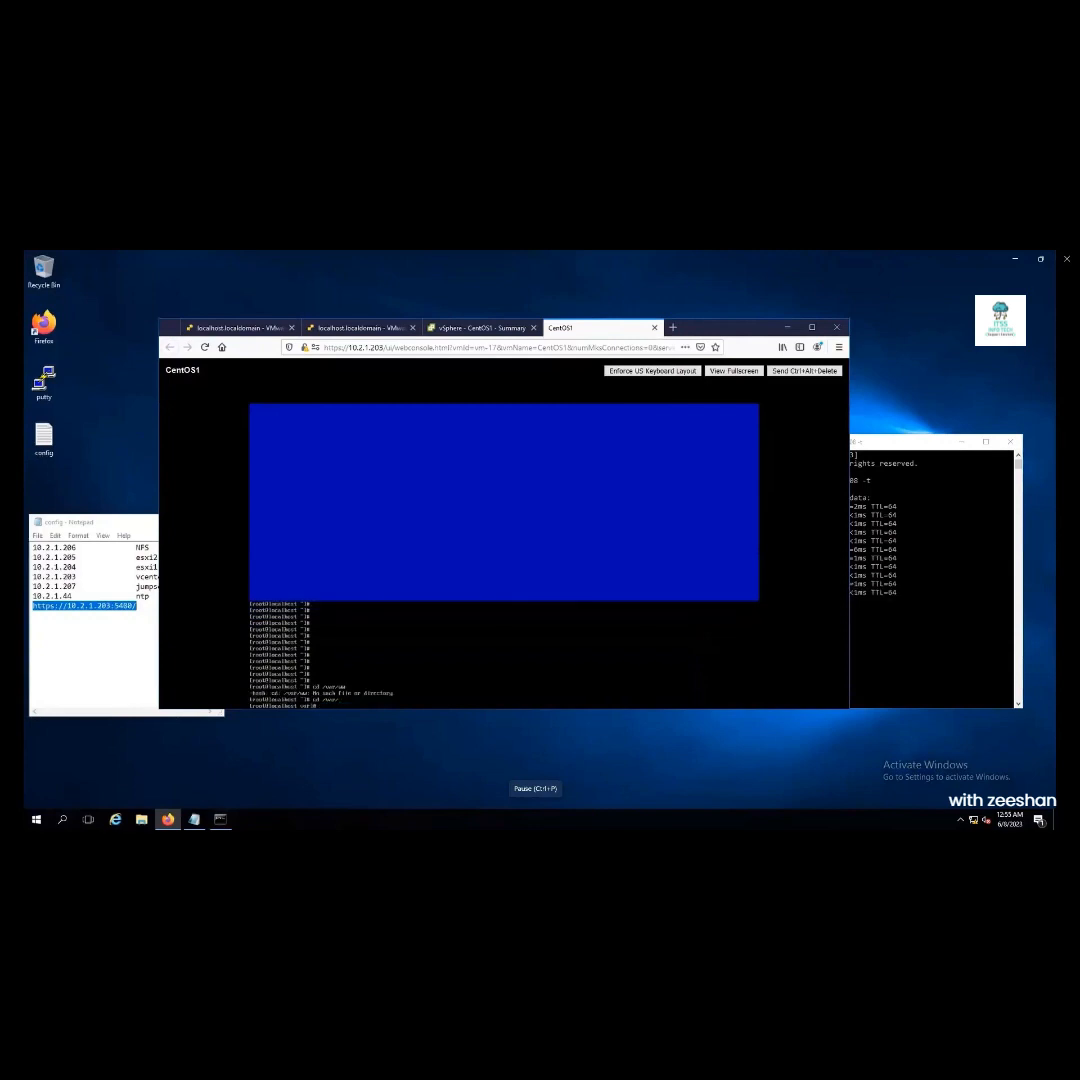
text(touch abc.txt)
key(Return)
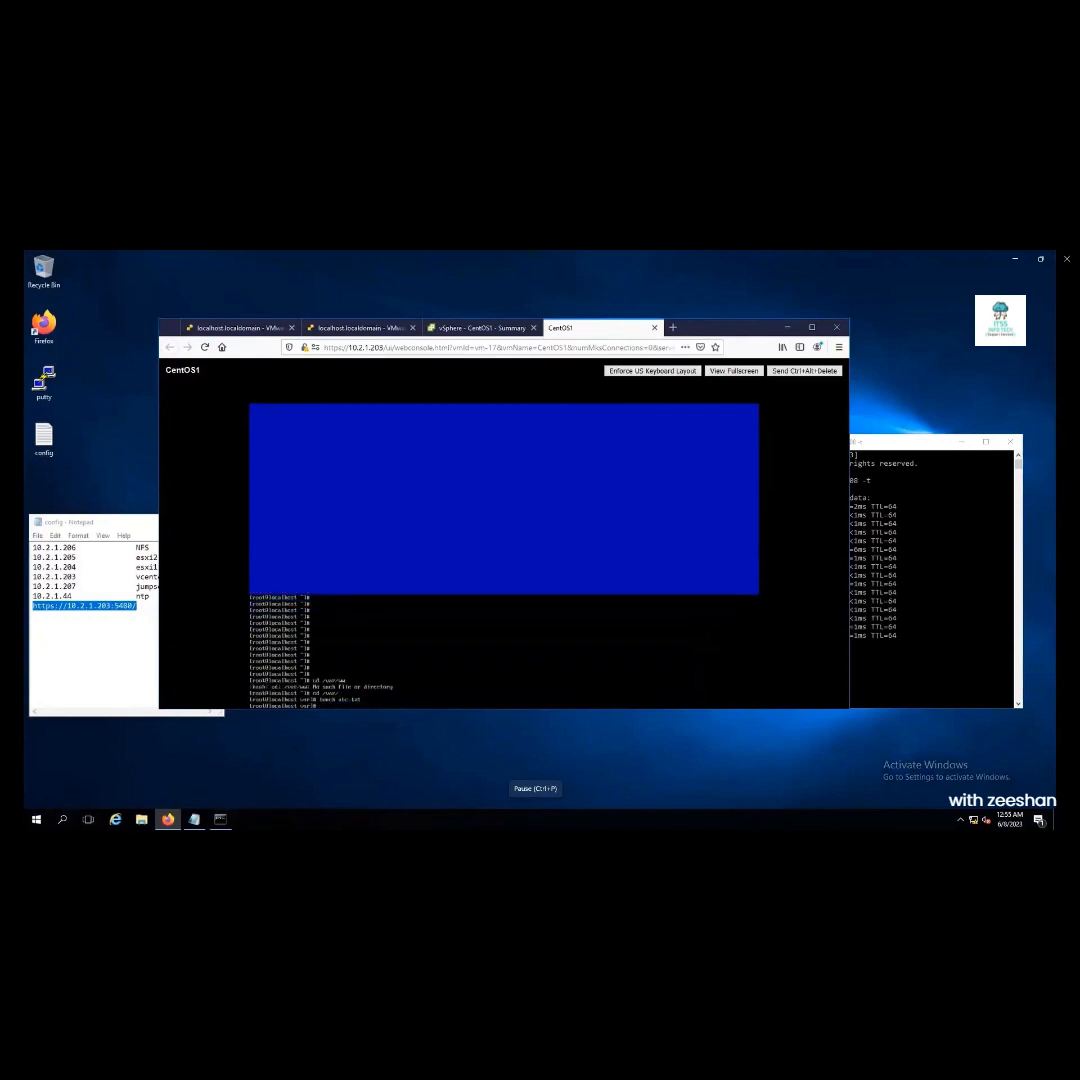
click(447, 330)
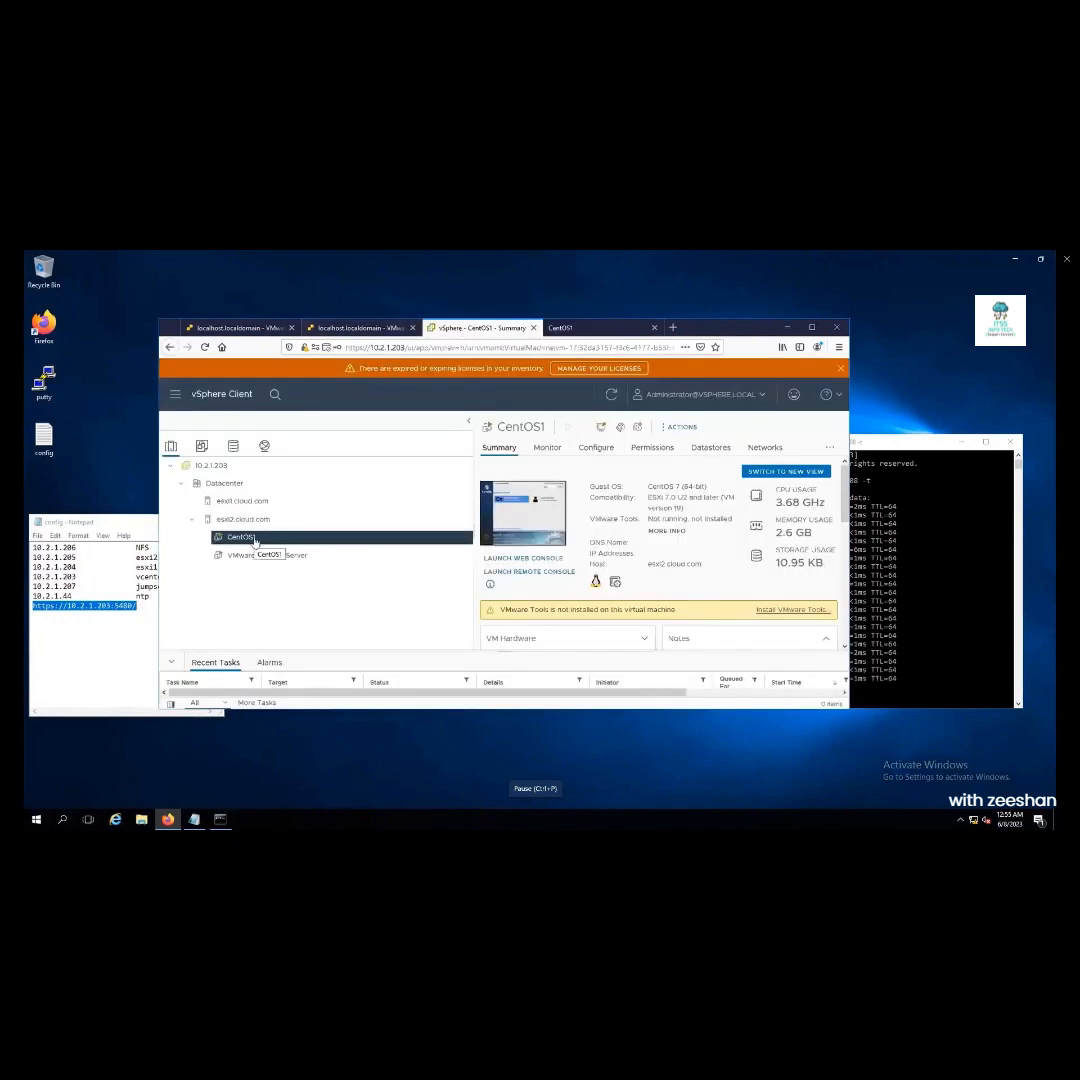
Migrate CentOS1 to host esxi1.cloud.com, keeping default networks and vMotion priority
double_click(678, 564)
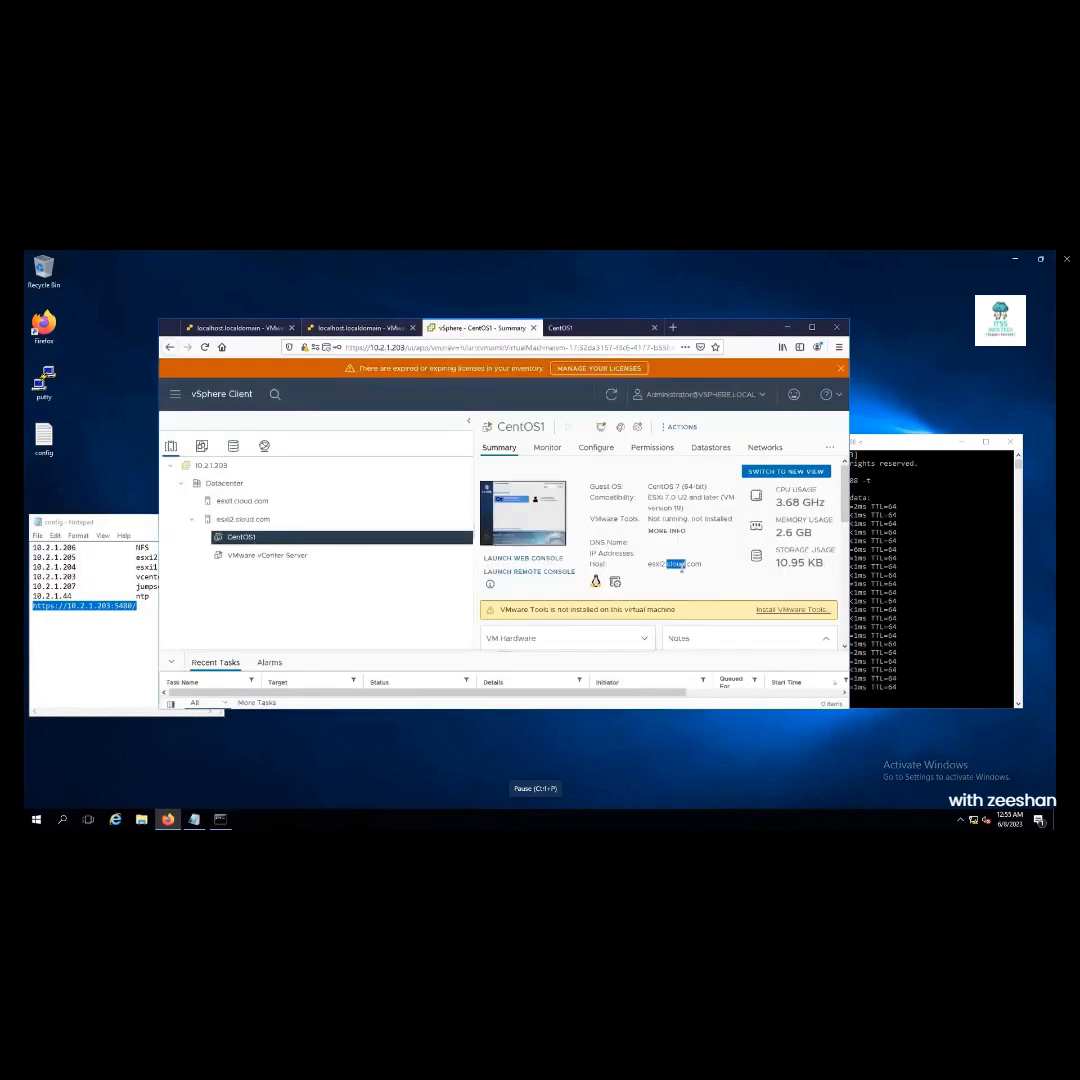
right_click(265, 541)
click(303, 463)
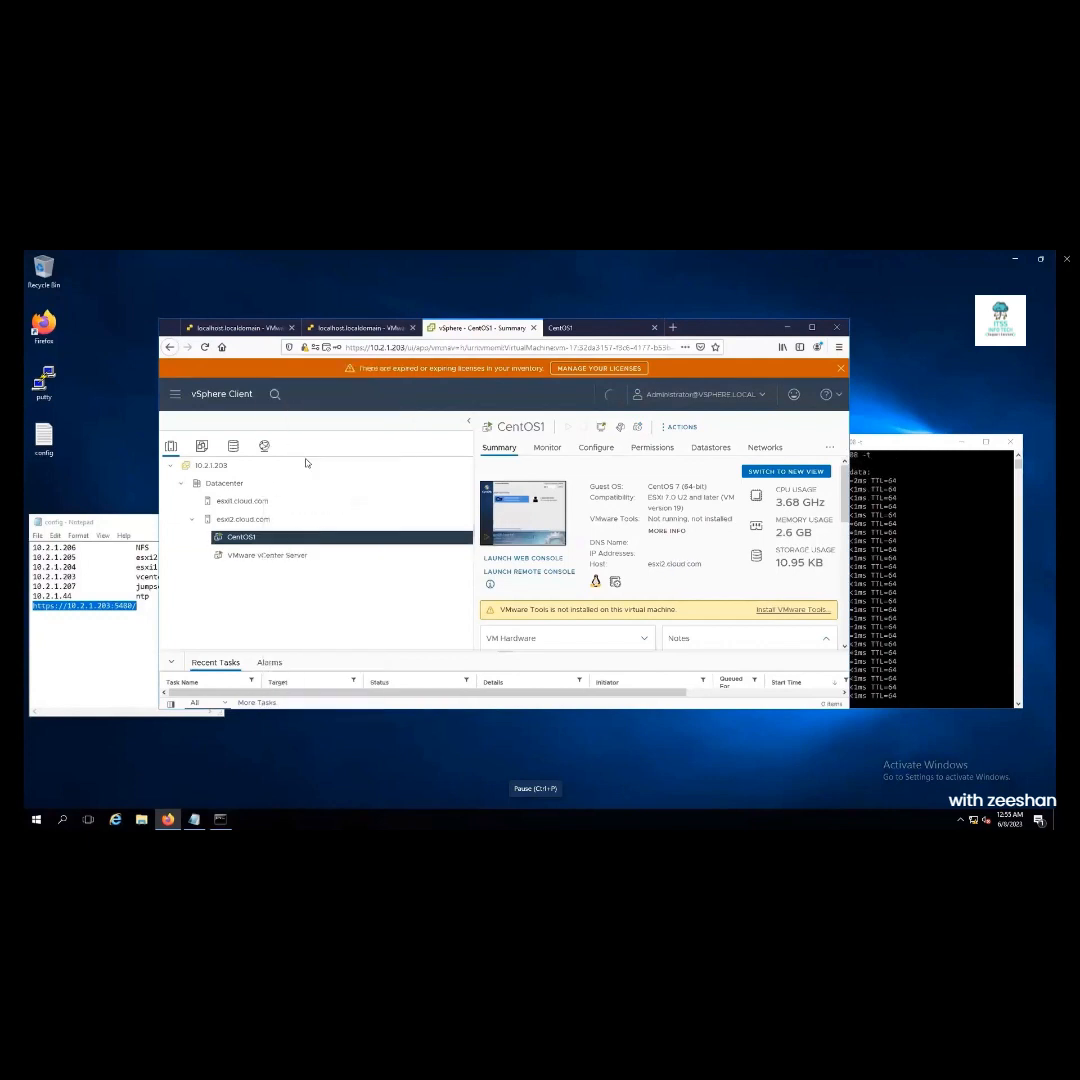
click(747, 643)
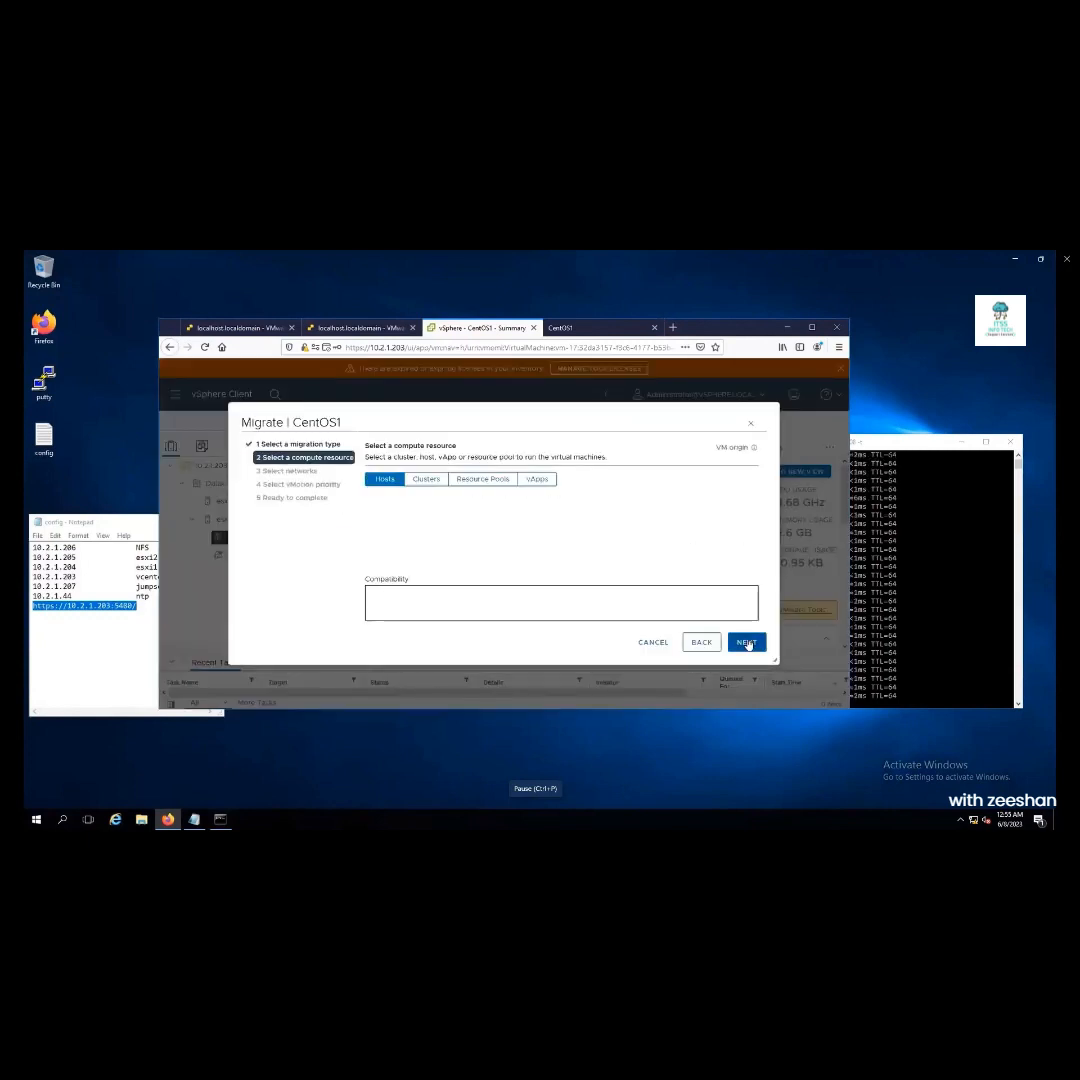
click(411, 528)
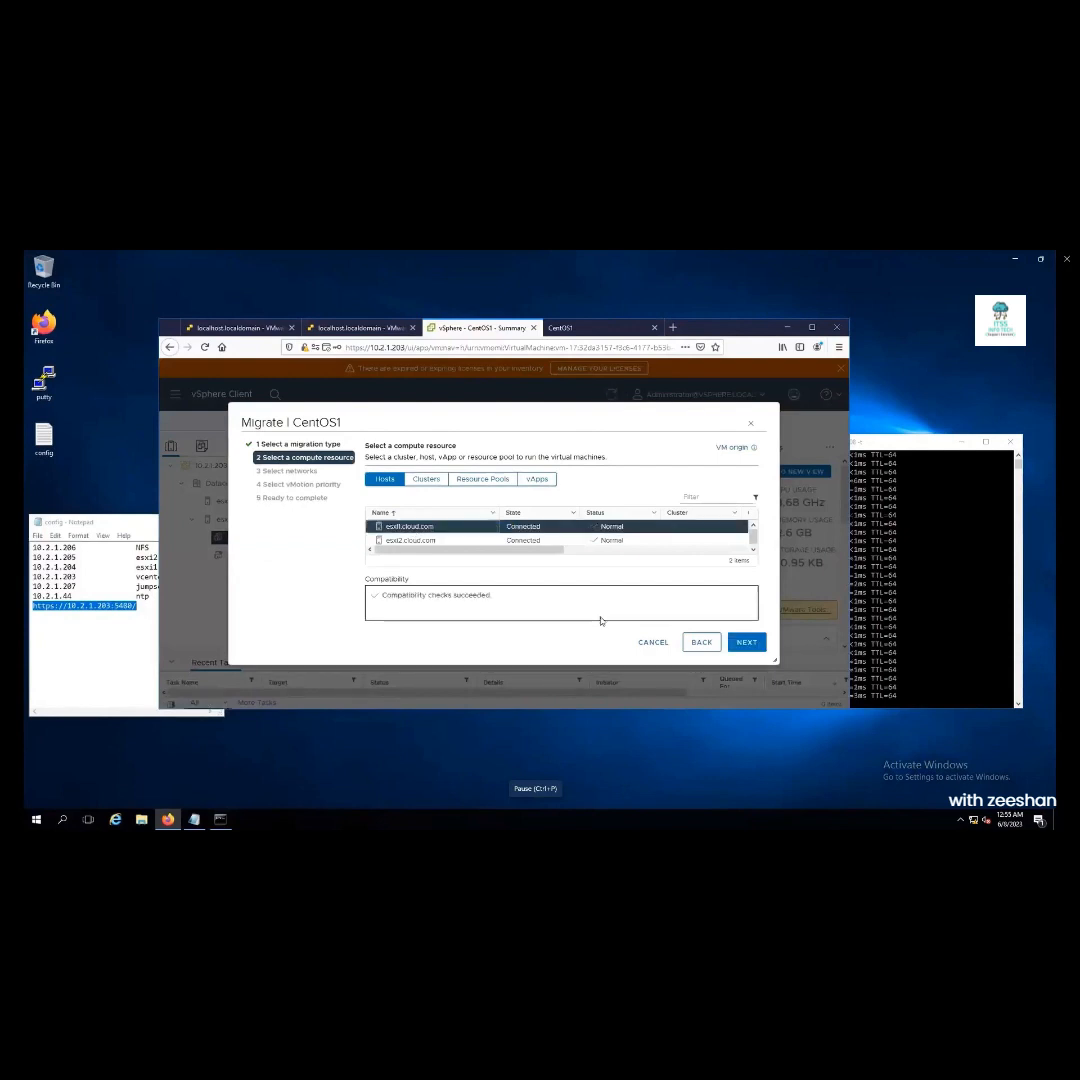
click(746, 643)
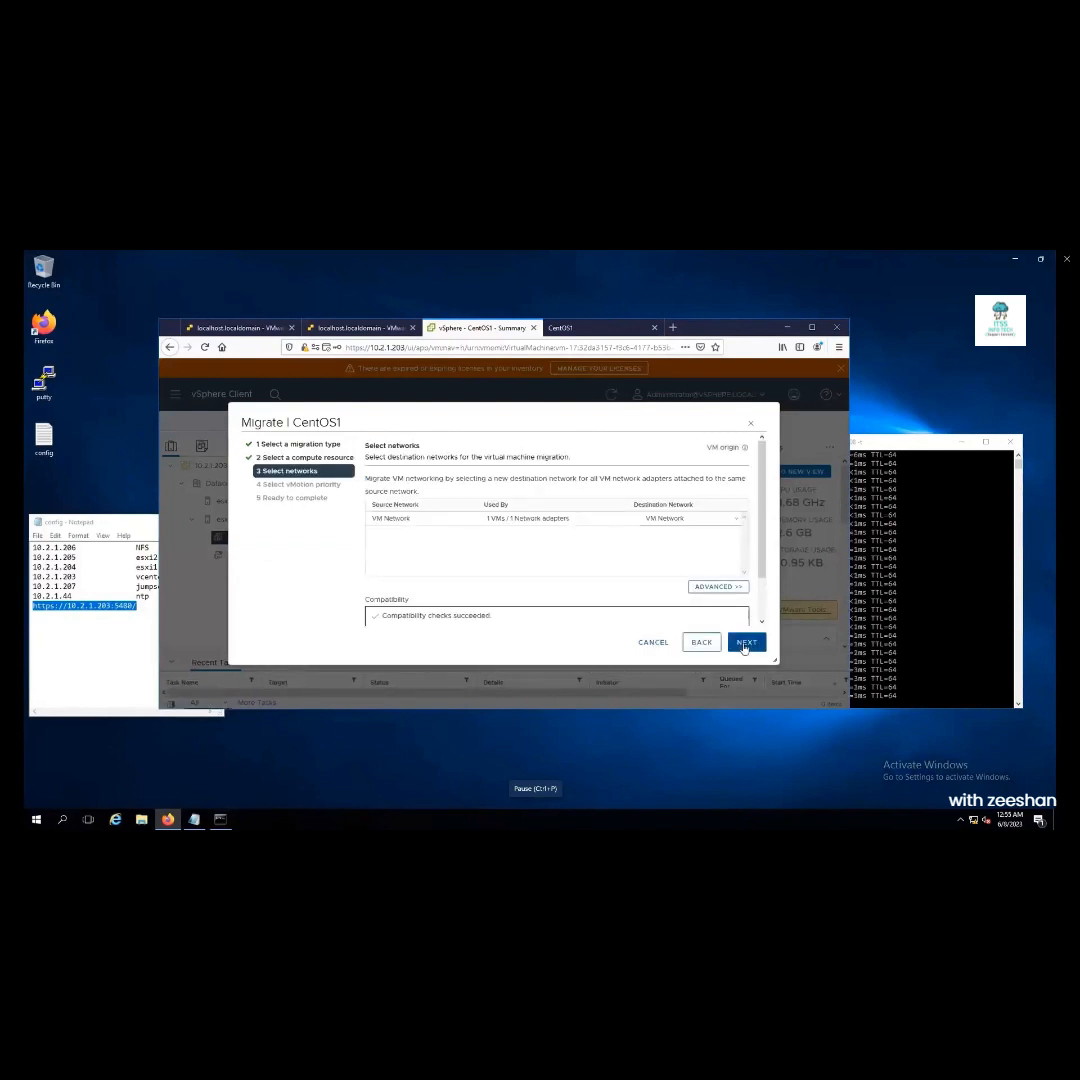
click(746, 643)
click(746, 643)
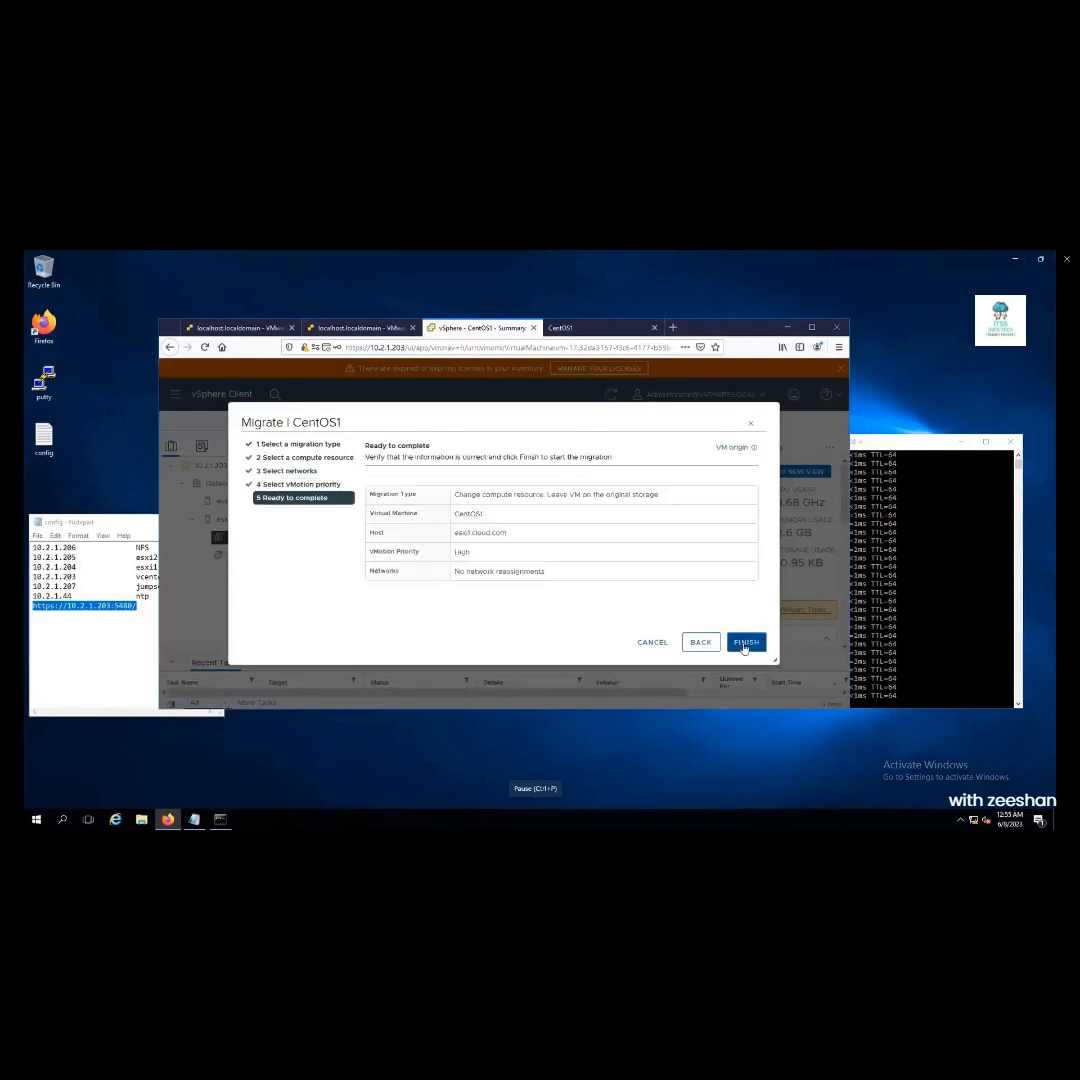
click(746, 643)
Watch the ping replies and migration task, then reload CentOS1's console to confirm it responds
click(945, 603)
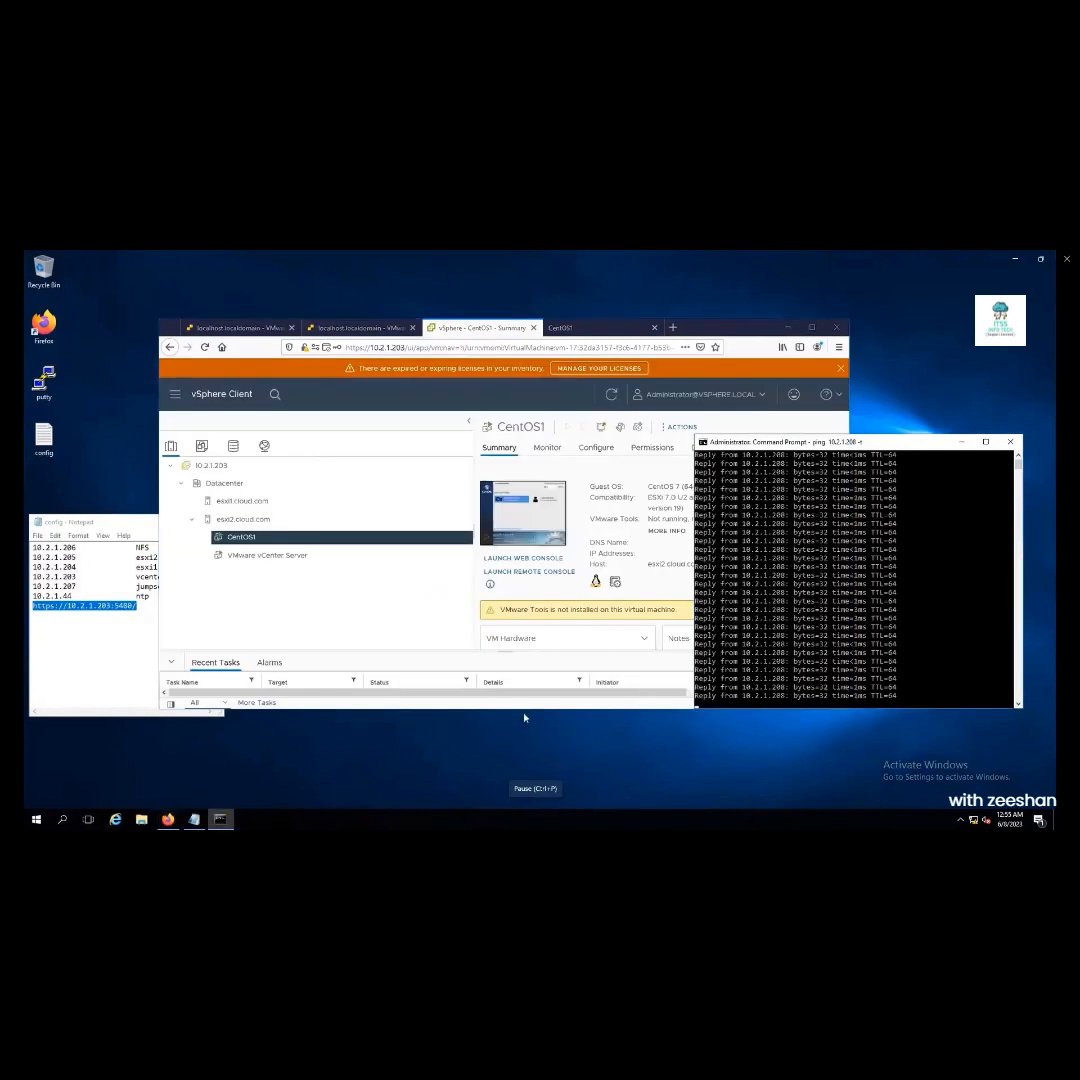
click(681, 322)
drag(681, 322, 604, 303)
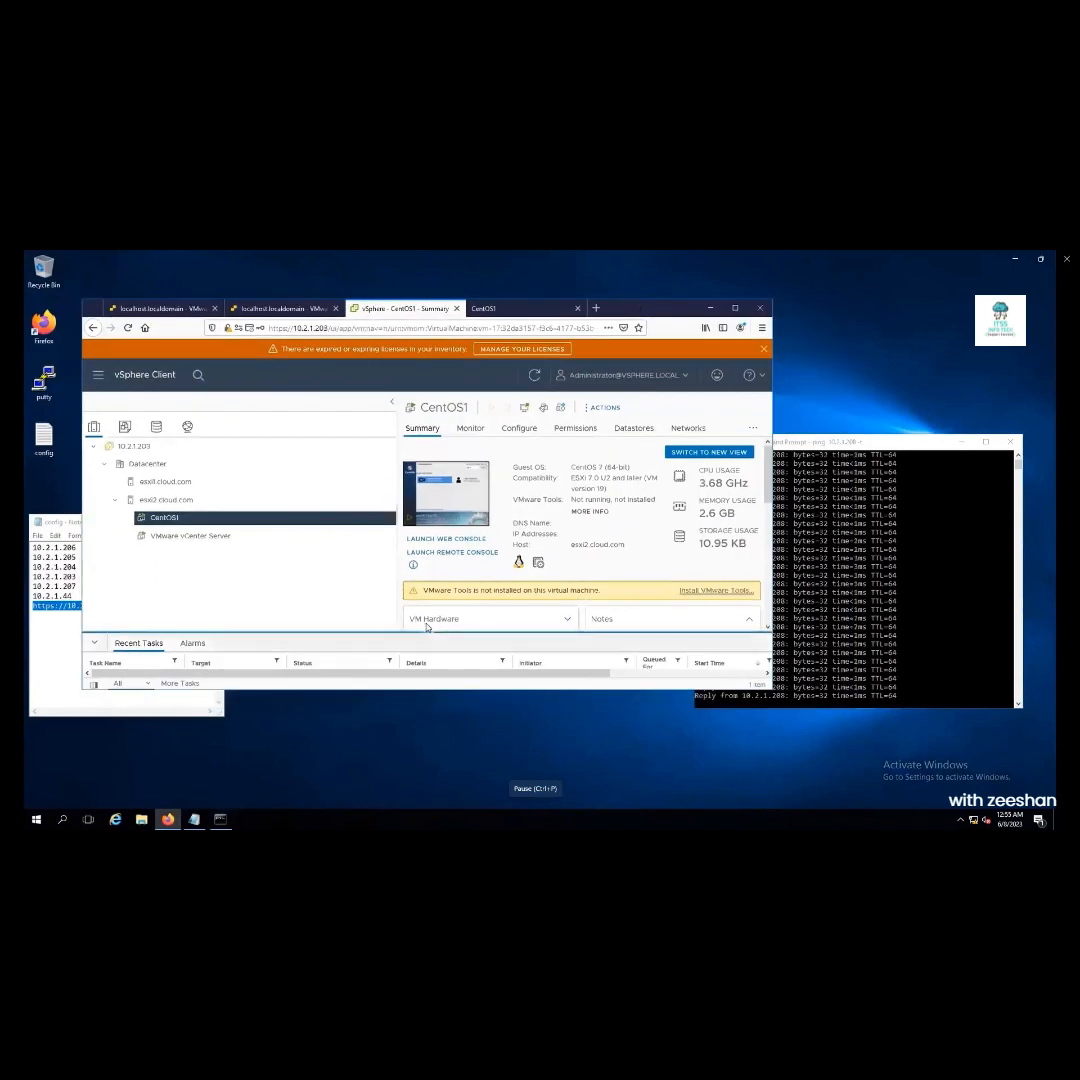
drag(424, 632, 428, 602)
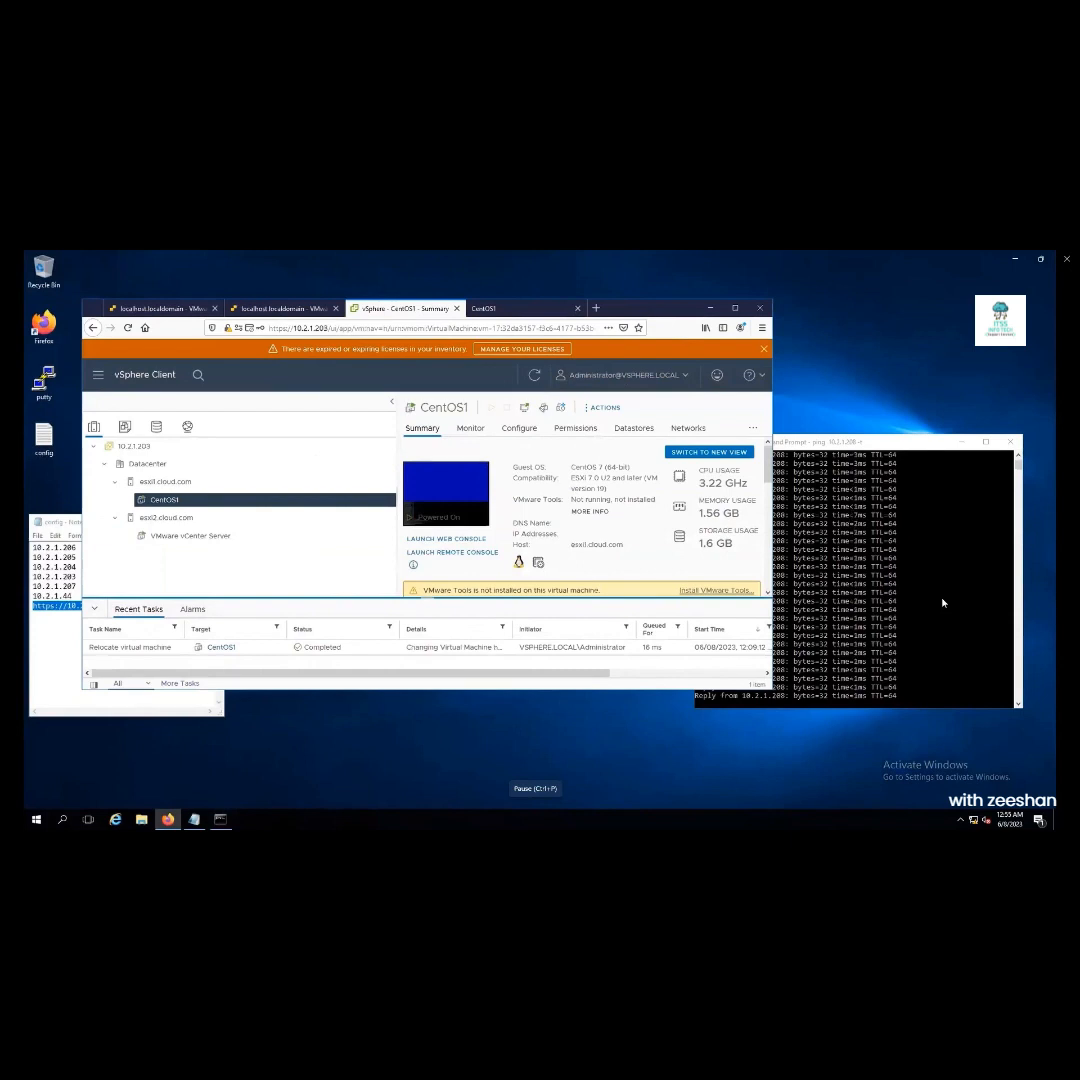
click(521, 308)
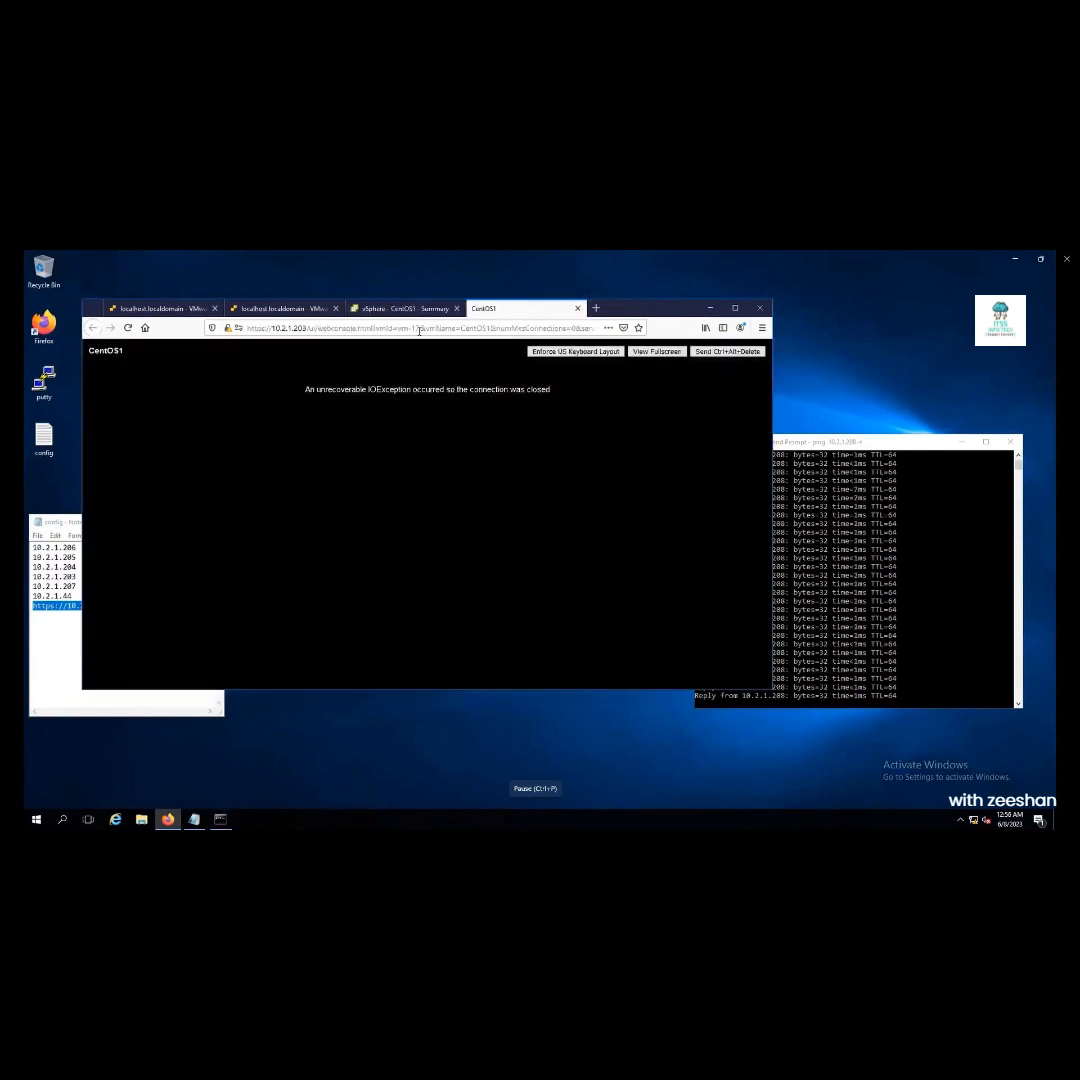
click(128, 328)
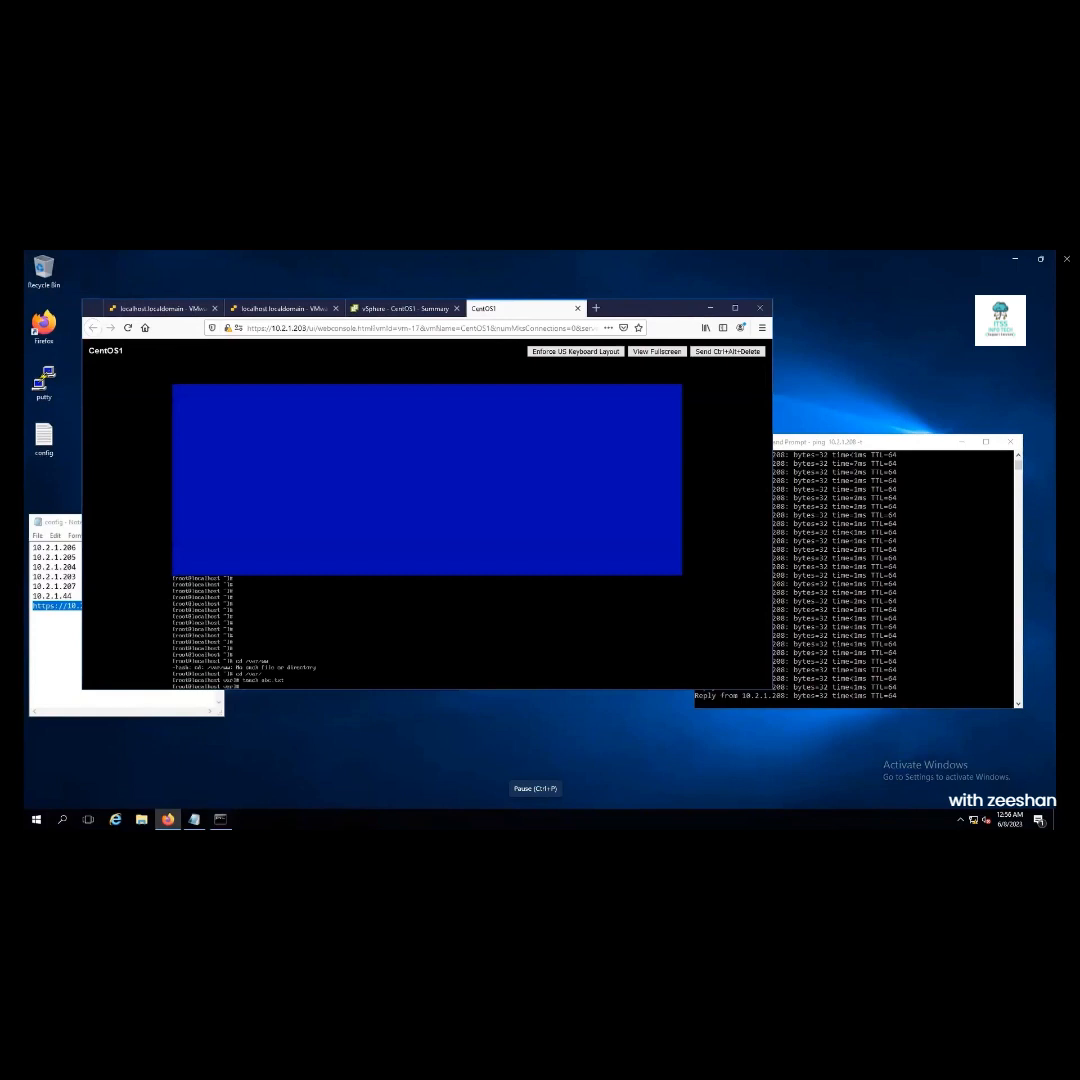
key(Return)
key(Return)
key(Return)
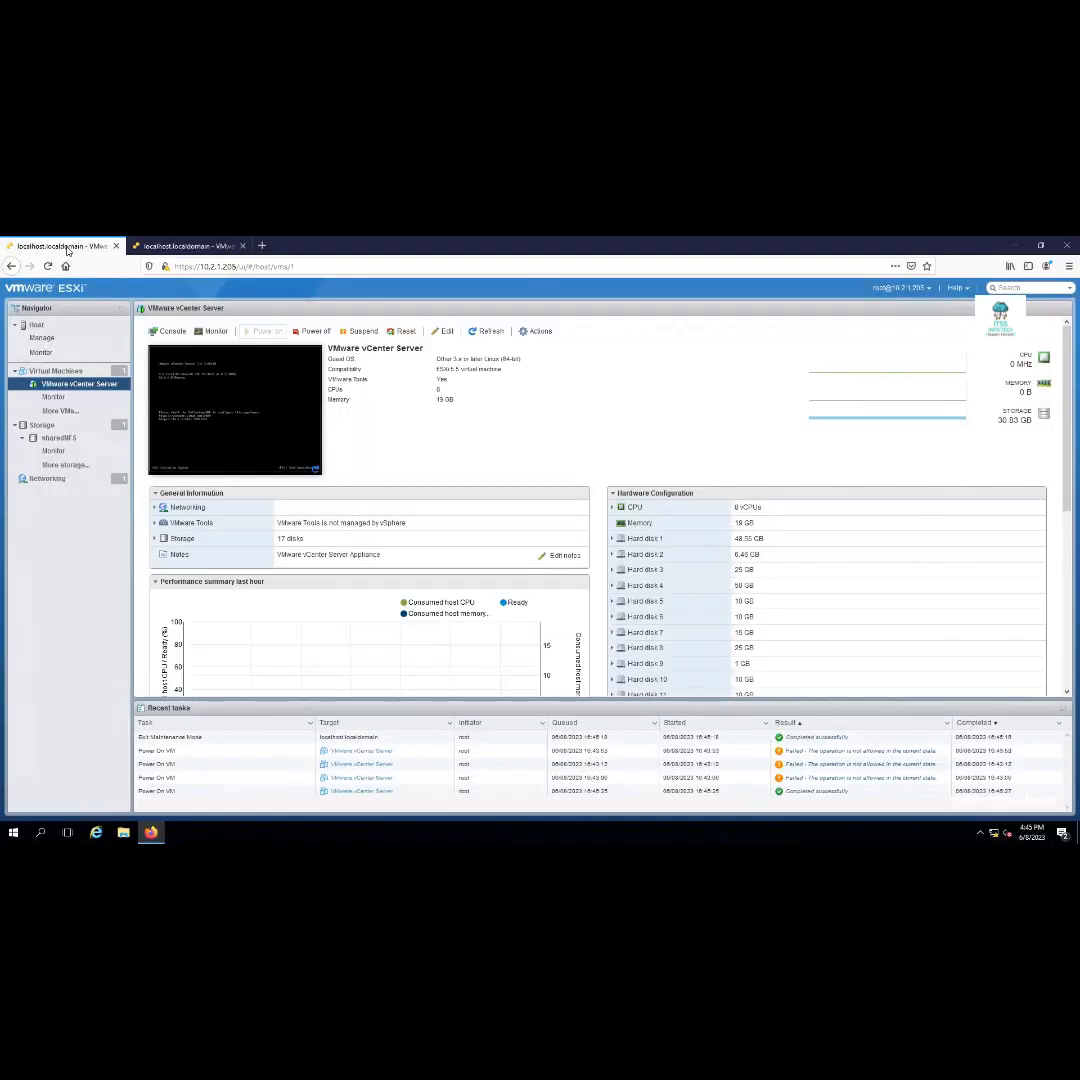
Close the 10.2.1.204 ESXi host page, leaving 10.2.1.205's vCenter Server VM page in view
click(1039, 247)
click(956, 258)
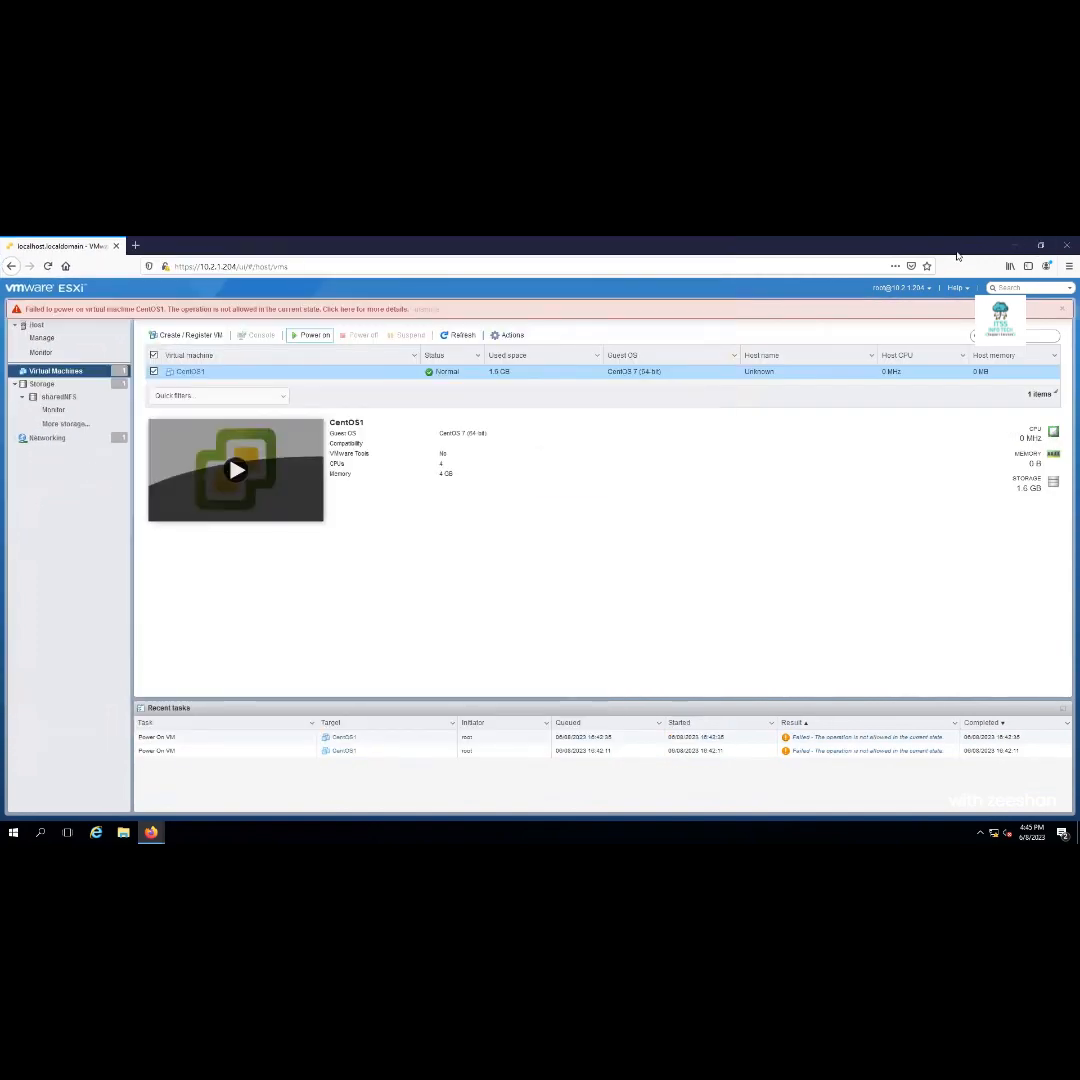
click(1066, 247)
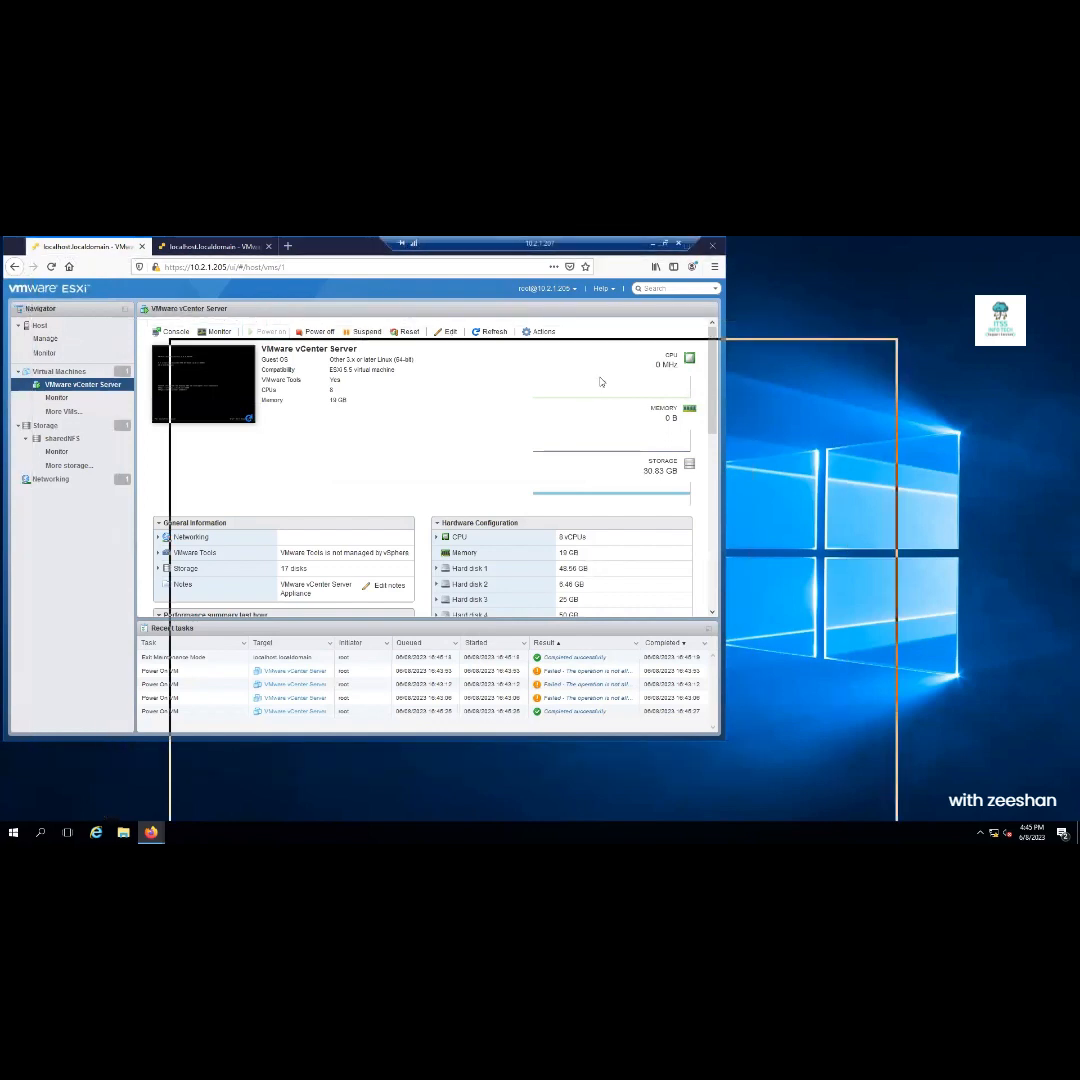
drag(600, 378, 612, 307)
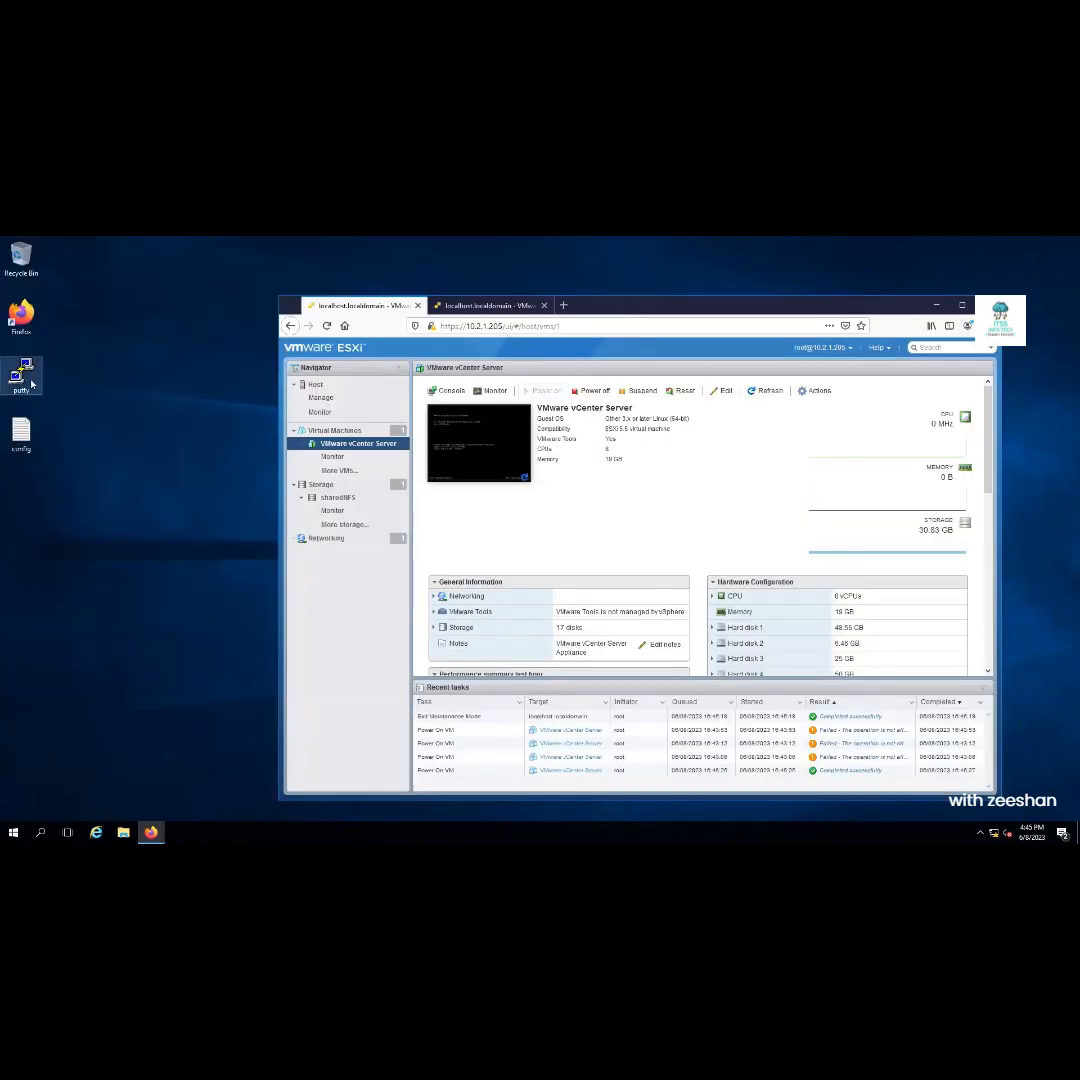
Open a PuTTY SSH connection to 10.2.1.206, copying the address from the config notes
click(31, 383)
double_click(31, 383)
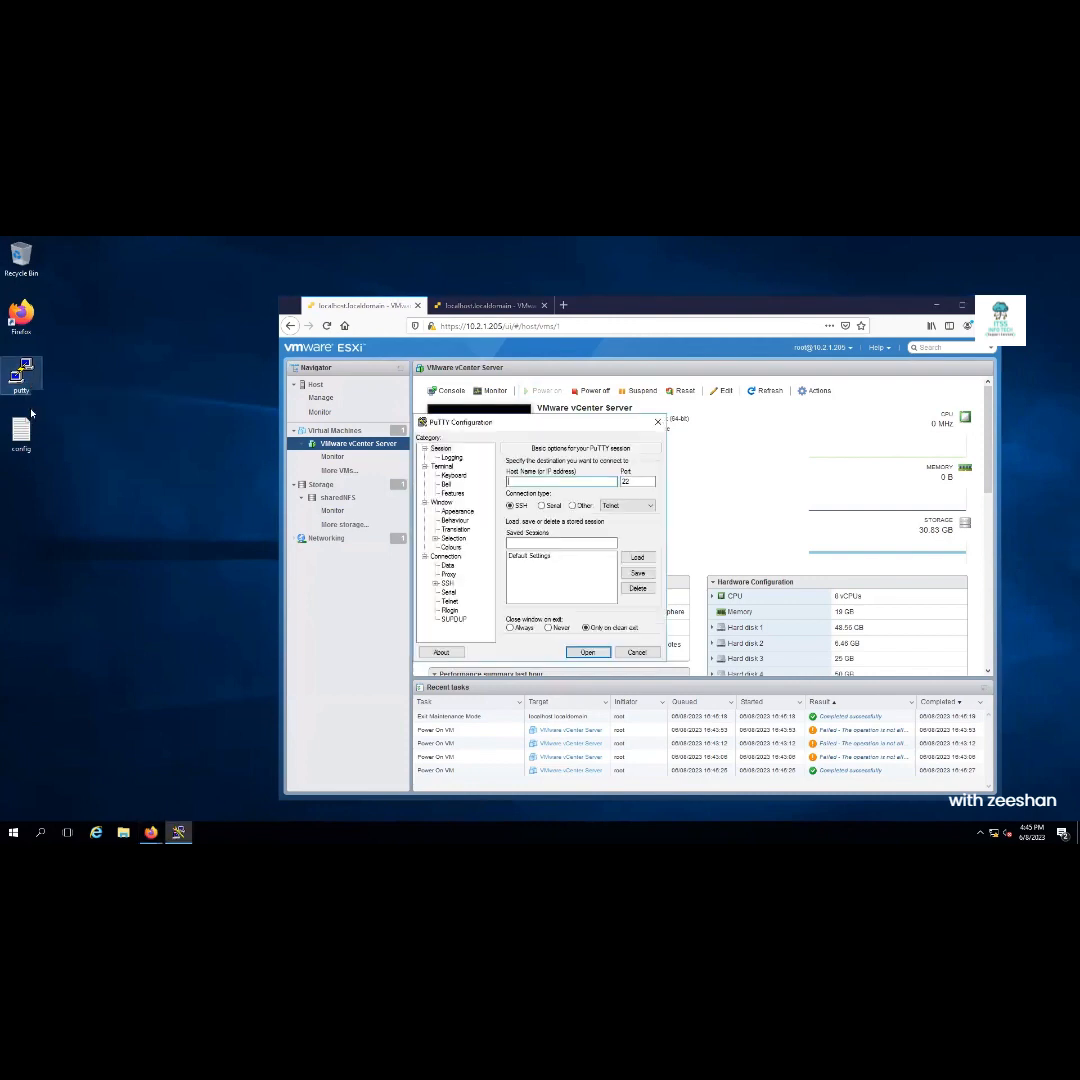
double_click(22, 432)
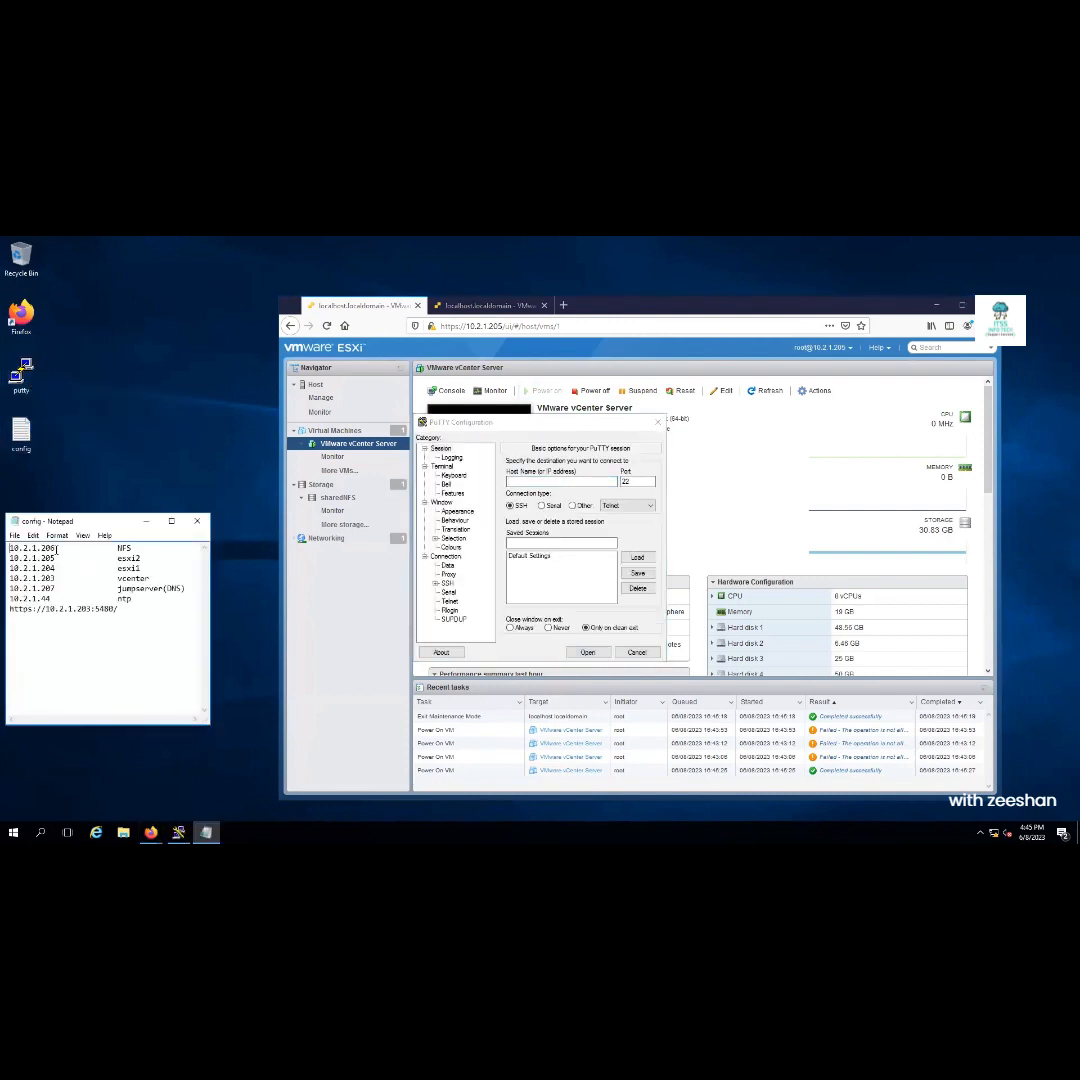
drag(55, 548, 3, 548)
key(ctrl+c)
click(549, 481)
key(ctrl+v)
key(Return)
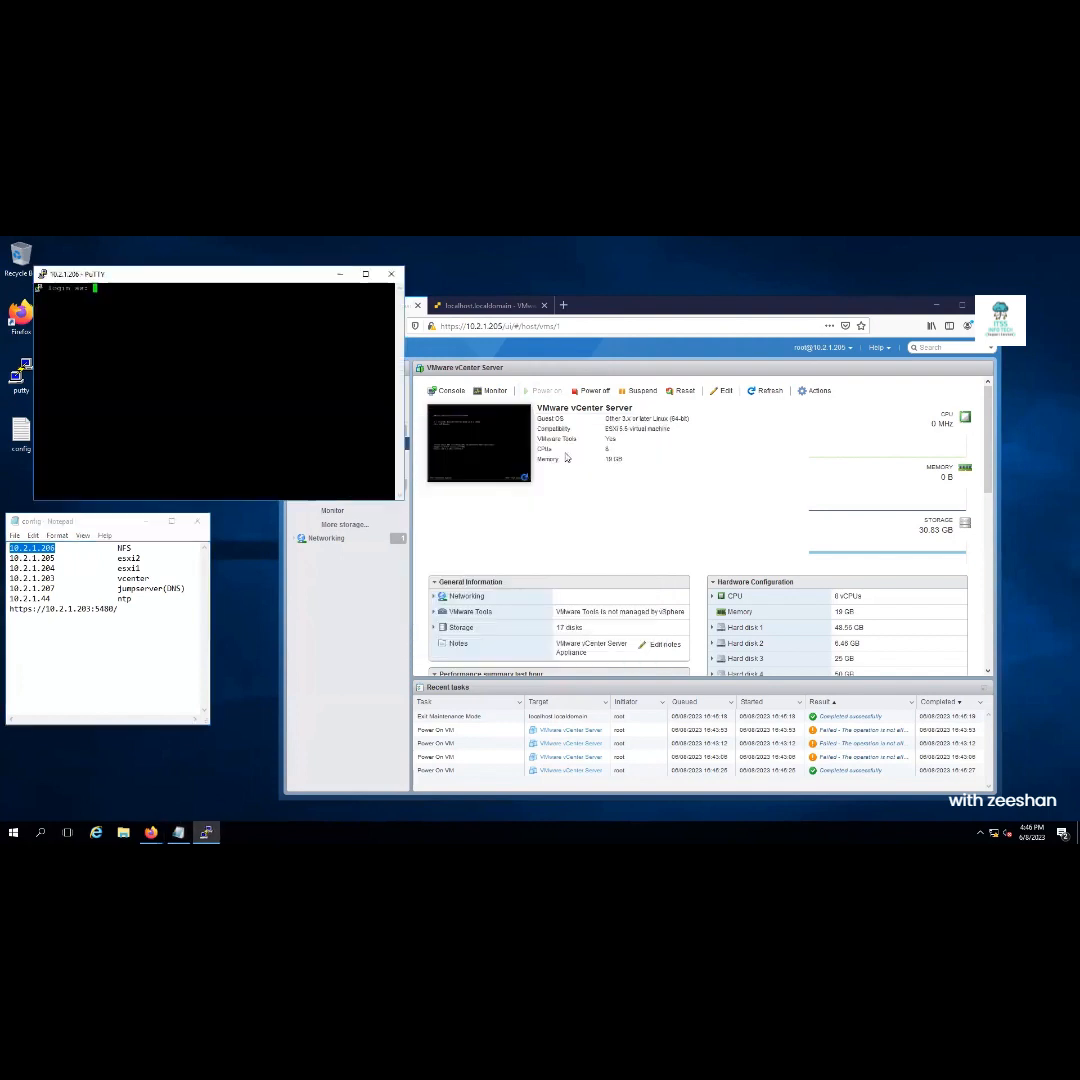
Log in to the SSH session as root with the account password
text(root)
key(Return)
key(Return)
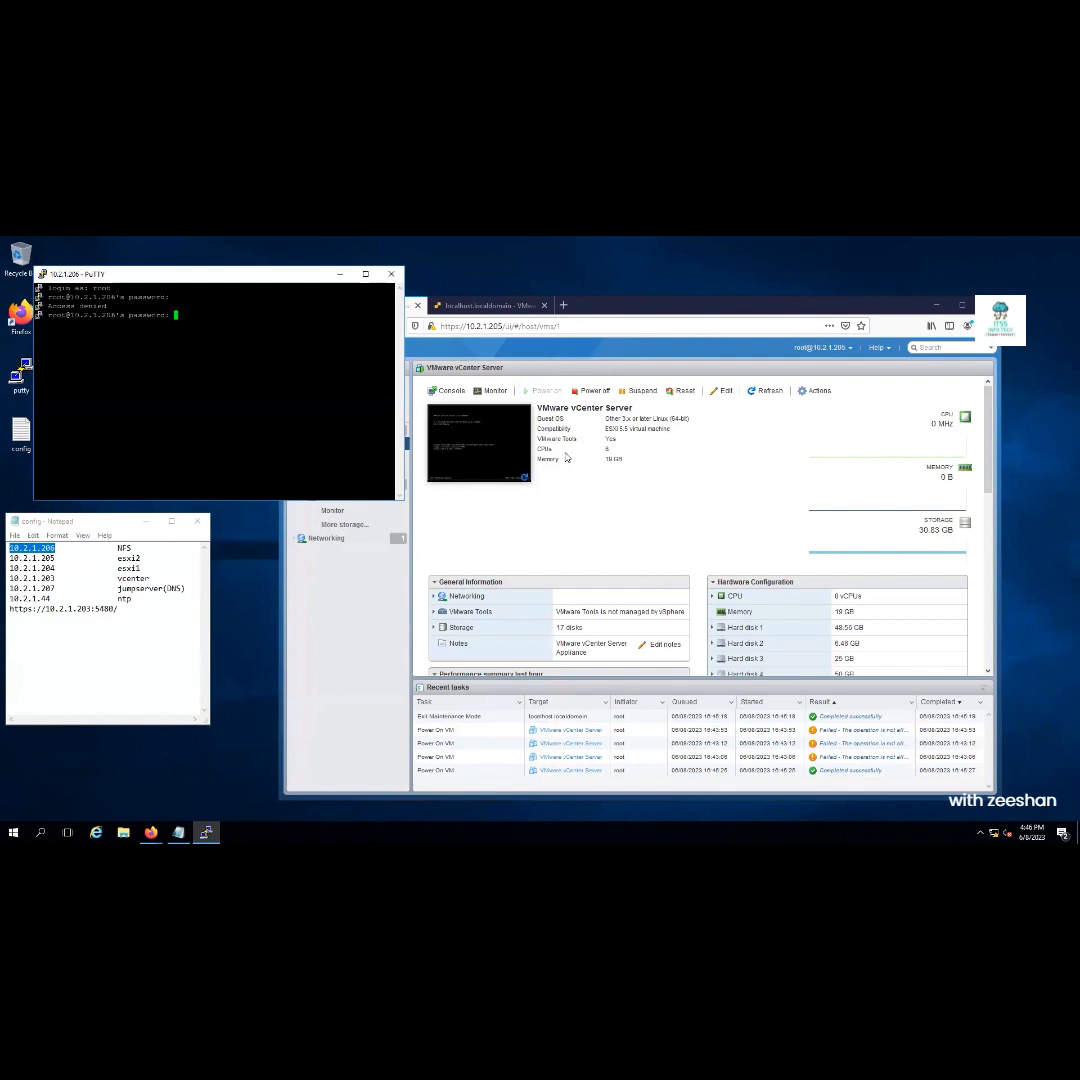
key(Return)
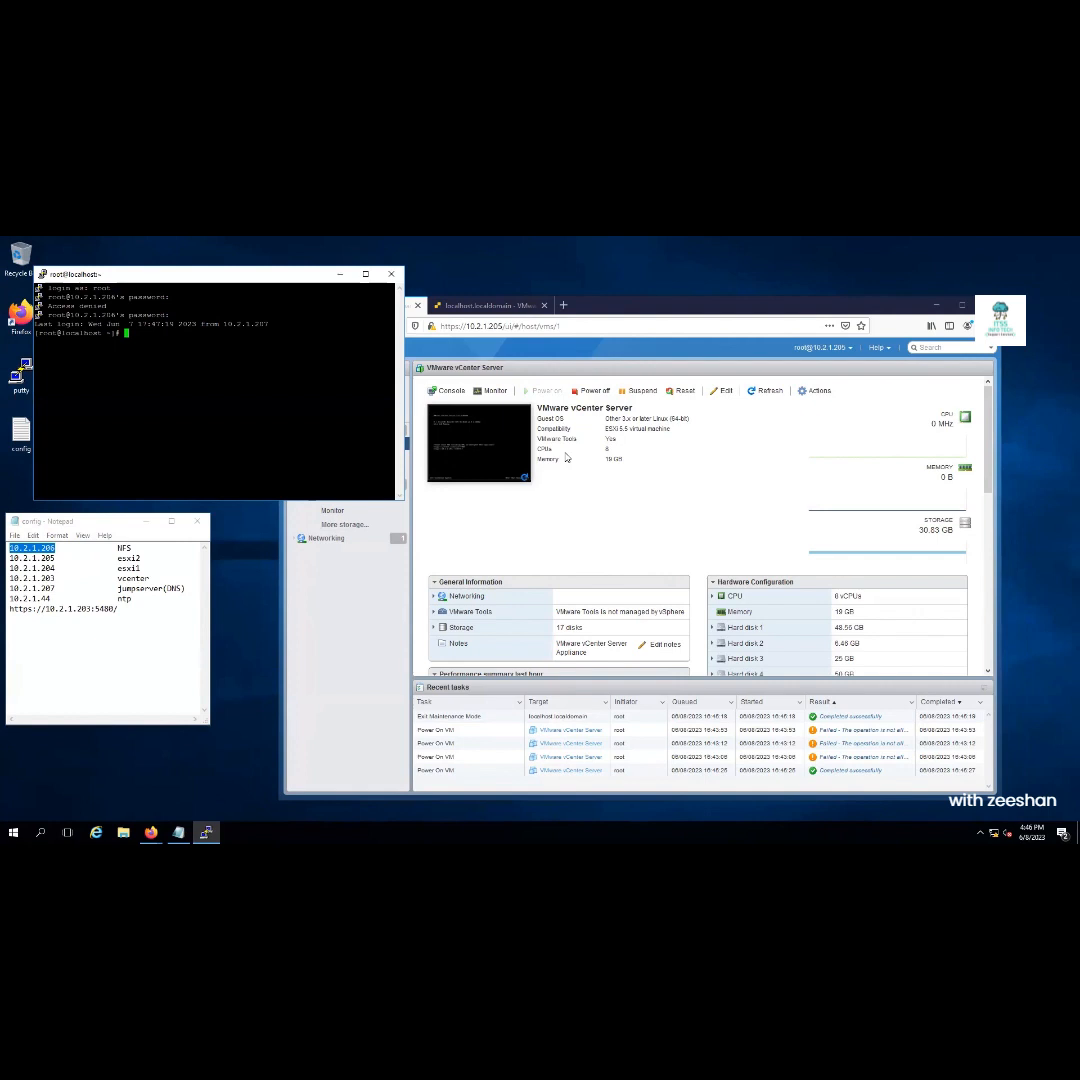
Change to /var/nfsshare and list its contents, picking out the CentOS1 folder
text(cd /var/nfsshare/)
key(Return)
text(ls)
key(Return)
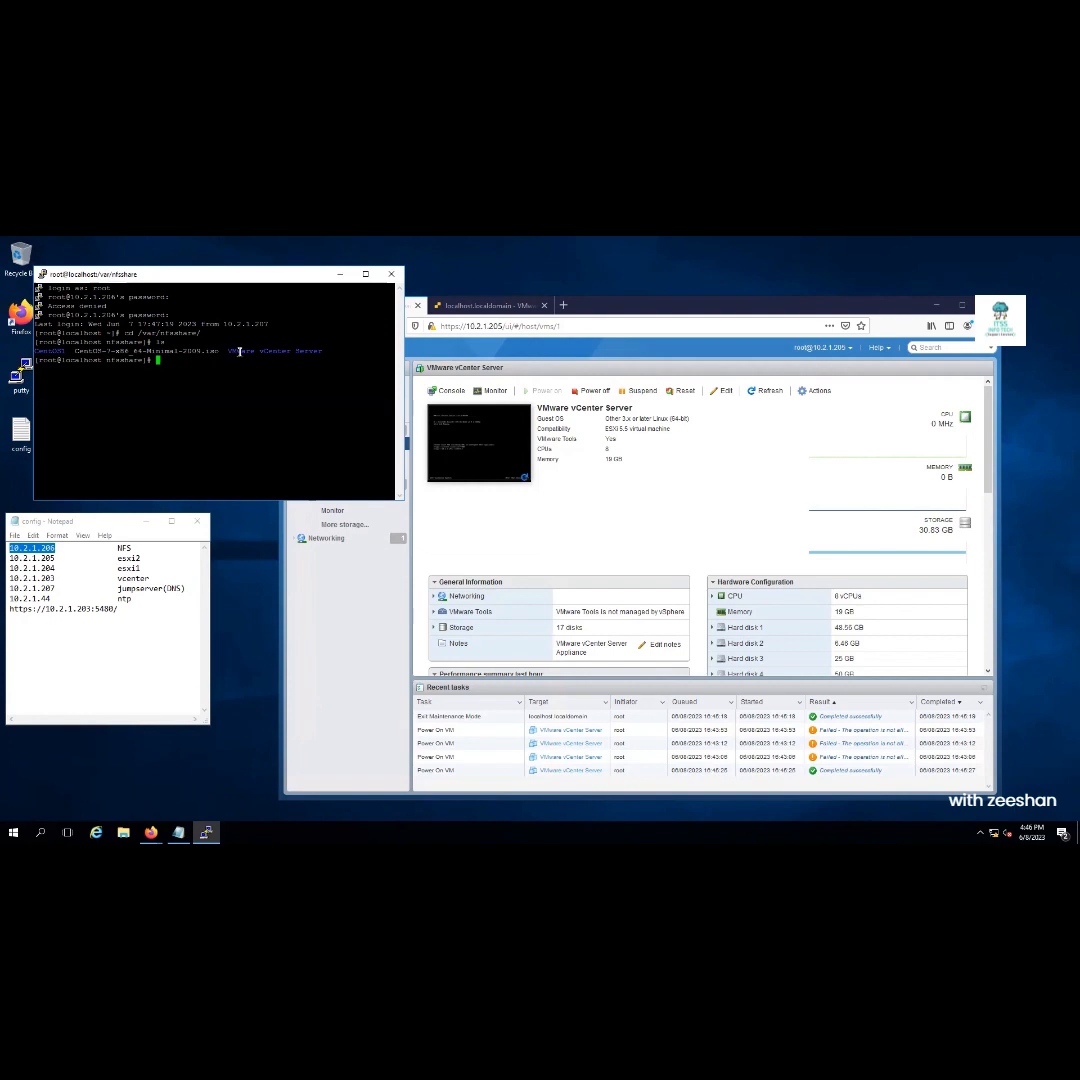
double_click(49, 351)
text(cd Ce)
Enlarge the PuTTY terminal font to 16-point Courier New
right_click(212, 278)
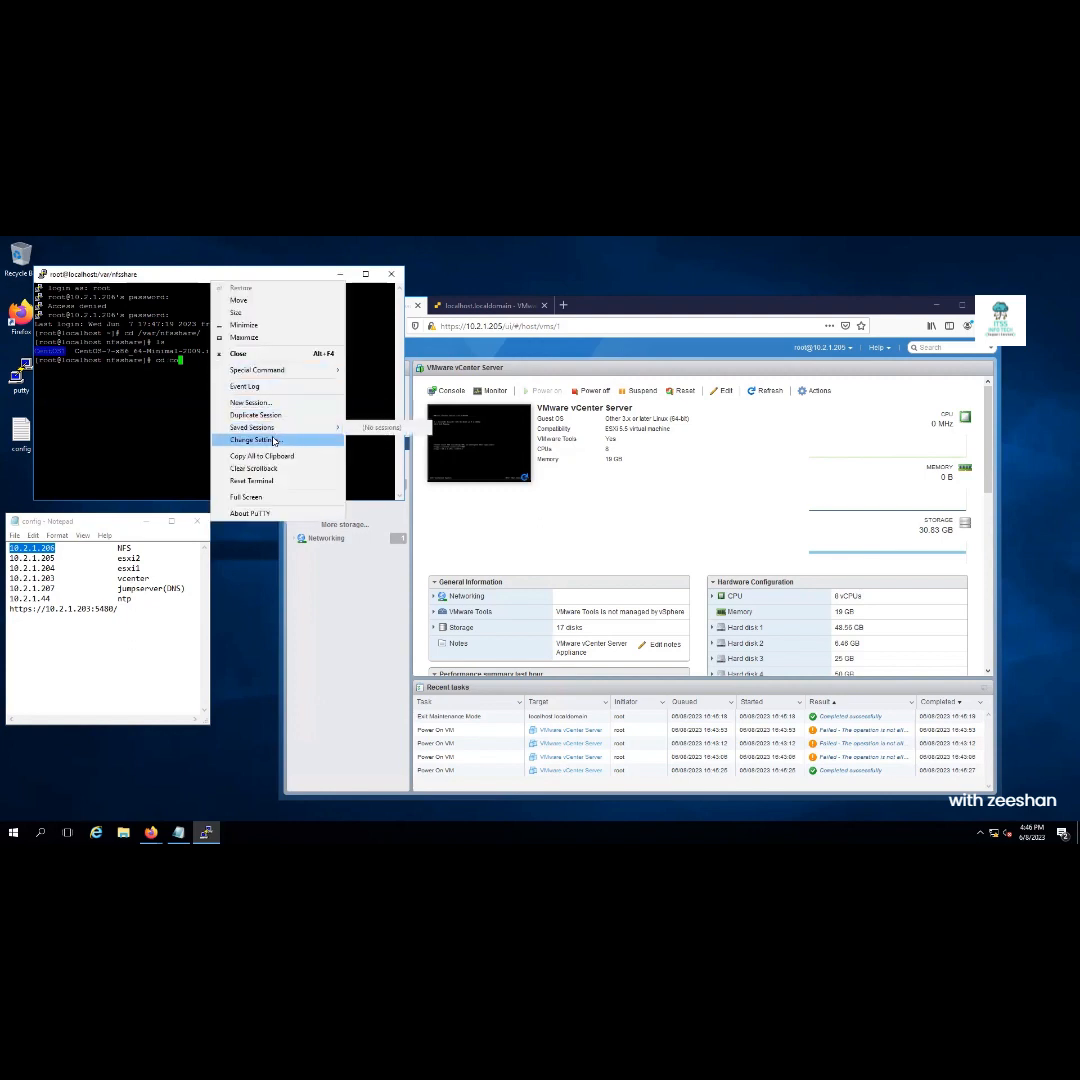
click(262, 439)
click(462, 520)
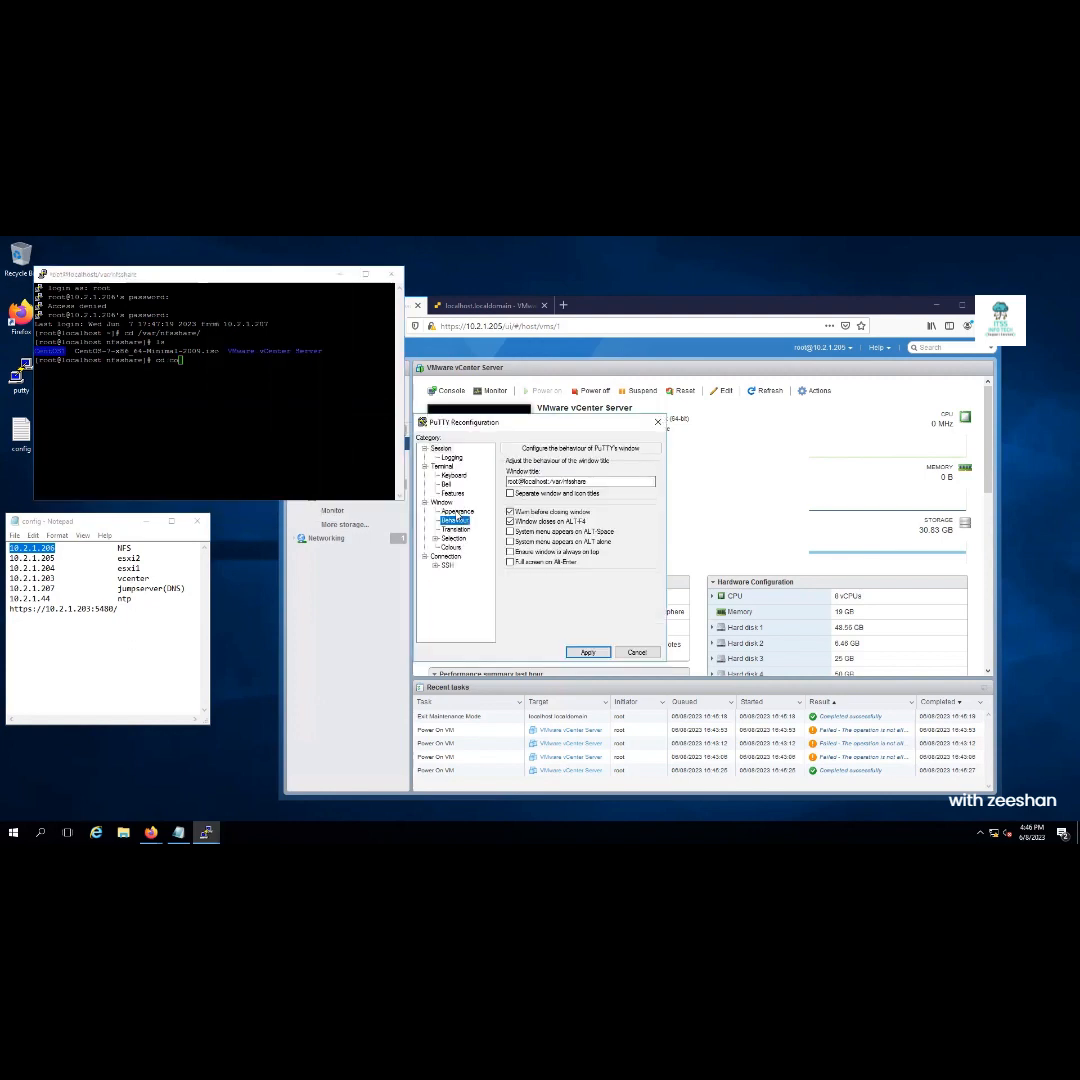
click(461, 512)
click(626, 529)
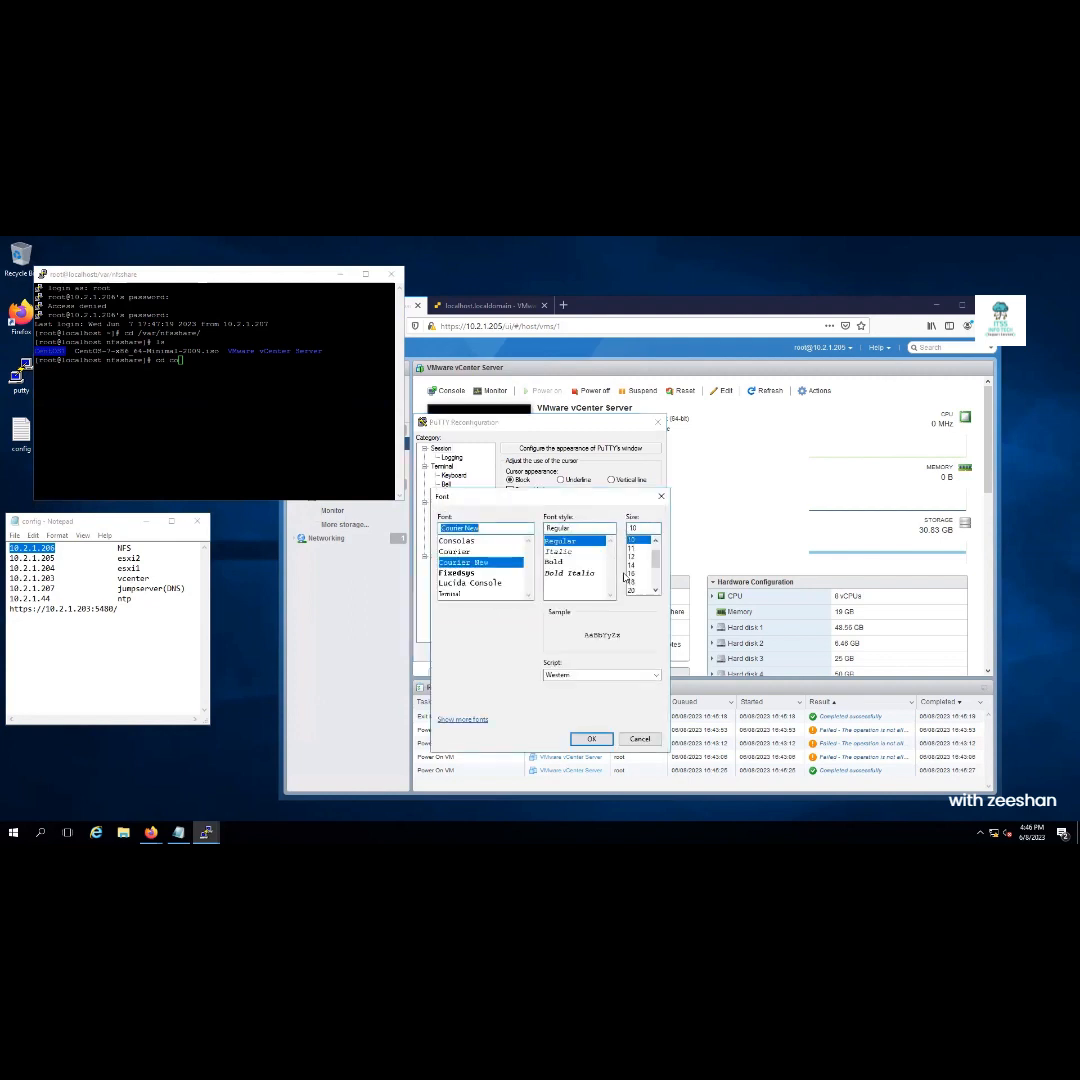
click(631, 573)
click(591, 738)
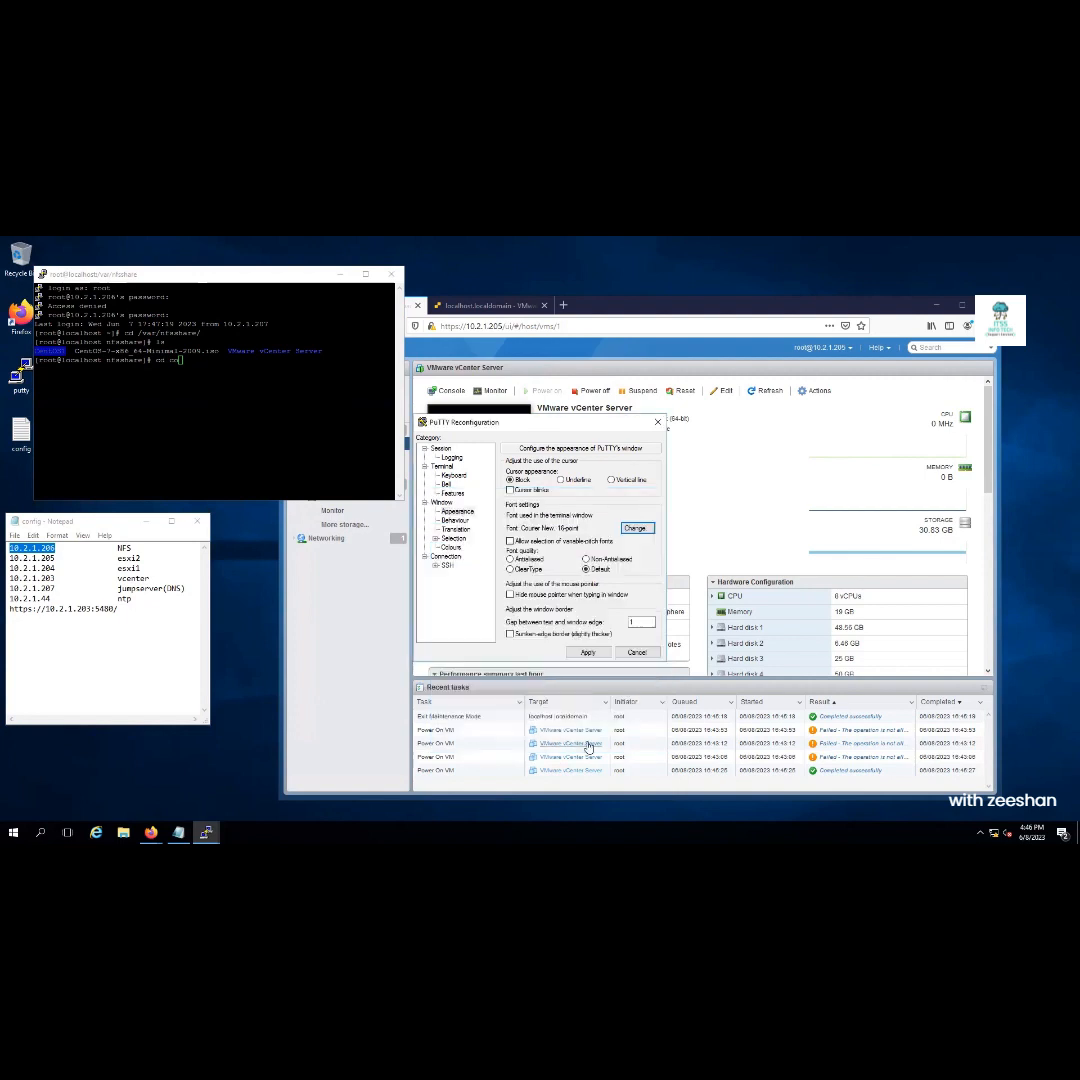
click(587, 652)
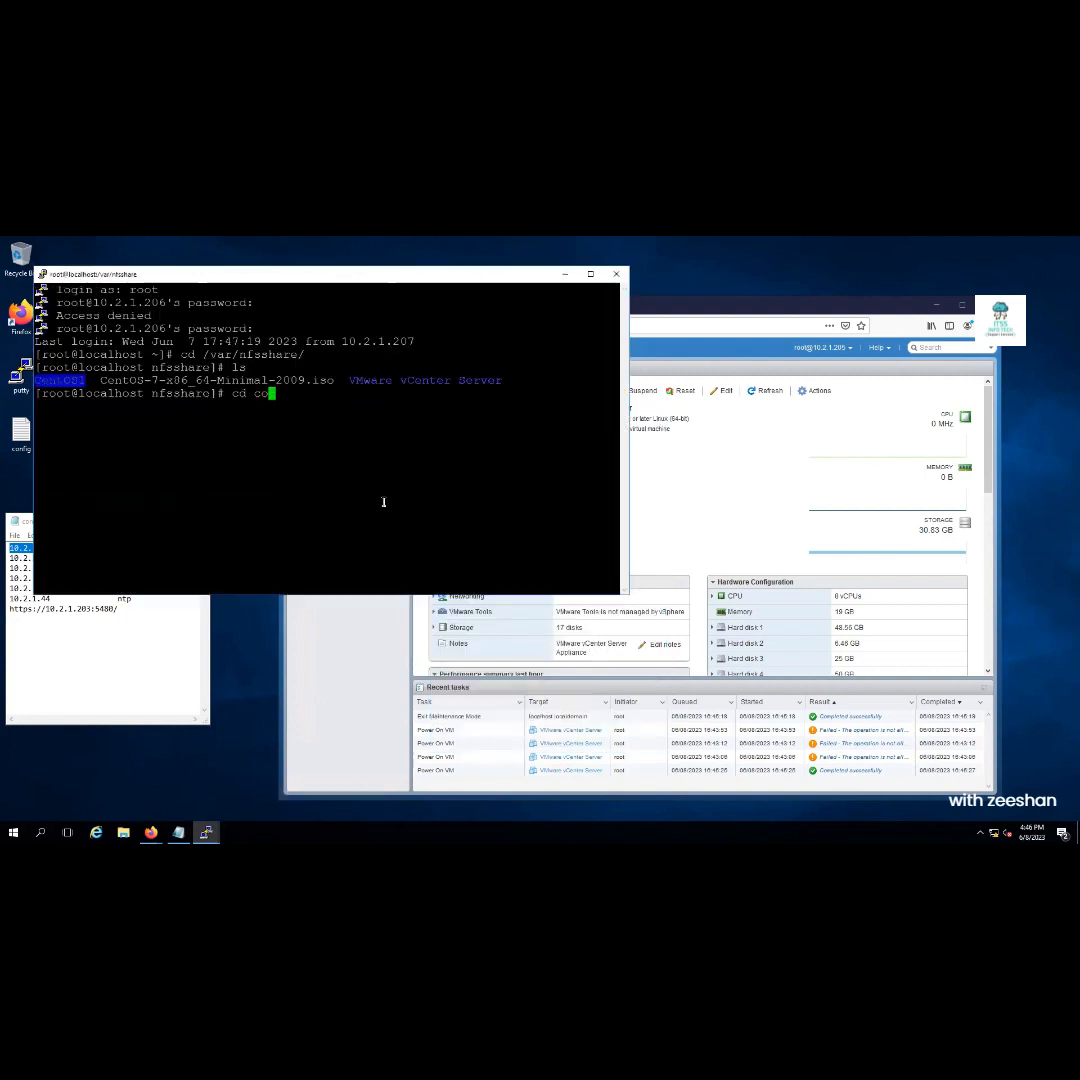
Enter the CentOS1 folder and list its virtual machine files
key(BackSpace)
key(BackSpace)
text(CentOS1)
key(Tab)
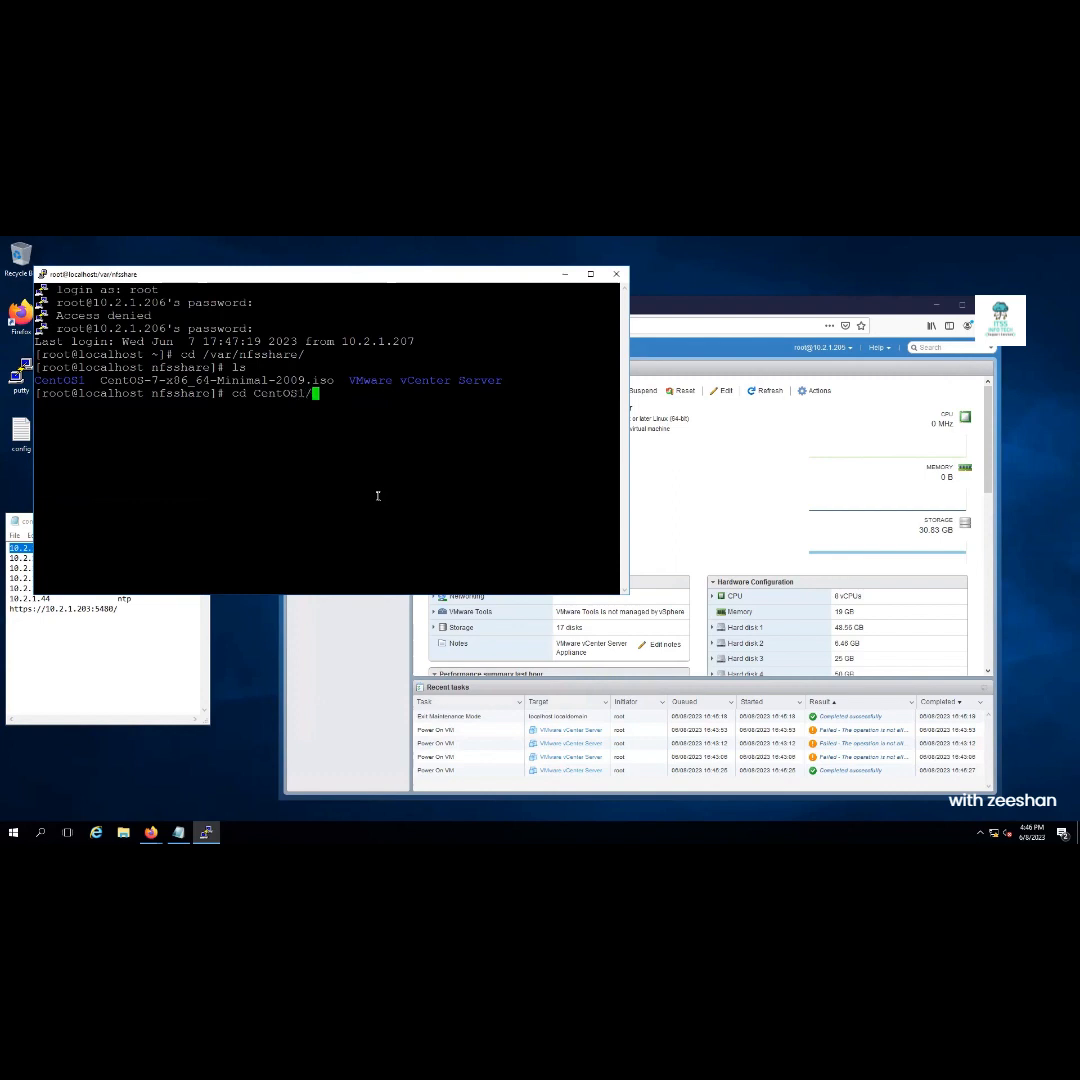
key(Return)
text(ls)
key(Return)
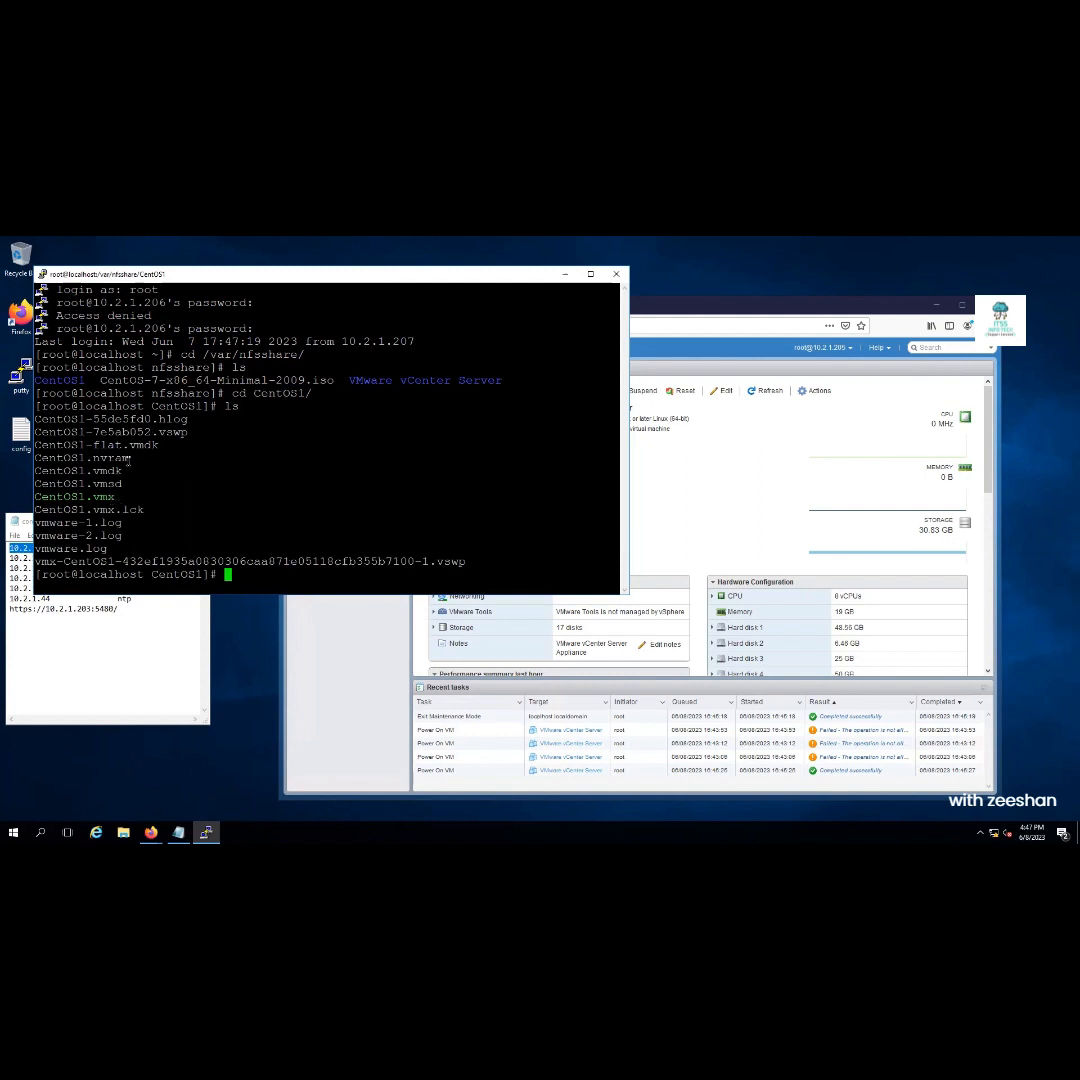
double_click(129, 457)
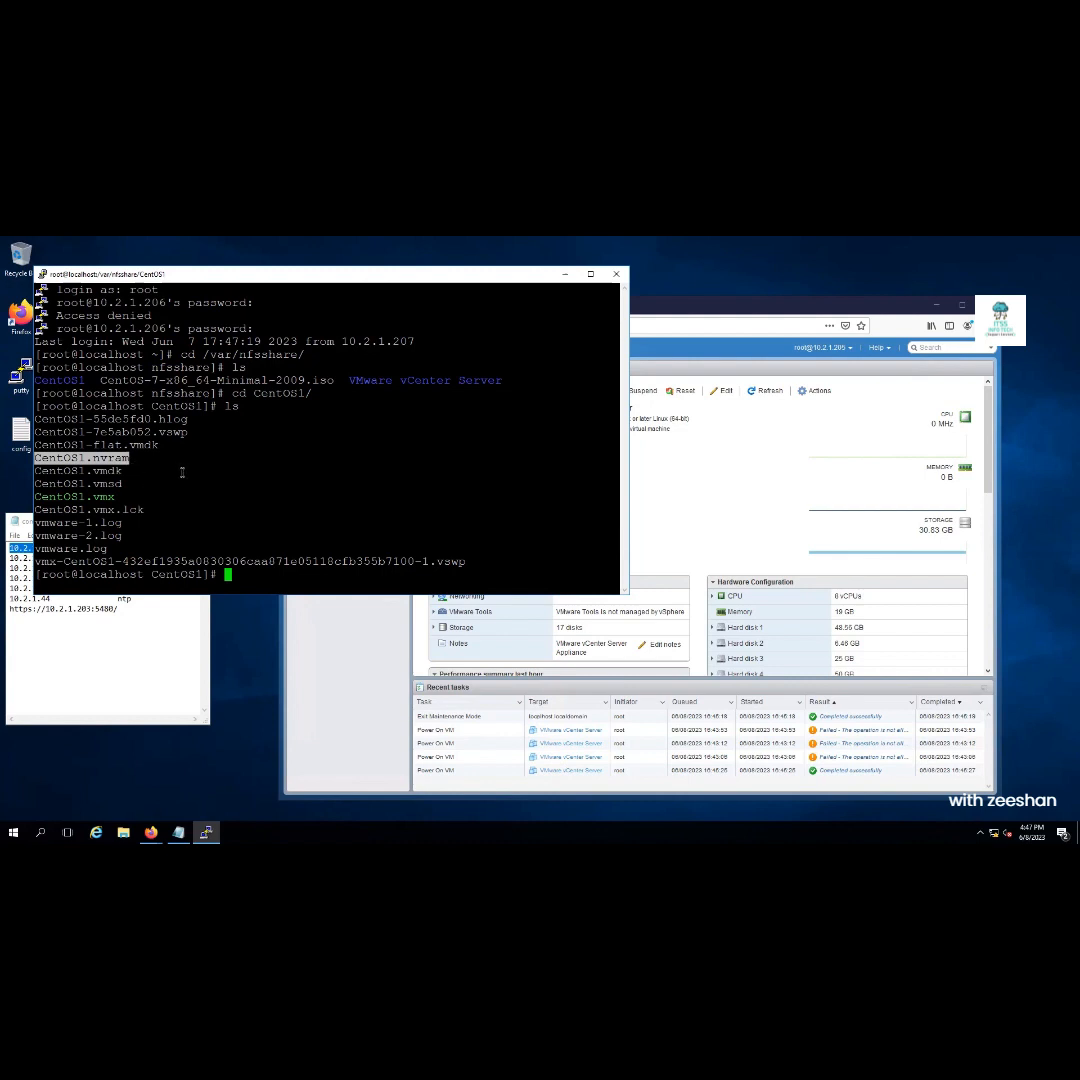
double_click(89, 445)
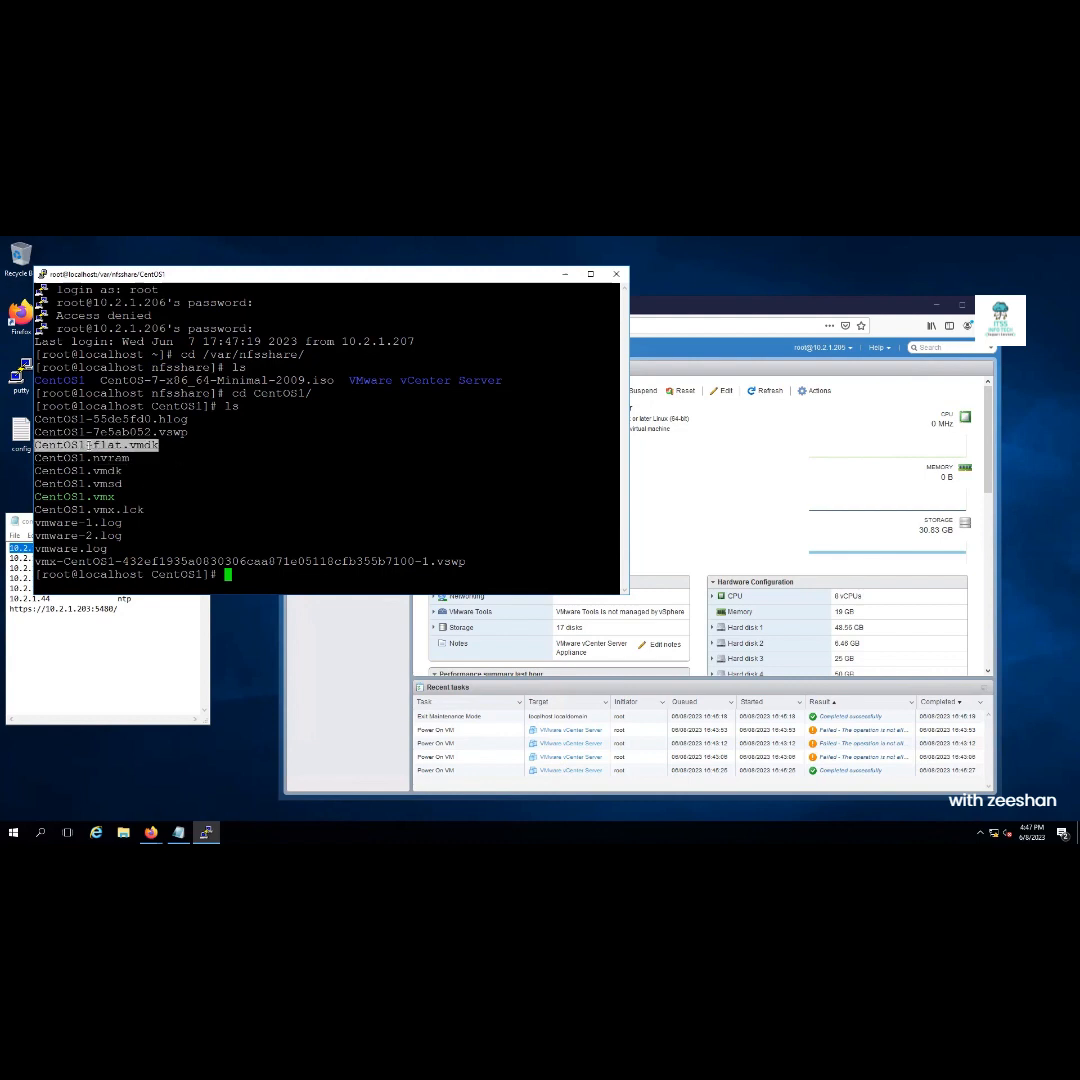
Run ls -lh to show file sizes, including the 20G CentOS1-flat.vmdk
text(ls -lh)
key(Return)
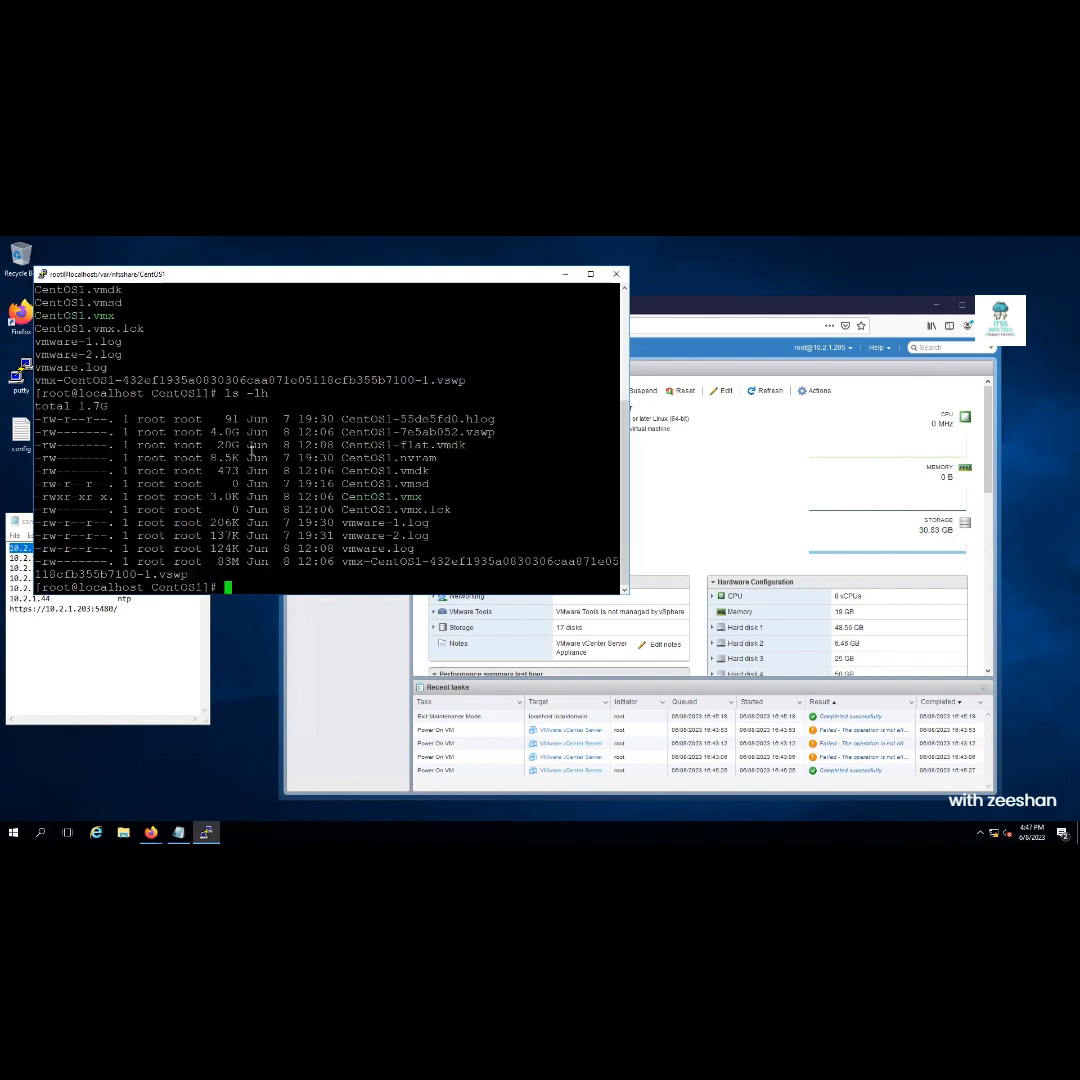
double_click(229, 445)
Go back up to /var/nfsshare, list it, and narrow the terminal to reveal the browser
text(cd ..)
key(Return)
text(ls)
key(Return)
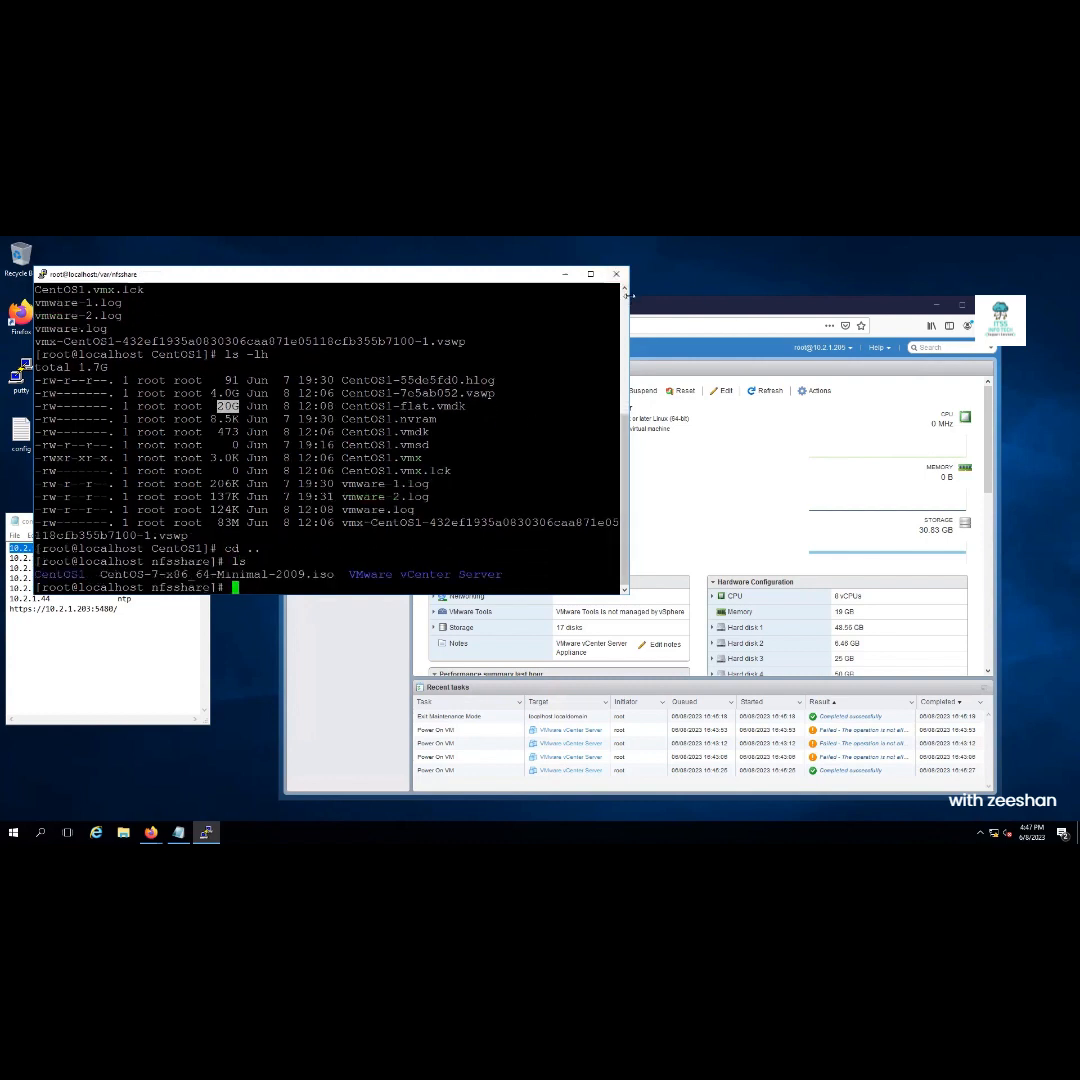
drag(630, 297, 357, 297)
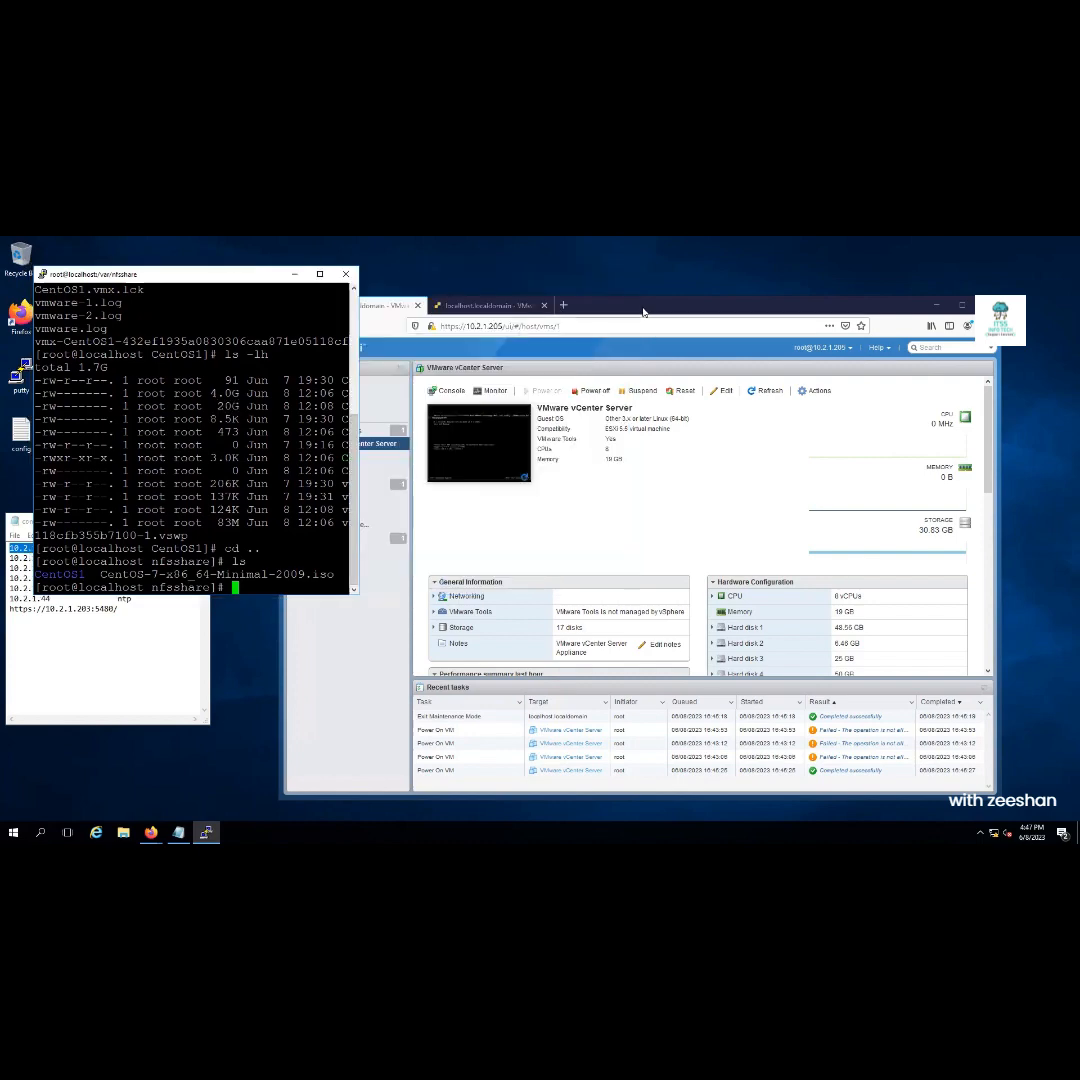
drag(652, 311, 752, 299)
Close the CentOS1 ESXi tab and sign in to the vSphere Client at 10.2.1.203
click(548, 298)
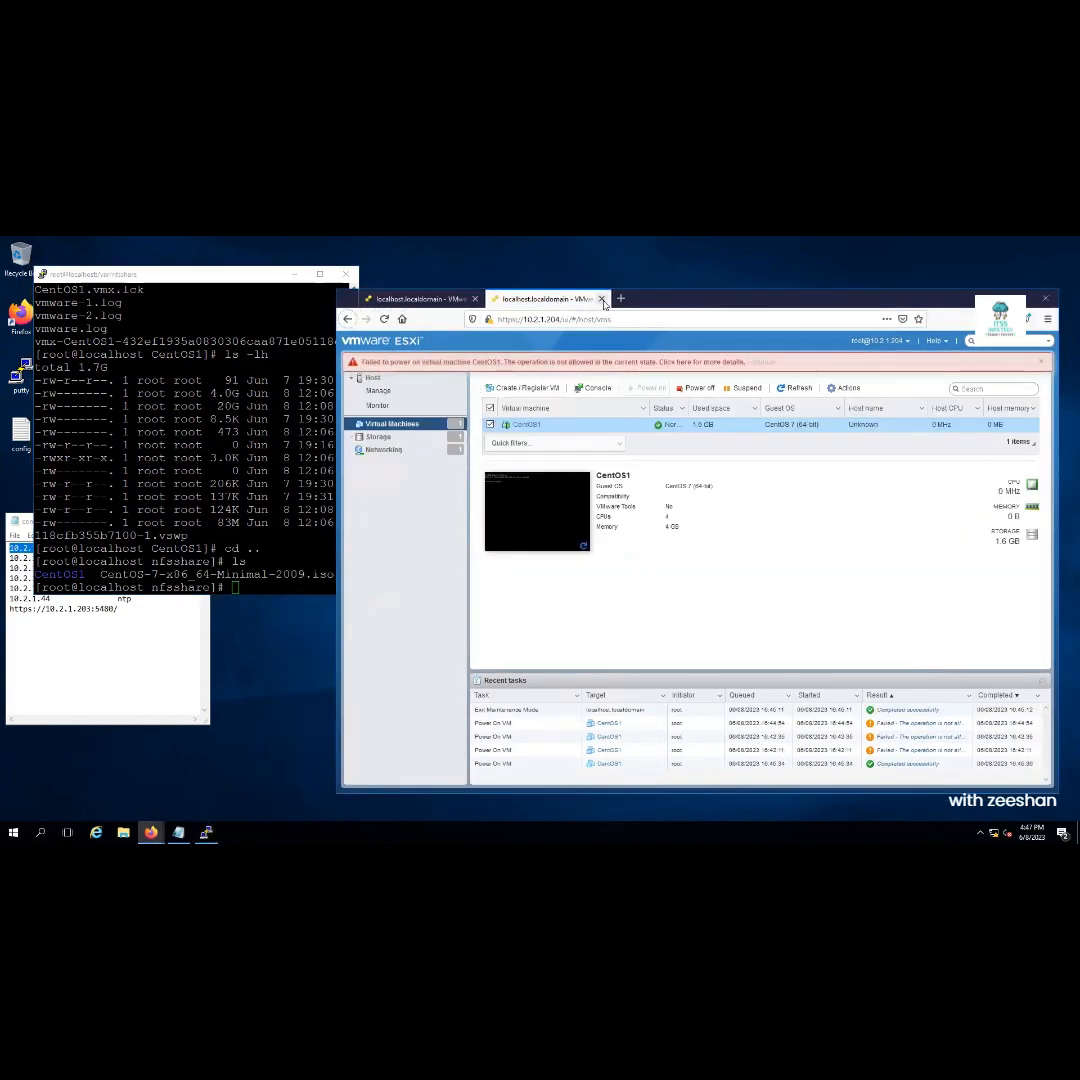
click(603, 298)
click(494, 298)
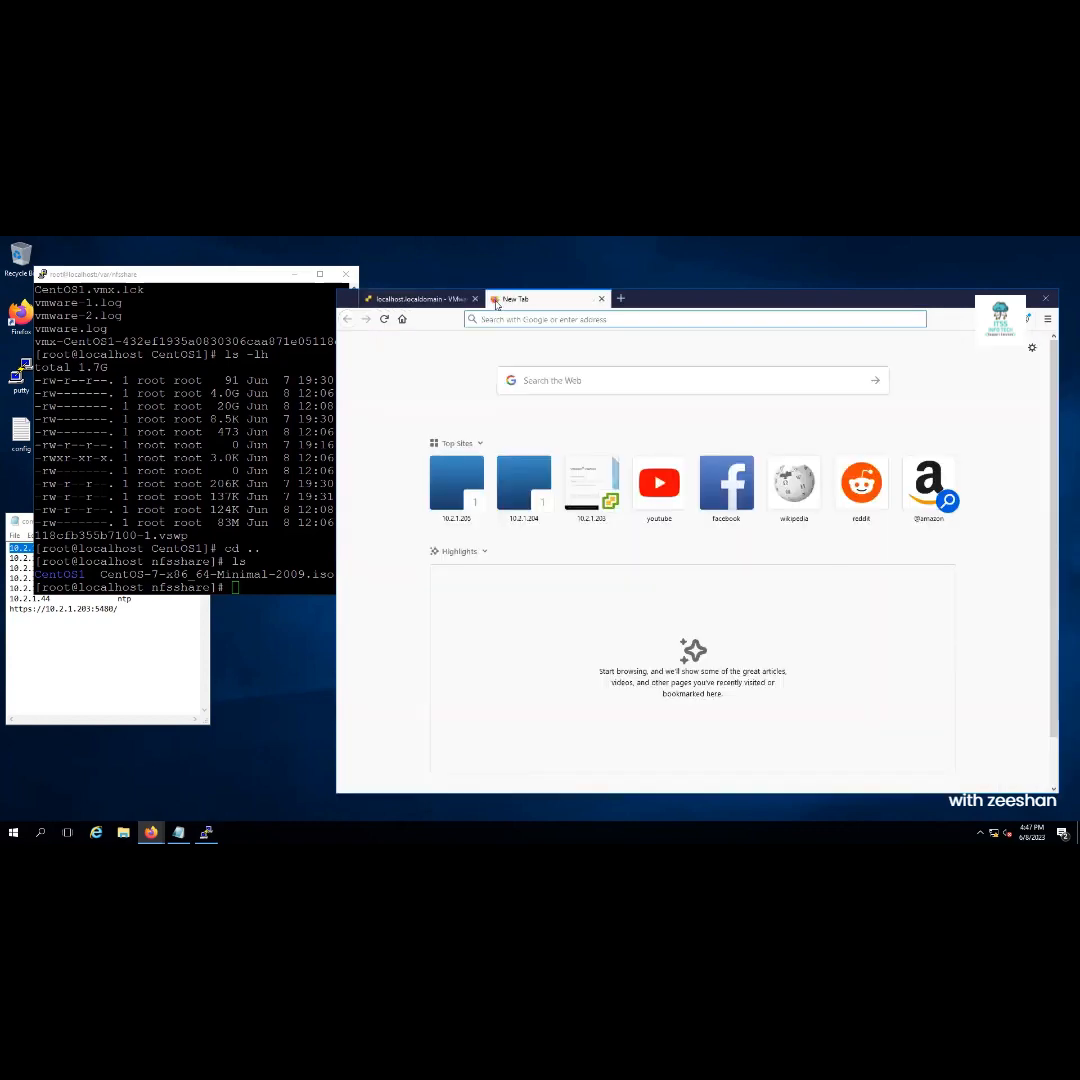
click(509, 320)
text(10)
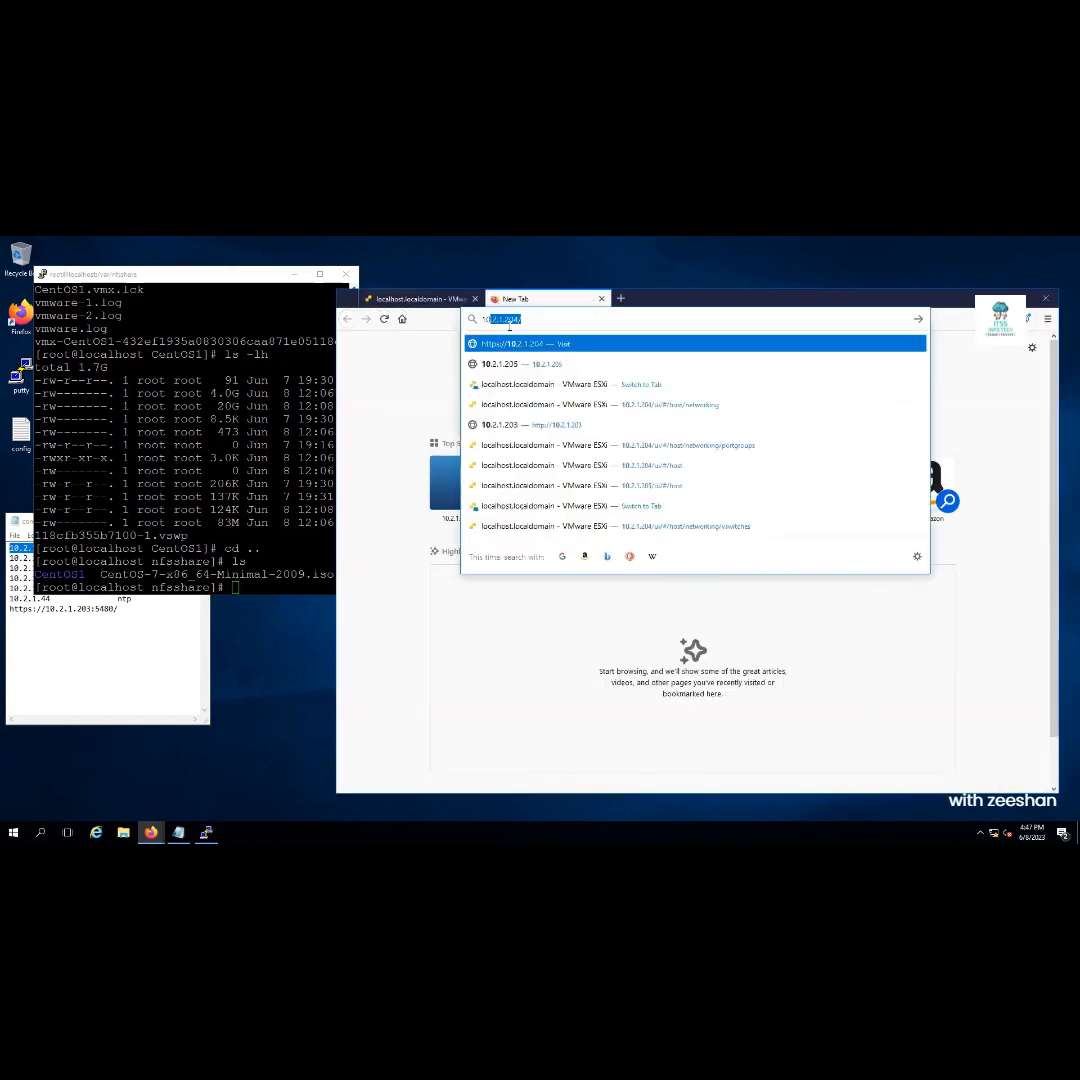
text(.2.1.203)
key(Return)
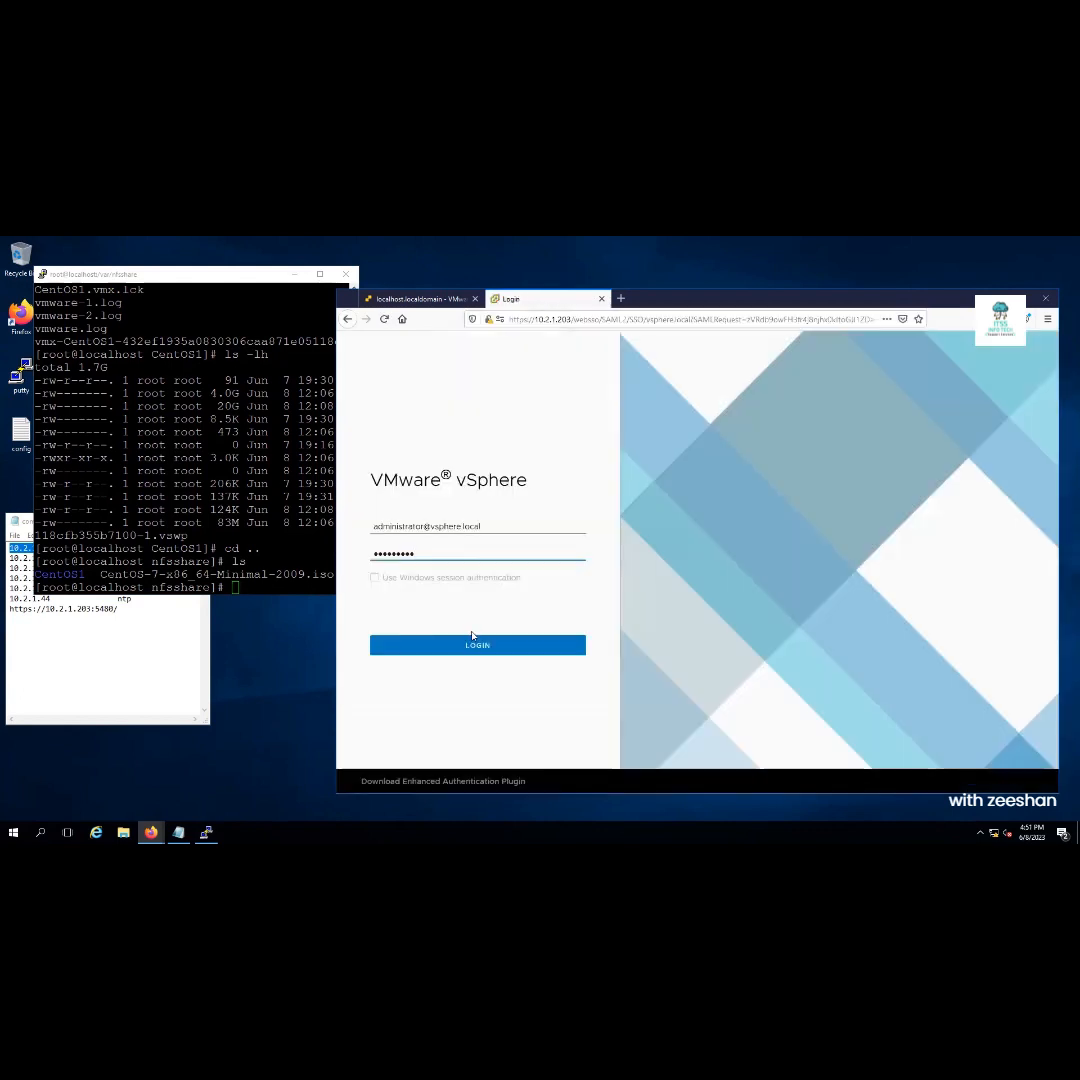
click(472, 644)
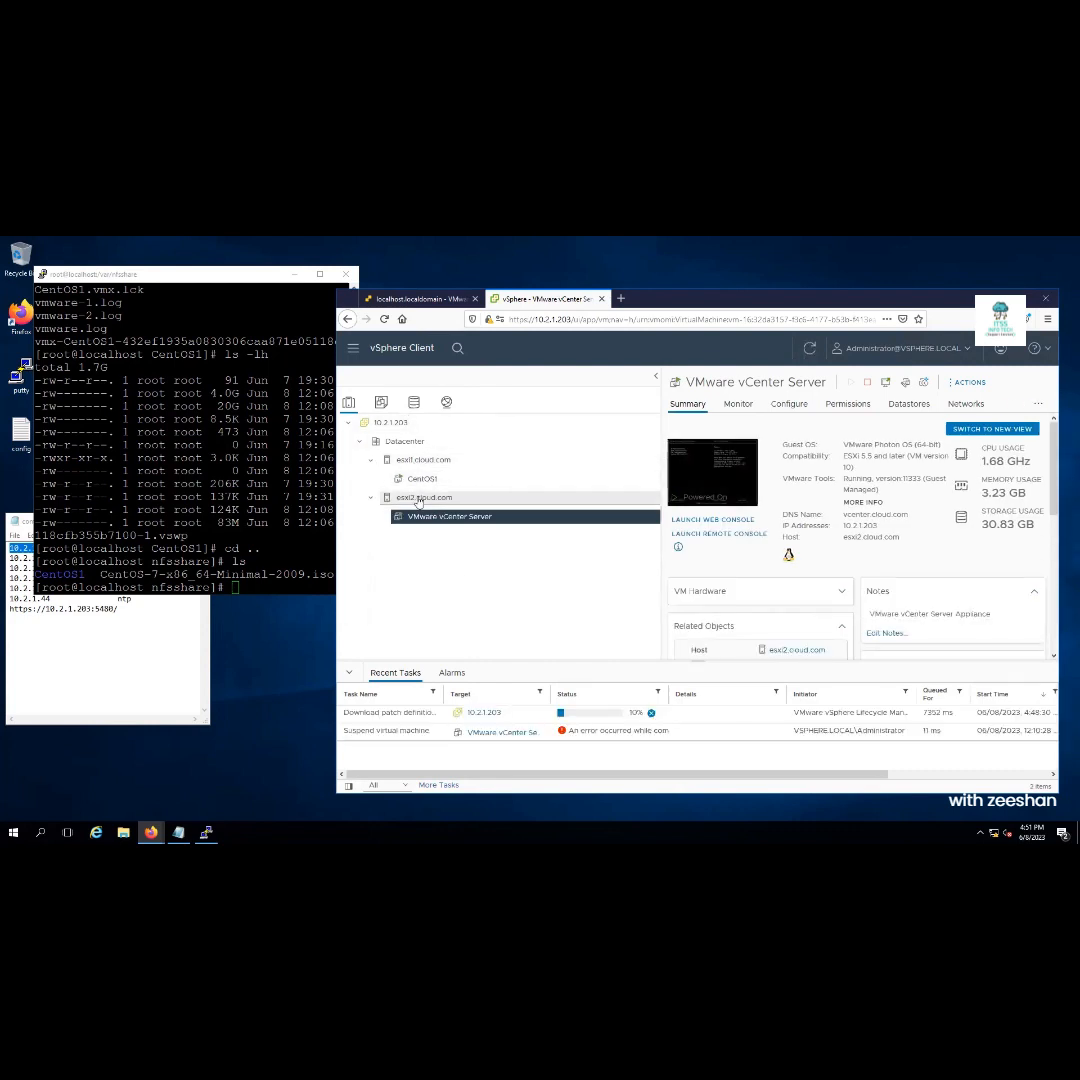
Clone CentOS1 as 'CentOS2' onto host esxi2.cloud.com, stored on the sharedNFS datastore
right_click(420, 482)
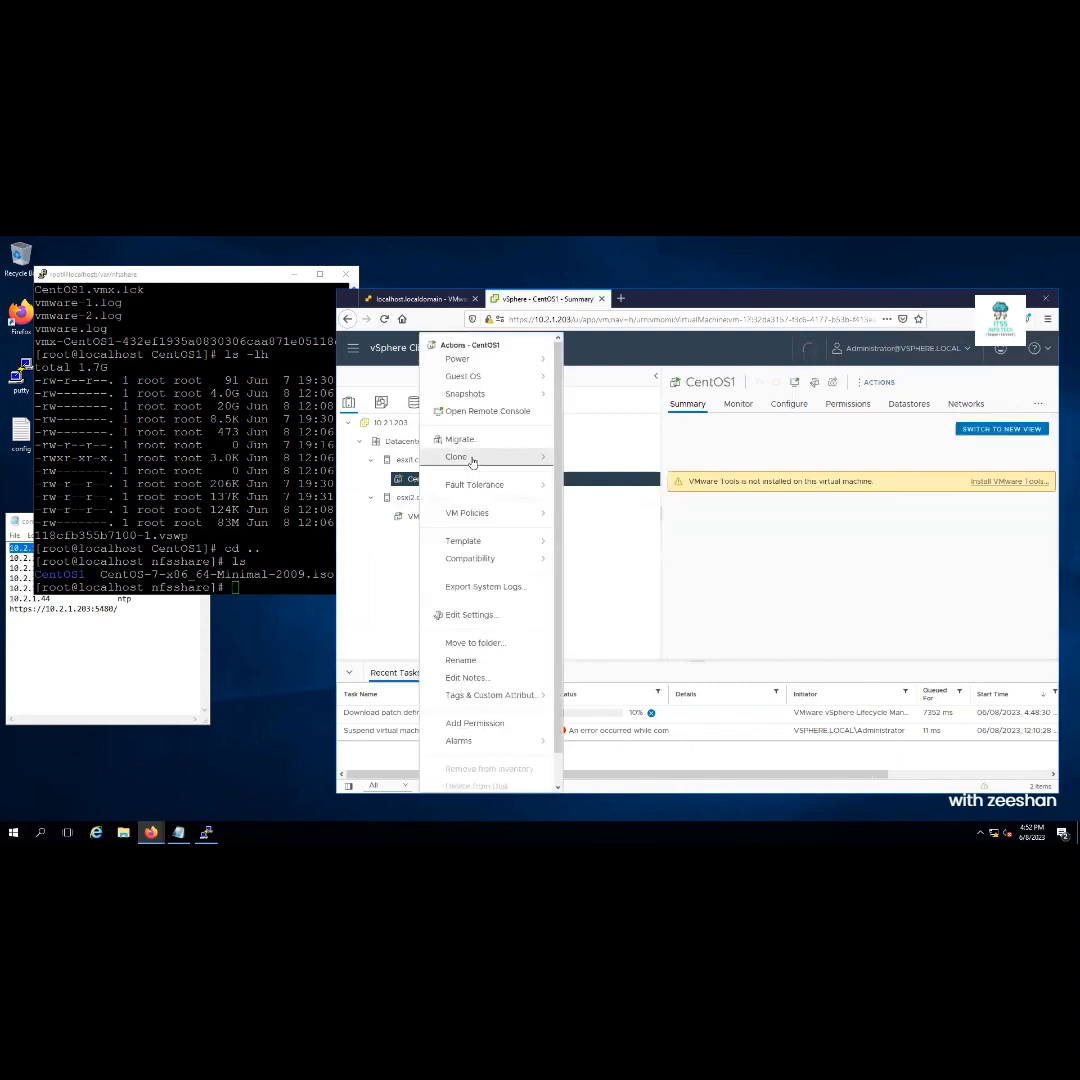
mouse_move(473, 461)
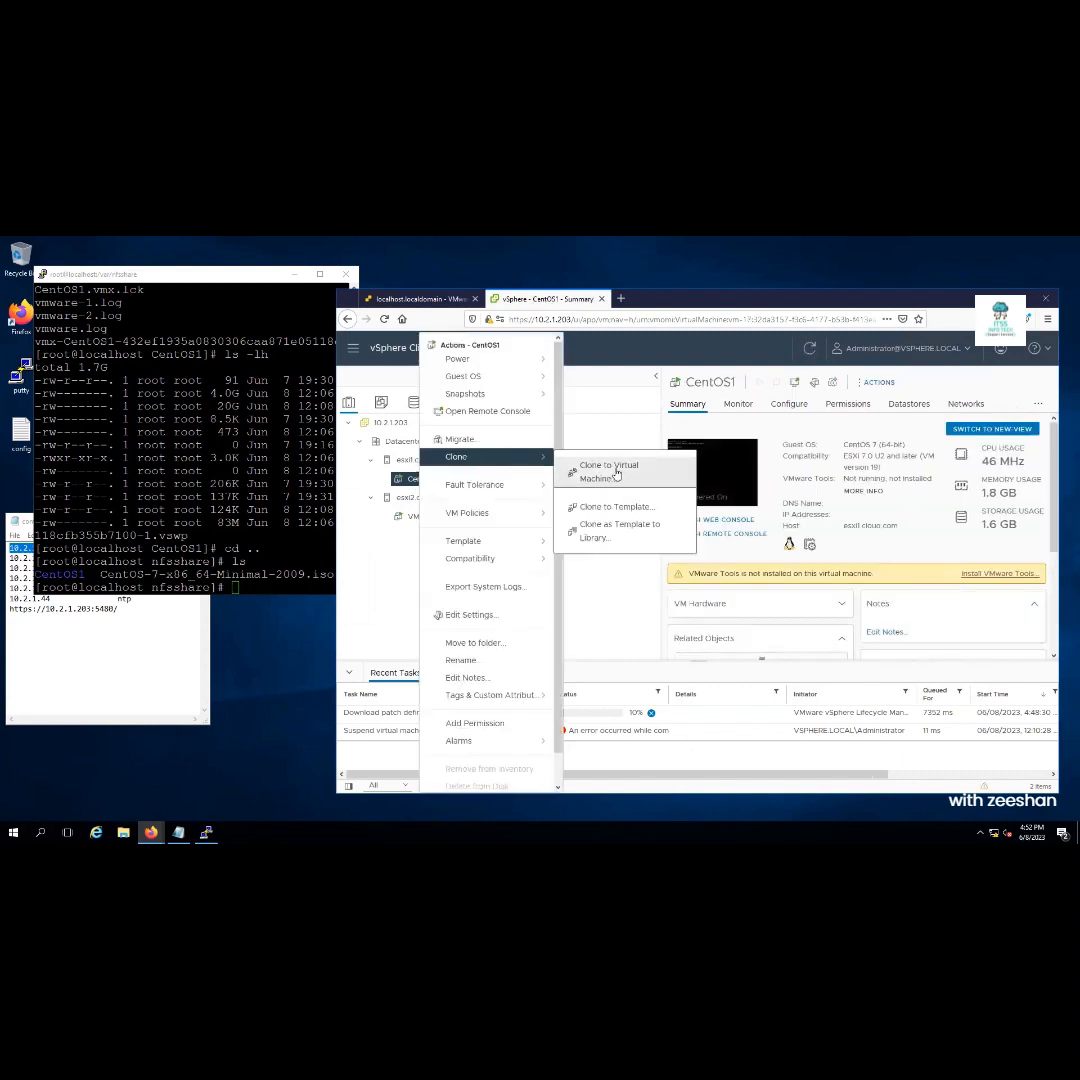
click(616, 474)
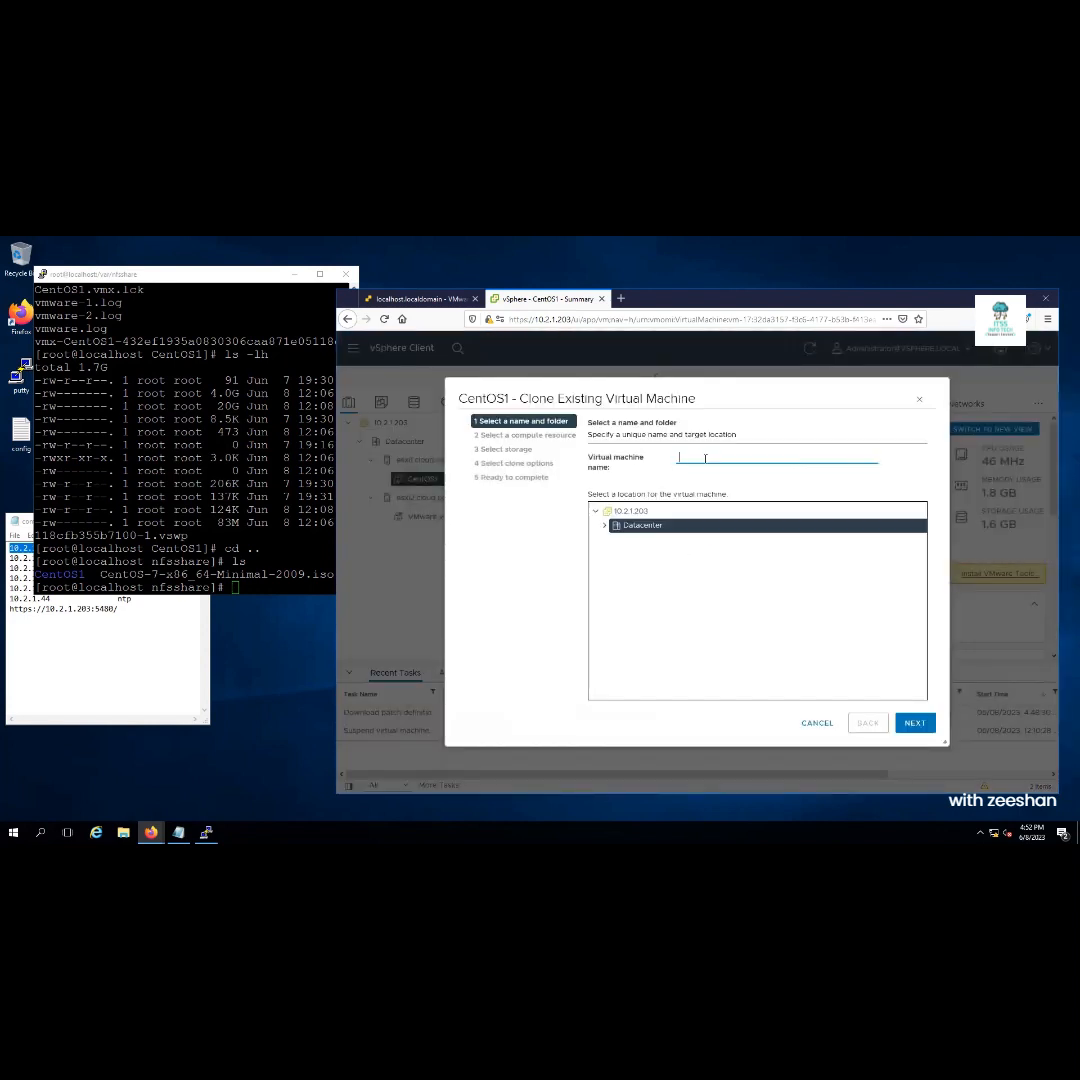
text(CentOS2)
click(913, 724)
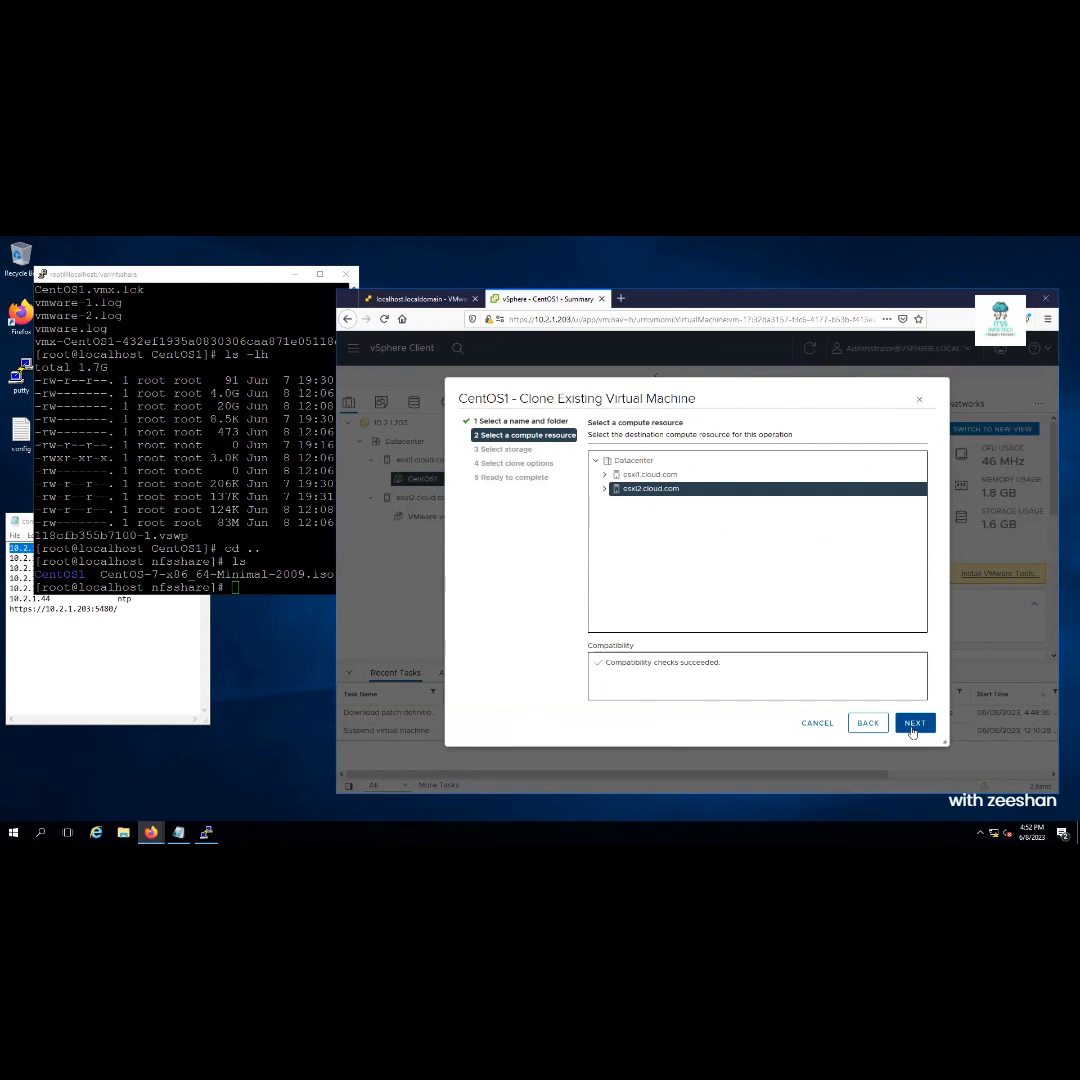
click(911, 729)
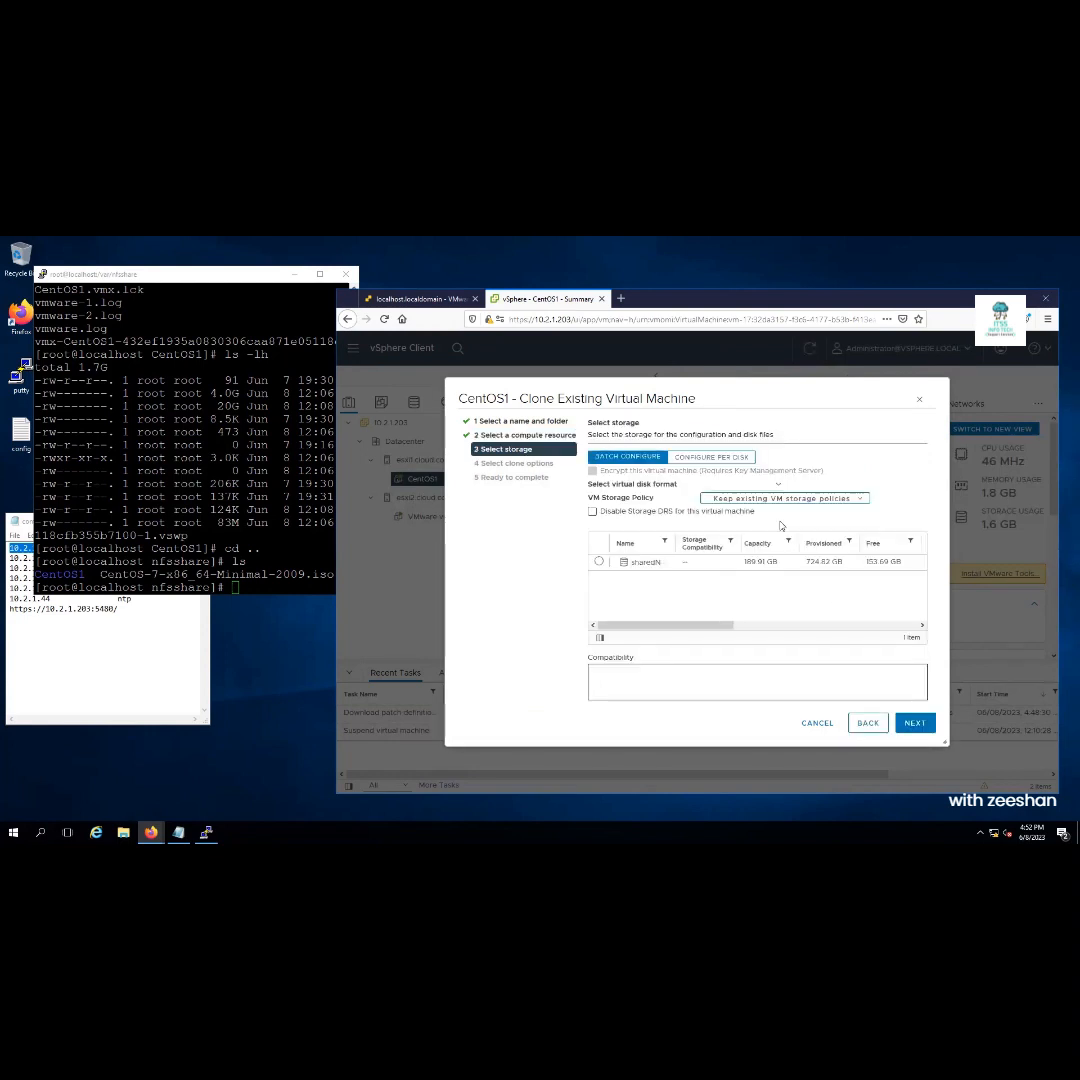
click(599, 563)
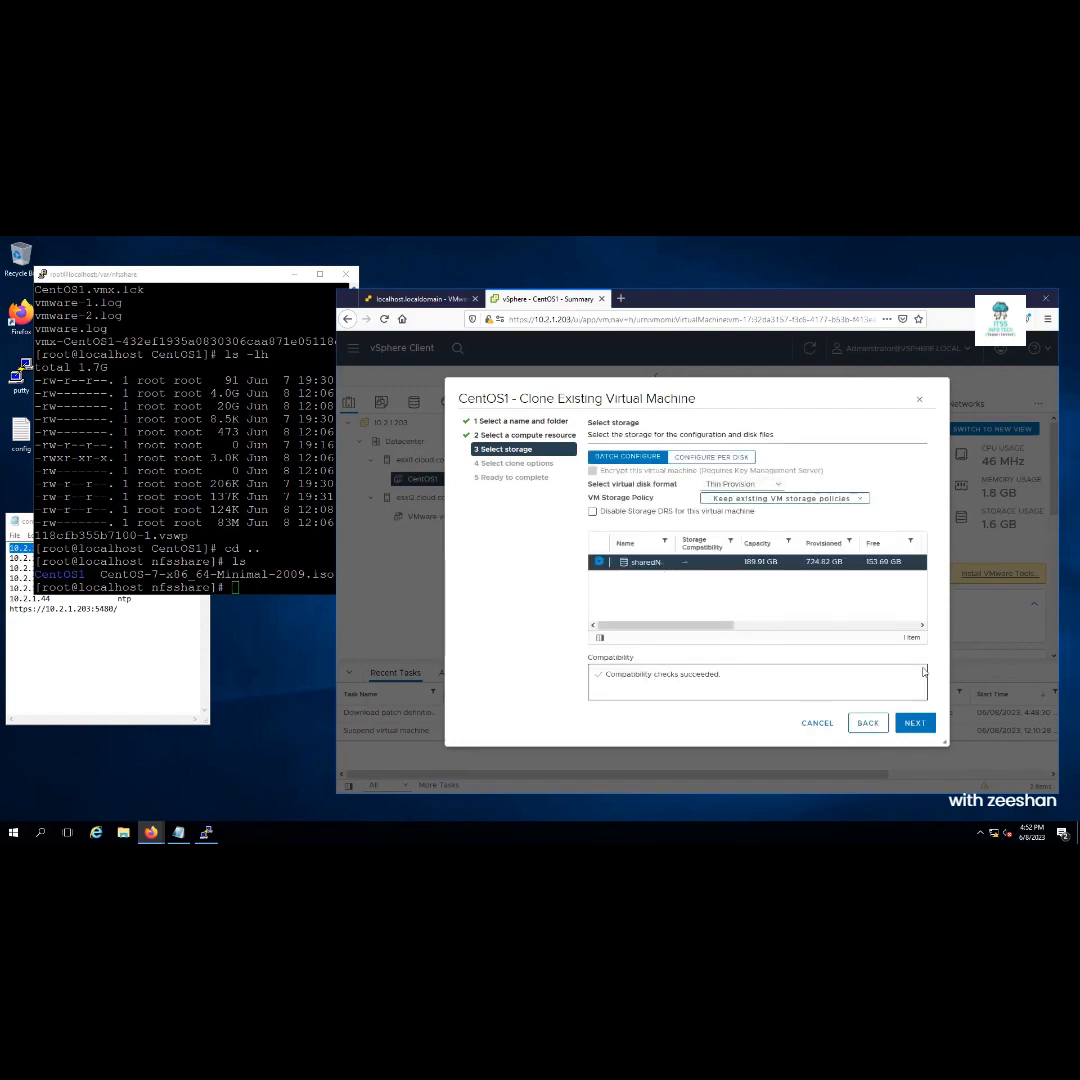
click(915, 724)
click(915, 724)
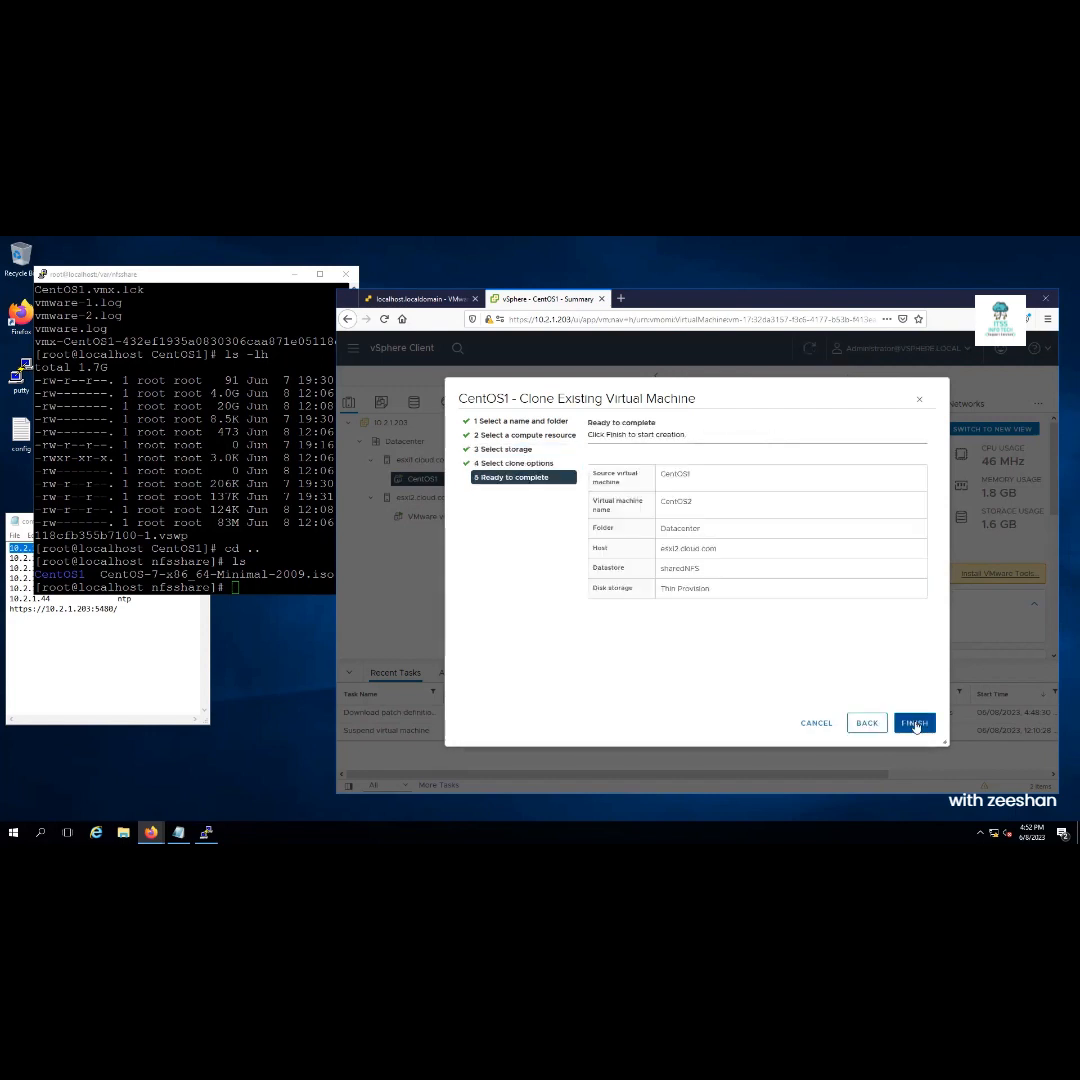
click(913, 723)
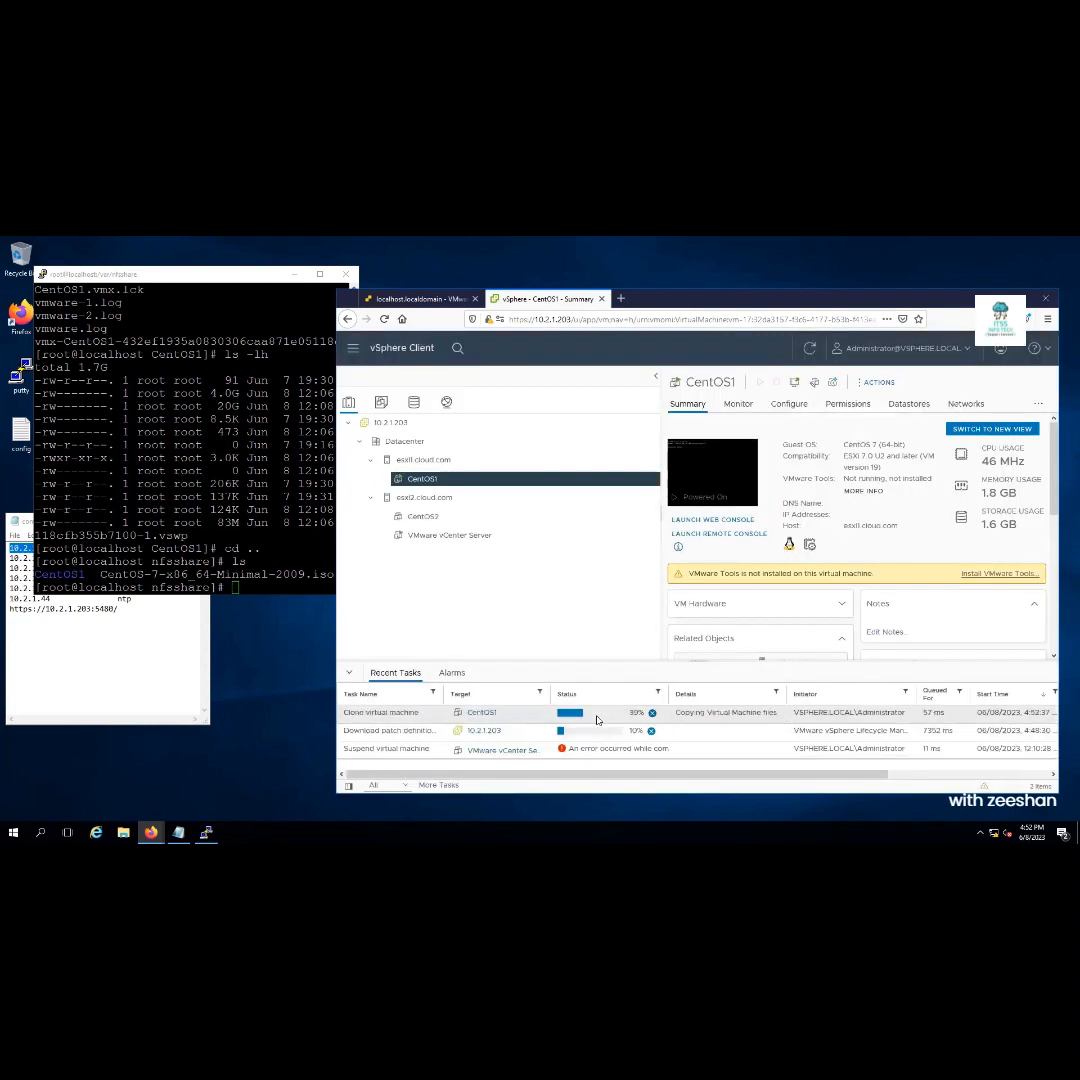
Widen PuTTY and list /var/nfsshare to spot the new CentOS2 folder, then return to Firefox
click(268, 549)
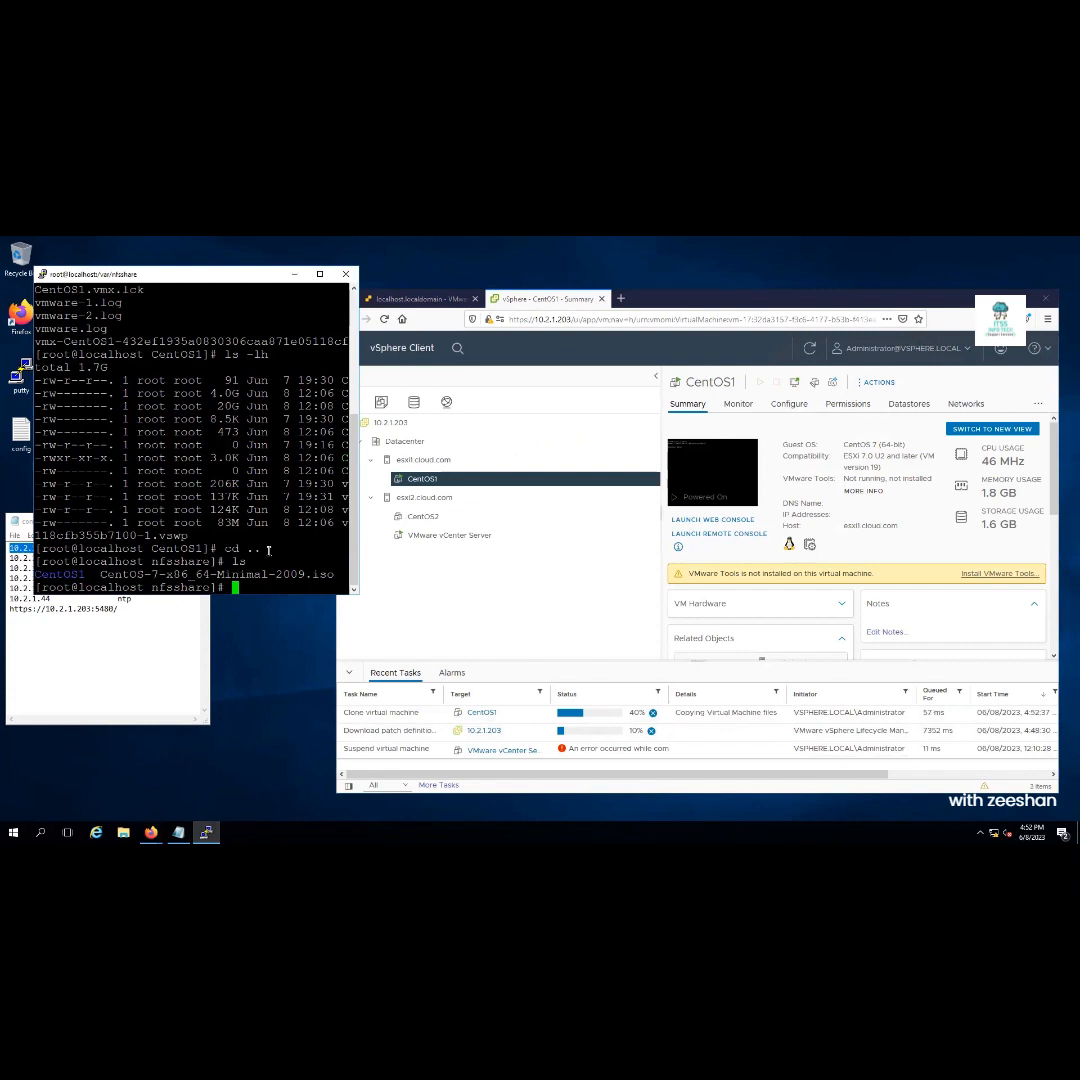
drag(358, 312, 607, 318)
text(ls)
key(Return)
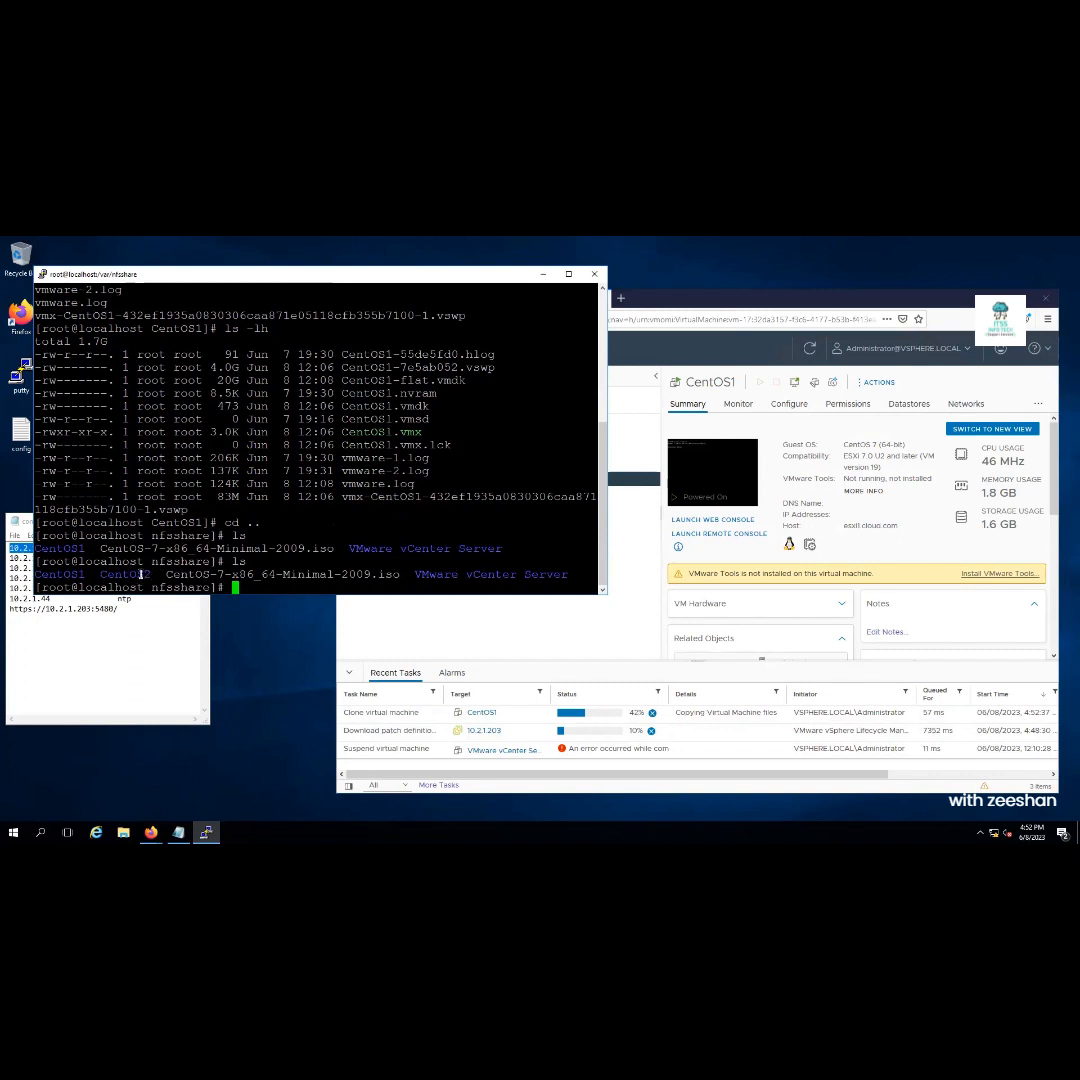
double_click(138, 574)
click(485, 647)
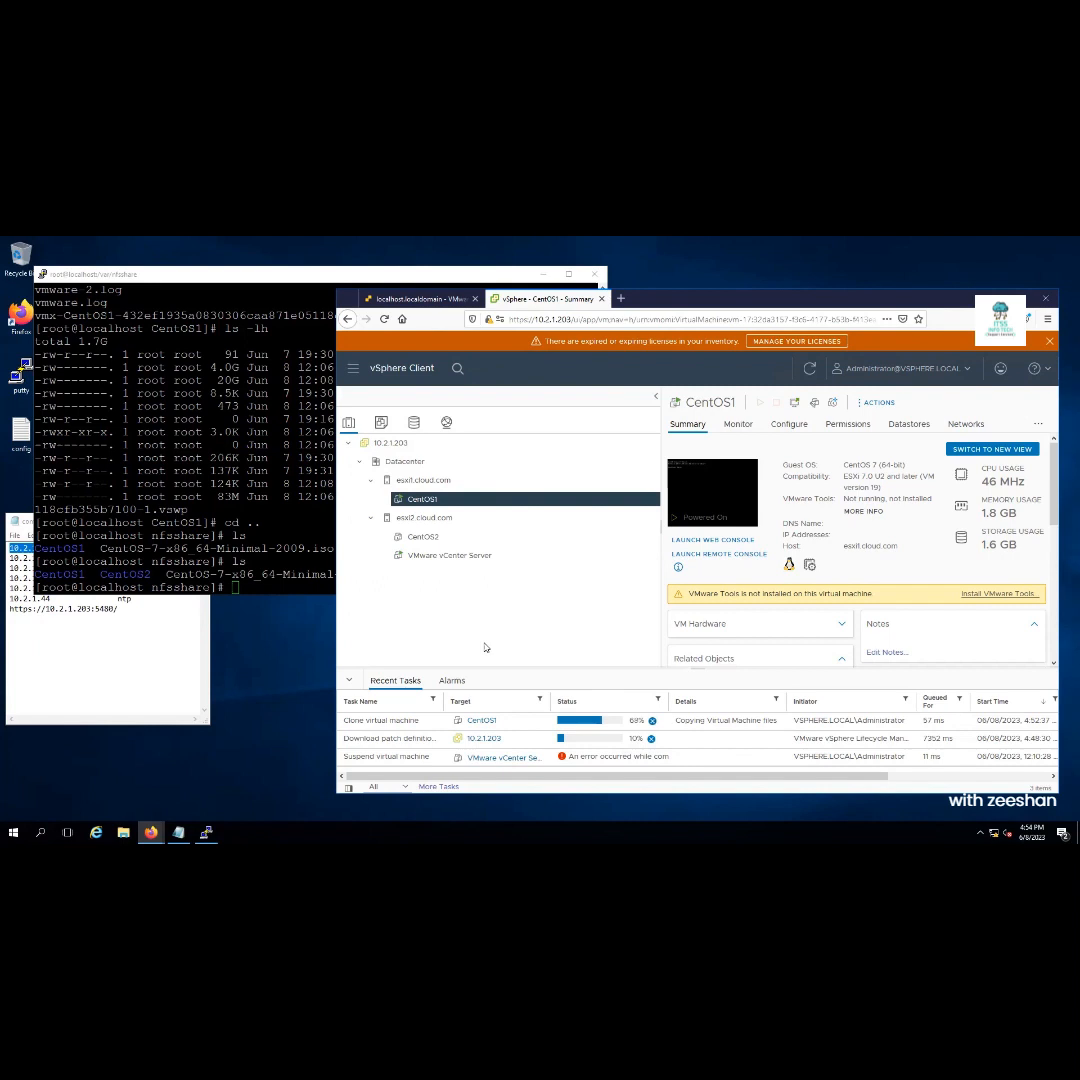
Create a cluster 'HA-Cluster' in Datacenter with vSphere HA turned on
click(401, 463)
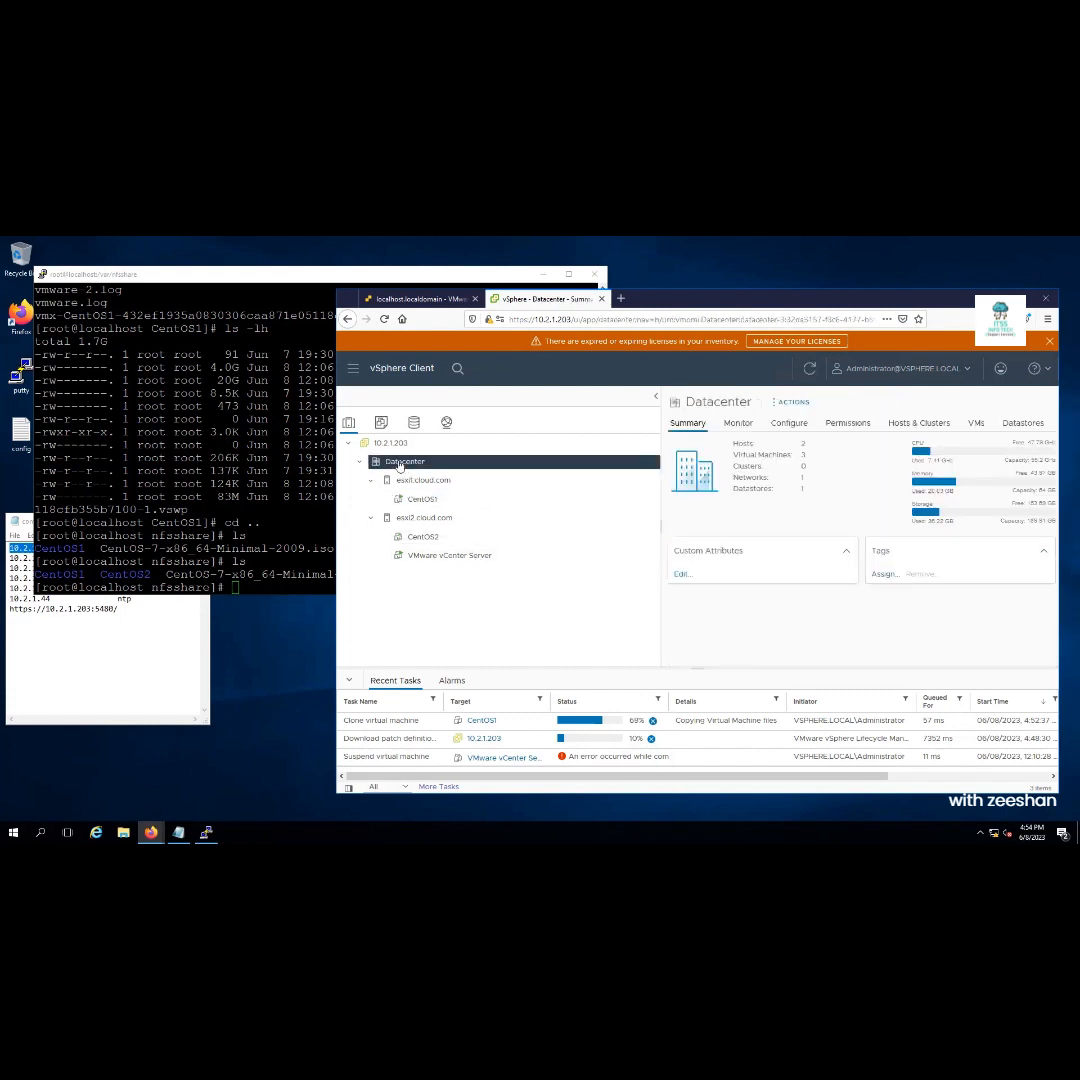
right_click(402, 464)
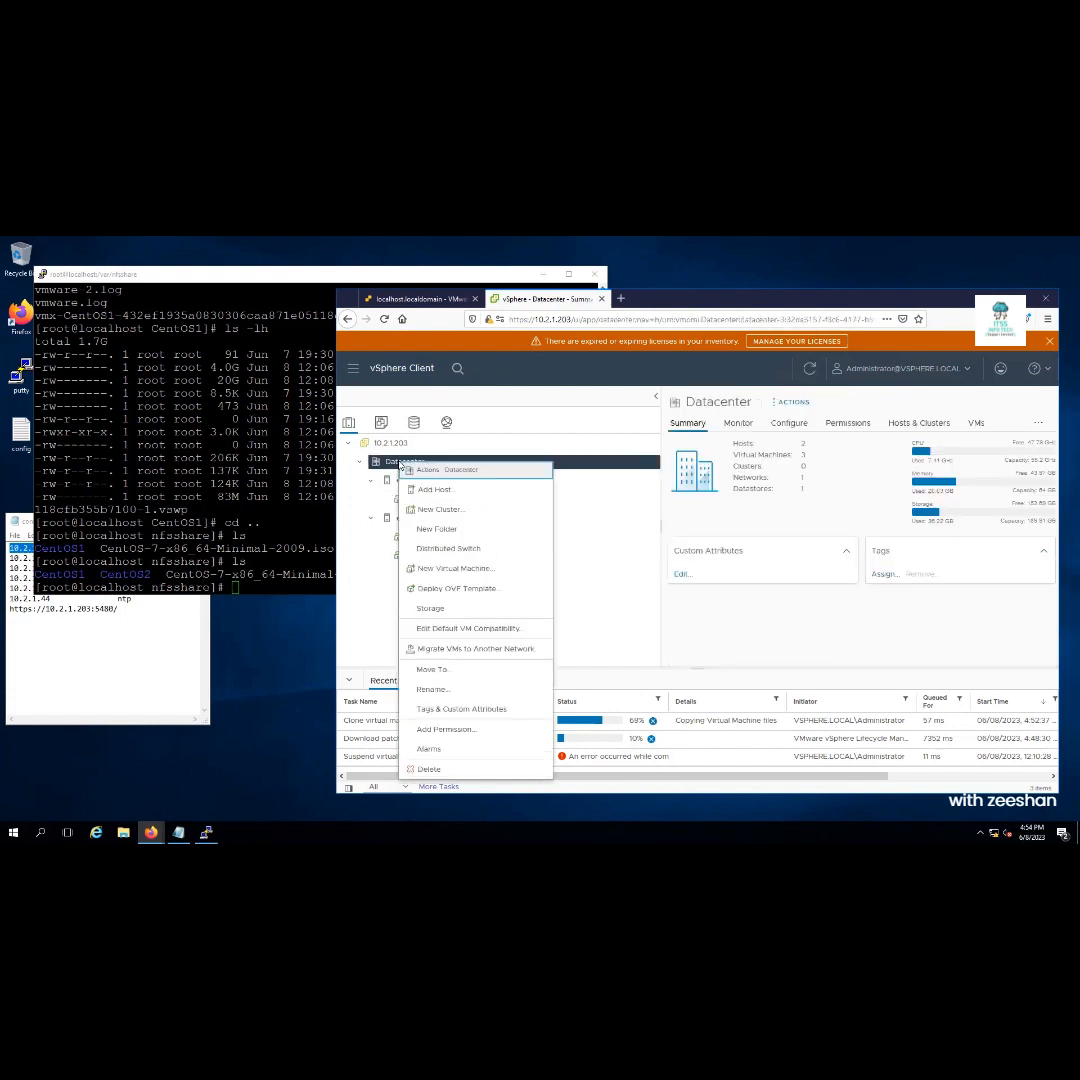
click(455, 511)
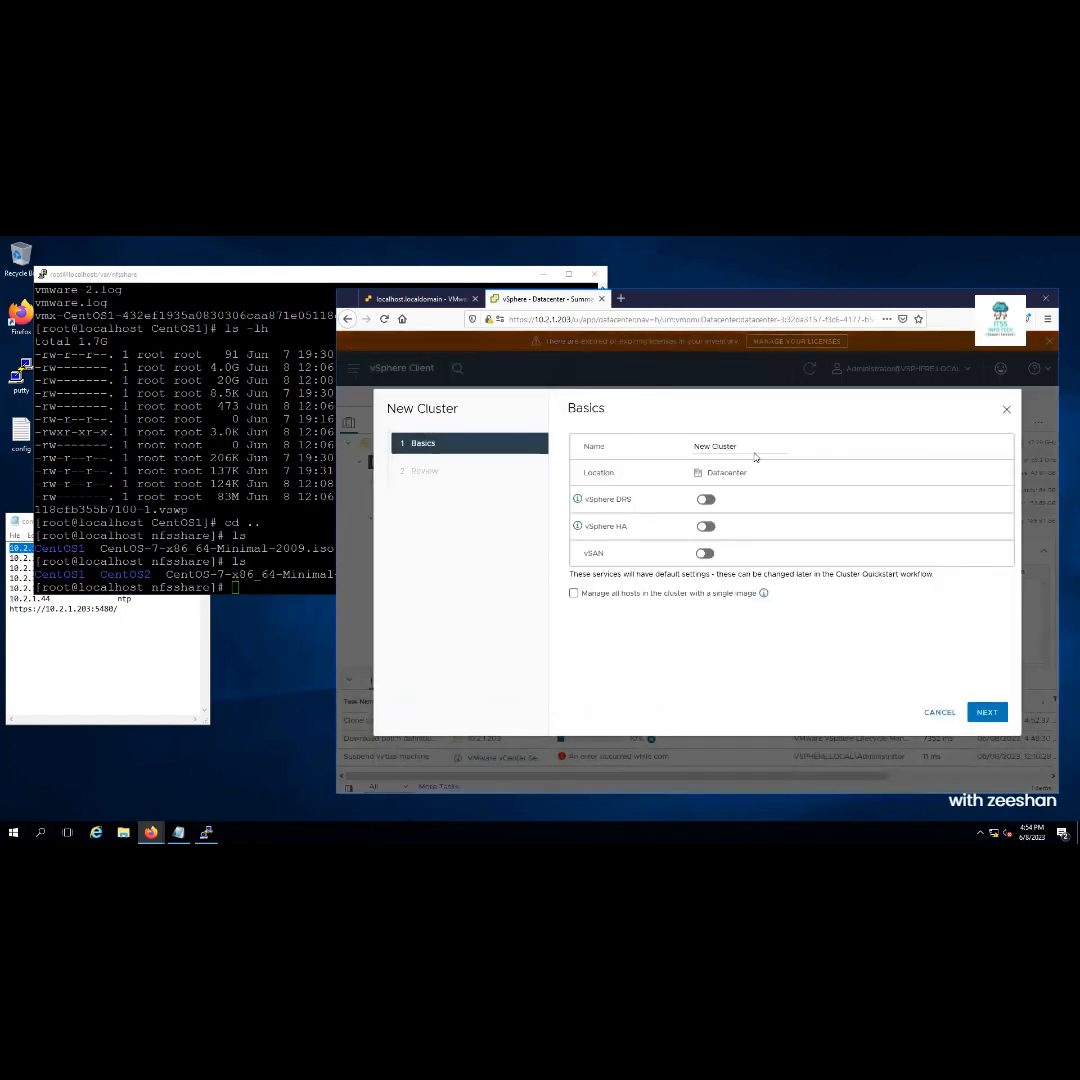
drag(748, 447, 615, 446)
text(HA-Cluster)
right_click(705, 529)
key(Escape)
click(705, 527)
click(986, 713)
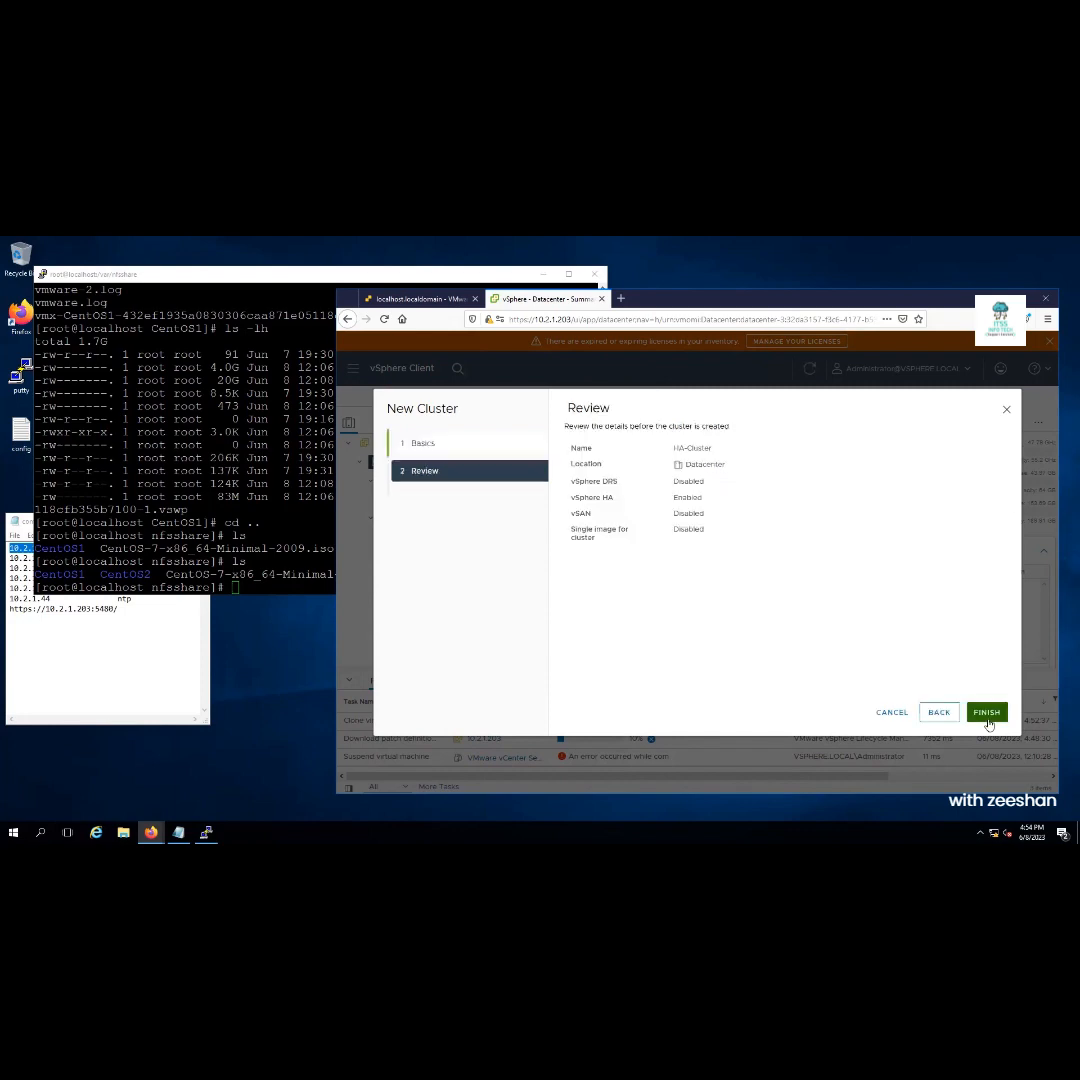
click(986, 713)
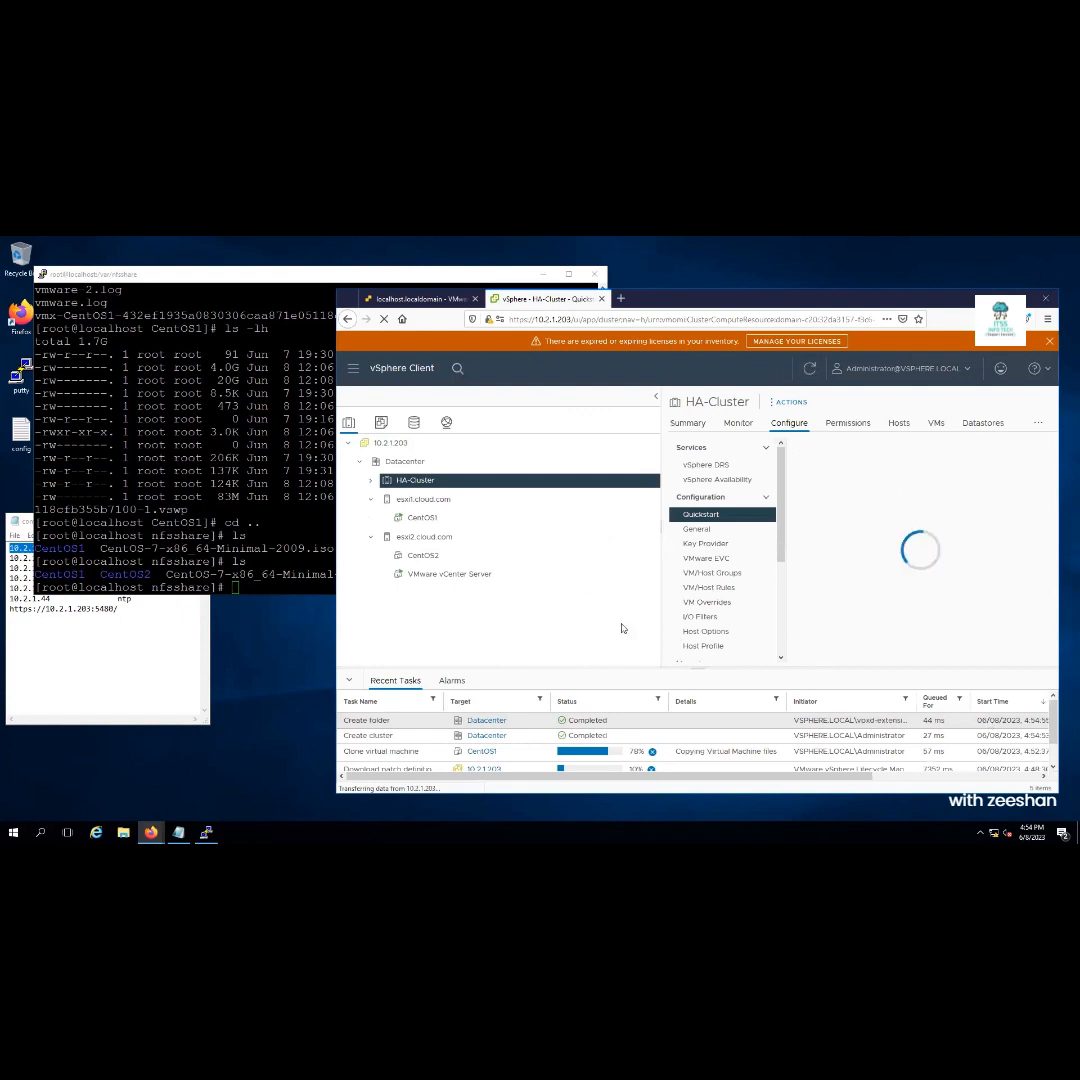
Drag the esxi1.cloud.com and esxi2.cloud.com hosts onto HA-Cluster in the inventory tree
click(425, 499)
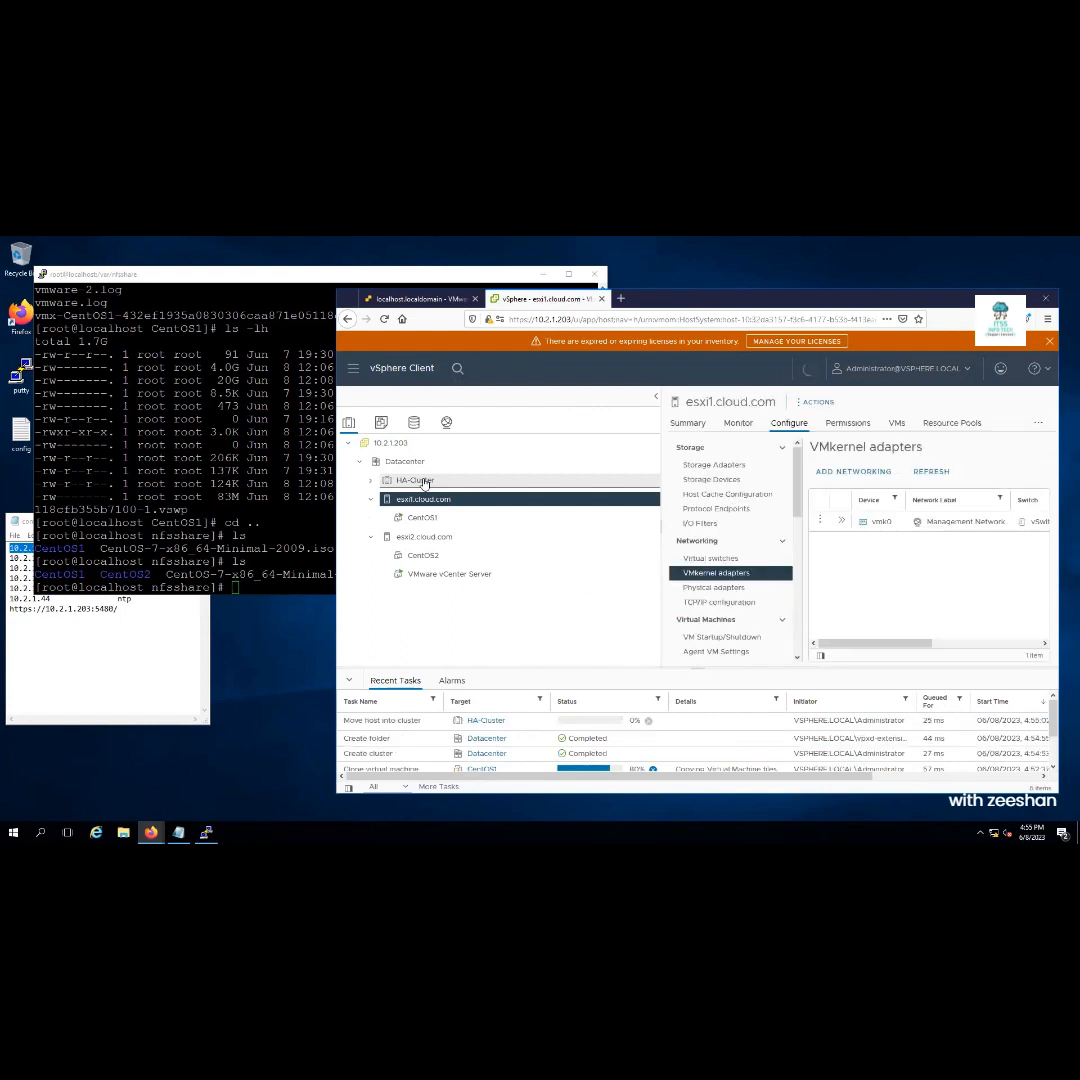
drag(415, 536, 412, 481)
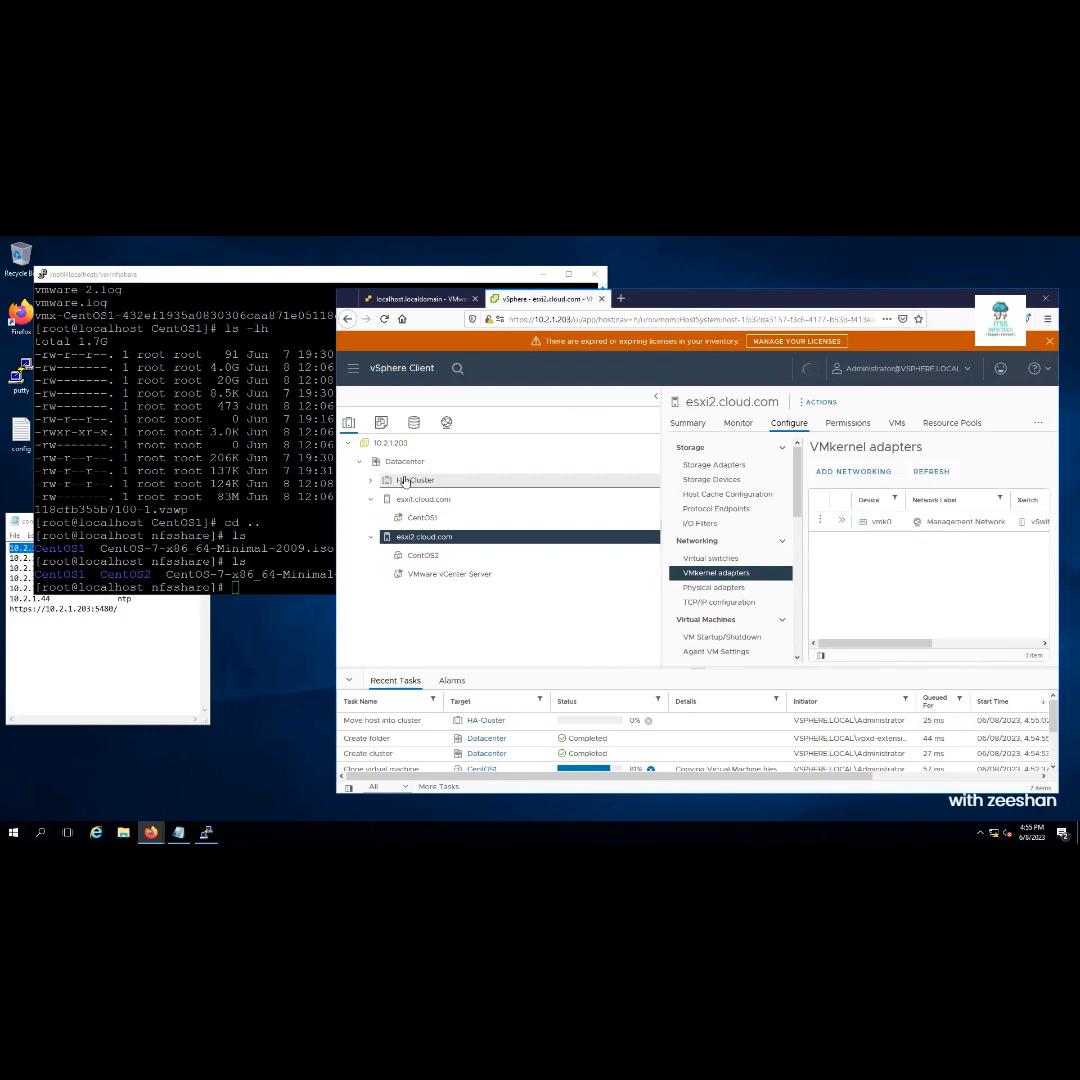
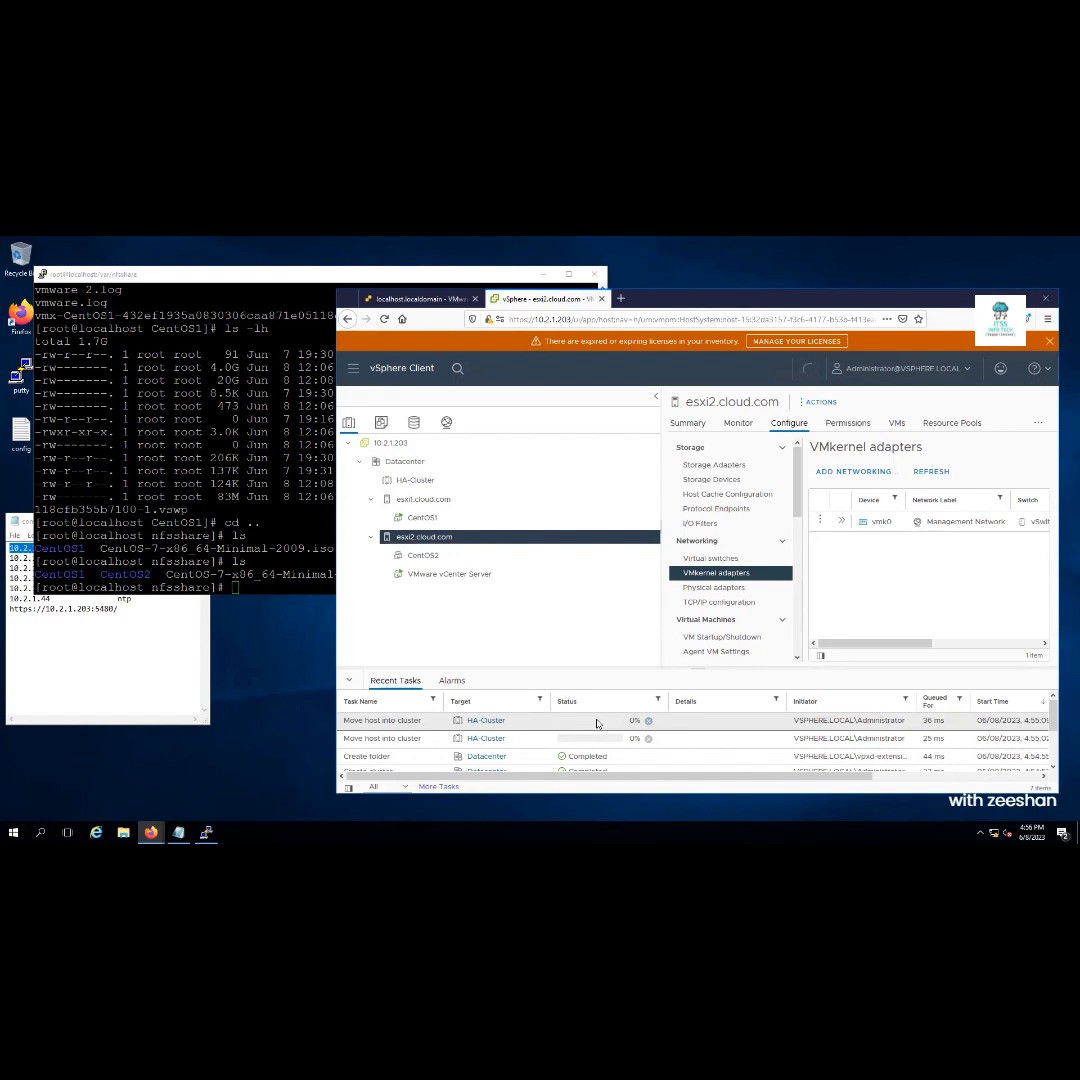
Filter Recent Tasks to Running and select HA-Cluster in the inventory tree
click(378, 786)
click(381, 760)
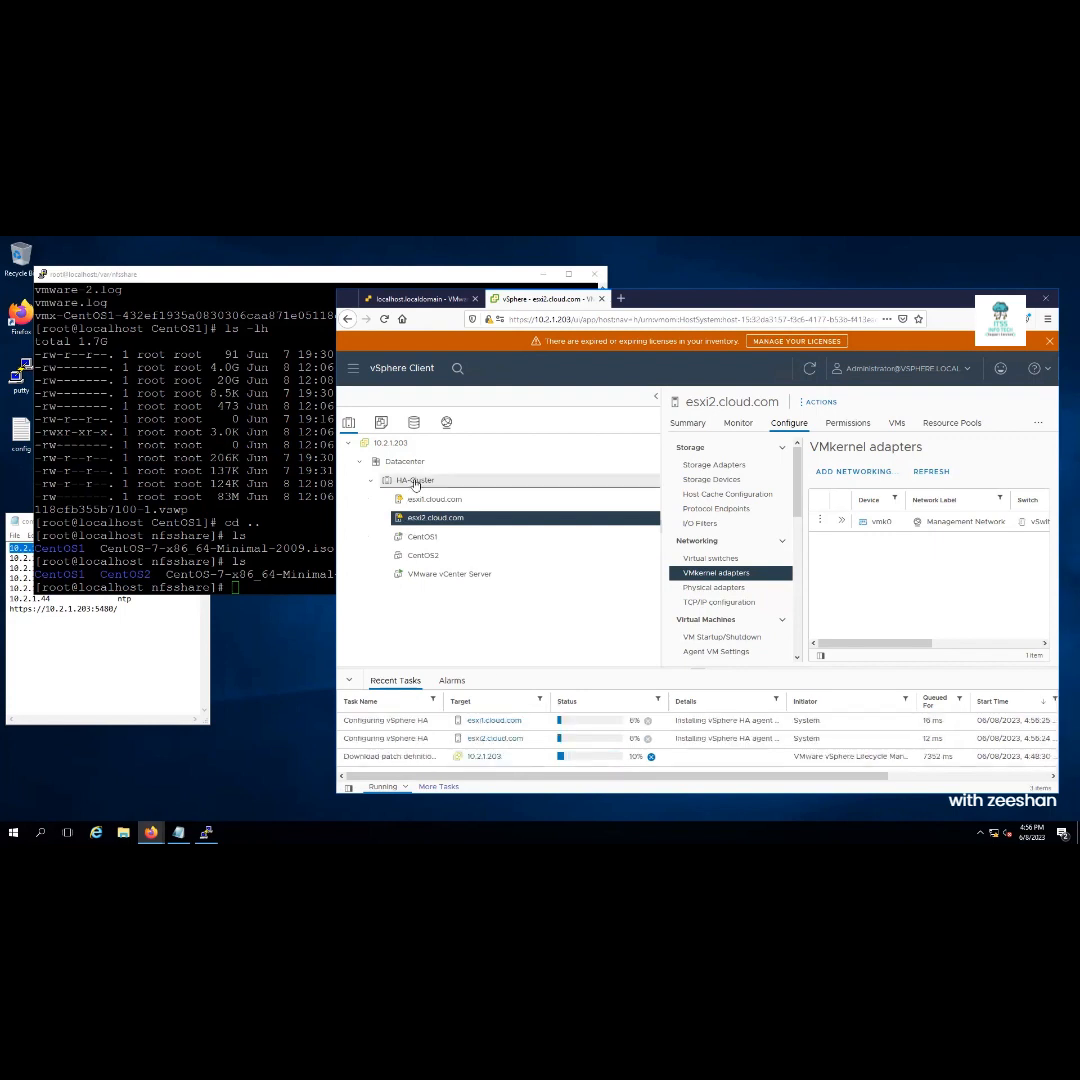
click(416, 482)
right_click(416, 484)
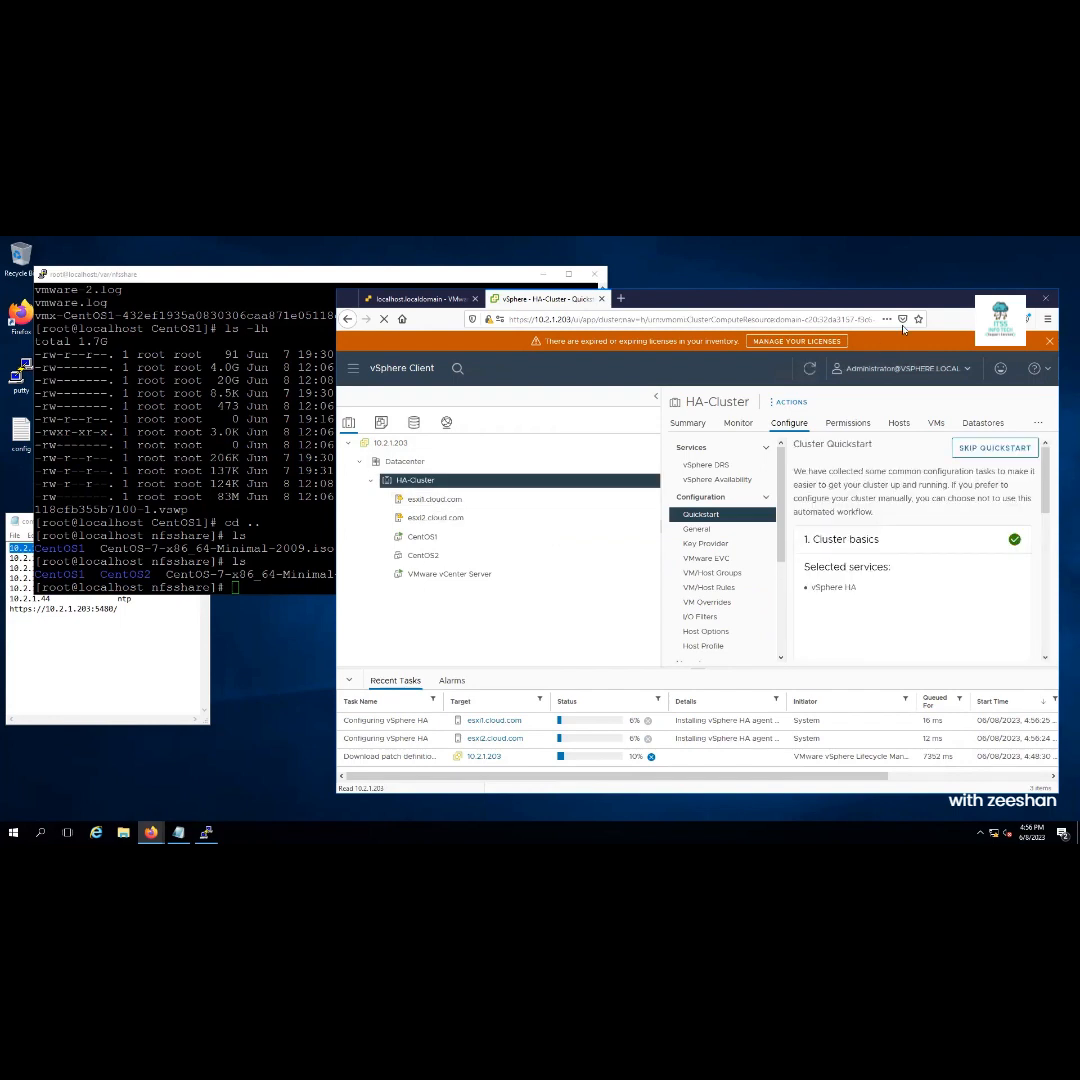
Enable vSphere DRS on HA-Cluster with the migration threshold at Aggressive (level 5)
right_click(1018, 299)
click(1020, 297)
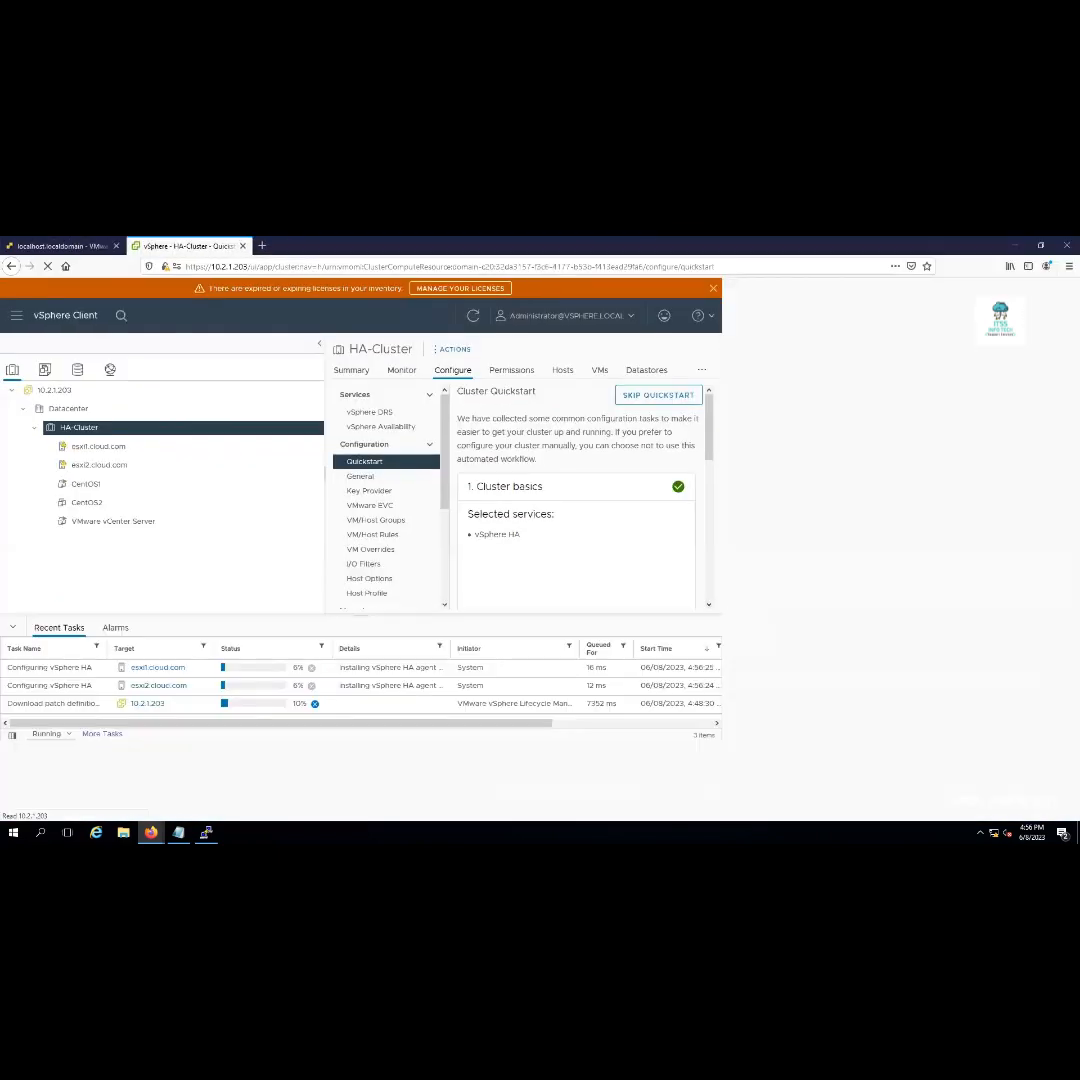
right_click(87, 432)
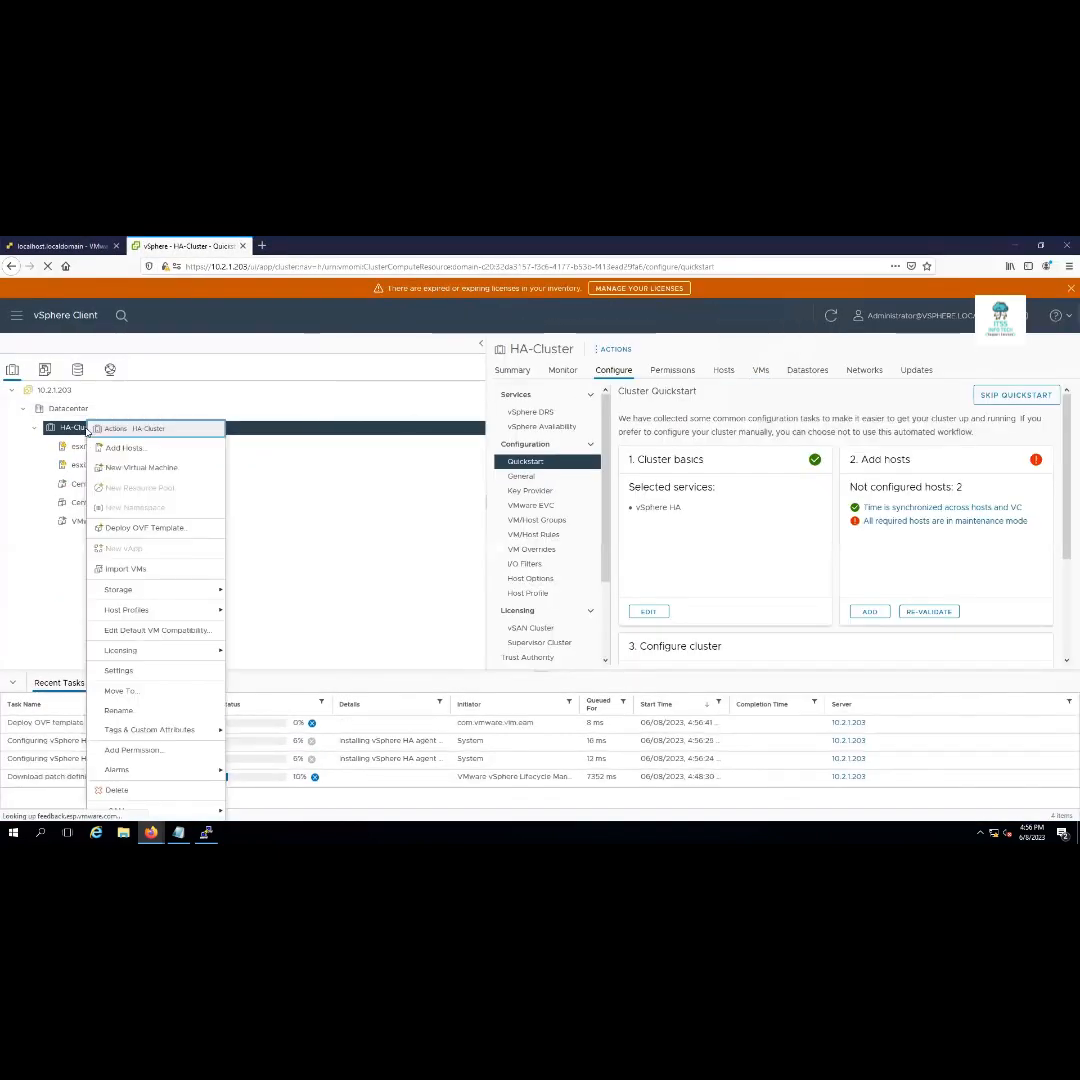
click(155, 672)
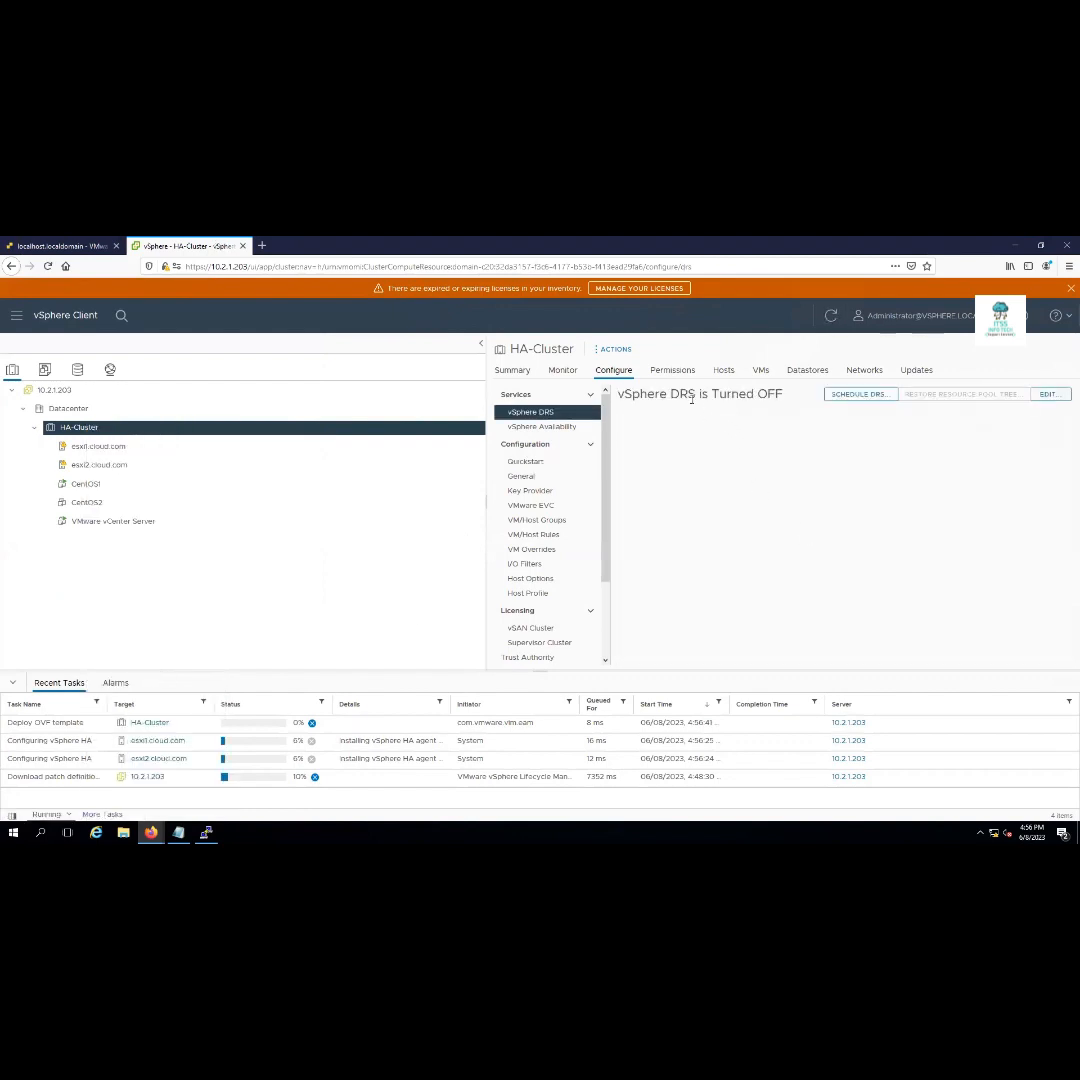
click(1048, 396)
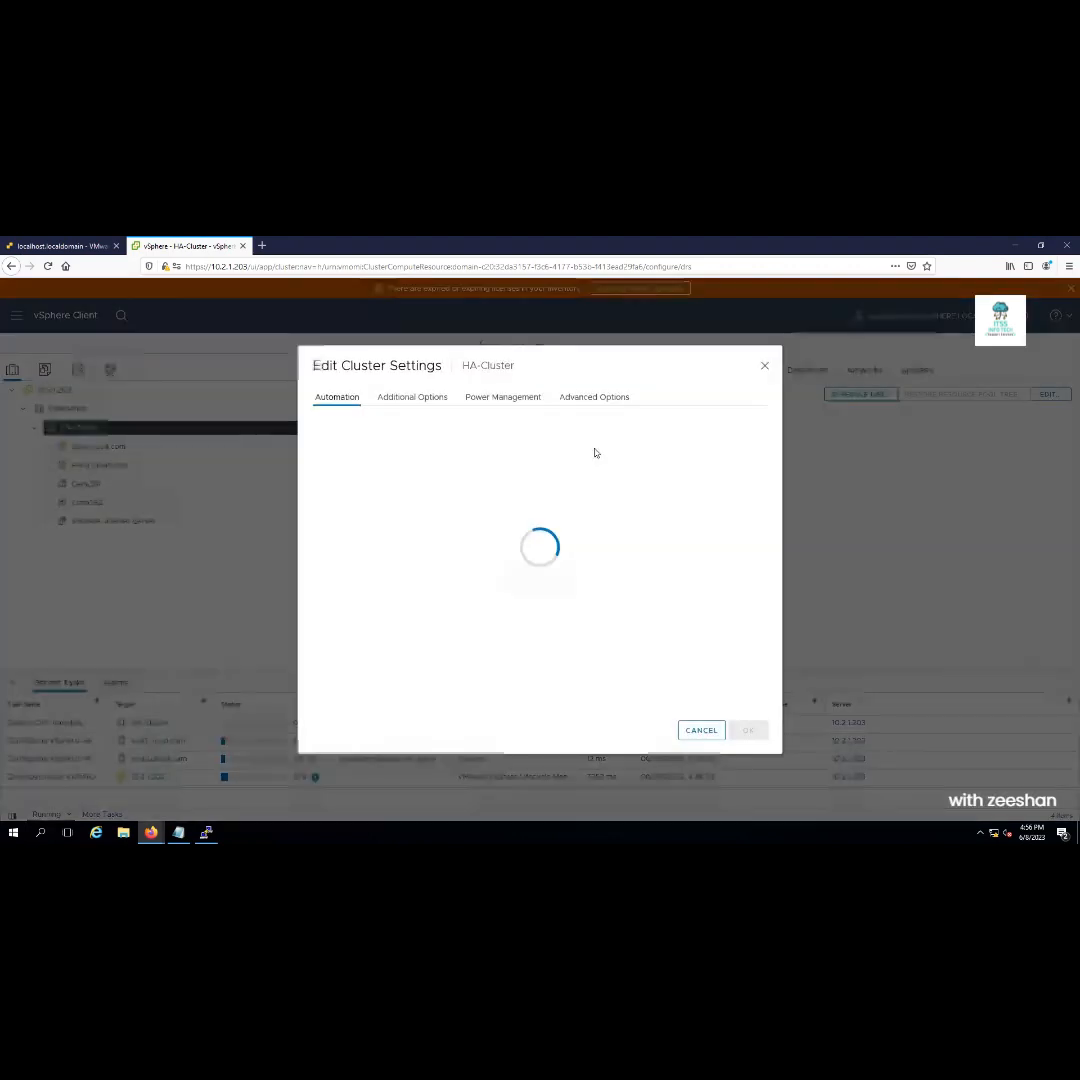
click(371, 394)
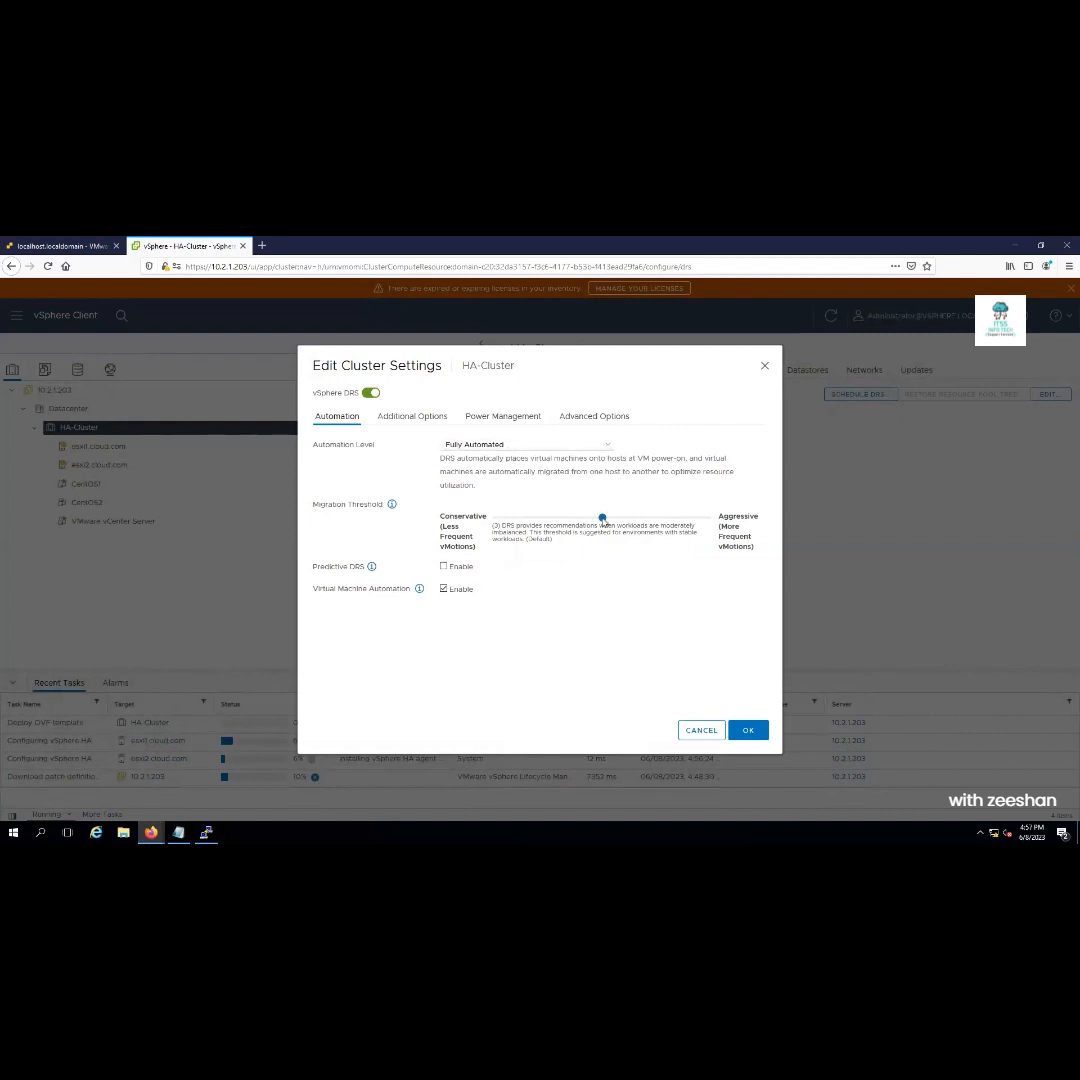
drag(603, 520, 705, 521)
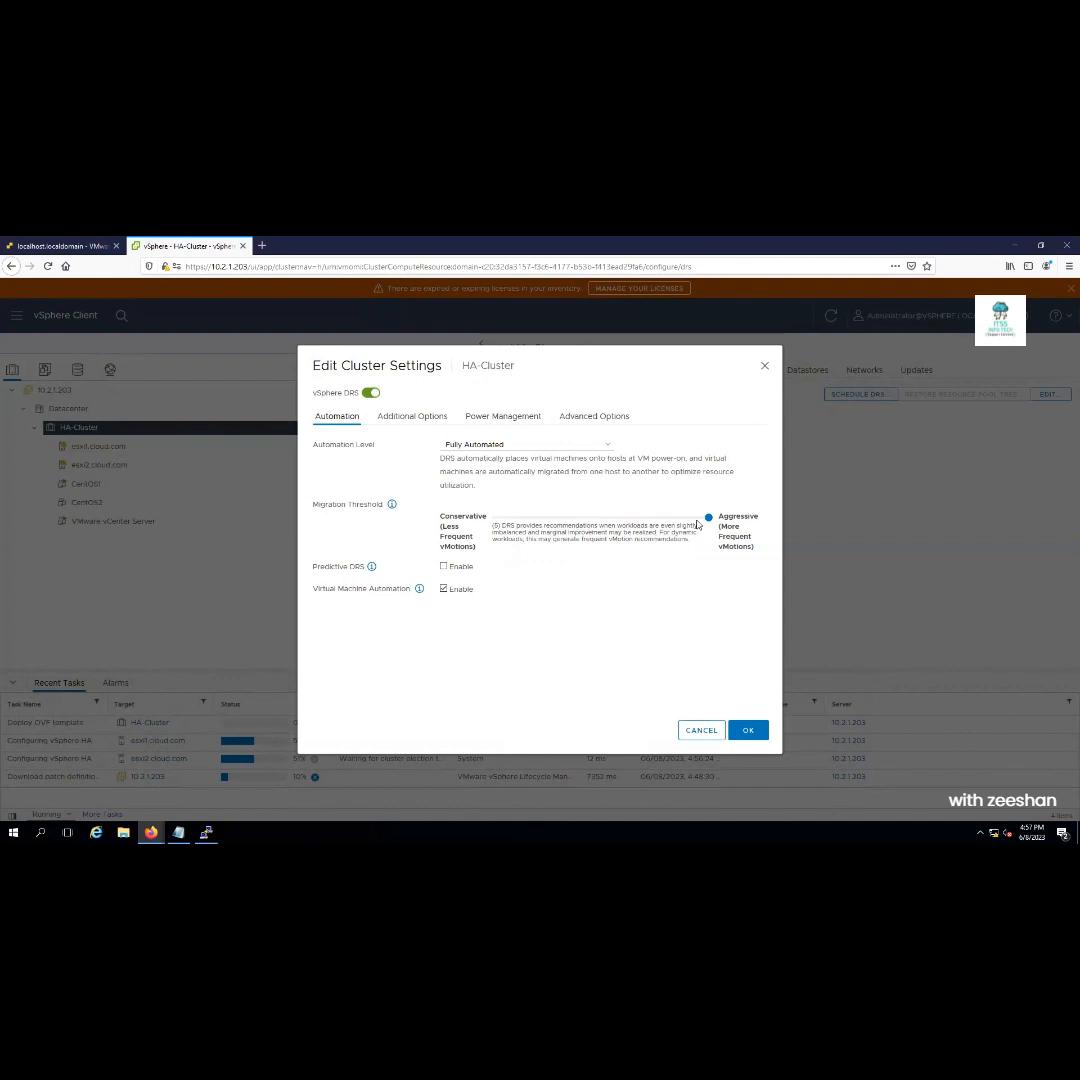
click(748, 730)
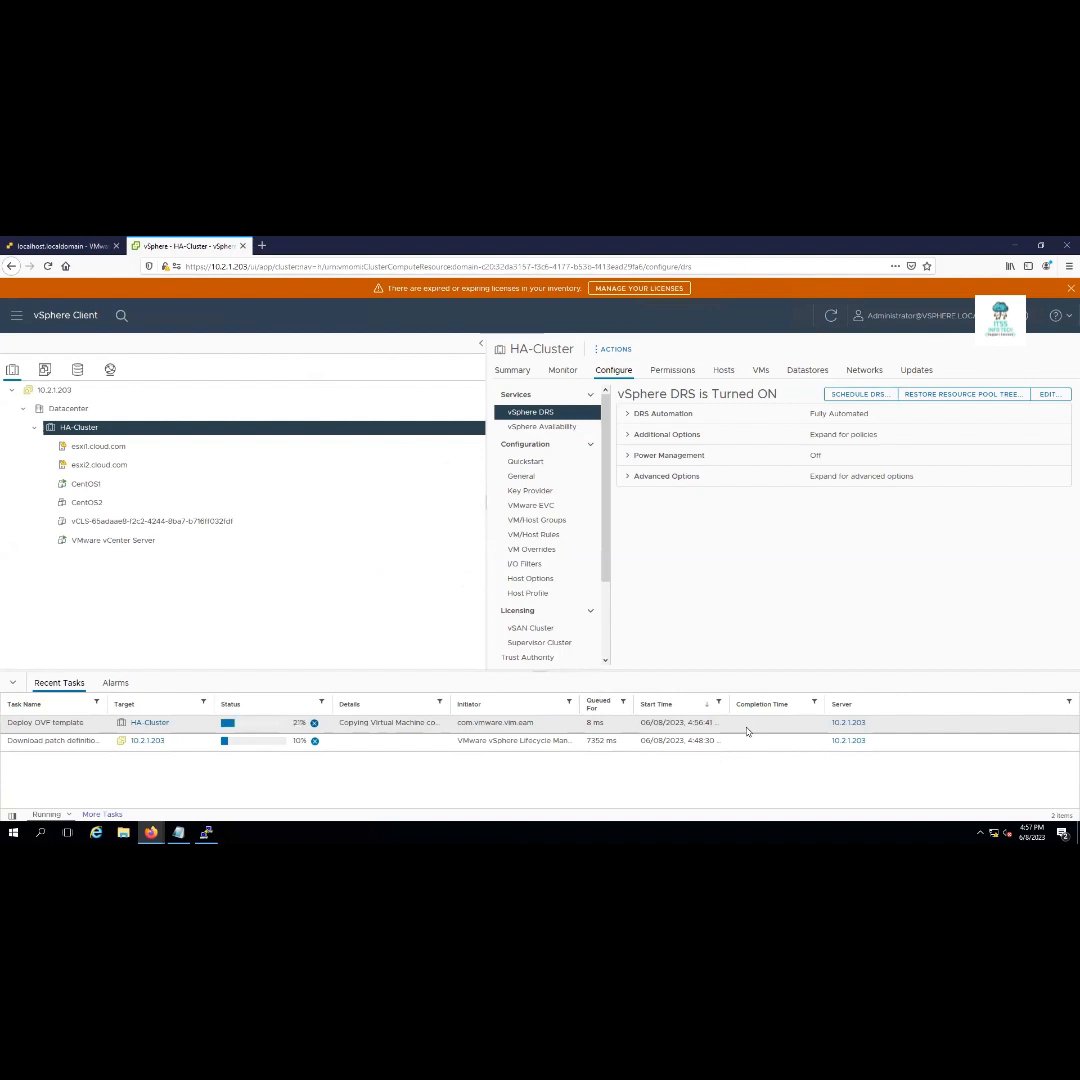
View HA-Cluster's summary, then open CentOS1's summary and shrink the browser window
click(513, 370)
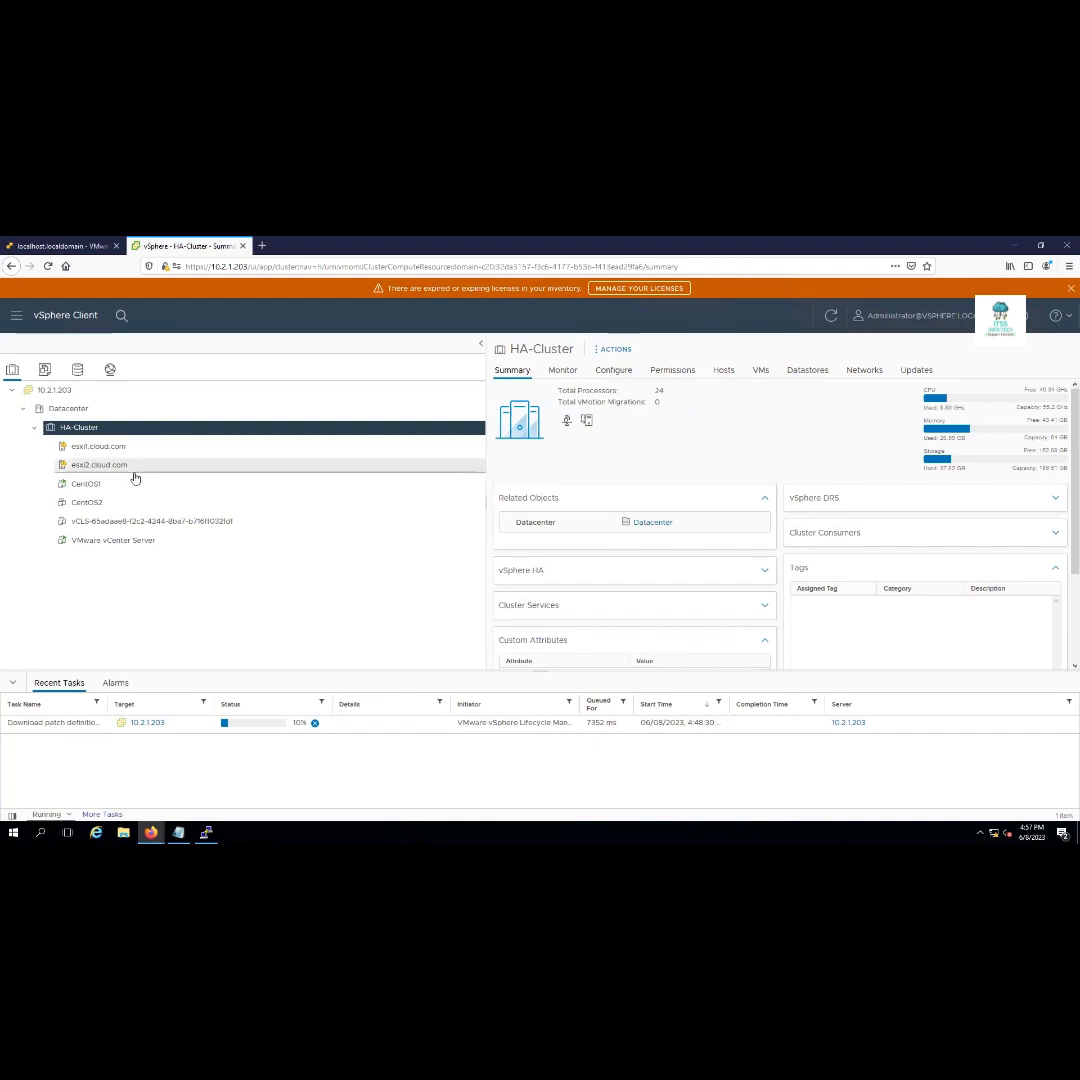
click(90, 484)
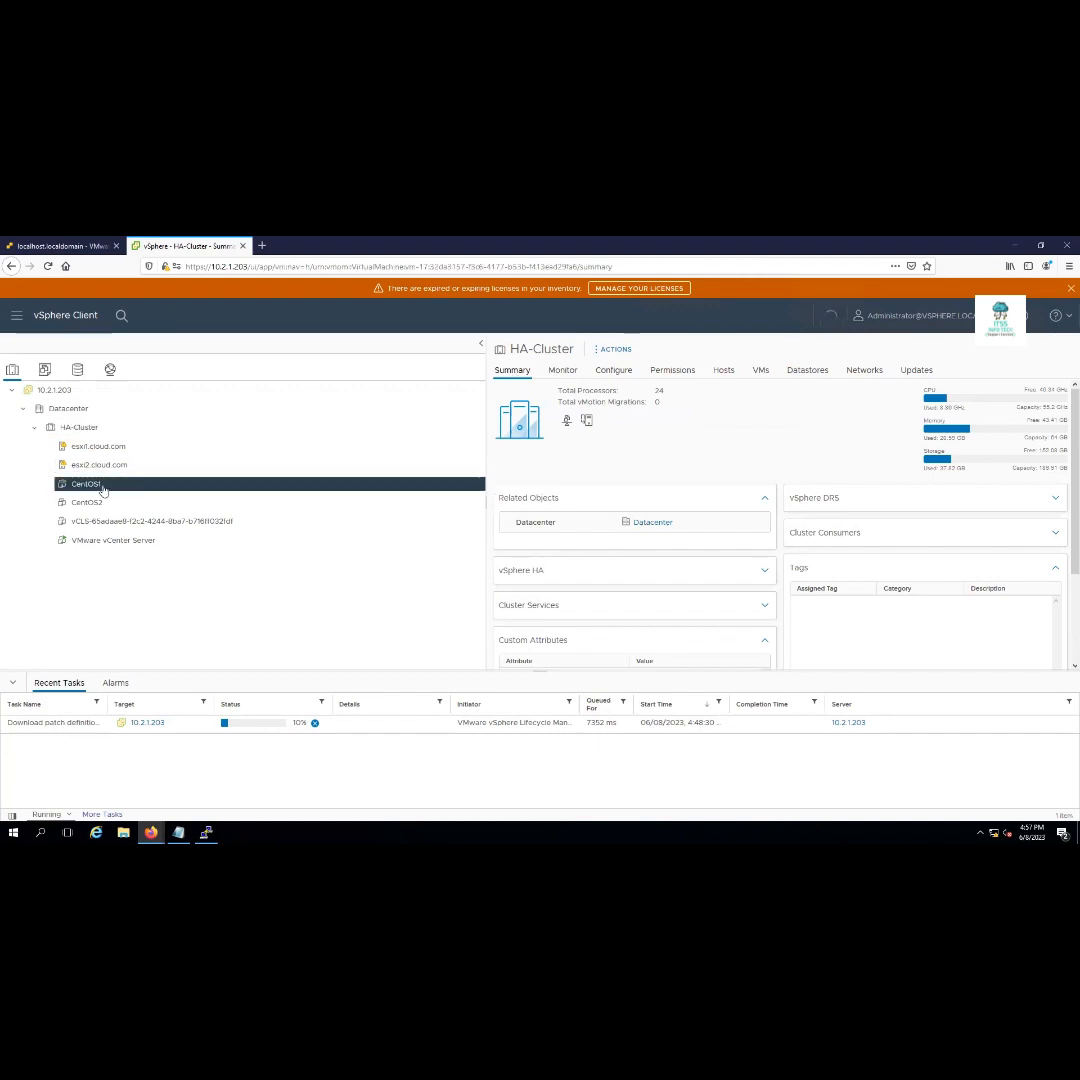
double_click(502, 250)
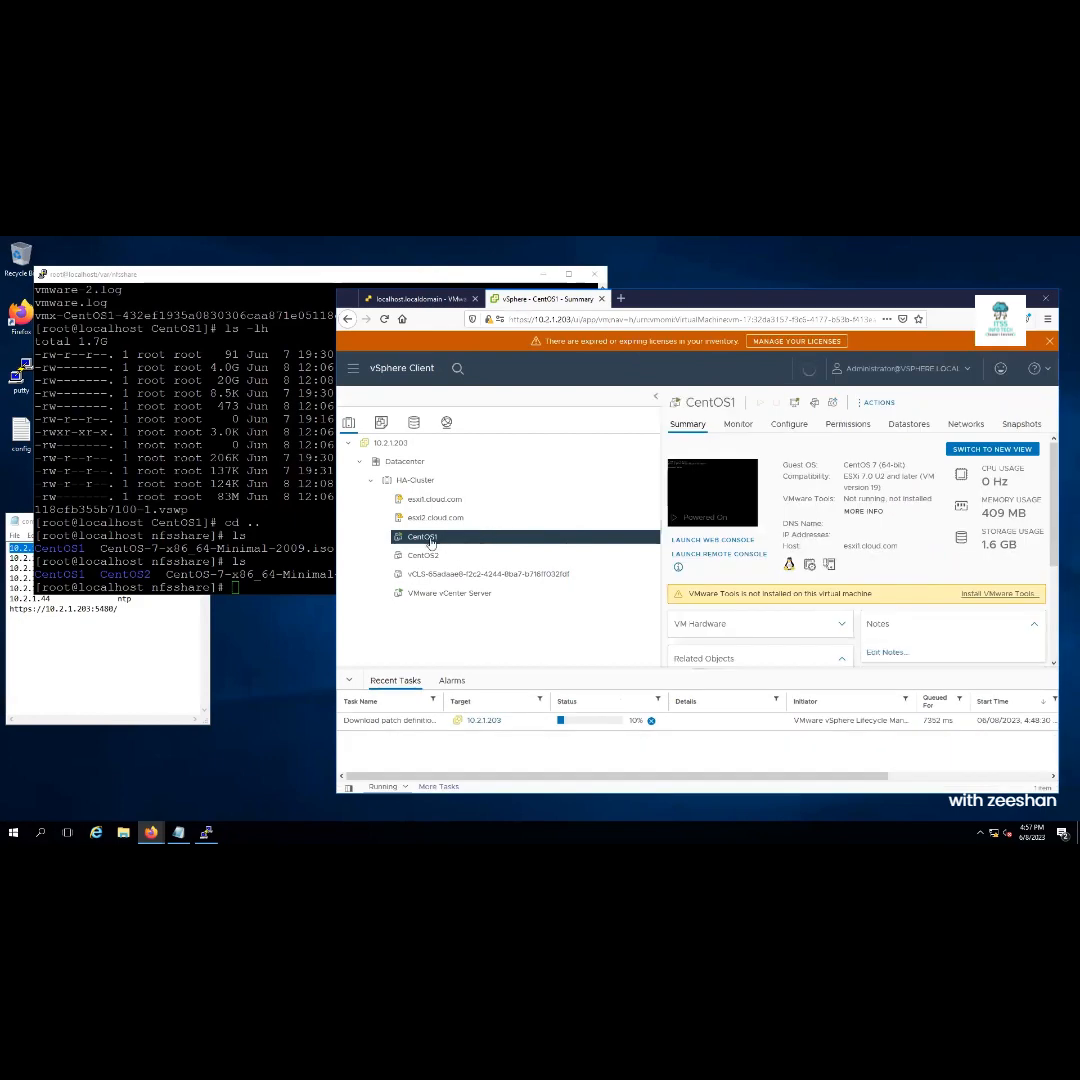
Run cd CentOS1/ and ls in PuTTY to list CentOS1-flat.vmdk, CentOS1.vmx and other files
click(283, 540)
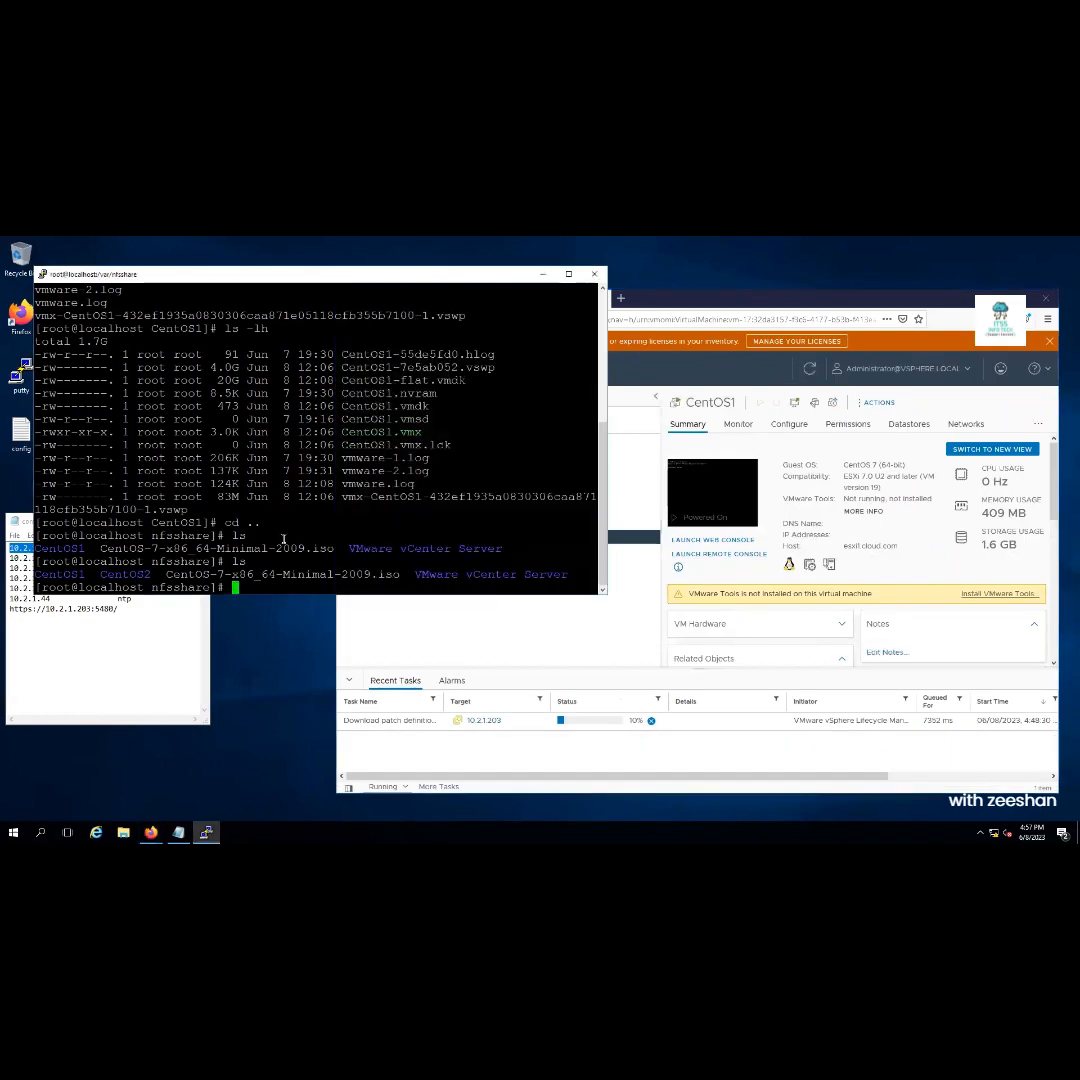
text(cd CentOS)
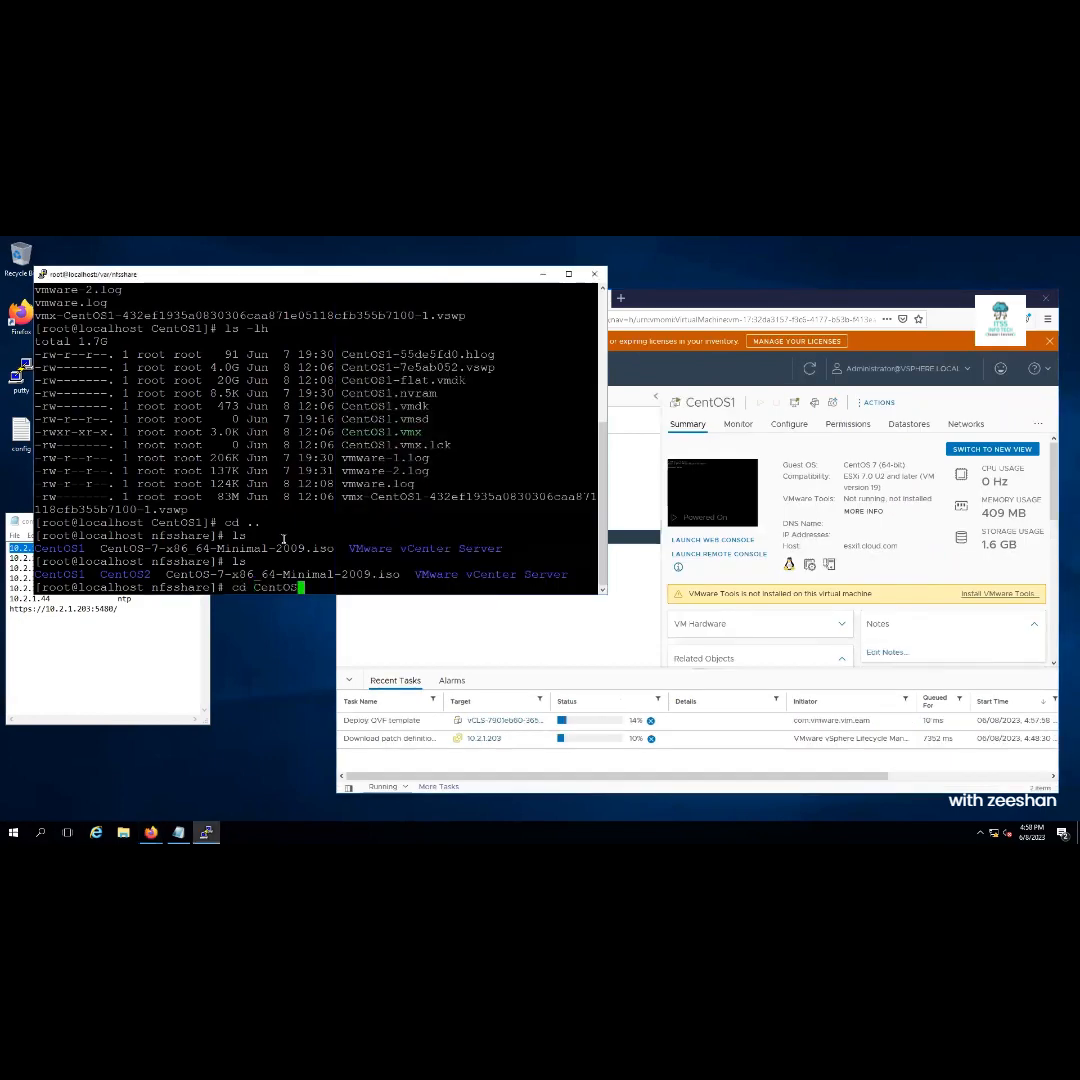
key(Return)
key(Up)
text(1)
key(Tab)
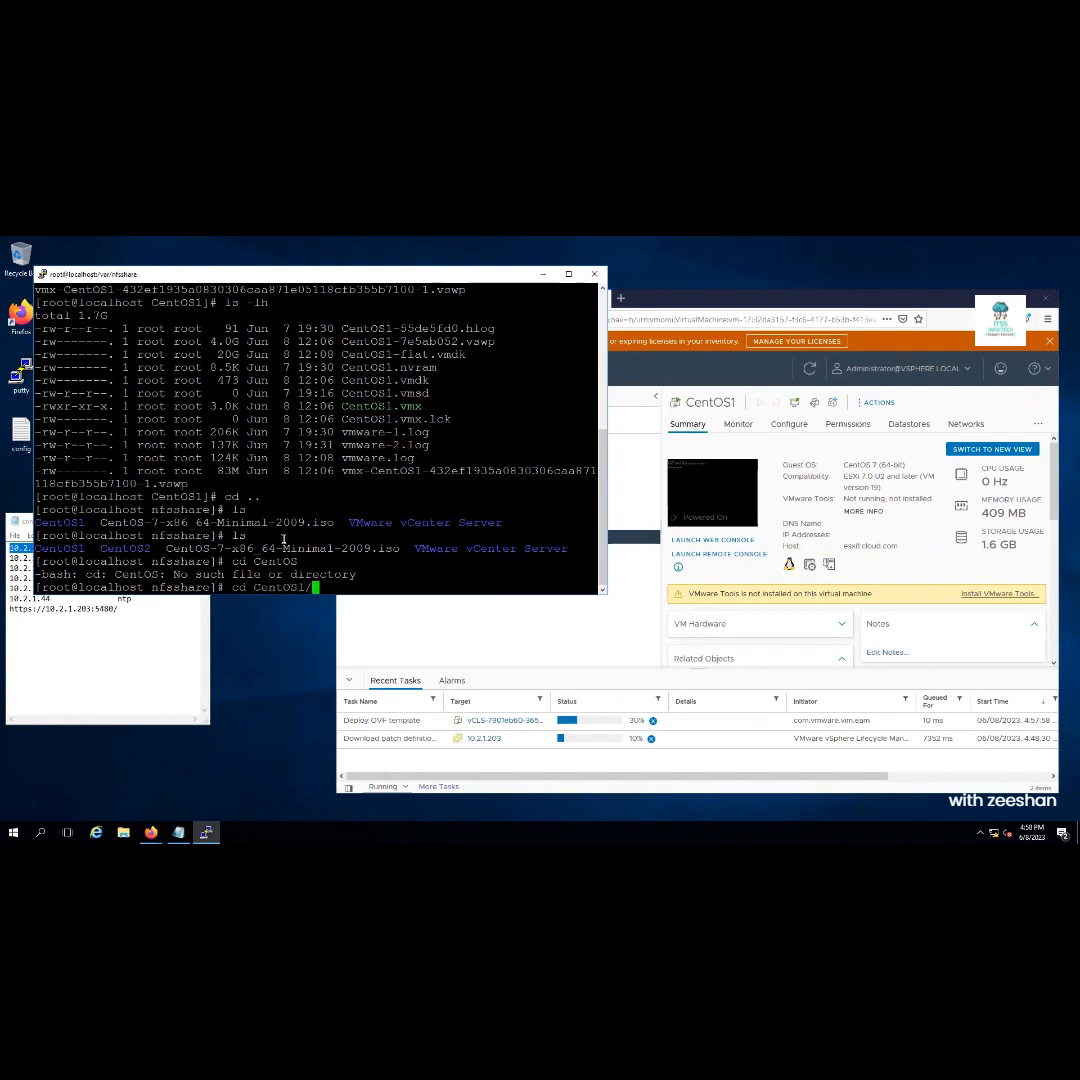
key(Return)
text(ls)
key(Return)
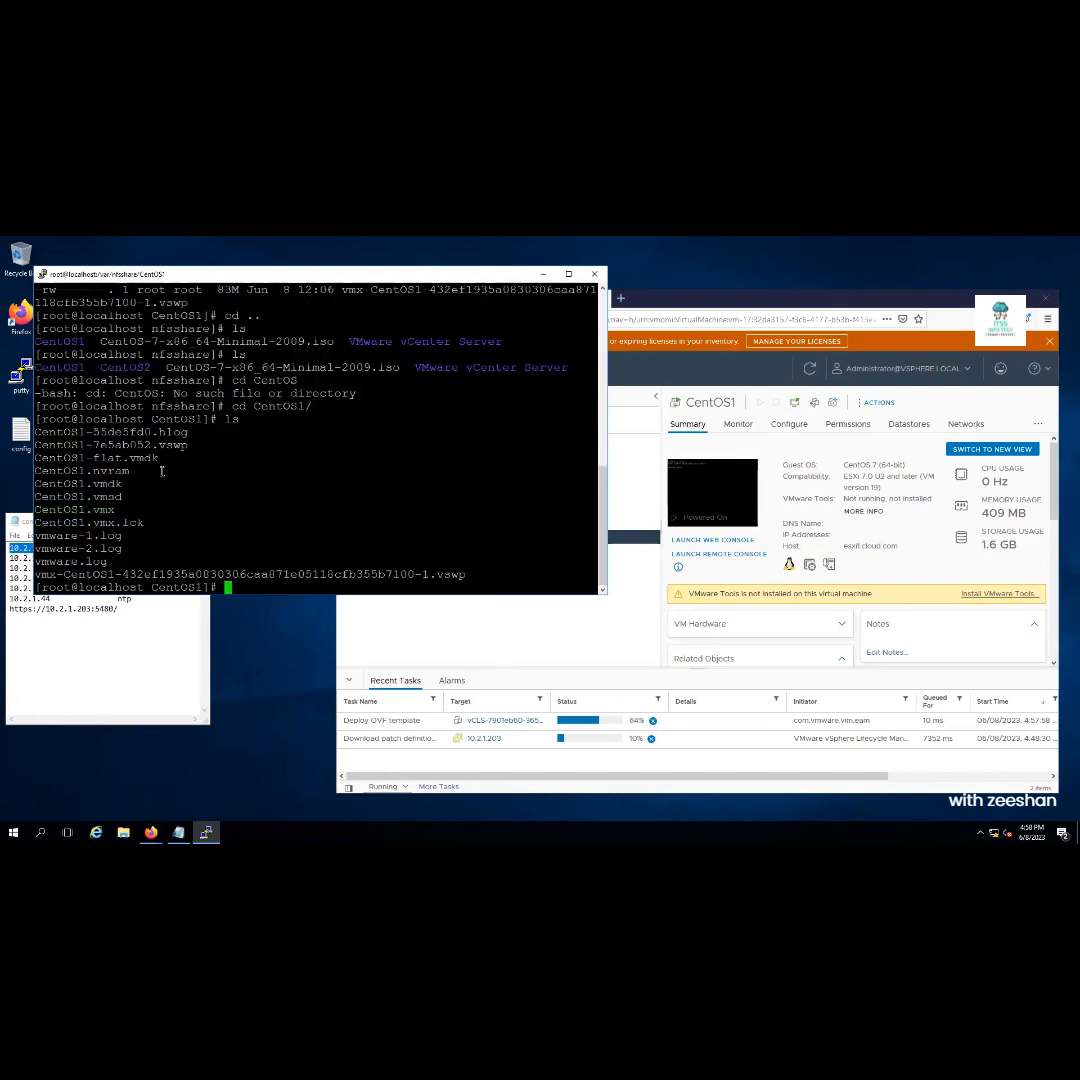
double_click(90, 458)
click(522, 632)
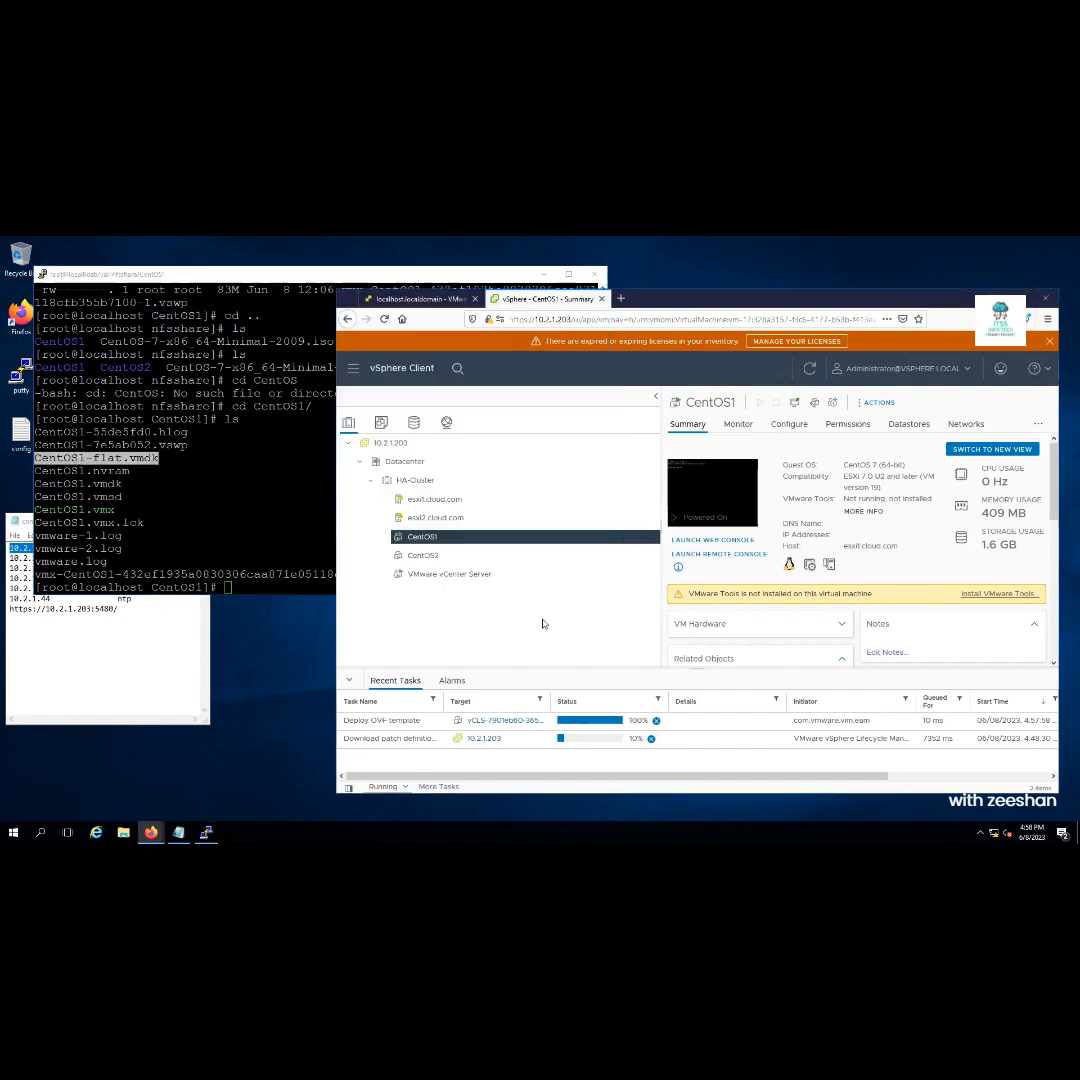
Take a CentOS1 snapshot named 'My snapshot' without including the VM's memory
right_click(422, 543)
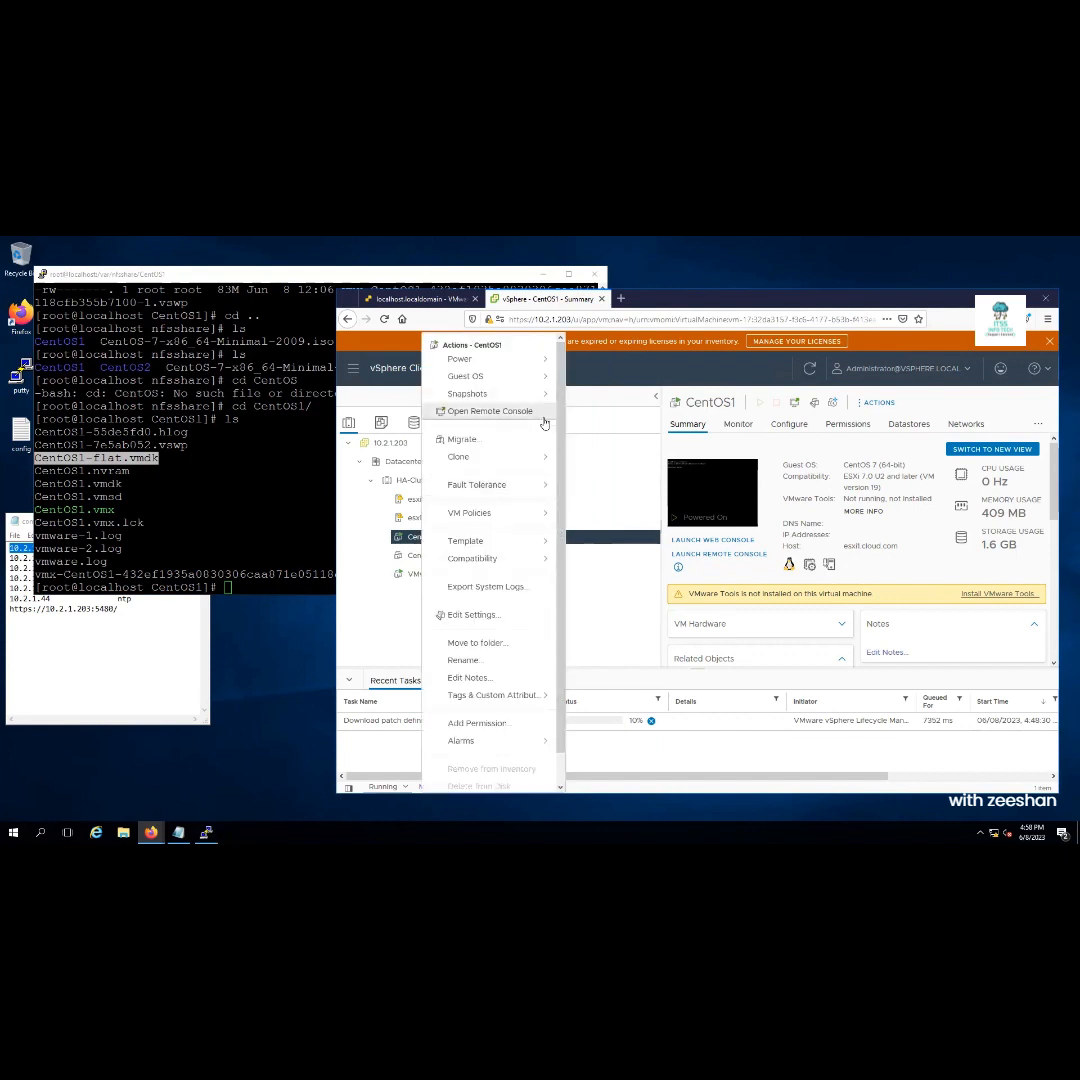
mouse_move(525, 393)
click(611, 402)
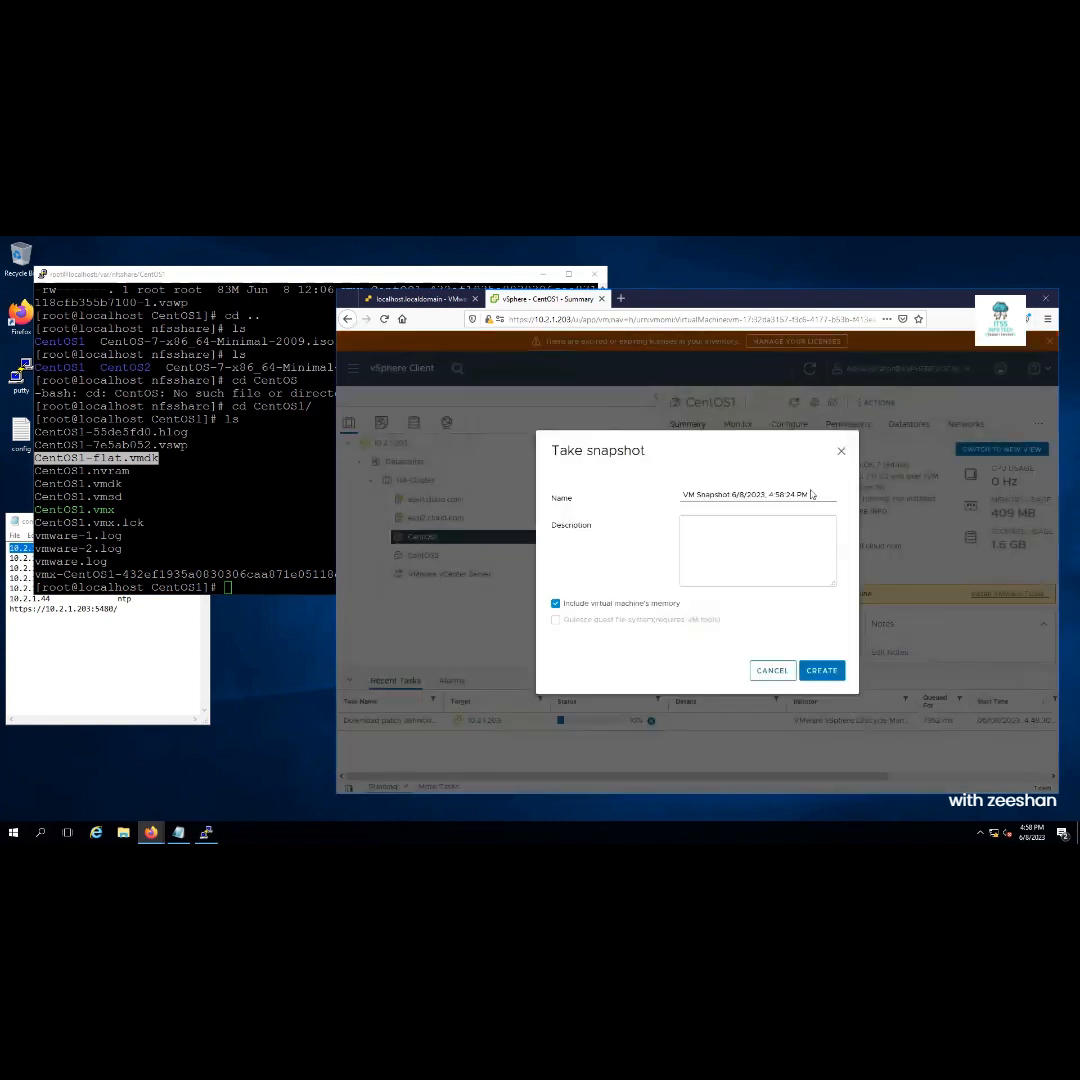
drag(815, 493, 648, 508)
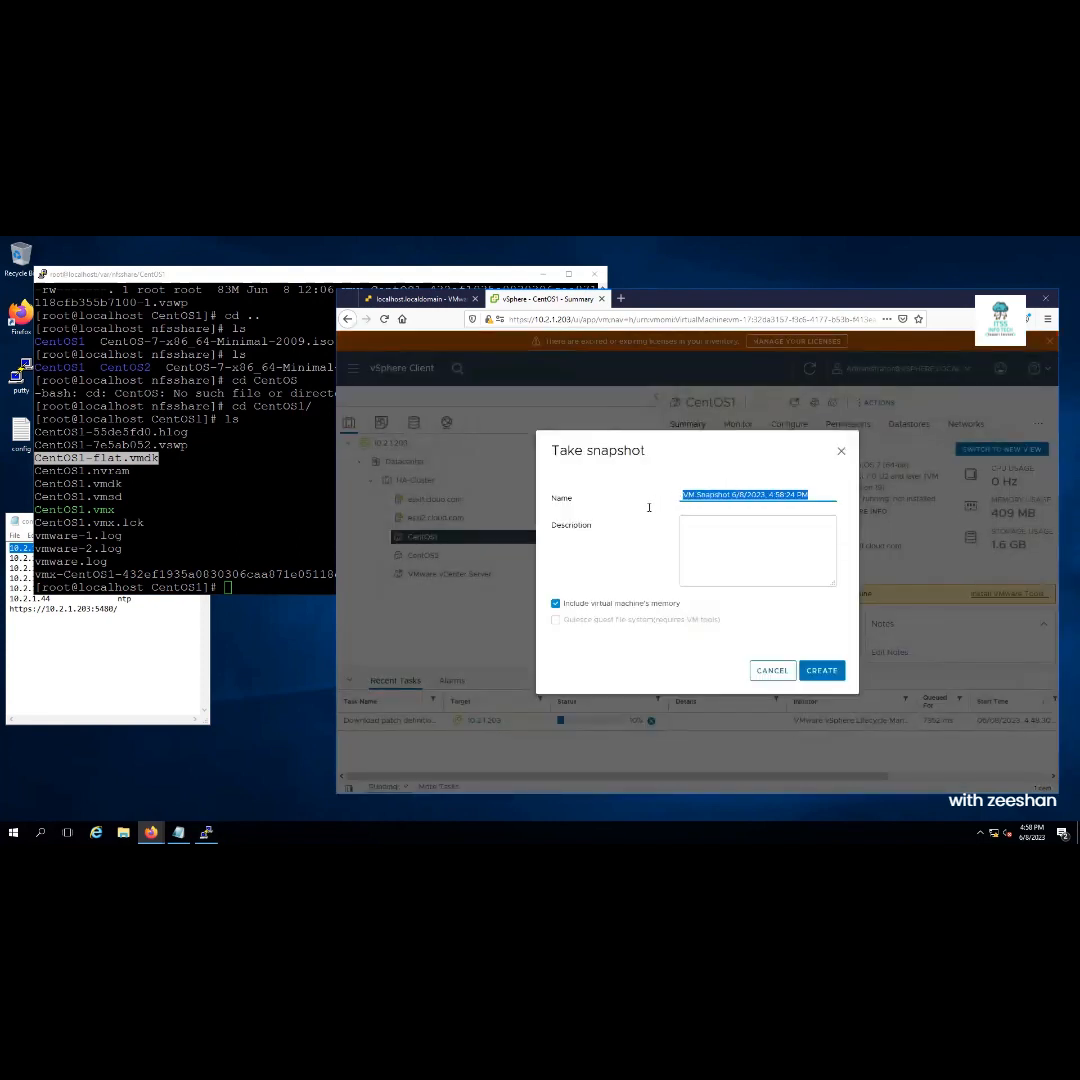
text(My snapshot)
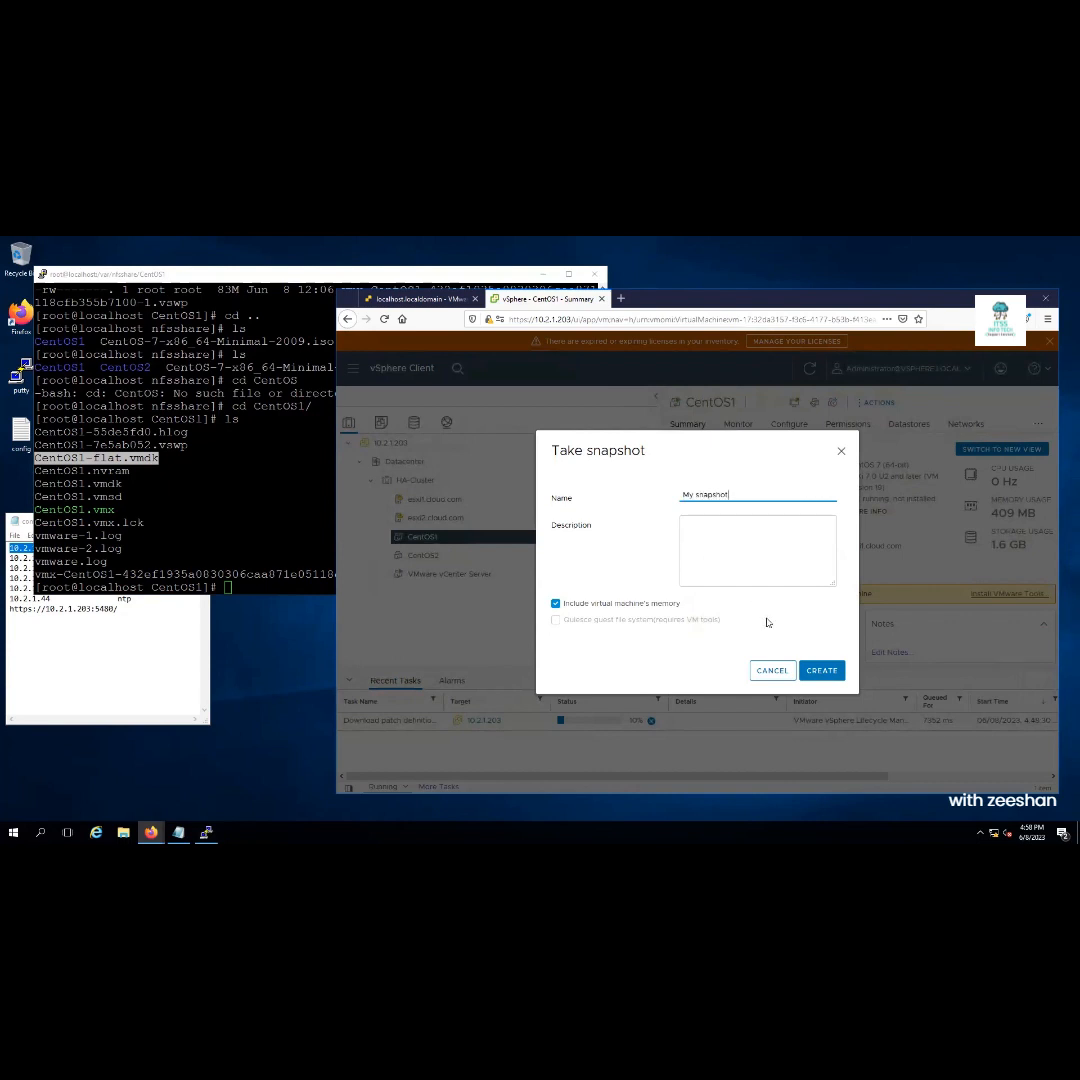
click(665, 605)
click(820, 670)
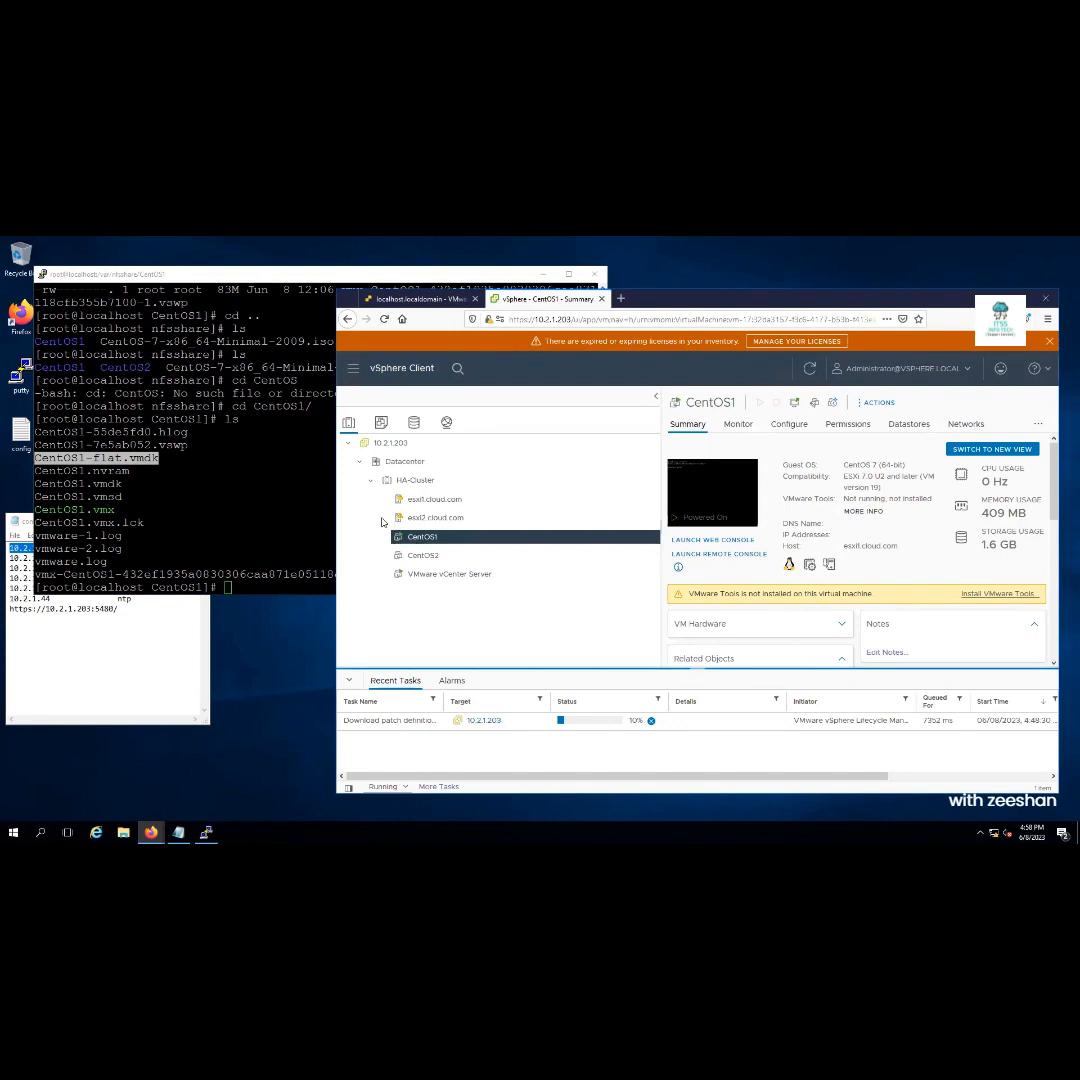
List the CentOS1 folder again with ls and maximize the terminal
click(298, 504)
text(ls)
key(Return)
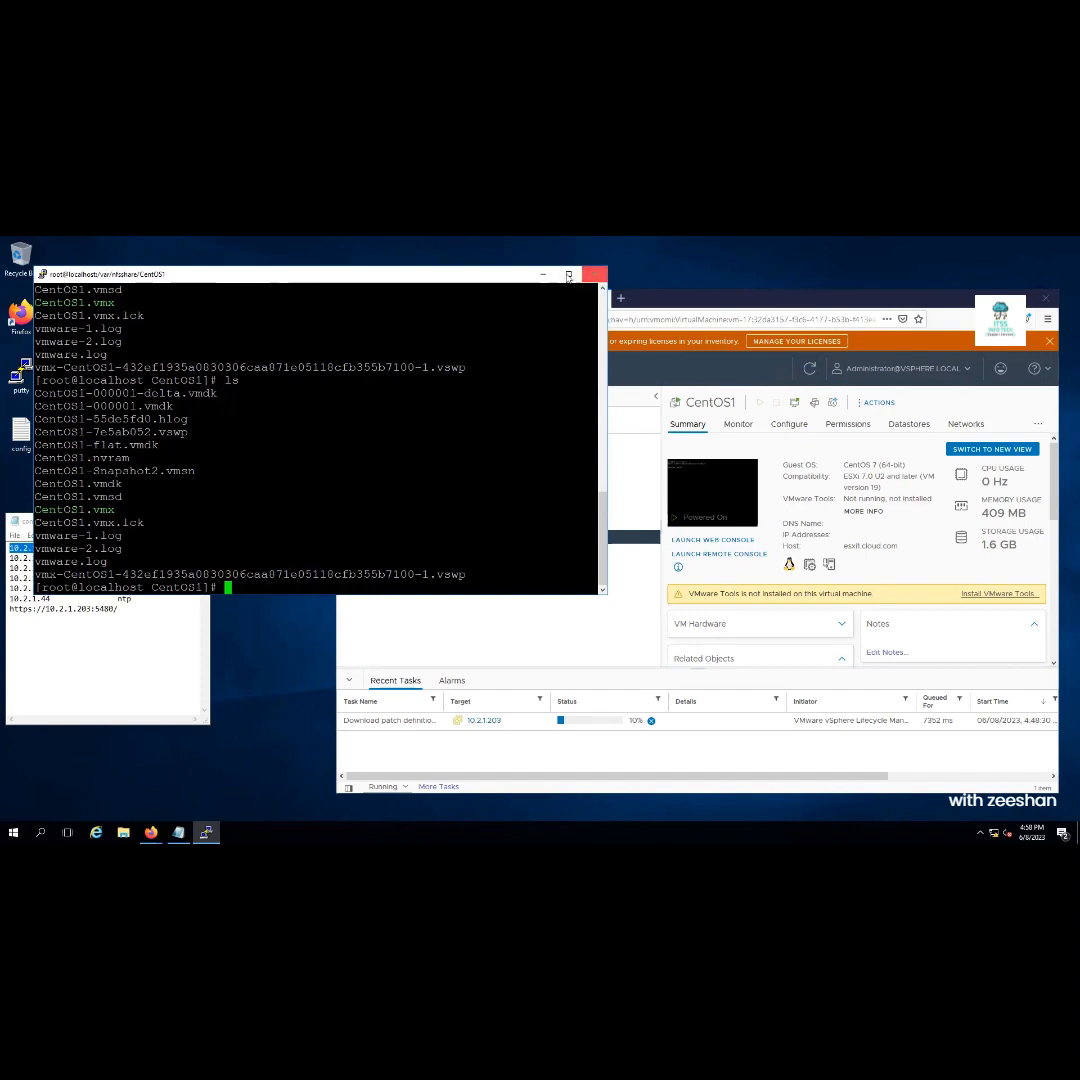
click(564, 275)
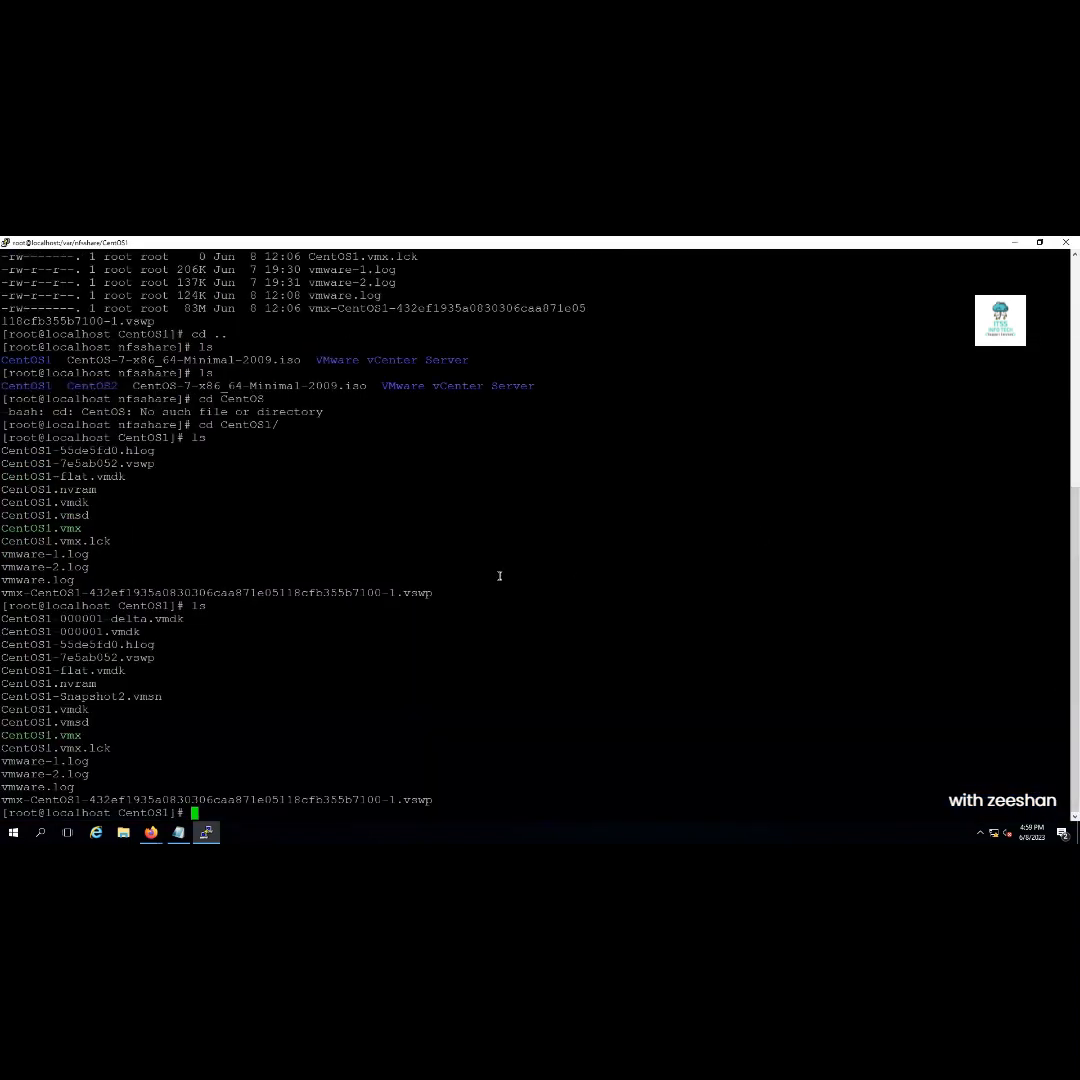
Point out the flat, 000001 and 000001-delta disk files, then run ls -lh for sizes
drag(125, 476, 3, 476)
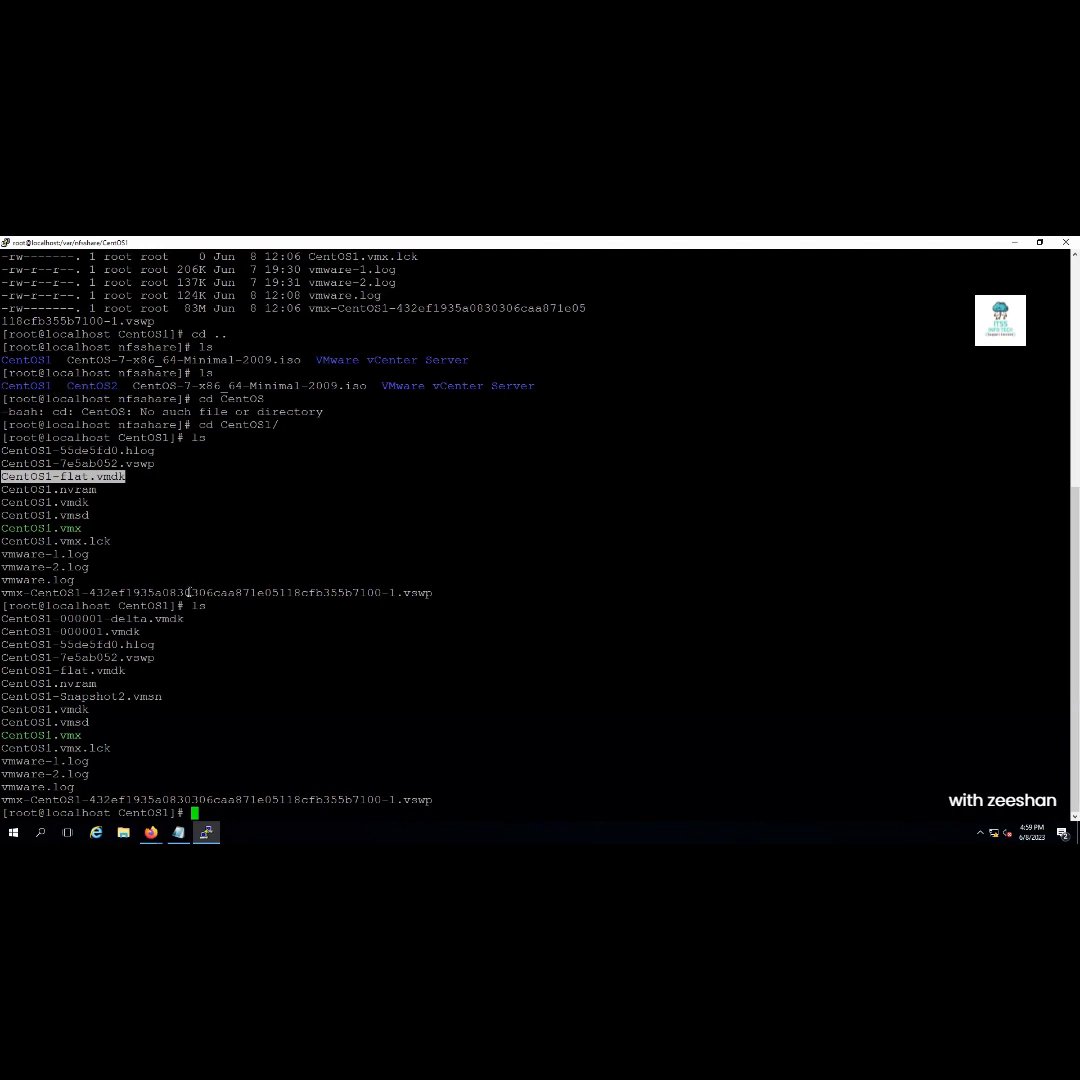
drag(141, 632, 4, 640)
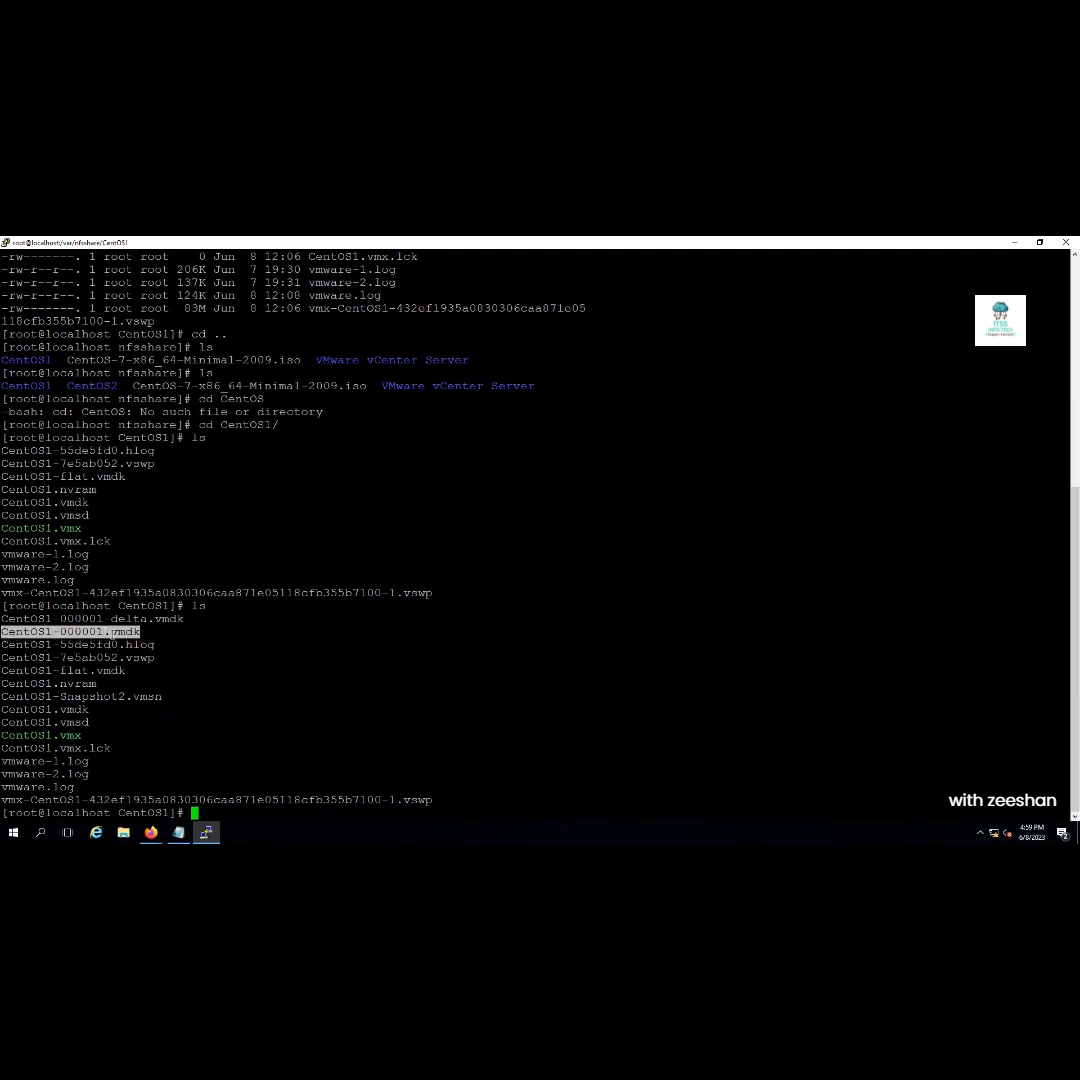
drag(2, 619, 184, 621)
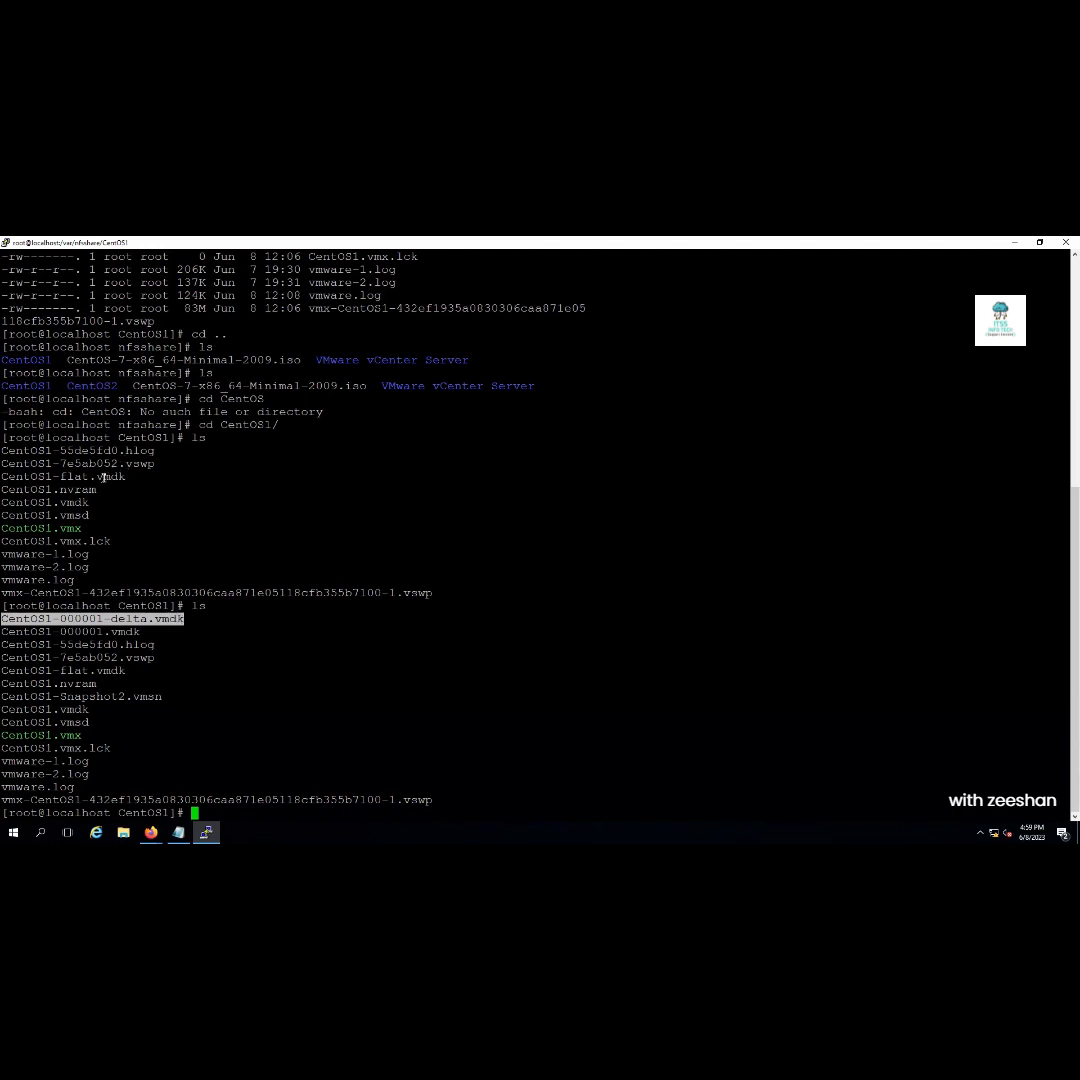
double_click(59, 477)
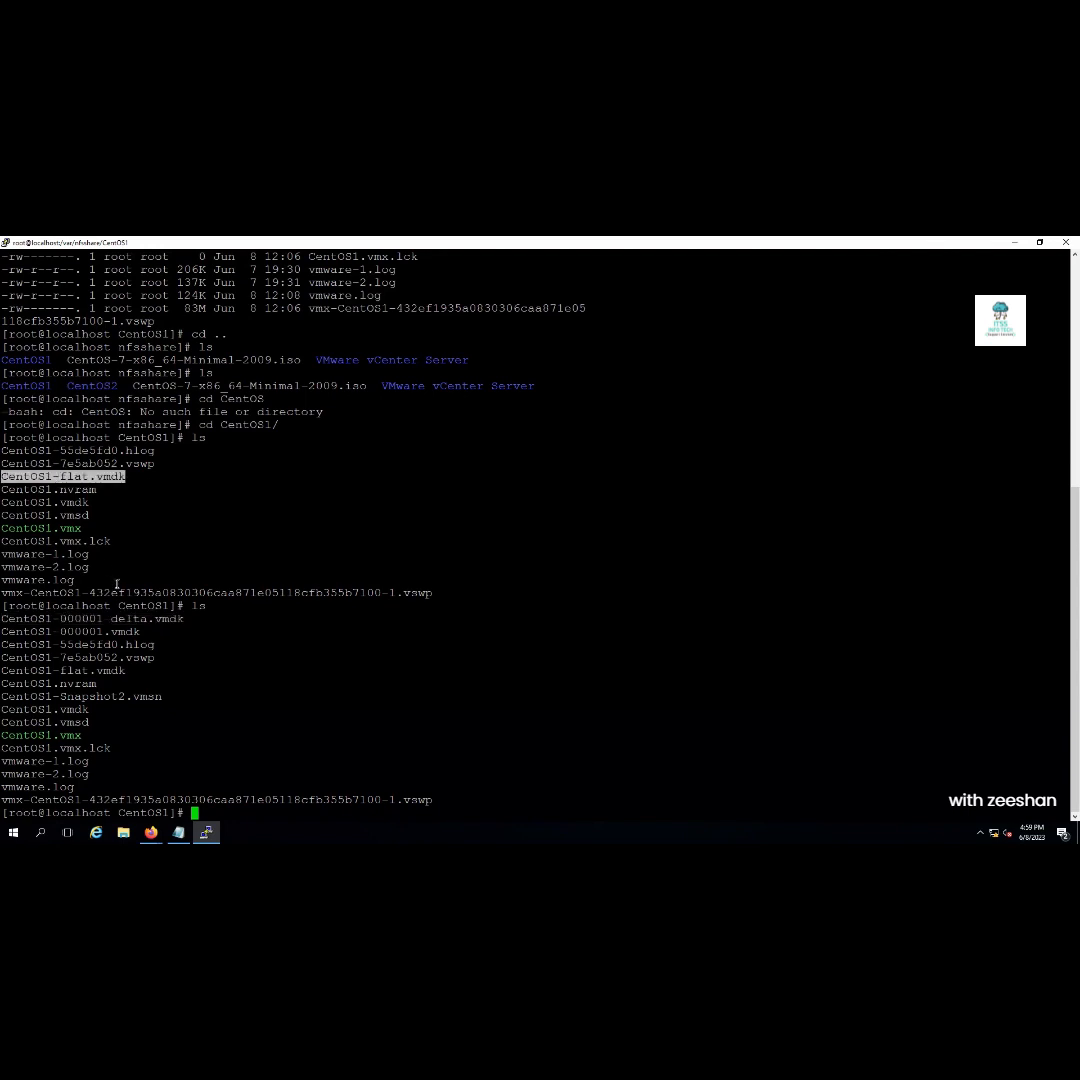
drag(138, 631, 3, 637)
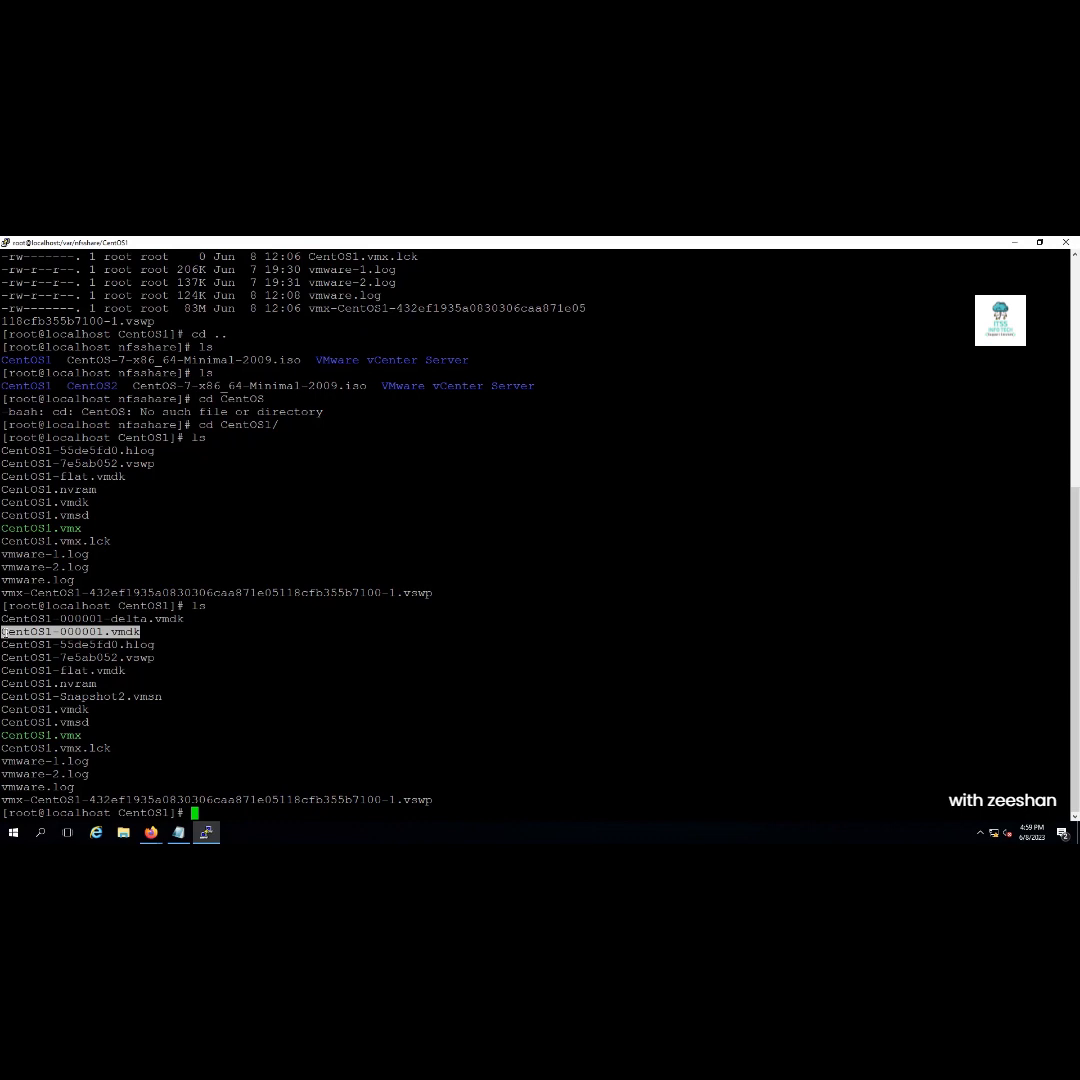
double_click(128, 620)
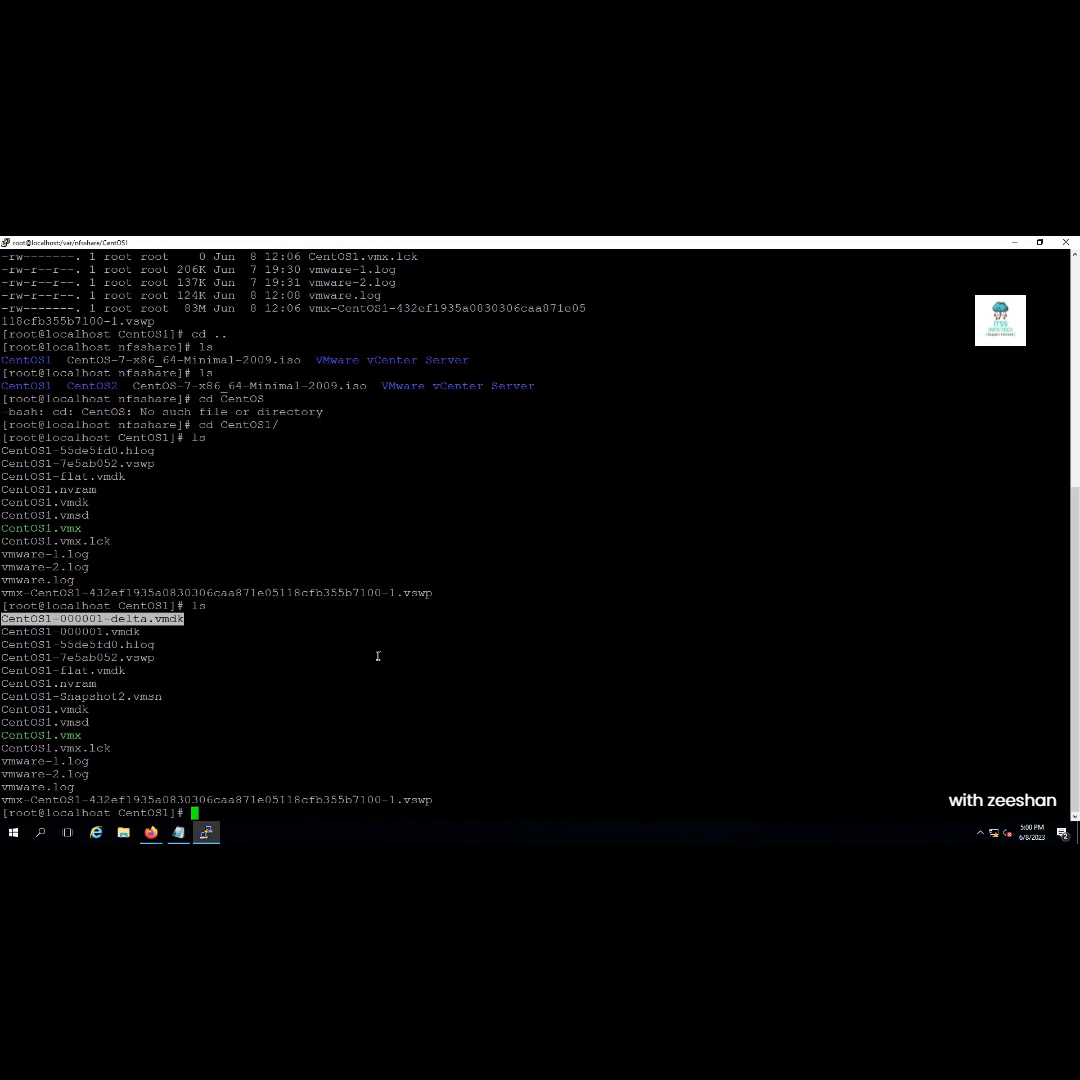
double_click(87, 632)
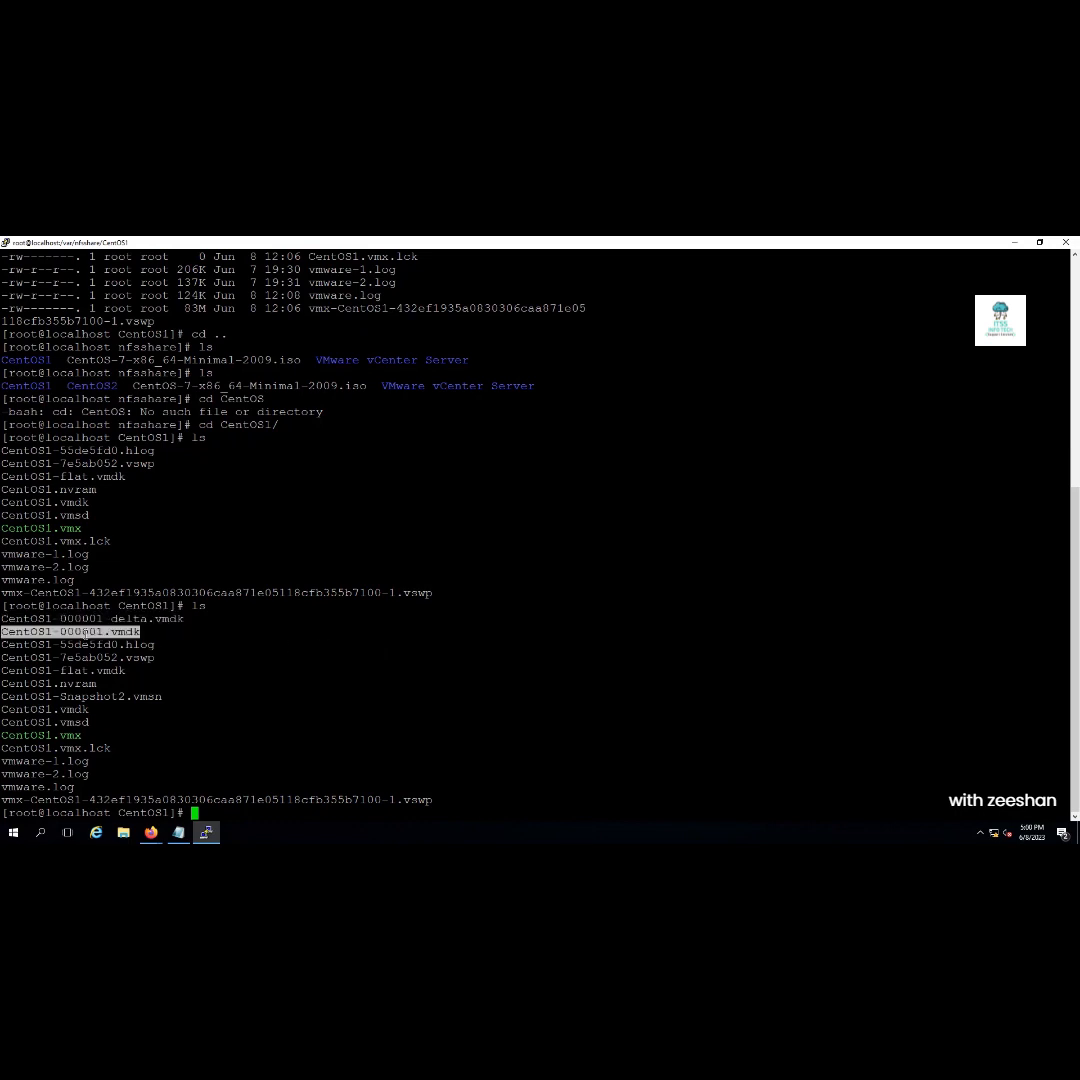
double_click(75, 619)
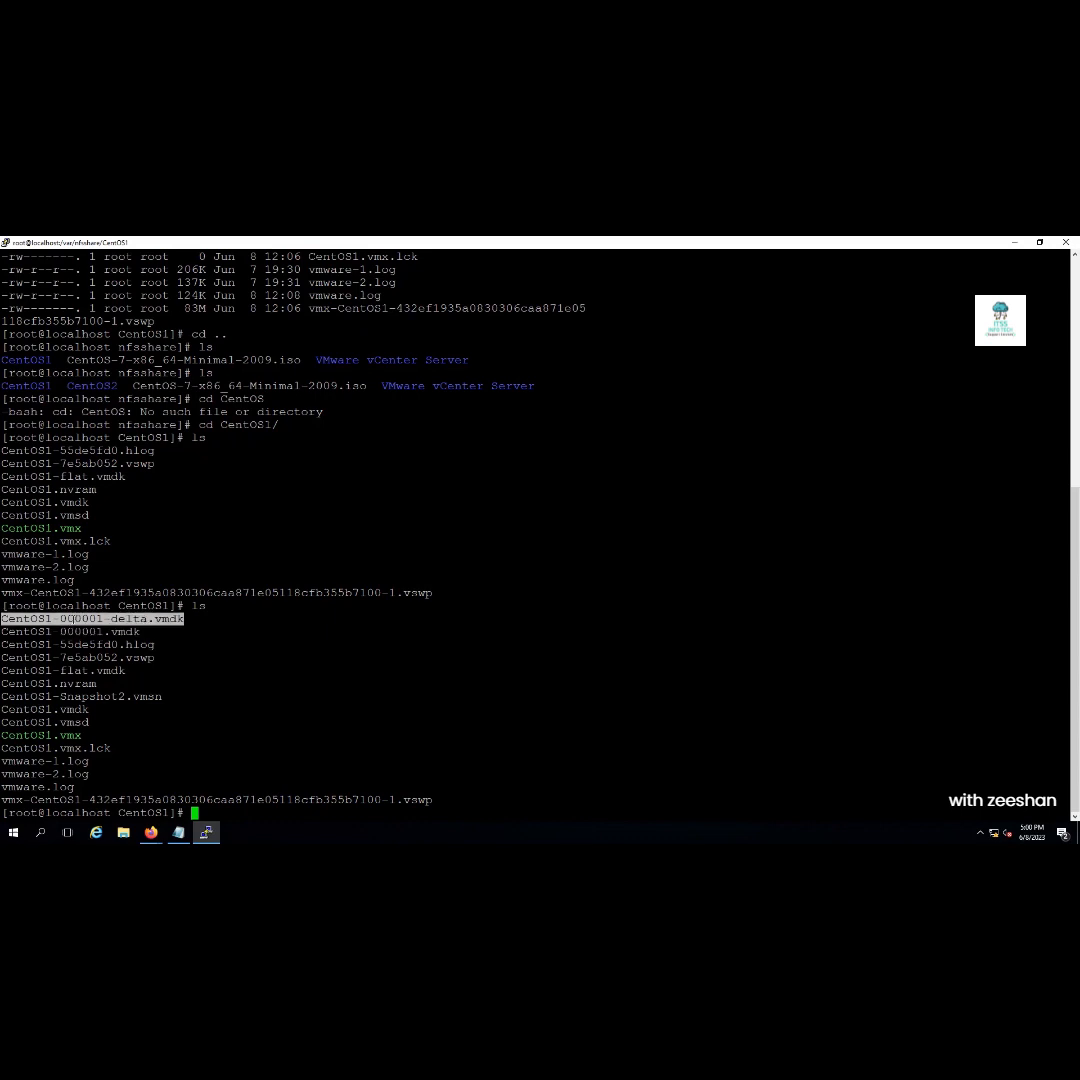
text(ls -lh)
key(Return)
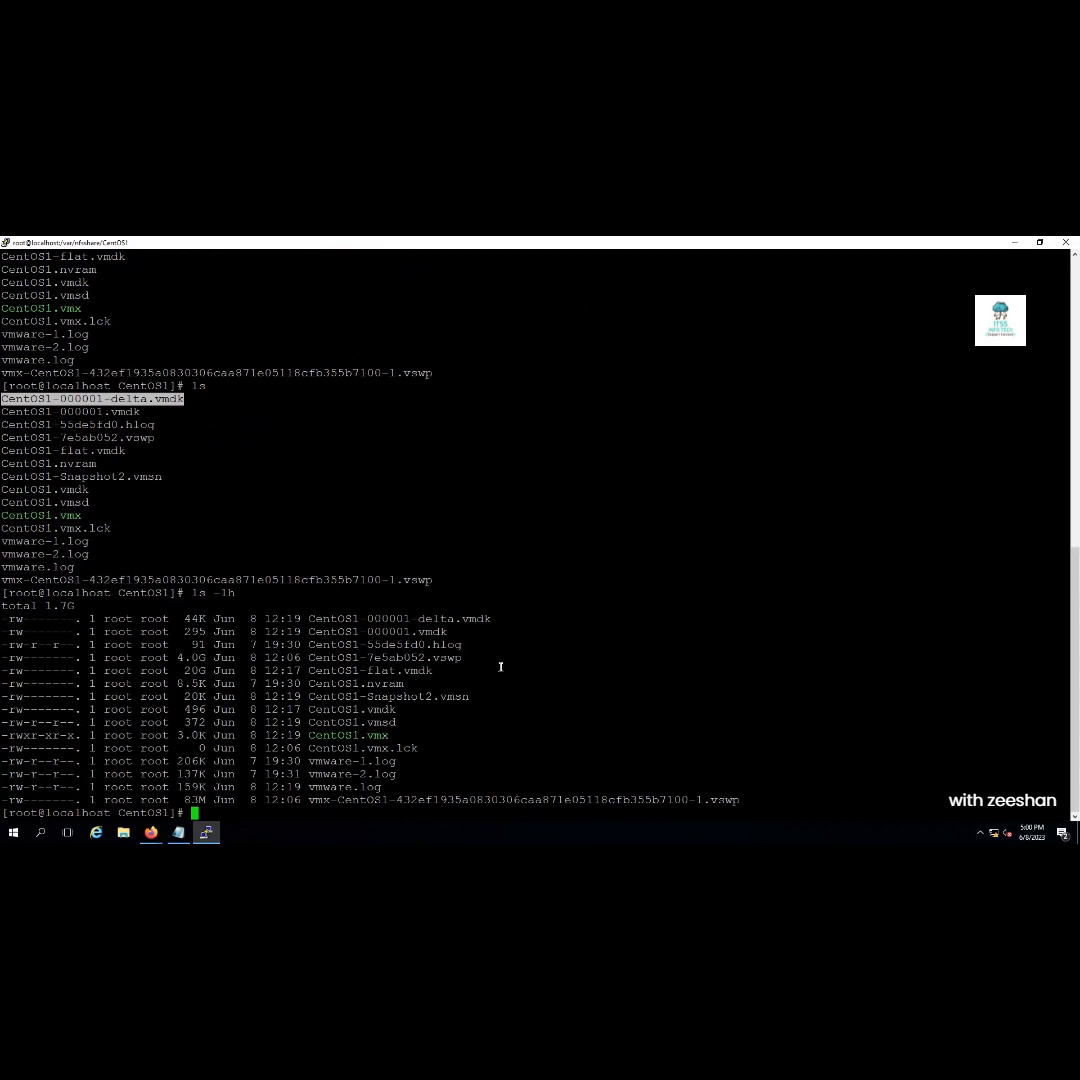
Highlight the 20G CentOS1-flat.vmdk and CentOS1-000001.vmdk rows, then return to CentOS1's vSphere summary
click(432, 671)
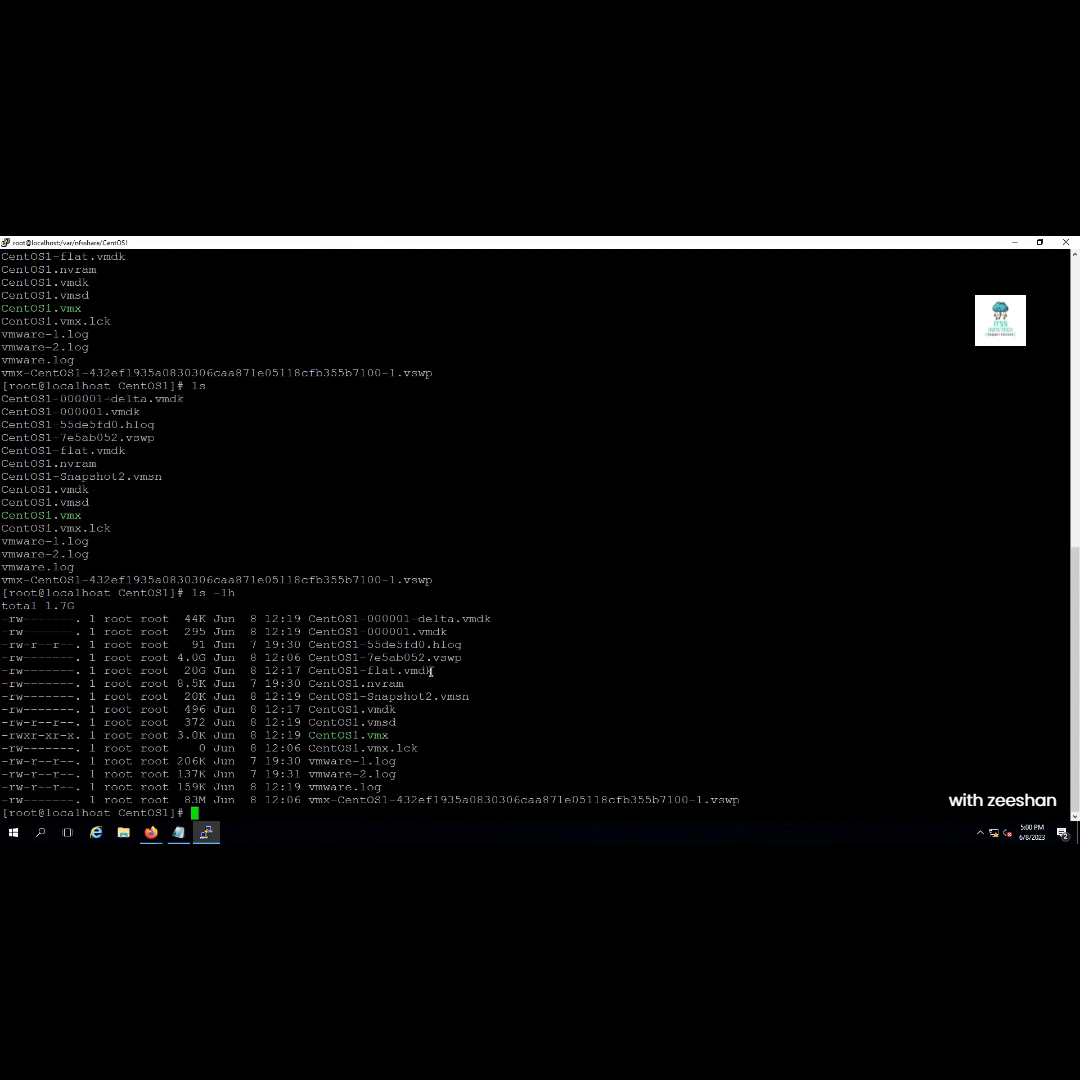
drag(432, 673, 184, 677)
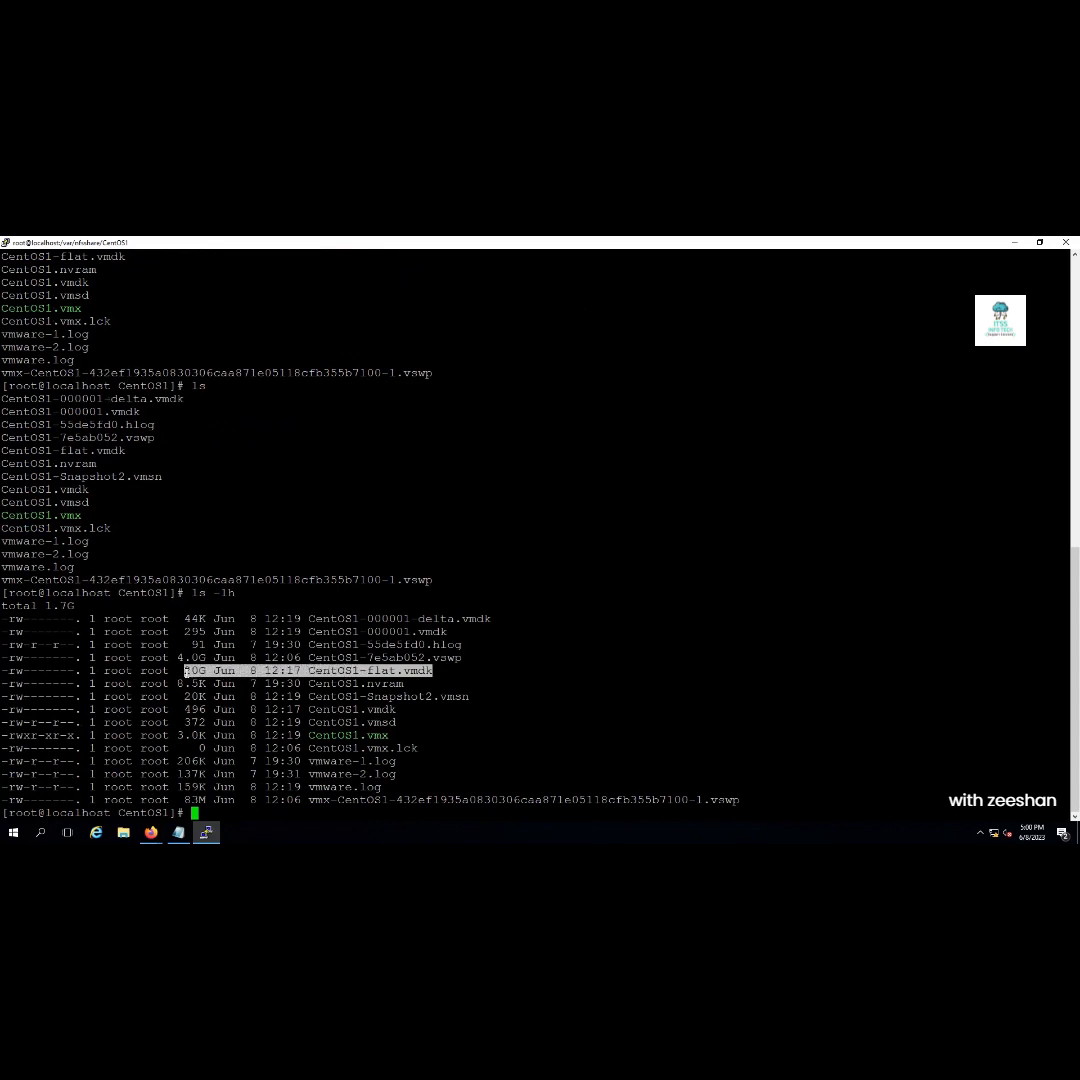
click(447, 632)
drag(447, 632, 186, 621)
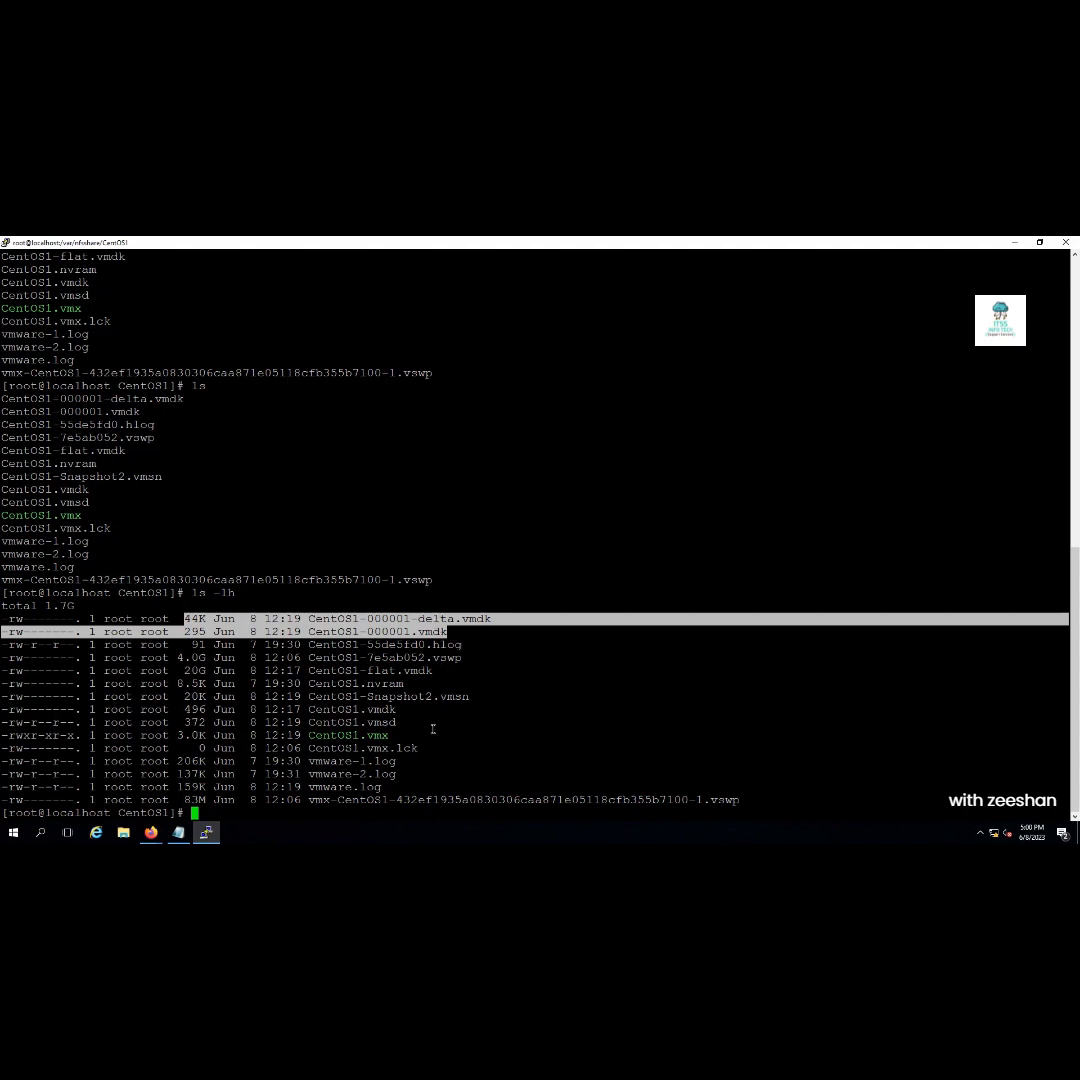
double_click(195, 670)
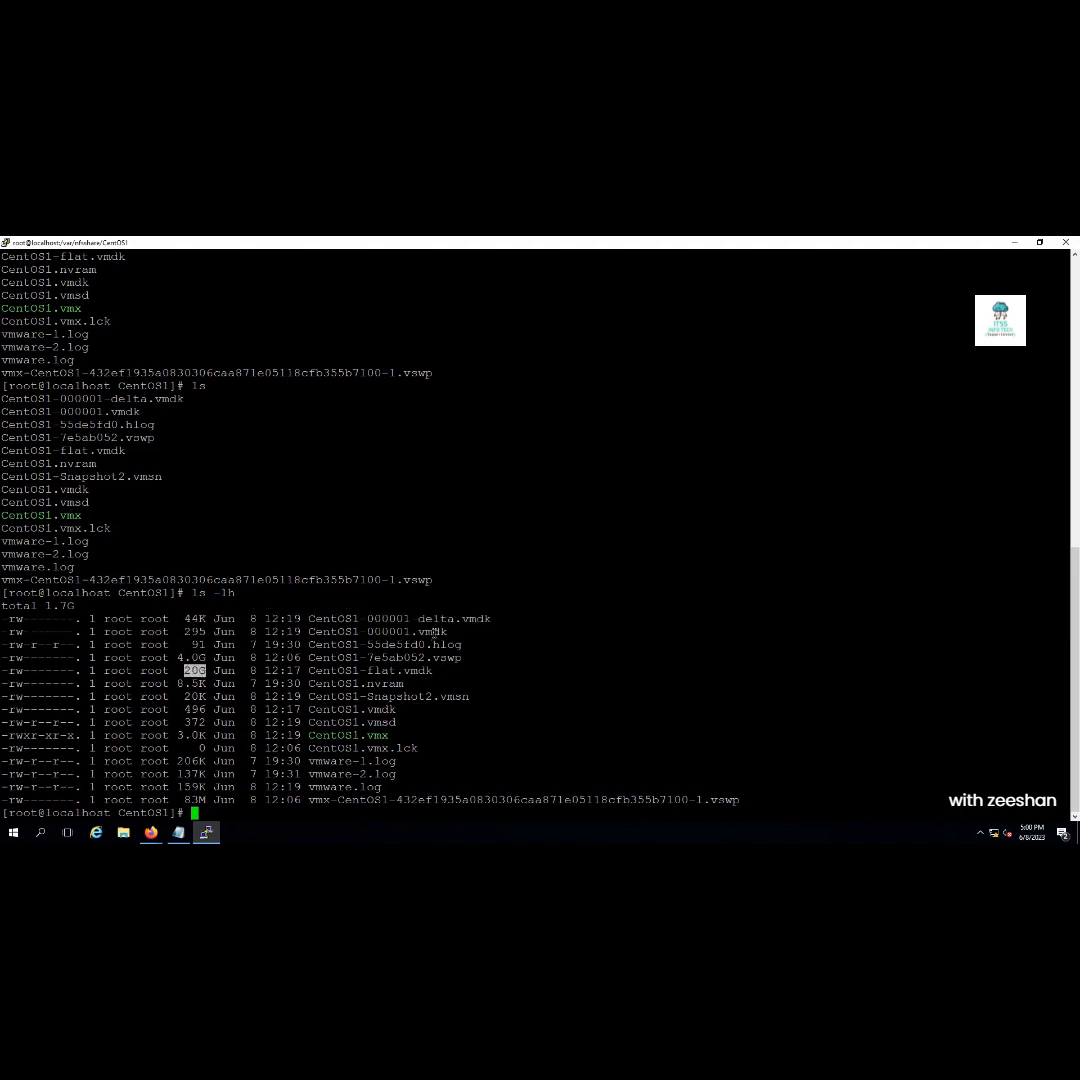
drag(445, 631, 186, 637)
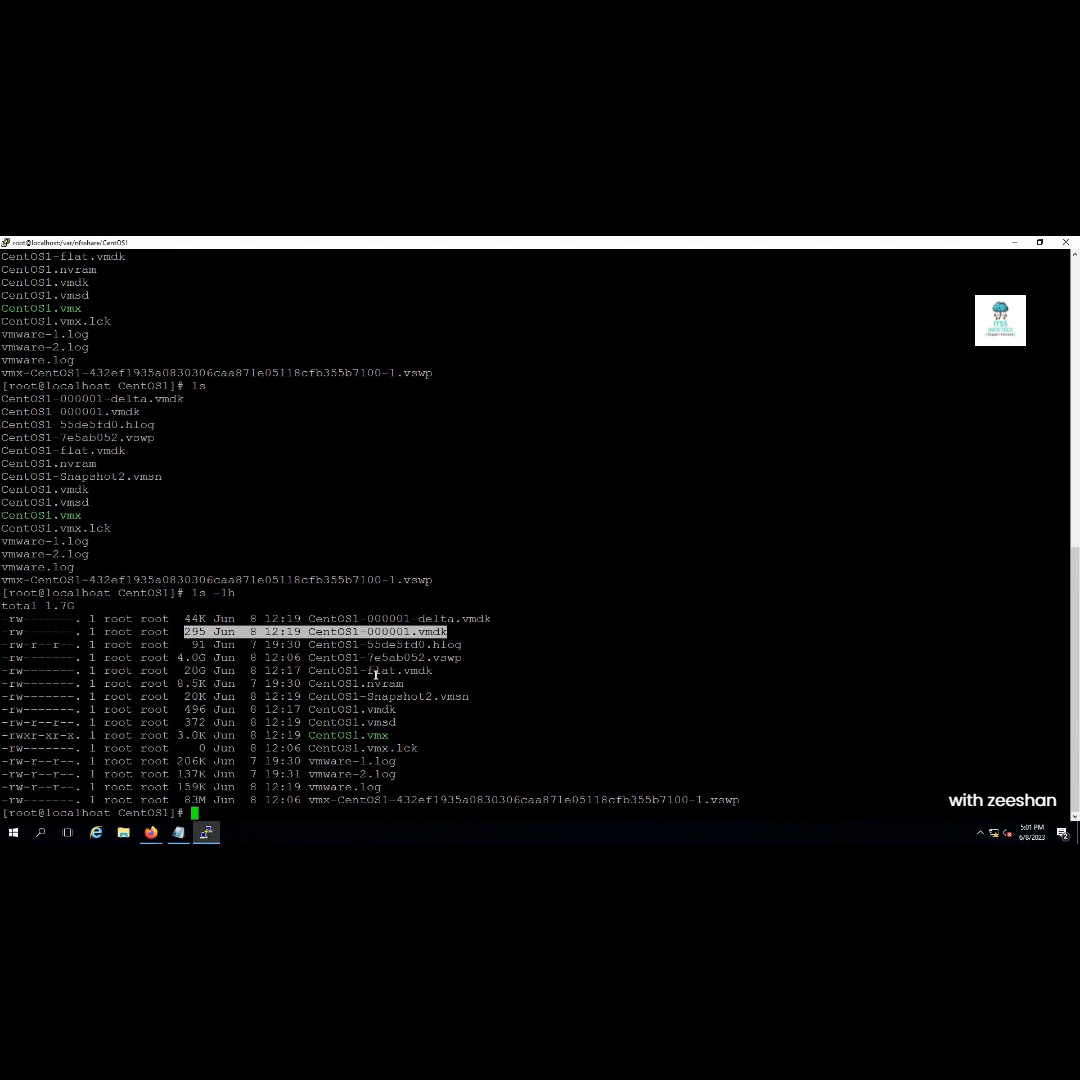
double_click(375, 671)
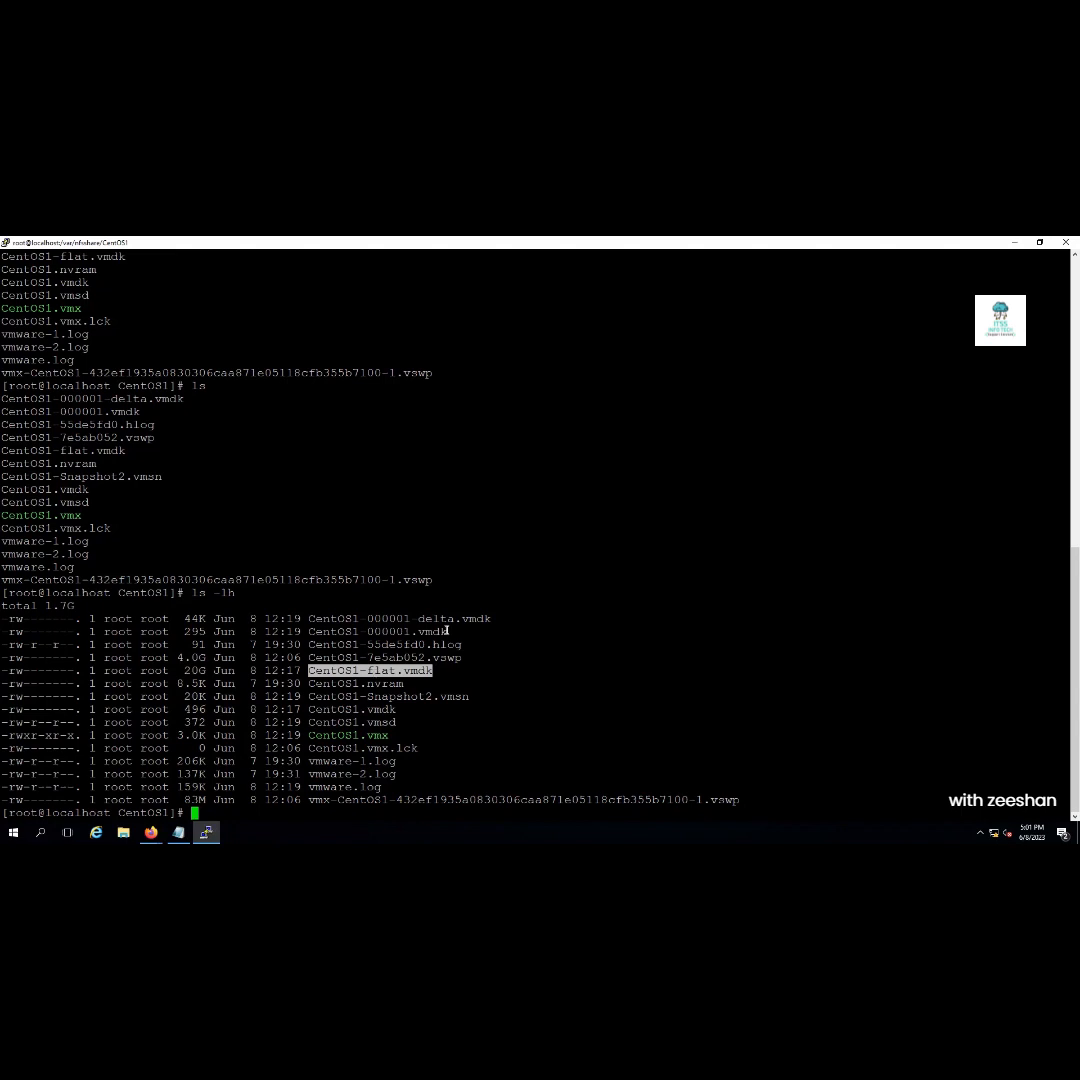
drag(446, 631, 318, 631)
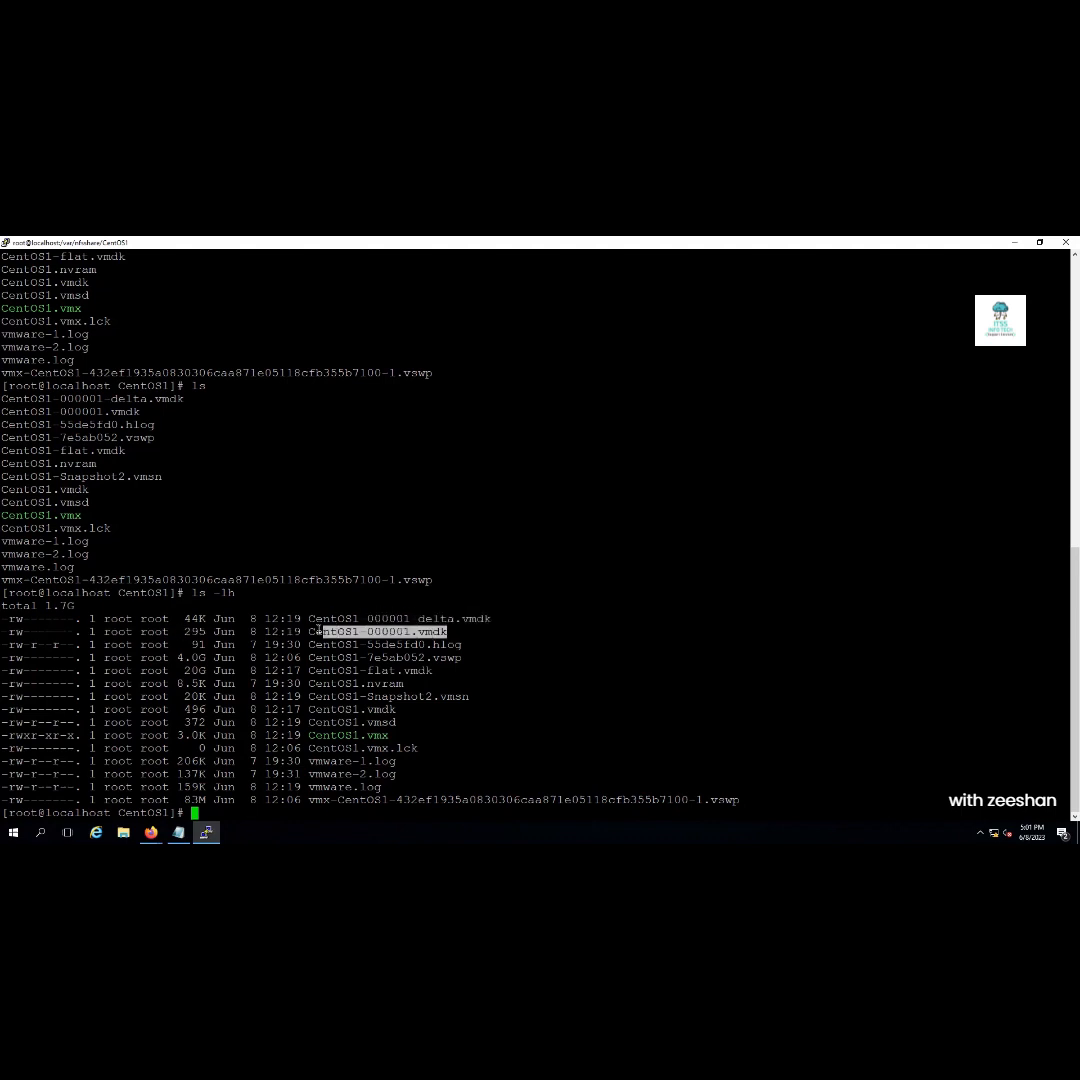
drag(436, 671, 309, 671)
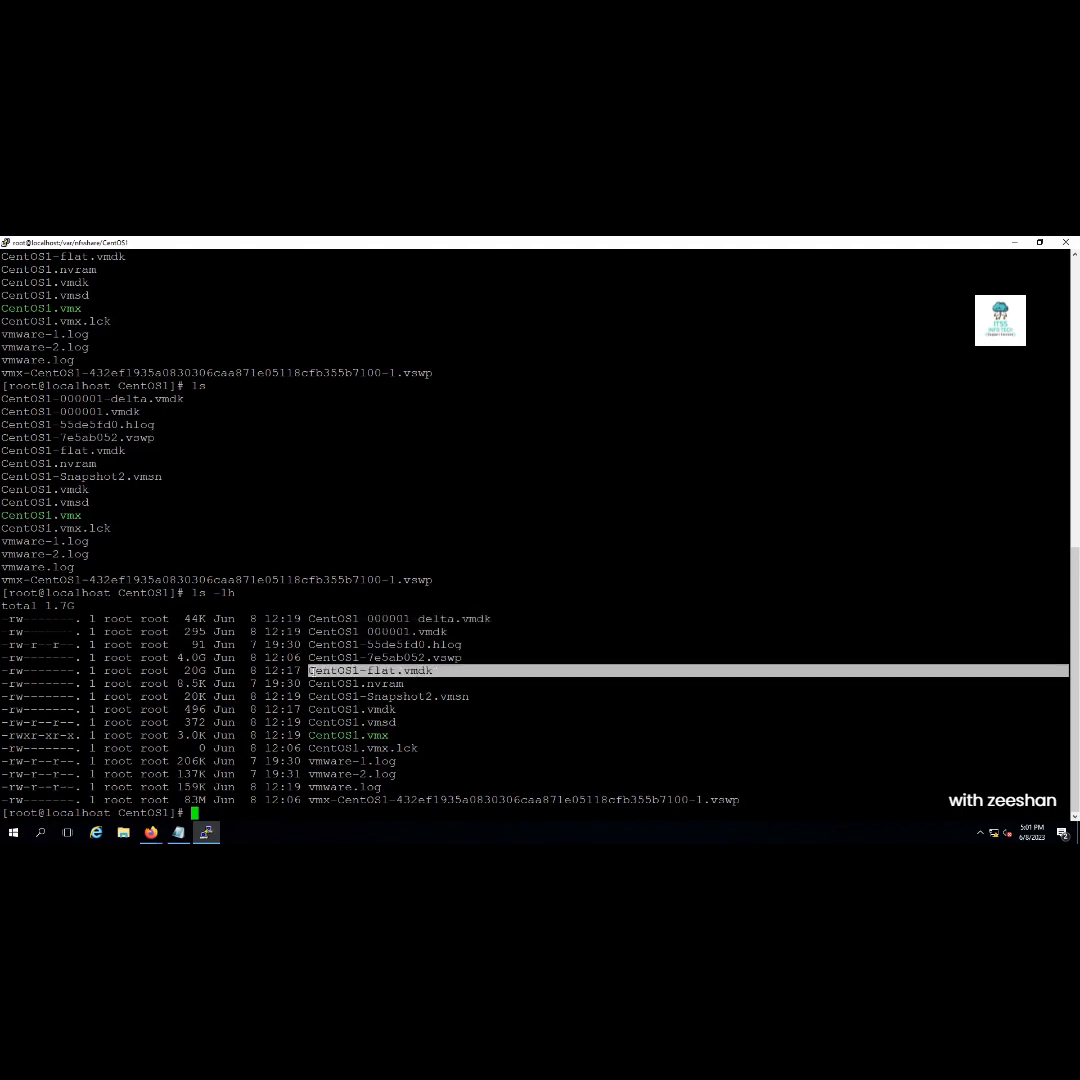
click(1040, 243)
click(912, 304)
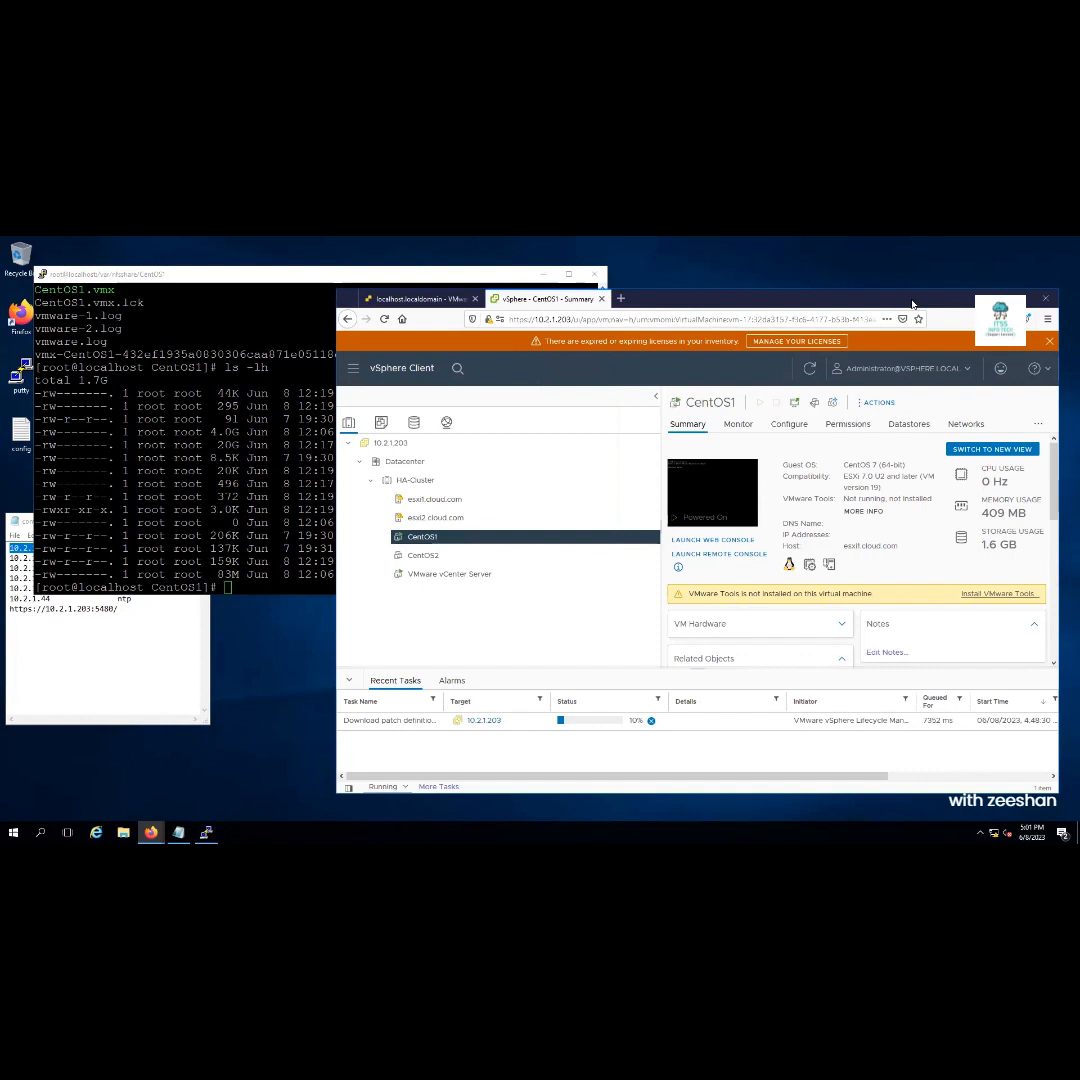
Take a second CentOS1 snapshot named 'my second snapshot', with memory included
right_click(436, 539)
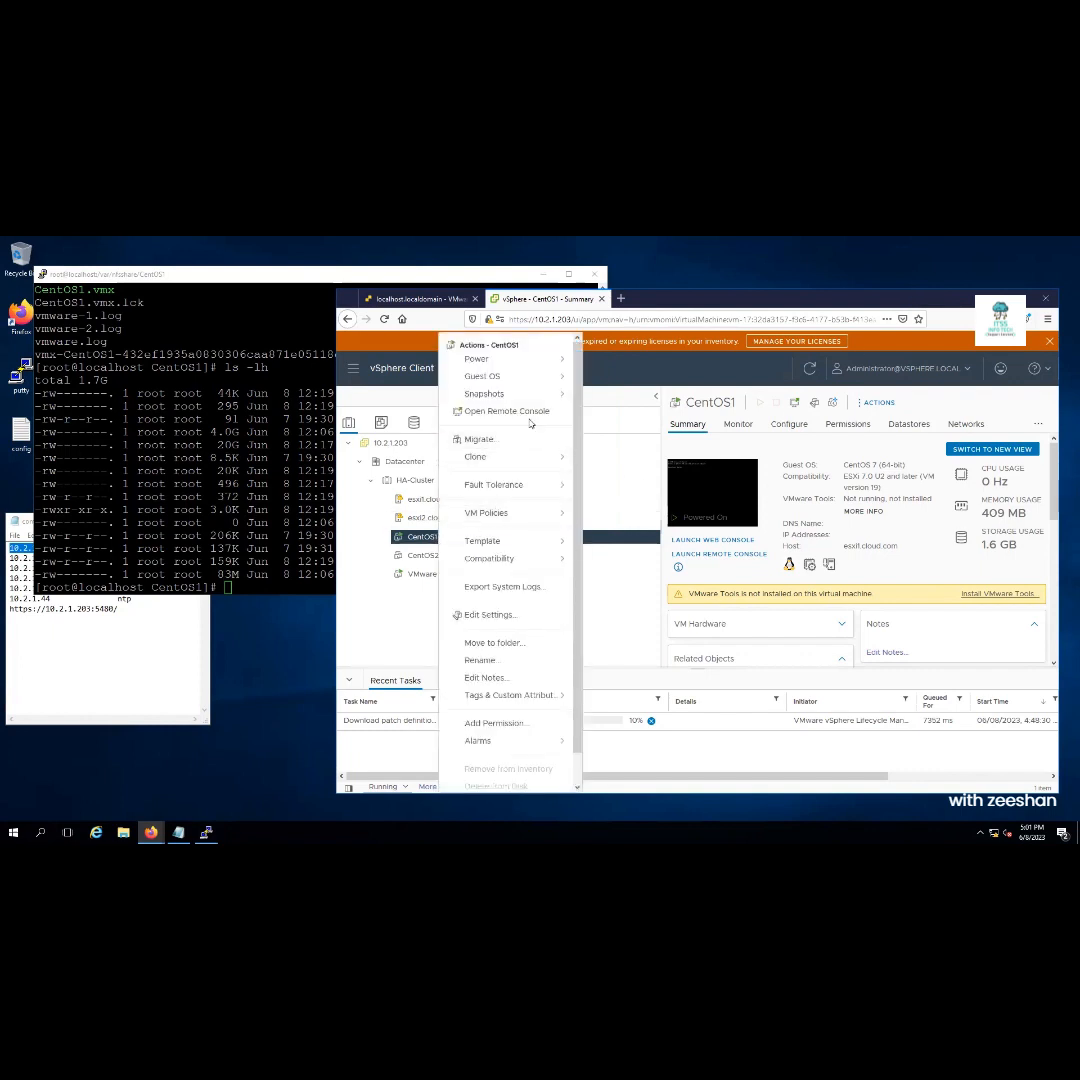
mouse_move(518, 392)
click(630, 404)
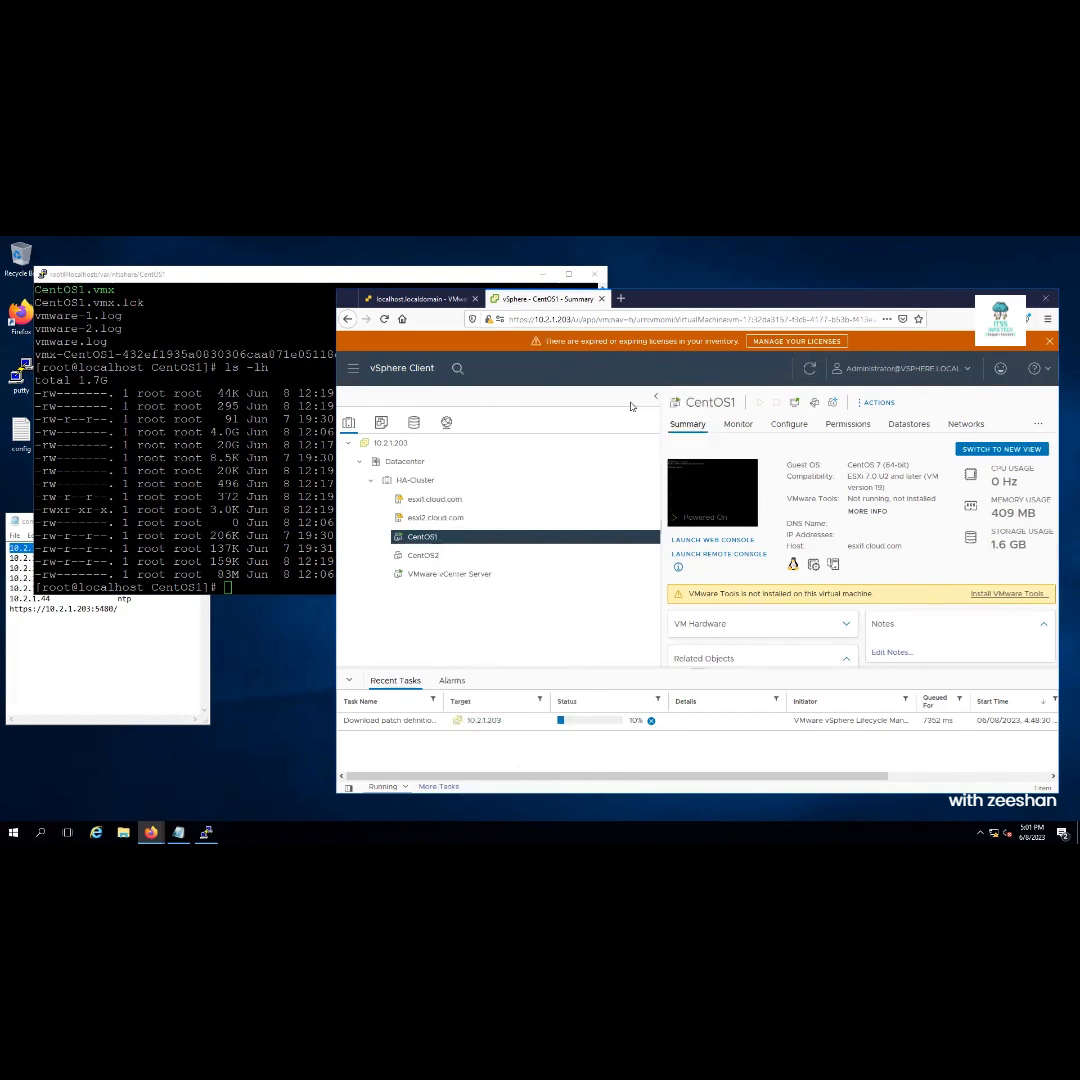
drag(830, 490, 559, 513)
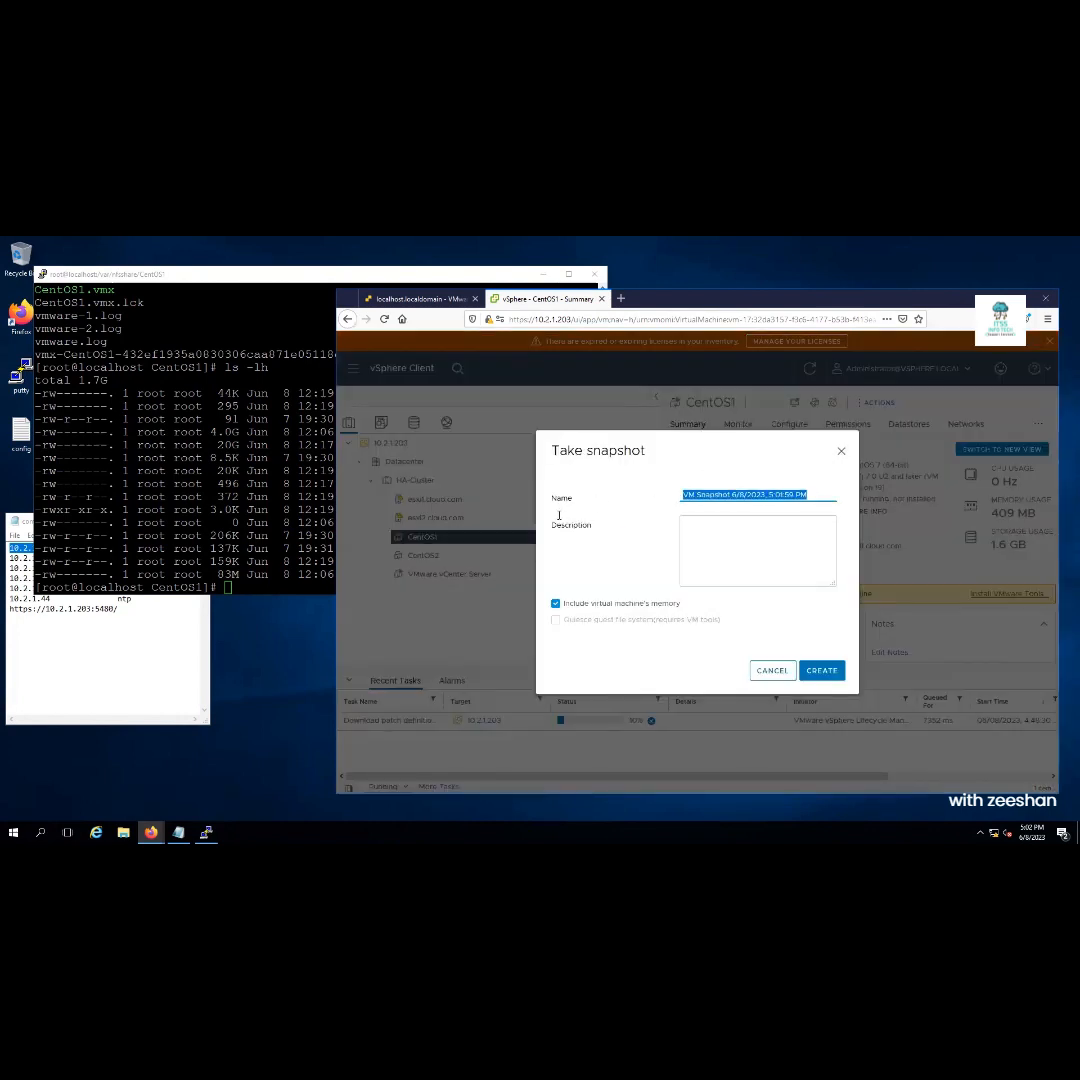
text(my)
text(sec)
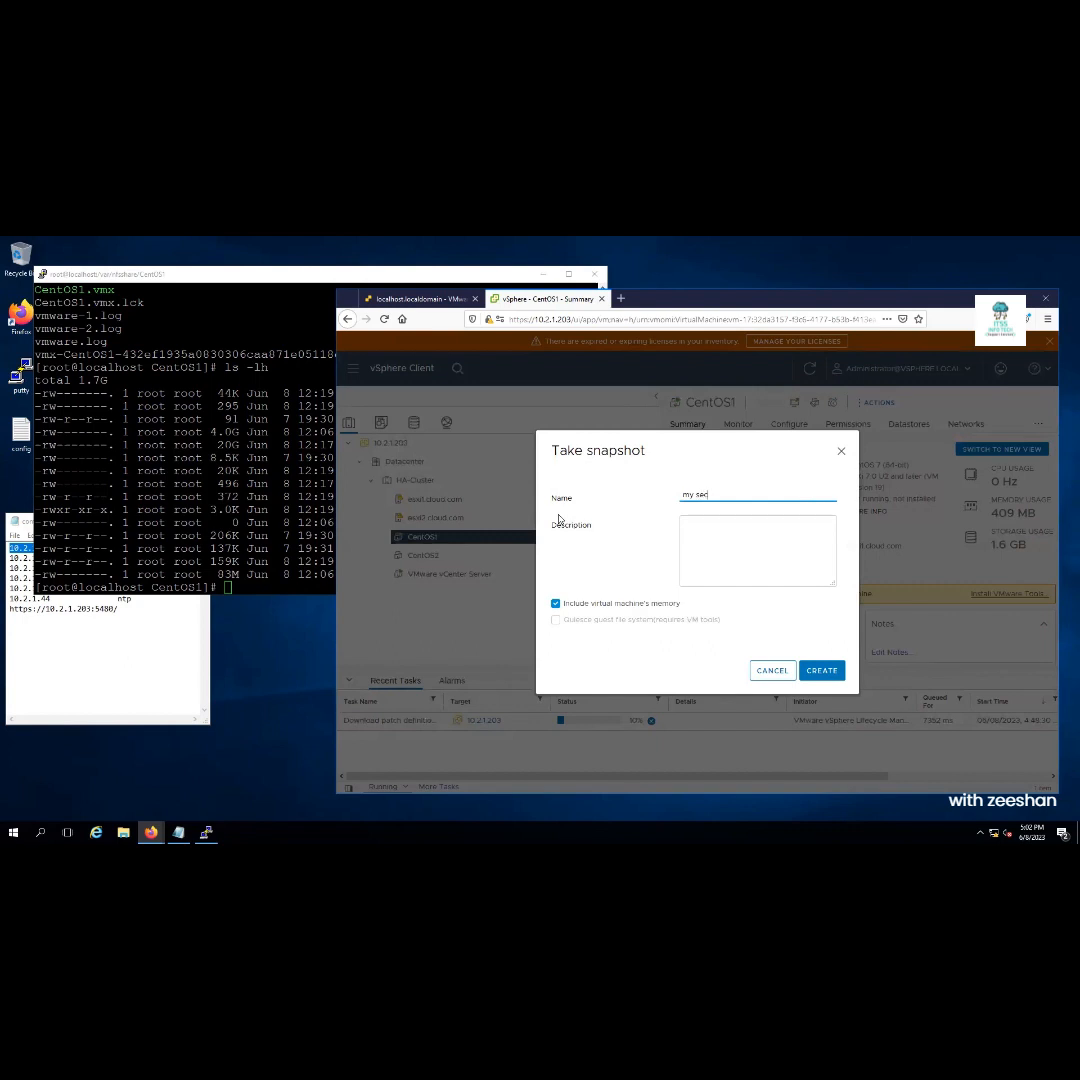
text(ond snapshot)
click(821, 670)
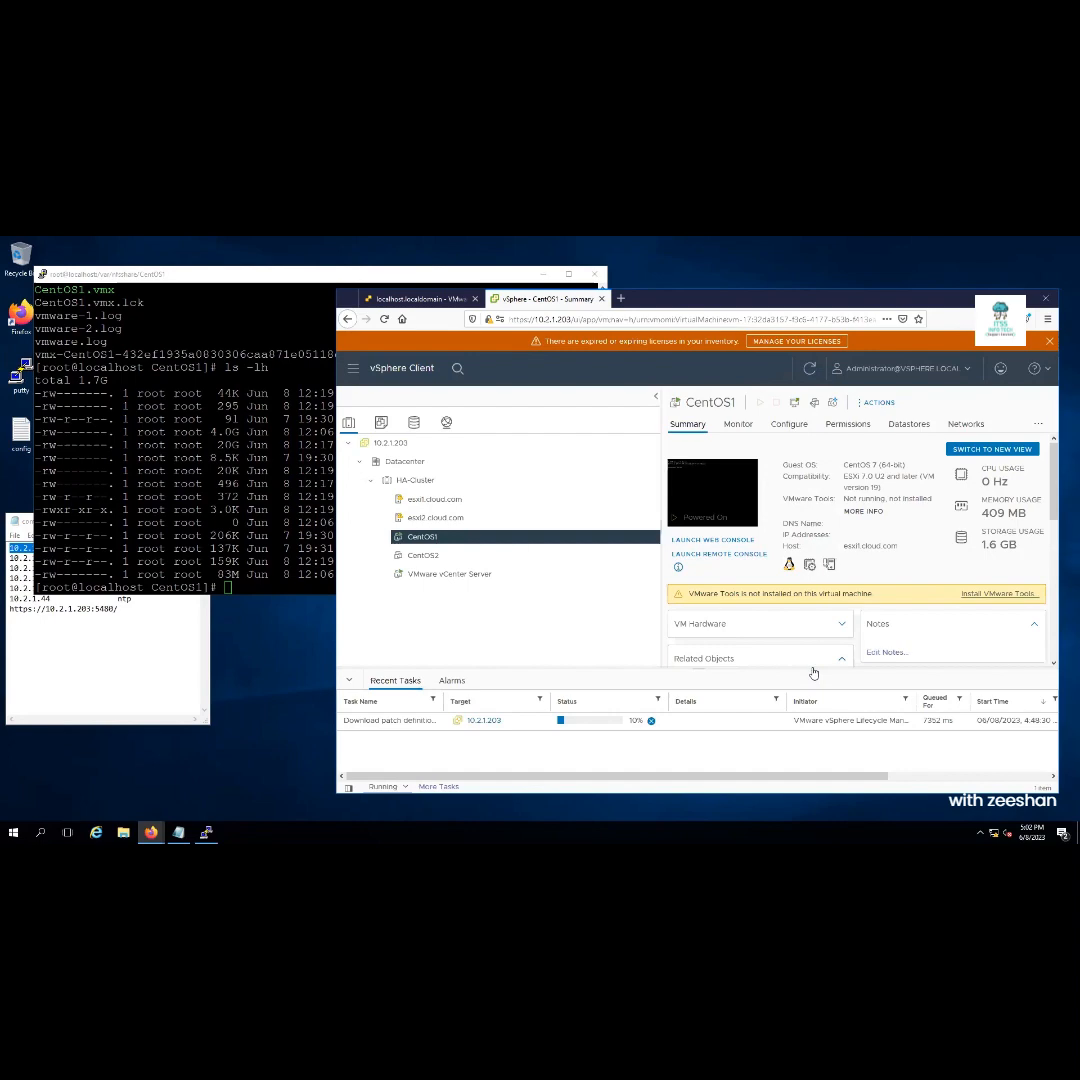
Maximize PuTTY, rerun ls -lh and highlight the new CentOS1-000002 disk rows
click(273, 277)
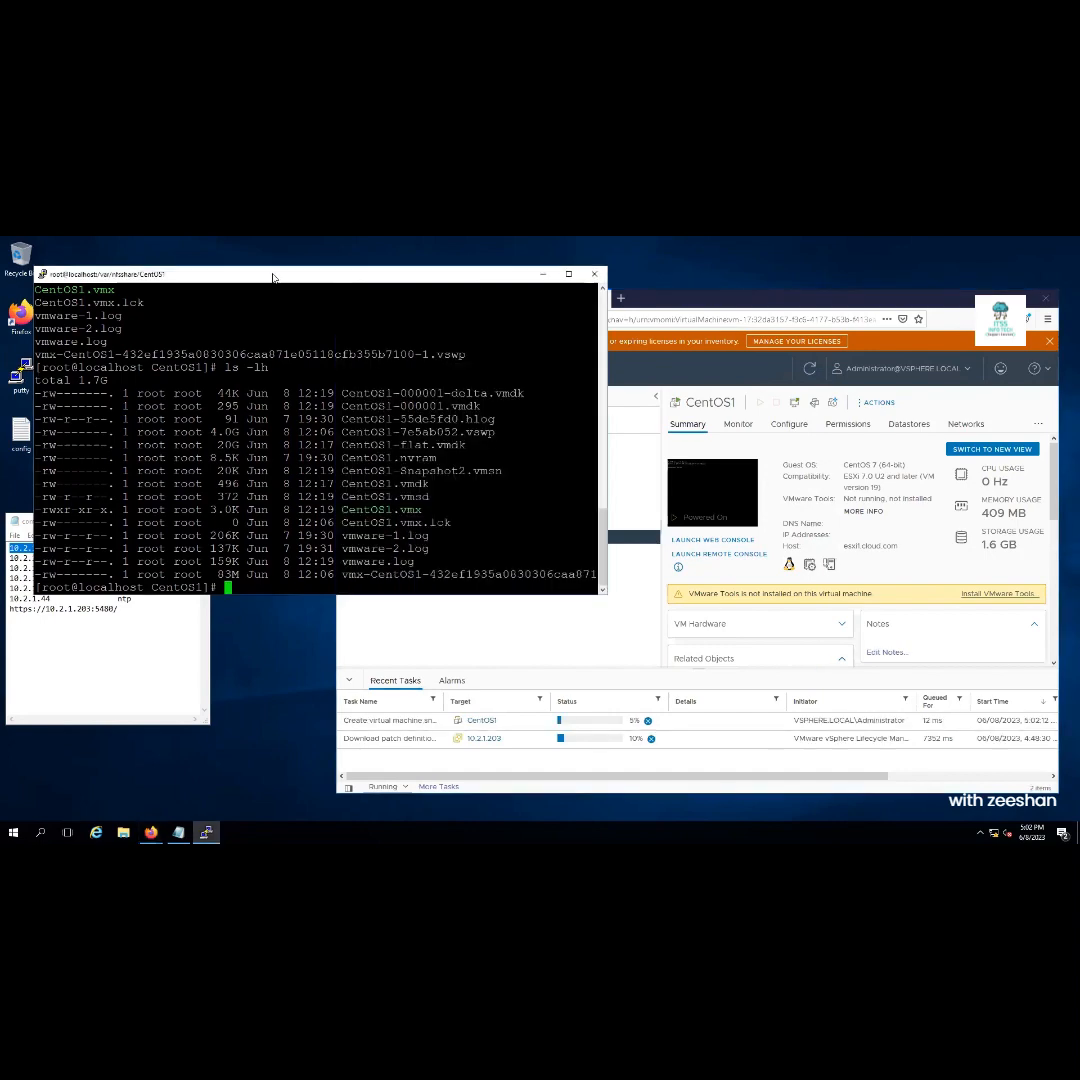
double_click(273, 277)
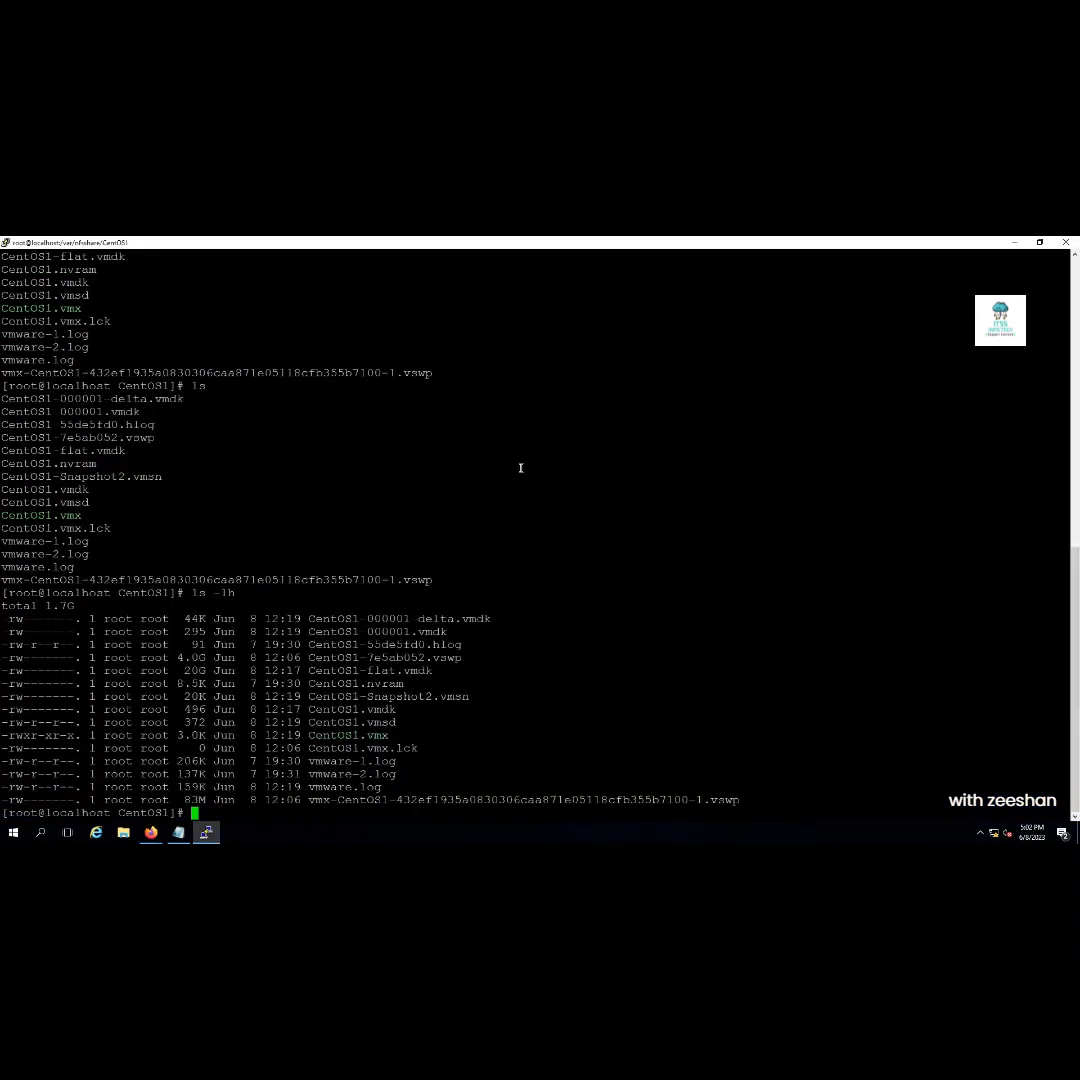
text(ls -lh)
key(Return)
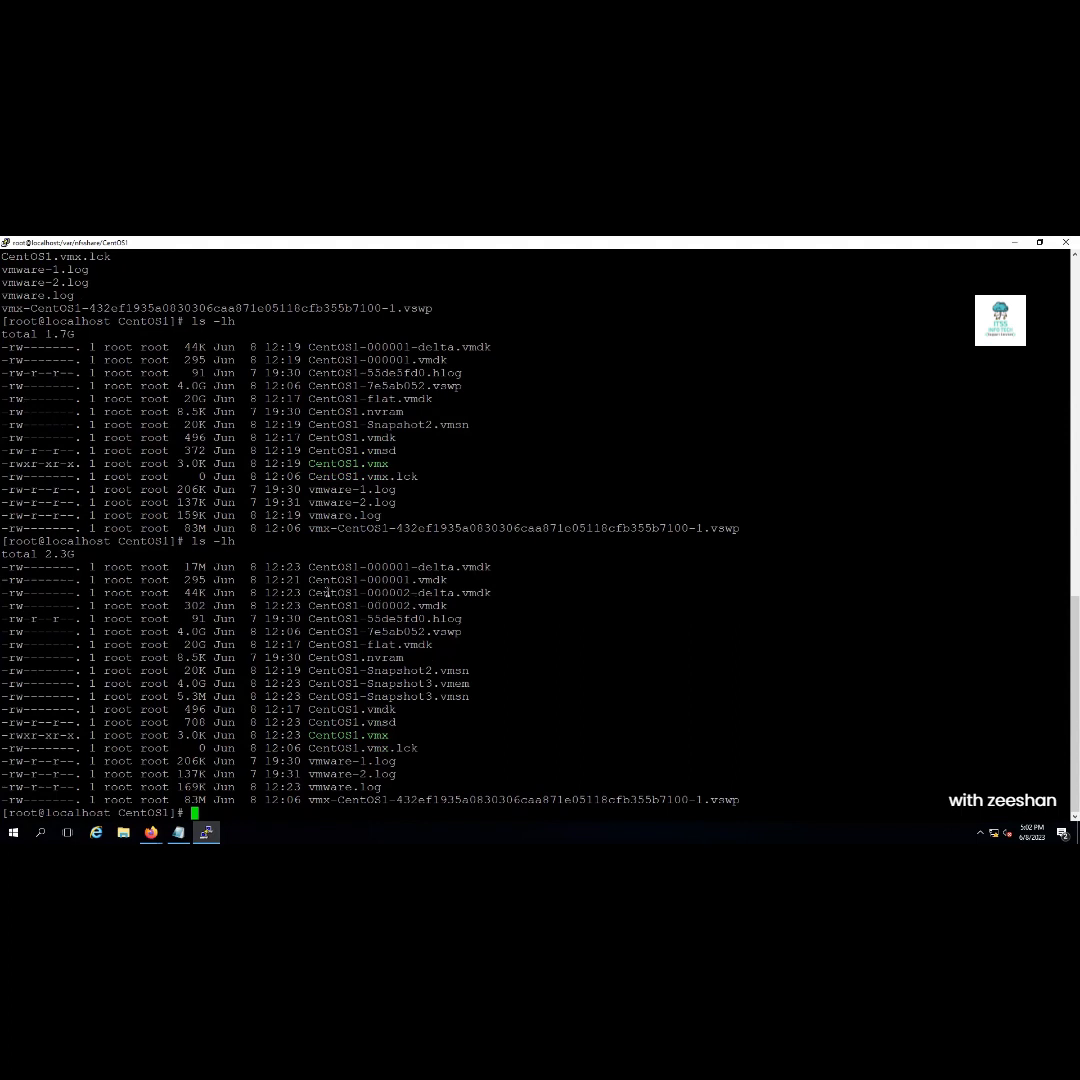
drag(309, 593, 447, 606)
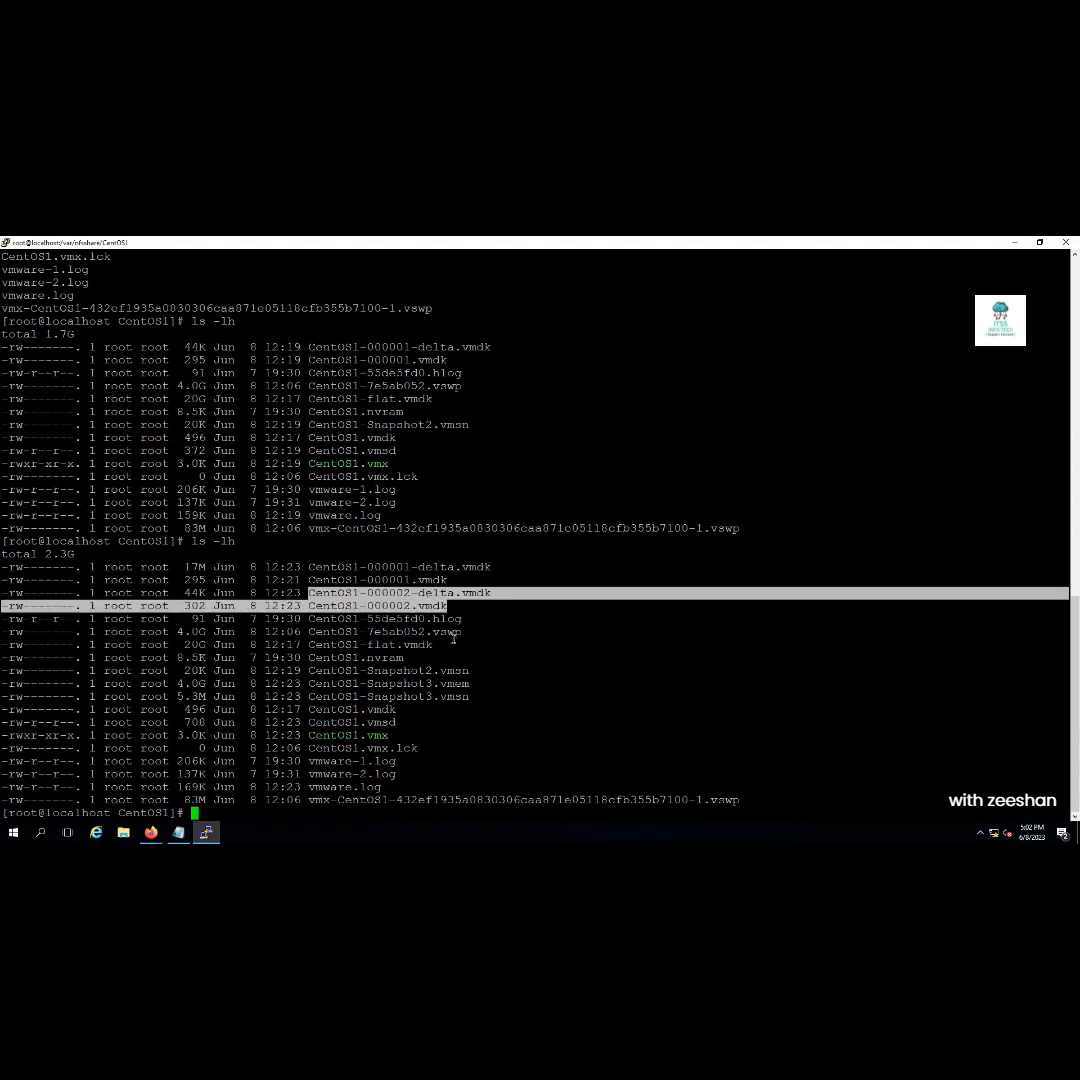
Compare the CentOS1-flat, 000001 and 000002 disk and delta rows in the listing
drag(440, 645, 311, 650)
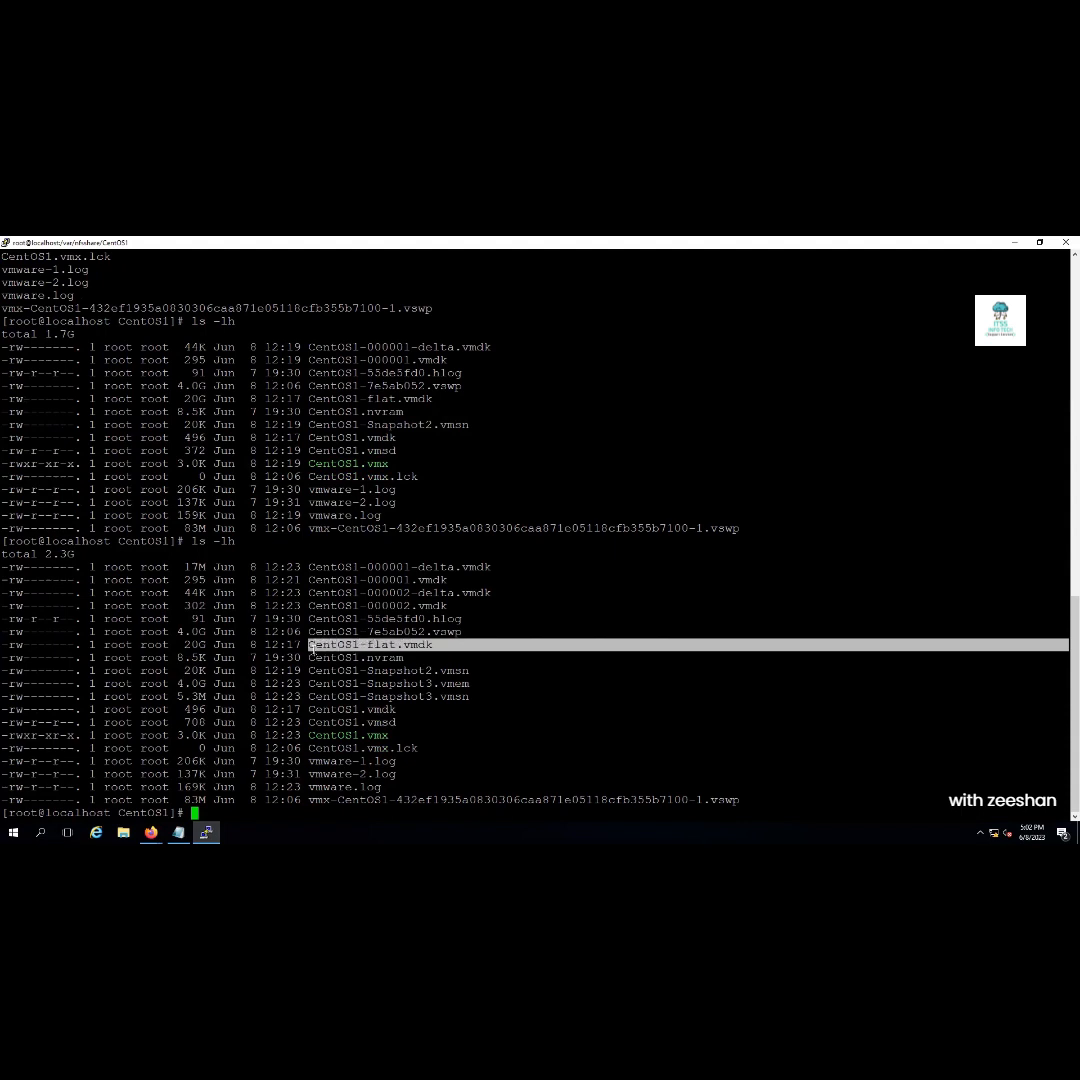
drag(453, 582, 308, 567)
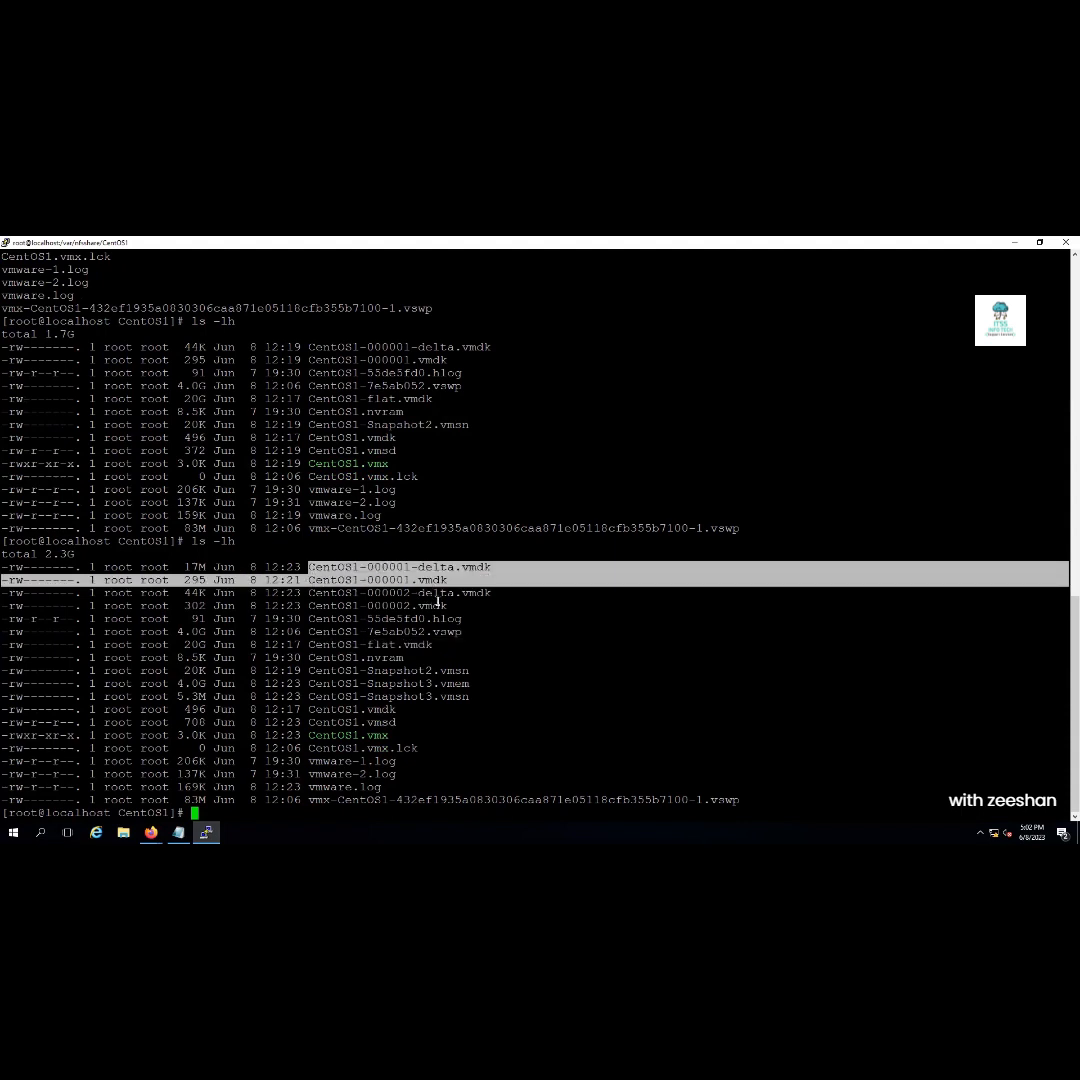
drag(449, 606, 241, 597)
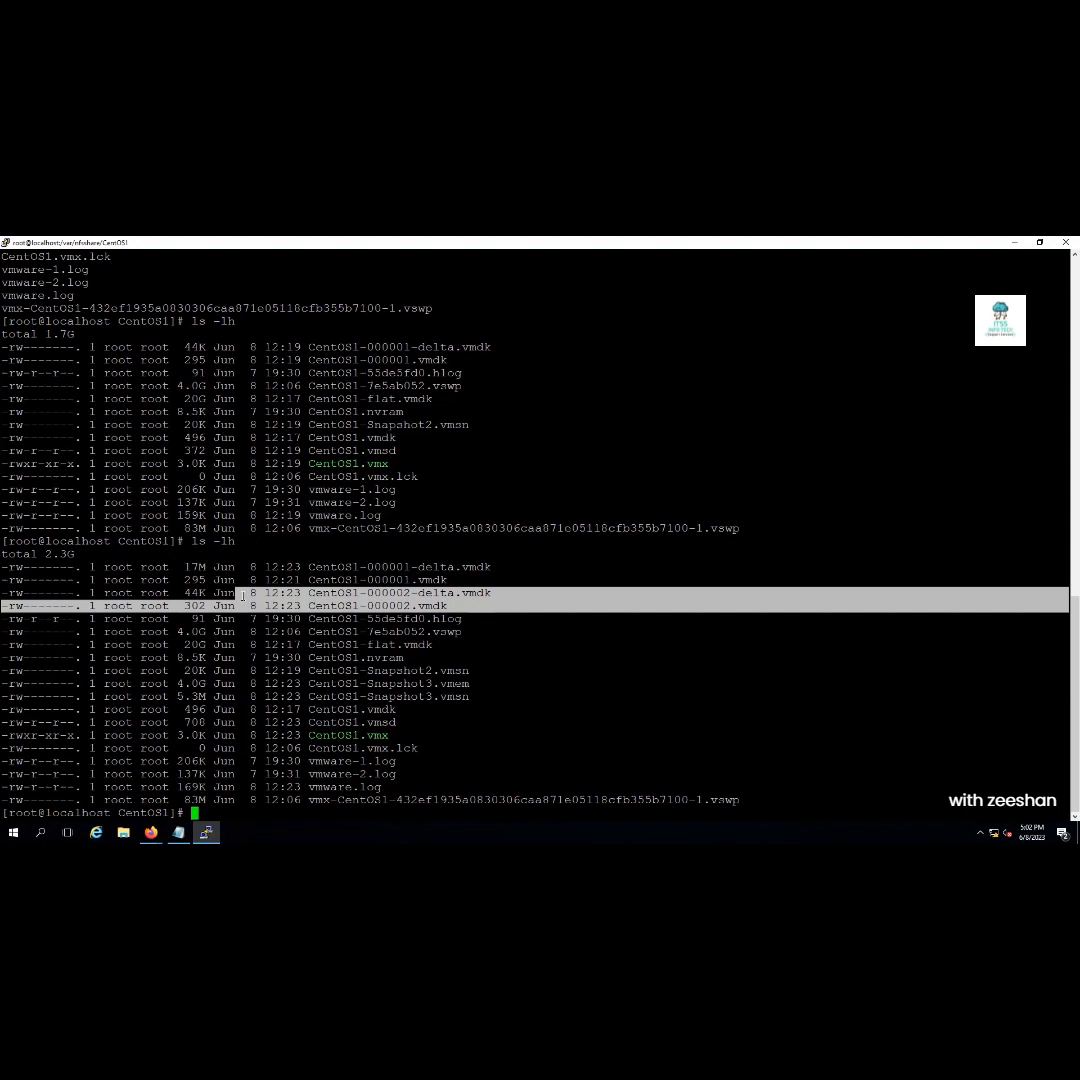
double_click(390, 567)
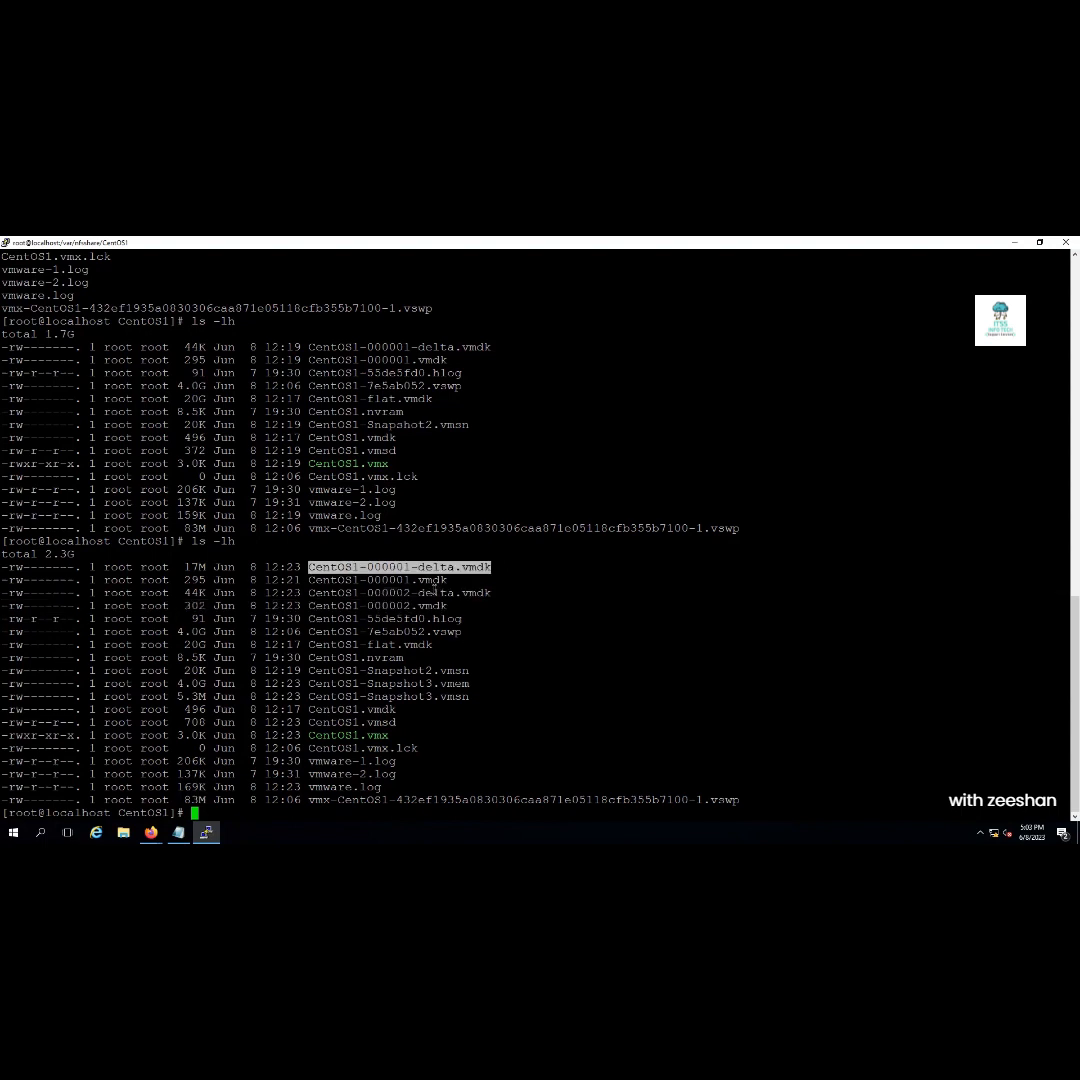
double_click(431, 593)
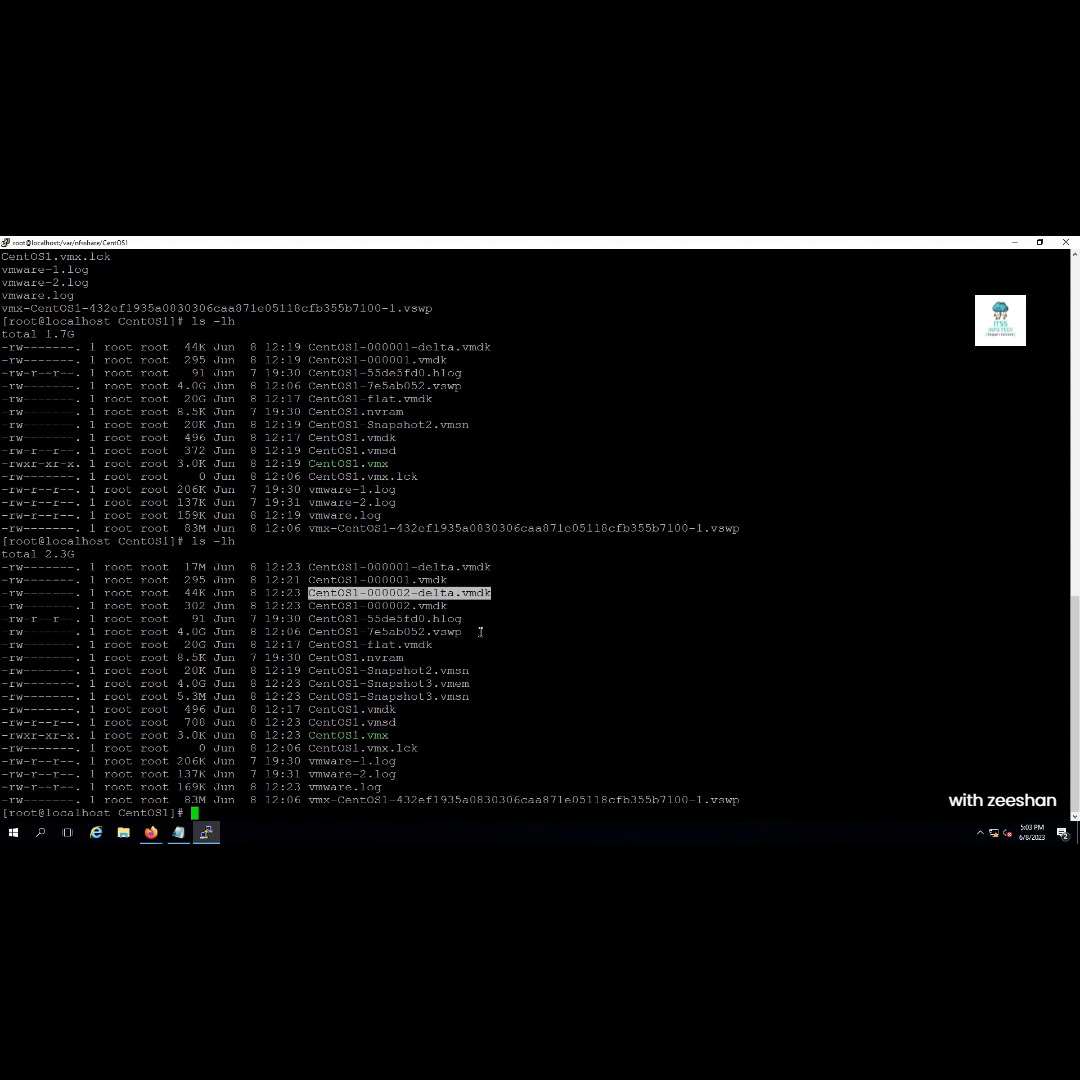
drag(447, 606, 312, 594)
drag(449, 580, 312, 568)
drag(445, 645, 316, 646)
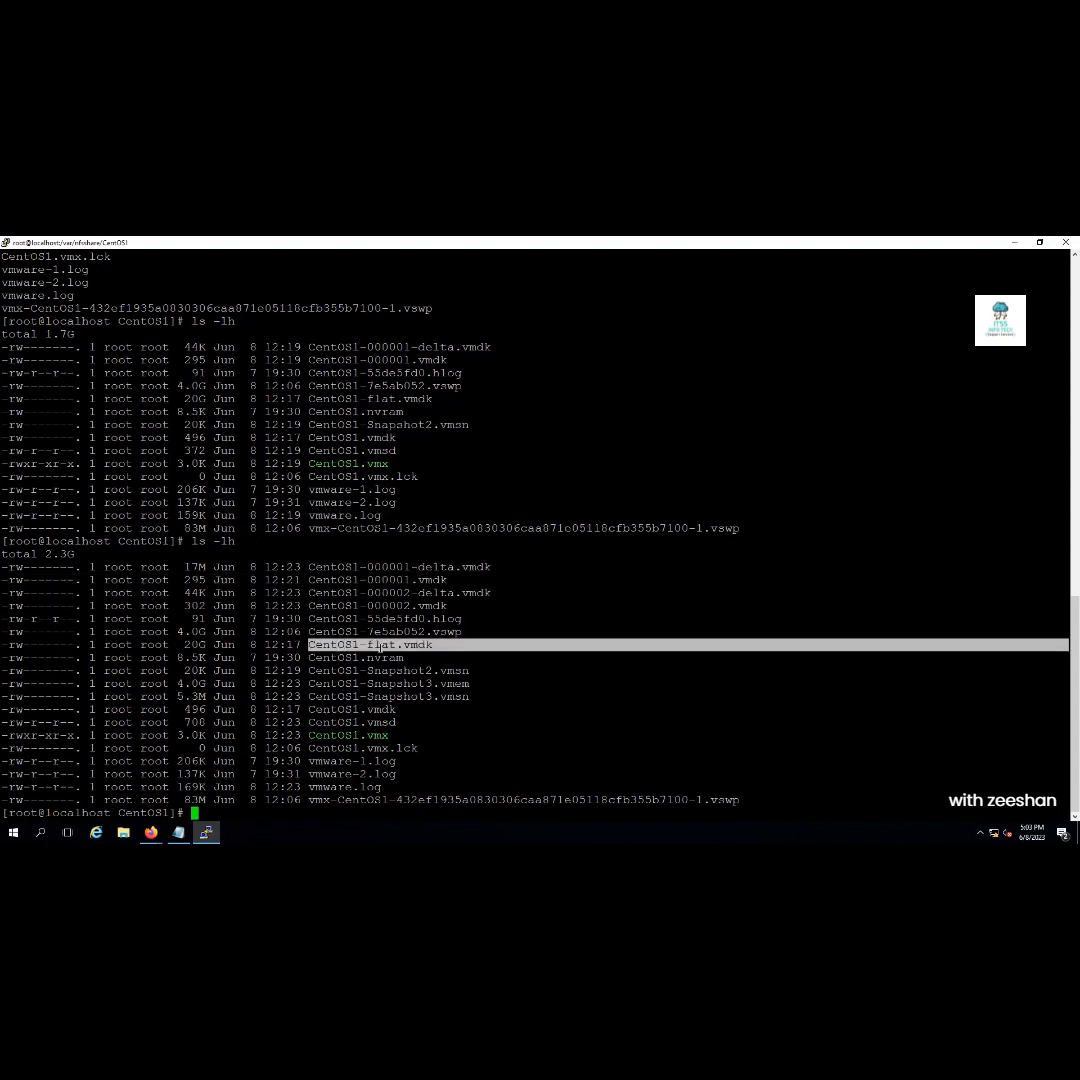
double_click(378, 646)
drag(449, 582, 308, 568)
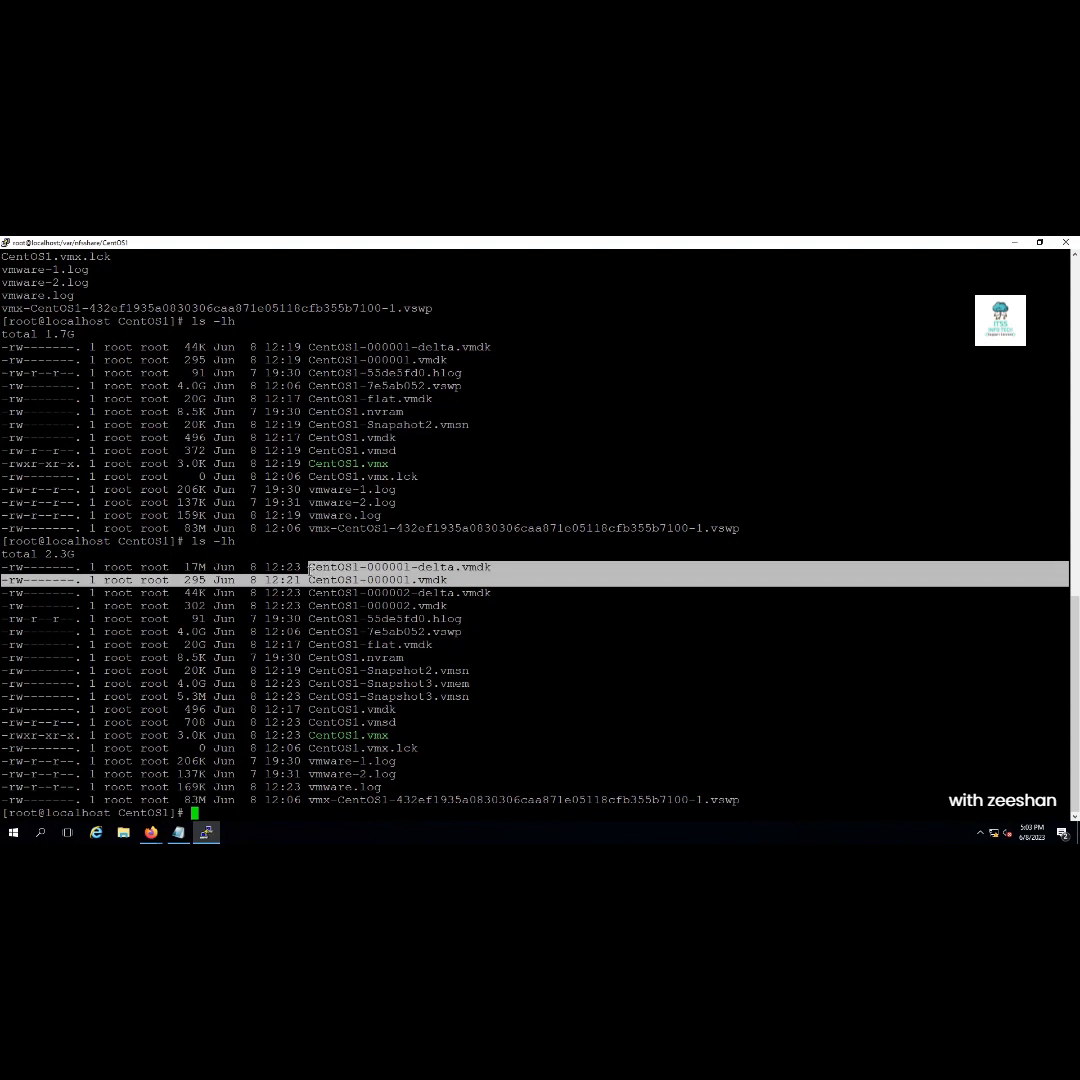
drag(449, 607, 312, 594)
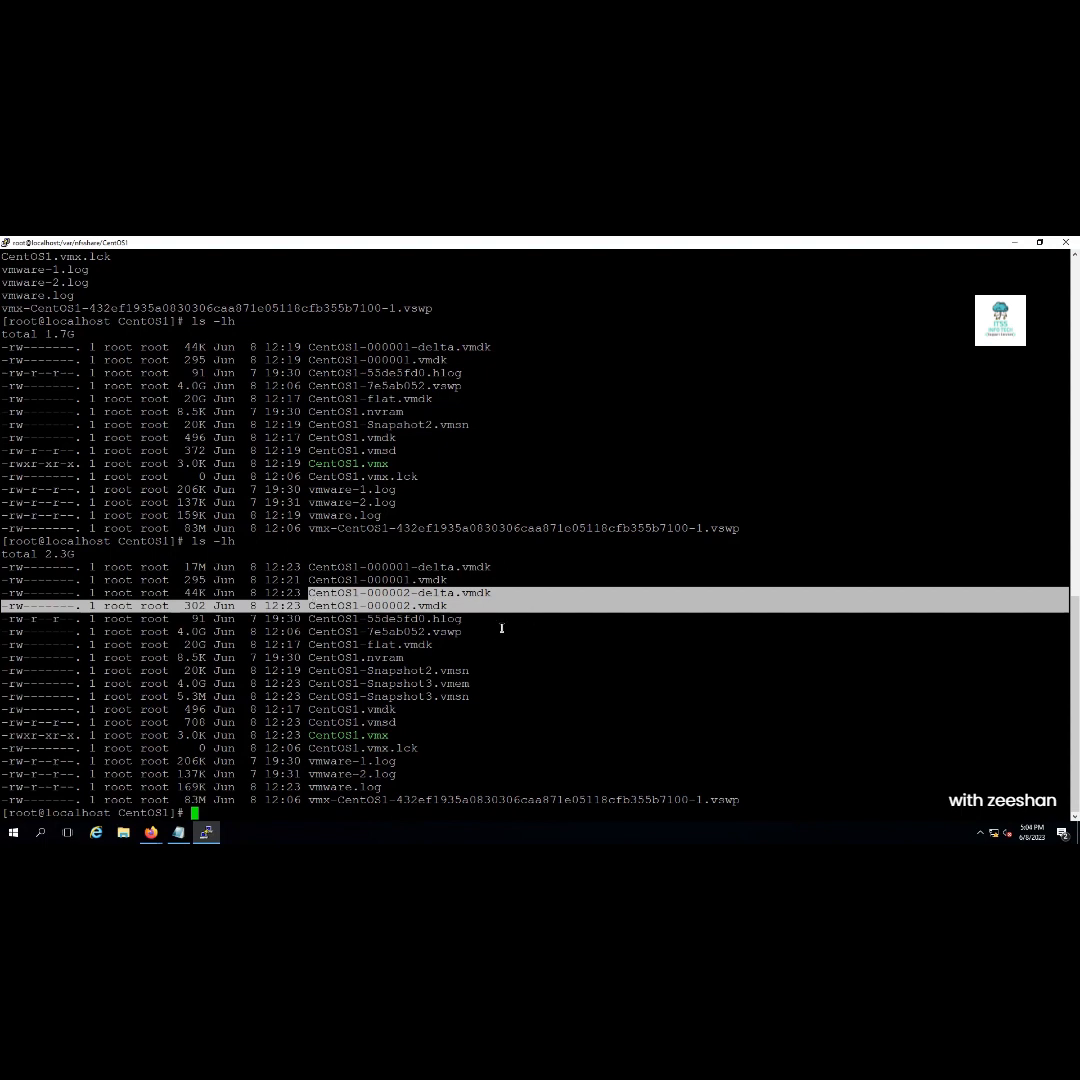
Point out CentOS1-flat.vmdk, CentOS1-000001-delta.vmdk and CentOS1-000002-delta.vmdk in the listing
click(402, 640)
double_click(393, 645)
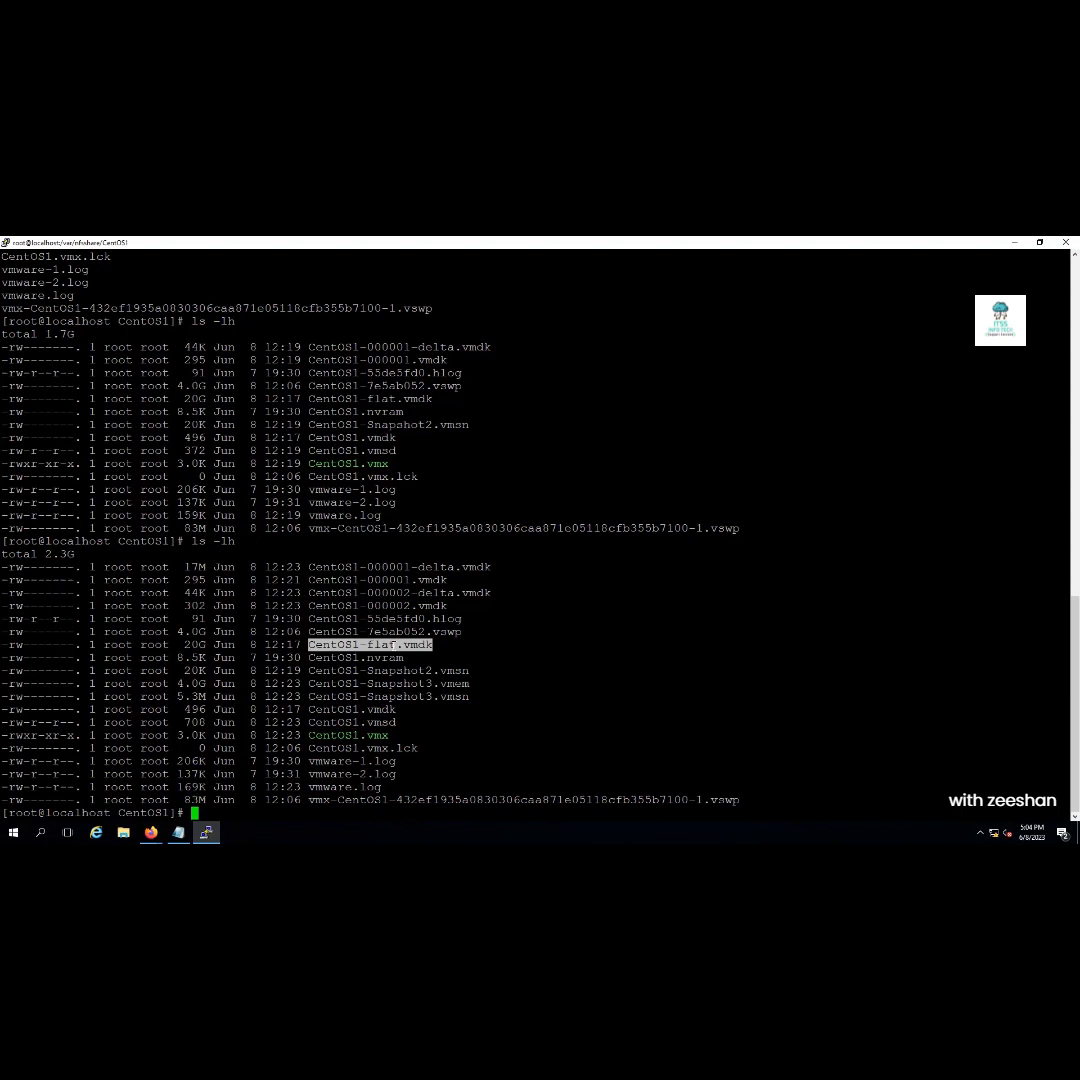
double_click(420, 567)
double_click(434, 593)
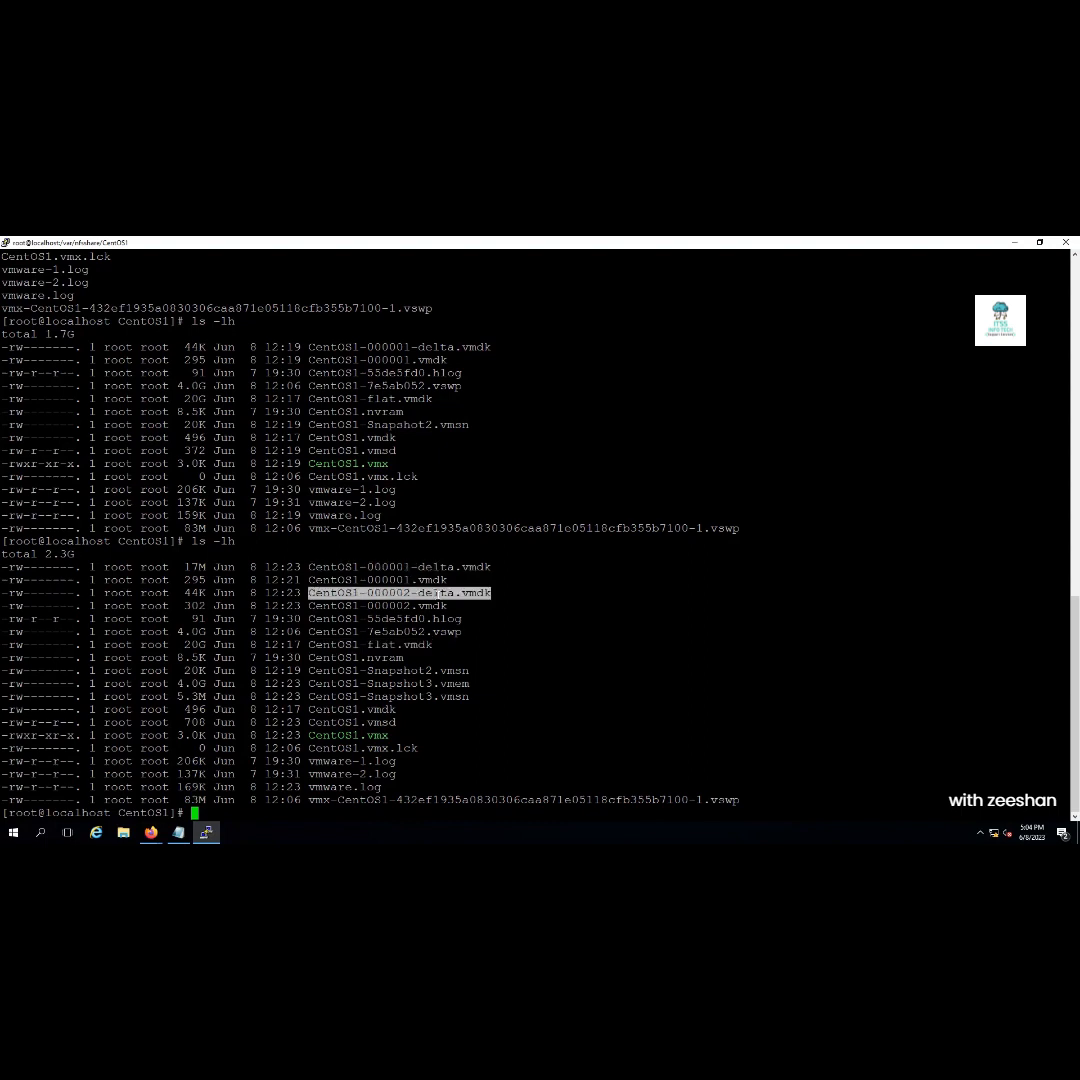
double_click(400, 646)
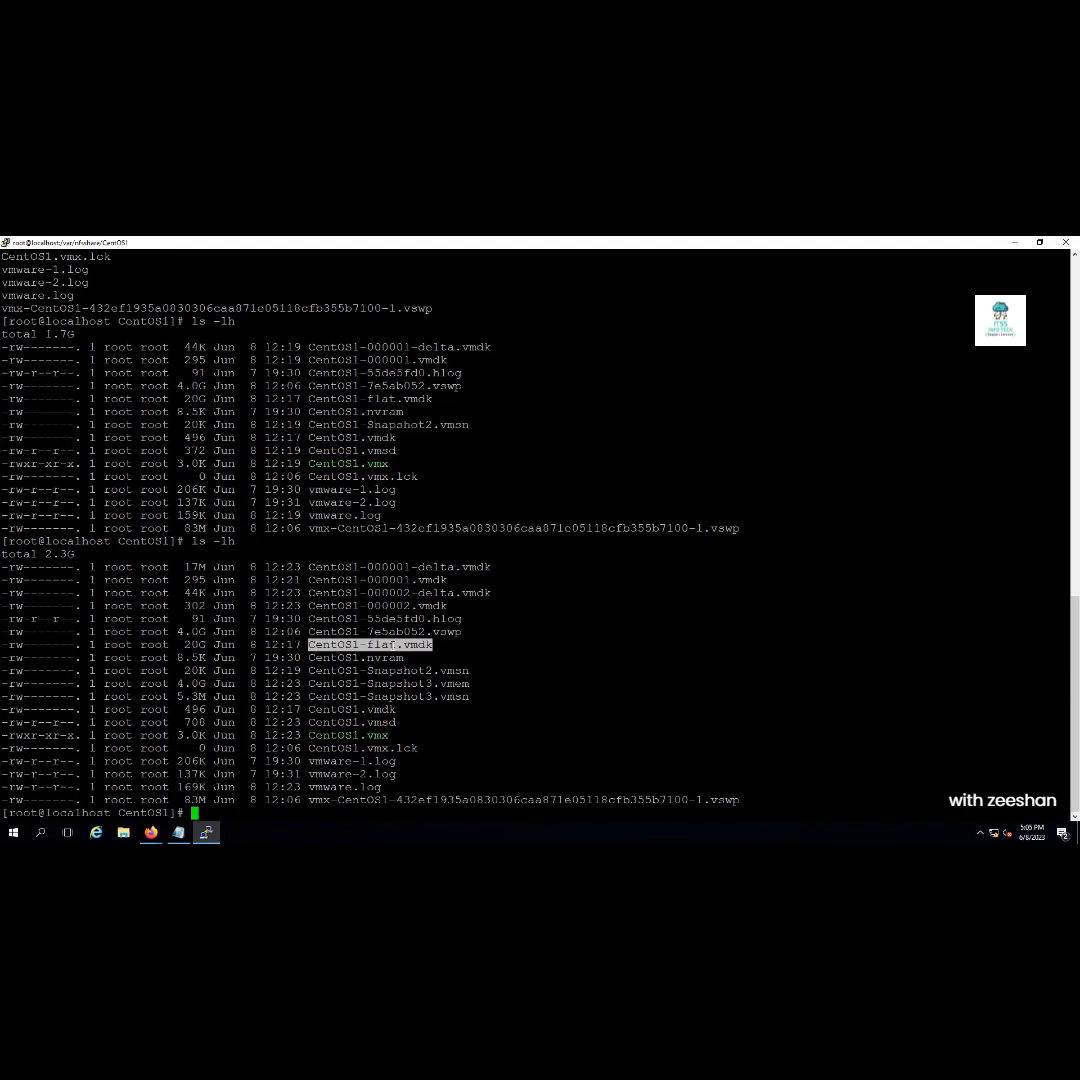
Put the Firefox vSphere window in front of the PuTTY terminal, maximized on CentOS1's summary
click(1039, 242)
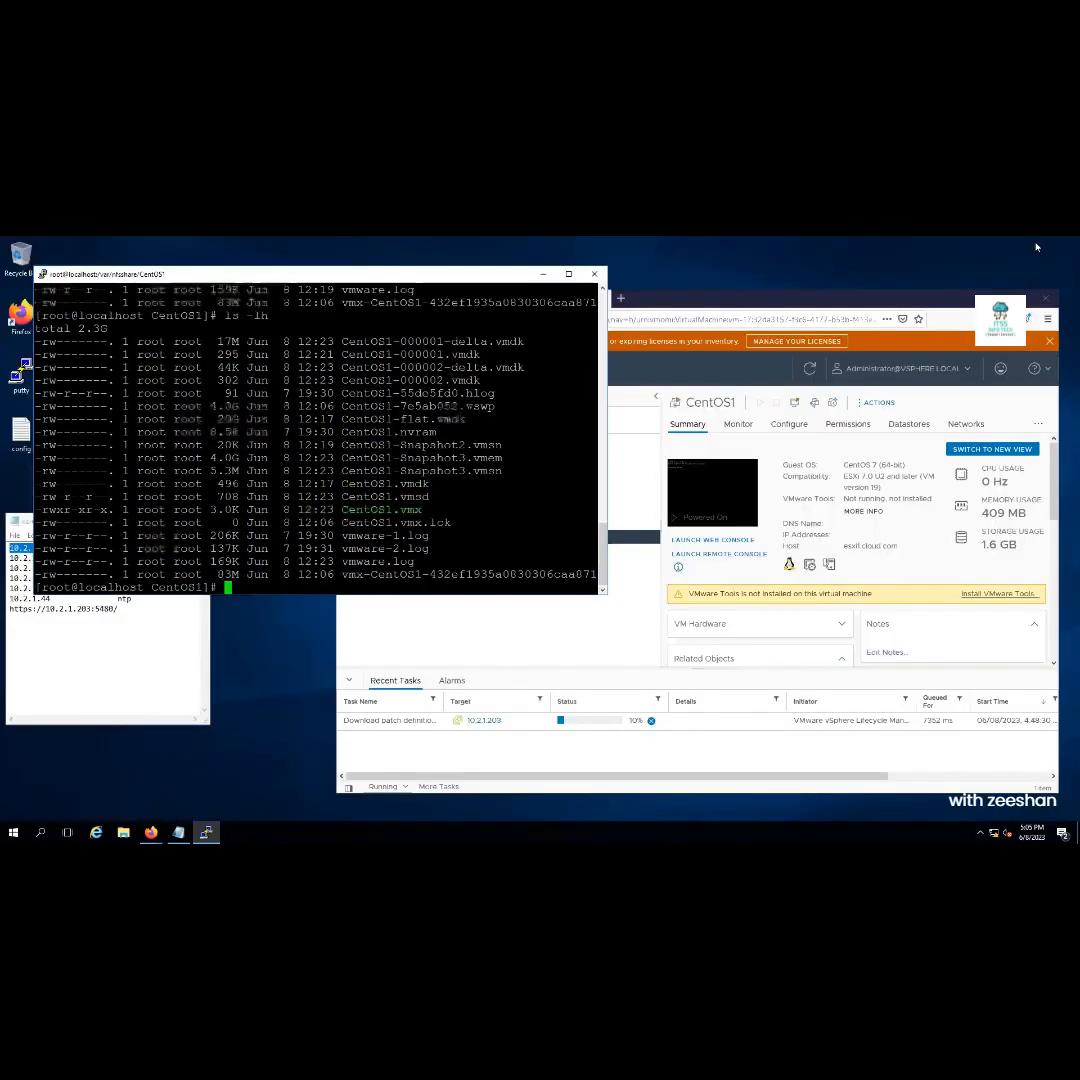
click(570, 638)
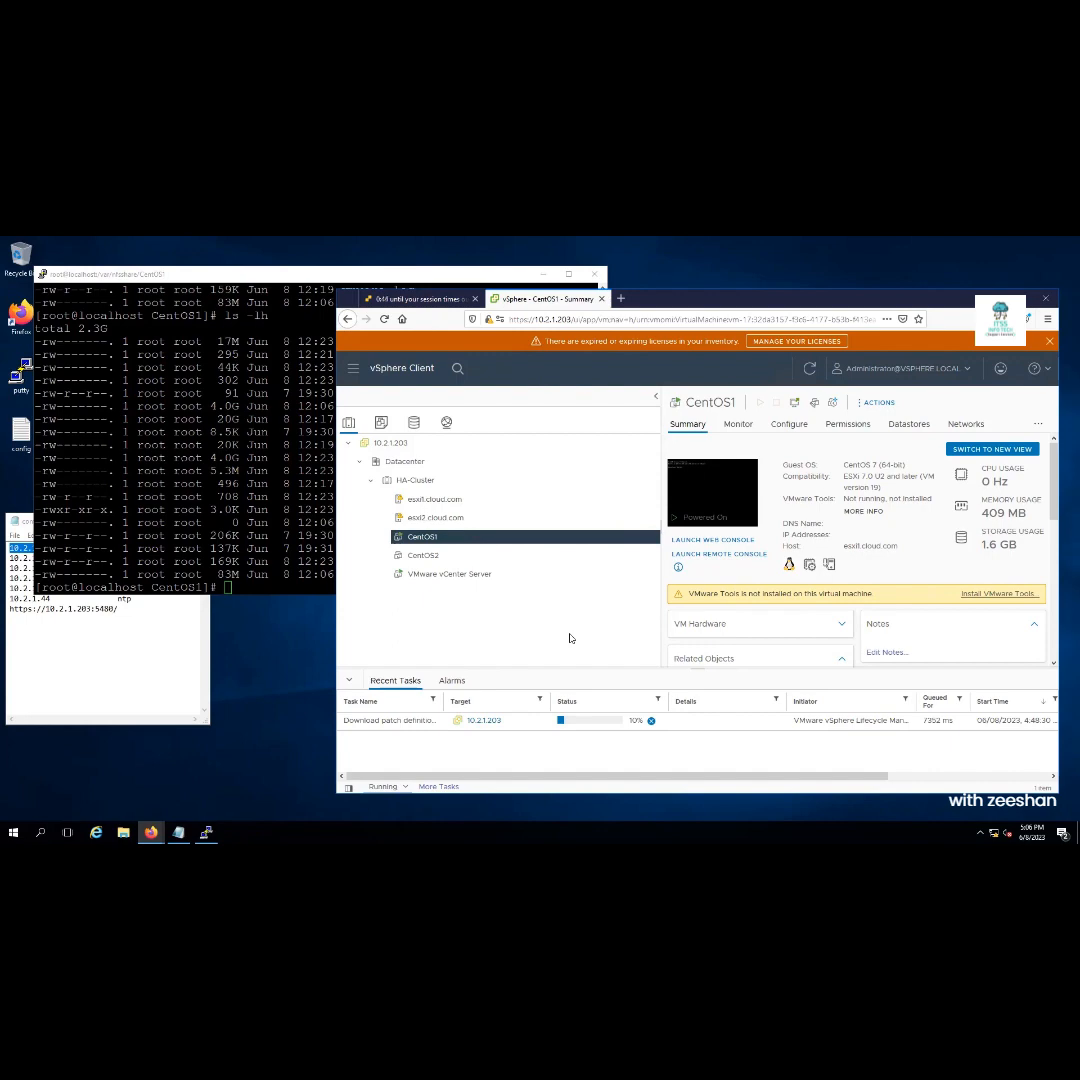
click(1020, 299)
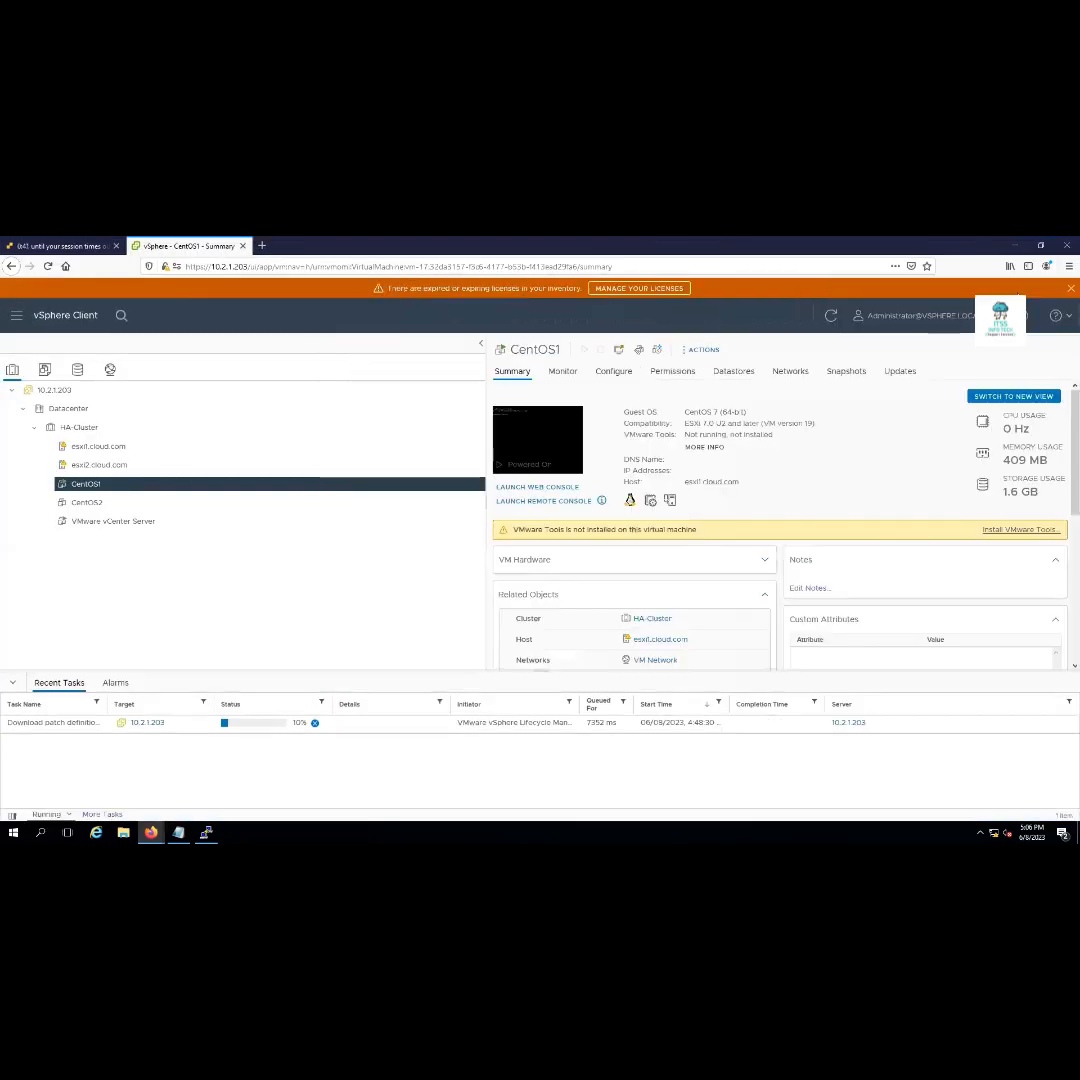
Save CentOS1's Edit Settings virtual hardware with OK, leaving CD/DVD drive 1 disconnected
right_click(150, 485)
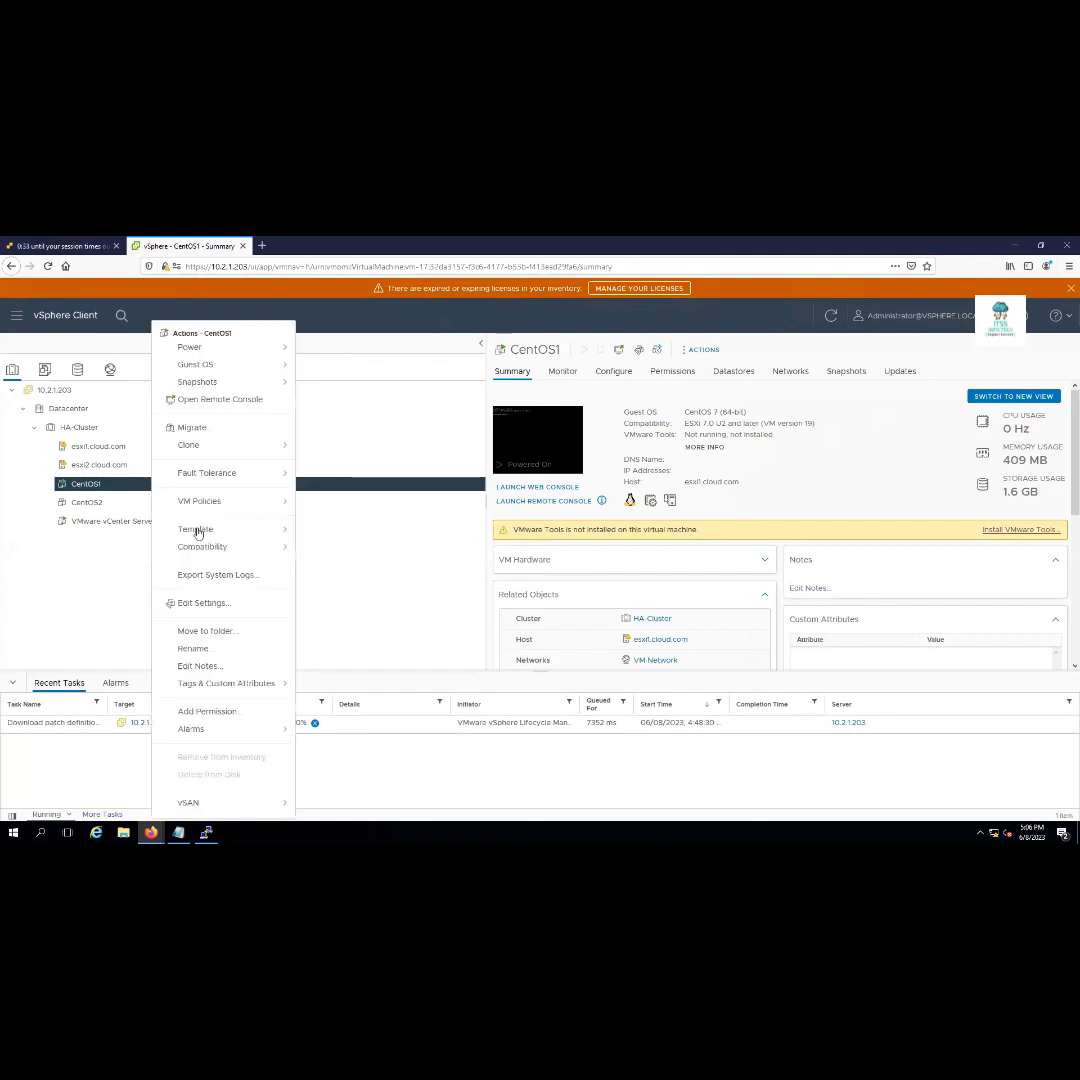
click(203, 603)
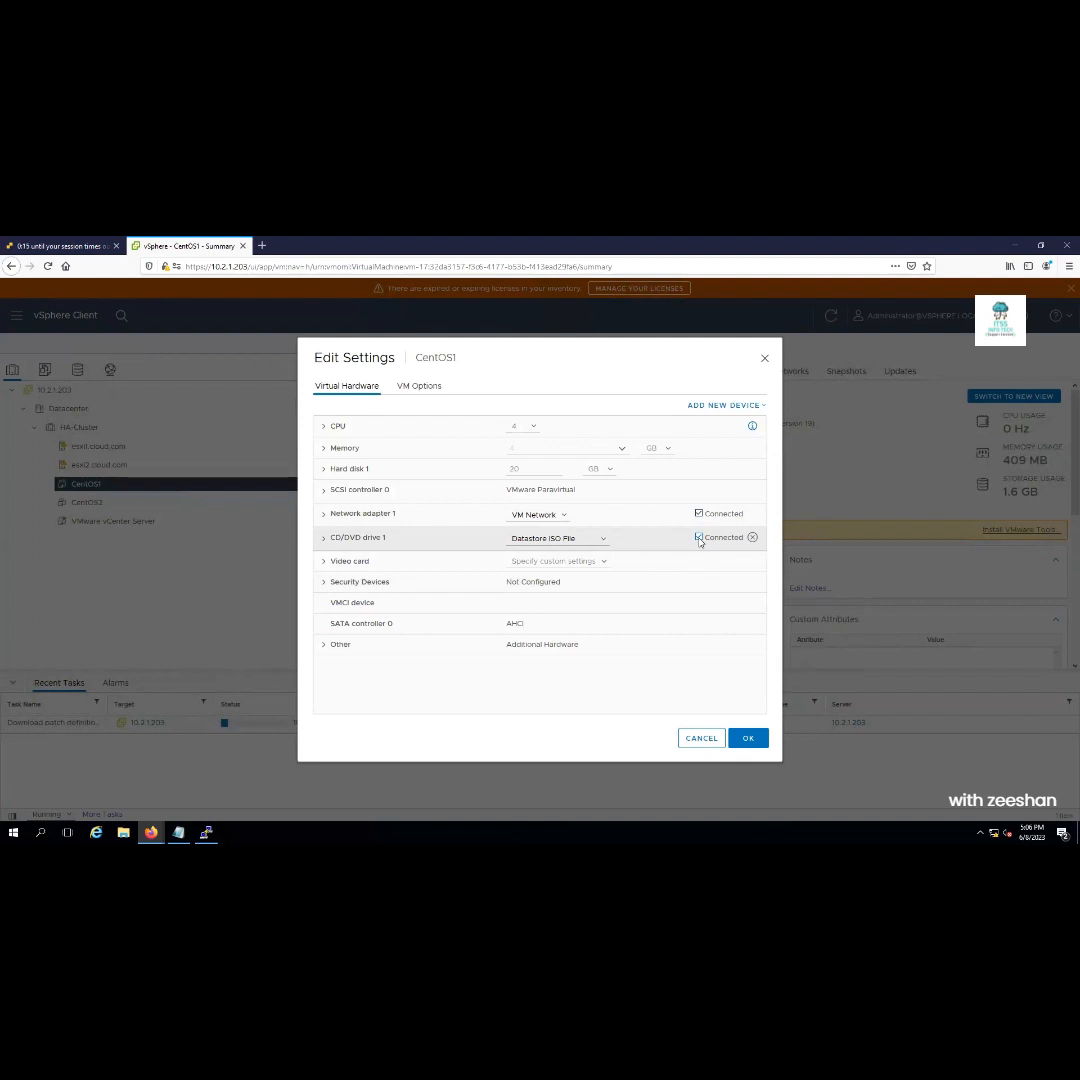
click(747, 739)
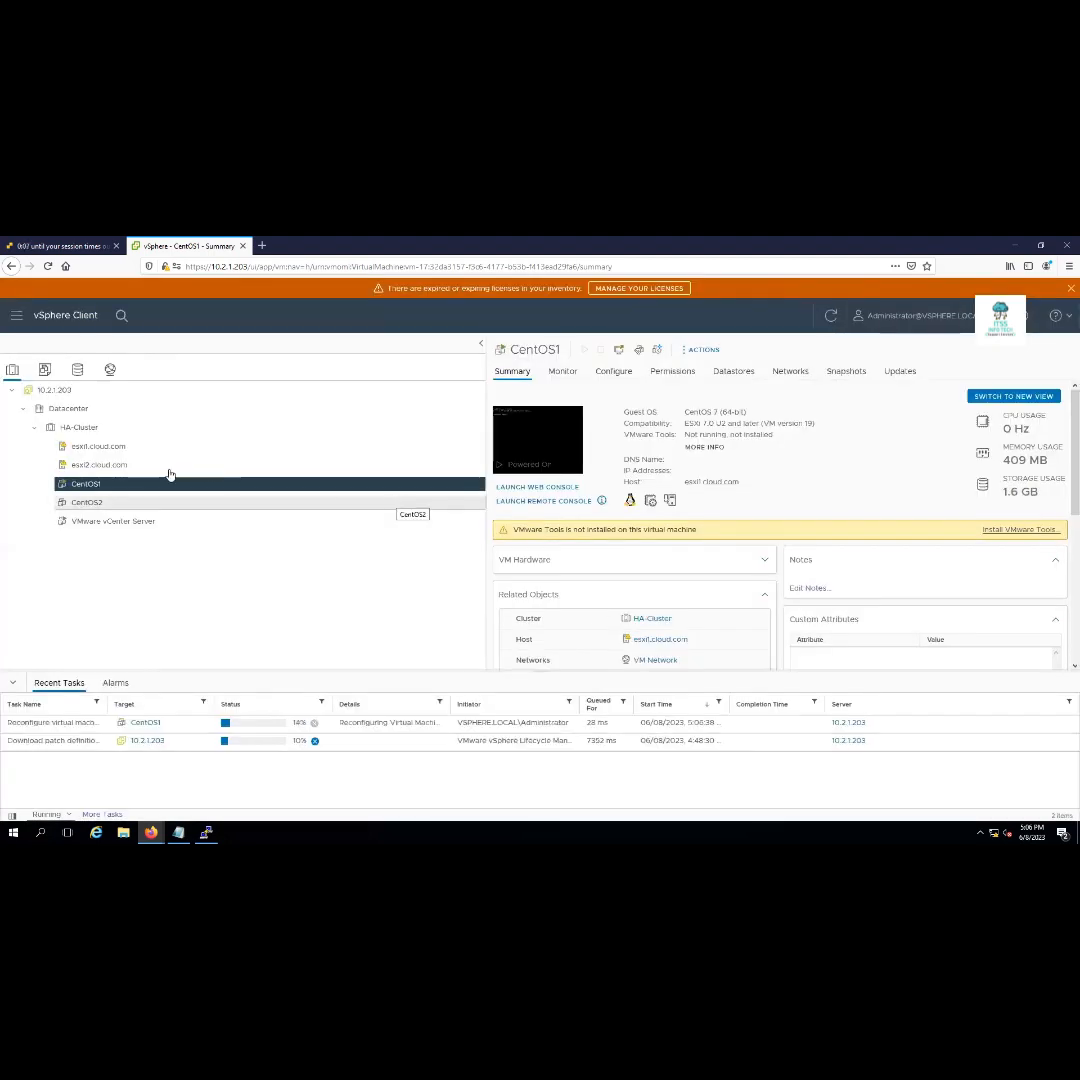
Convert the powered-off CentOS2 VM with Template > Convert to Template, answering Yes
click(99, 510)
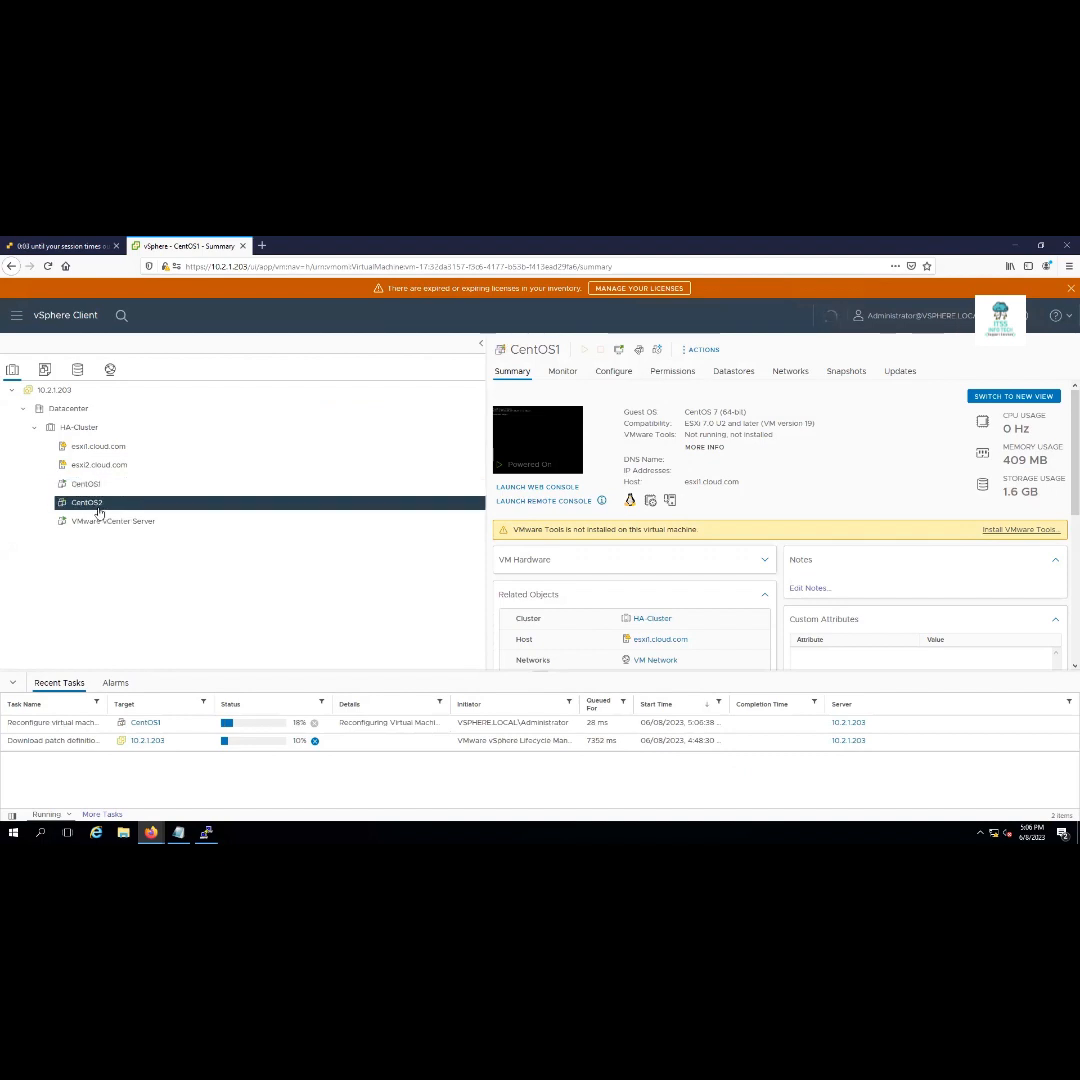
right_click(99, 512)
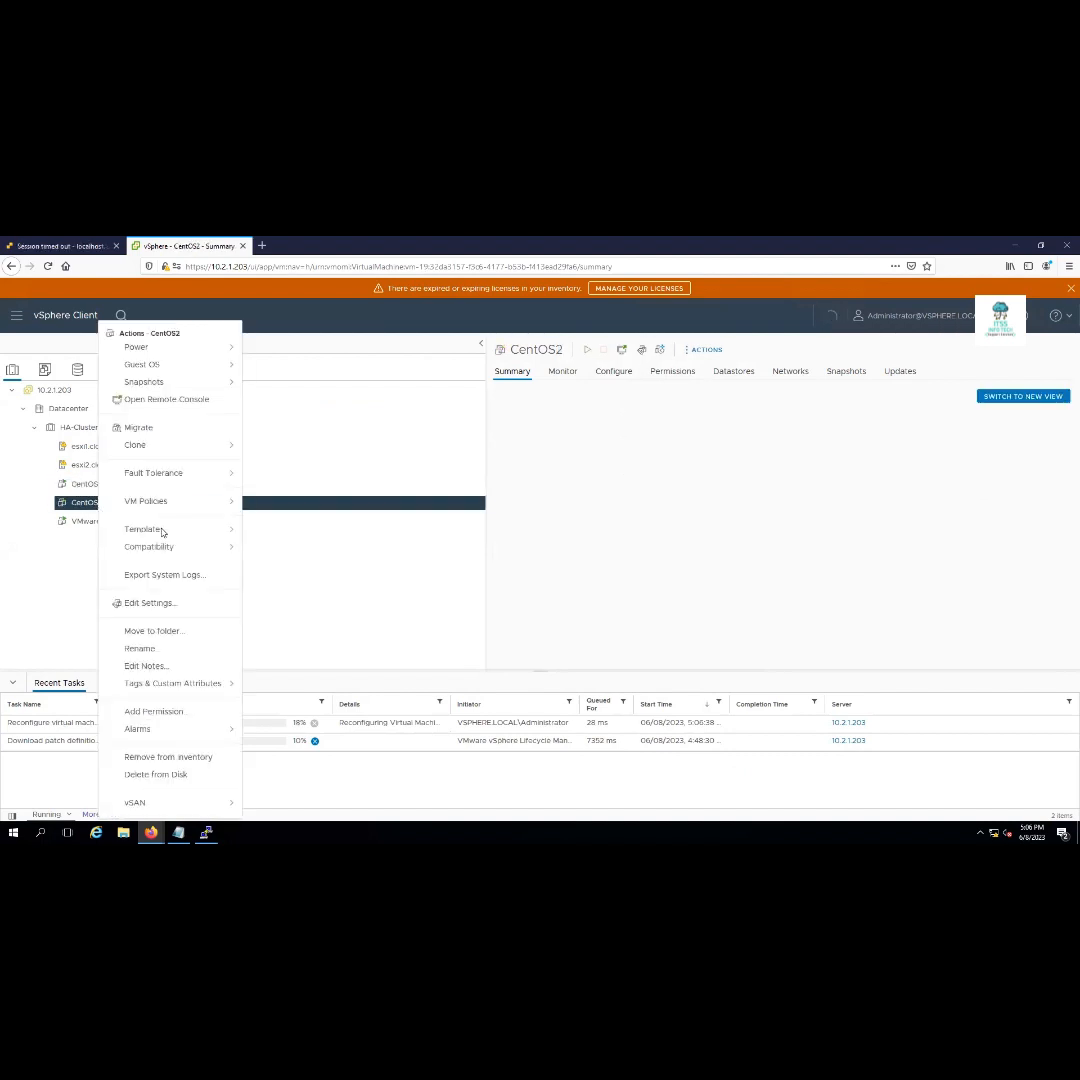
mouse_move(167, 535)
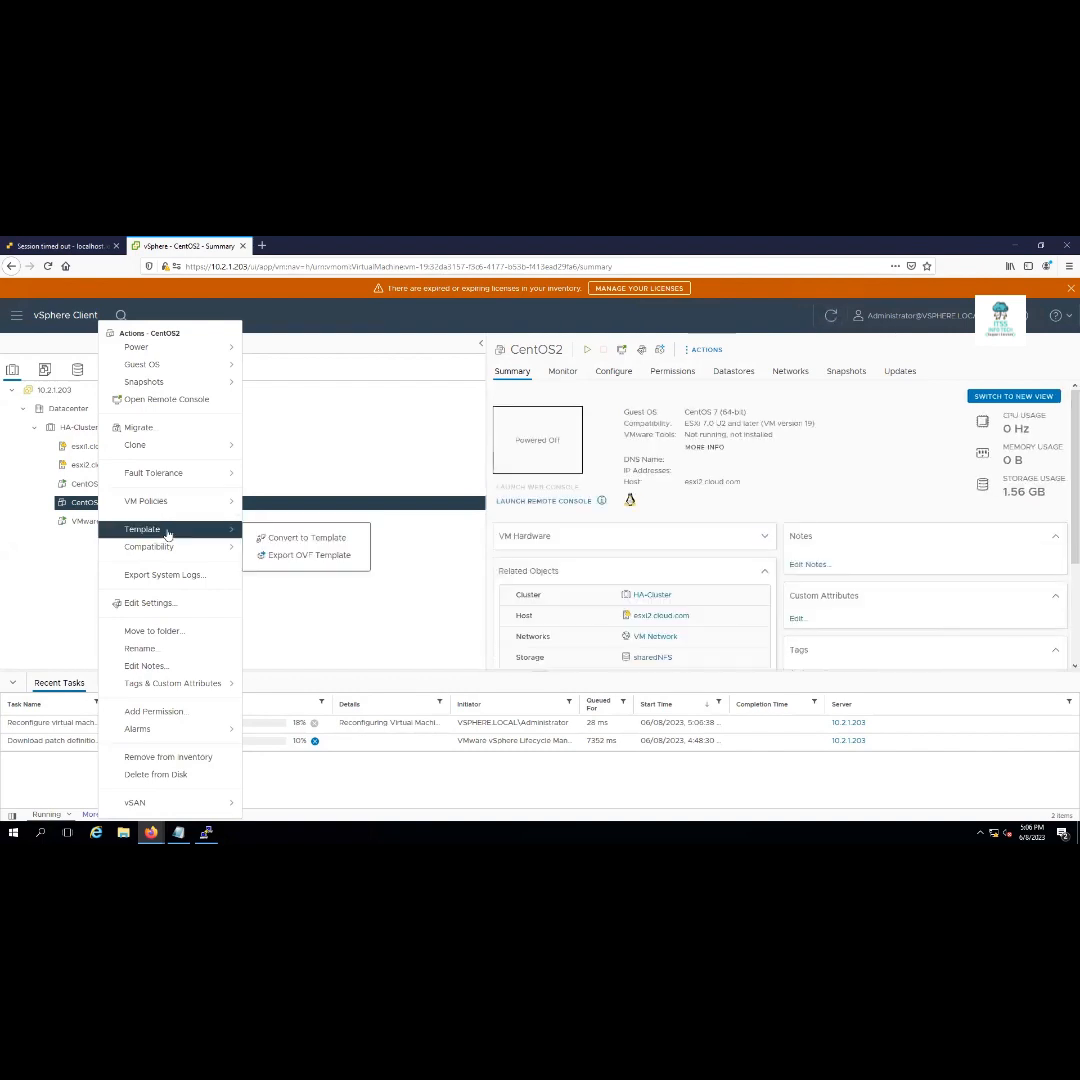
click(295, 540)
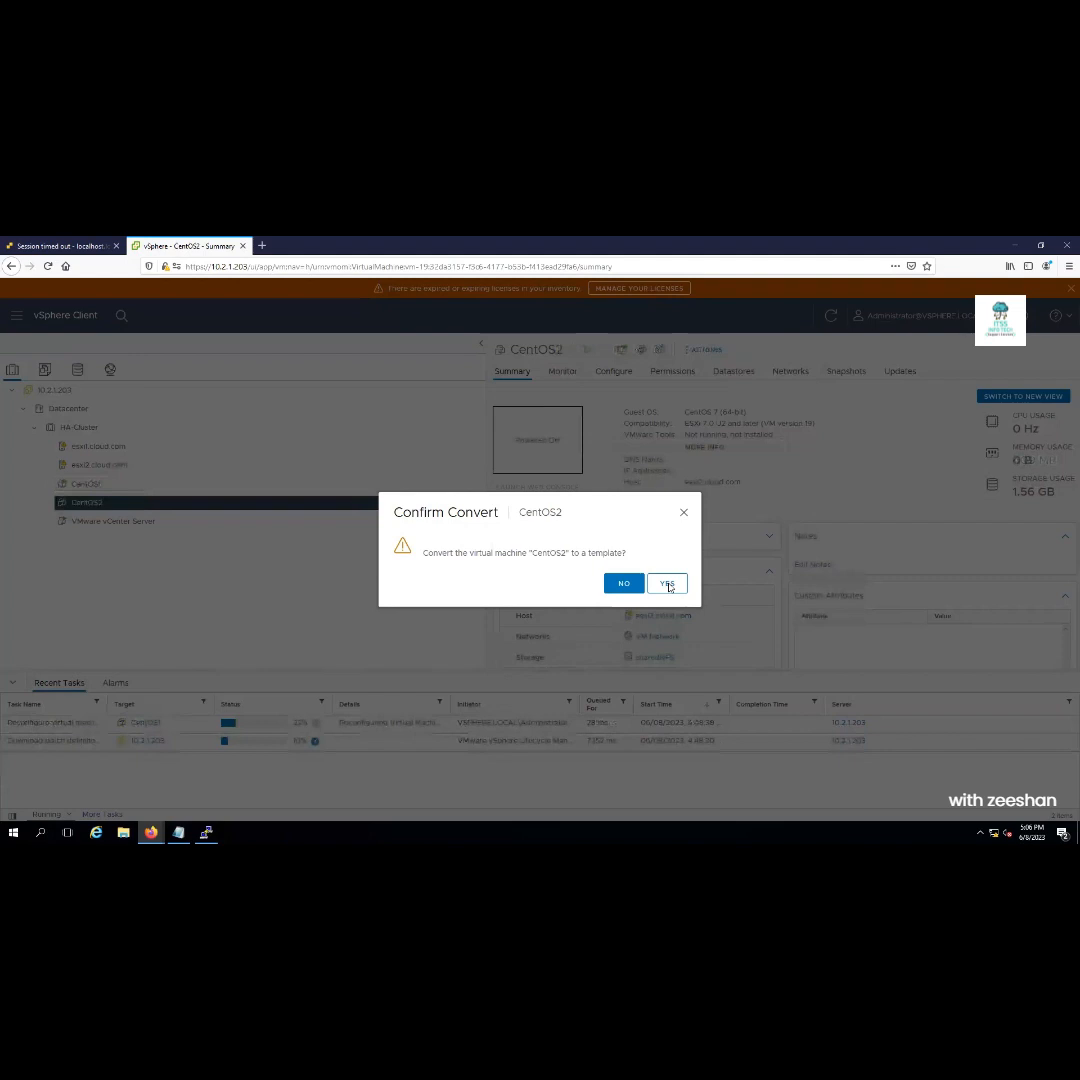
click(667, 585)
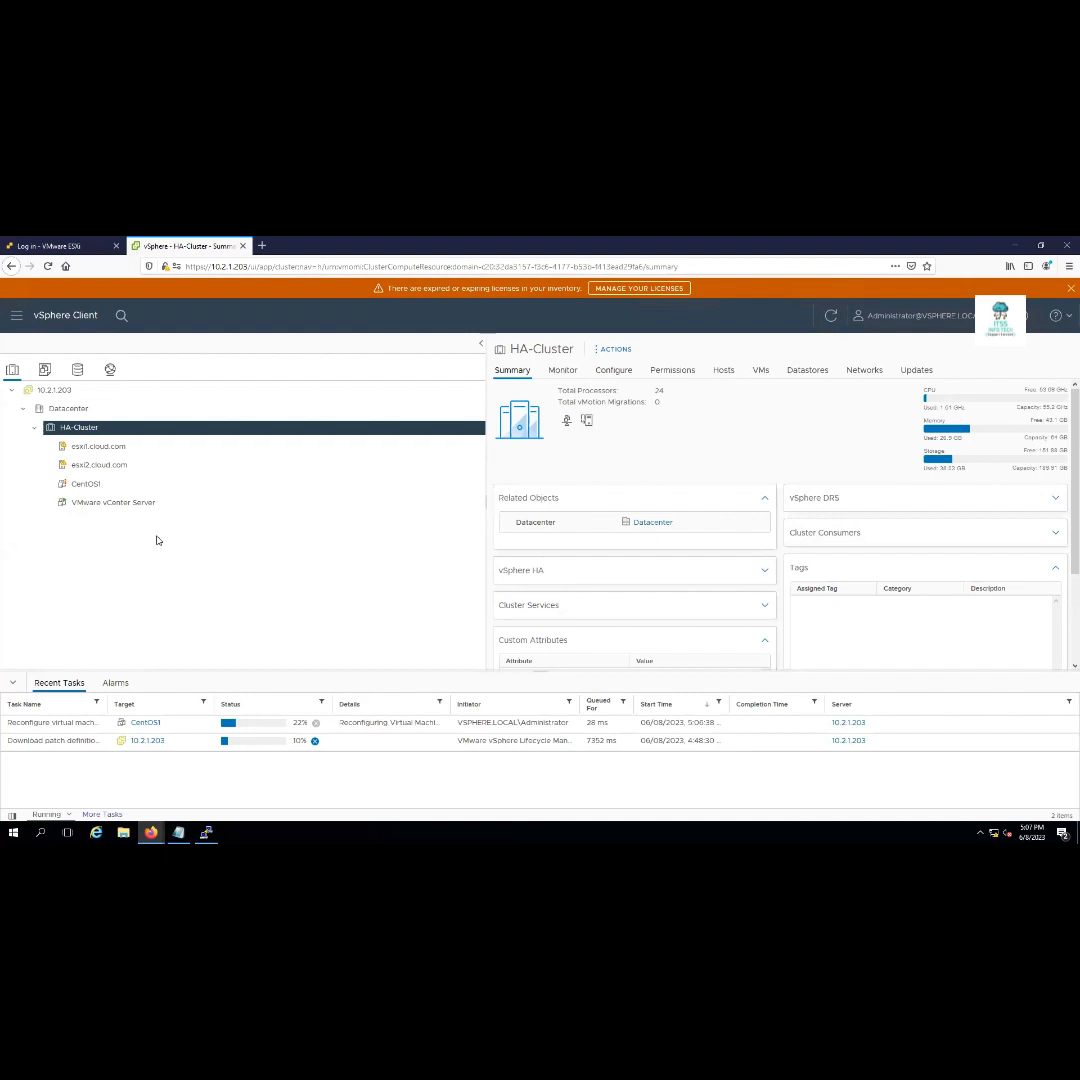
Switch to the VMs and Templates view and check CentOS1's actions menu without choosing anything
click(44, 369)
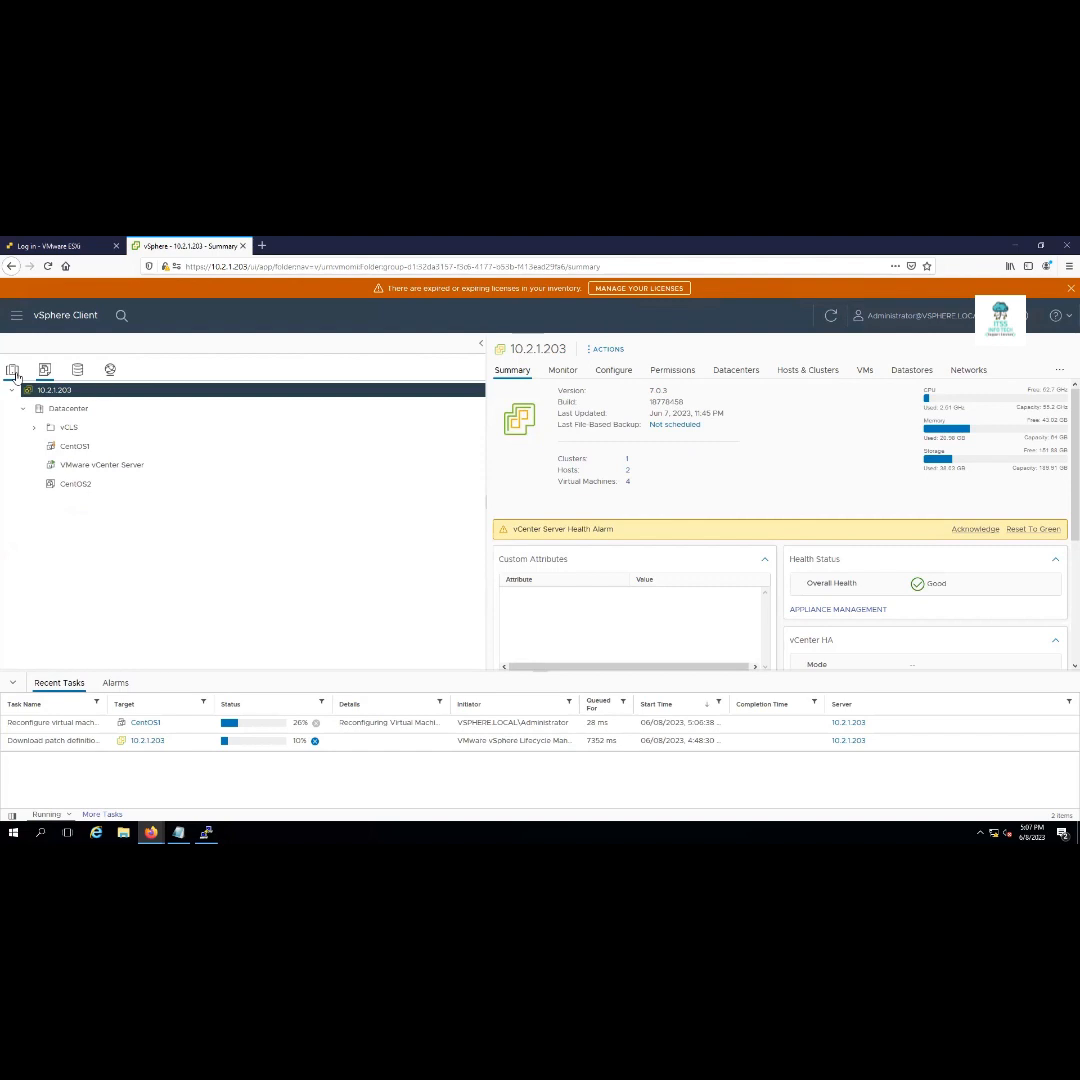
click(84, 450)
right_click(84, 450)
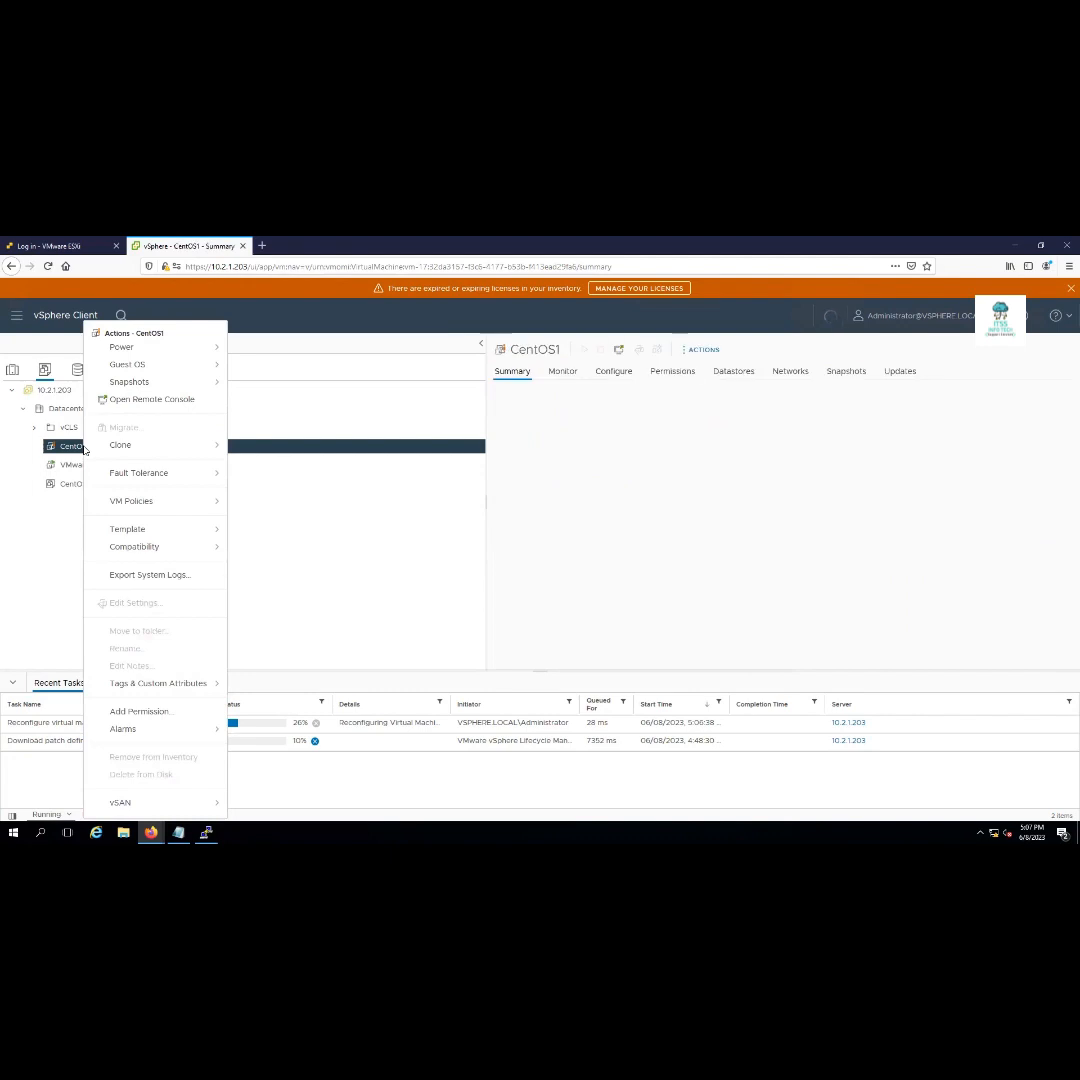
click(37, 526)
Return to Hosts and Clusters and open the VMware vCenter Server VM's summary
click(12, 369)
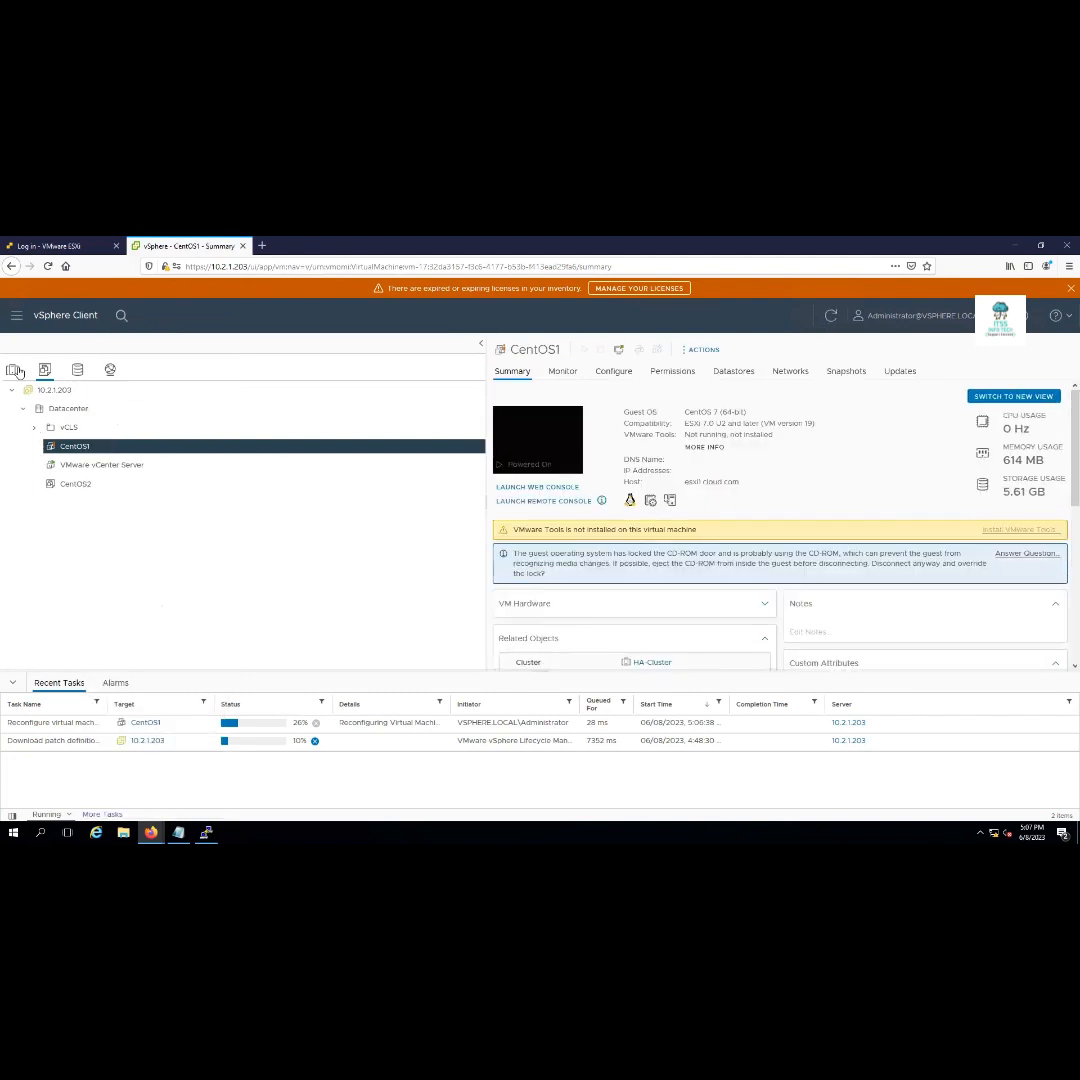
click(79, 427)
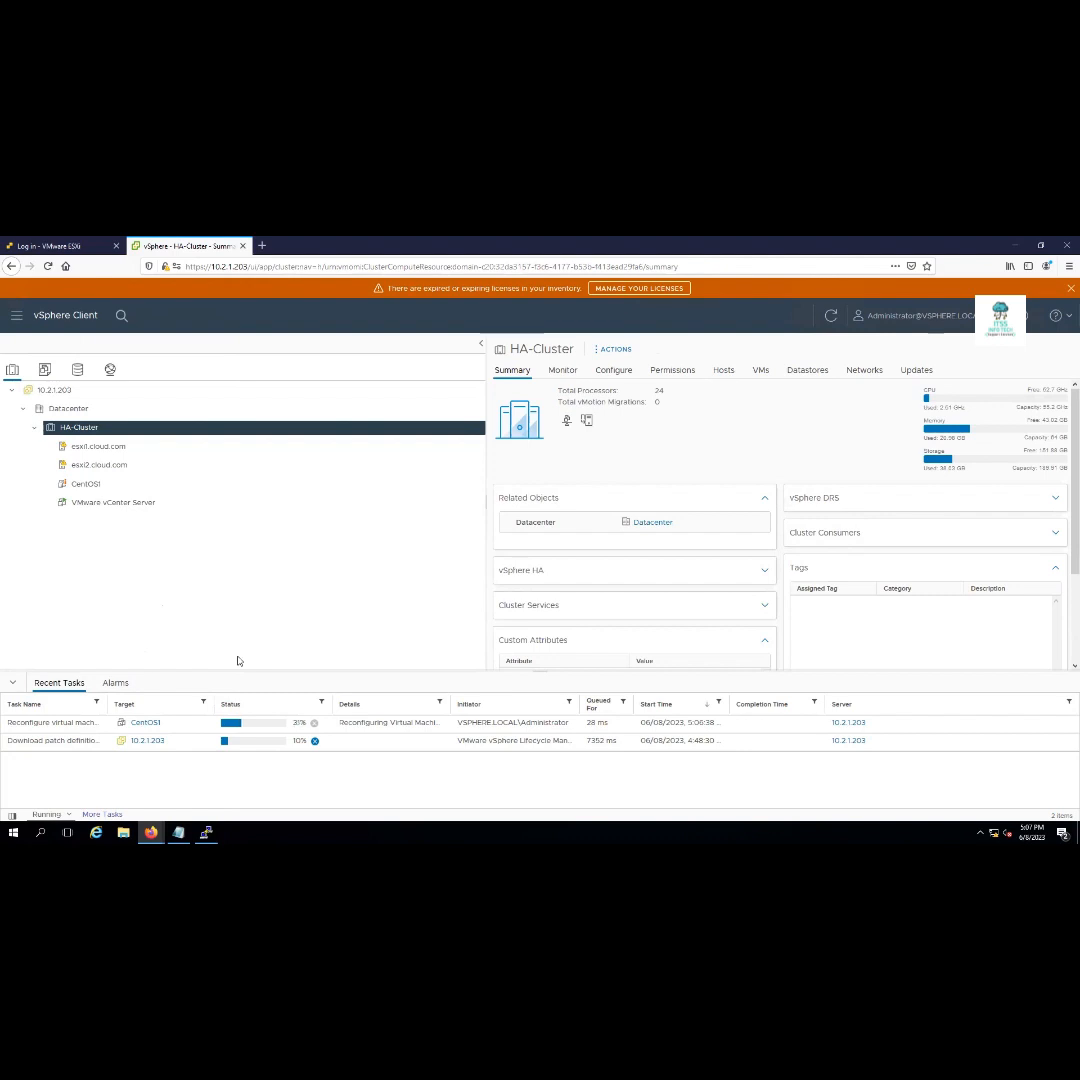
click(121, 504)
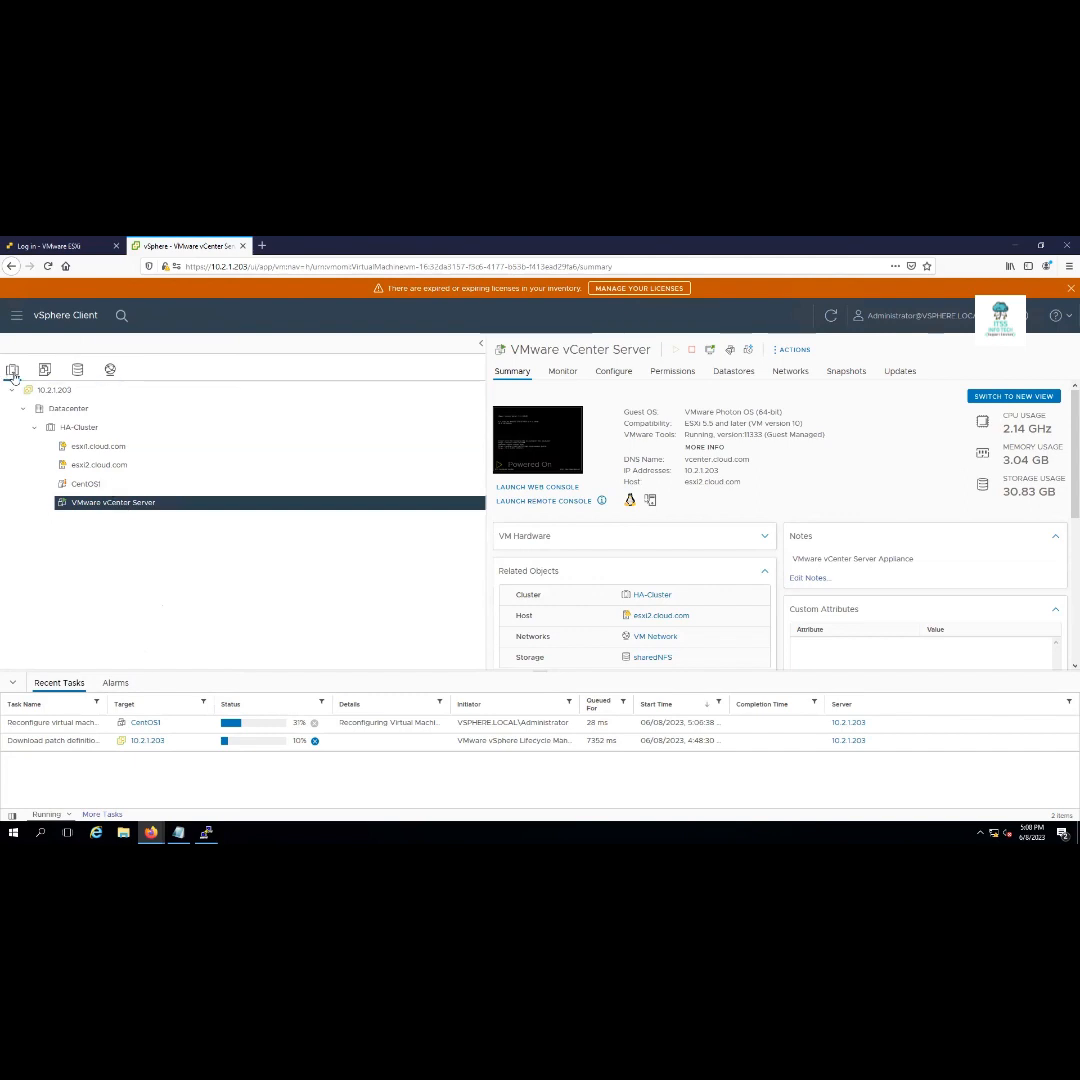
Answer Yes to CentOS1's pending CD-ROM lock question to disconnect the drive
click(85, 484)
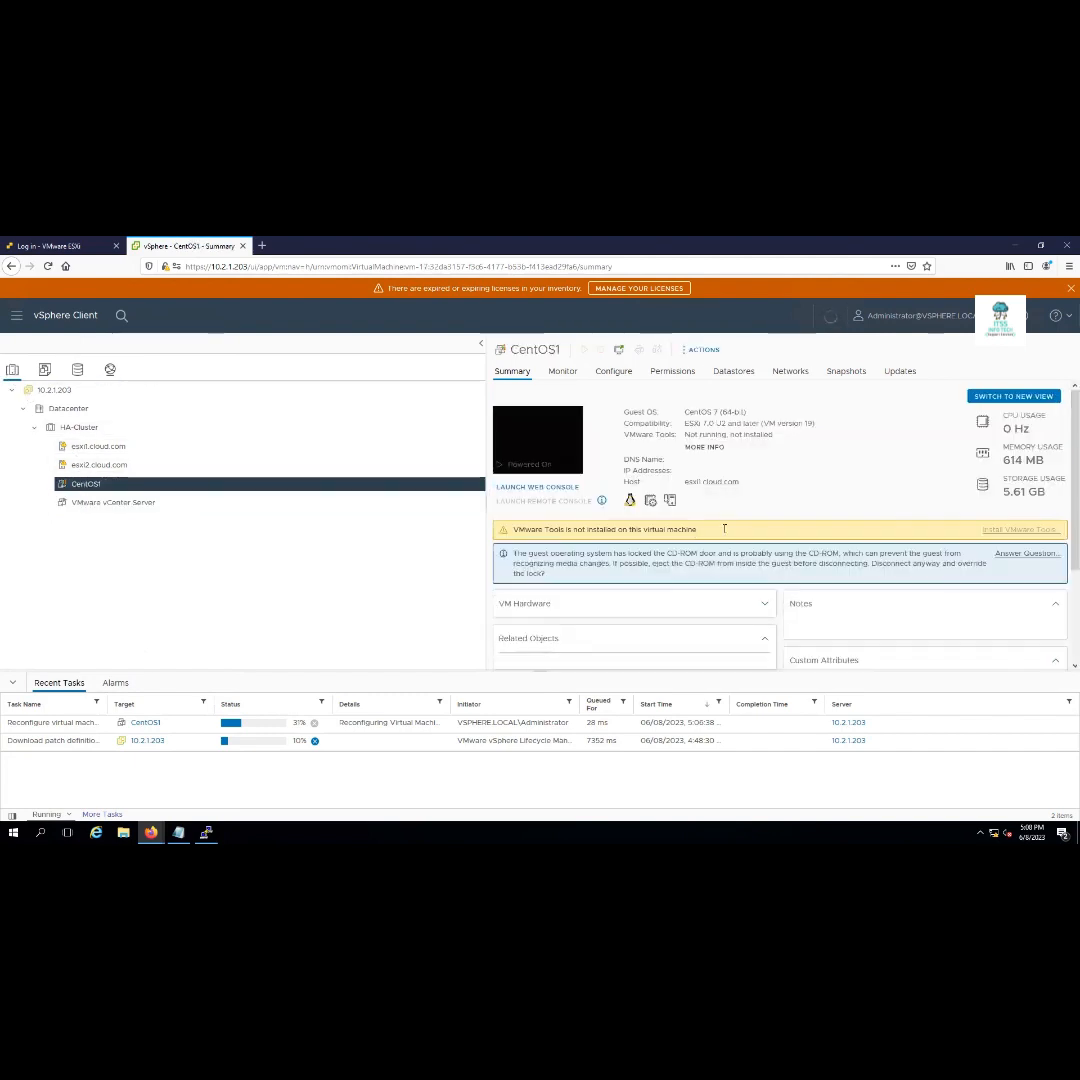
click(1011, 555)
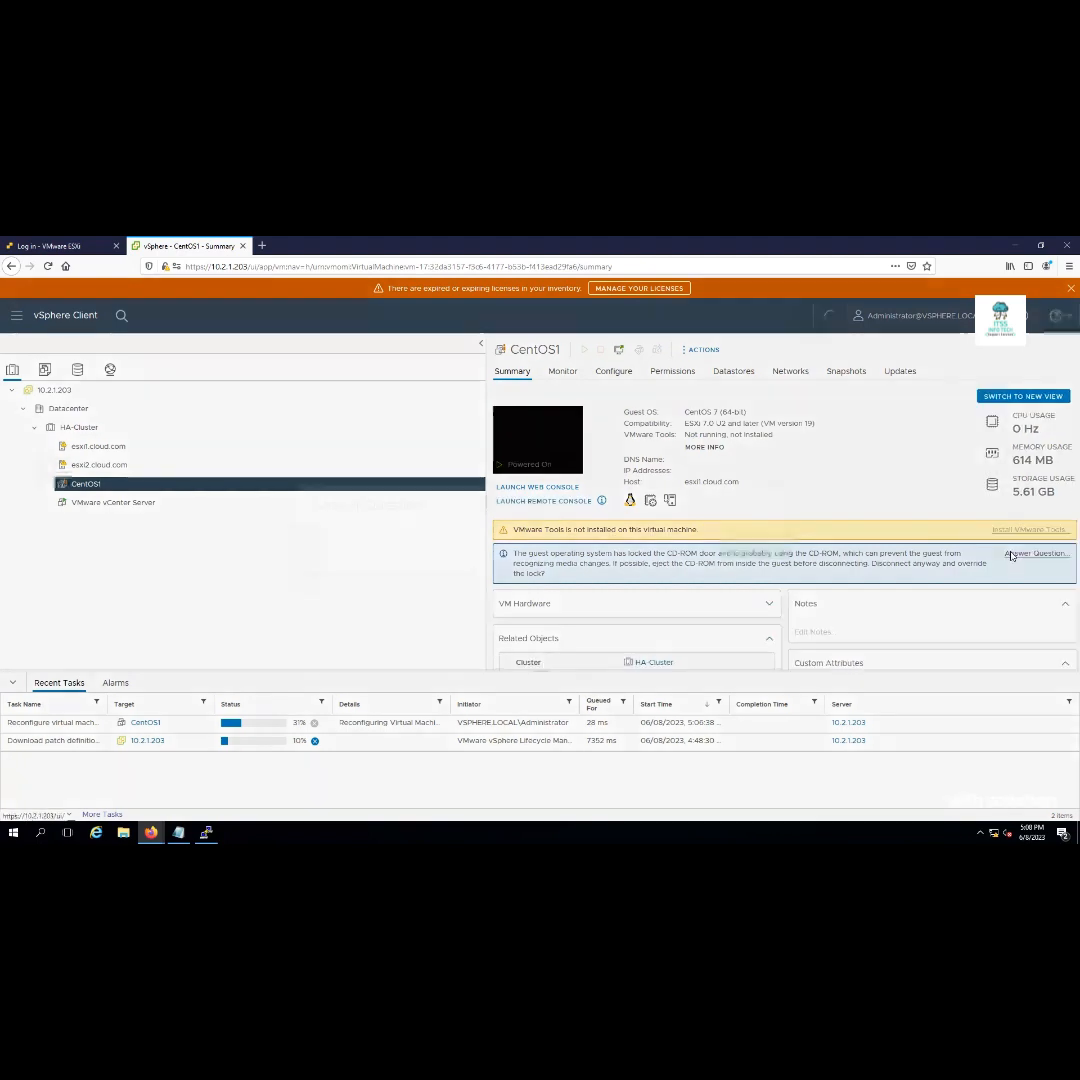
click(317, 553)
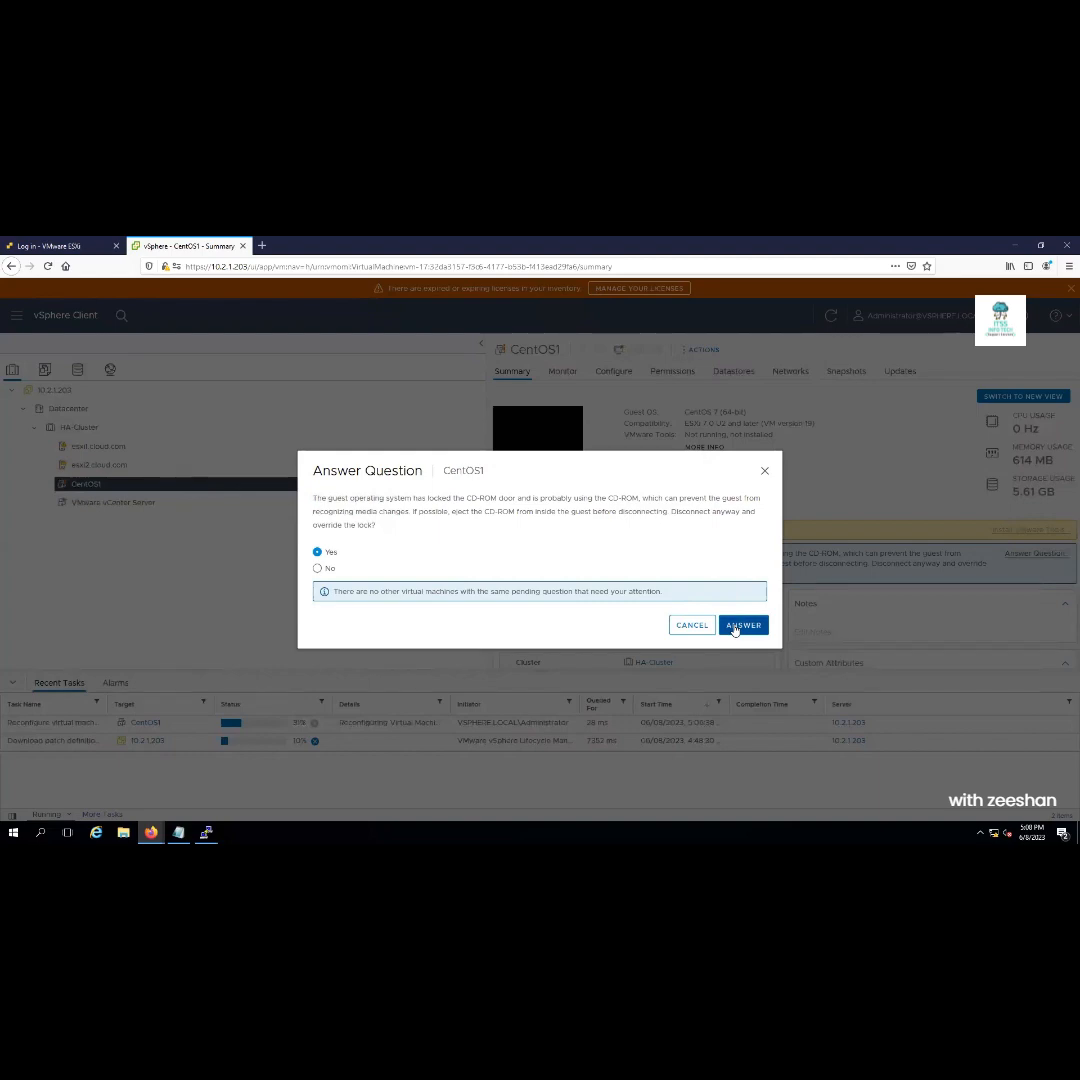
click(741, 625)
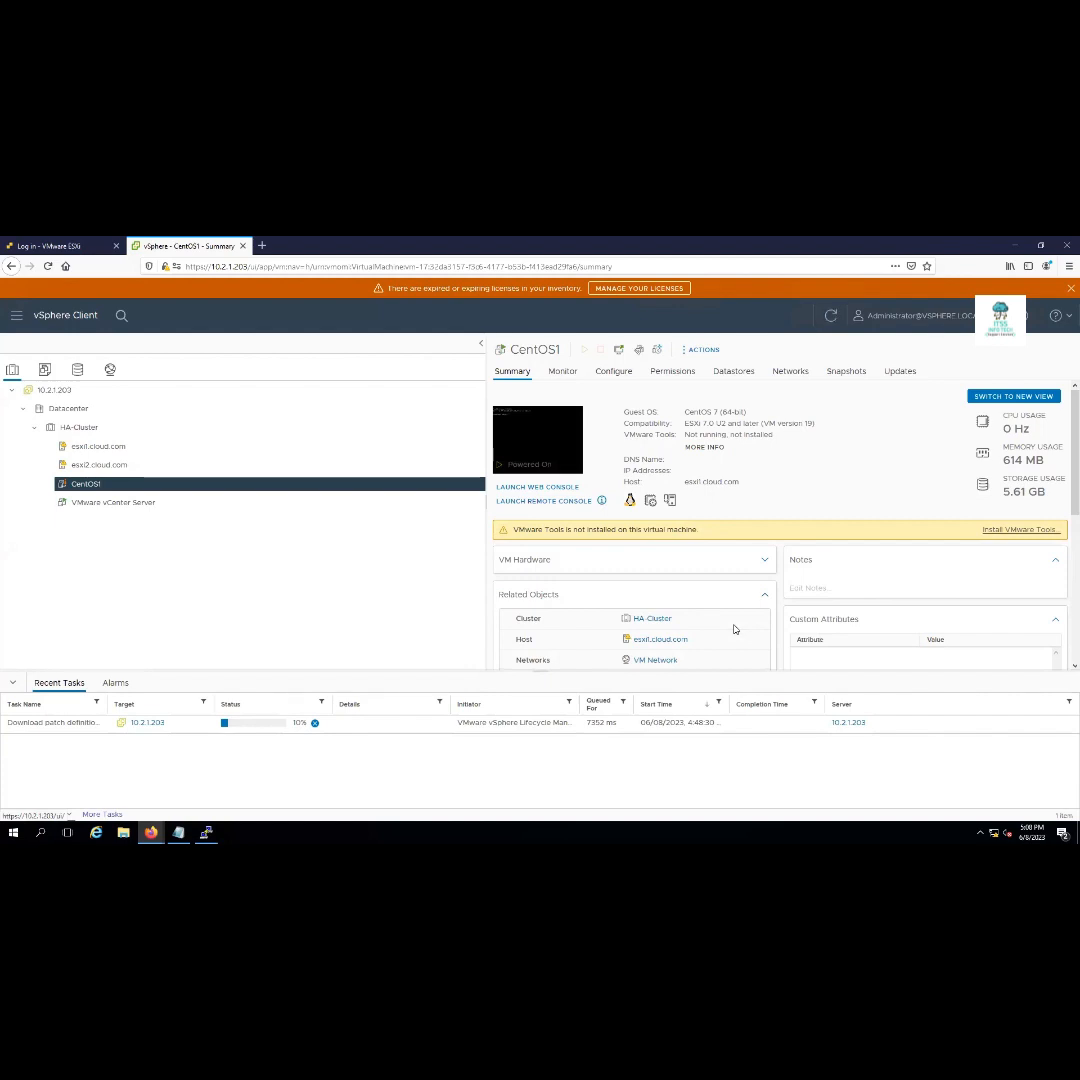
Reselect CentOS1 under esxi2.cloud.com and bring up its actions menu
click(97, 465)
click(95, 486)
right_click(94, 487)
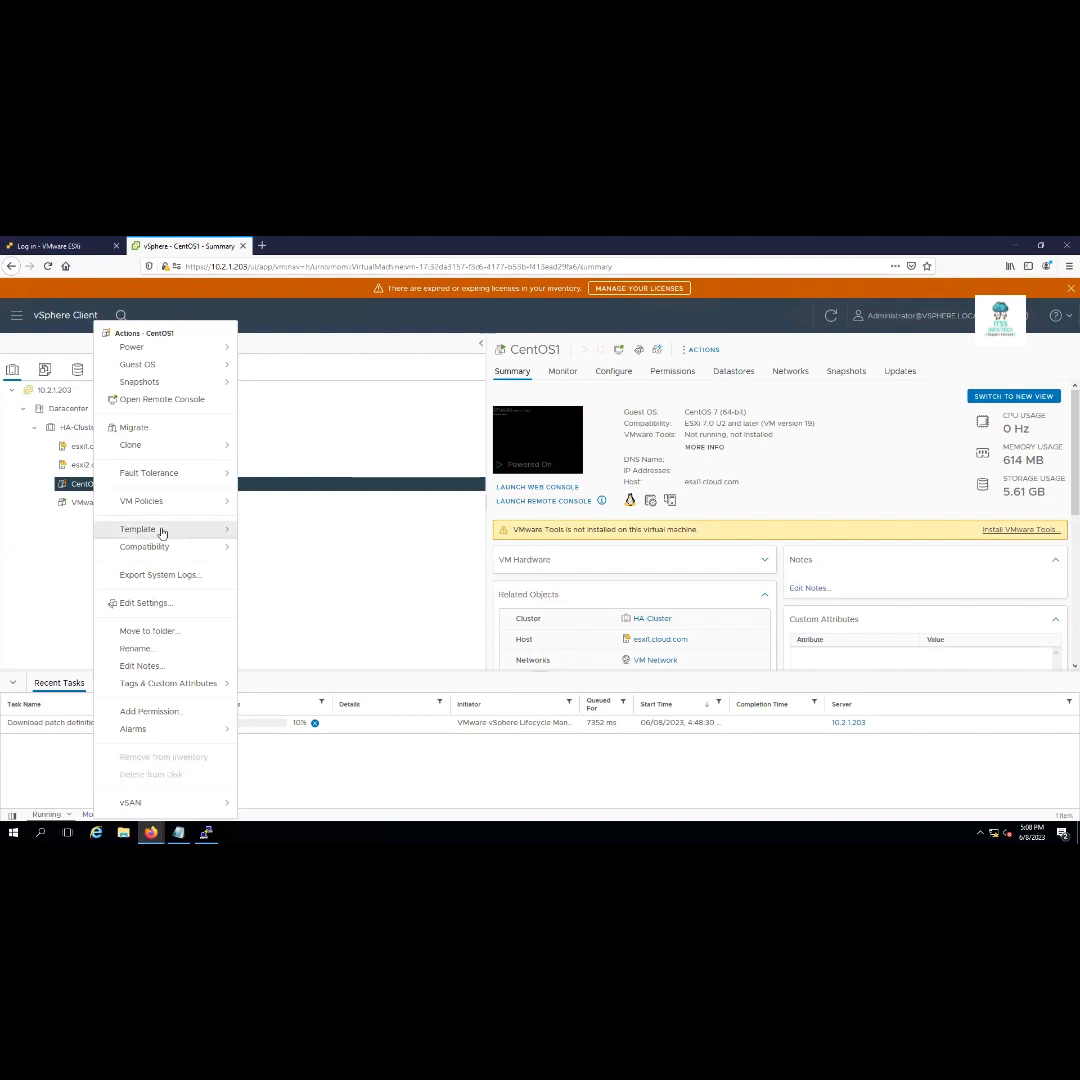
Check CentOS1's greyed Template submenu, close the menu and refresh the vSphere inventory
mouse_move(161, 532)
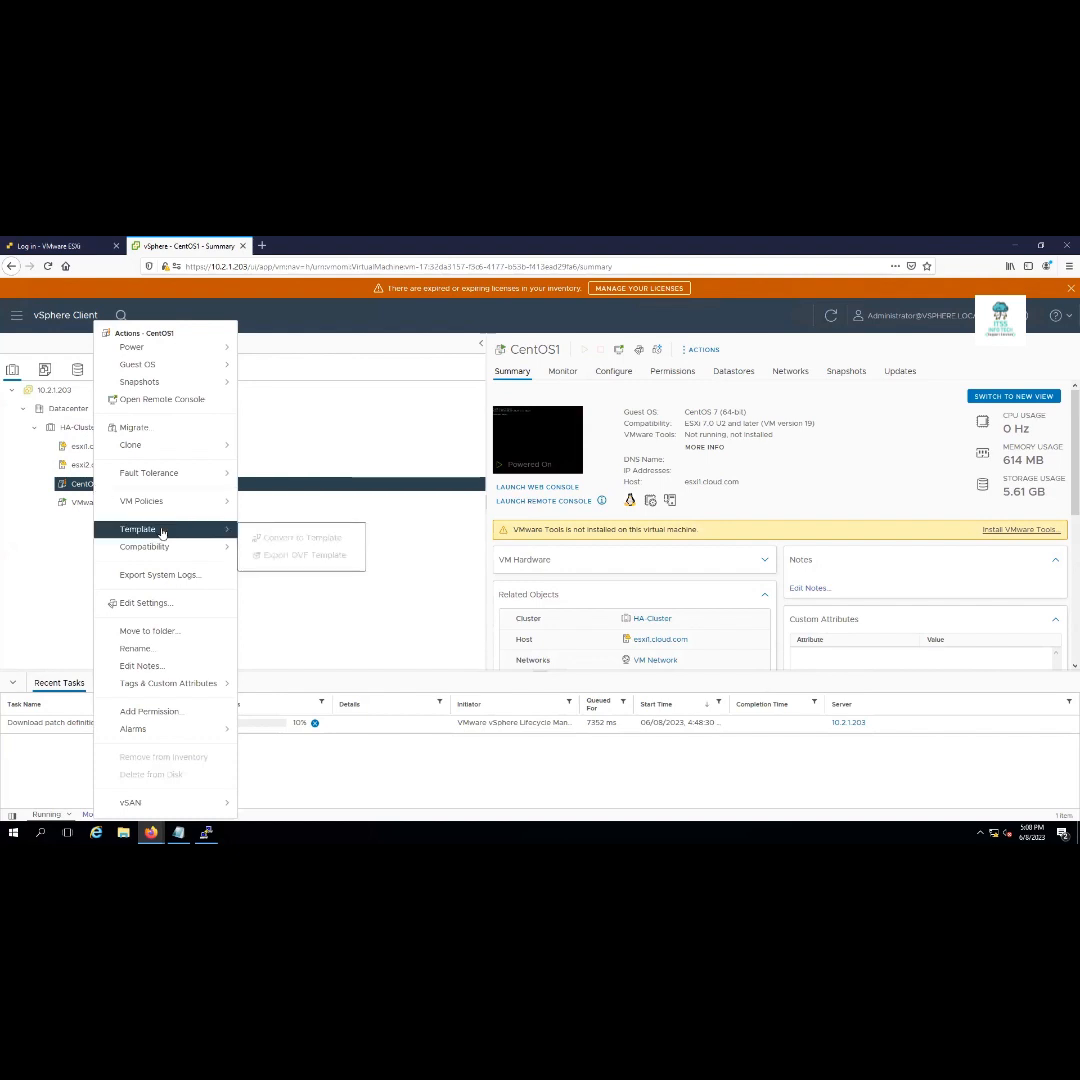
click(67, 531)
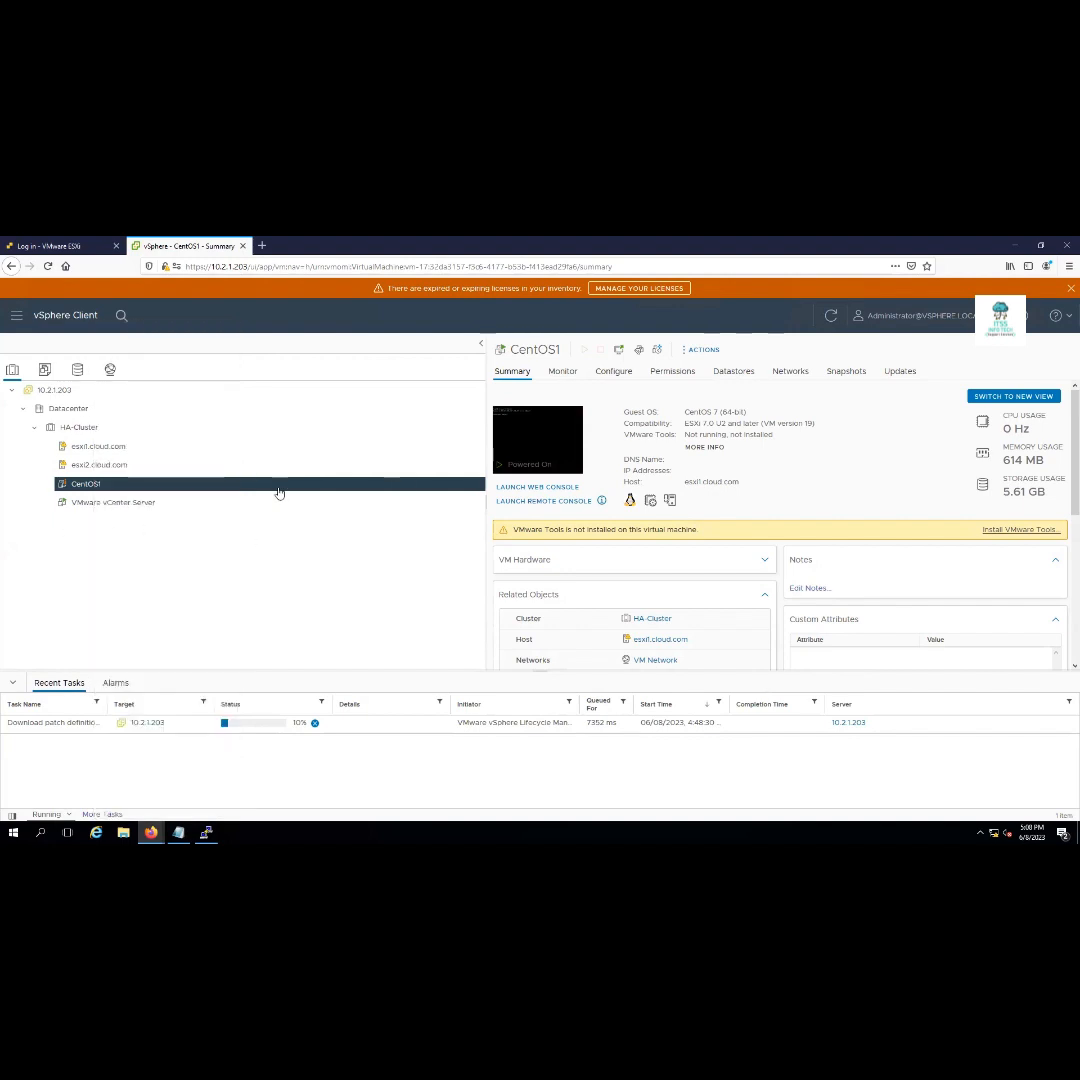
click(831, 316)
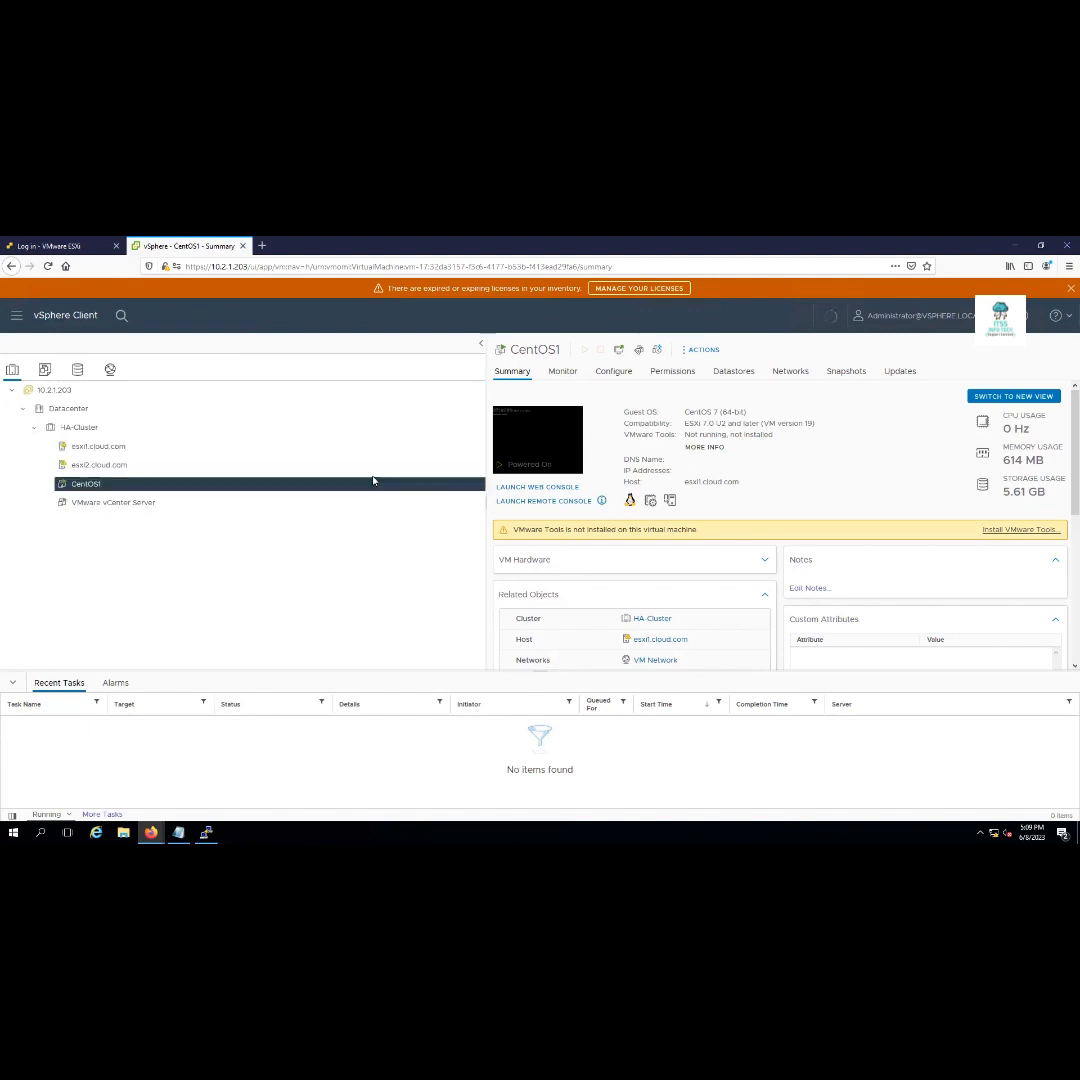
Reopen CentOS1's actions menu and show its Power options
right_click(91, 485)
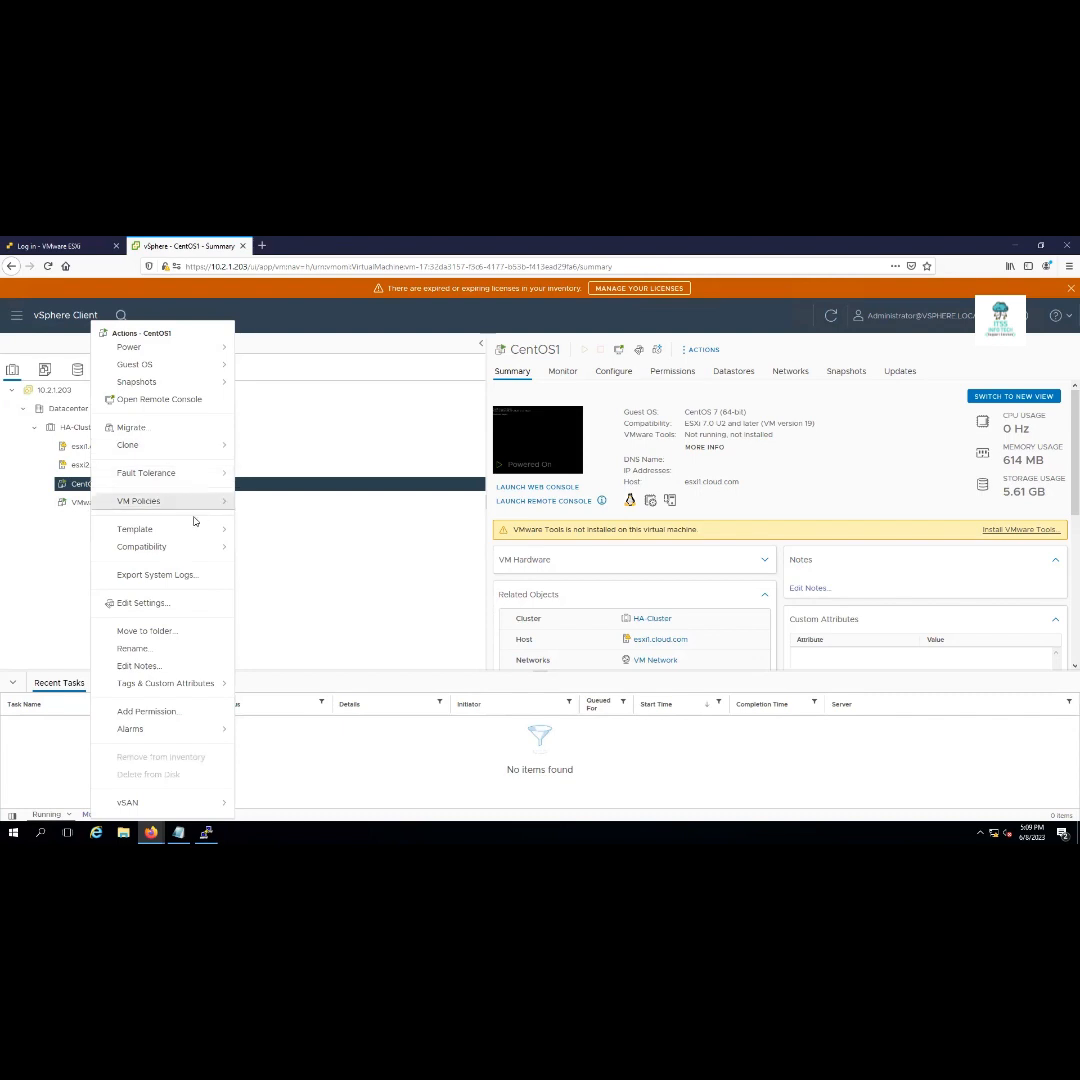
click(84, 535)
right_click(101, 487)
right_click(101, 487)
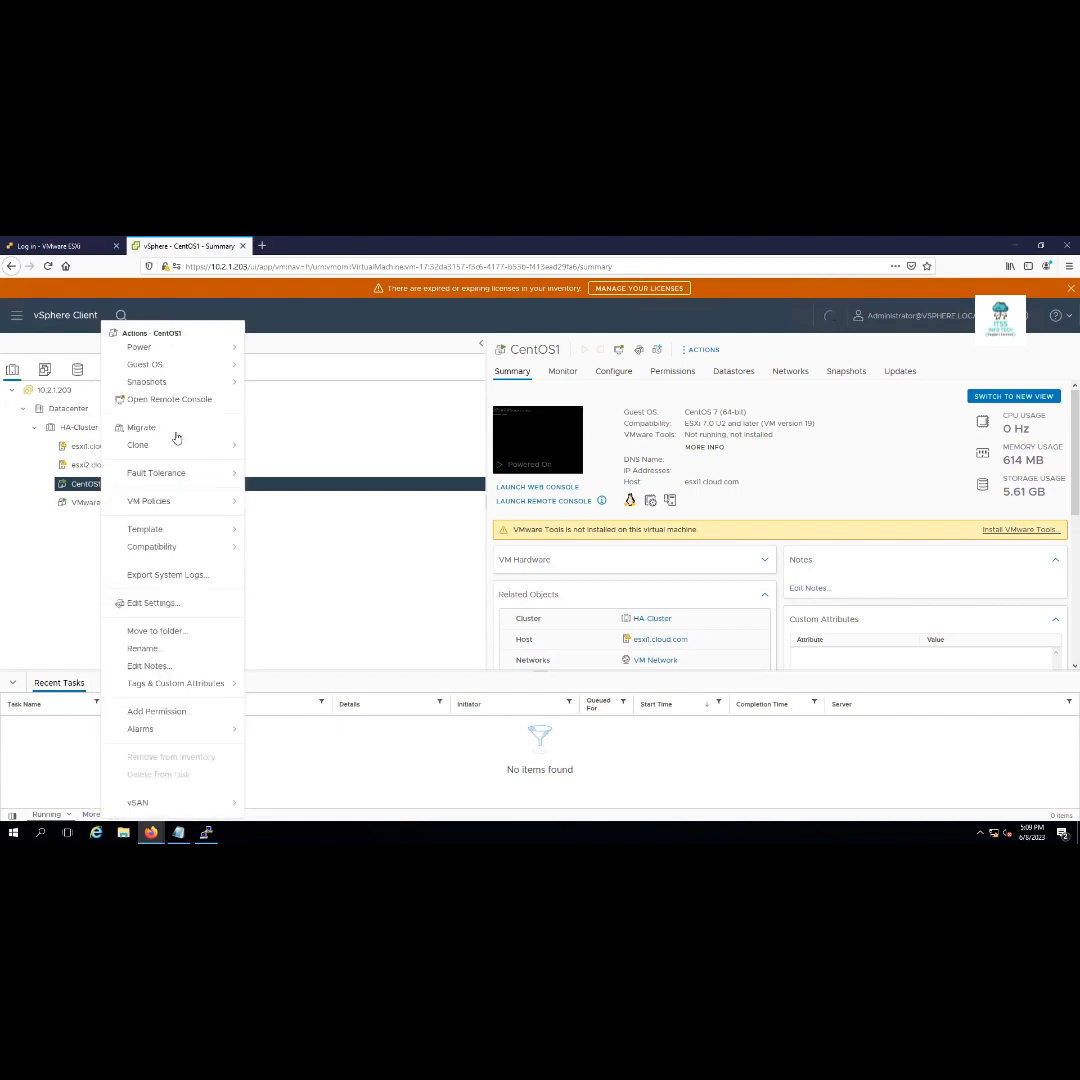
mouse_move(189, 354)
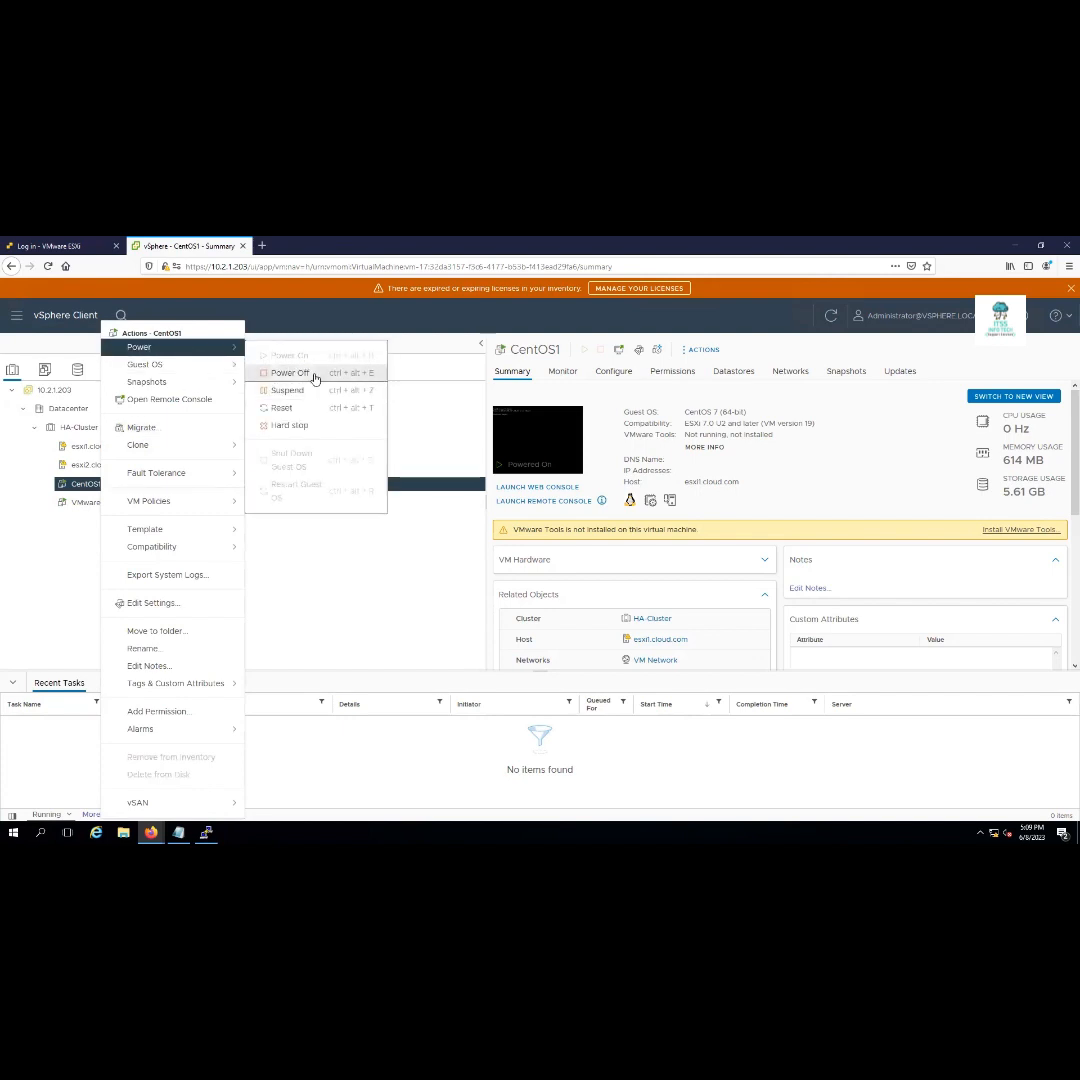
Launch CentOS1's web console and log in as root
click(551, 447)
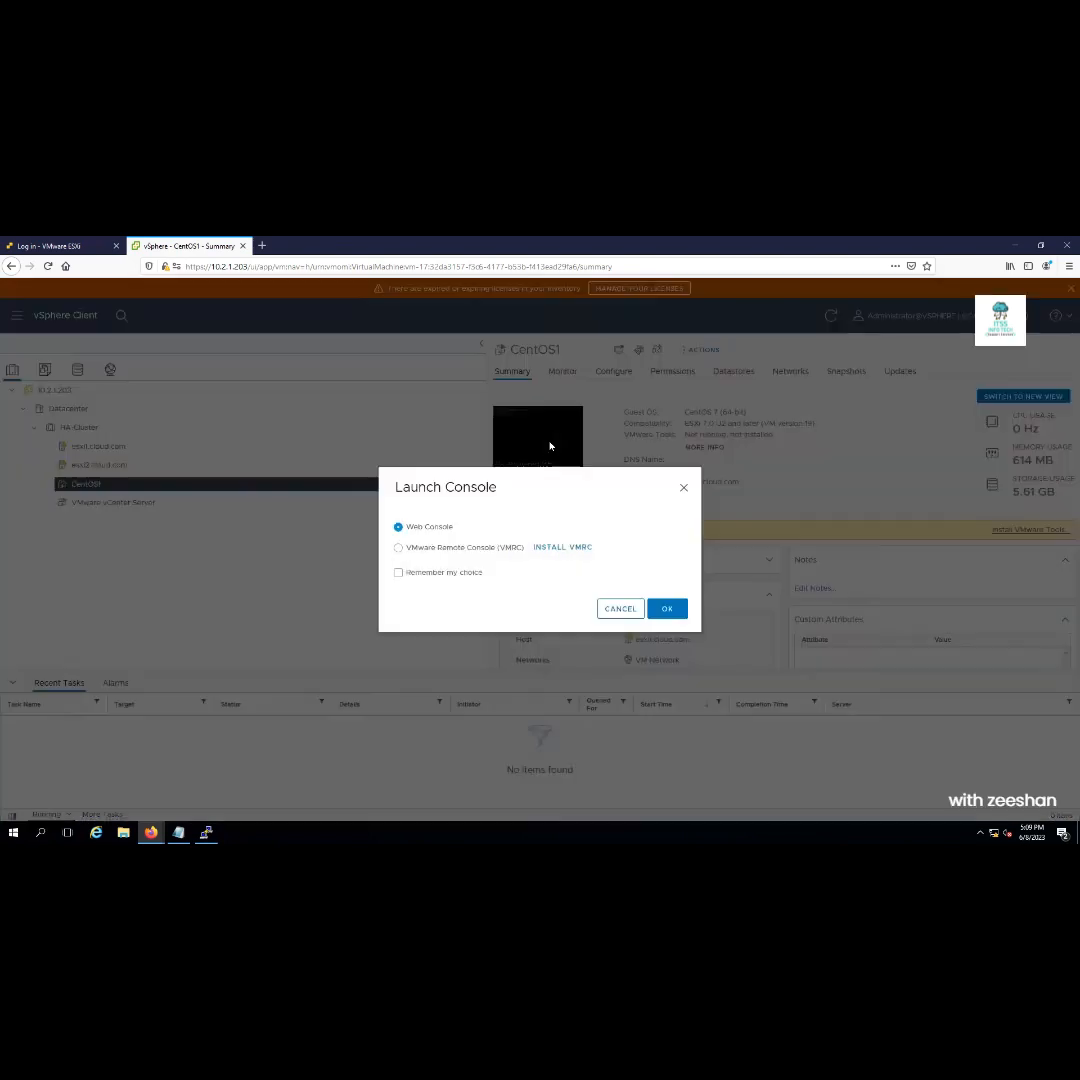
click(666, 610)
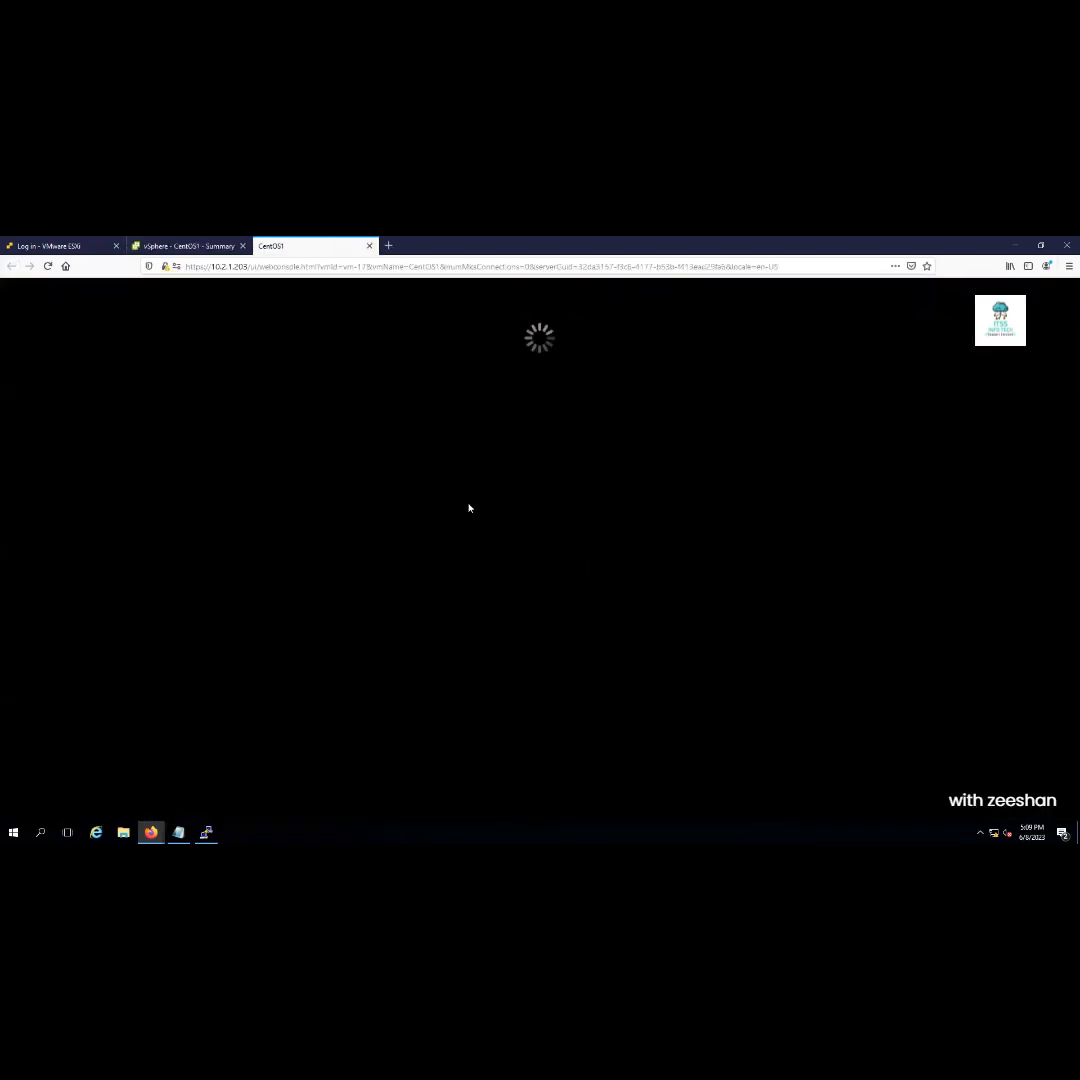
text(root)
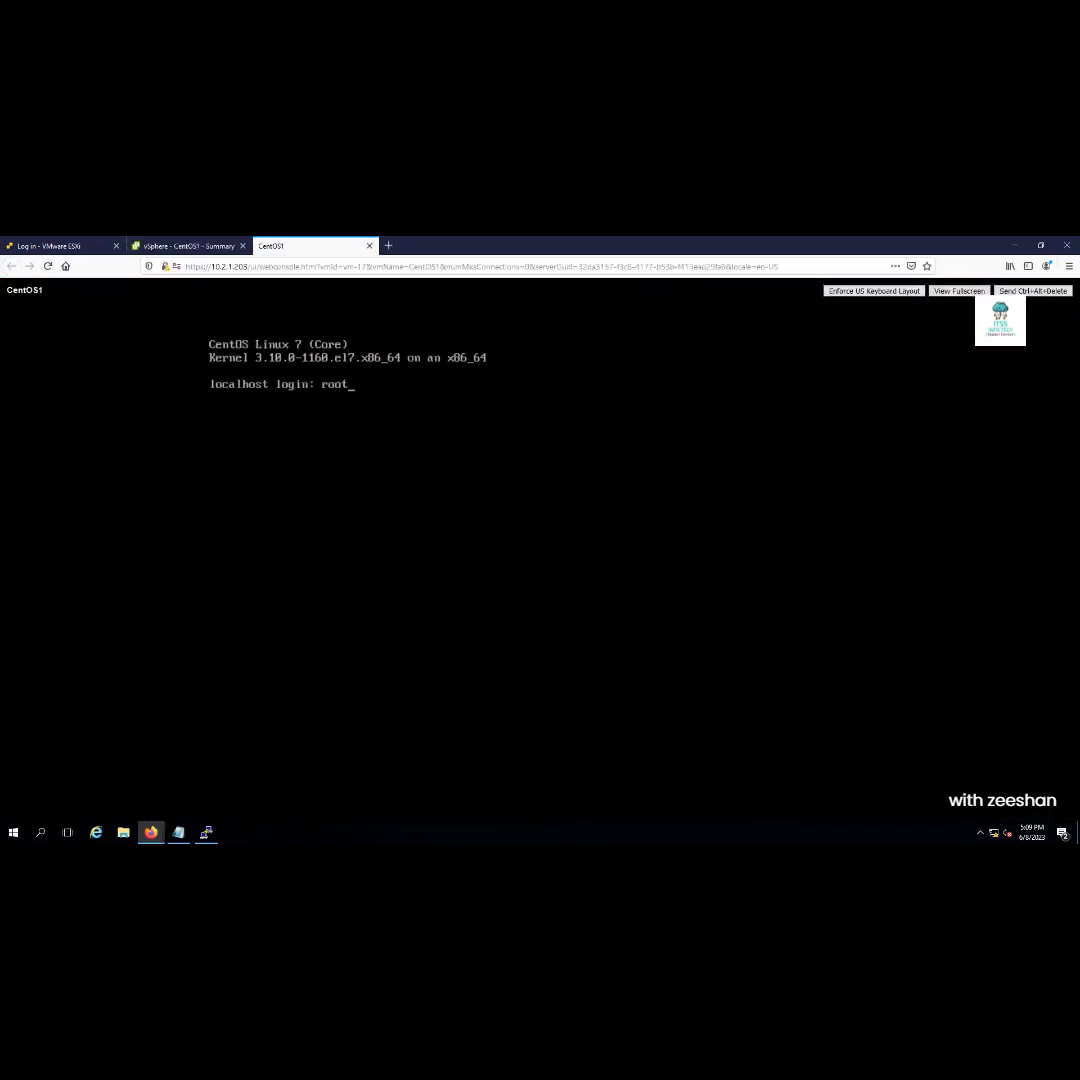
key(Return)
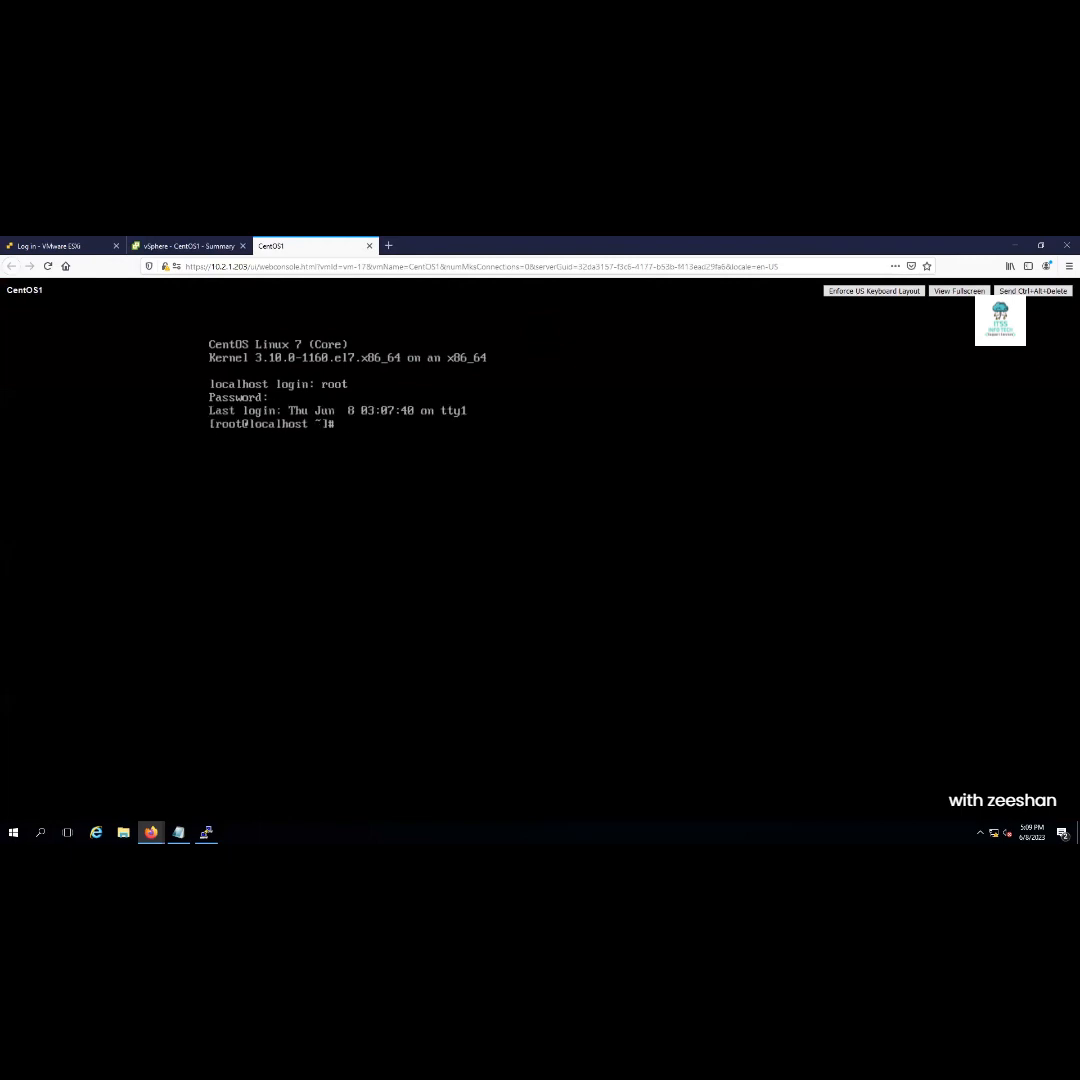
Shut CentOS1 down with 'init 0' and close the console tab
text(init 0)
key(Return)
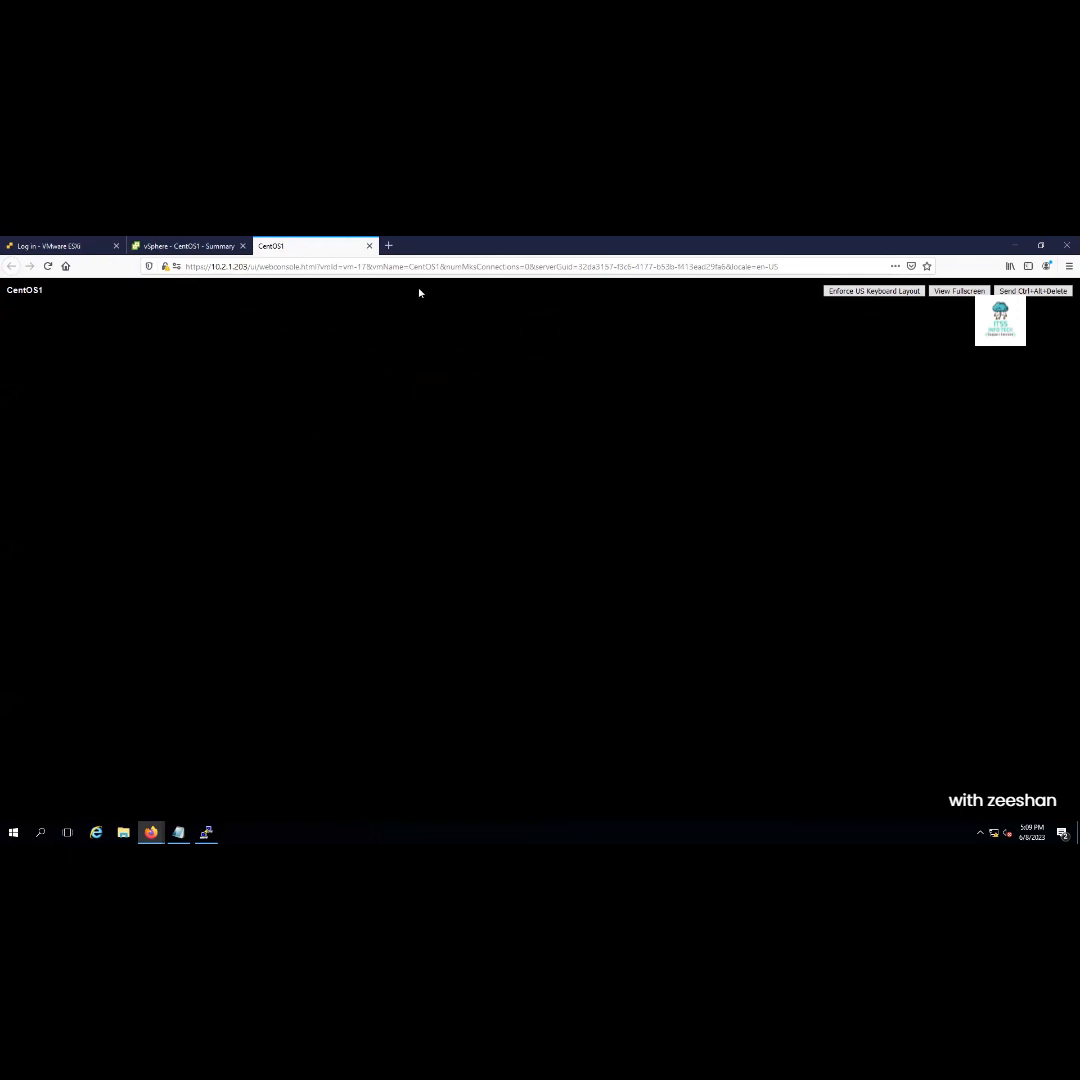
click(369, 245)
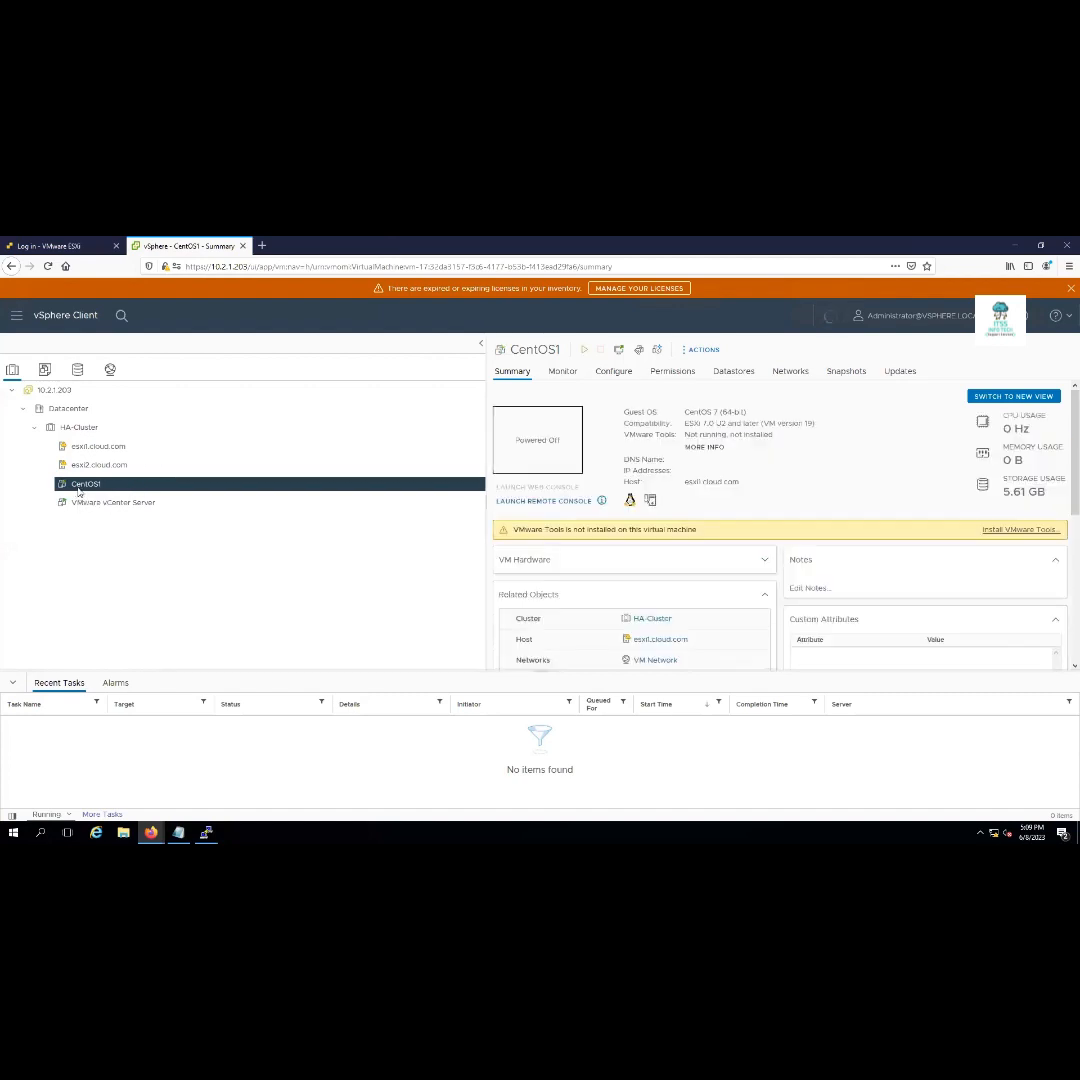
Run Template > Export OVF Template on CentOS1 and confirm with OK
right_click(78, 490)
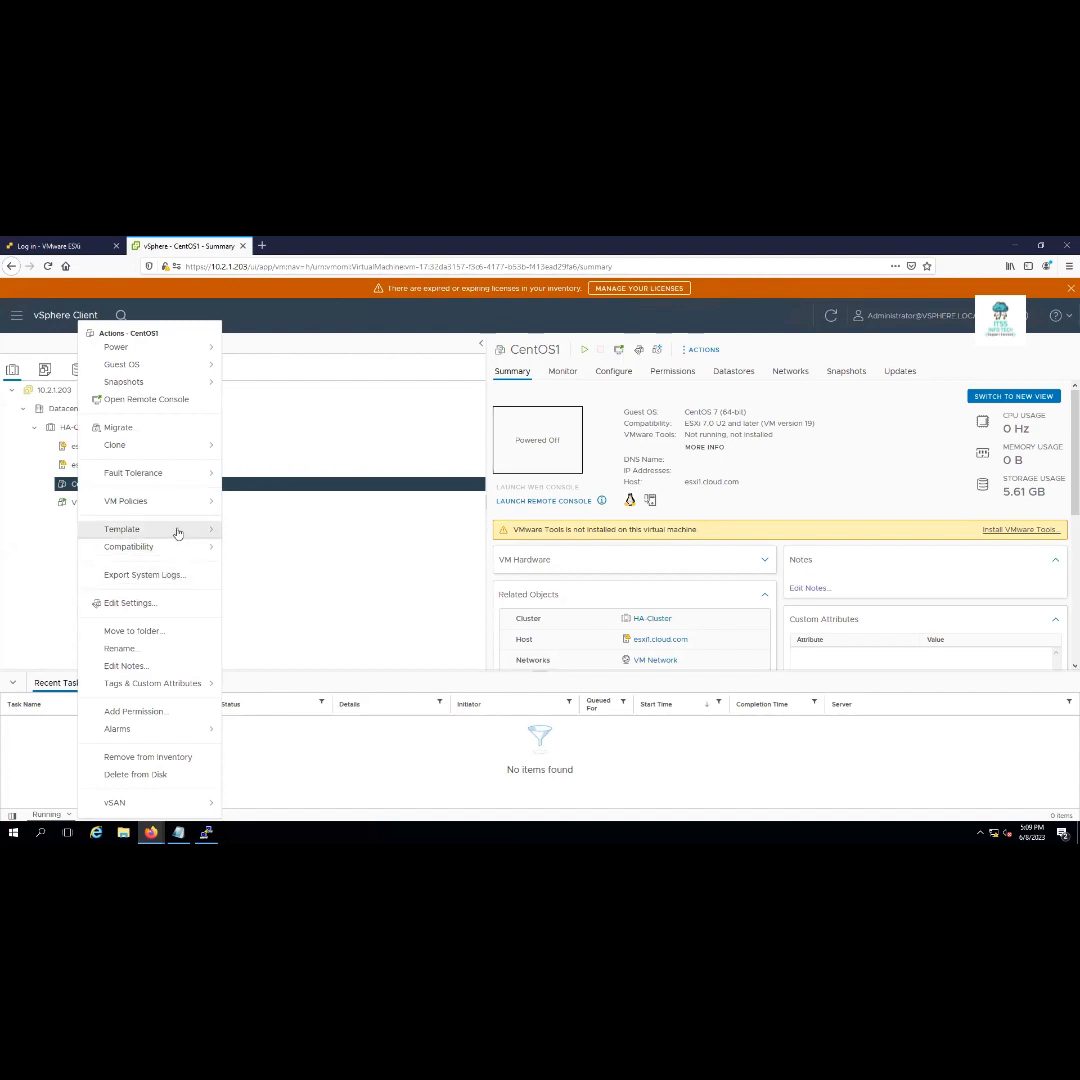
mouse_move(180, 530)
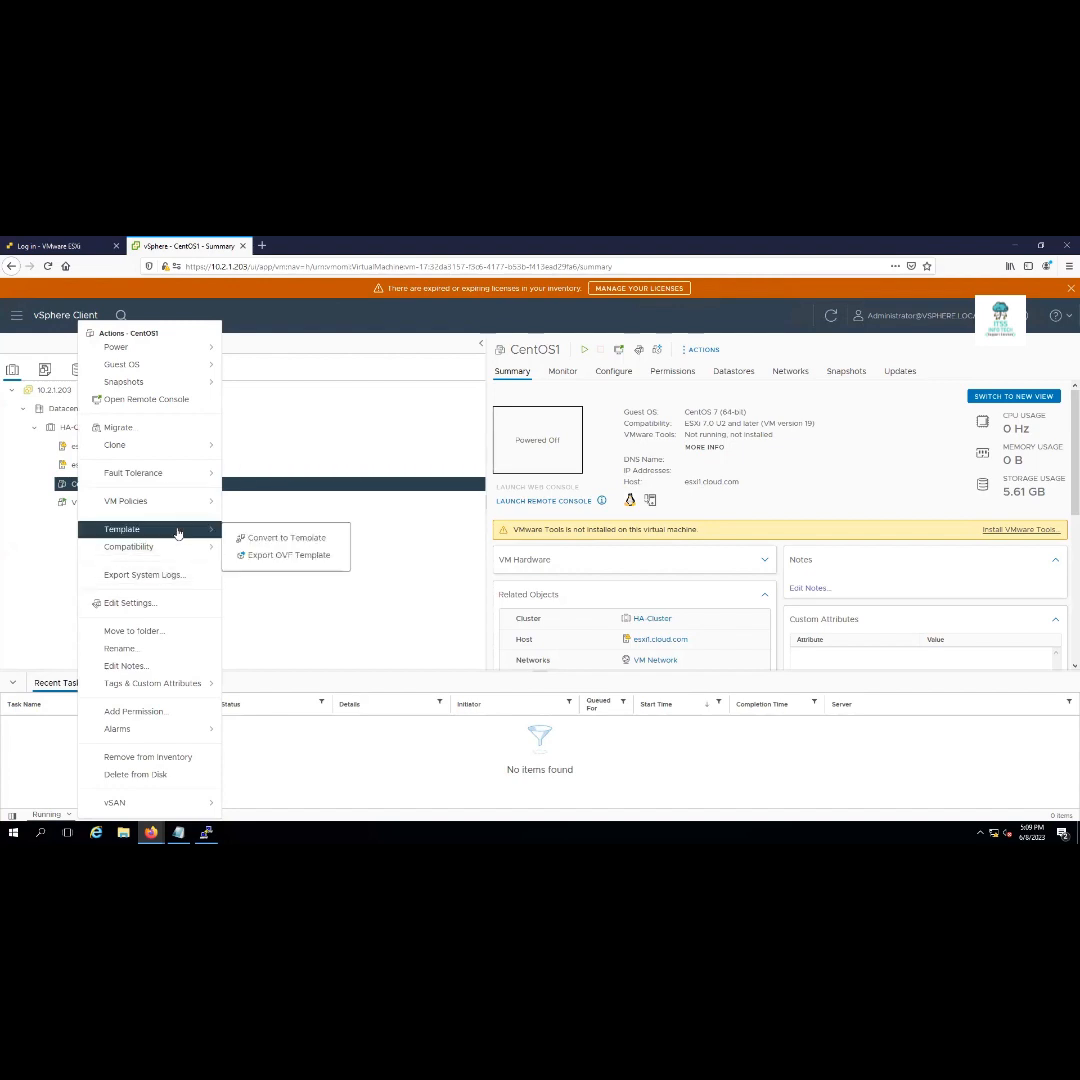
click(294, 560)
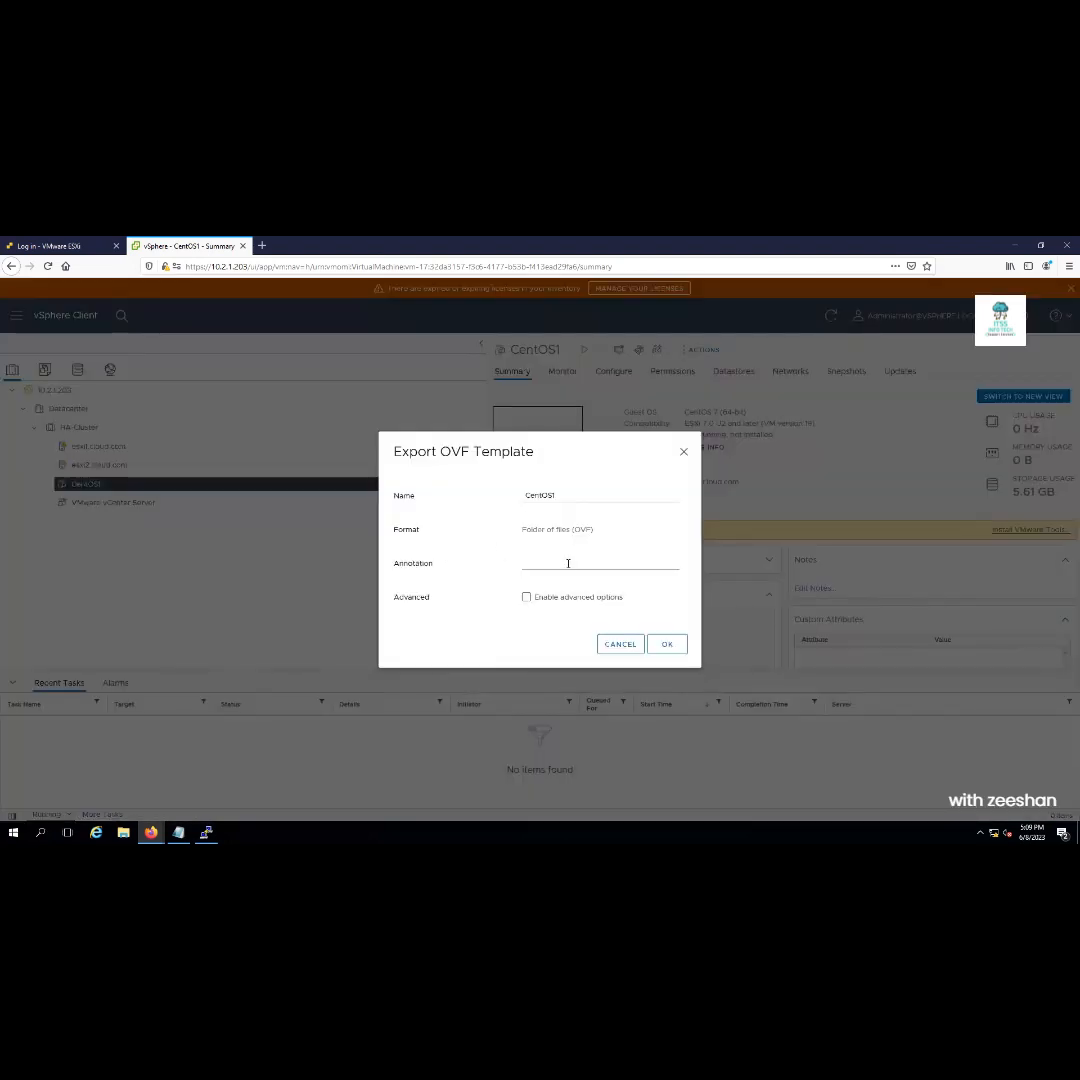
click(665, 645)
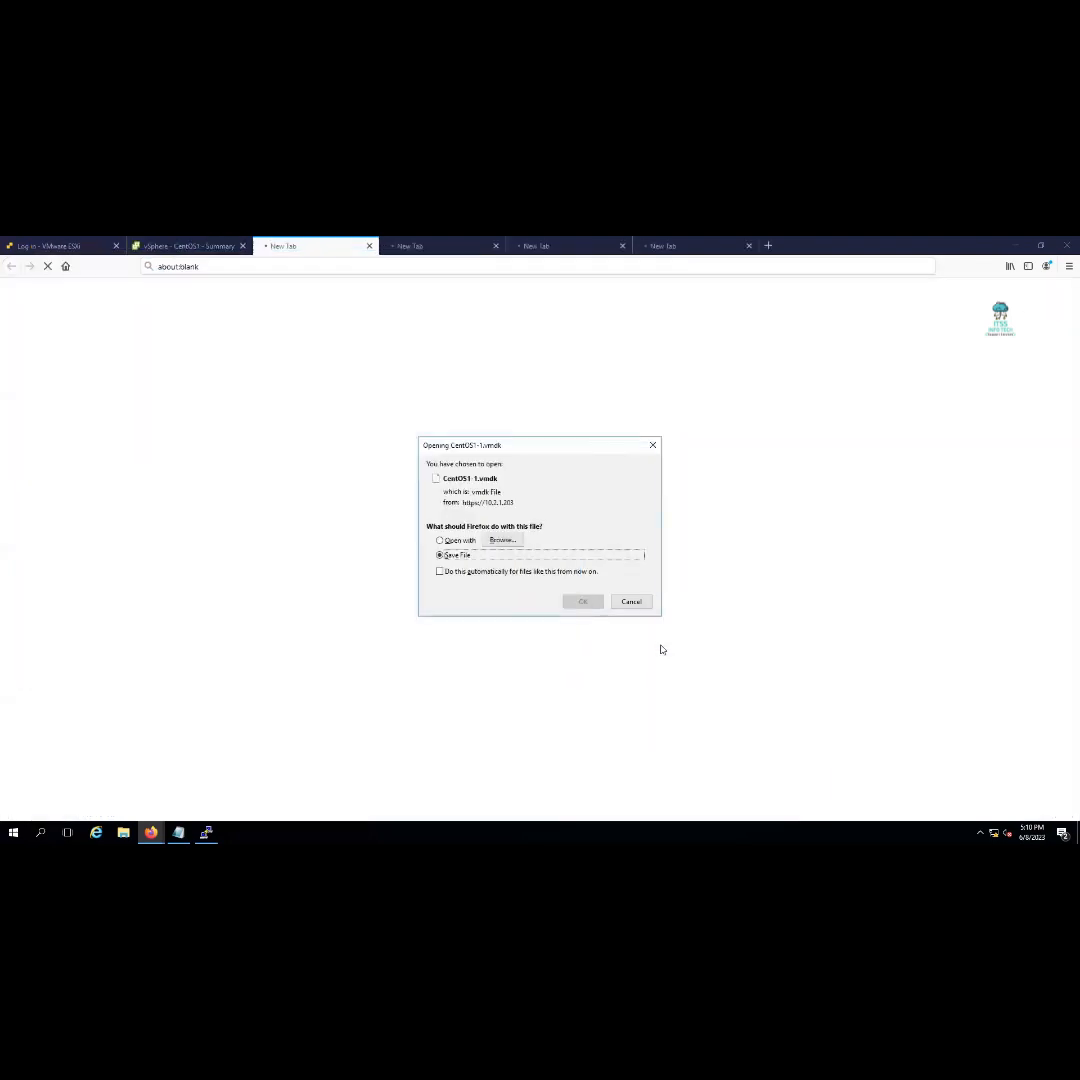
Save CentOS1-1.vmdk, CentOS1-3.nvram, CentOS1-2.iso and CentOS1.ovf from the download prompts
click(583, 601)
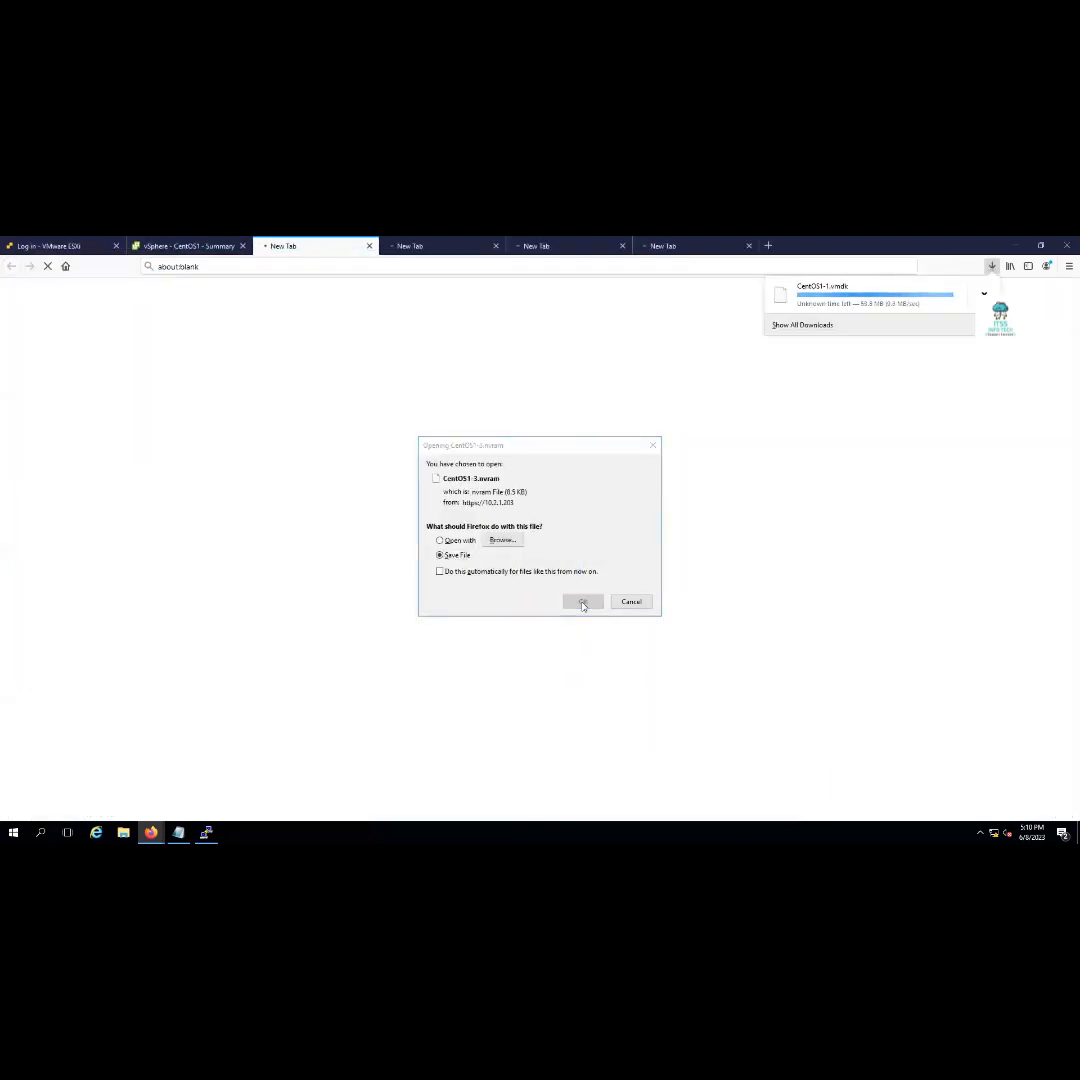
click(580, 602)
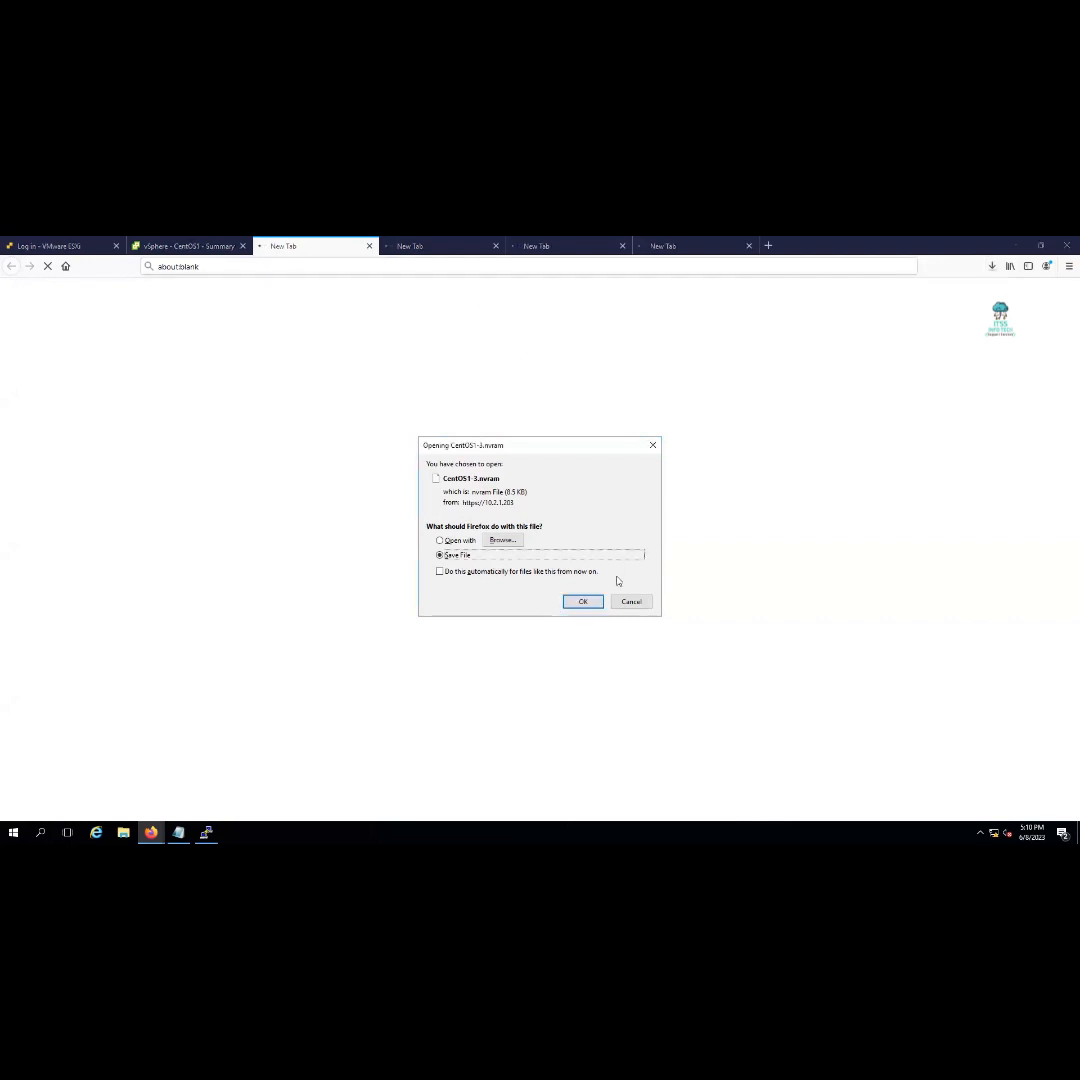
click(580, 603)
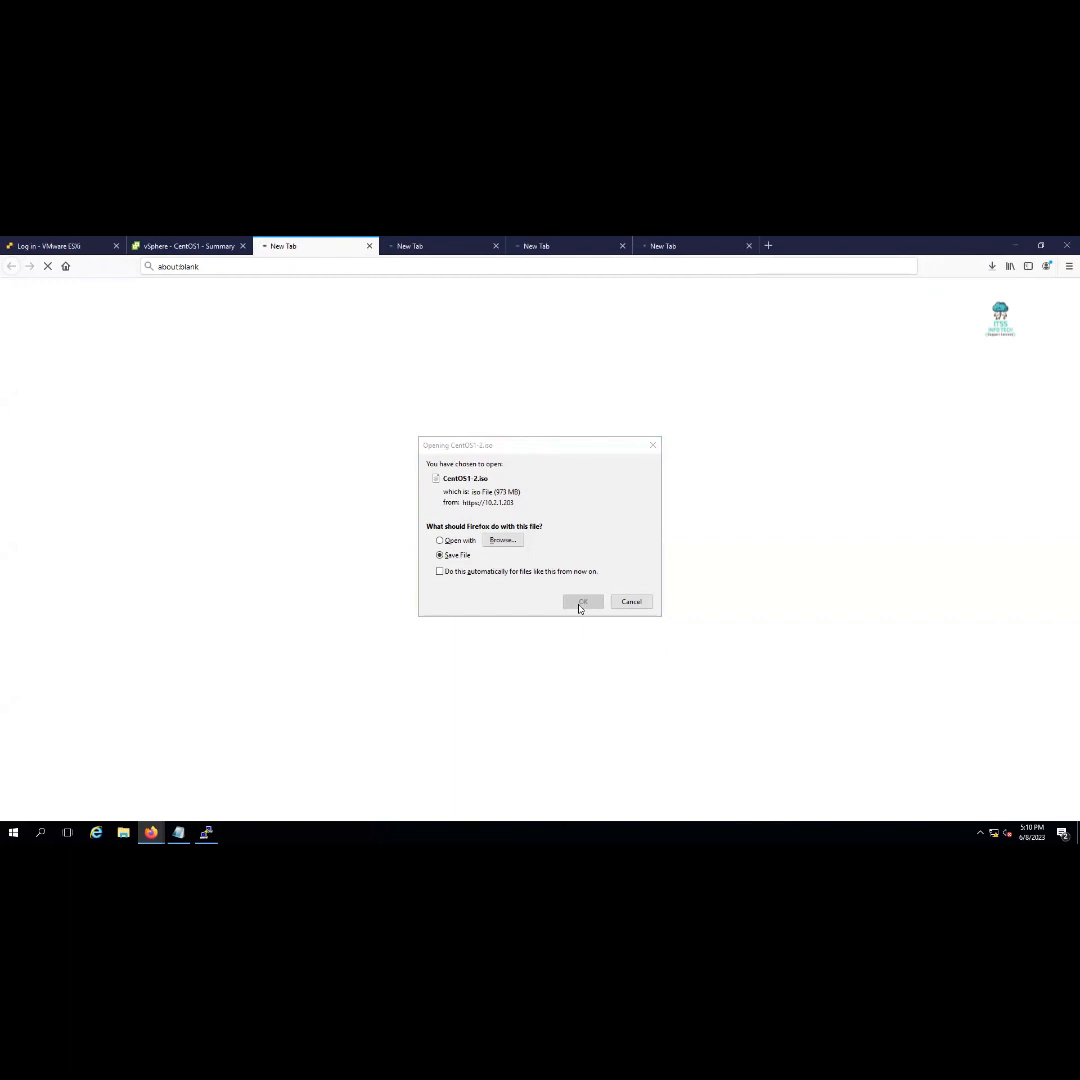
click(527, 603)
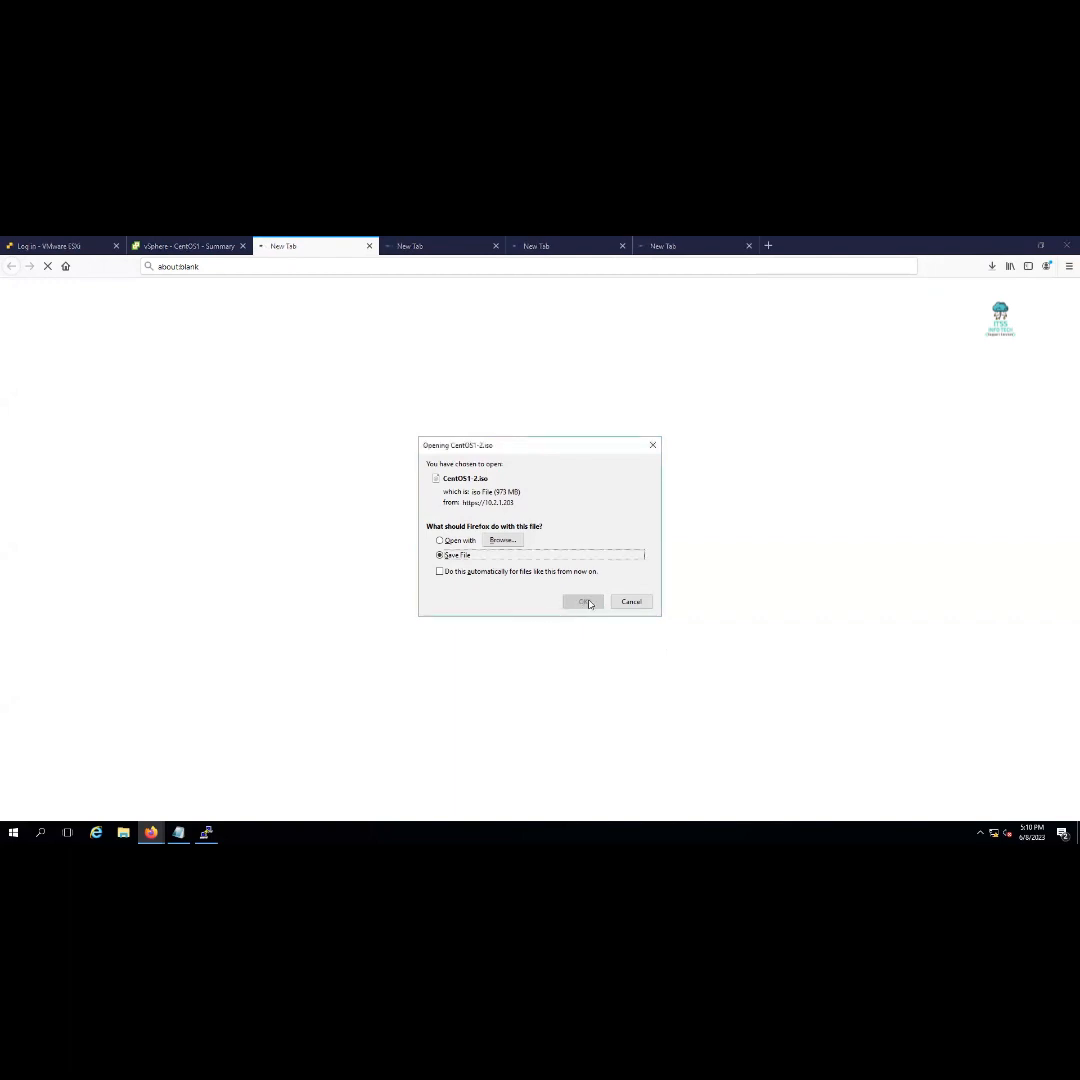
click(585, 603)
click(583, 603)
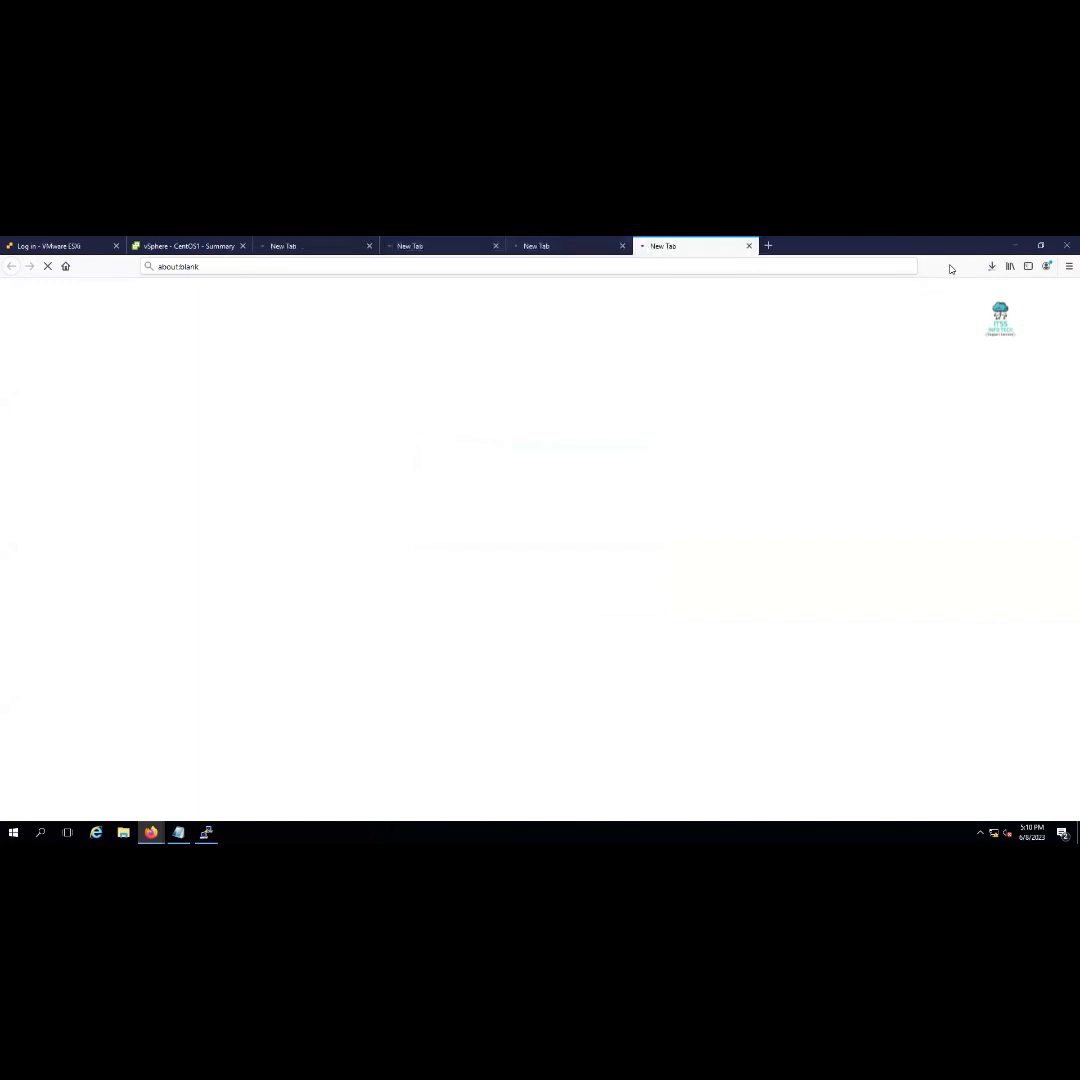
Check the Downloads panel, then go back to CentOS1's vSphere summary tab
right_click(991, 267)
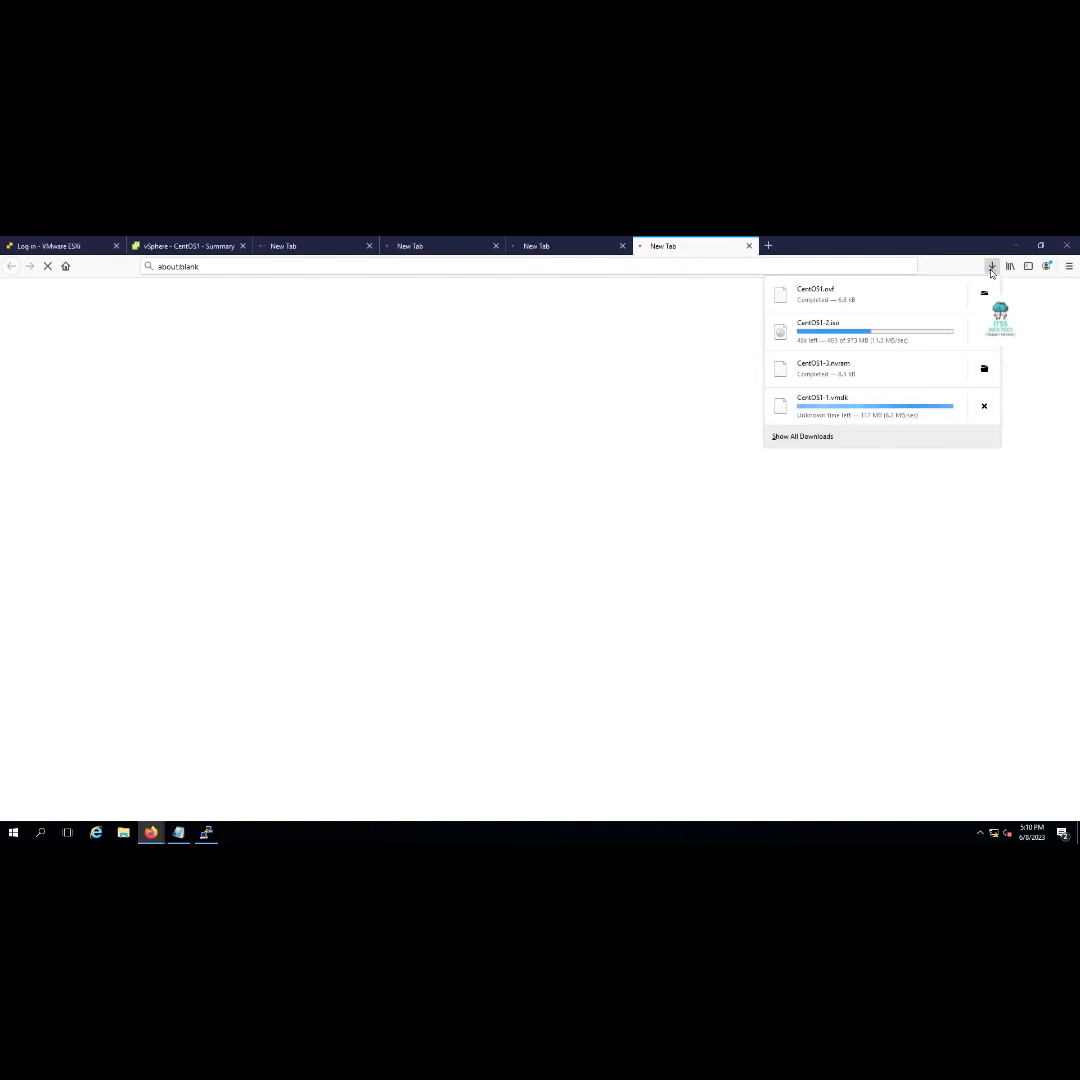
click(561, 257)
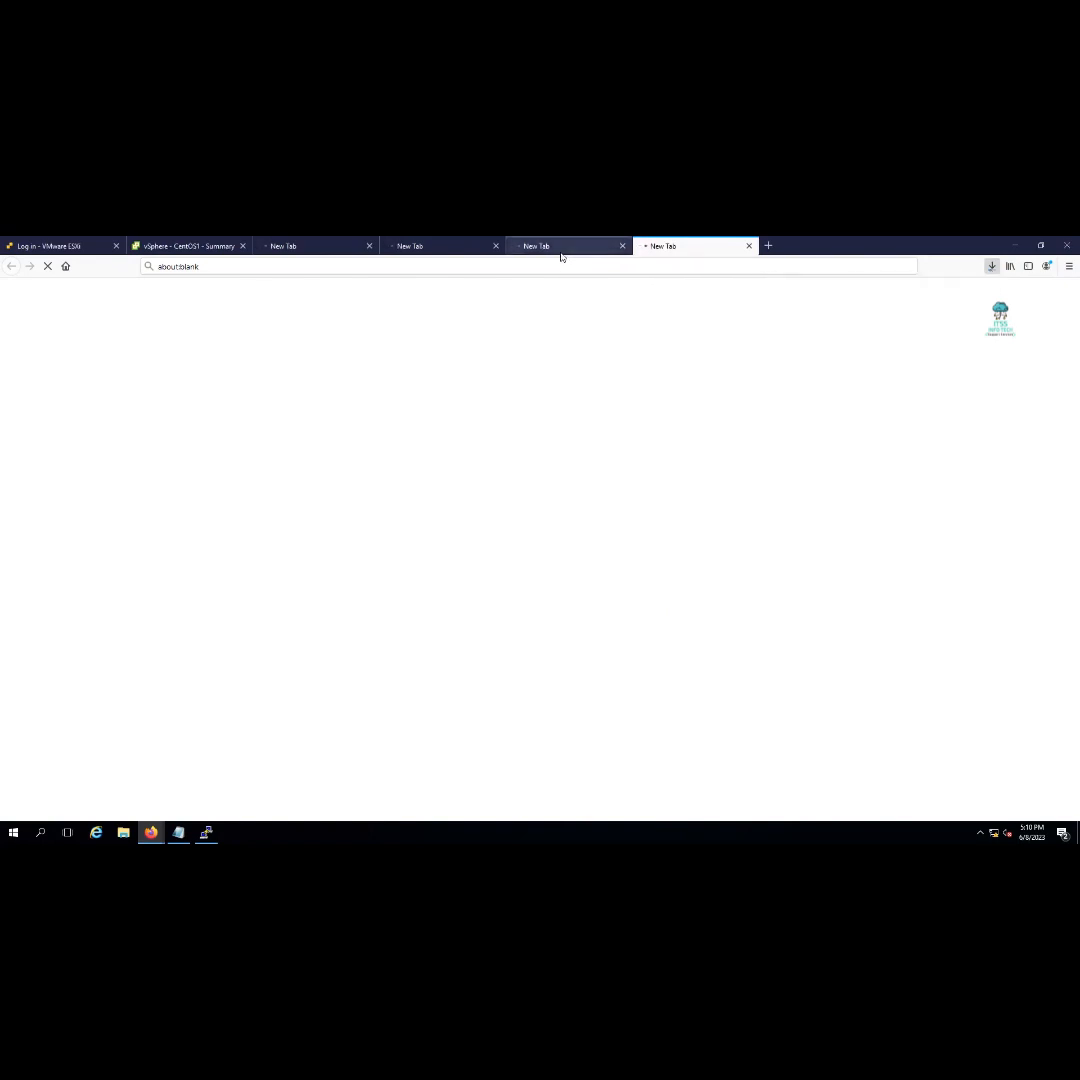
click(562, 258)
click(441, 257)
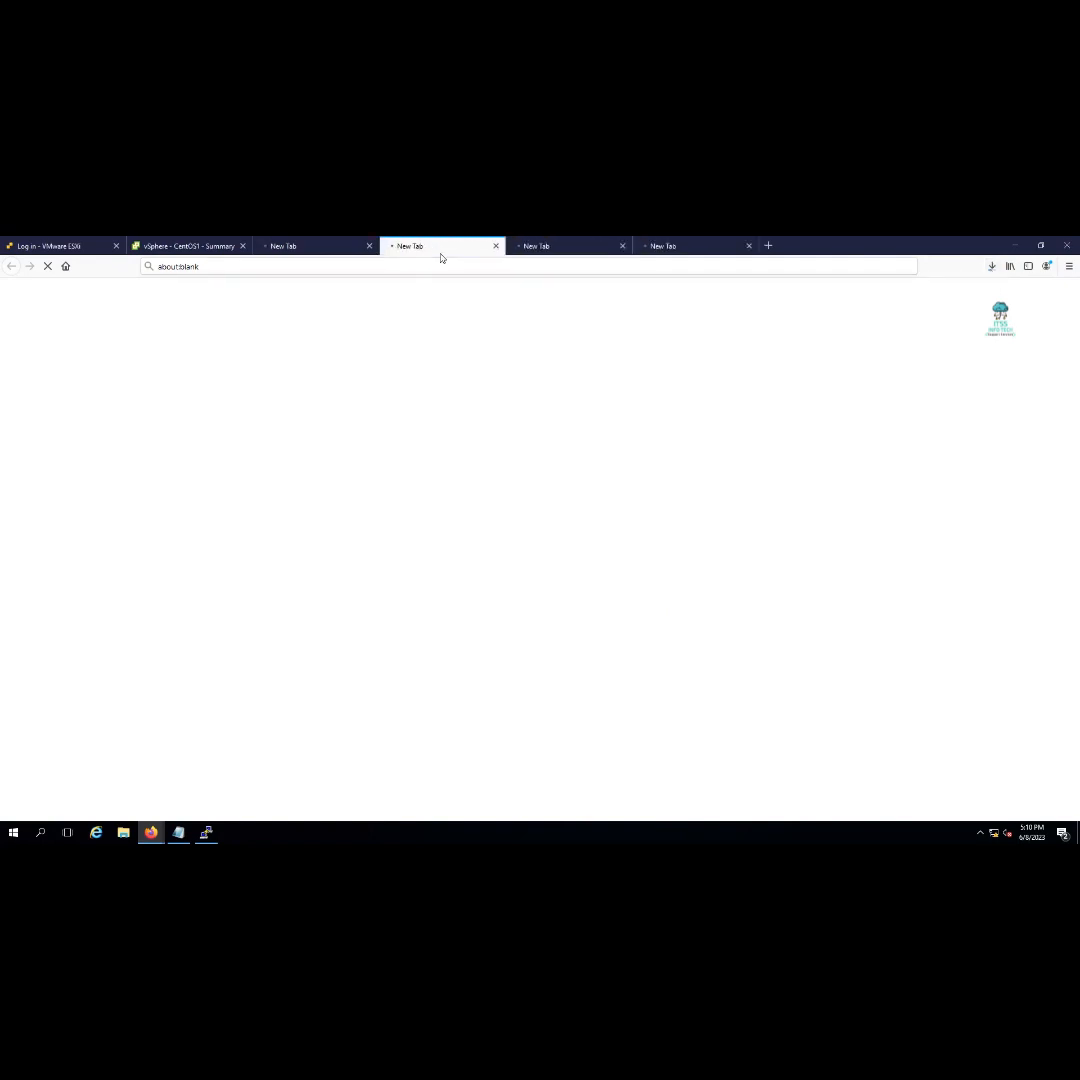
click(300, 248)
click(164, 248)
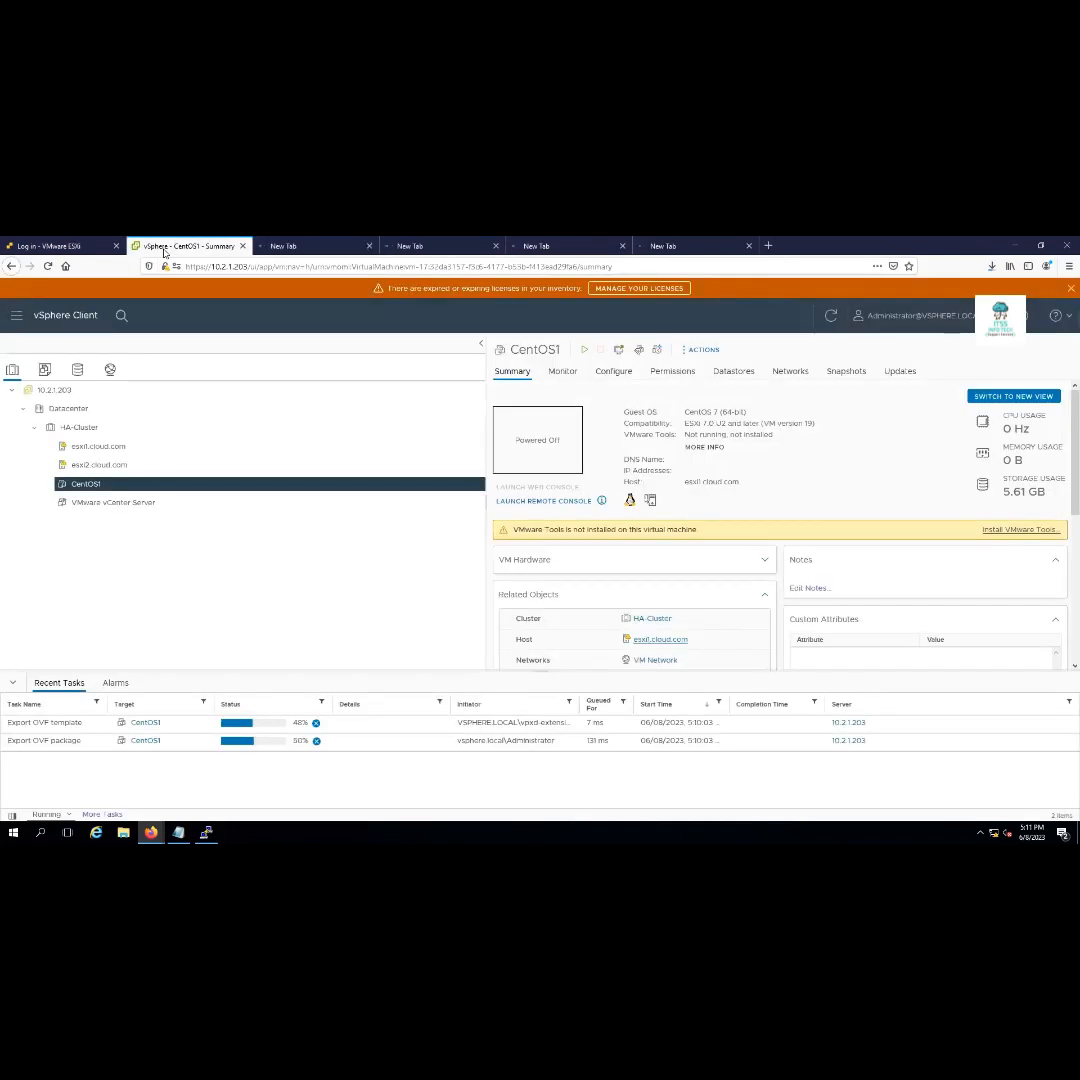
click(77, 370)
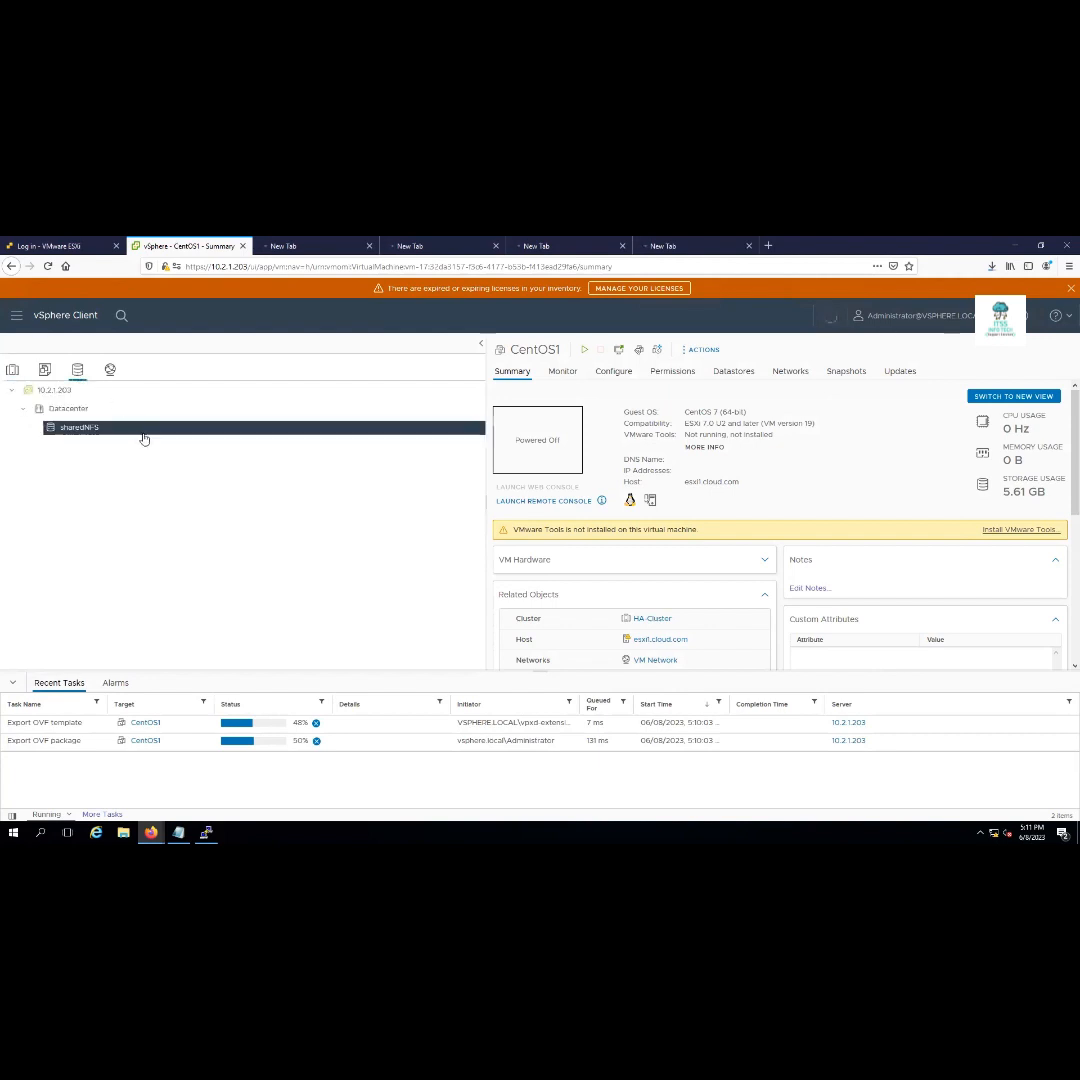
click(144, 430)
click(12, 370)
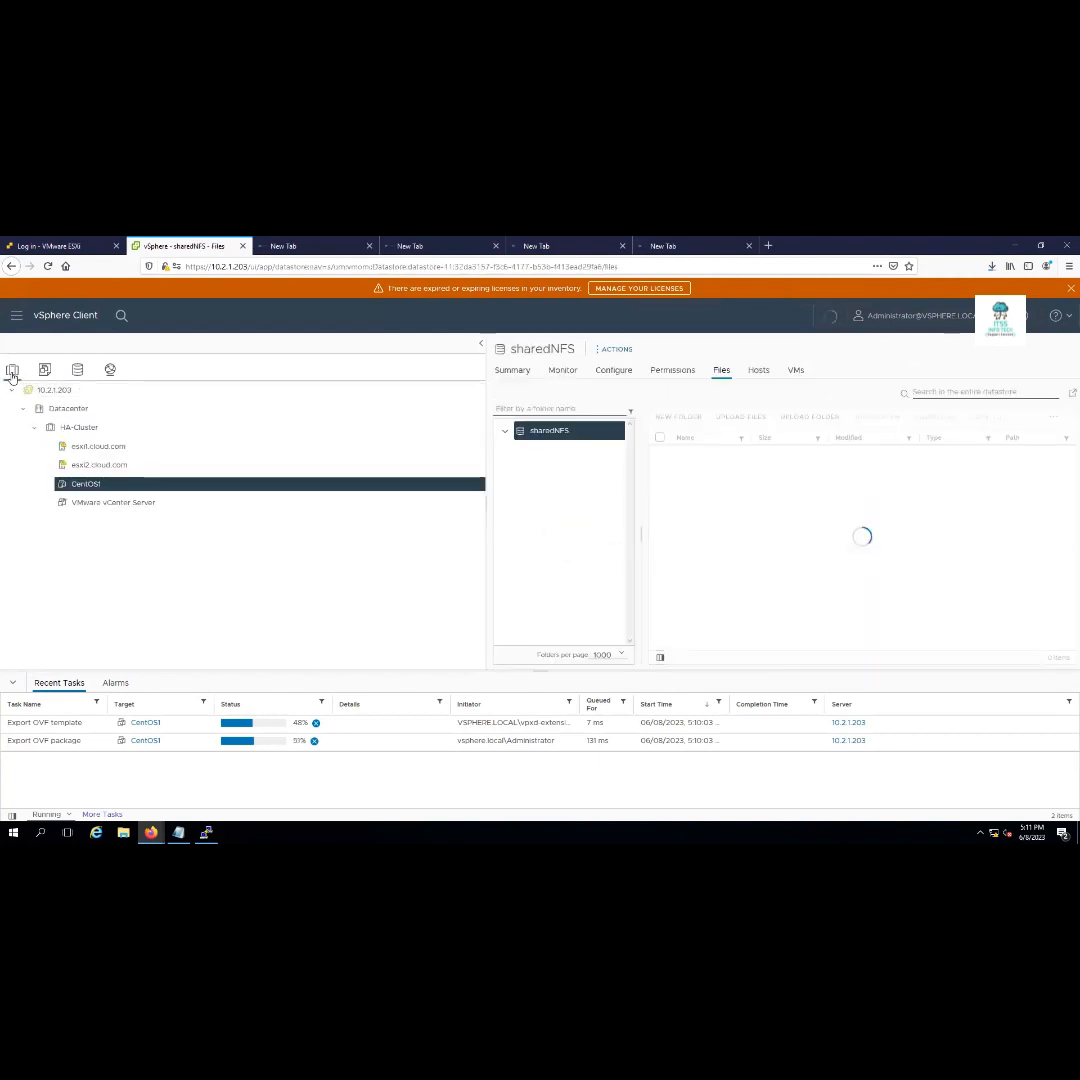
click(85, 484)
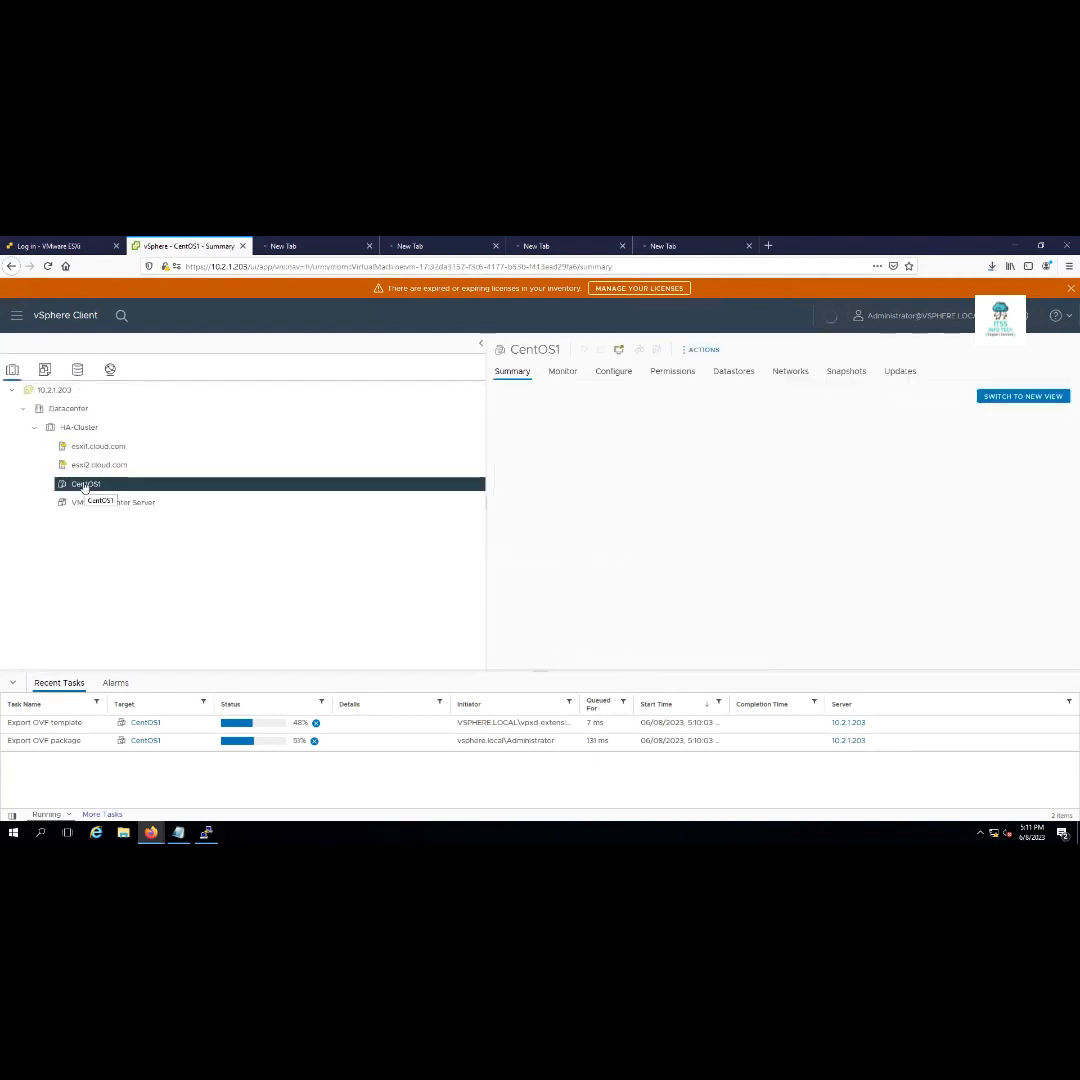
right_click(85, 484)
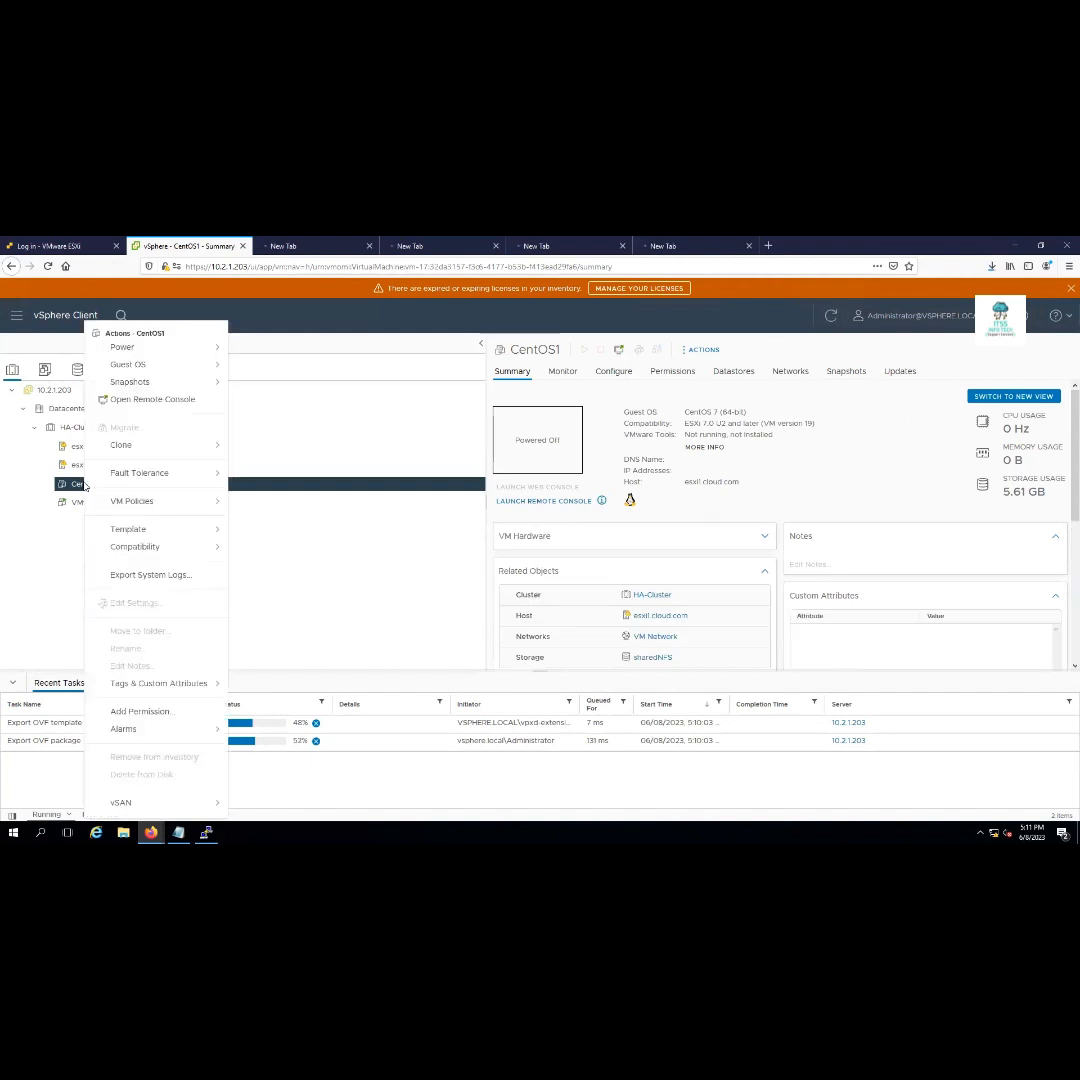
click(53, 562)
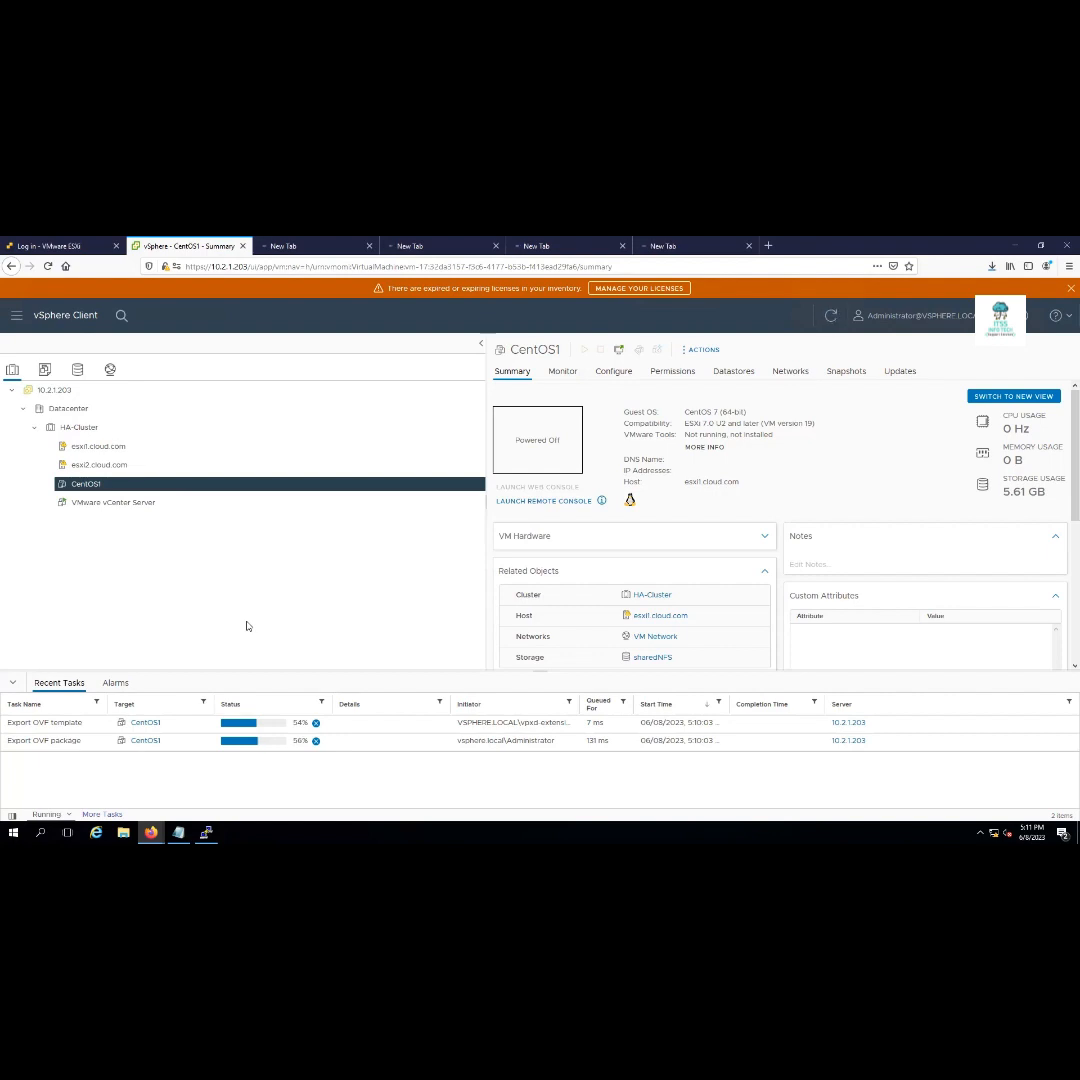
click(152, 504)
Start a Change-storage-only migration of the vCenter Server VM, reach the storage page, then cancel
right_click(151, 504)
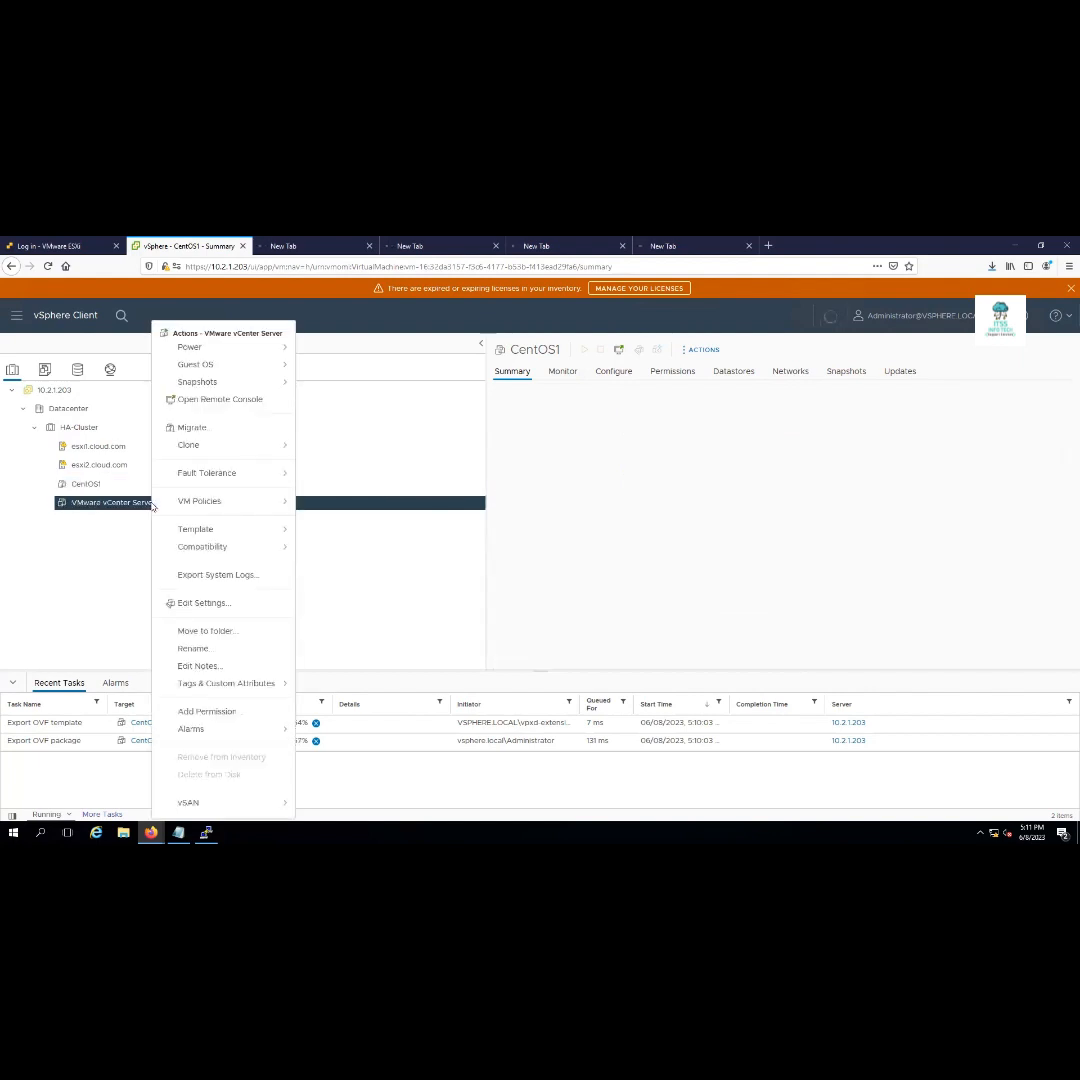
click(225, 433)
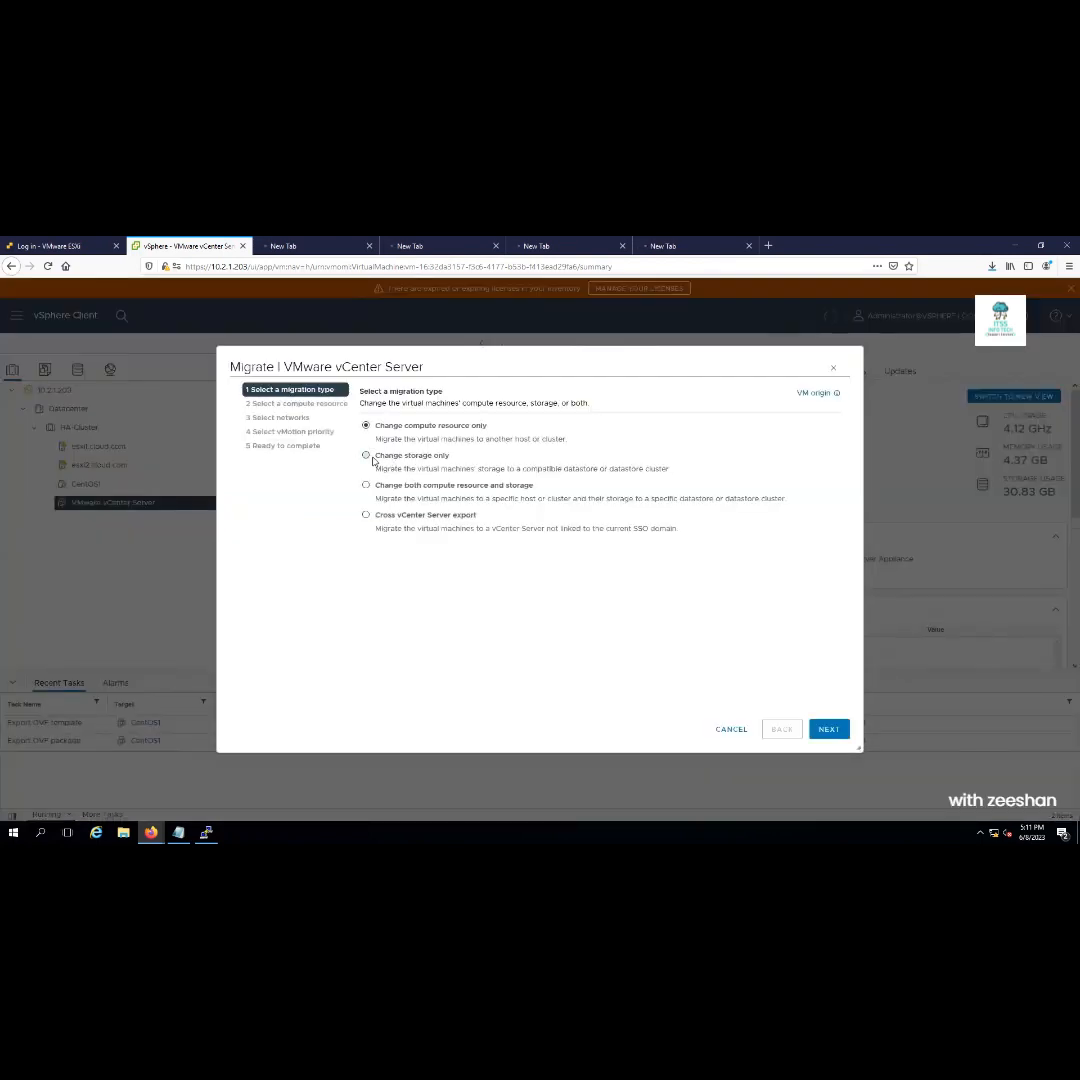
click(366, 456)
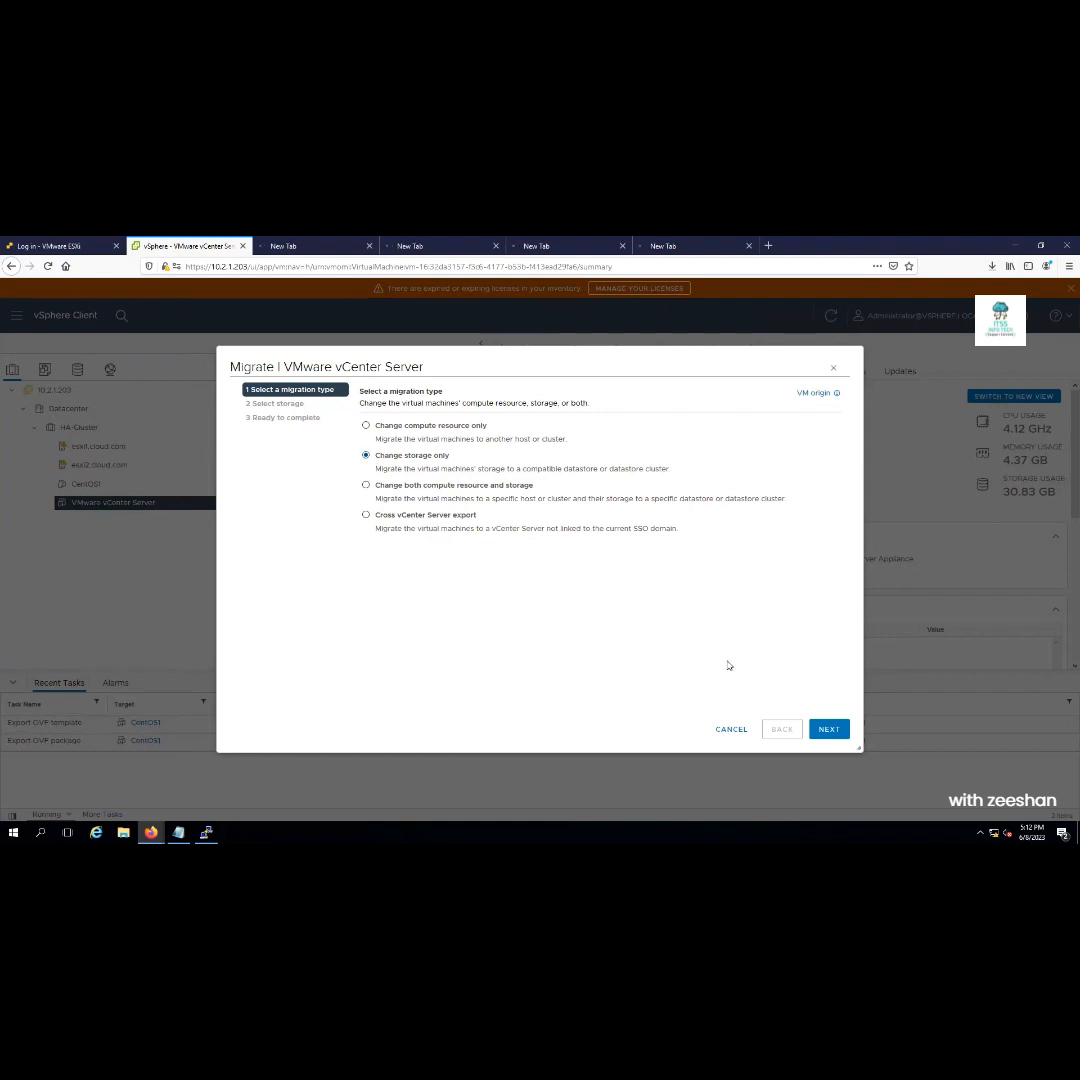
click(827, 730)
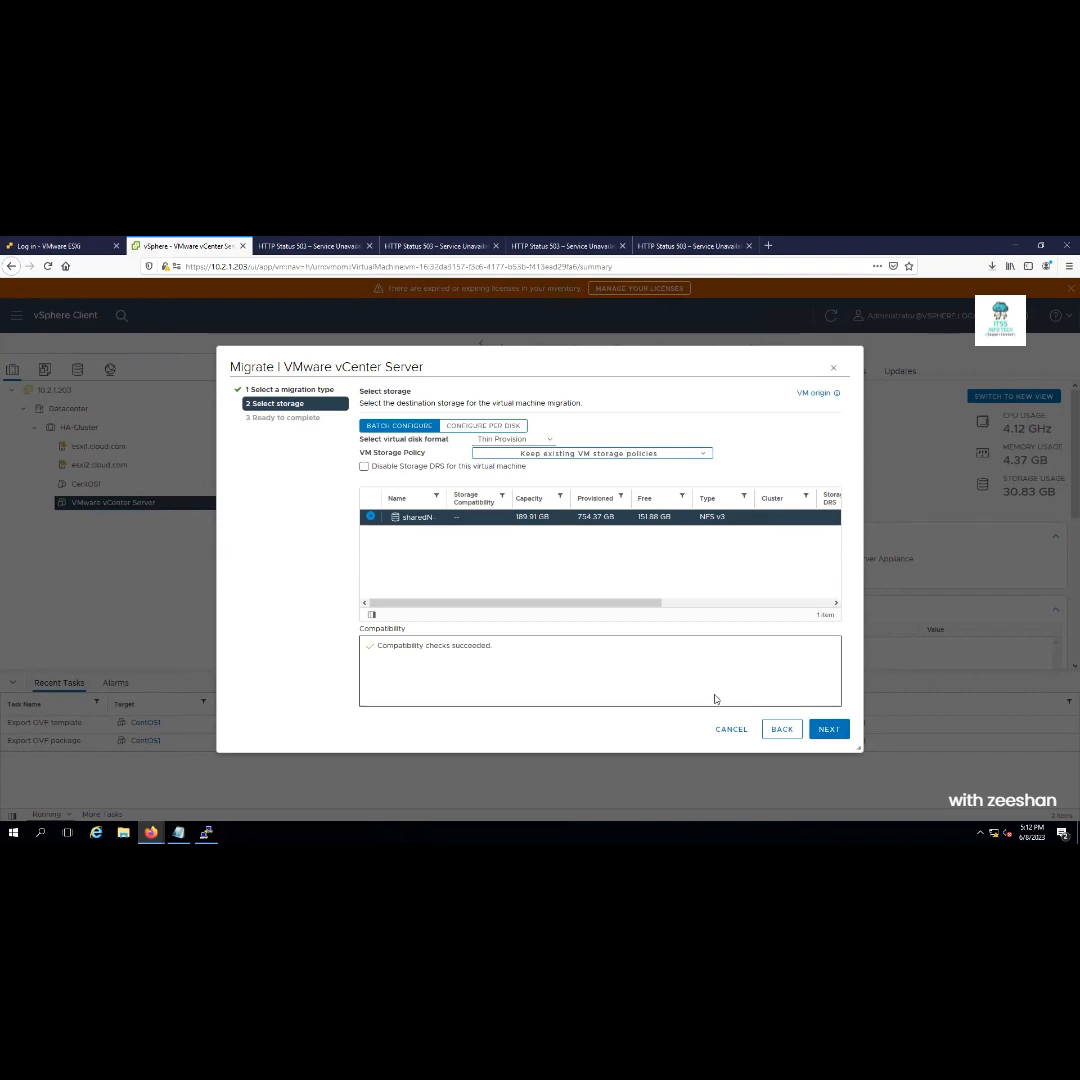
click(729, 733)
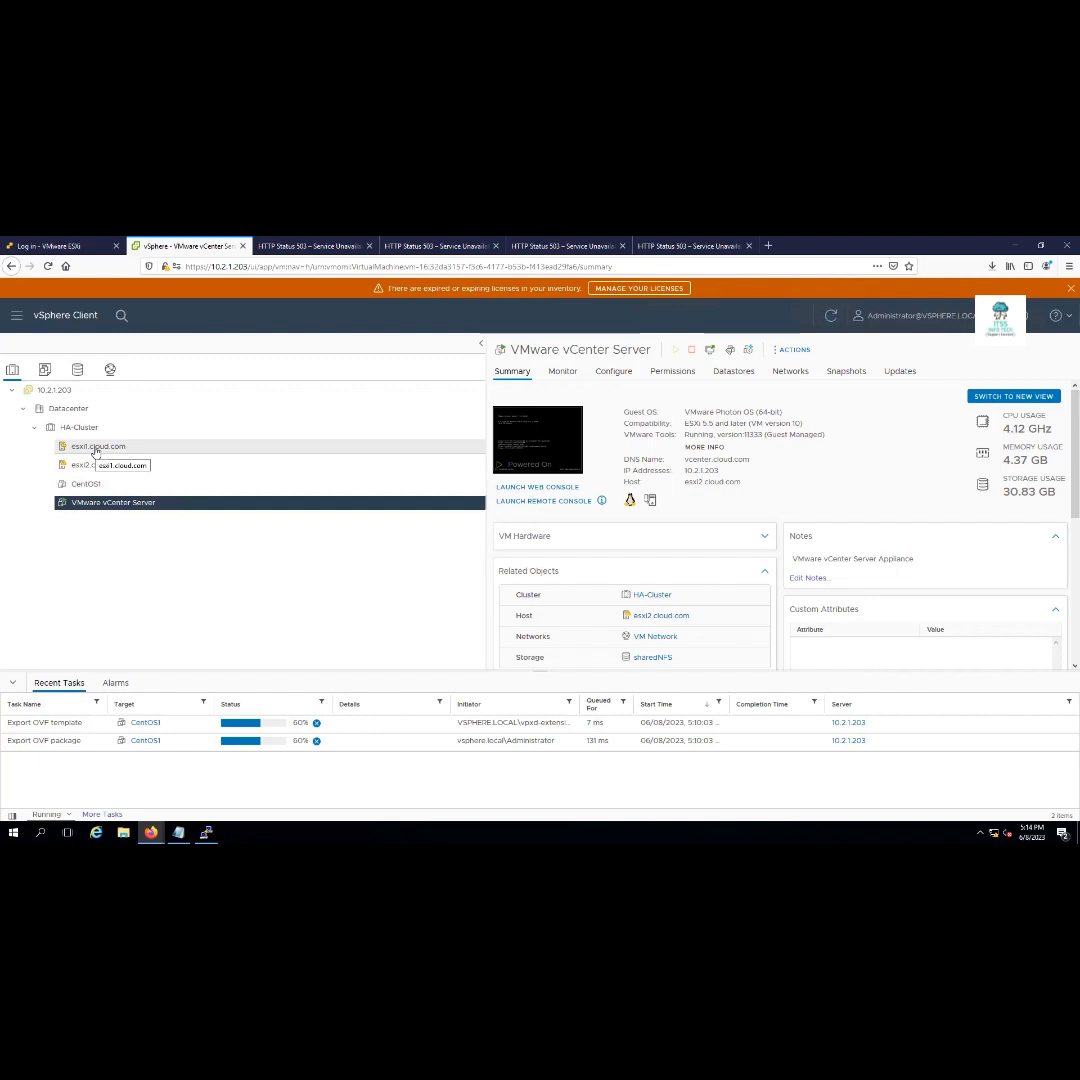
Switch to the networking inventory and bring up the VM Network actions menu
click(110, 370)
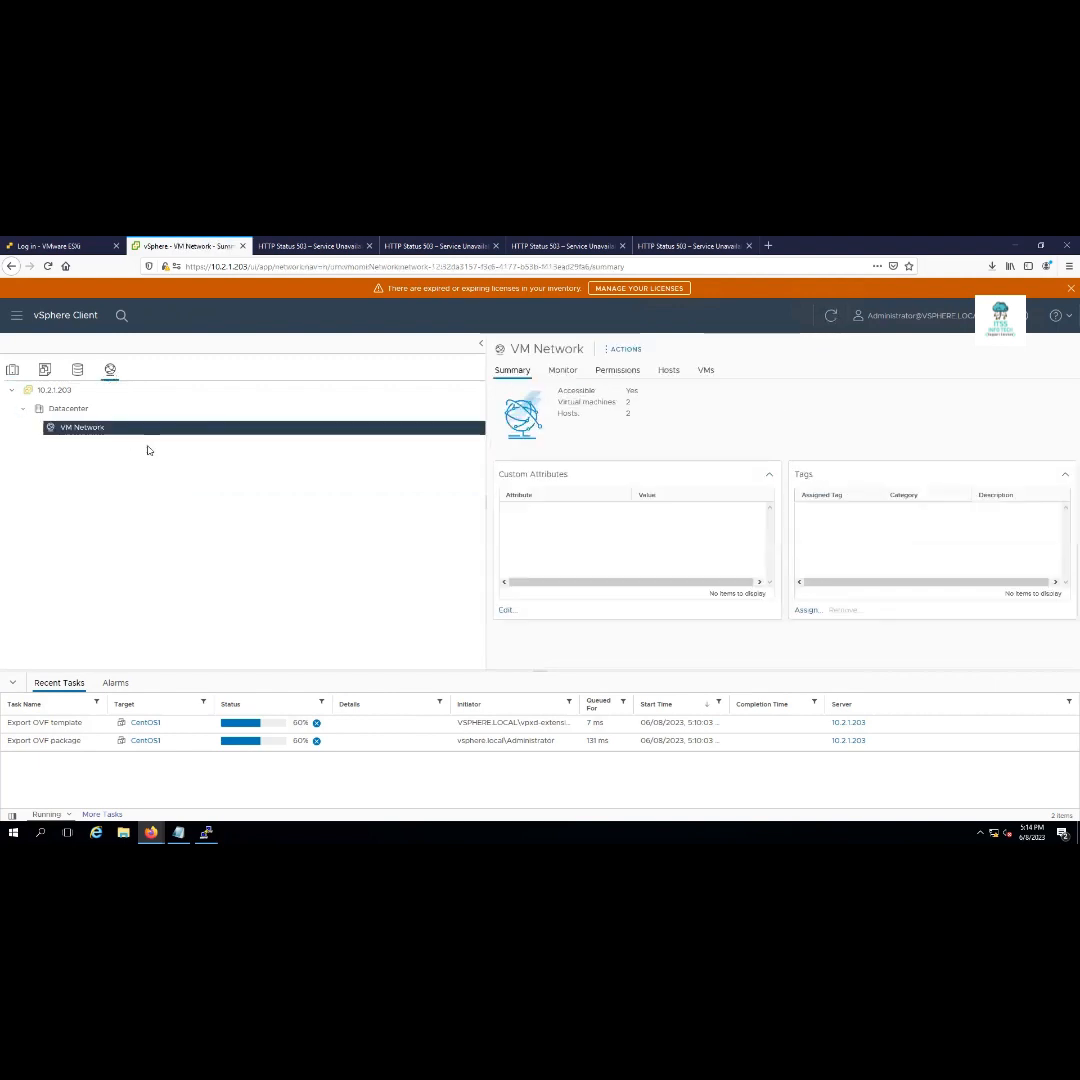
click(75, 413)
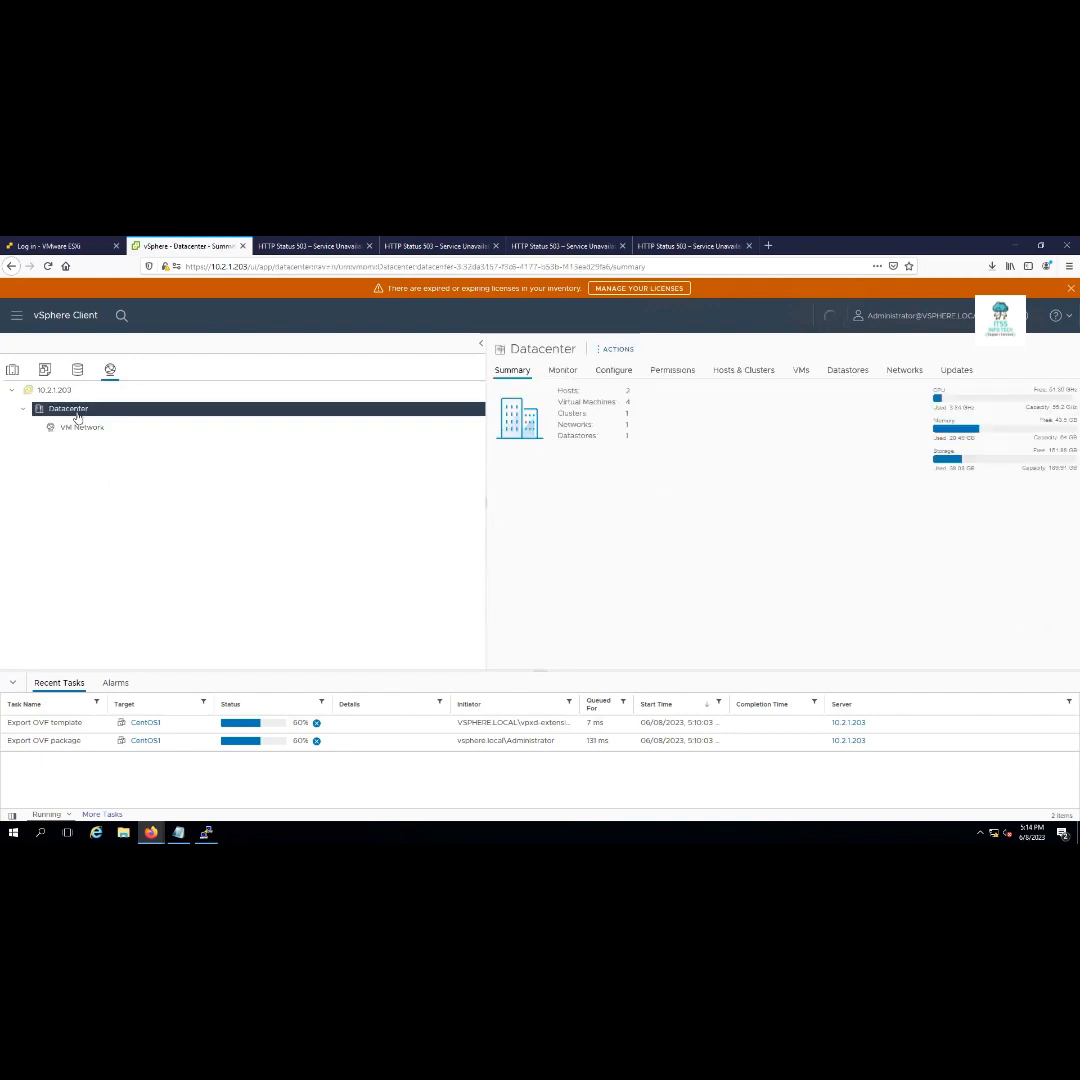
click(74, 430)
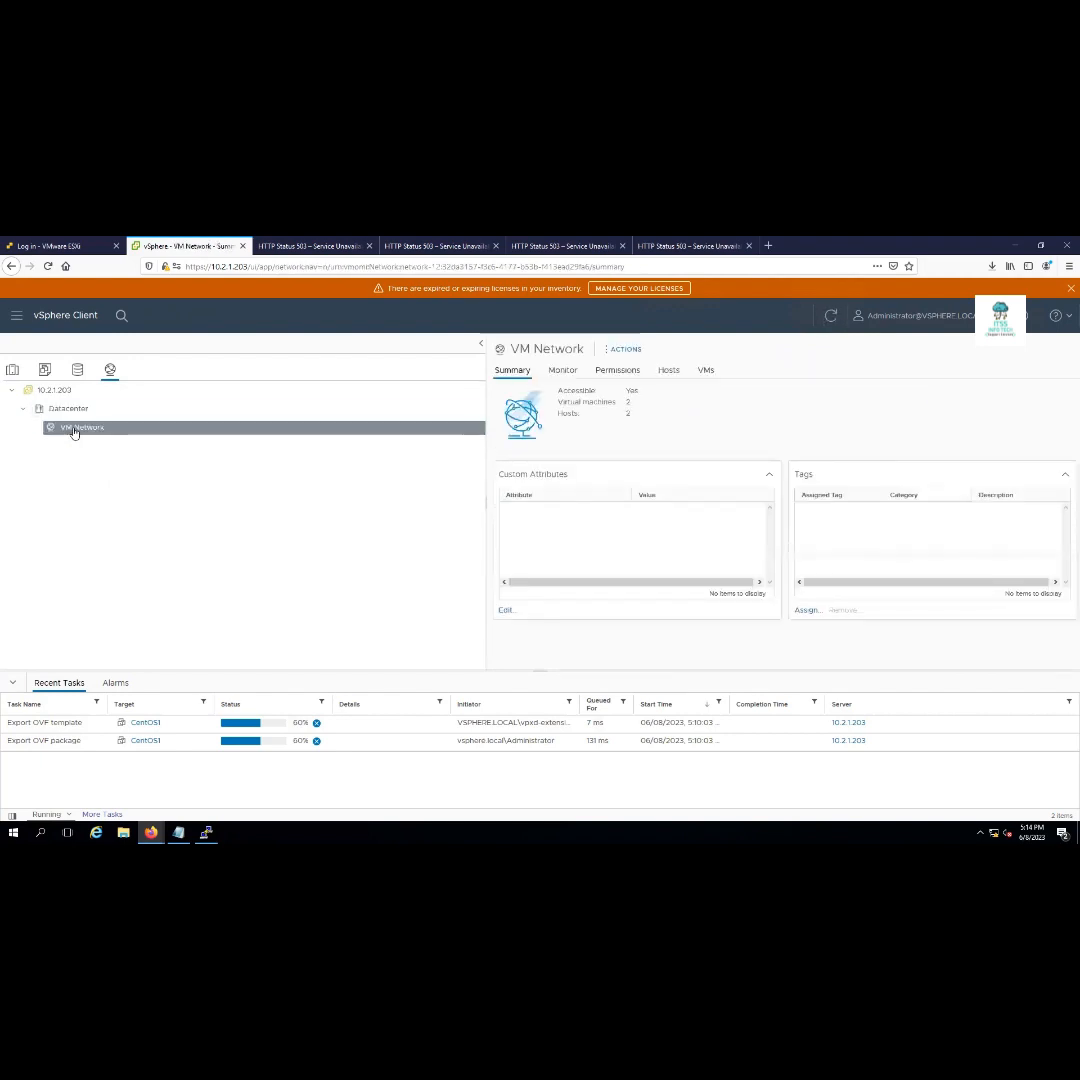
right_click(73, 432)
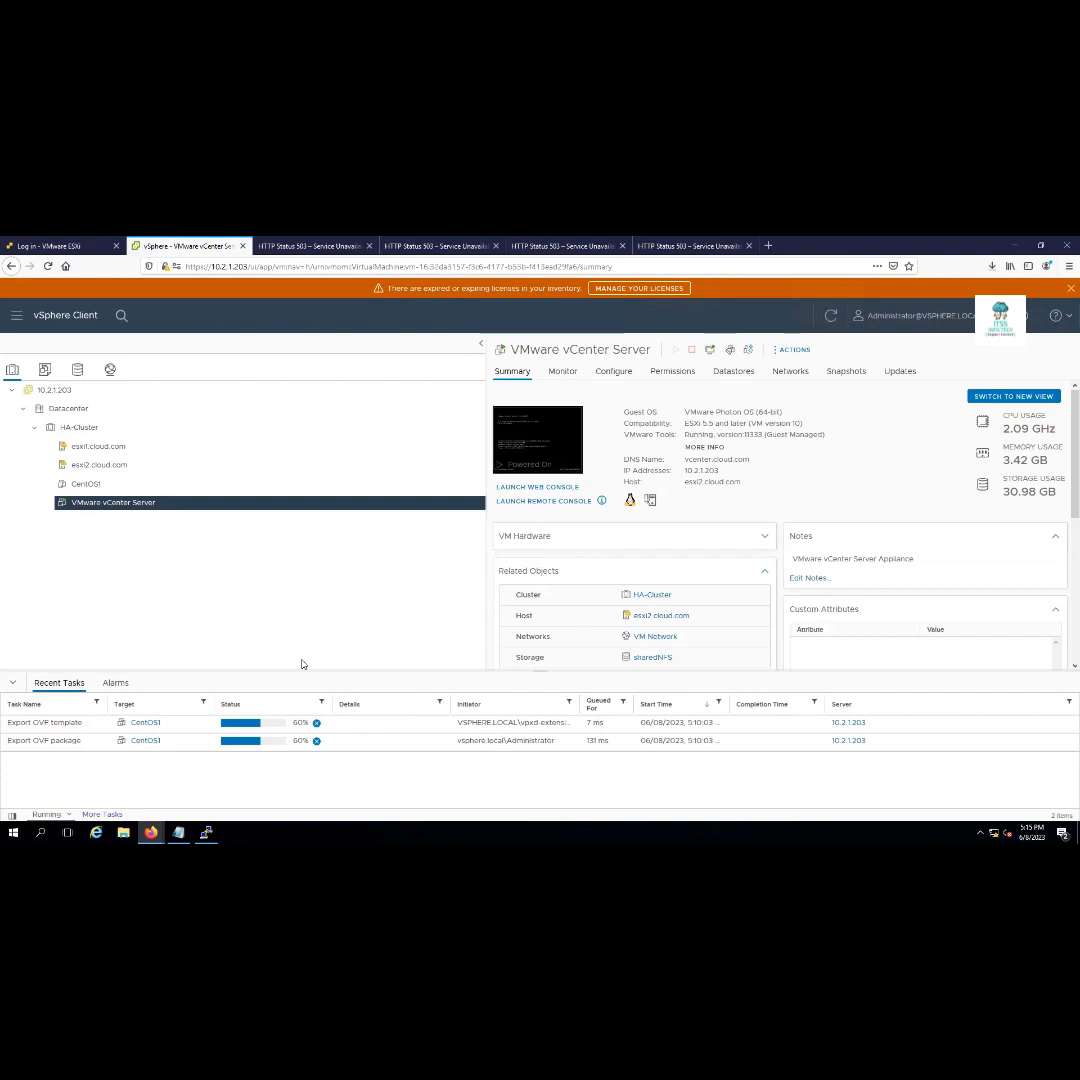
Check the CentOS1 download tabs and Firefox's download progress, then bring PuTTY forward
click(296, 248)
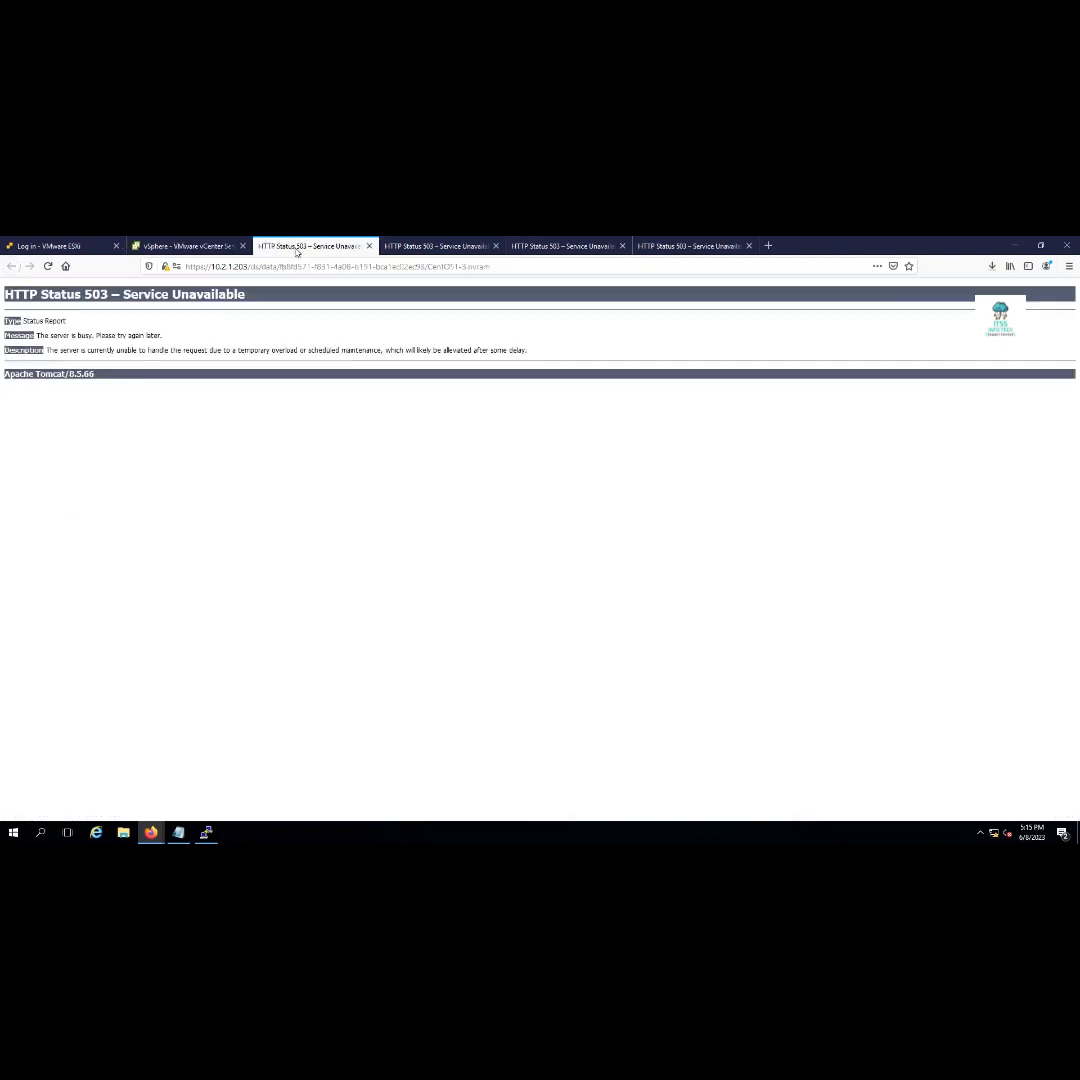
click(430, 248)
click(545, 248)
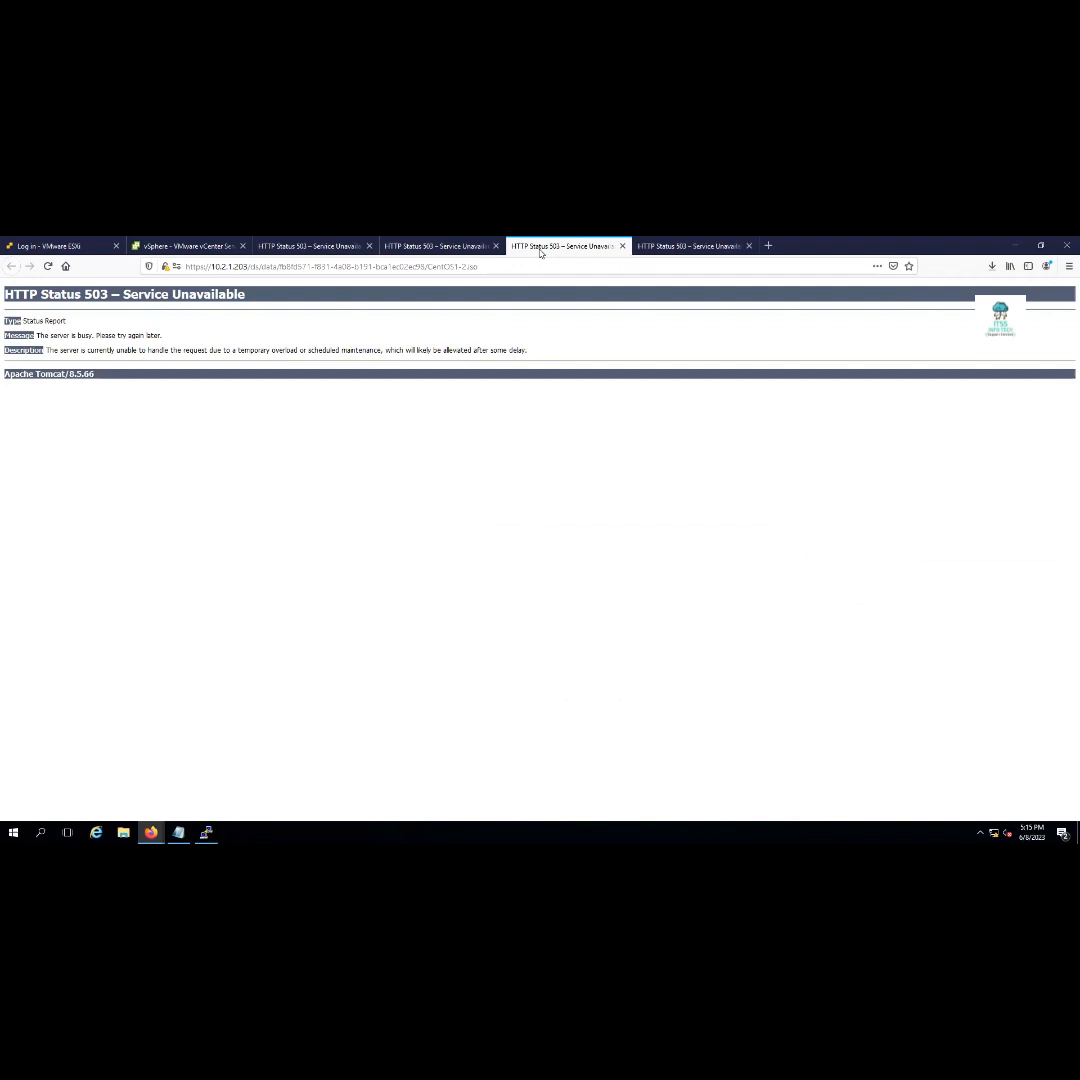
click(690, 250)
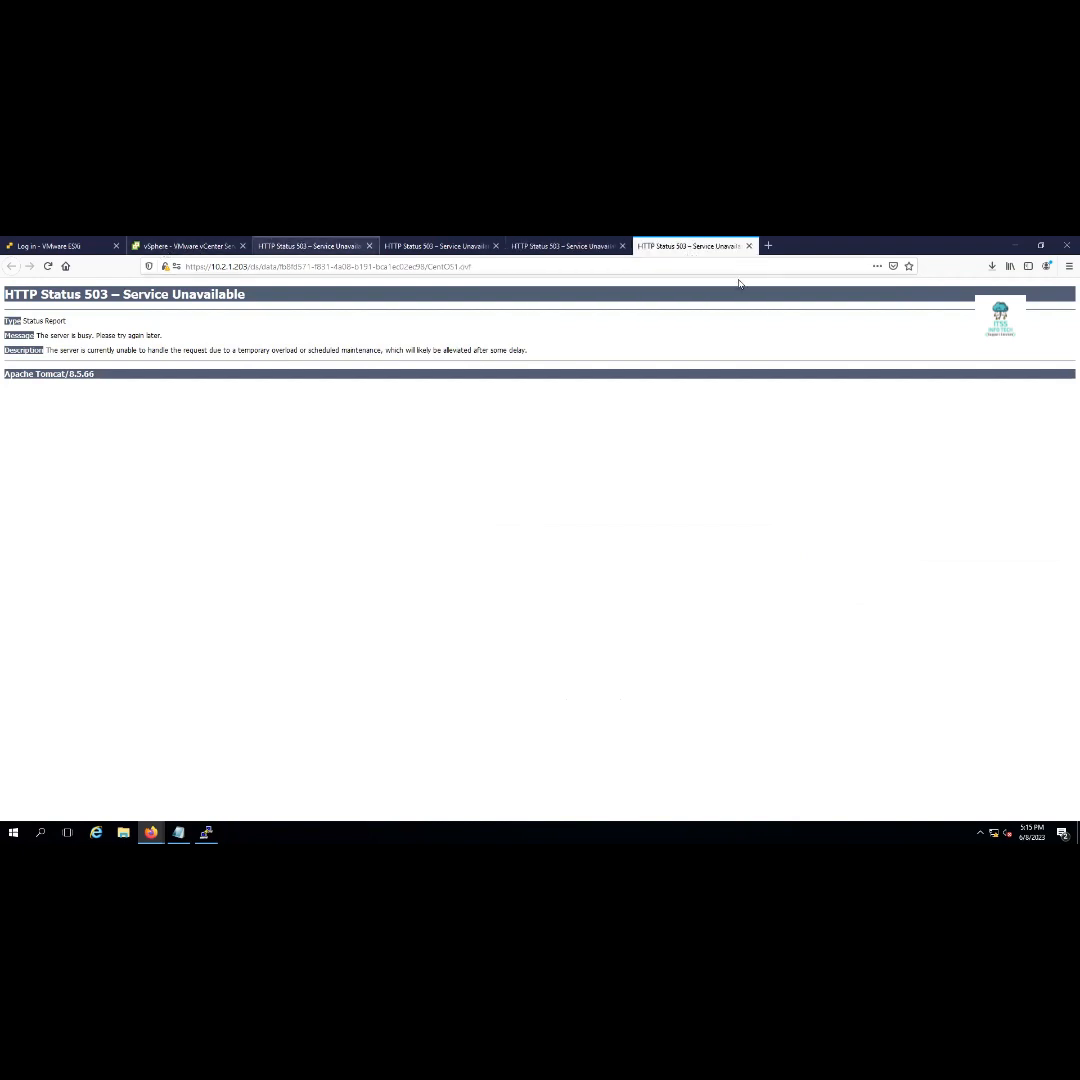
click(991, 267)
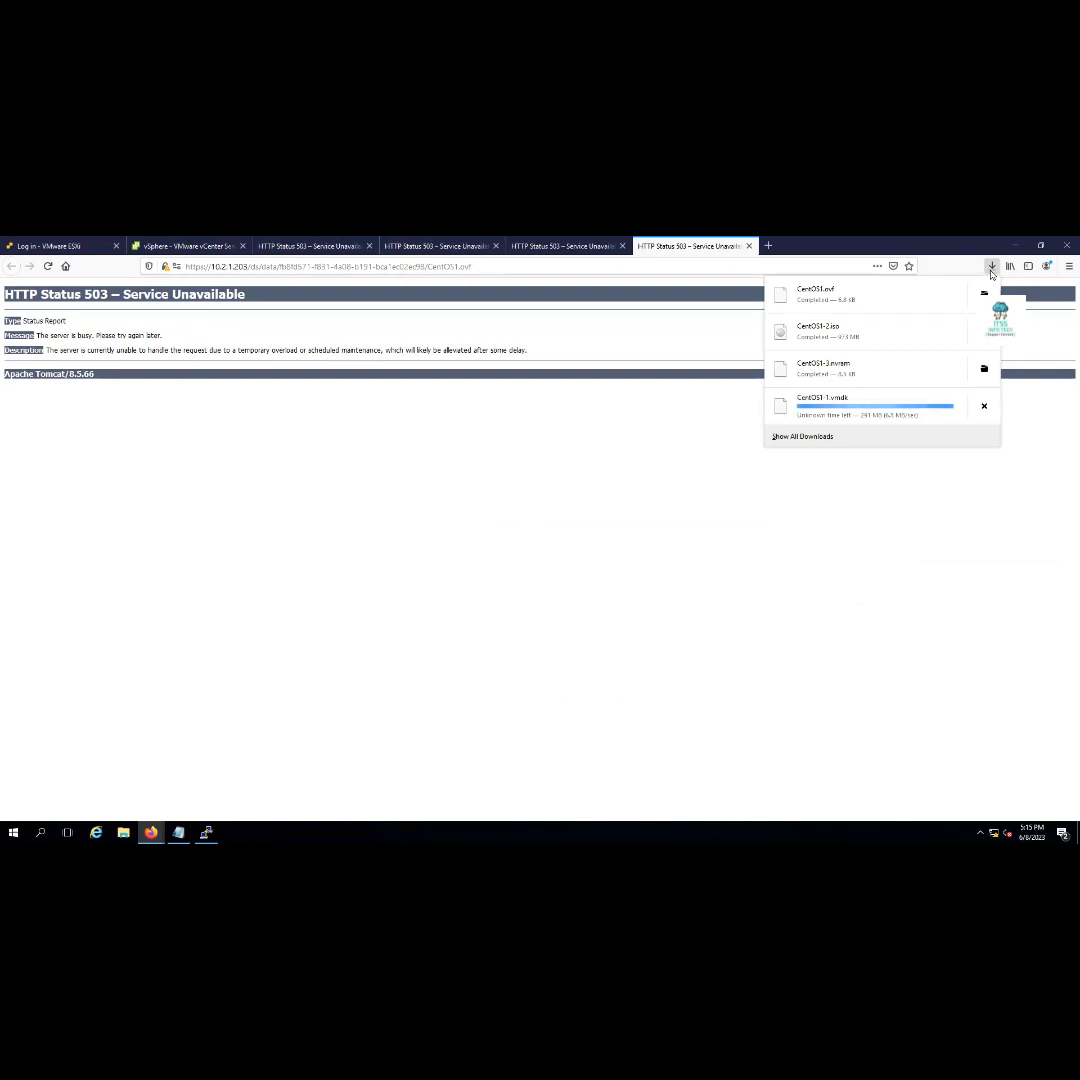
click(175, 248)
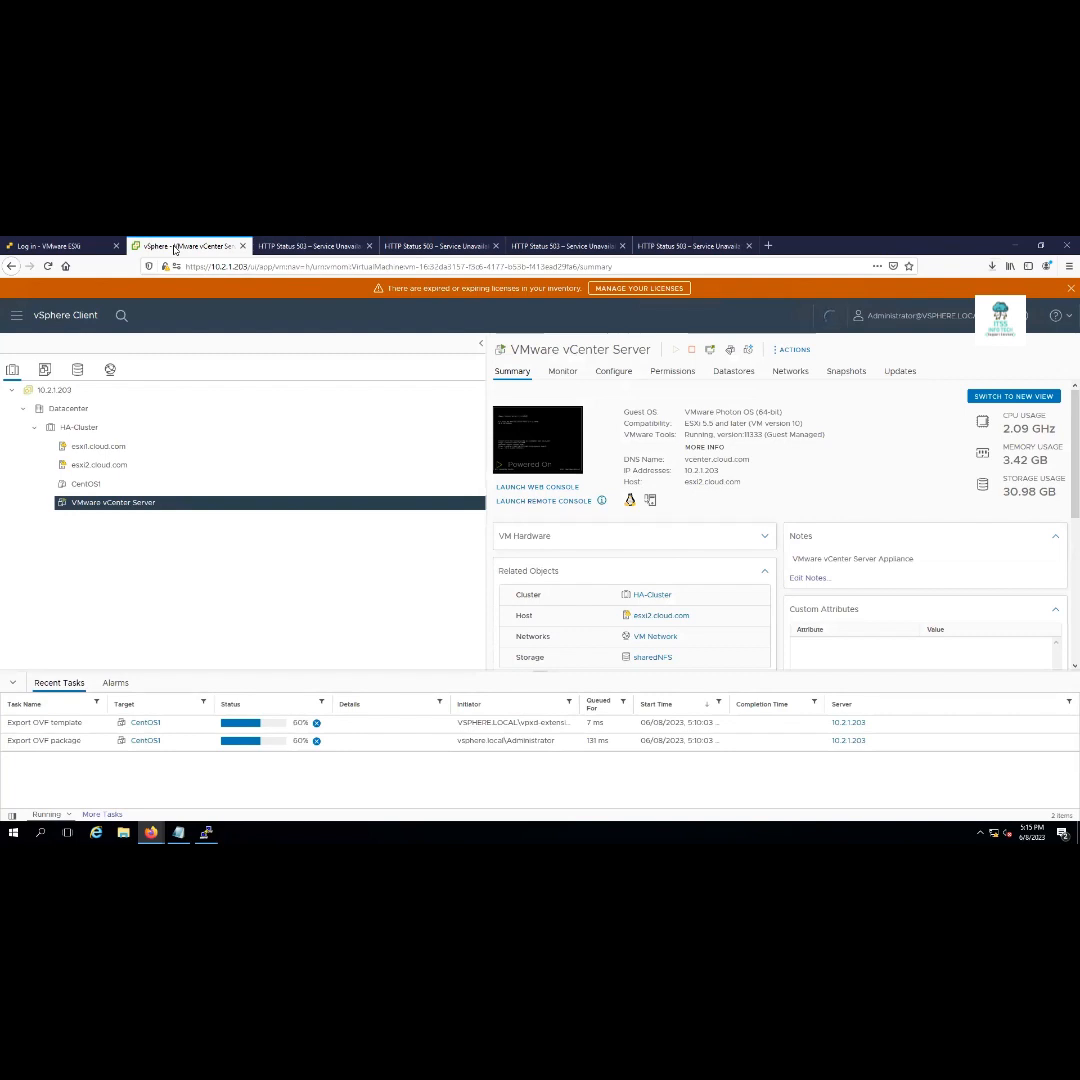
click(206, 832)
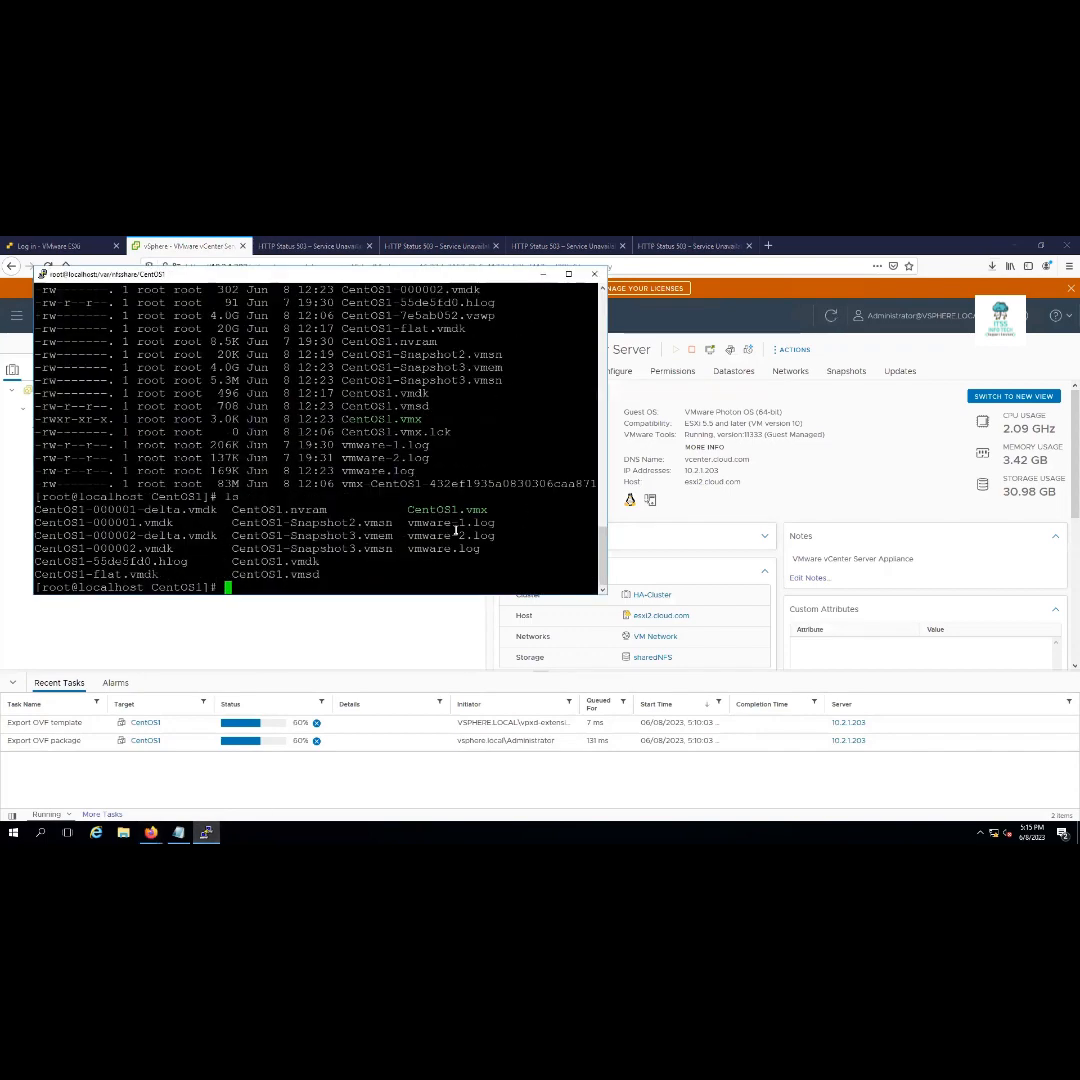
Create an ISO folder in nfsshare (mkdir ISO), then show the sharedNFS datastore's Files
text(cd ..)
key(Return)
text(ls)
key(Return)
key(Return)
key(Return)
key(Return)
key(Return)
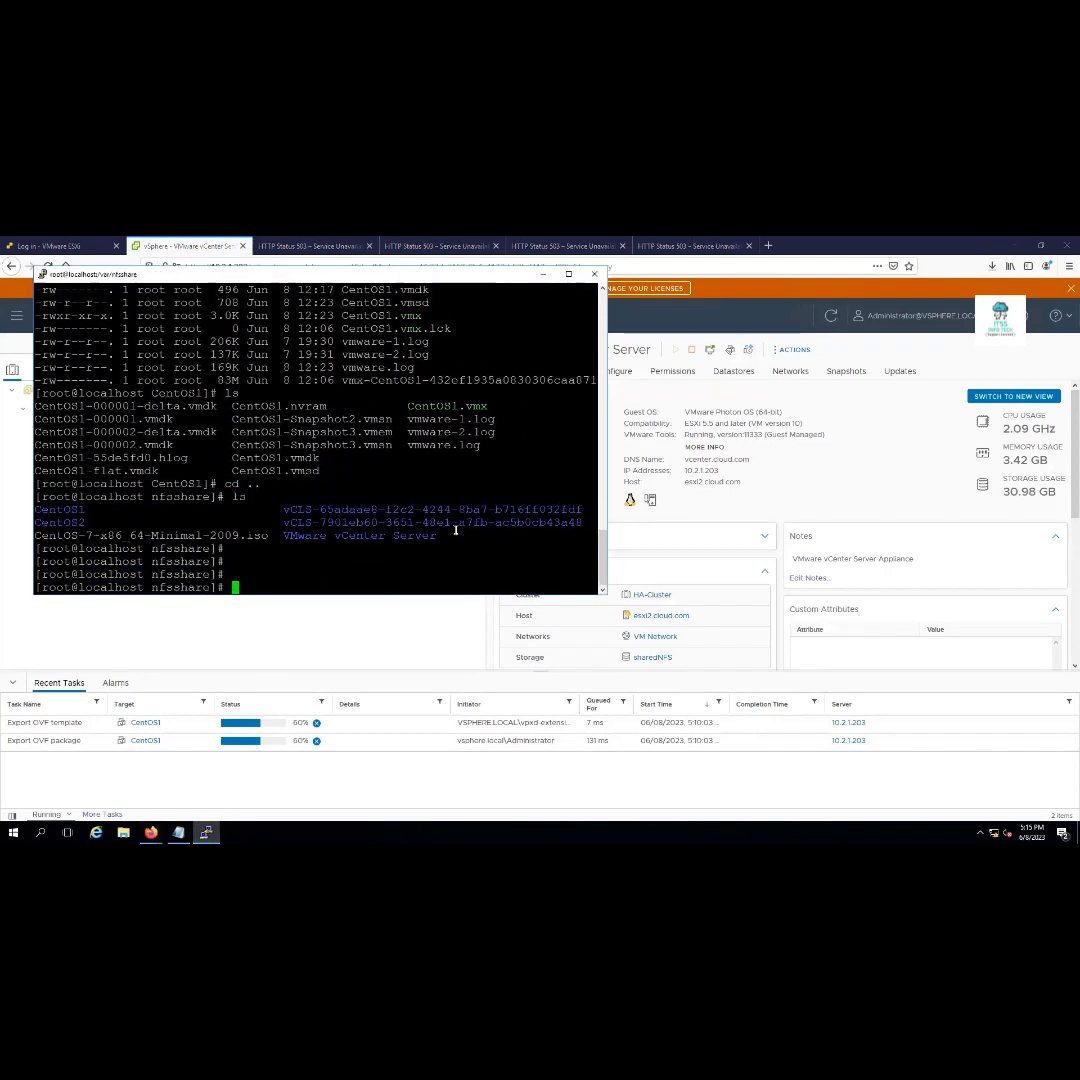
text(mkdir )
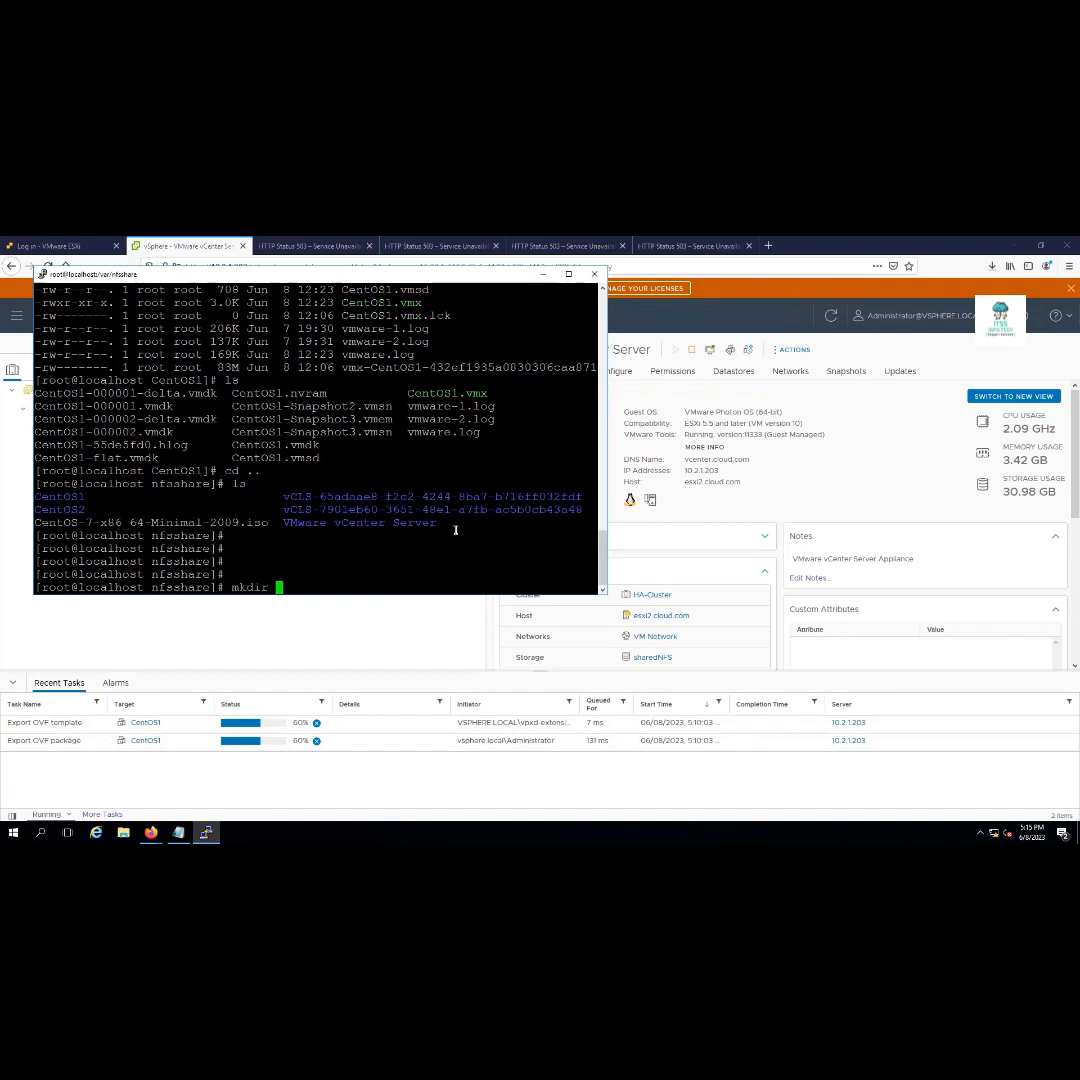
text(ISO)
key(Return)
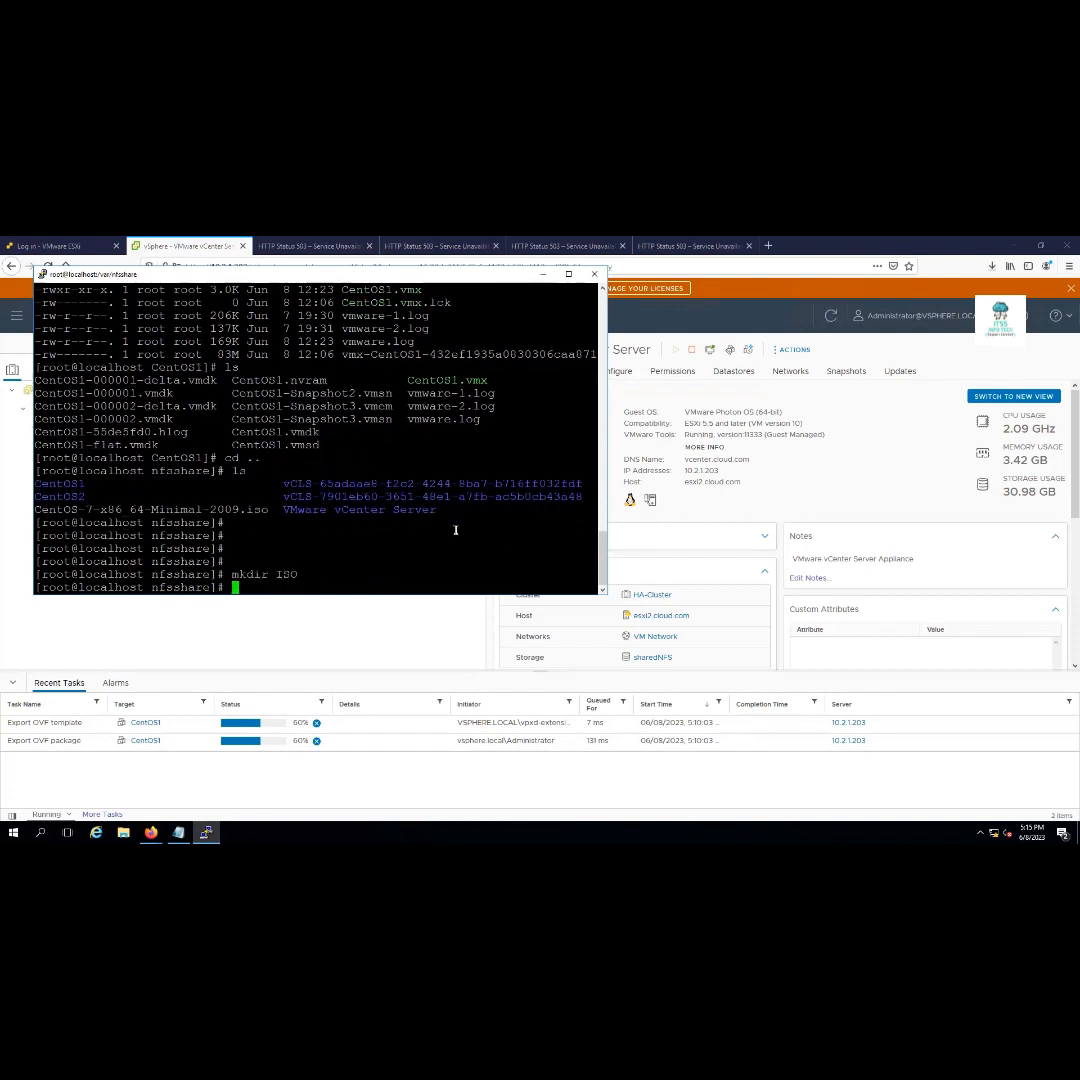
click(410, 639)
click(78, 371)
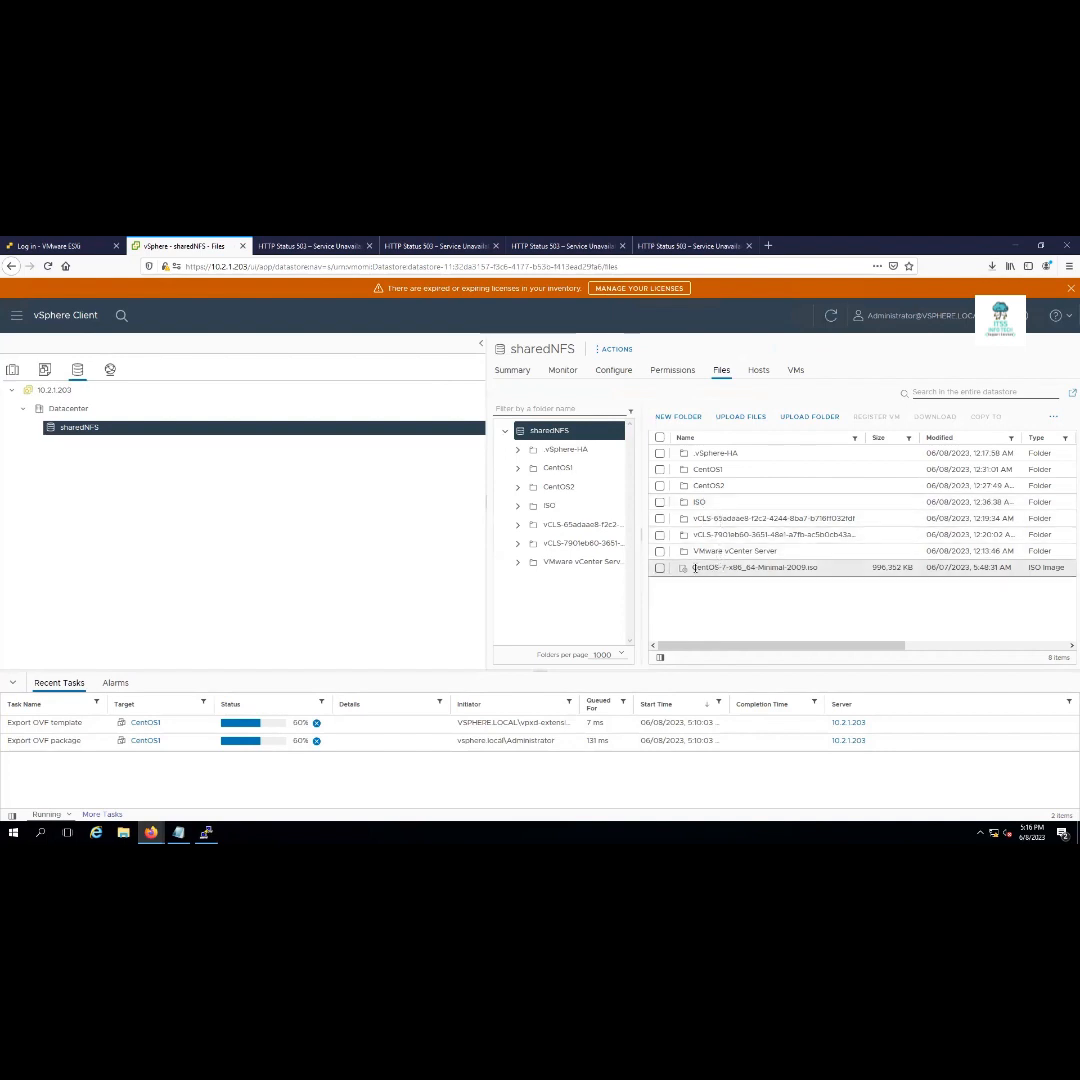
Move CentOS-7-x86_64-Minimal-2009.iso into the sharedNFS ISO folder, then return to PuTTY
click(661, 568)
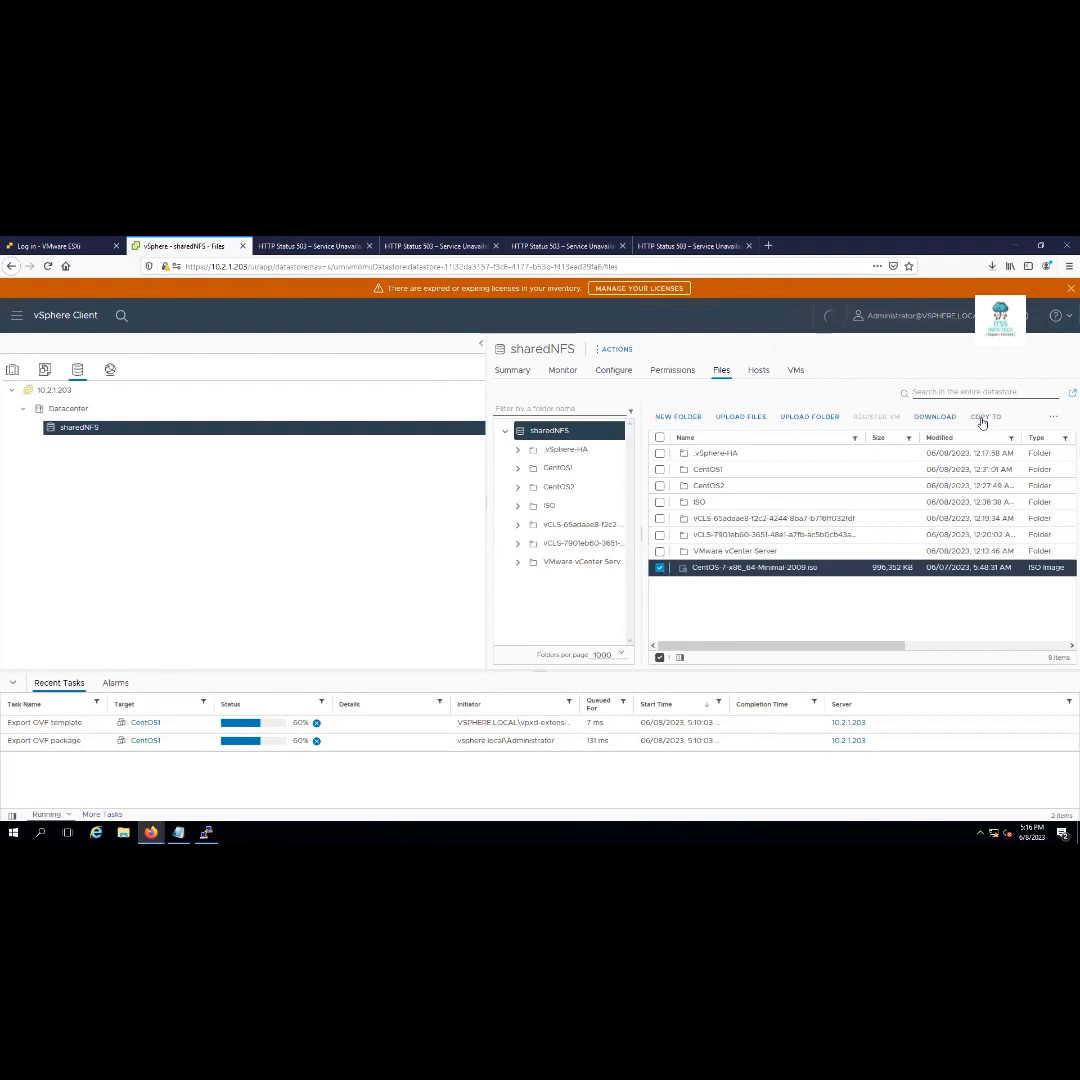
click(1054, 420)
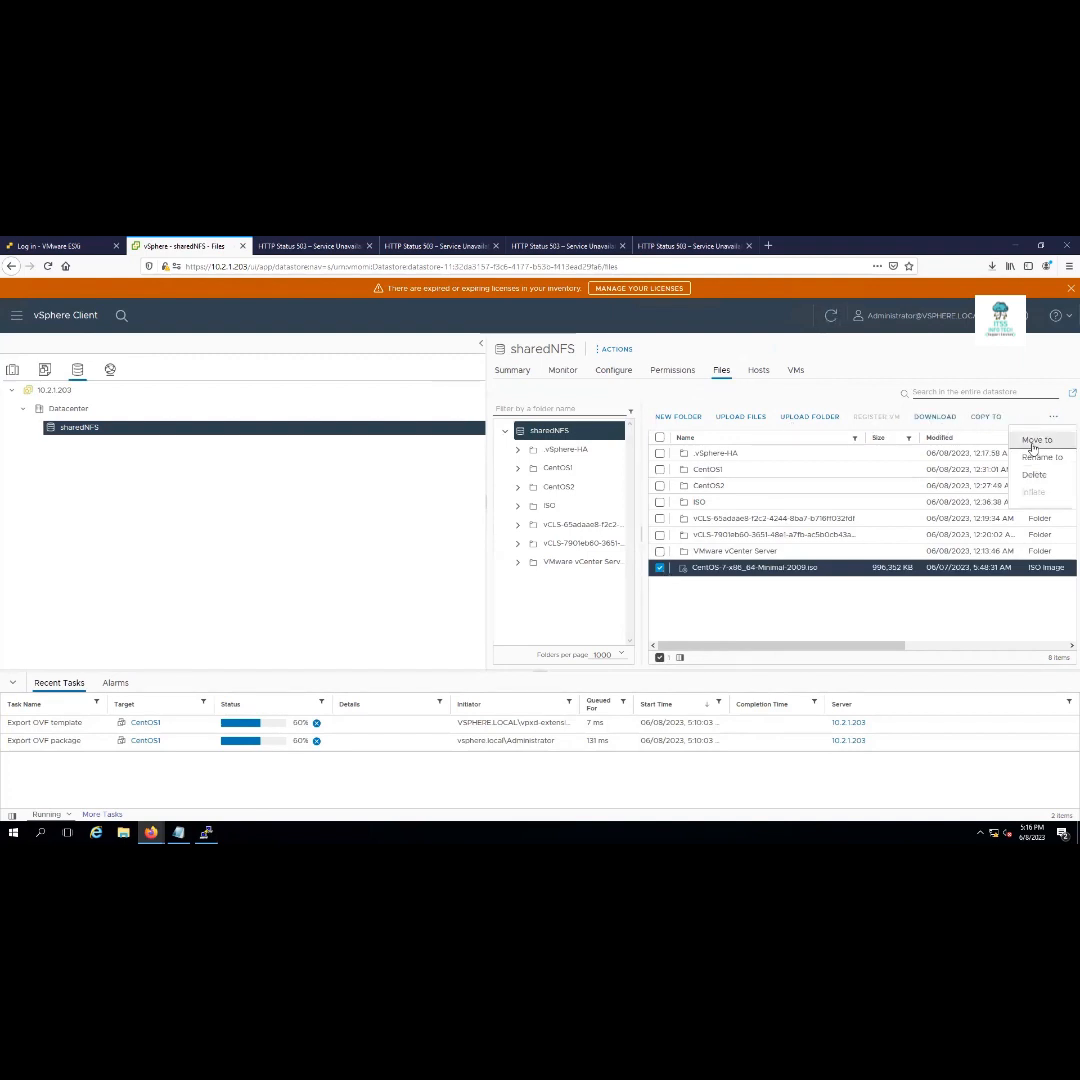
click(1033, 442)
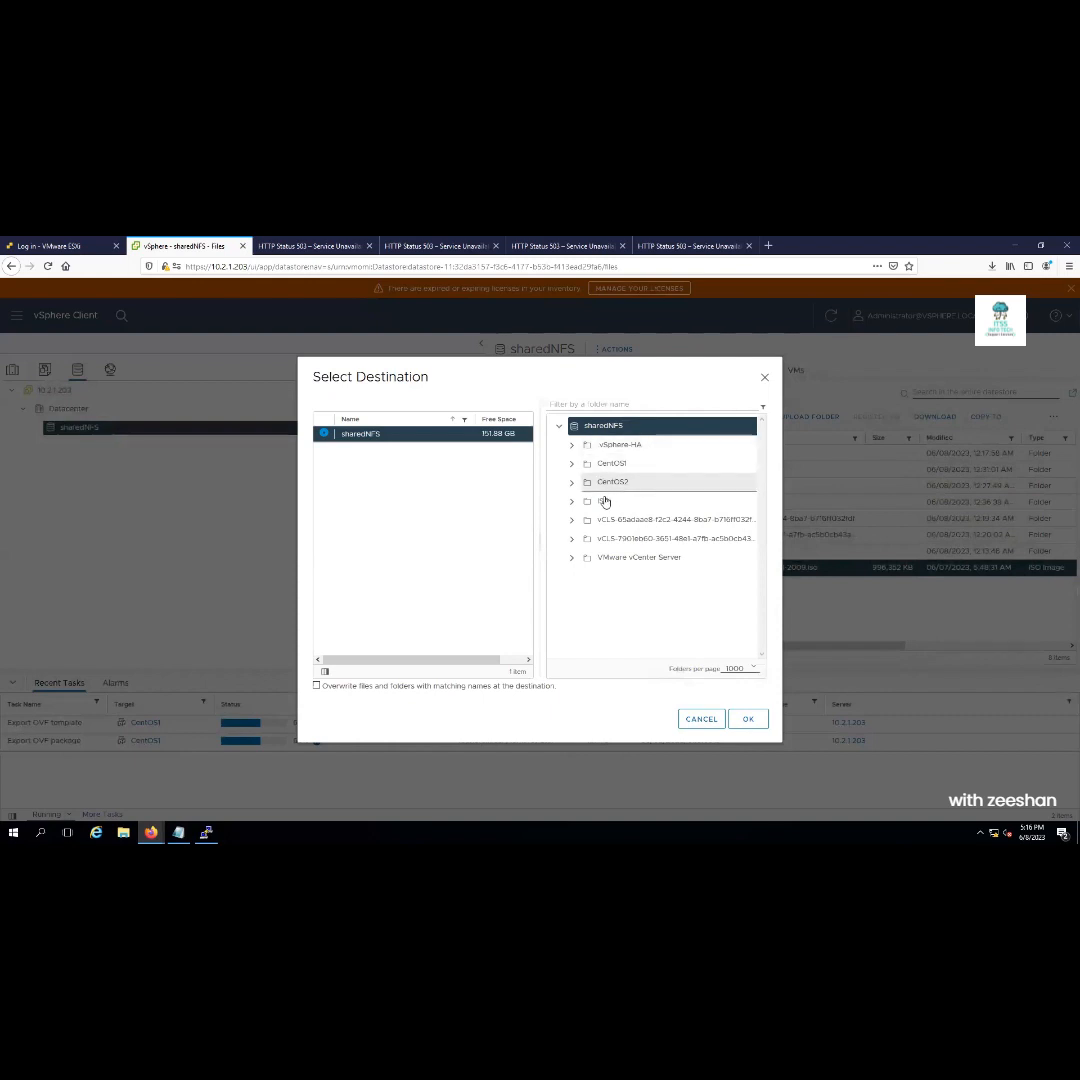
click(603, 501)
click(747, 720)
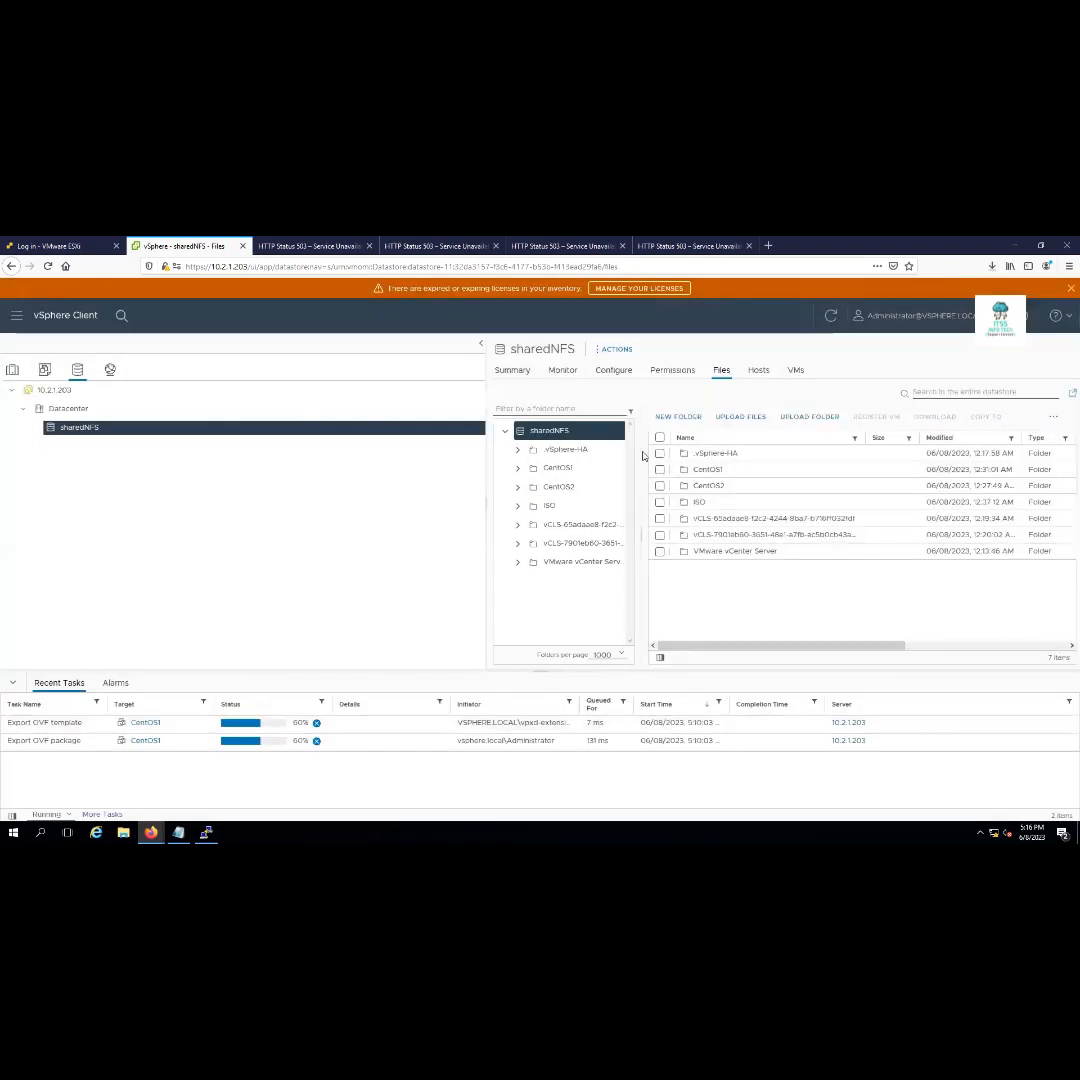
click(206, 833)
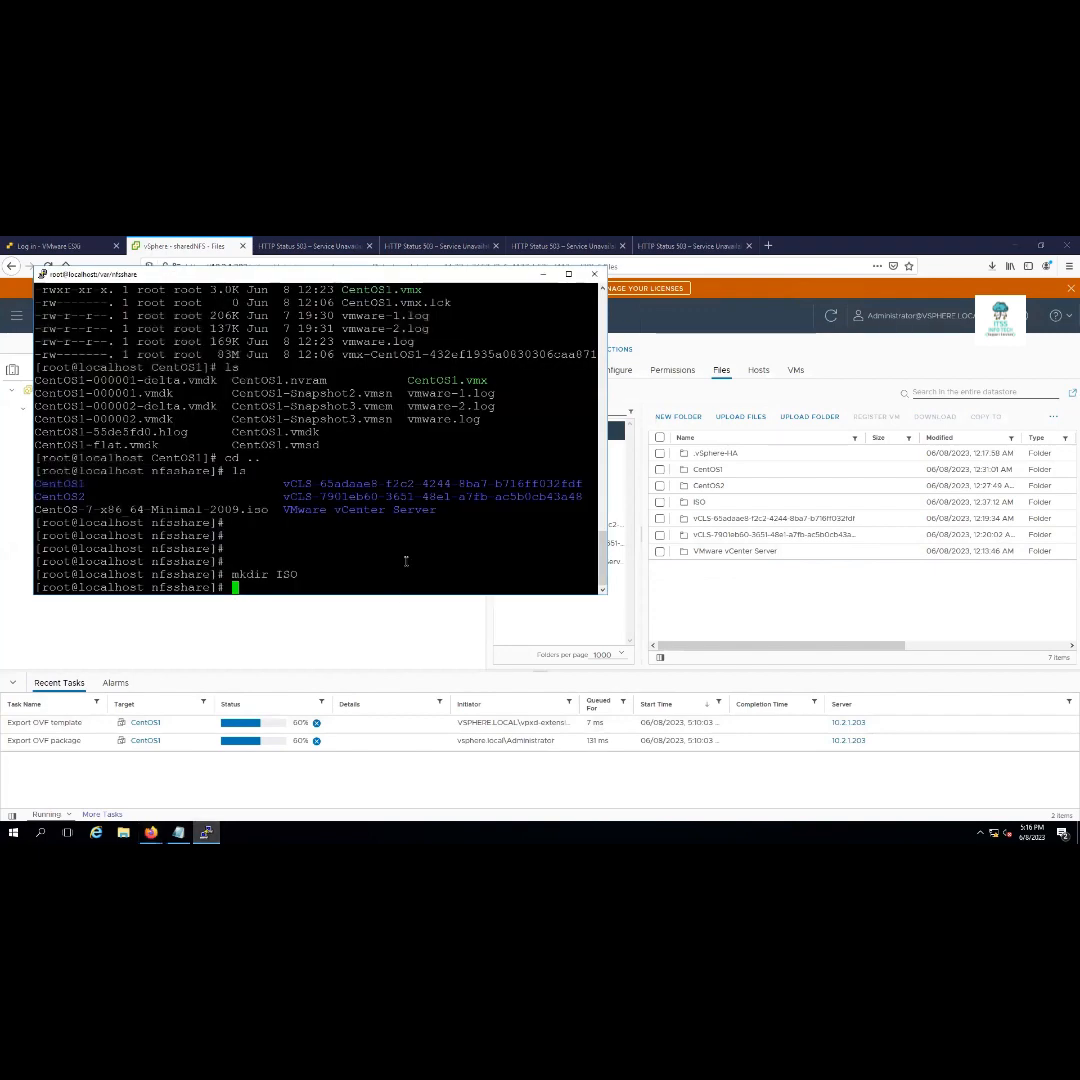
Enter the ISO folder and list it to confirm the CentOS 7 ISO is there
text(cd ISO/)
key(Return)
text(ls)
key(Return)
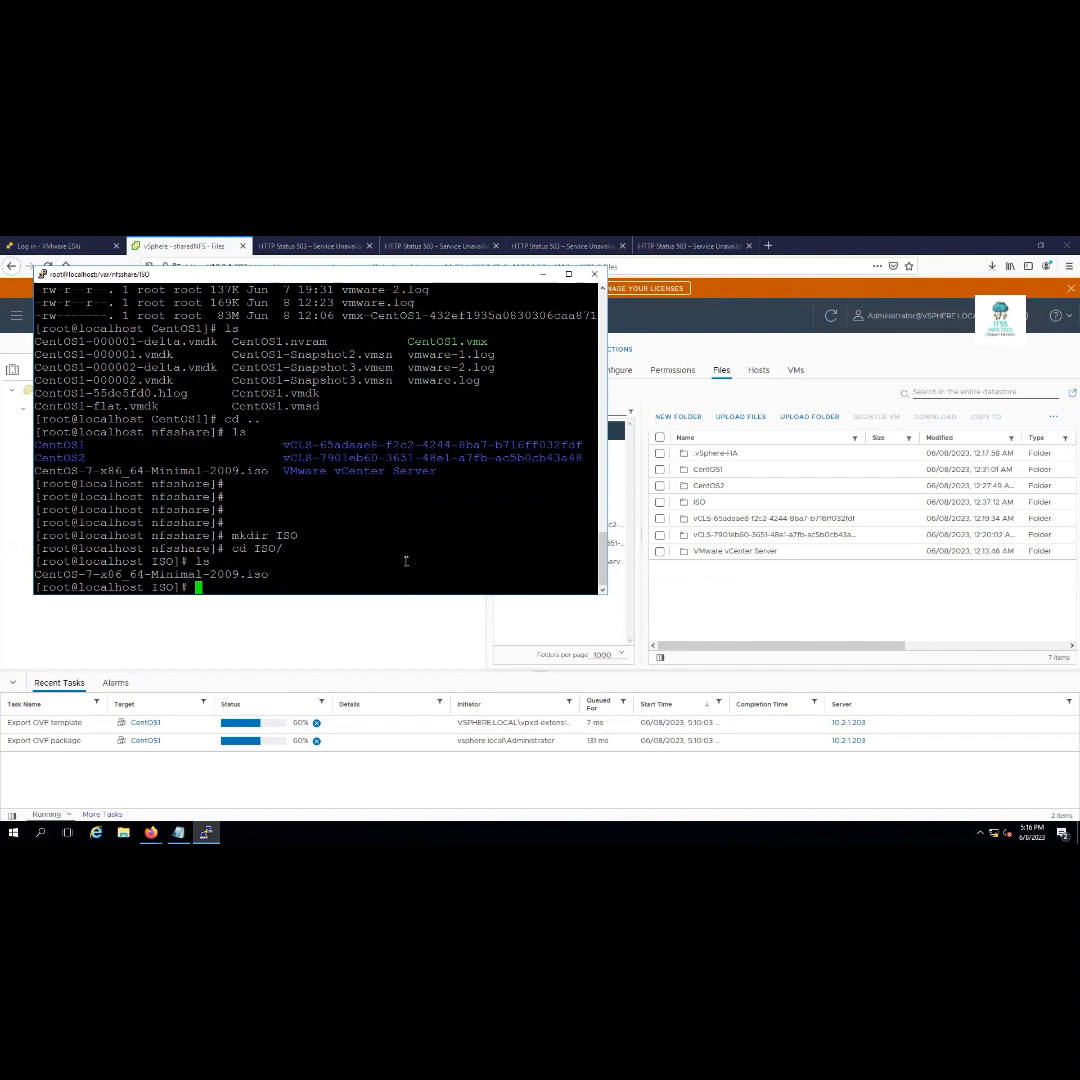
text(ls)
key(Return)
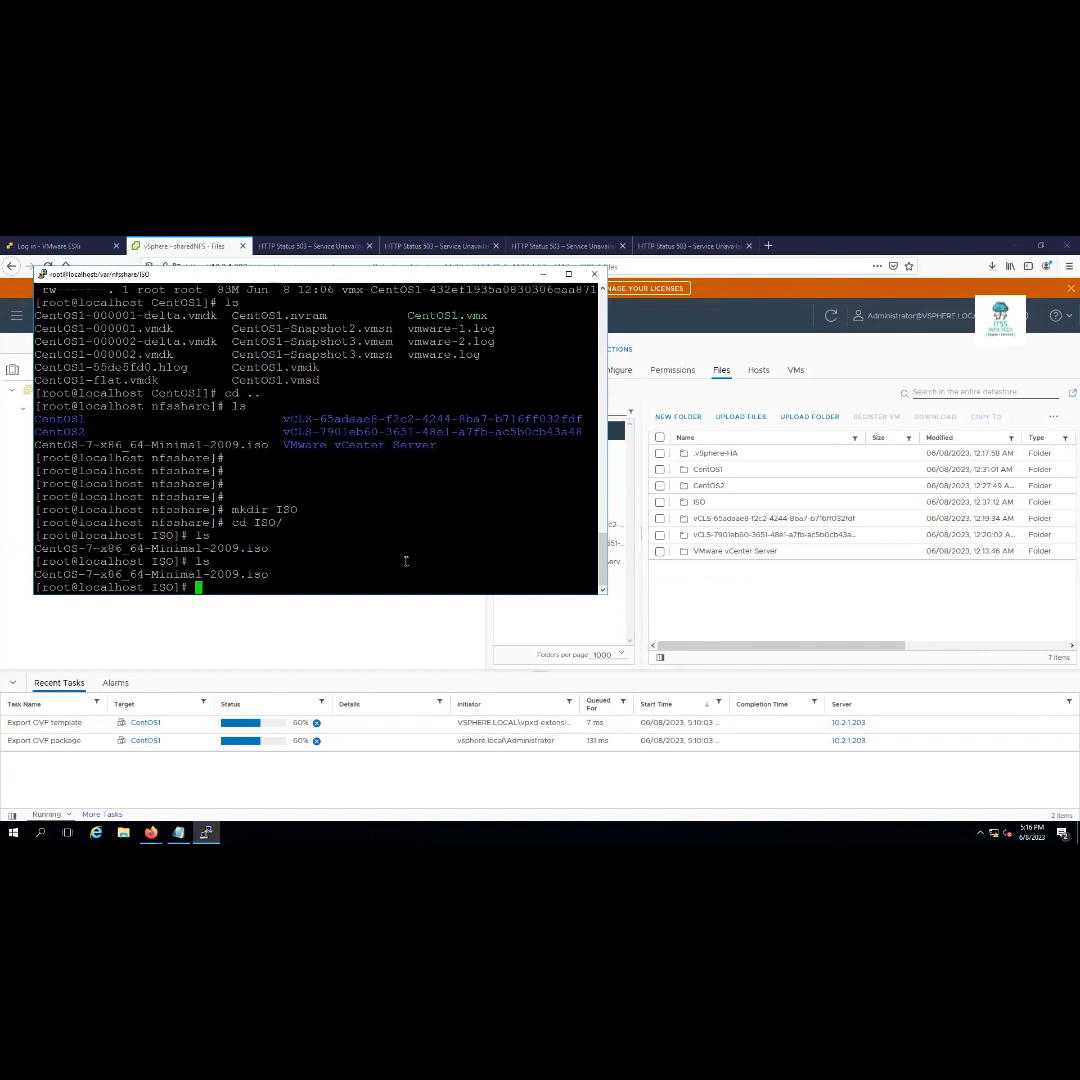
Go back up to nfsshare, list its contents, and minimise PuTTY
text(cd ..)
key(Return)
text(ls)
key(Return)
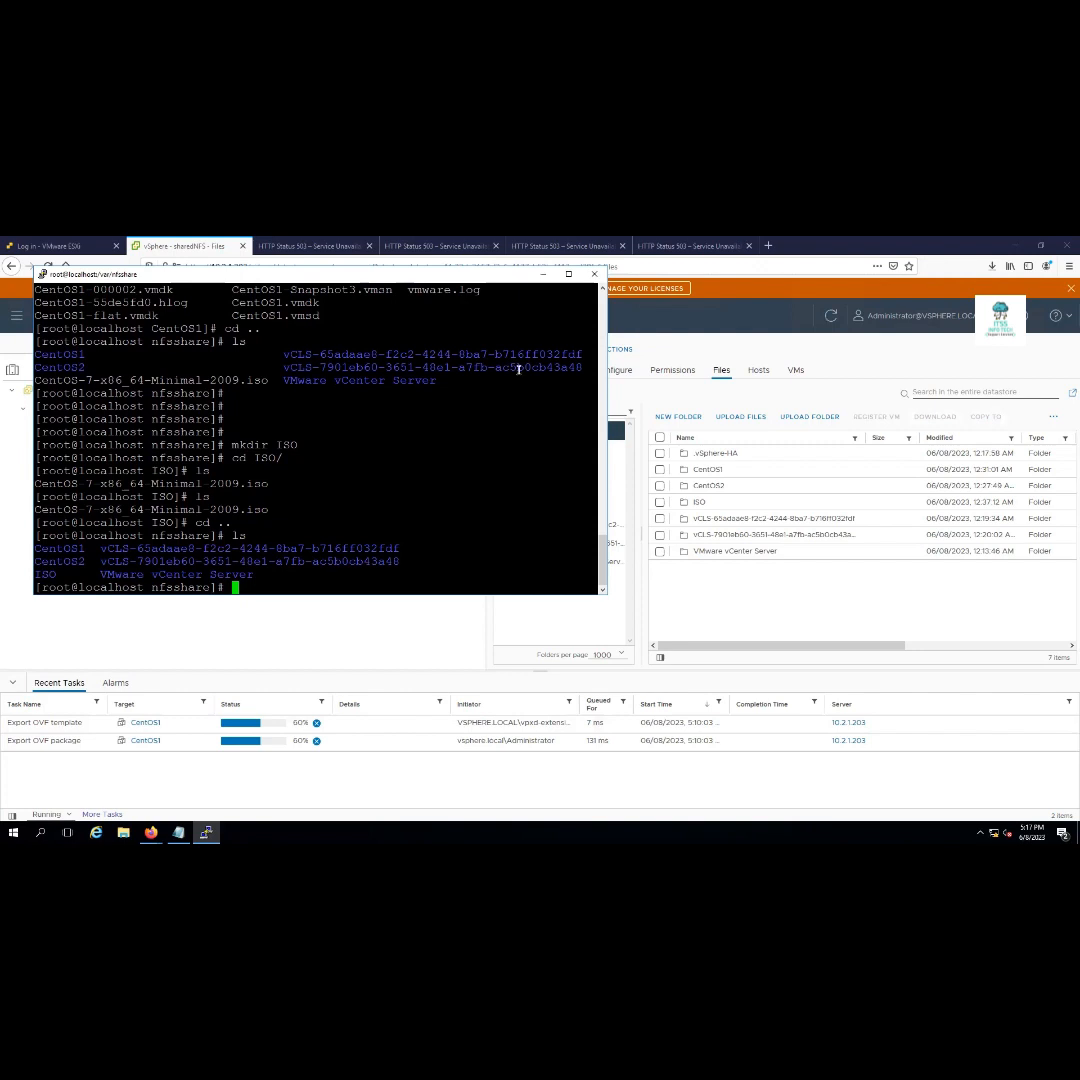
click(543, 277)
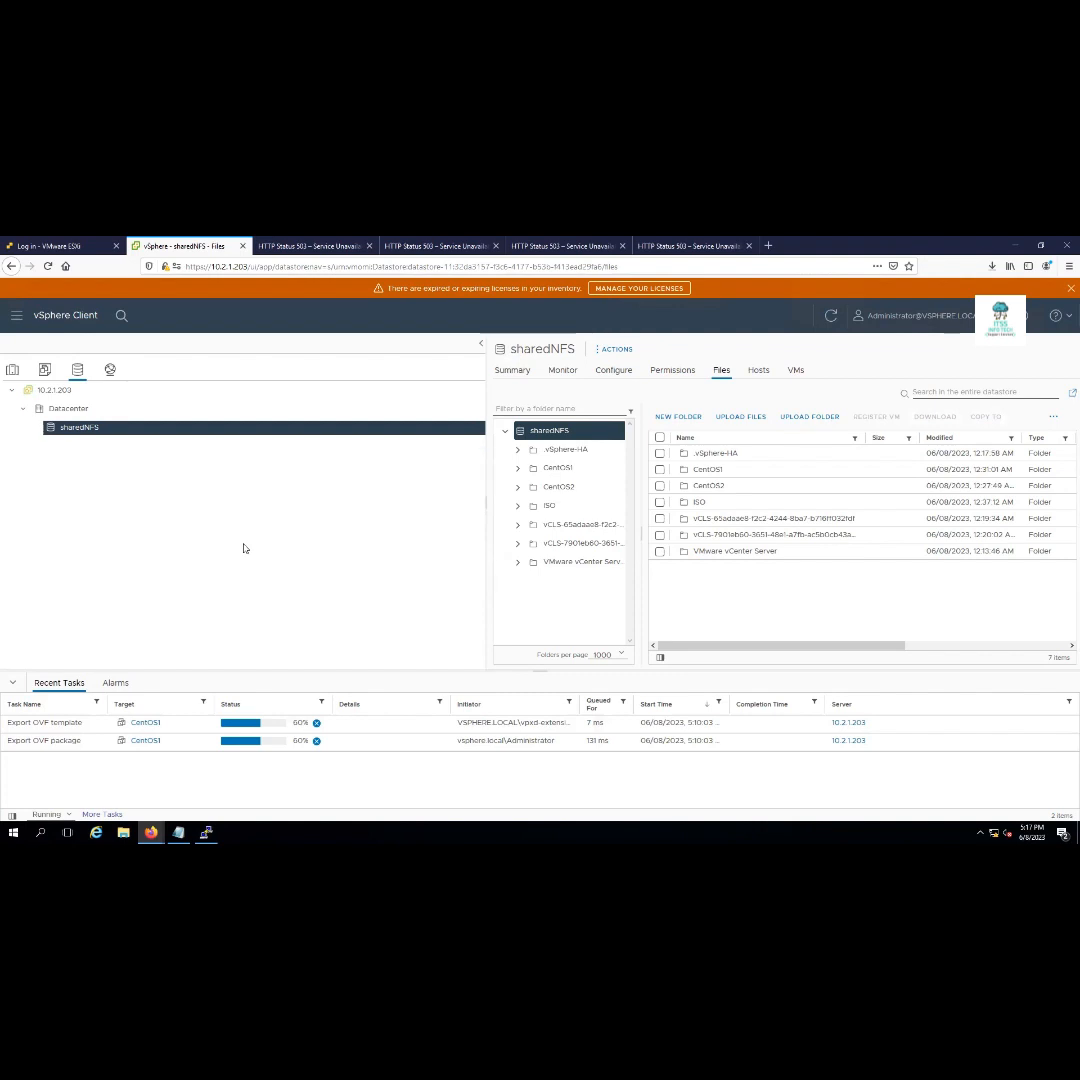
Collapse Datacenter and show HA-Cluster's summary in the Hosts and Clusters inventory
click(22, 411)
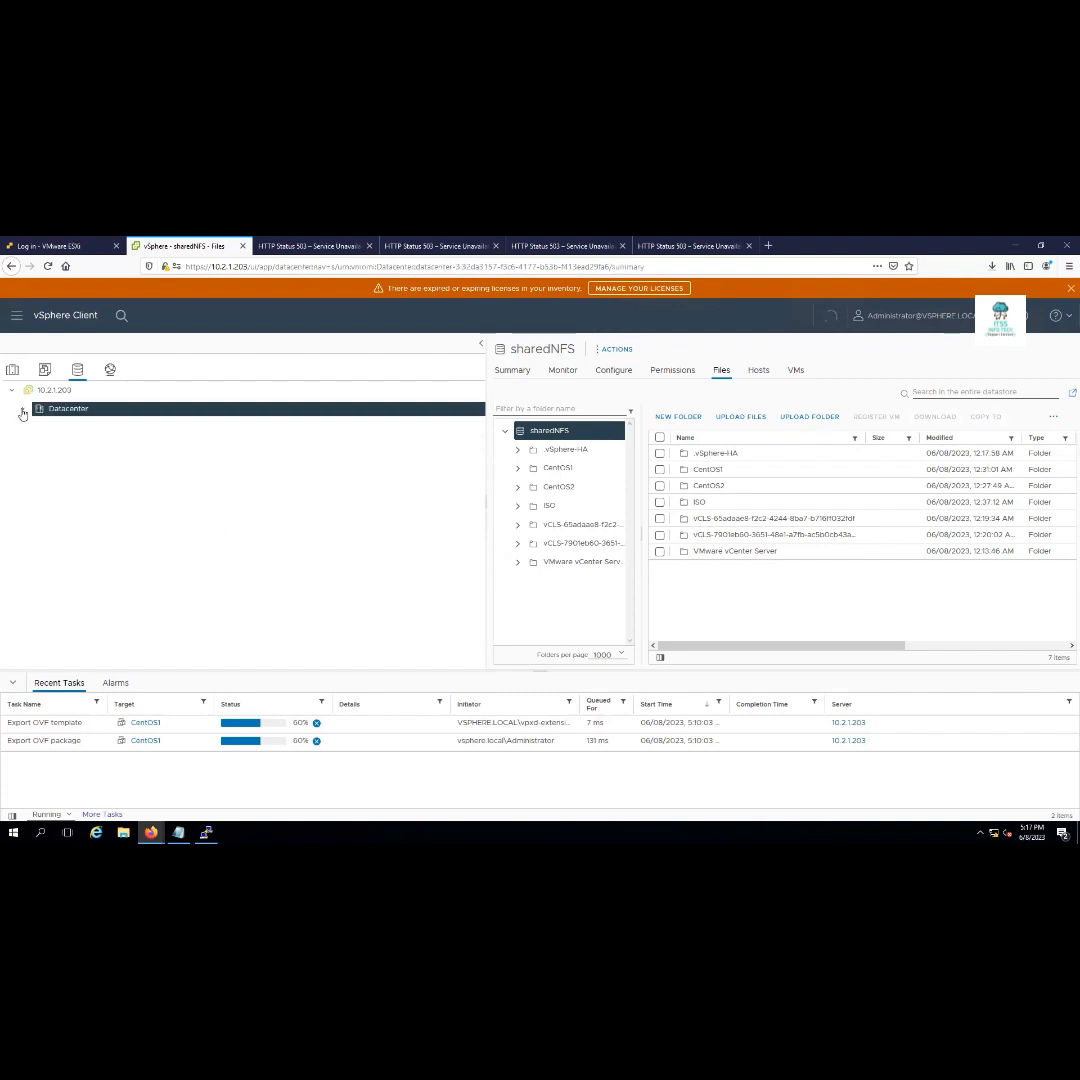
click(12, 370)
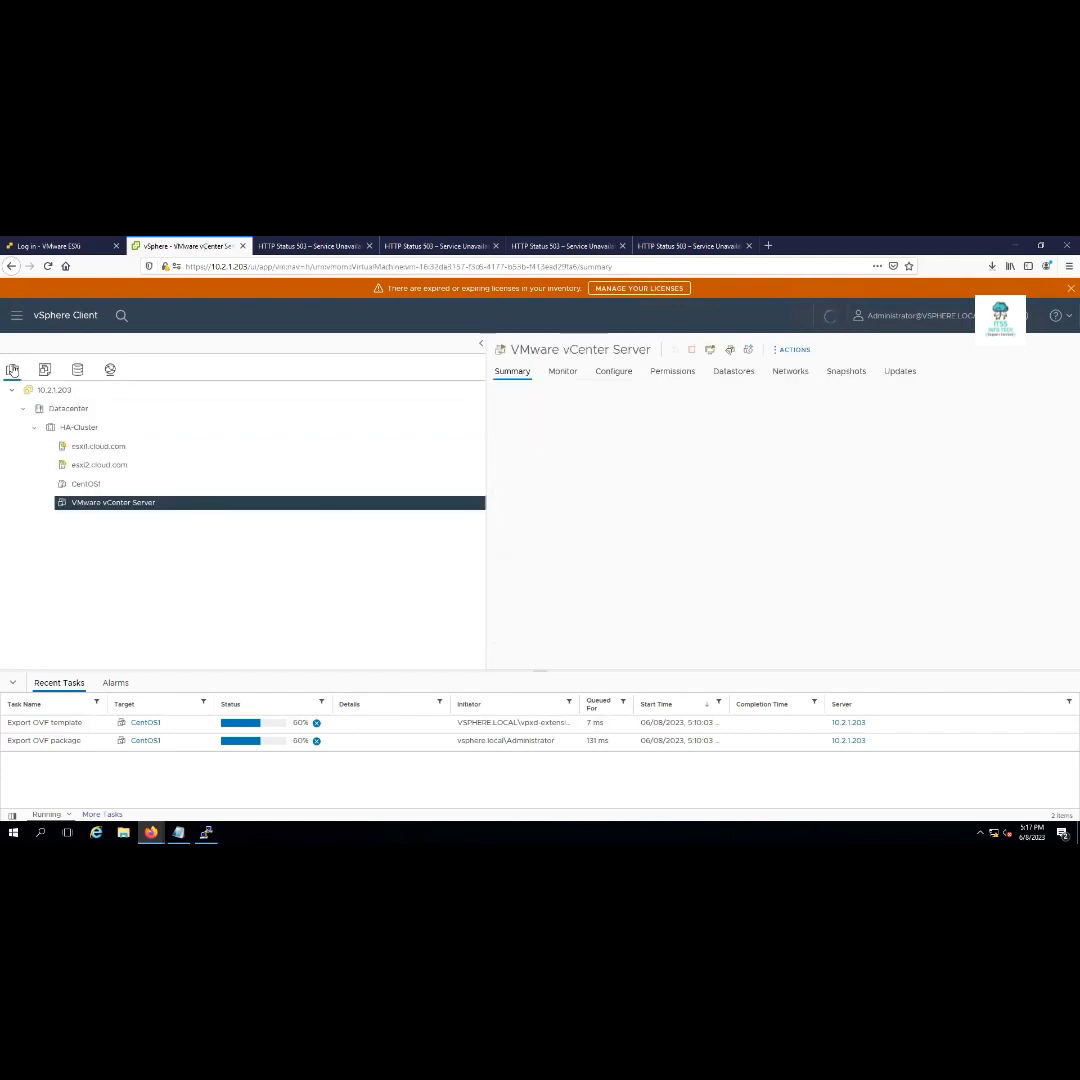
click(77, 428)
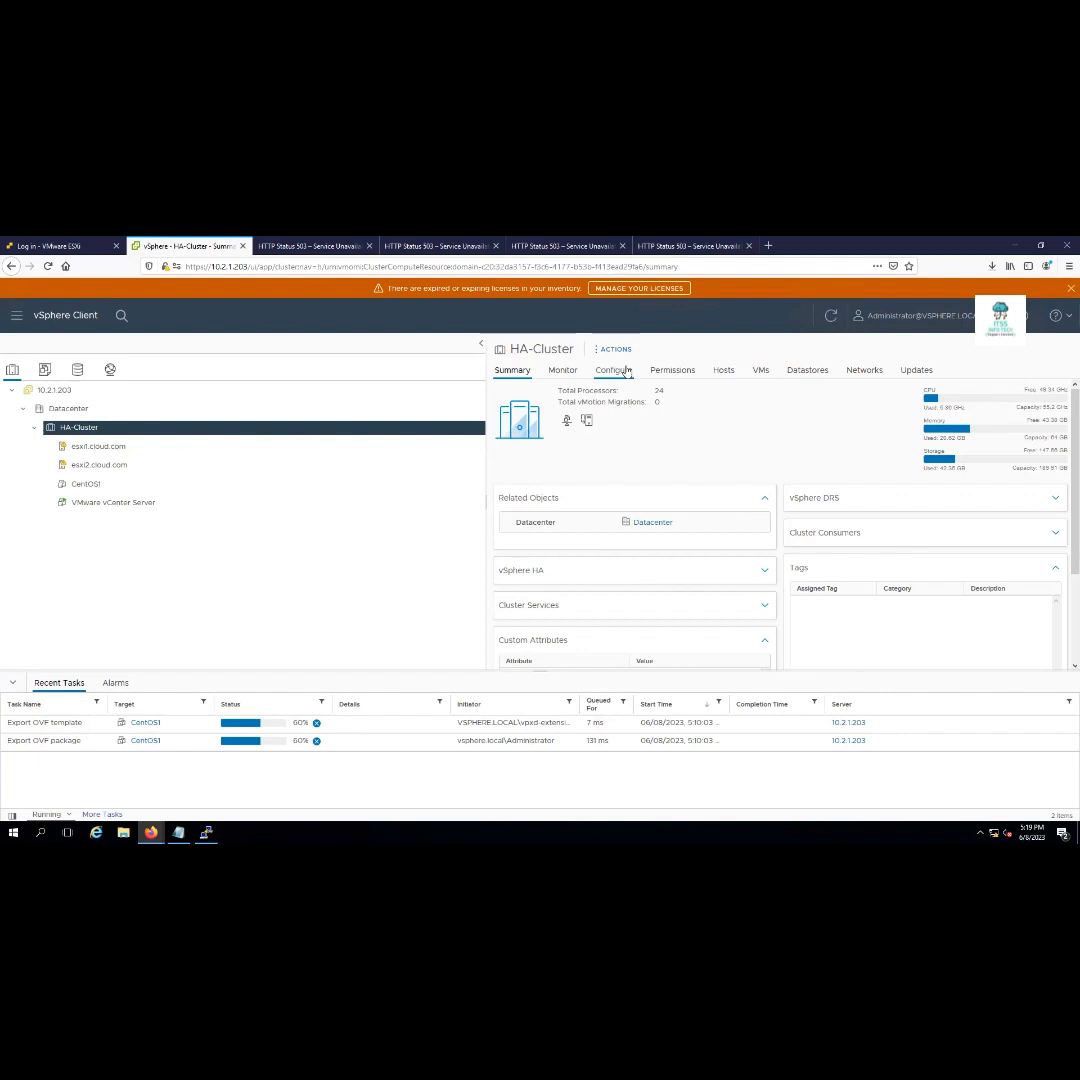
Open HA-Cluster's Configure settings and select VM/Host Rules
click(628, 372)
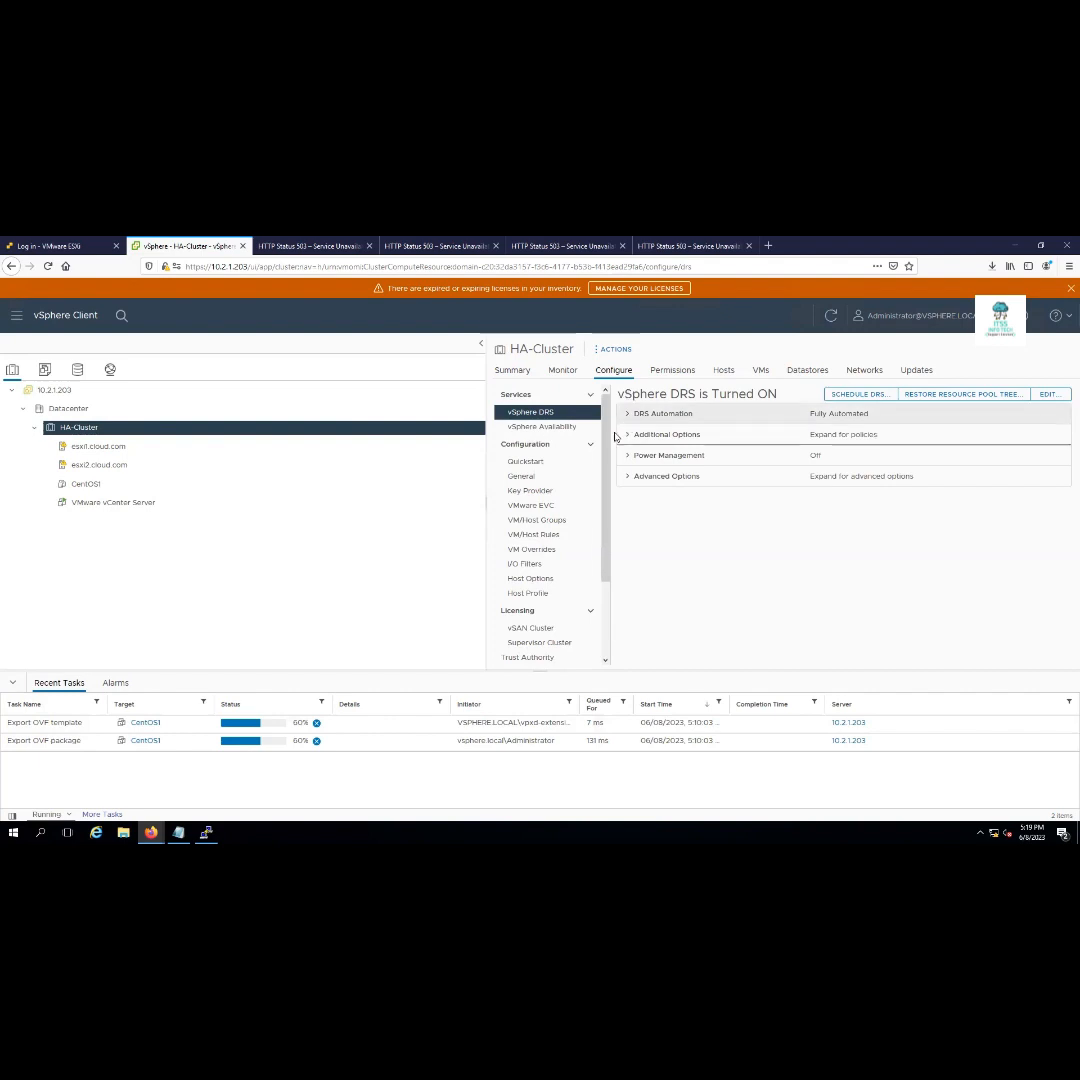
drag(605, 441, 578, 483)
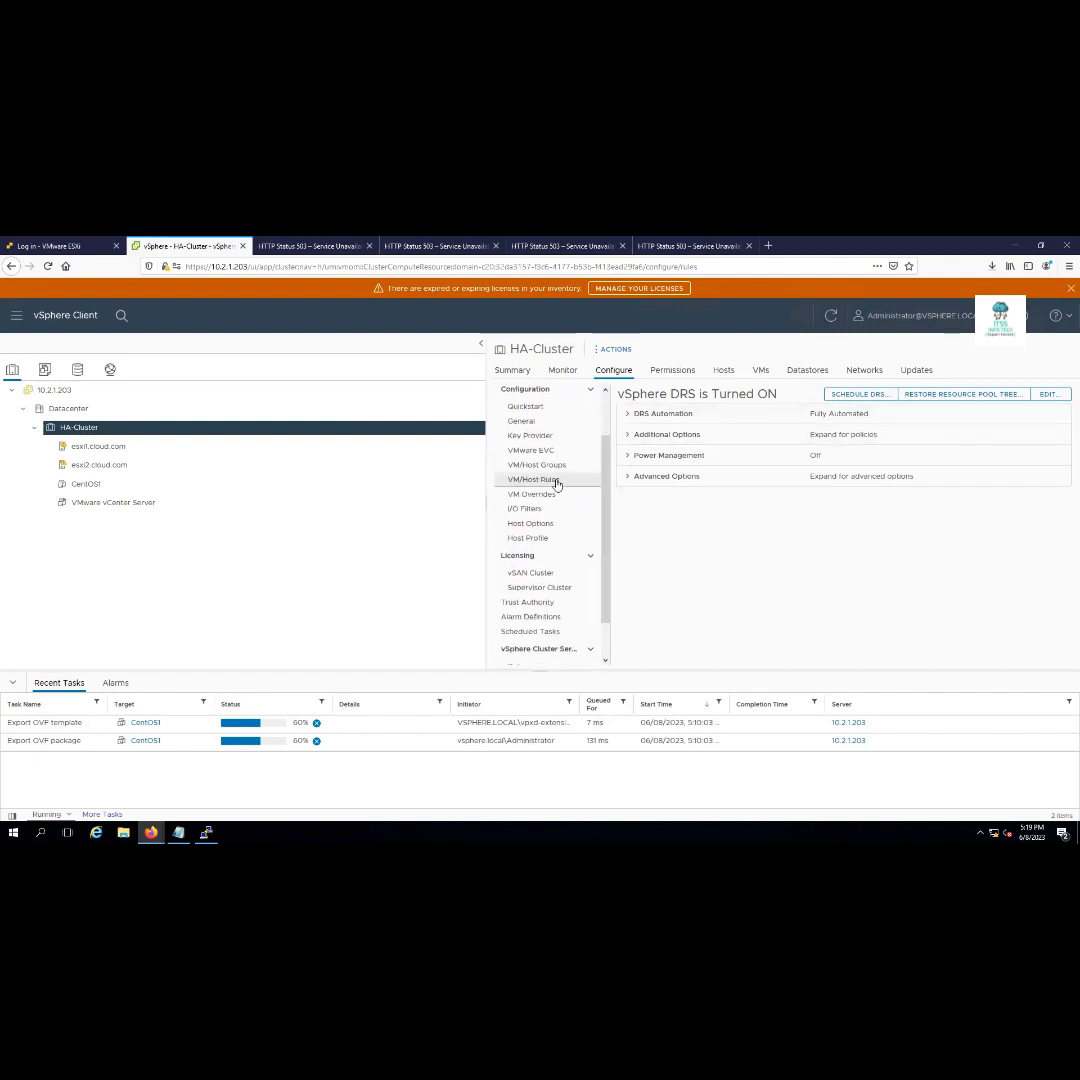
click(555, 482)
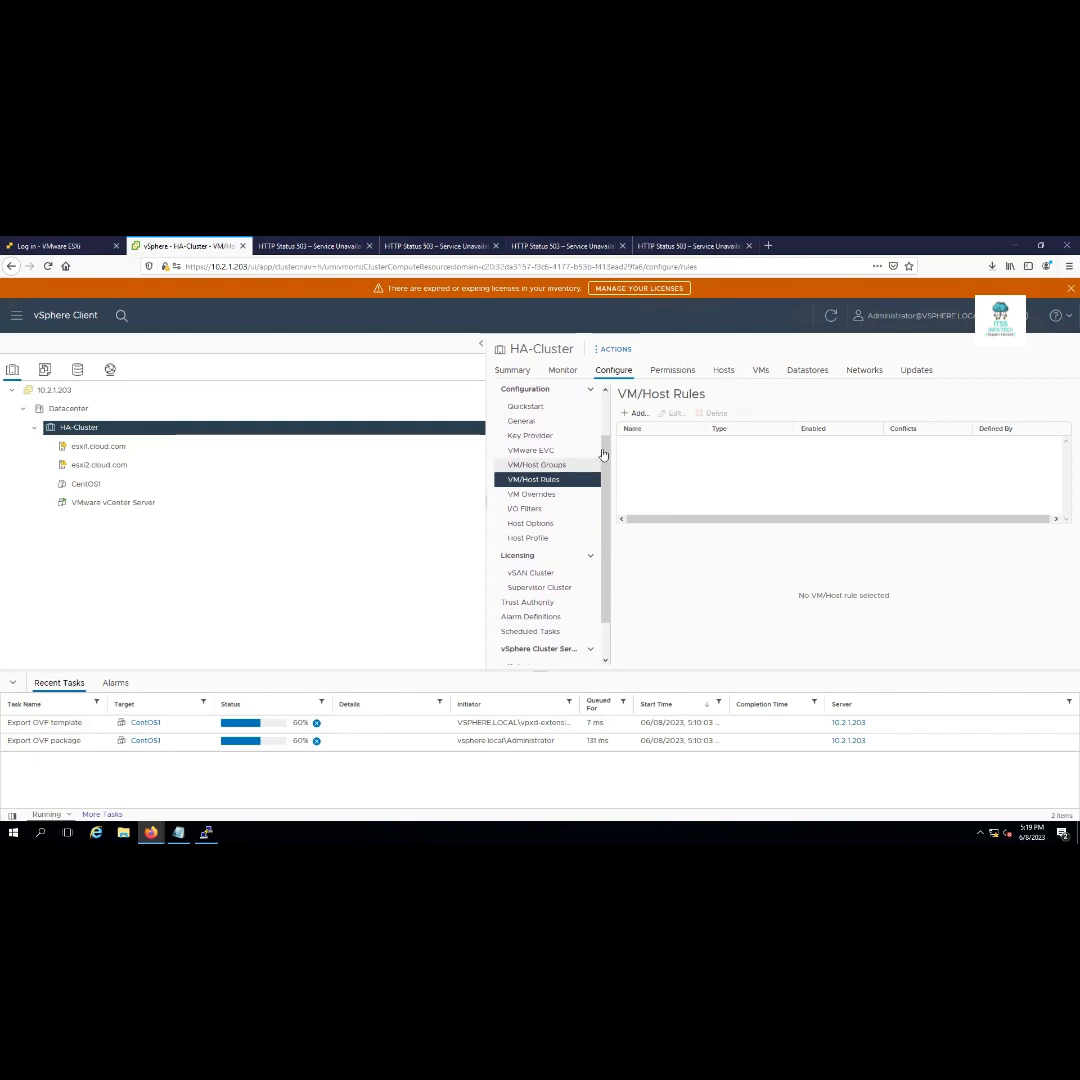
Add a new VM/Host rule, switching its type from Separate Virtual Machines to Virtual Machines to Hosts
click(638, 413)
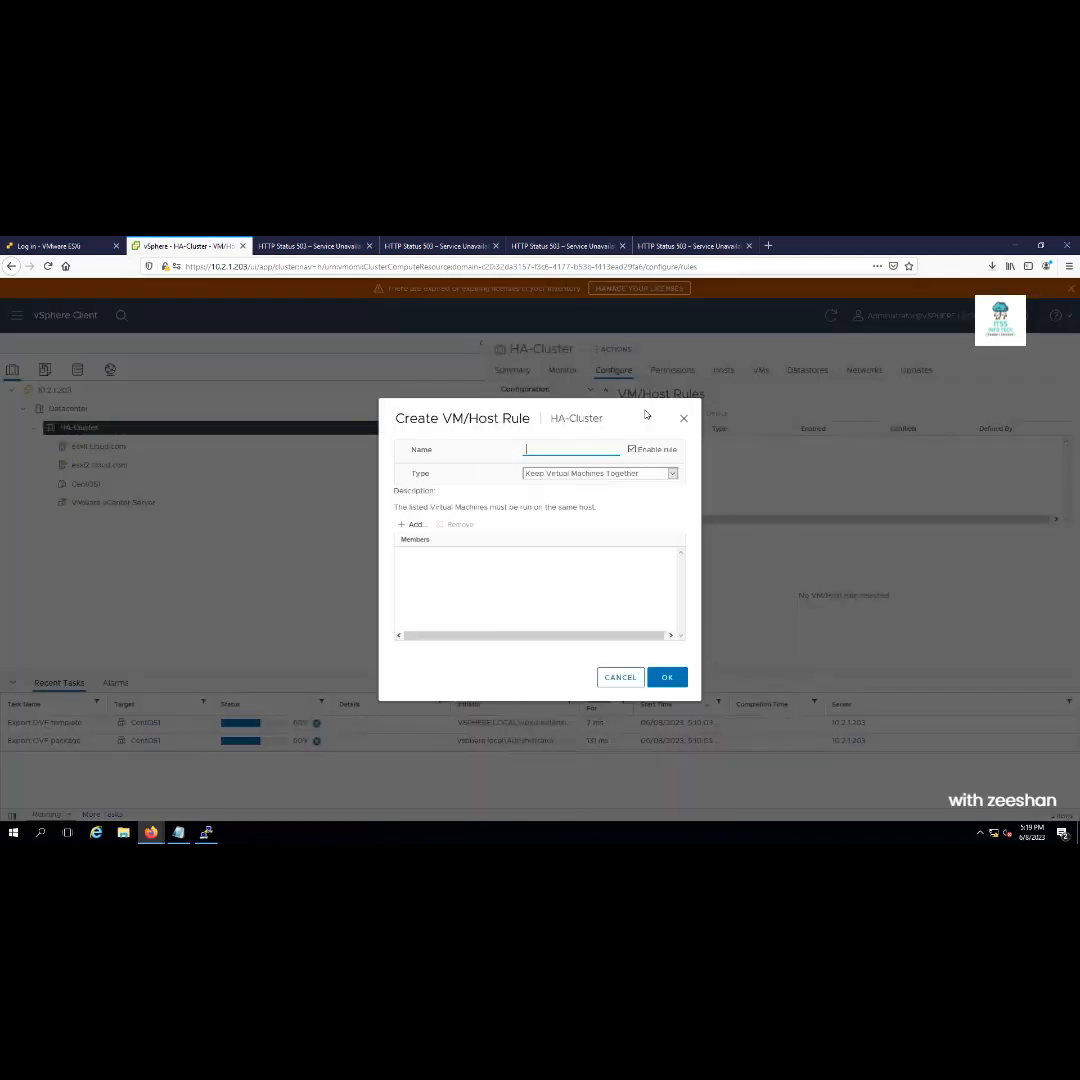
right_click(674, 483)
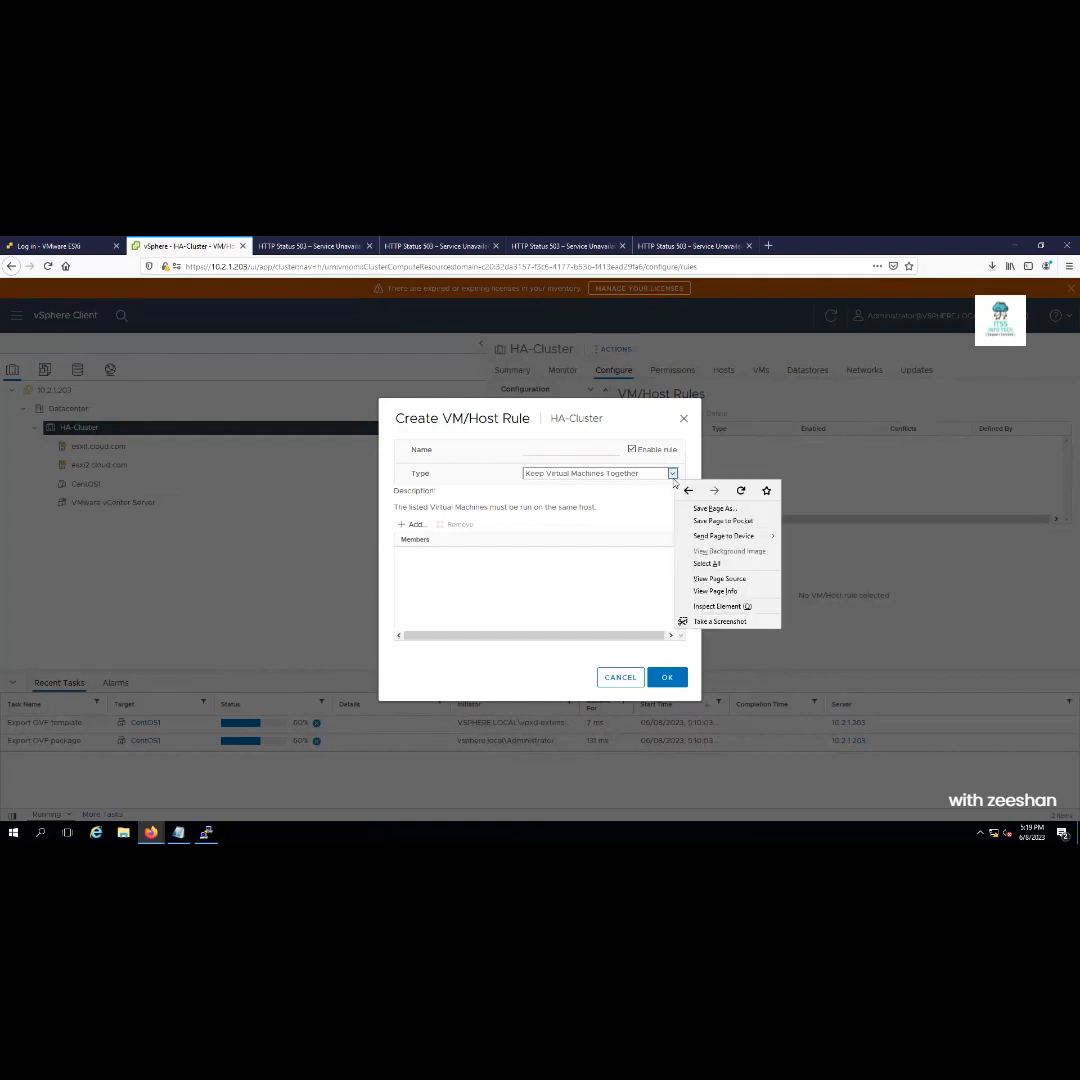
click(673, 479)
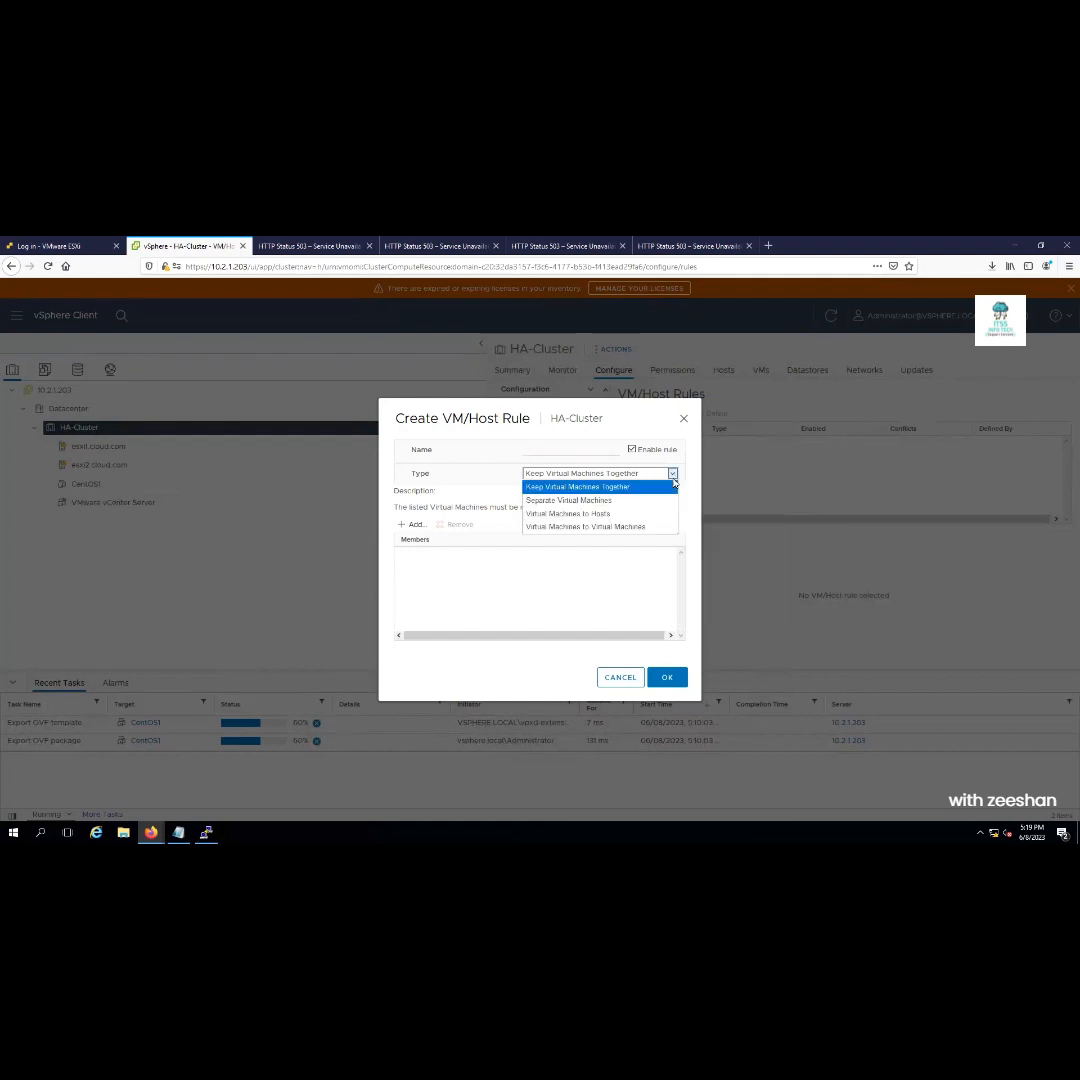
click(597, 503)
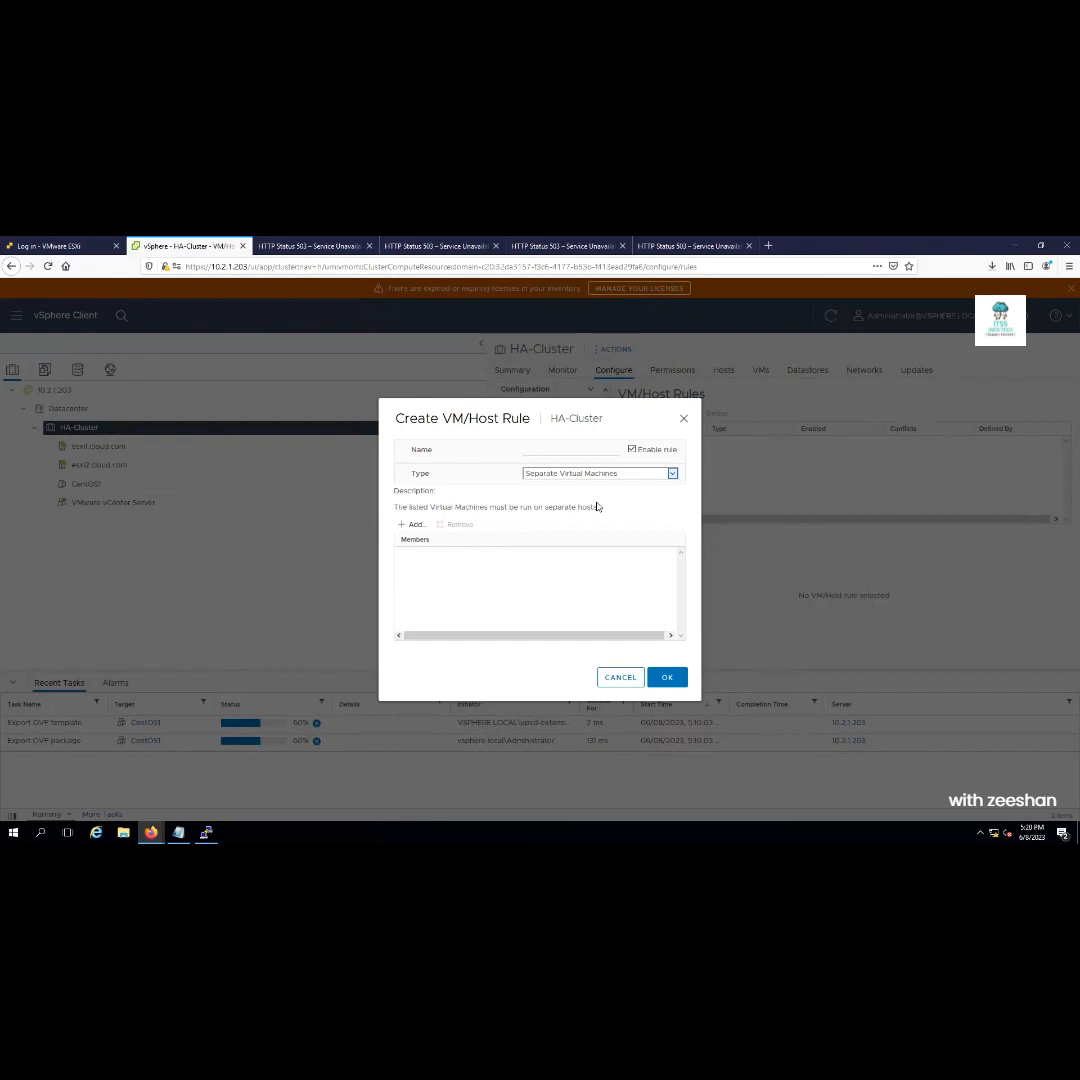
click(672, 473)
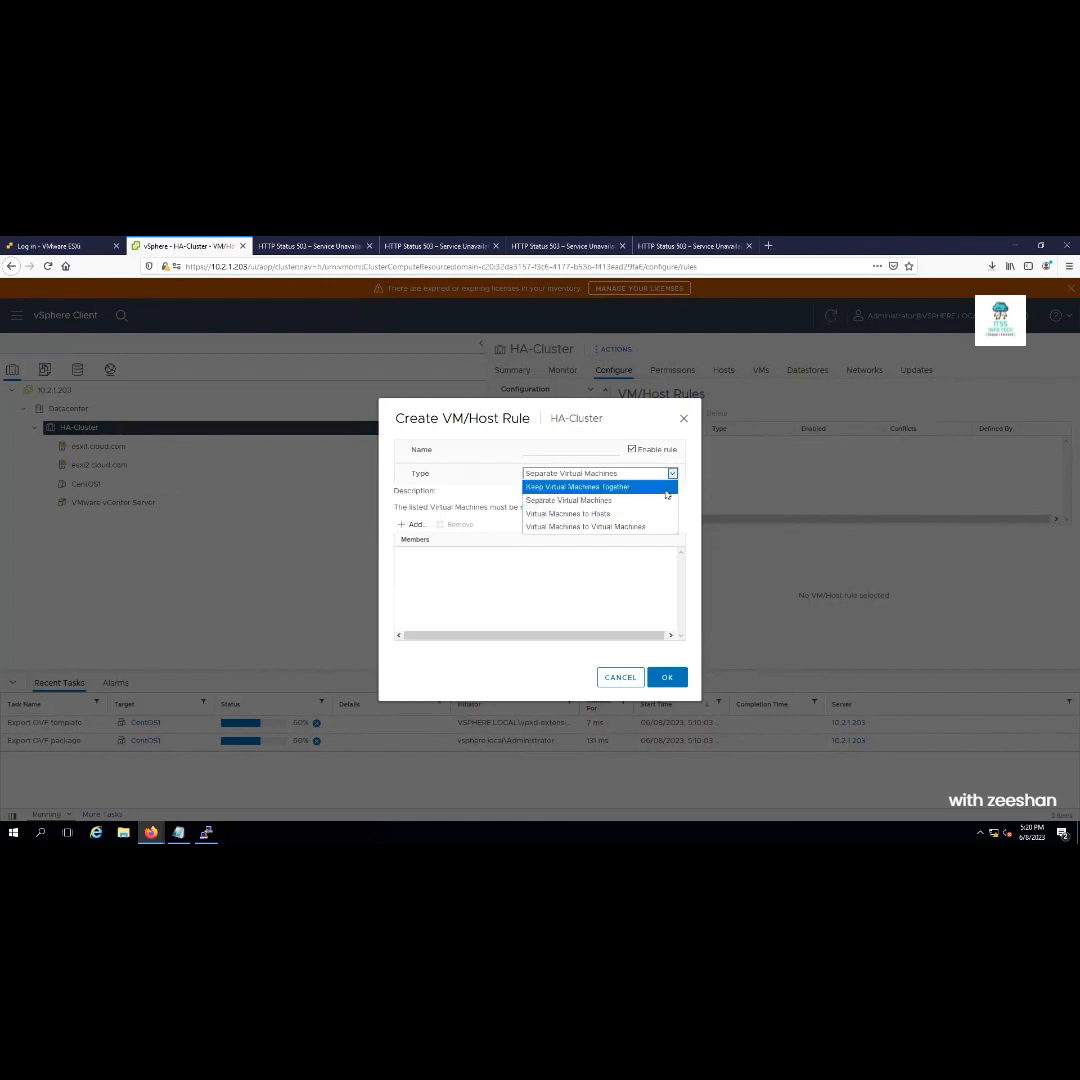
click(634, 516)
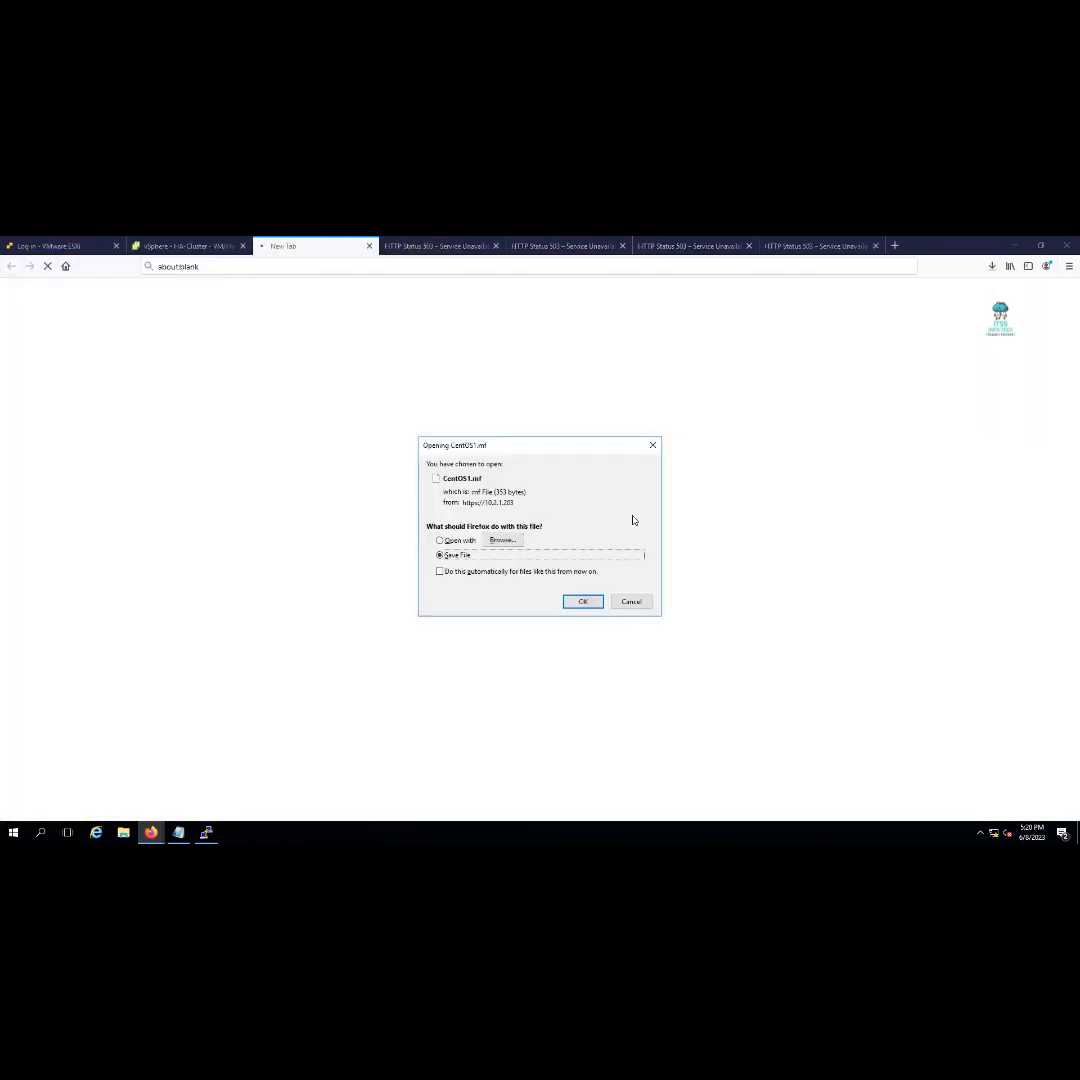
Save the CentOS1.mf manifest and look through the service-unavailable download tabs
click(582, 601)
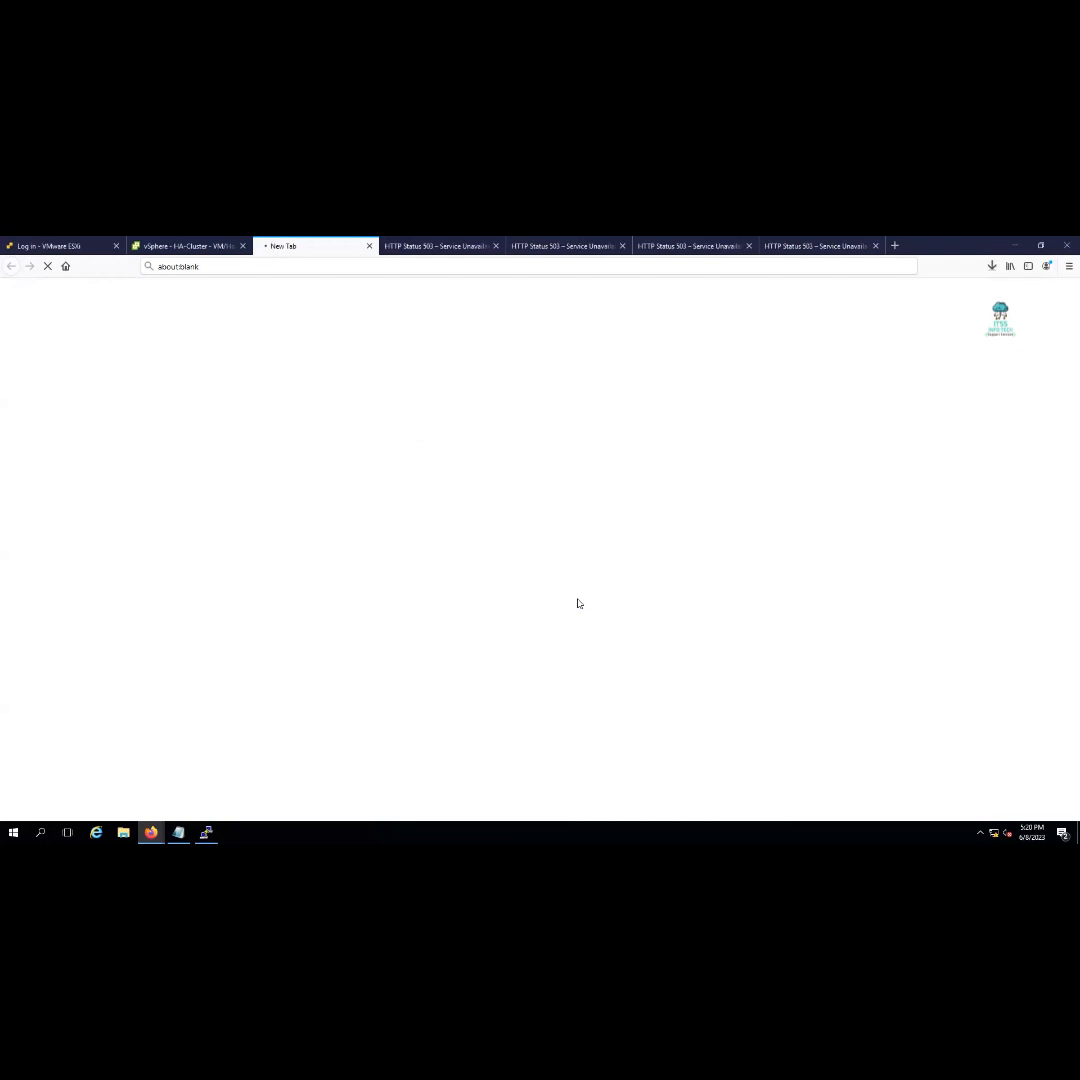
click(440, 246)
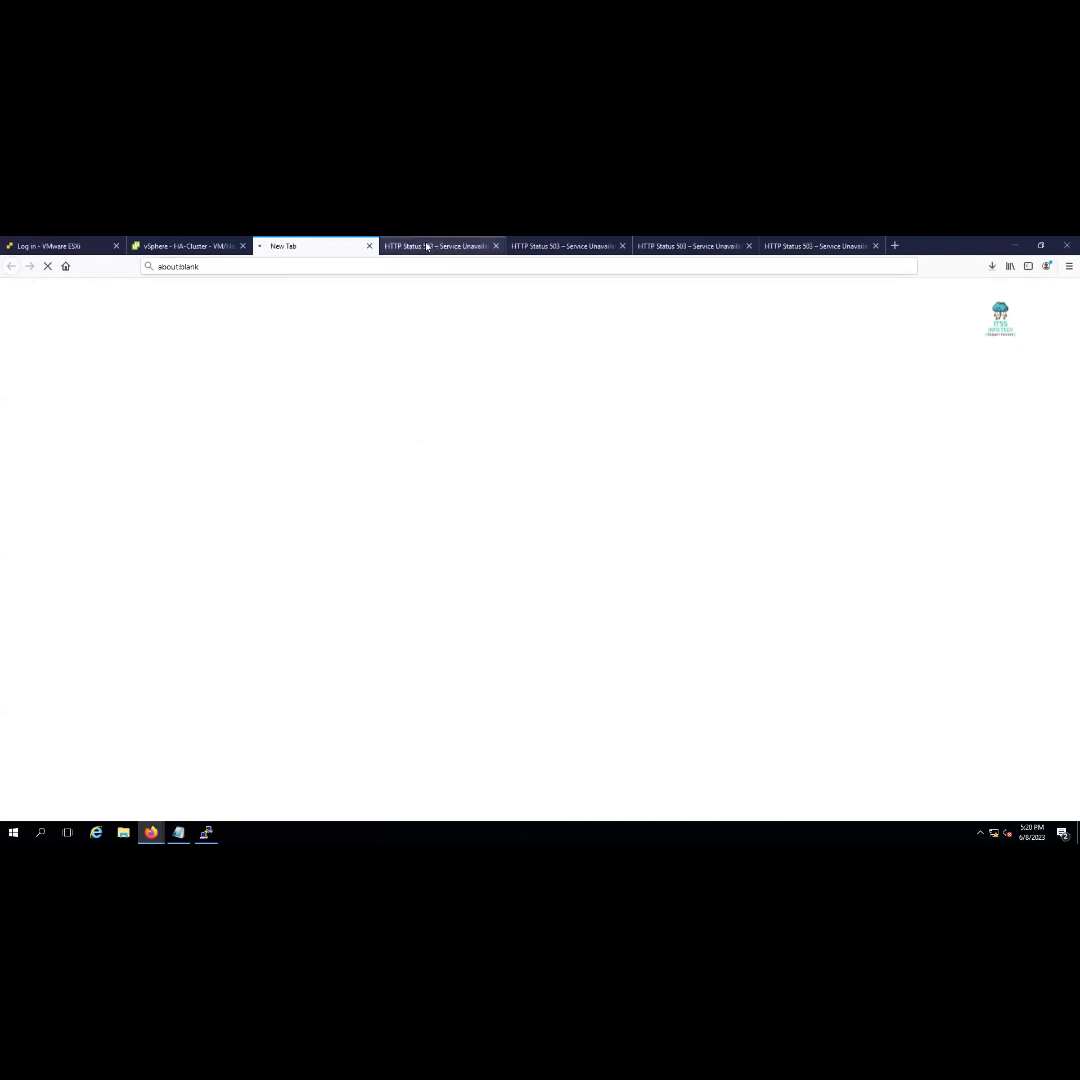
click(320, 246)
click(687, 246)
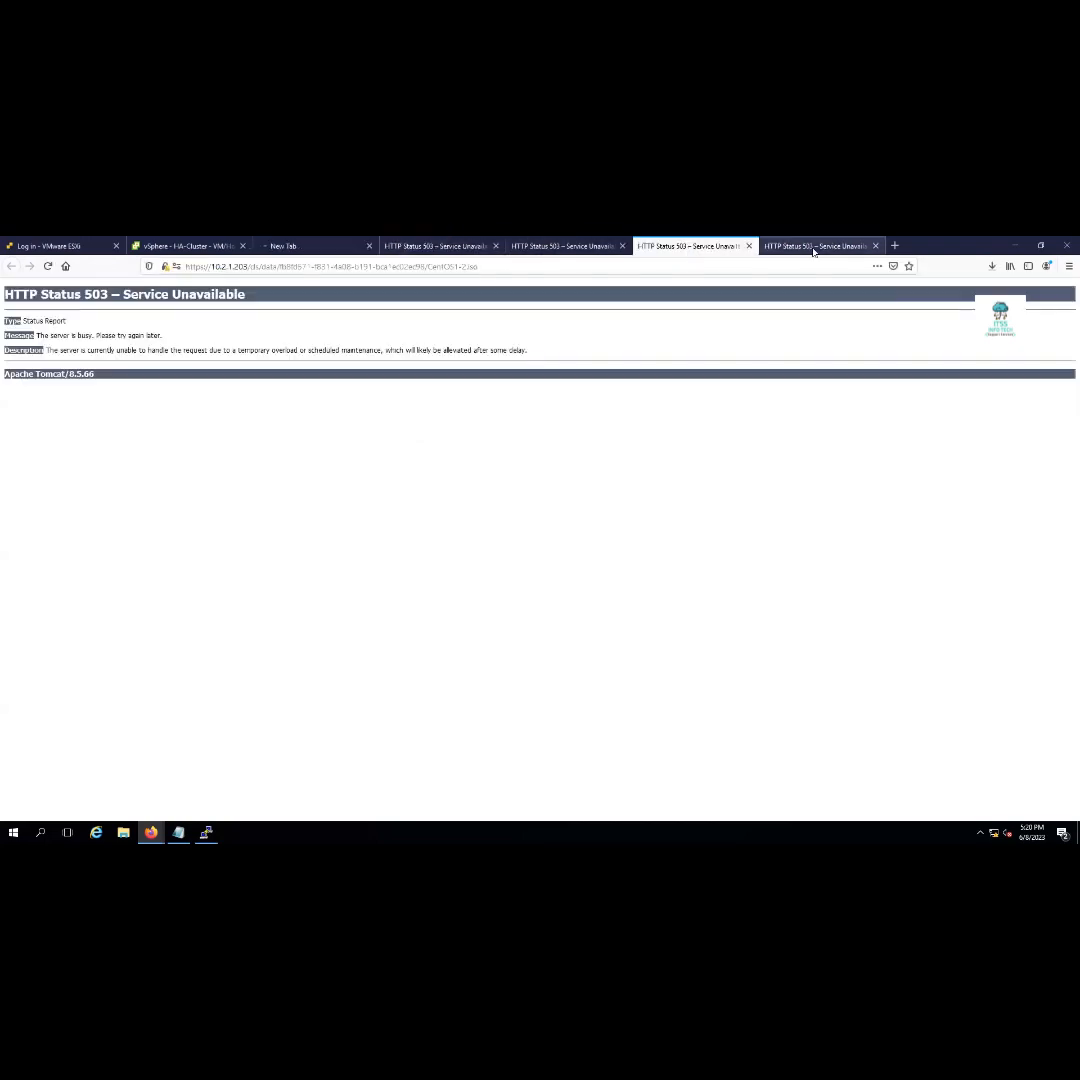
click(813, 247)
Confirm all five CentOS1 files completed in Downloads, then return to the vSphere tab
click(700, 246)
click(570, 246)
click(440, 246)
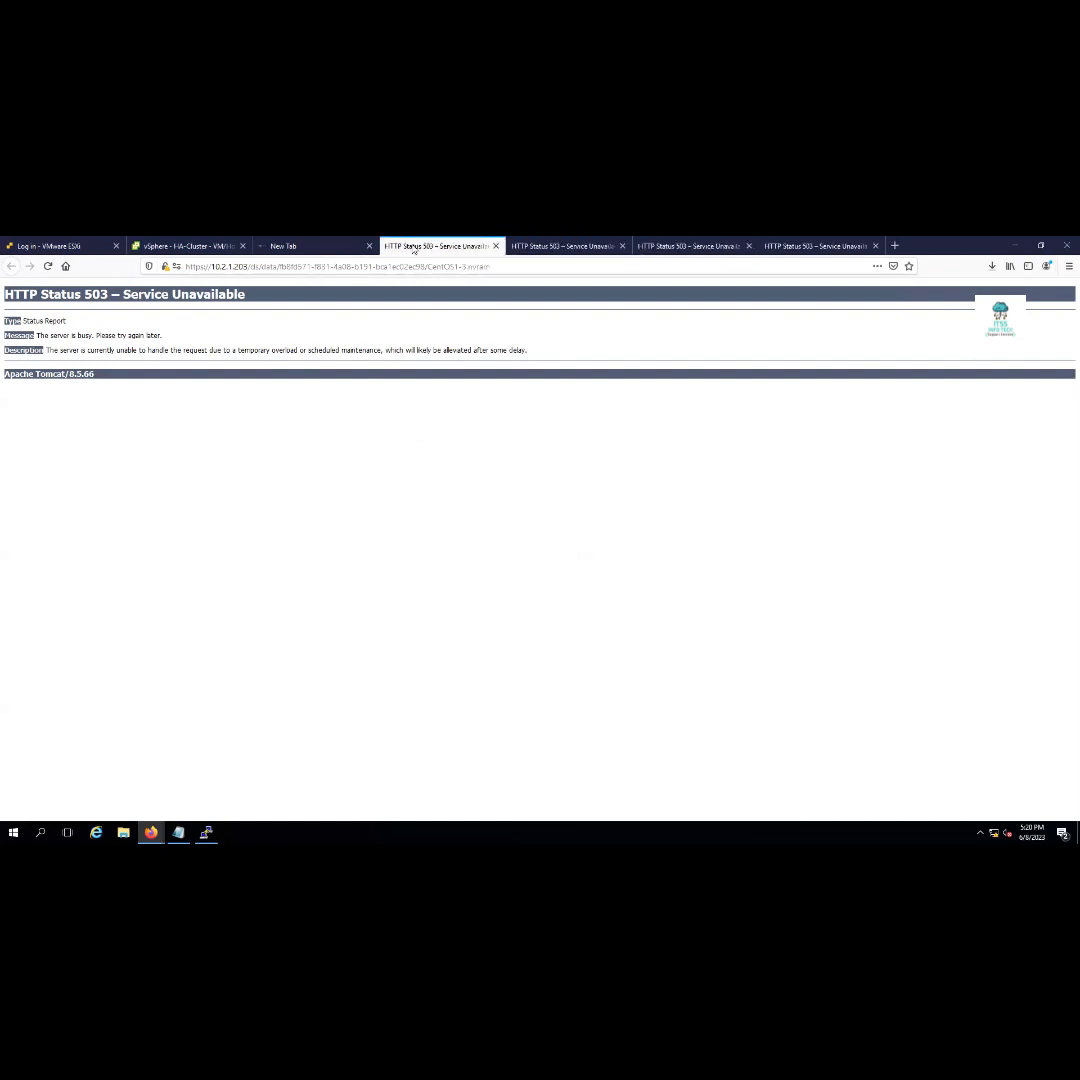
click(323, 246)
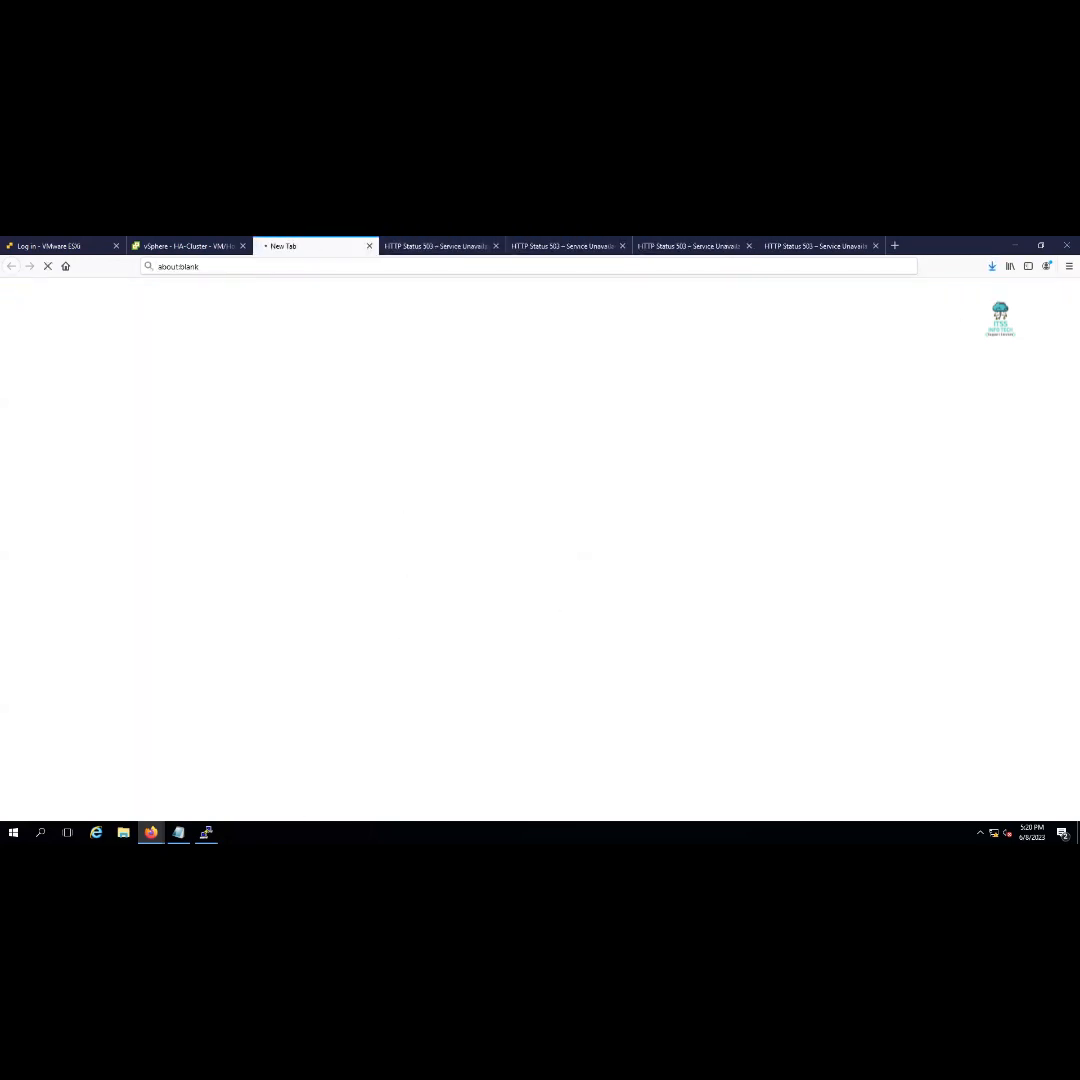
click(992, 266)
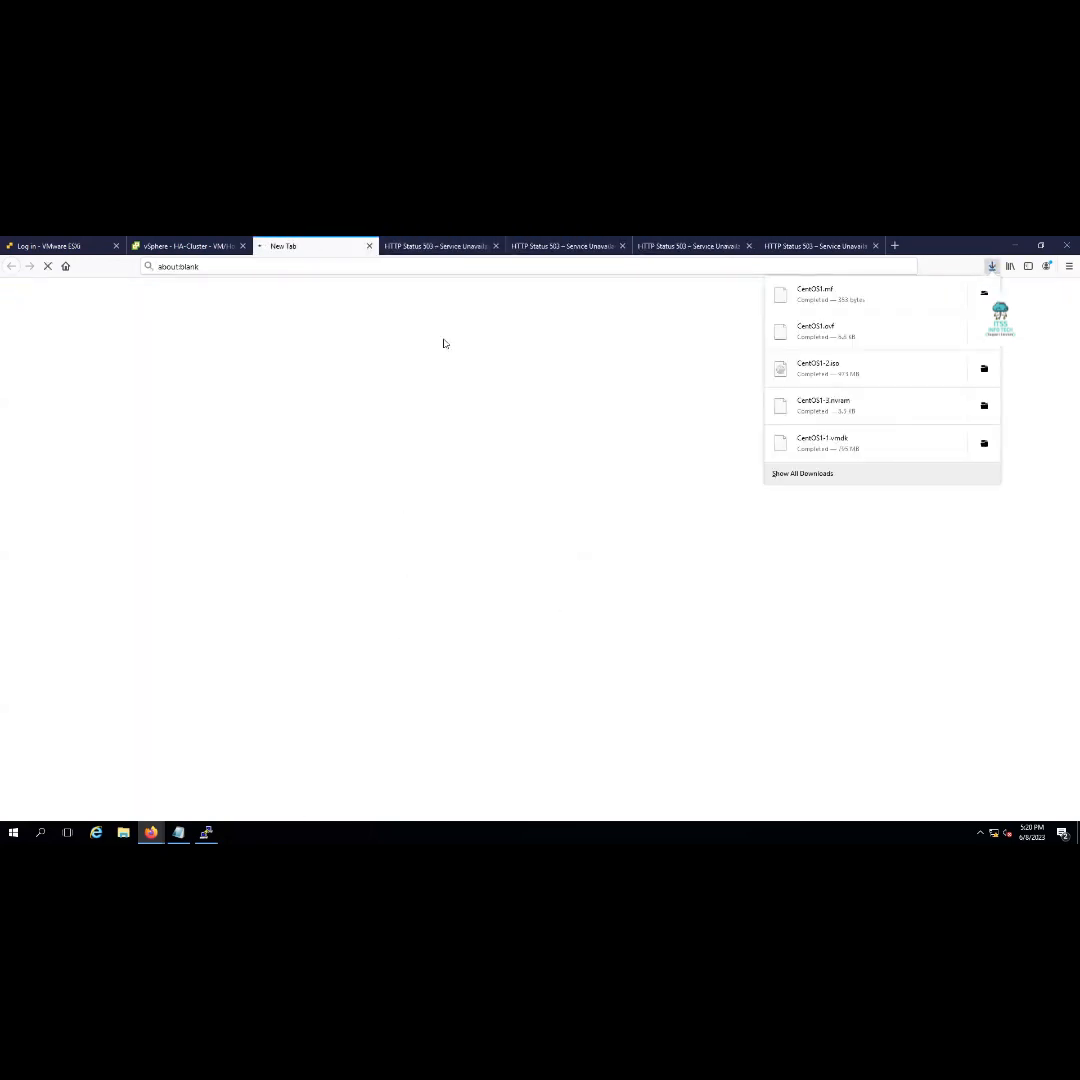
click(161, 247)
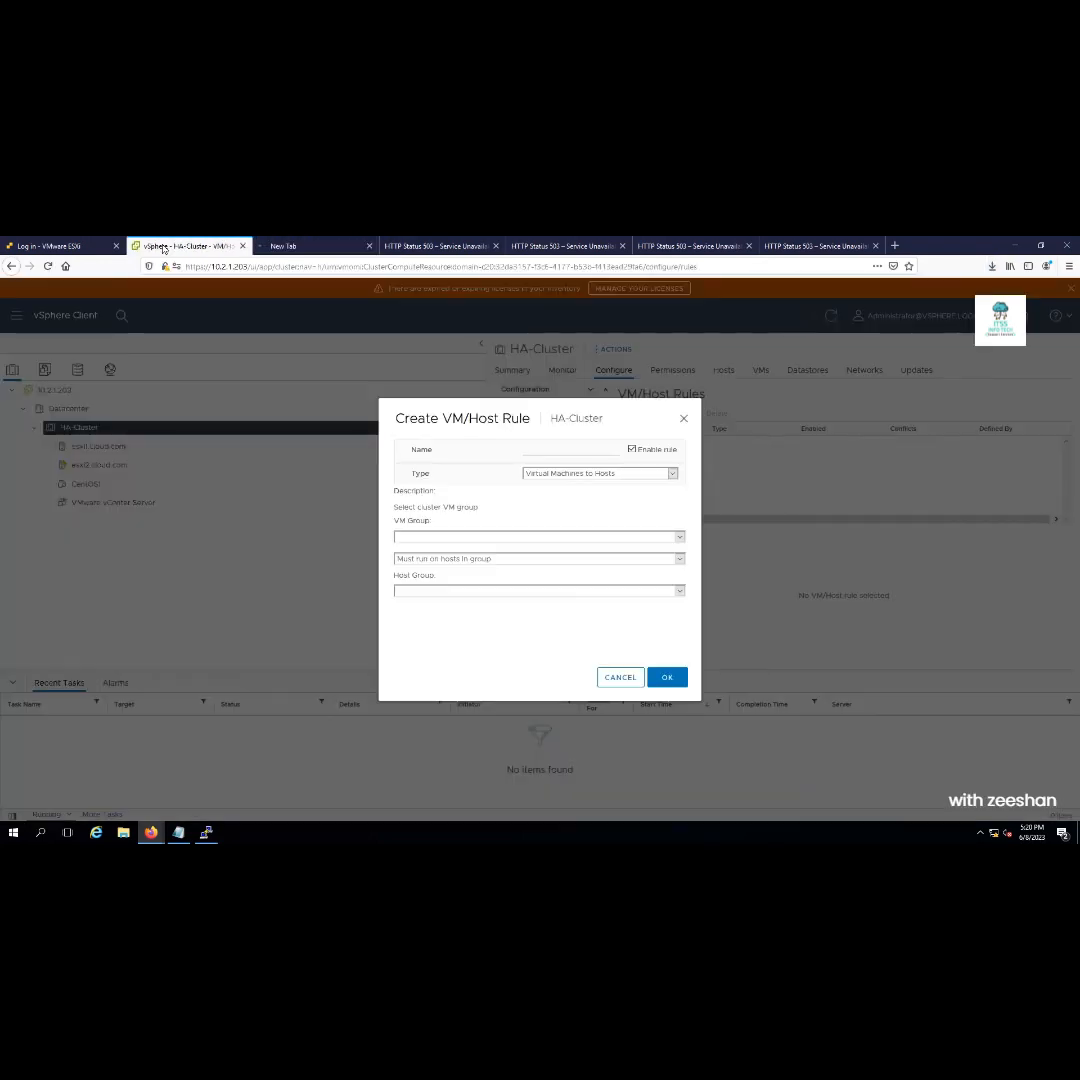
Set the draft rule's type to Virtual Machines to Virtual Machines, then cancel it unsaved
click(66, 246)
click(141, 247)
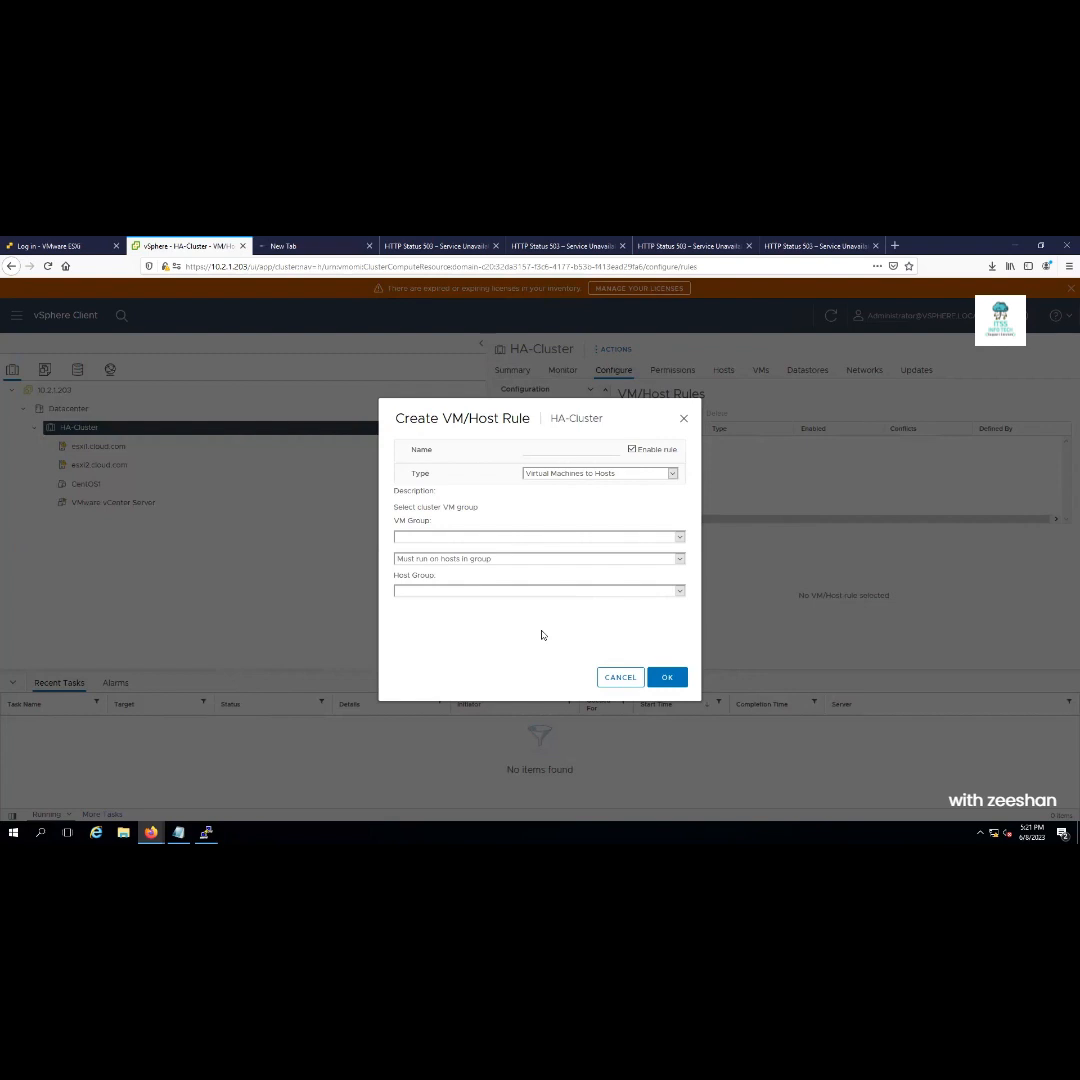
right_click(675, 476)
click(673, 474)
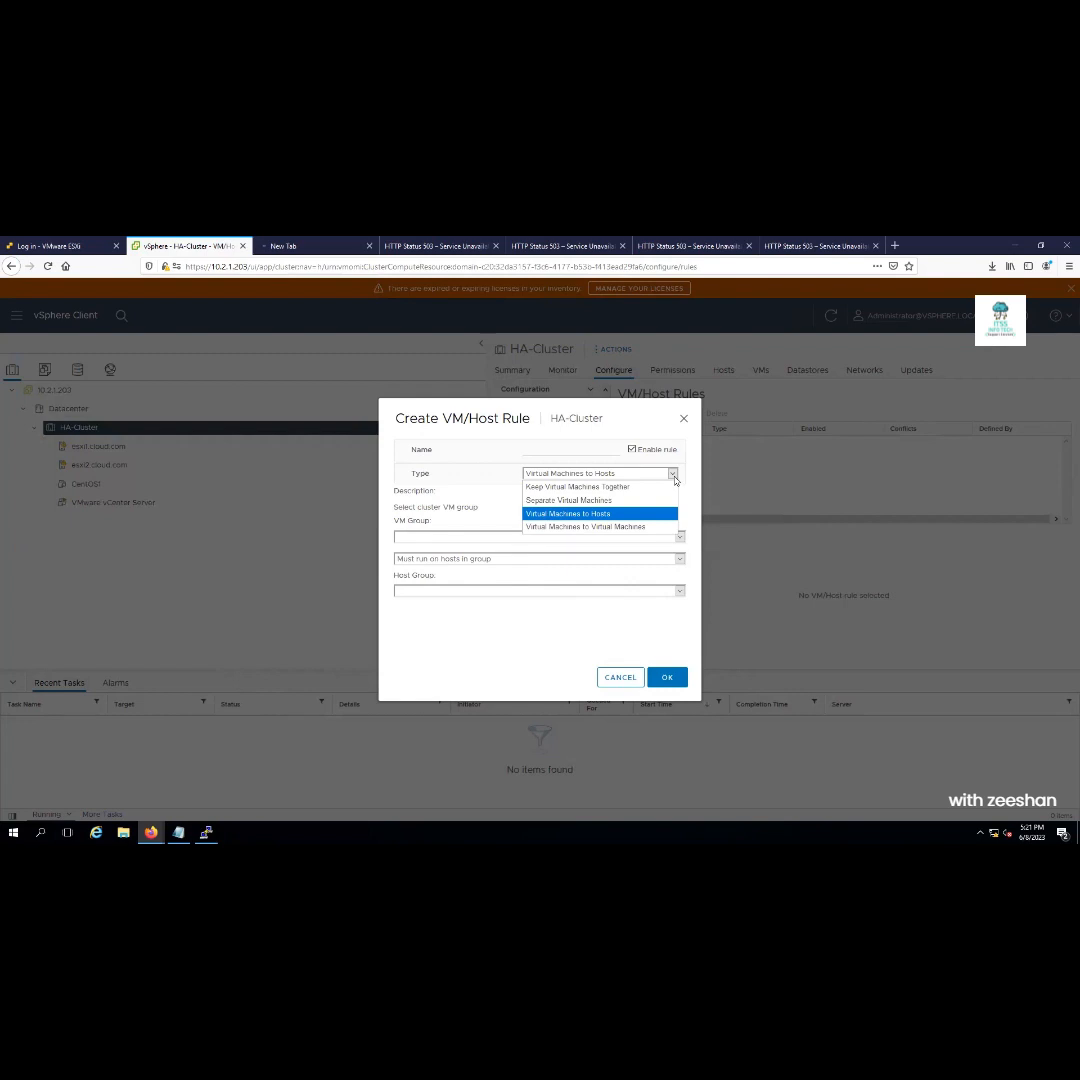
click(648, 527)
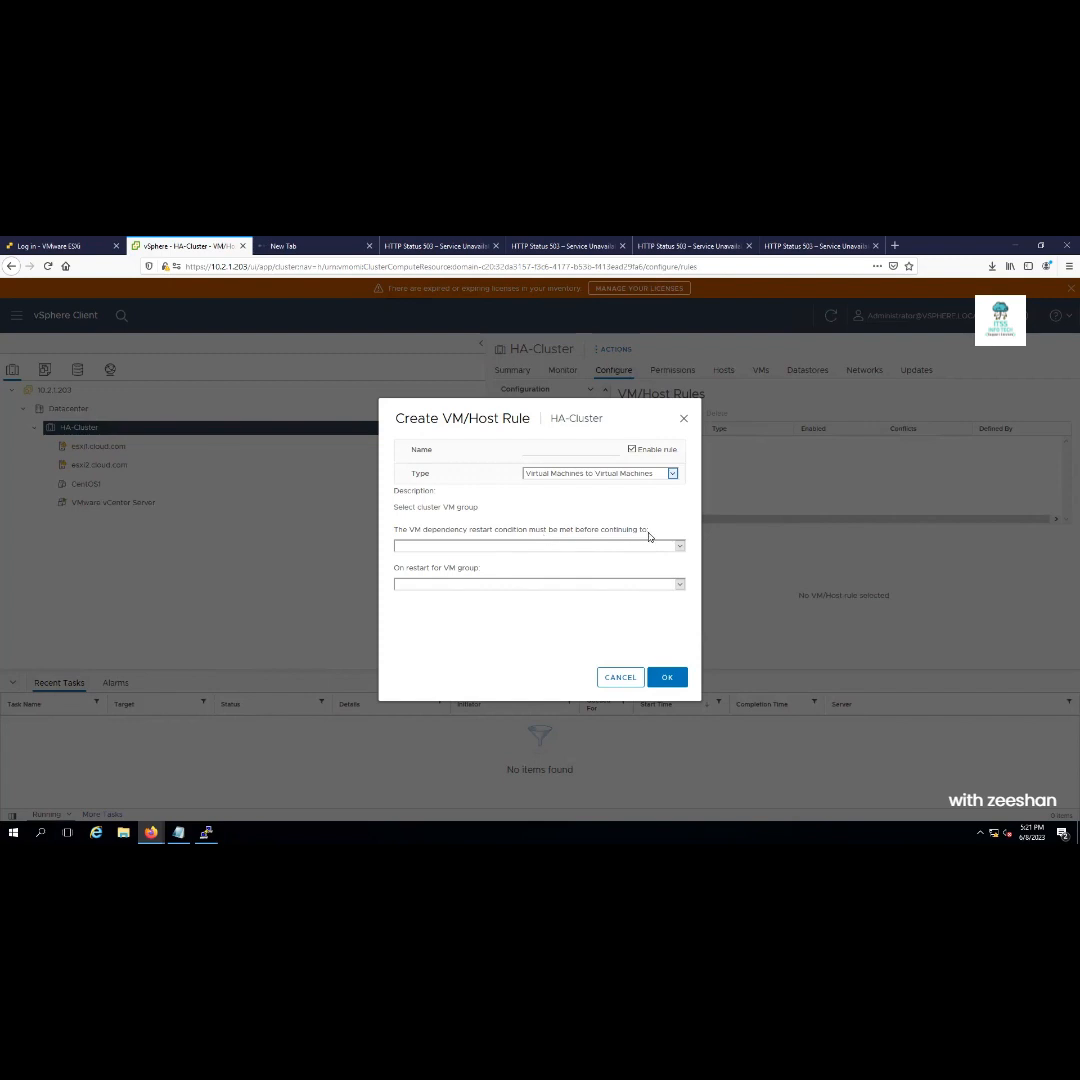
click(620, 677)
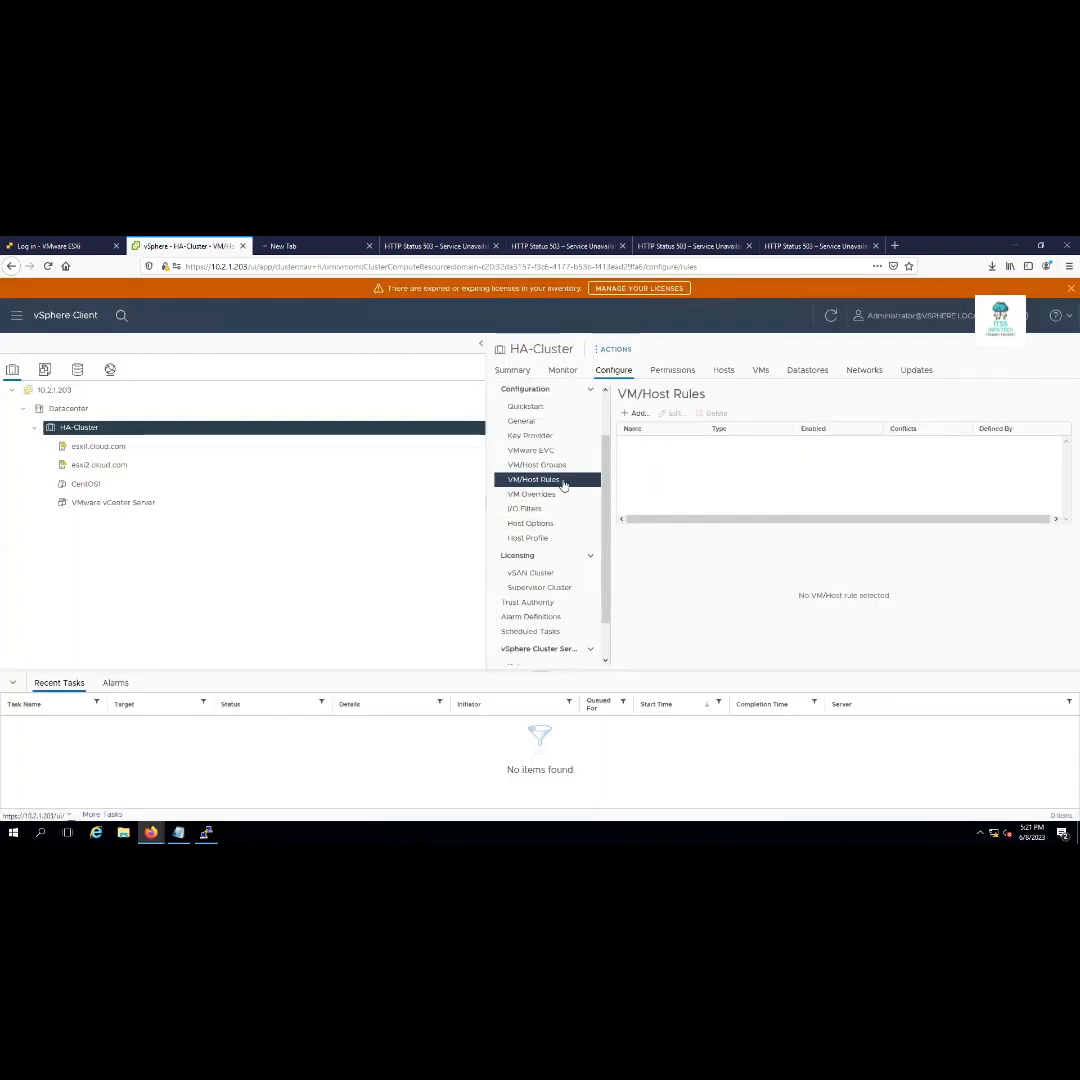
right_click(75, 430)
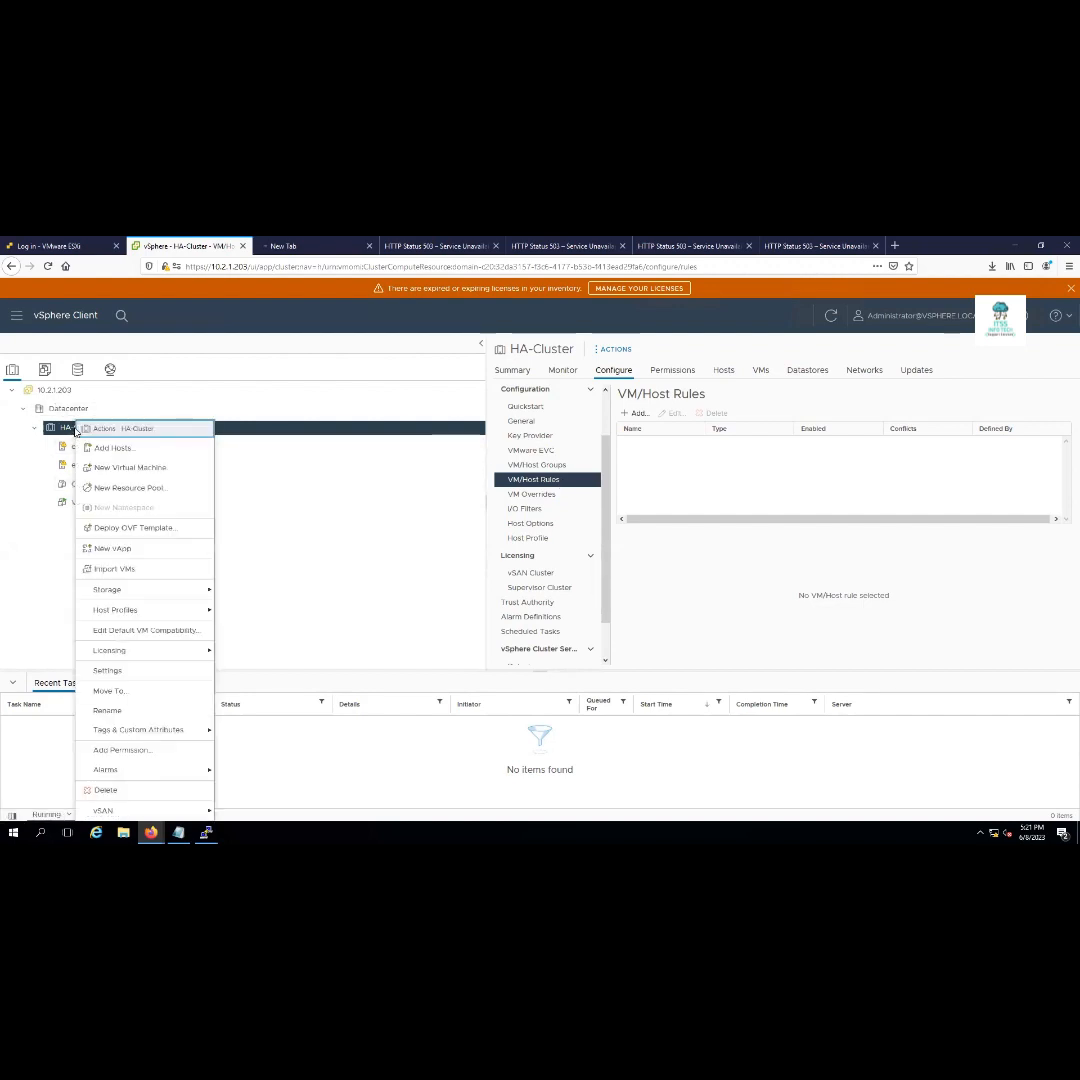
click(143, 470)
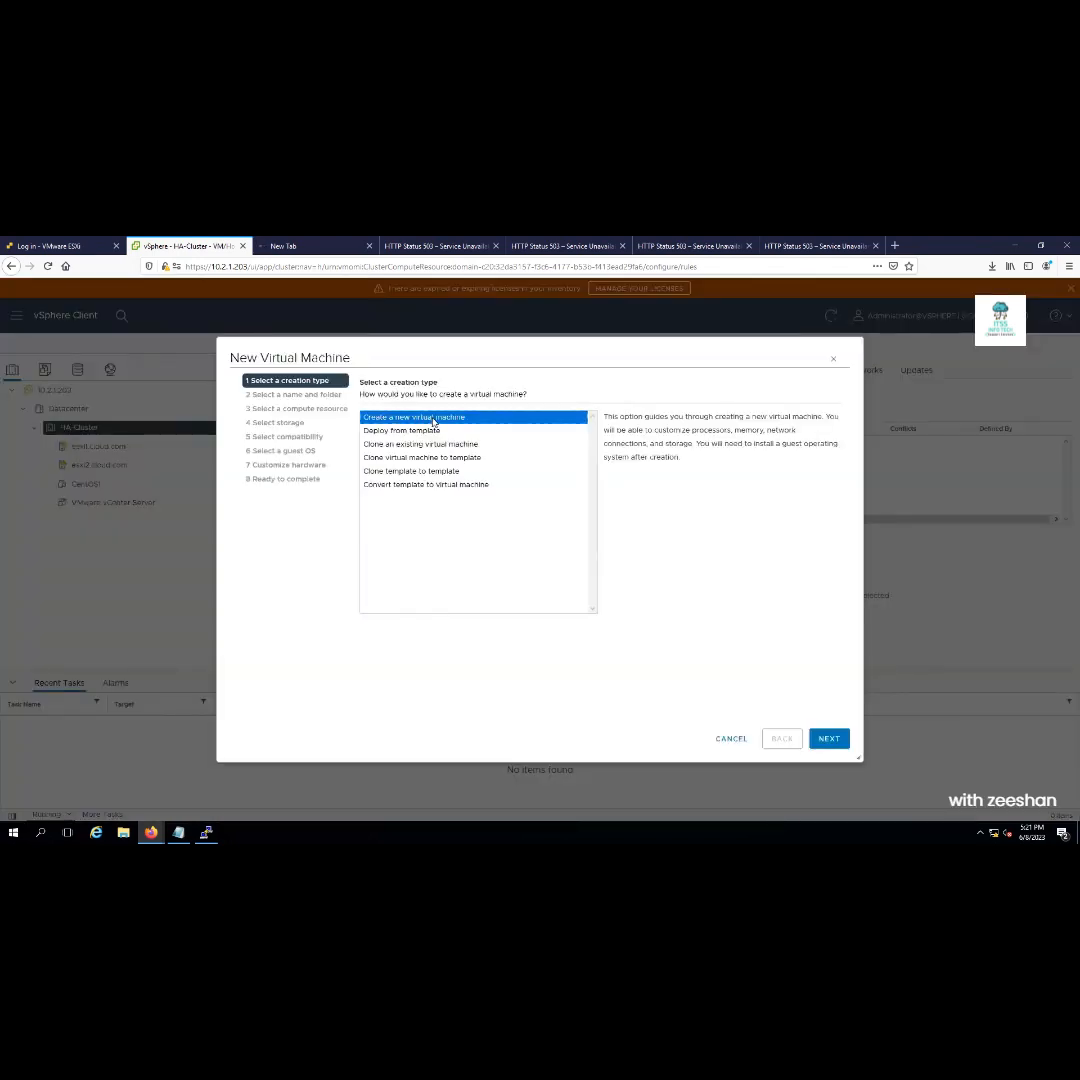
click(432, 432)
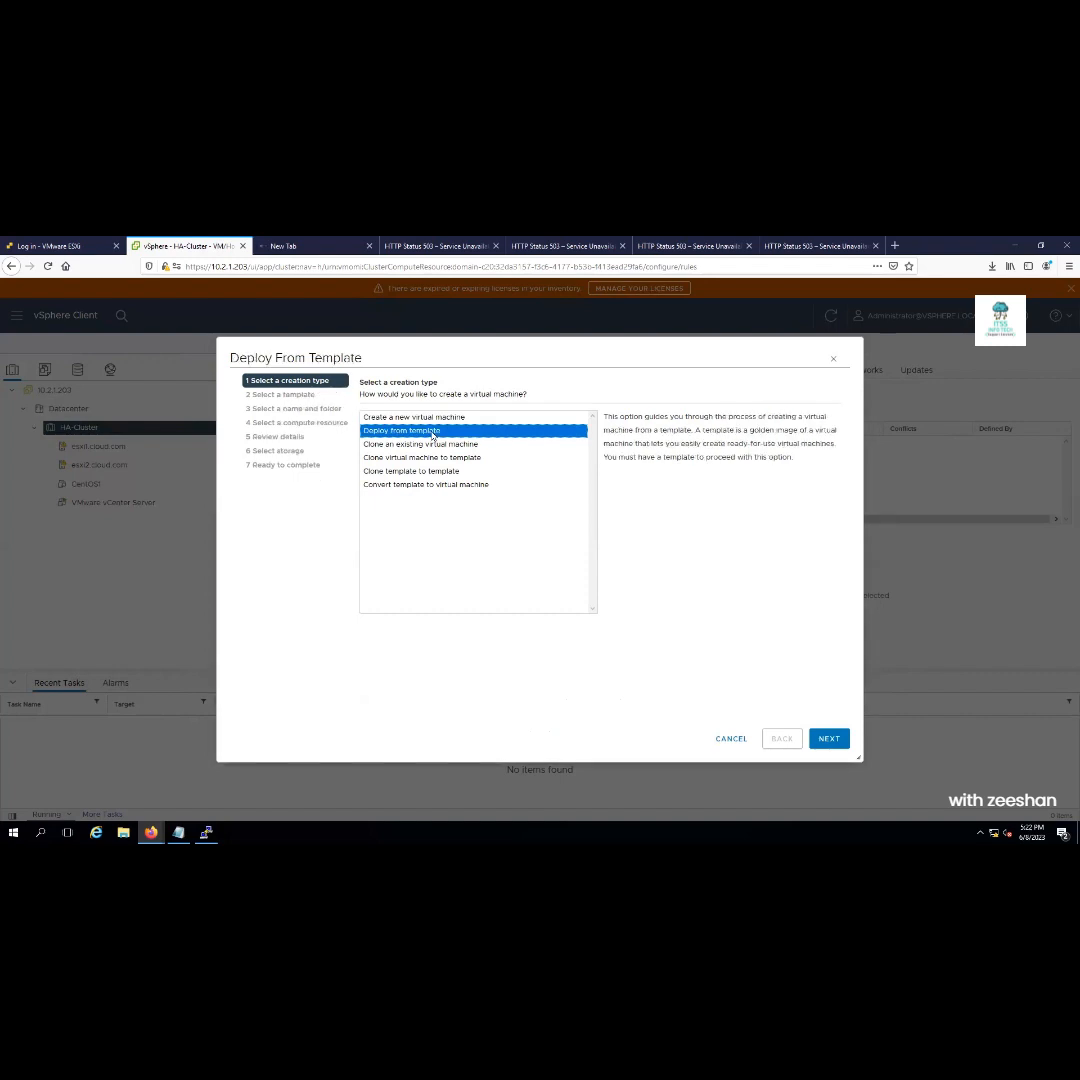
click(442, 446)
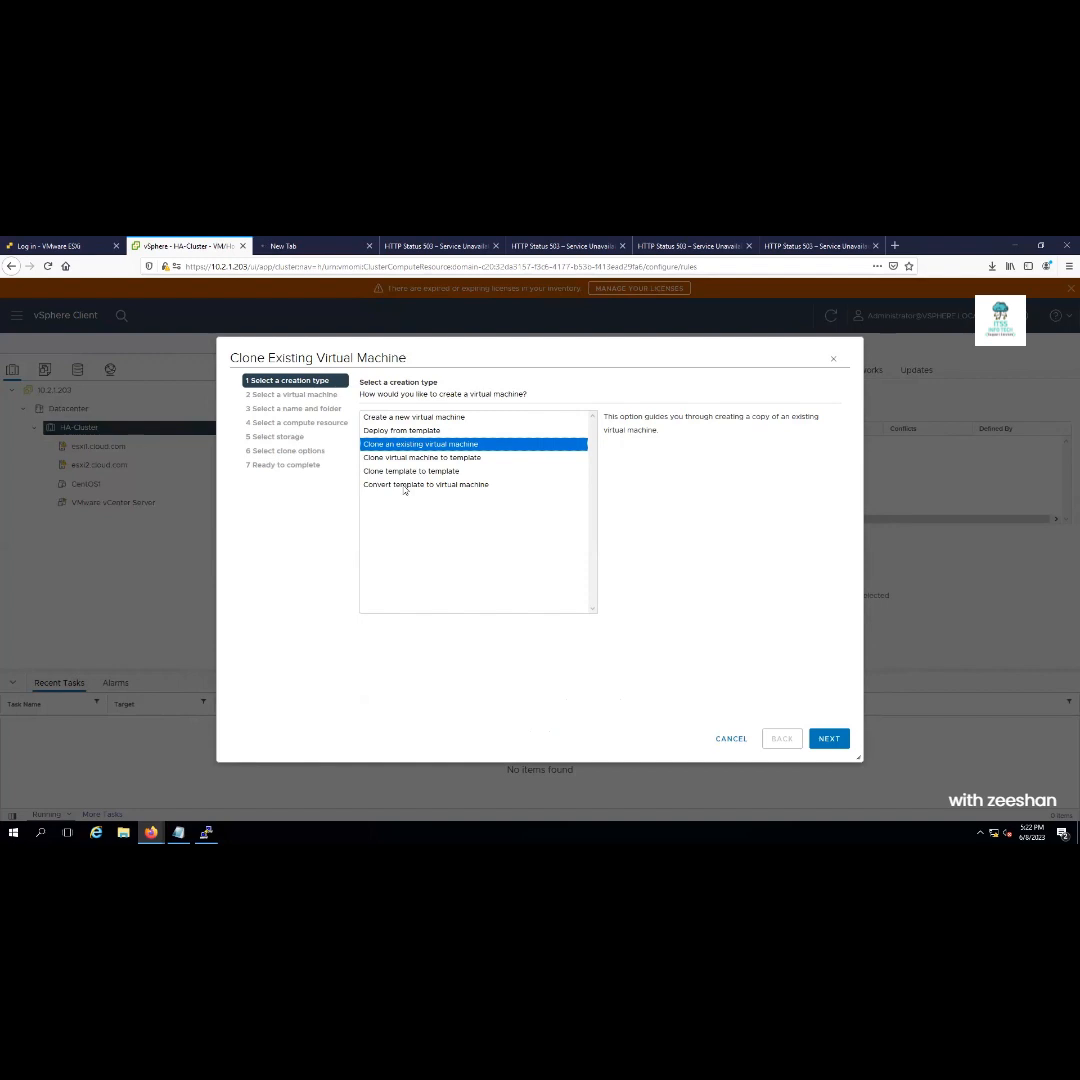
click(413, 432)
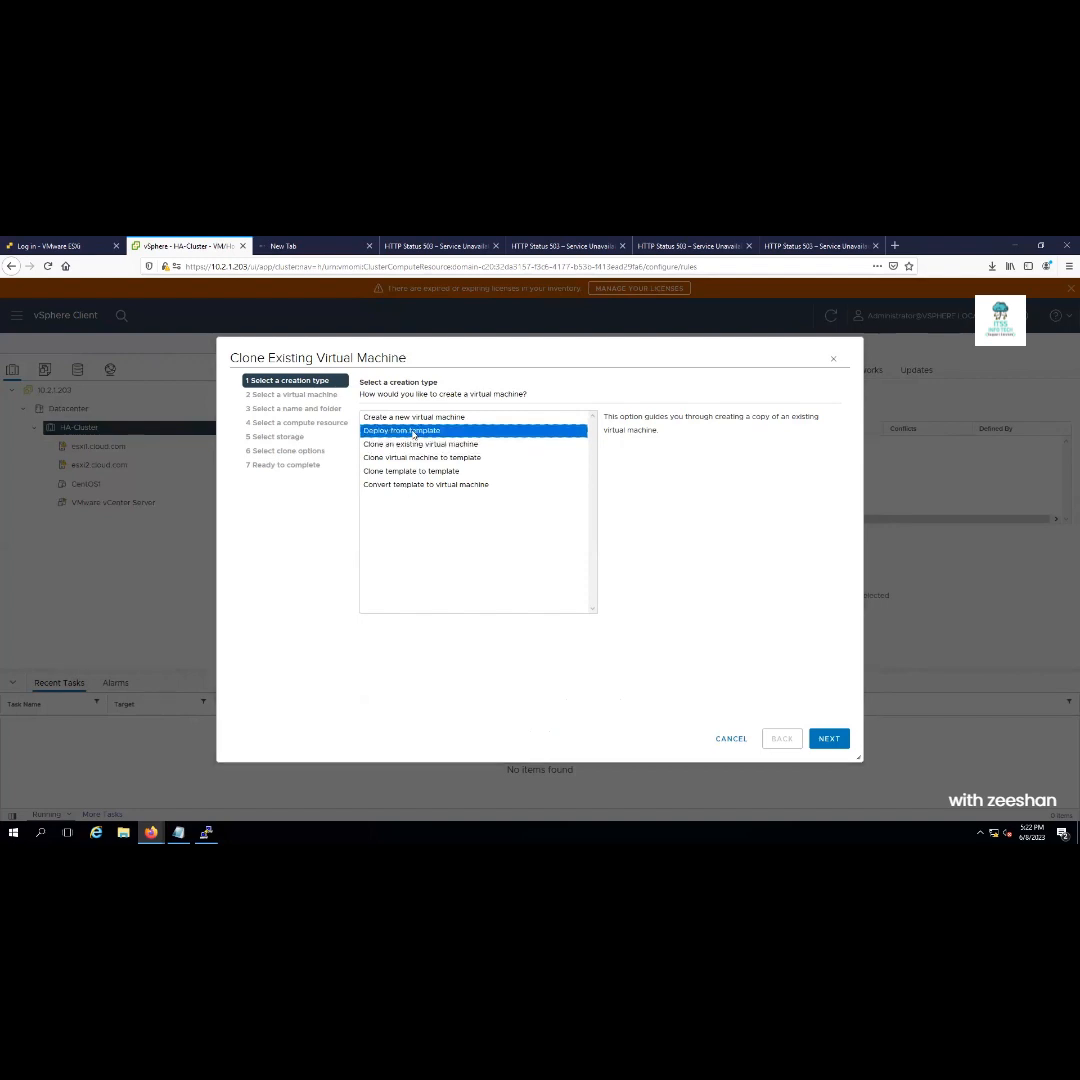
right_click(836, 743)
click(834, 740)
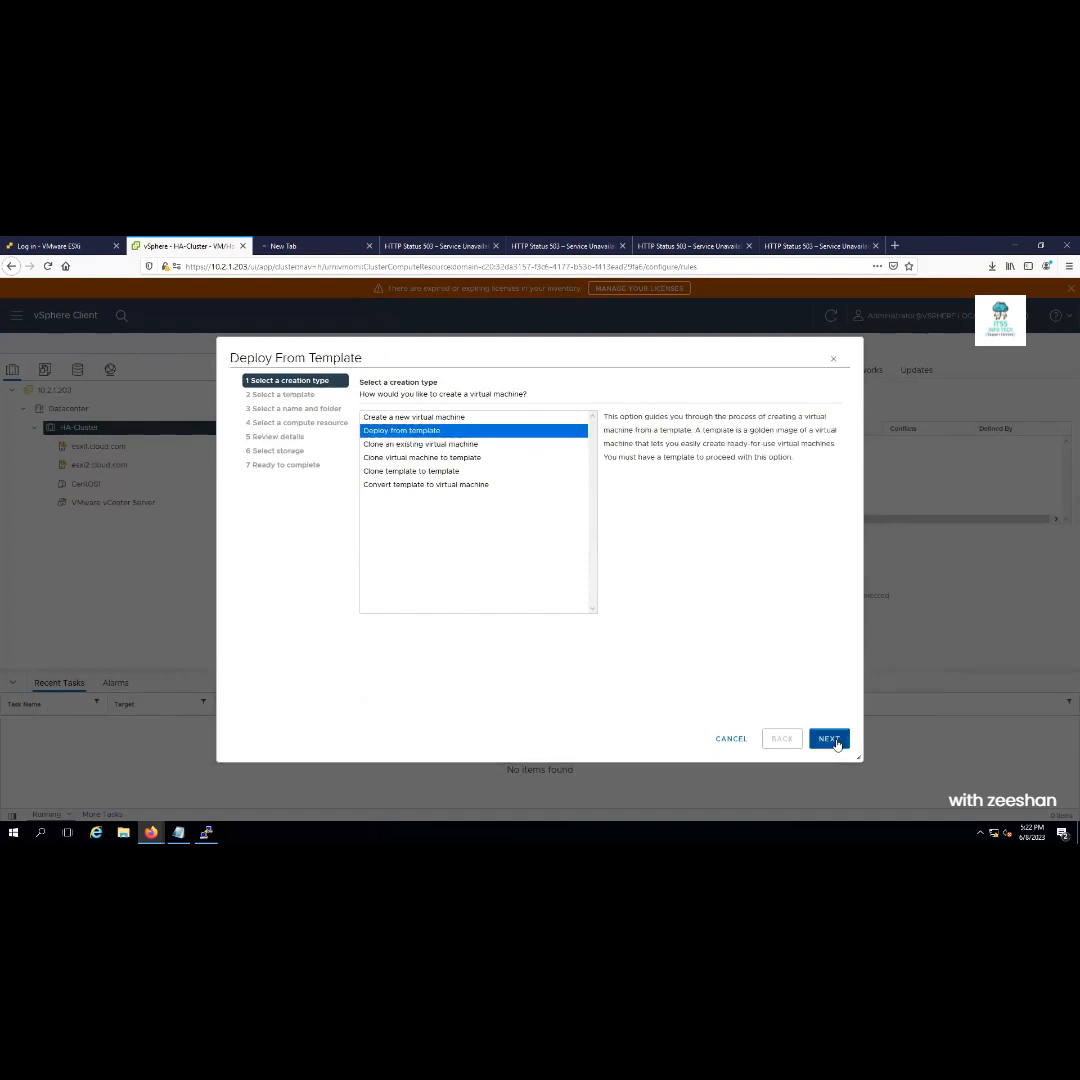
click(834, 740)
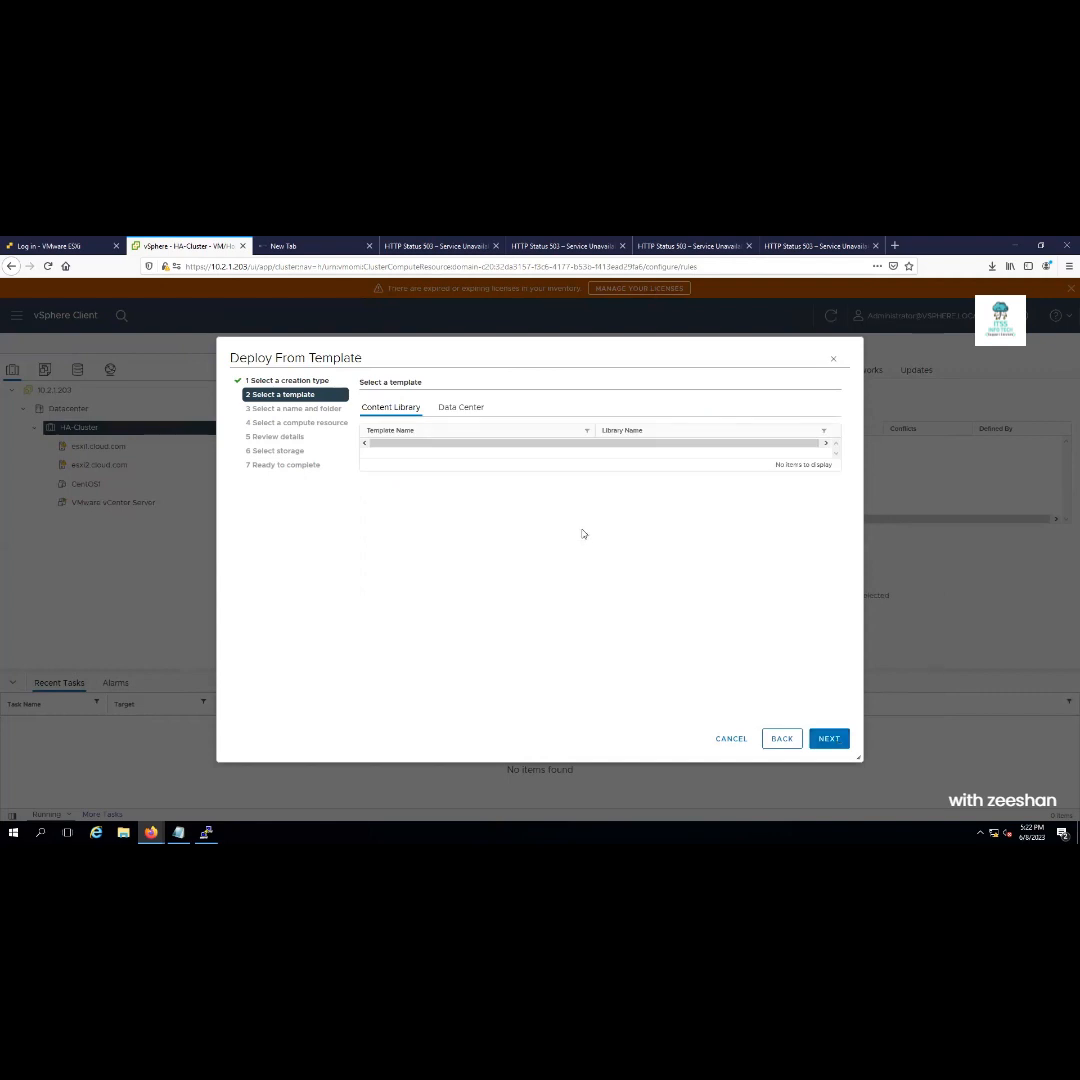
click(459, 408)
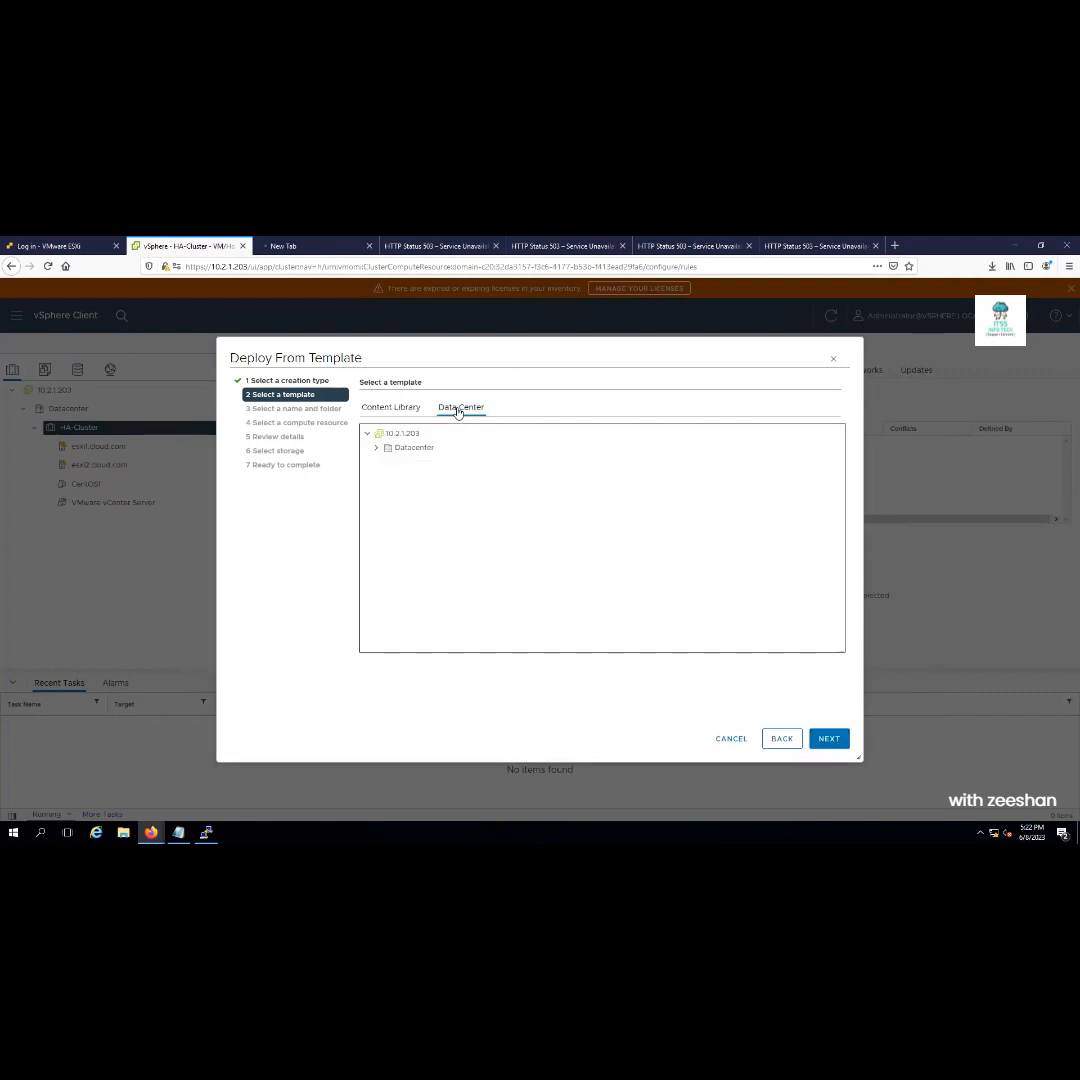
click(405, 408)
click(779, 738)
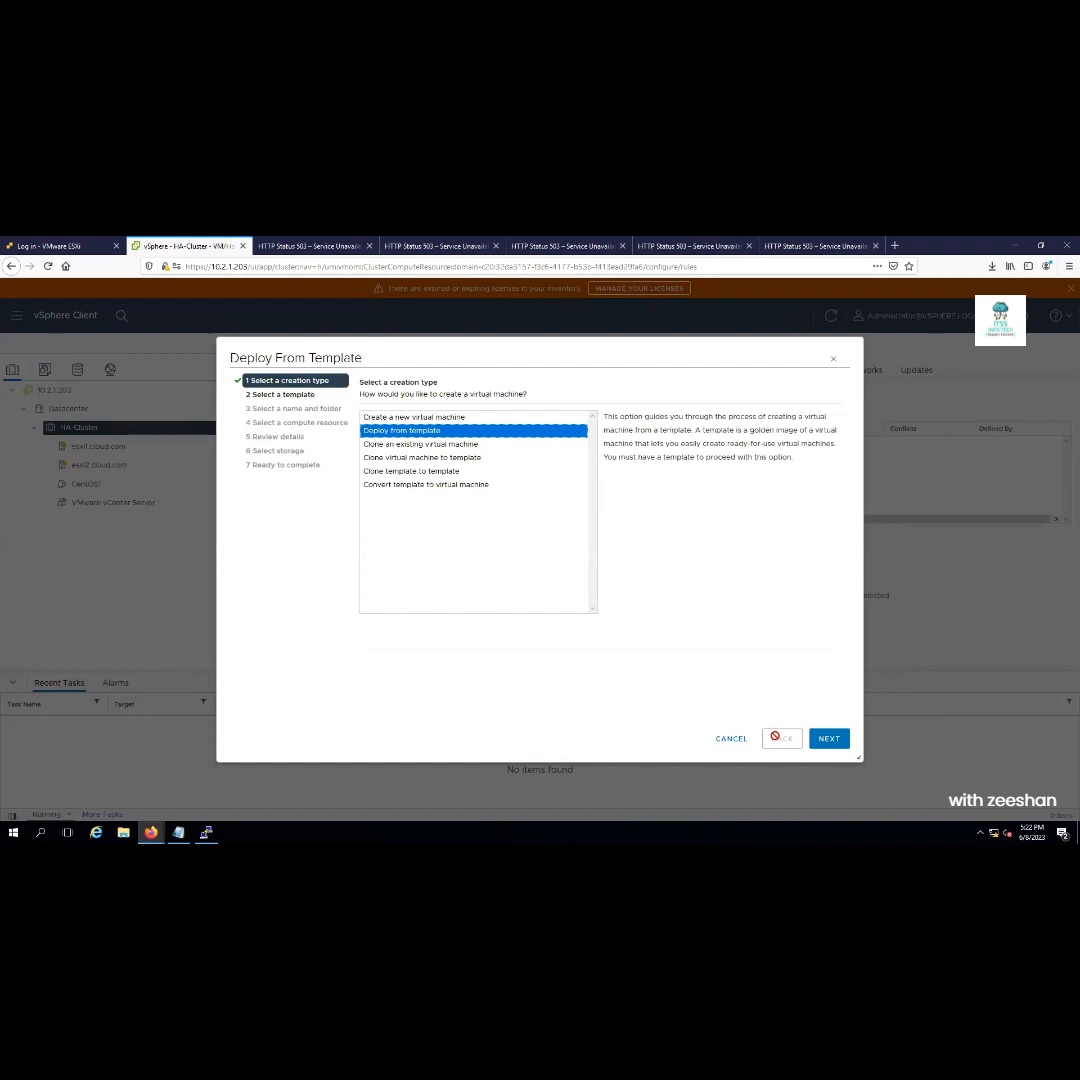
click(731, 742)
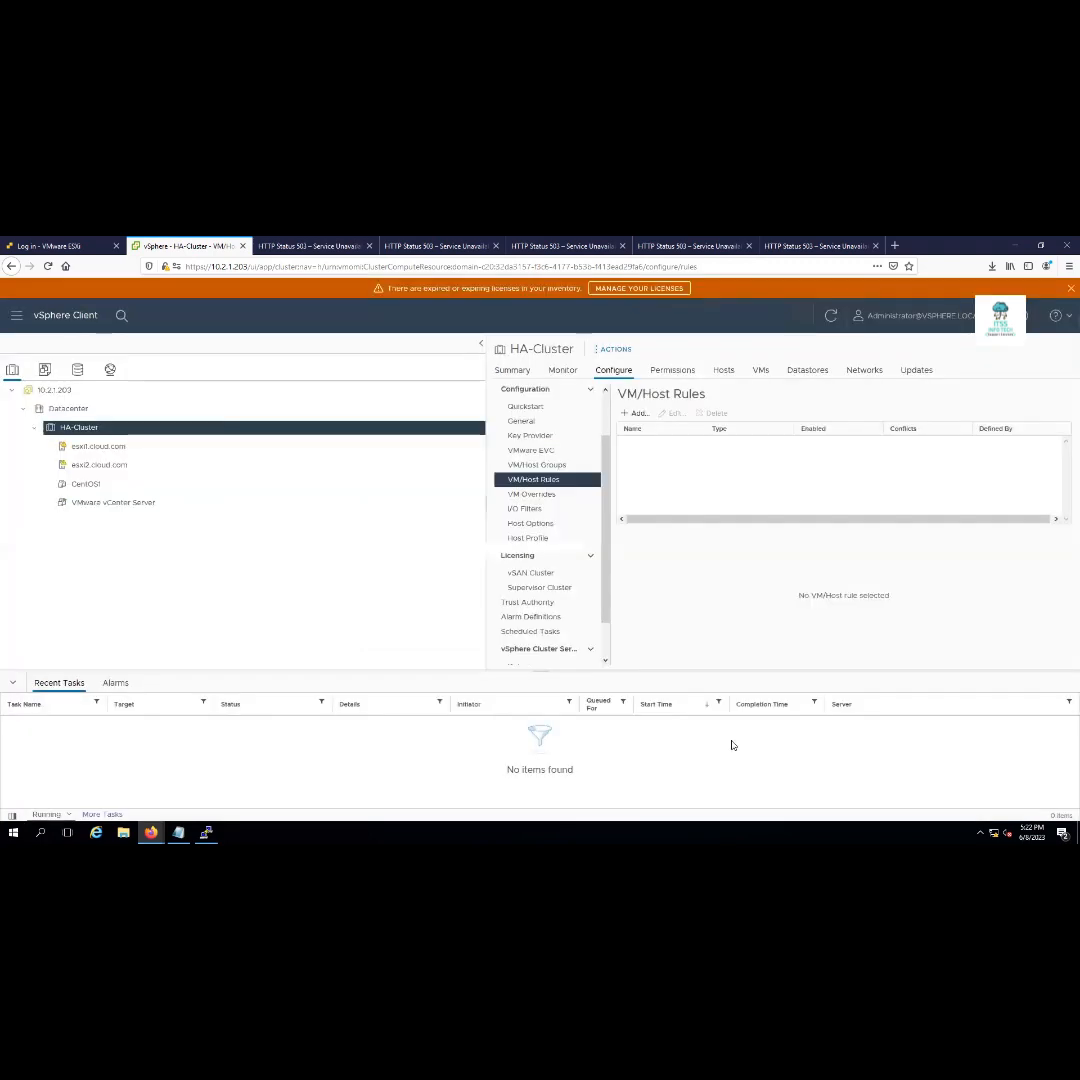
Start Deploy OVF Template on HA-Cluster using a local-file source
right_click(72, 428)
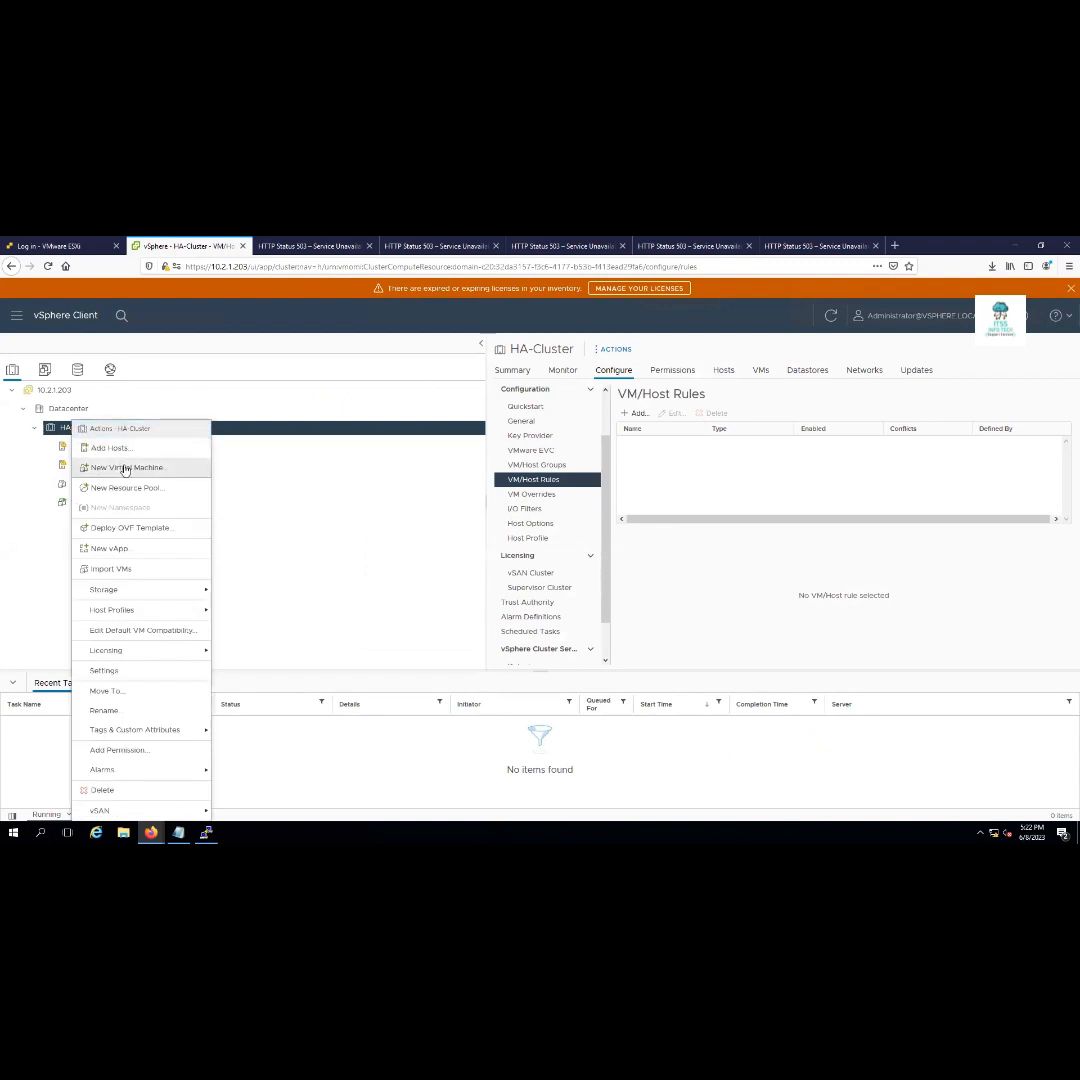
click(156, 533)
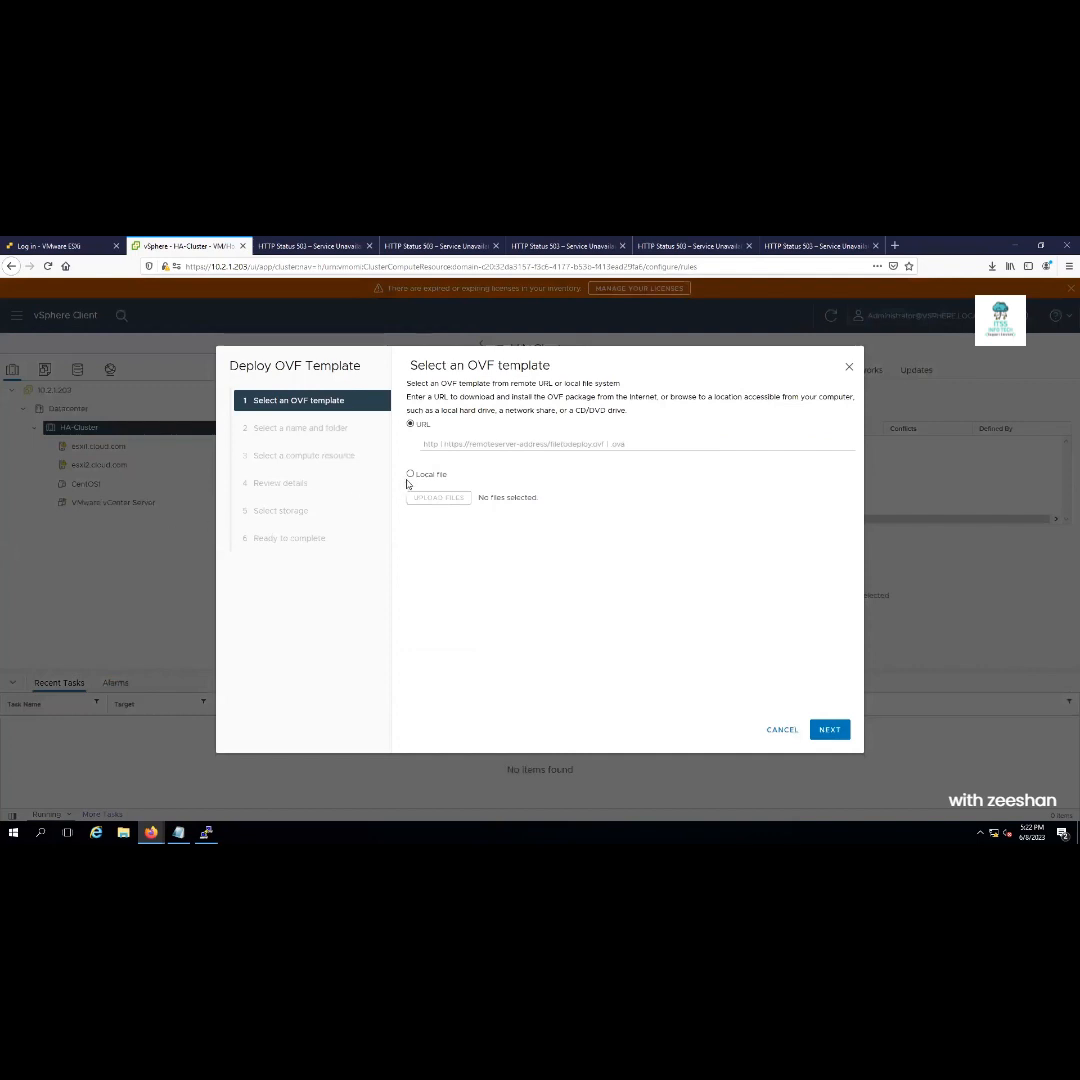
click(410, 474)
click(436, 516)
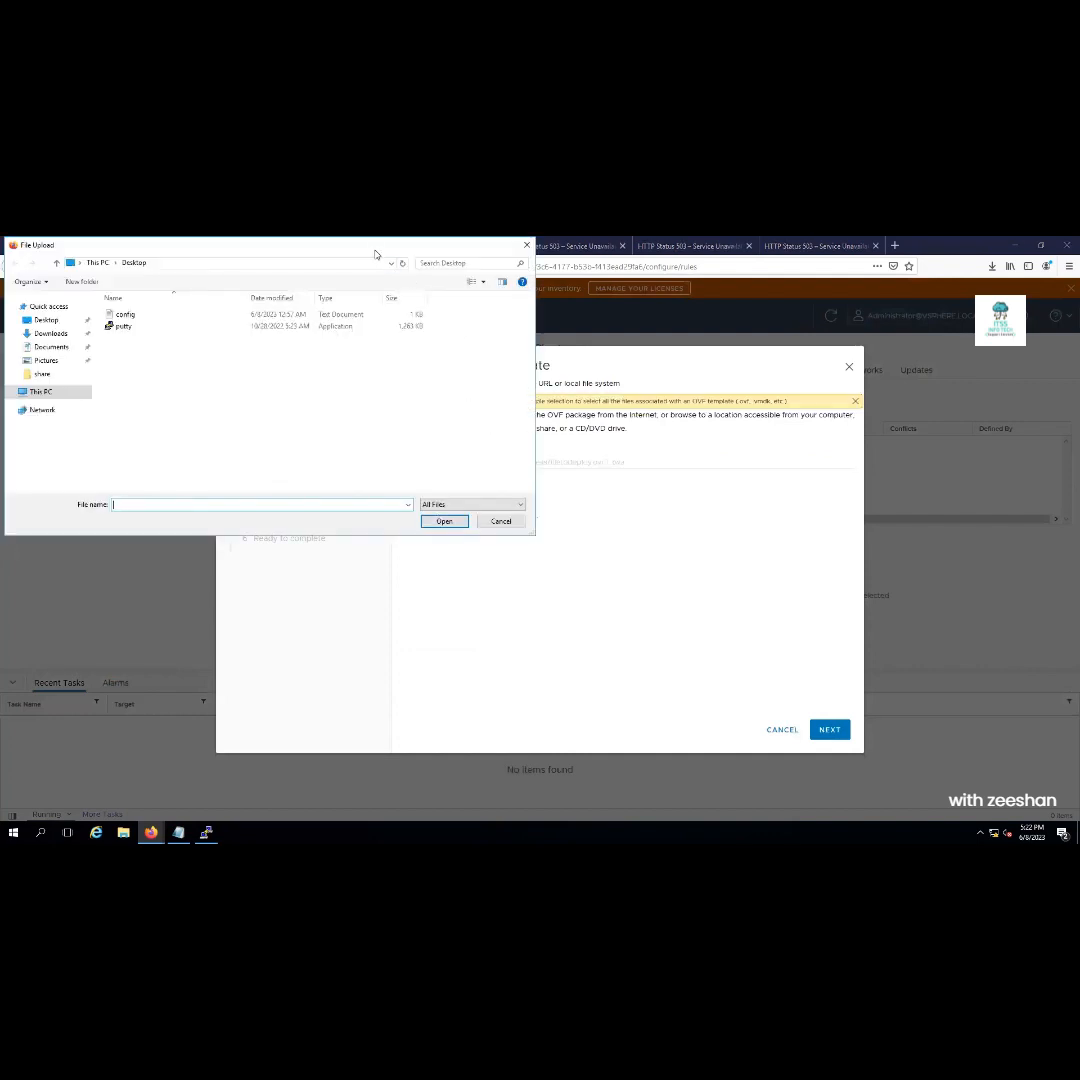
Select all five CentOS1 files in Downloads and upload them to the wizard
double_click(376, 247)
click(66, 336)
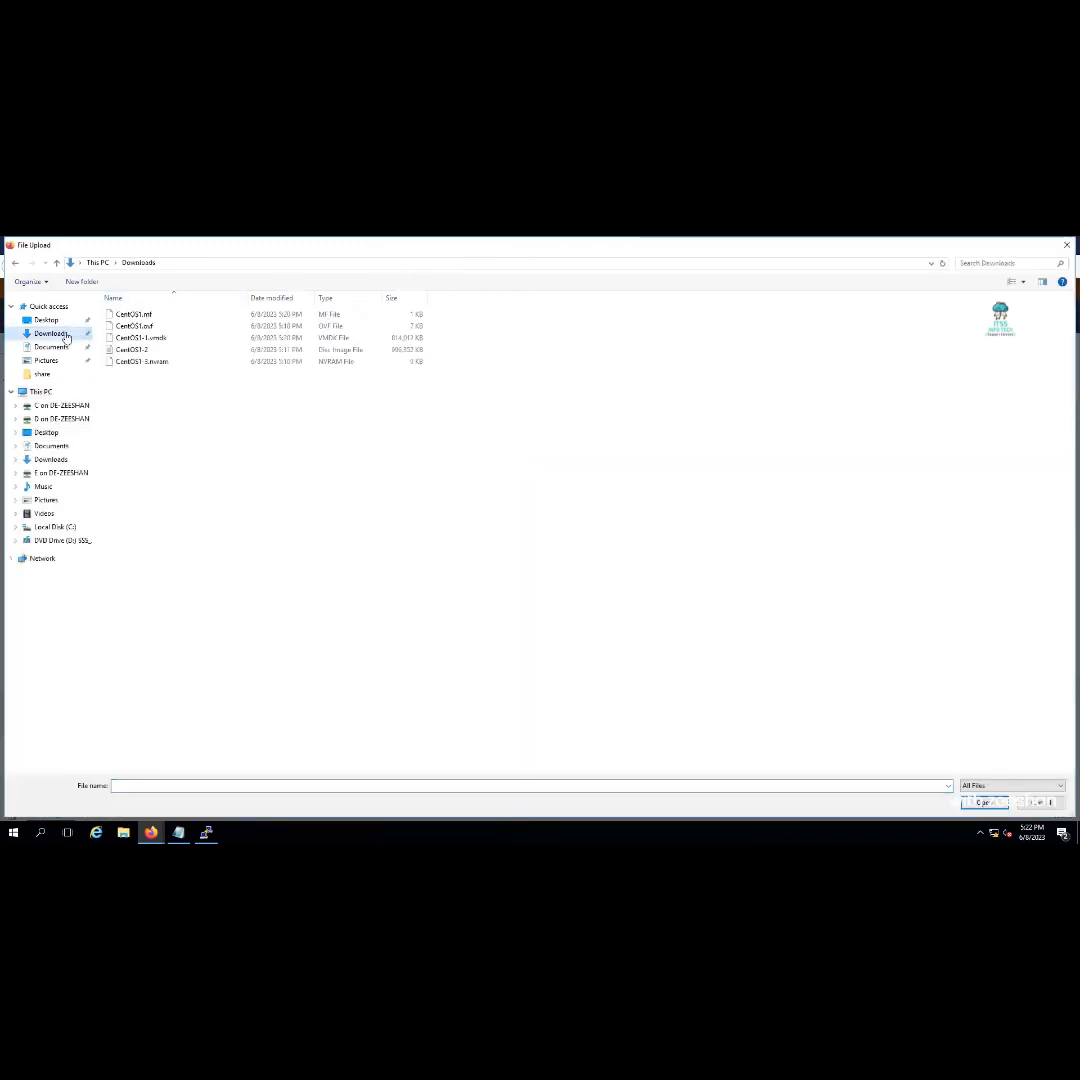
drag(212, 397, 111, 313)
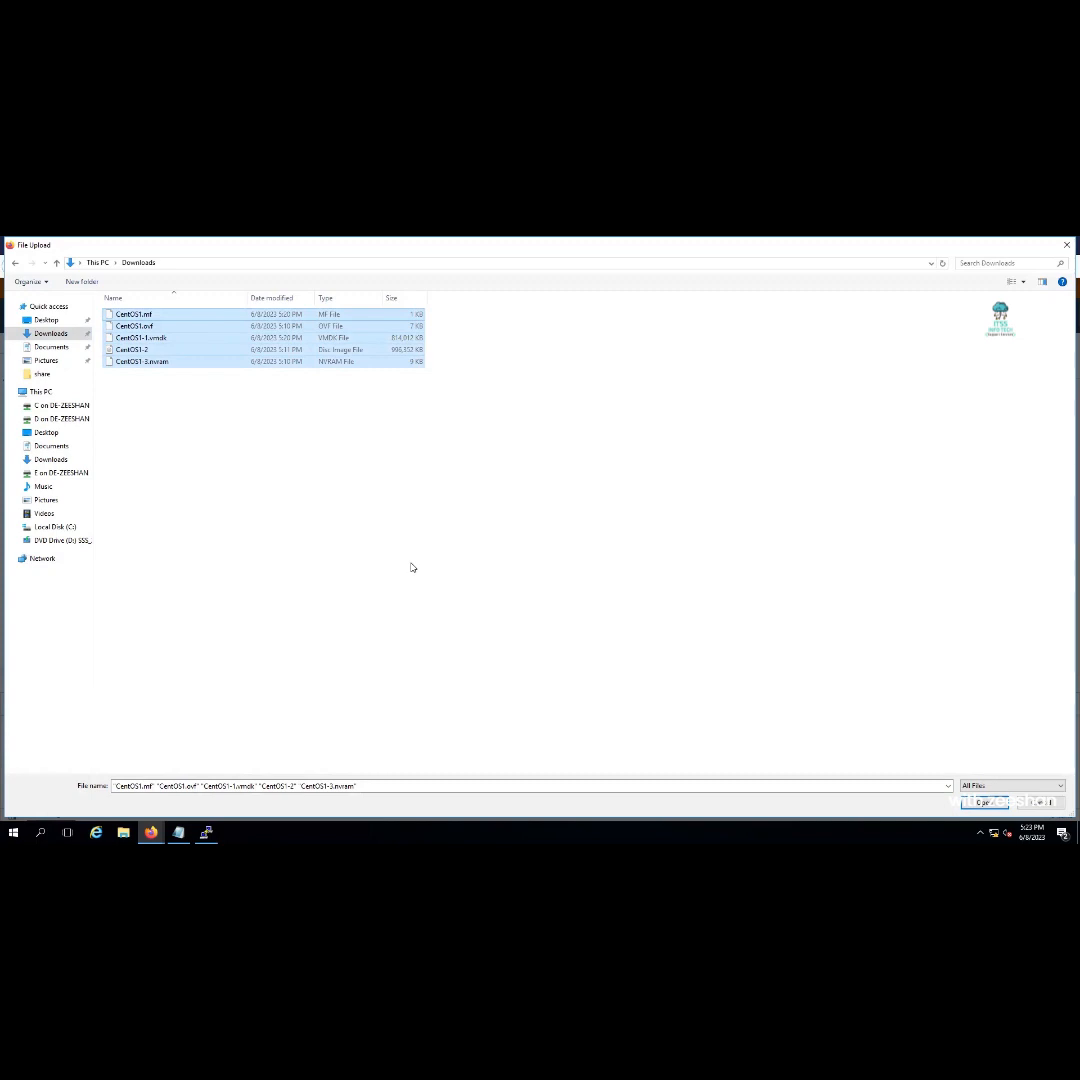
click(1000, 802)
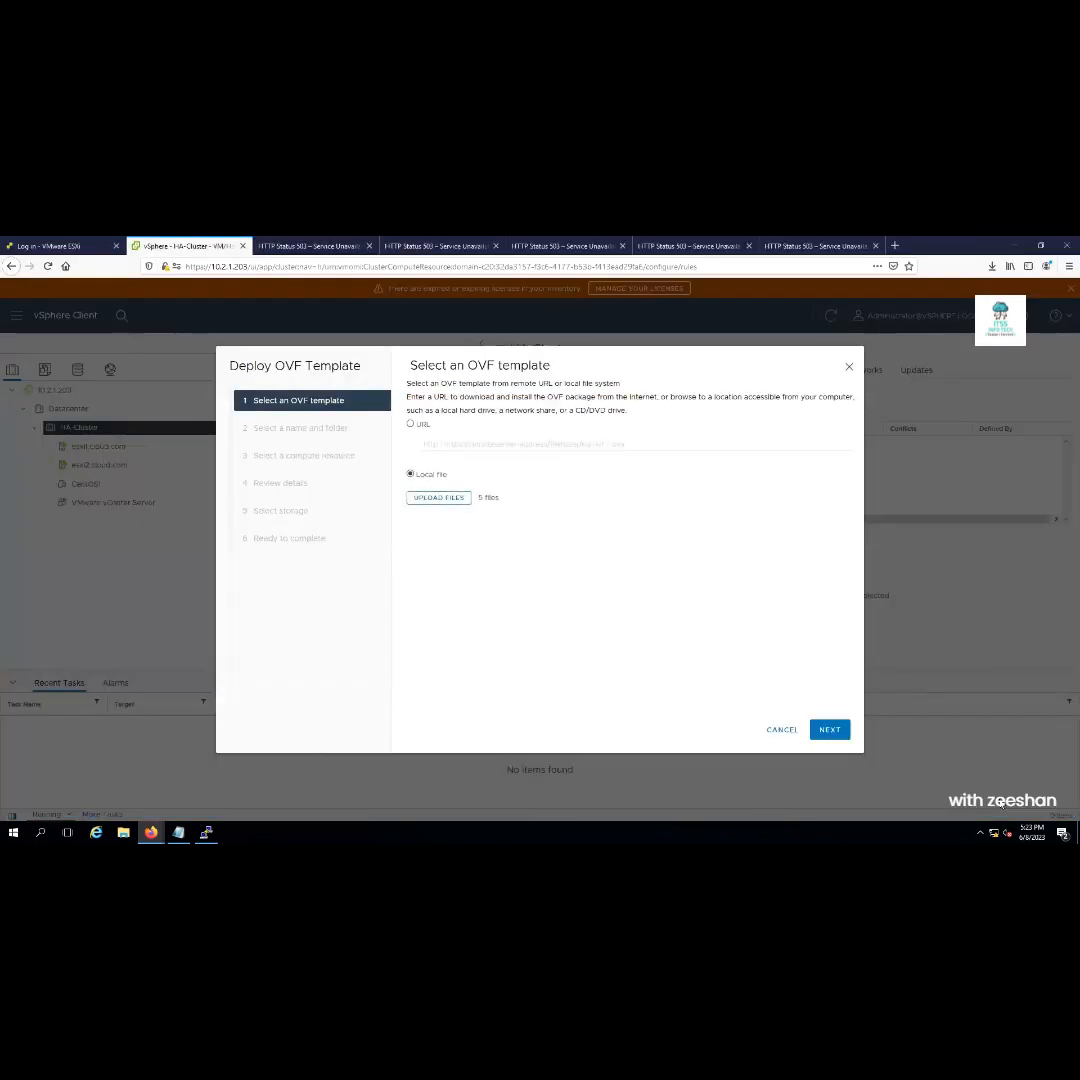
Open the Downloads folder and view CentOS1-1.vmdk as plain text in Notepad
click(1012, 246)
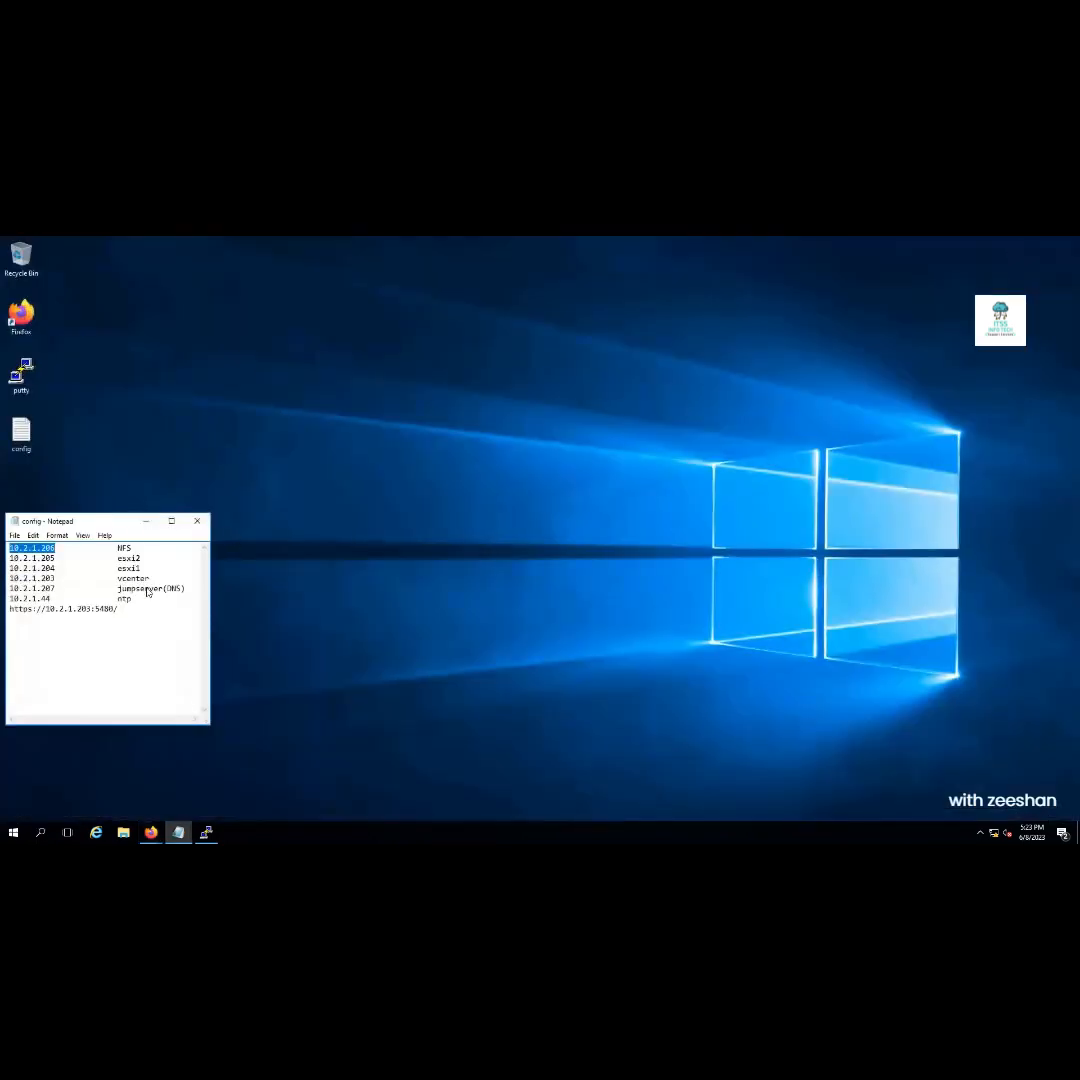
click(124, 834)
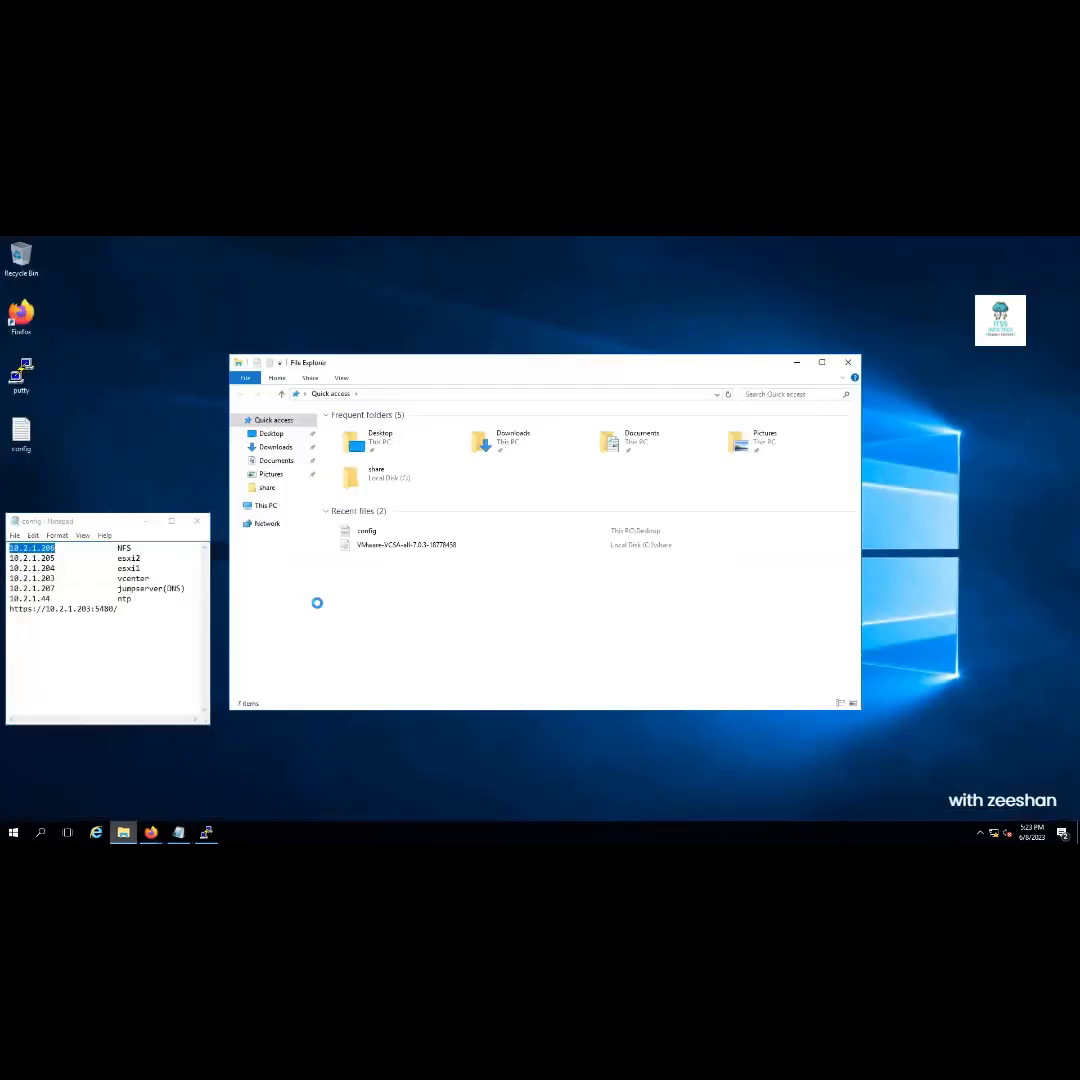
click(276, 447)
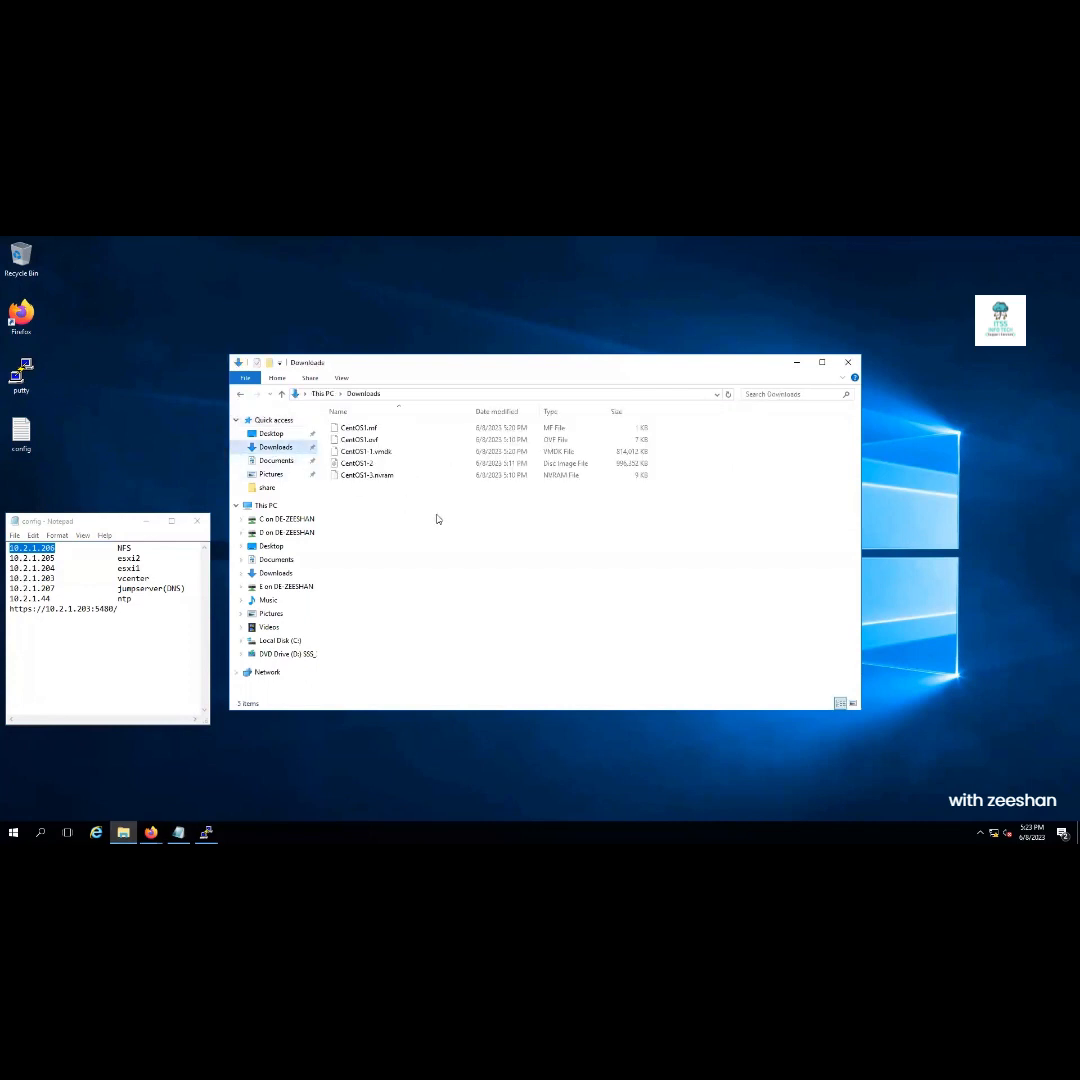
click(372, 453)
right_click(377, 457)
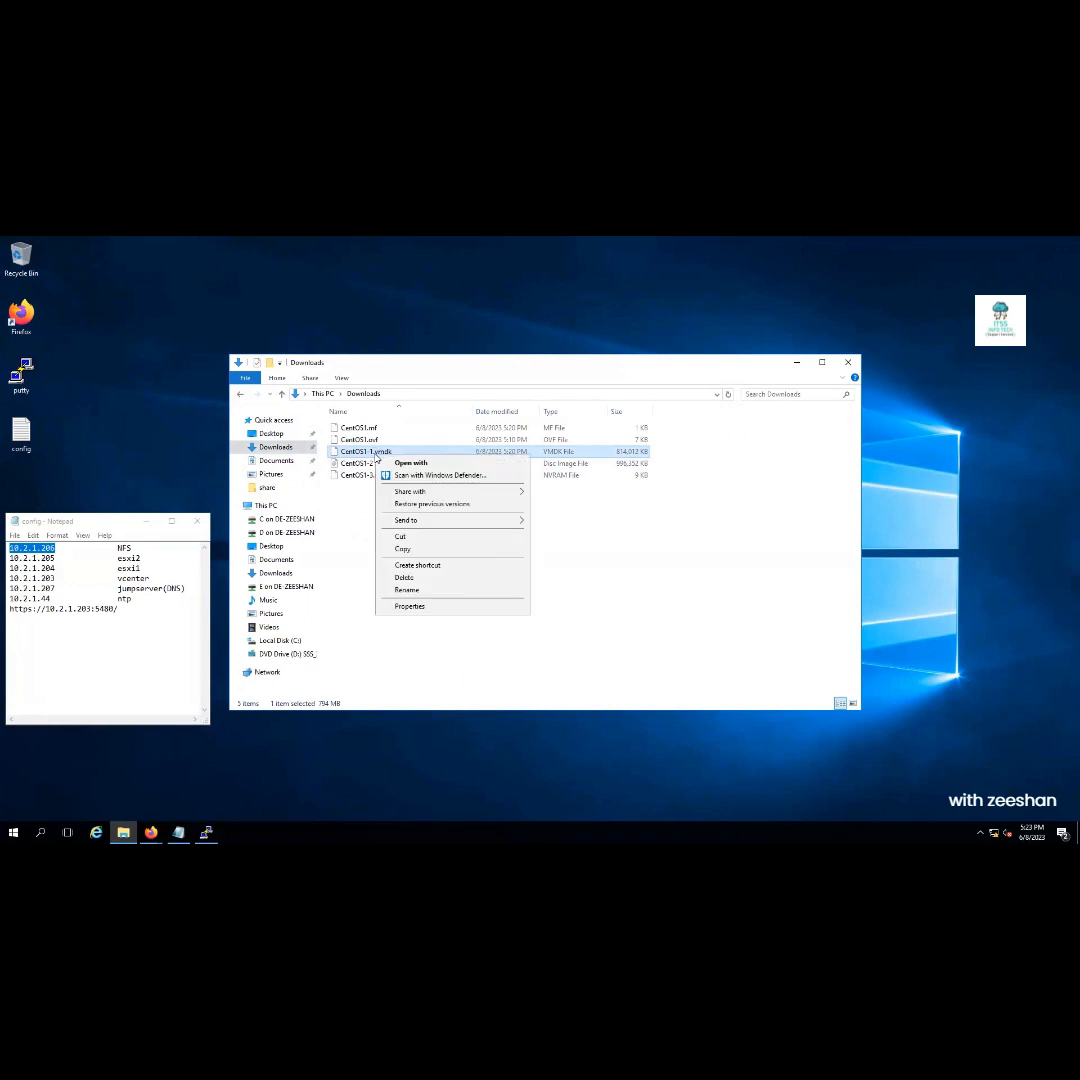
mouse_move(418, 491)
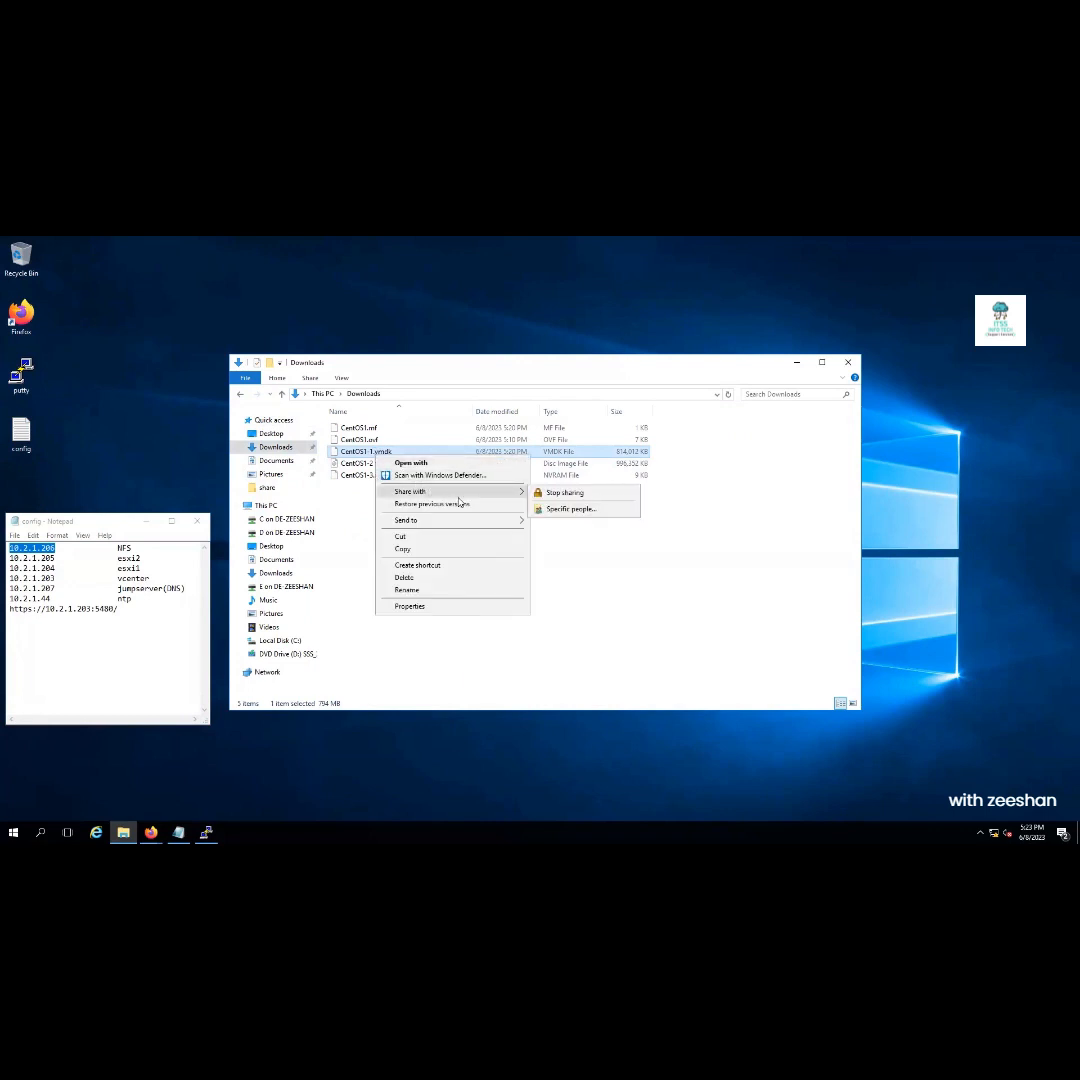
click(418, 463)
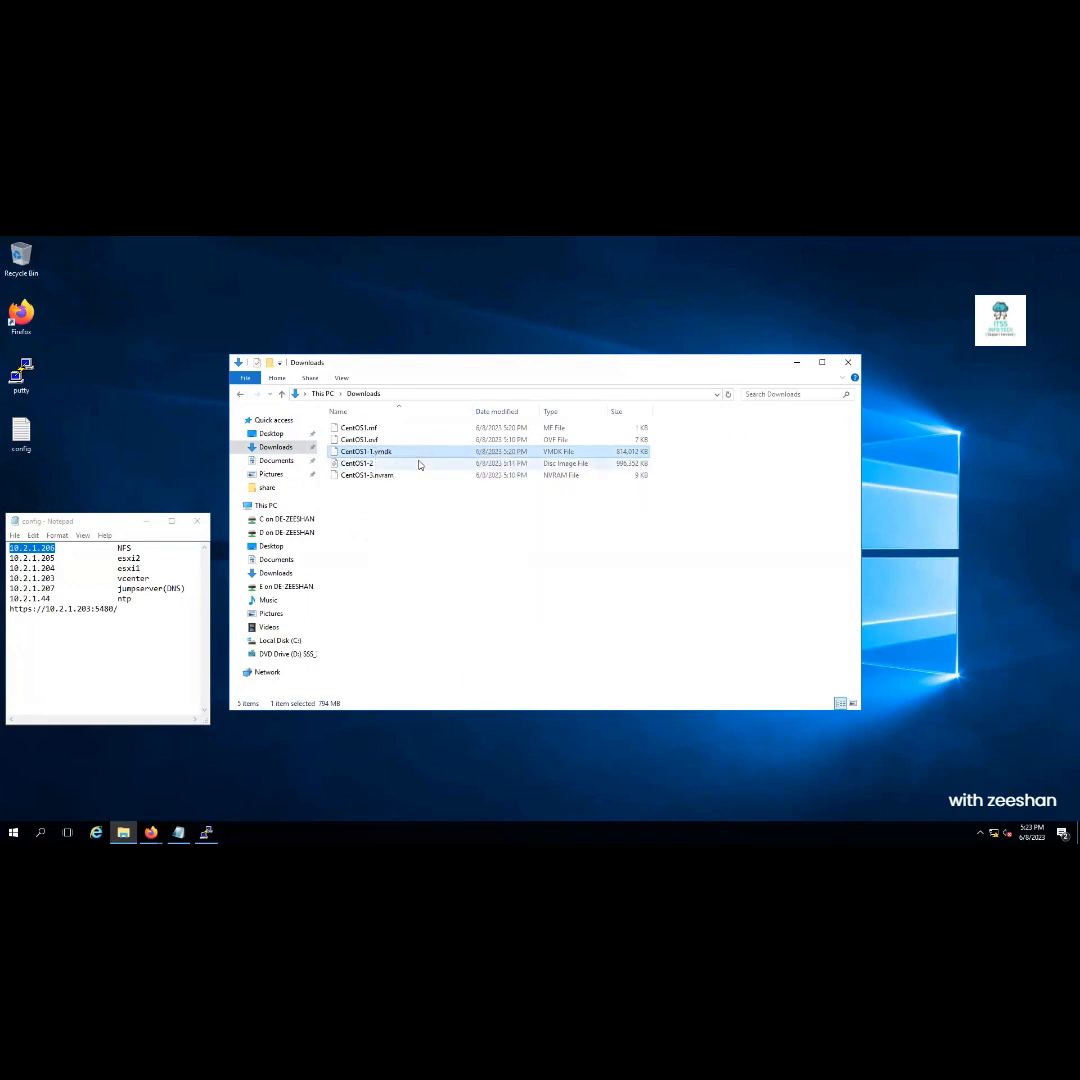
click(482, 450)
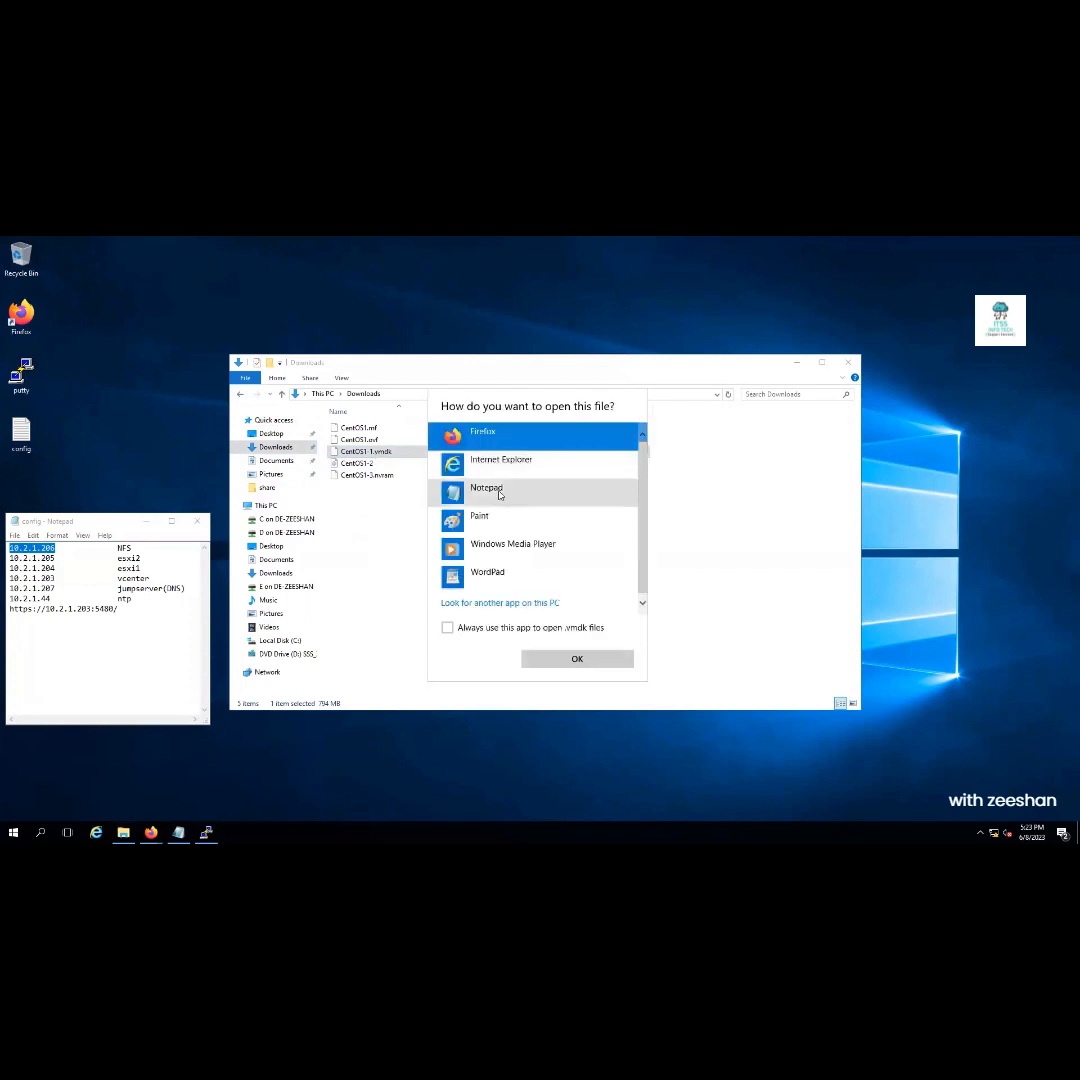
click(499, 492)
click(499, 492)
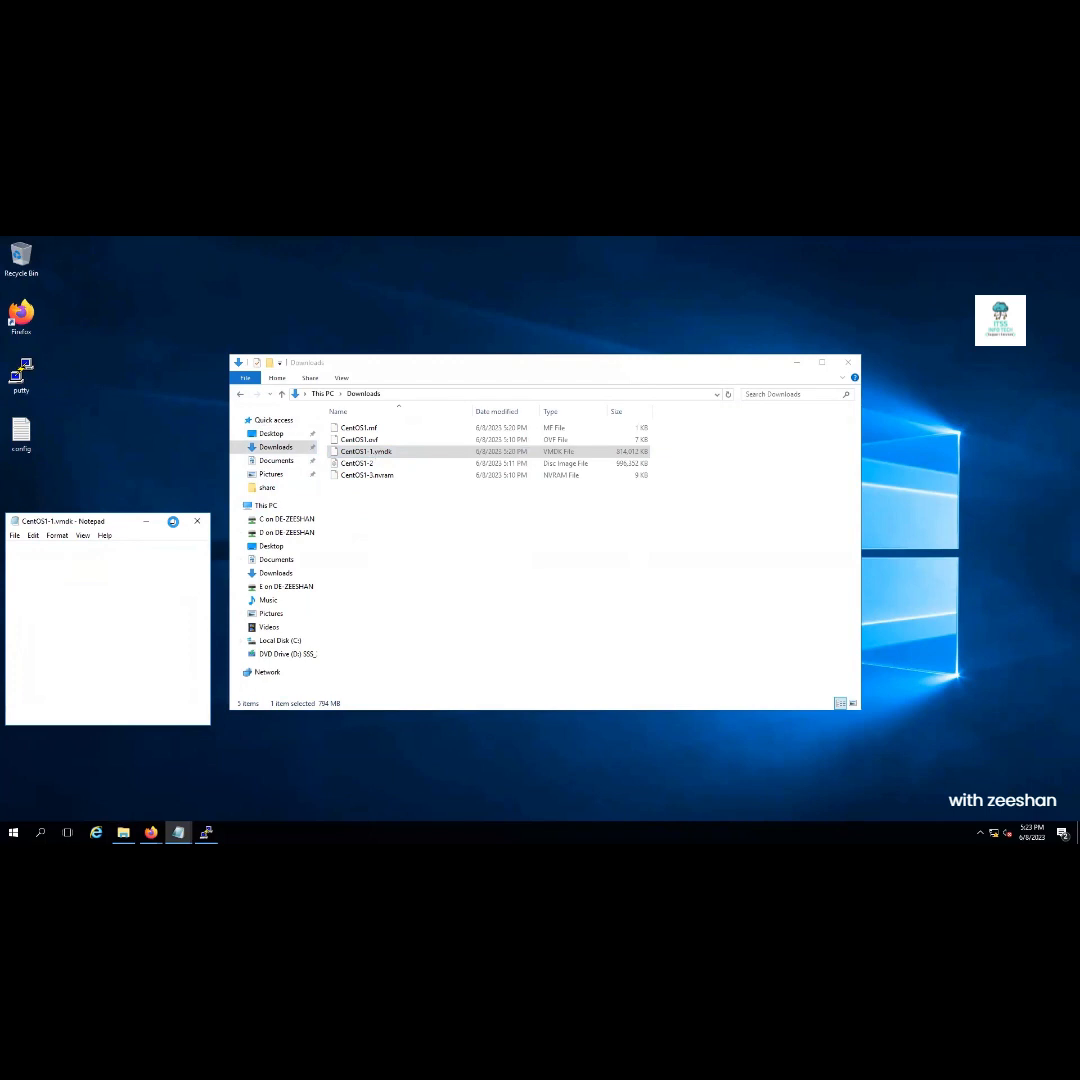
click(173, 521)
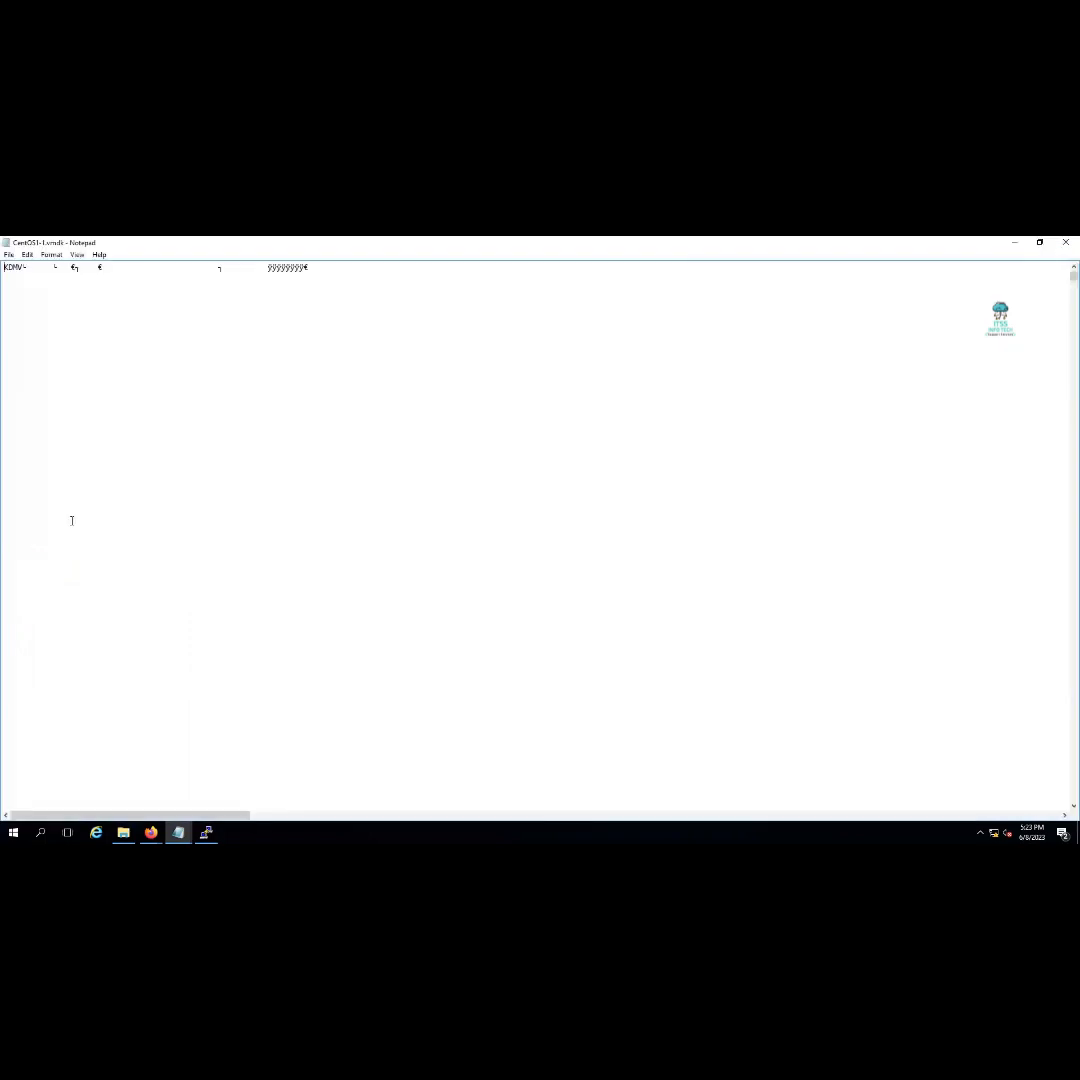
click(1065, 242)
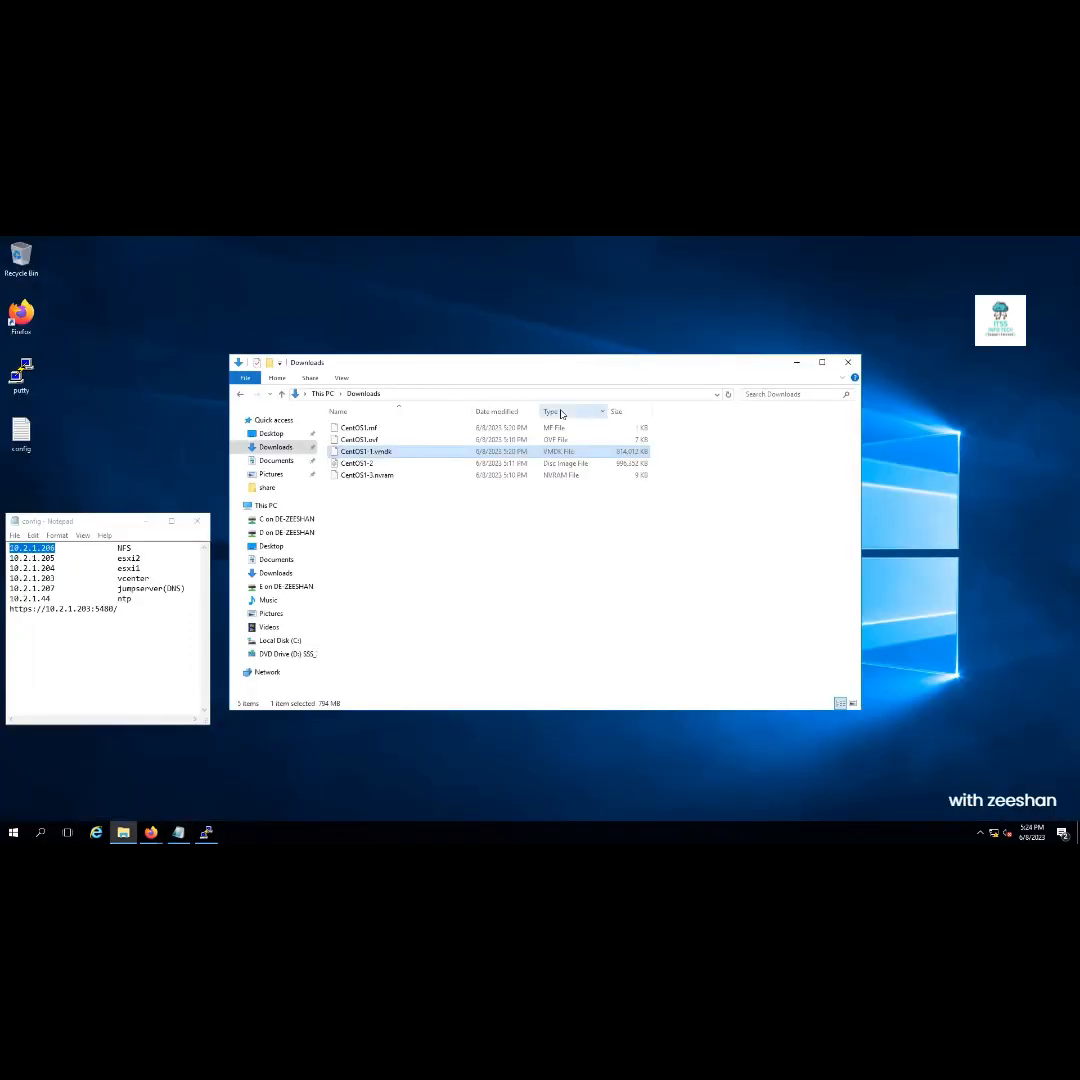
Inspect CentOS1.ovf's XML descriptor in Notepad, then minimize the Downloads window
click(377, 466)
click(380, 475)
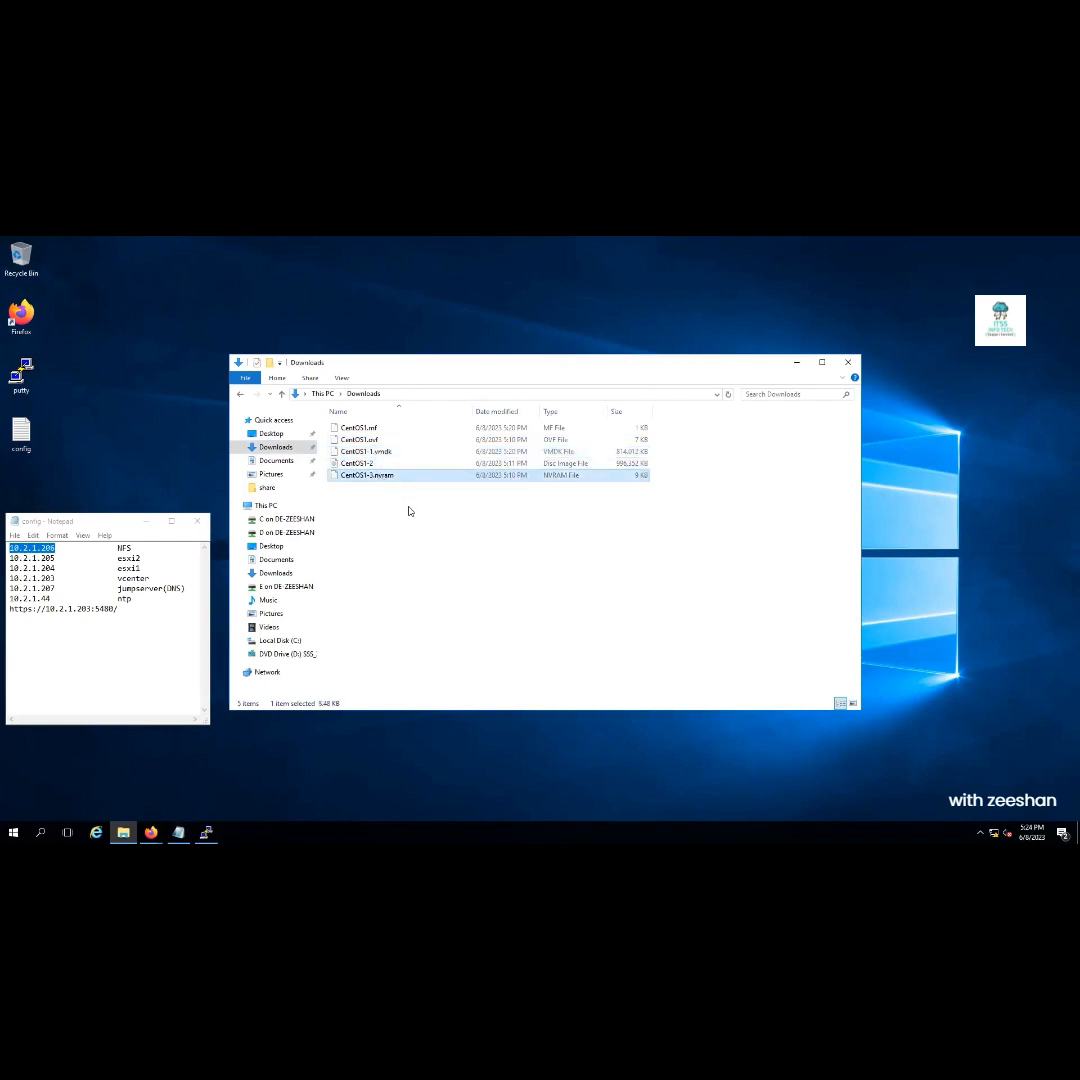
click(372, 441)
right_click(374, 443)
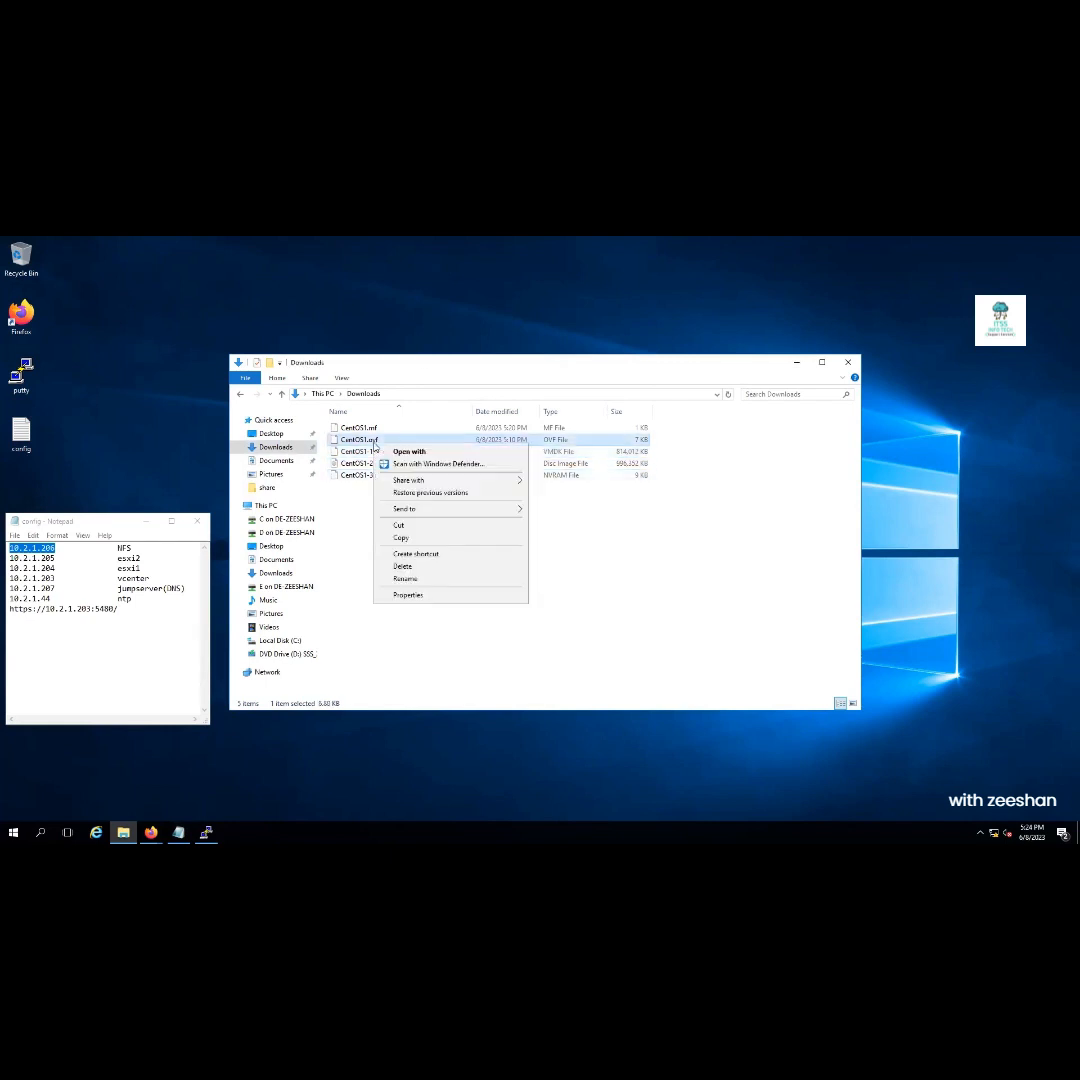
click(406, 452)
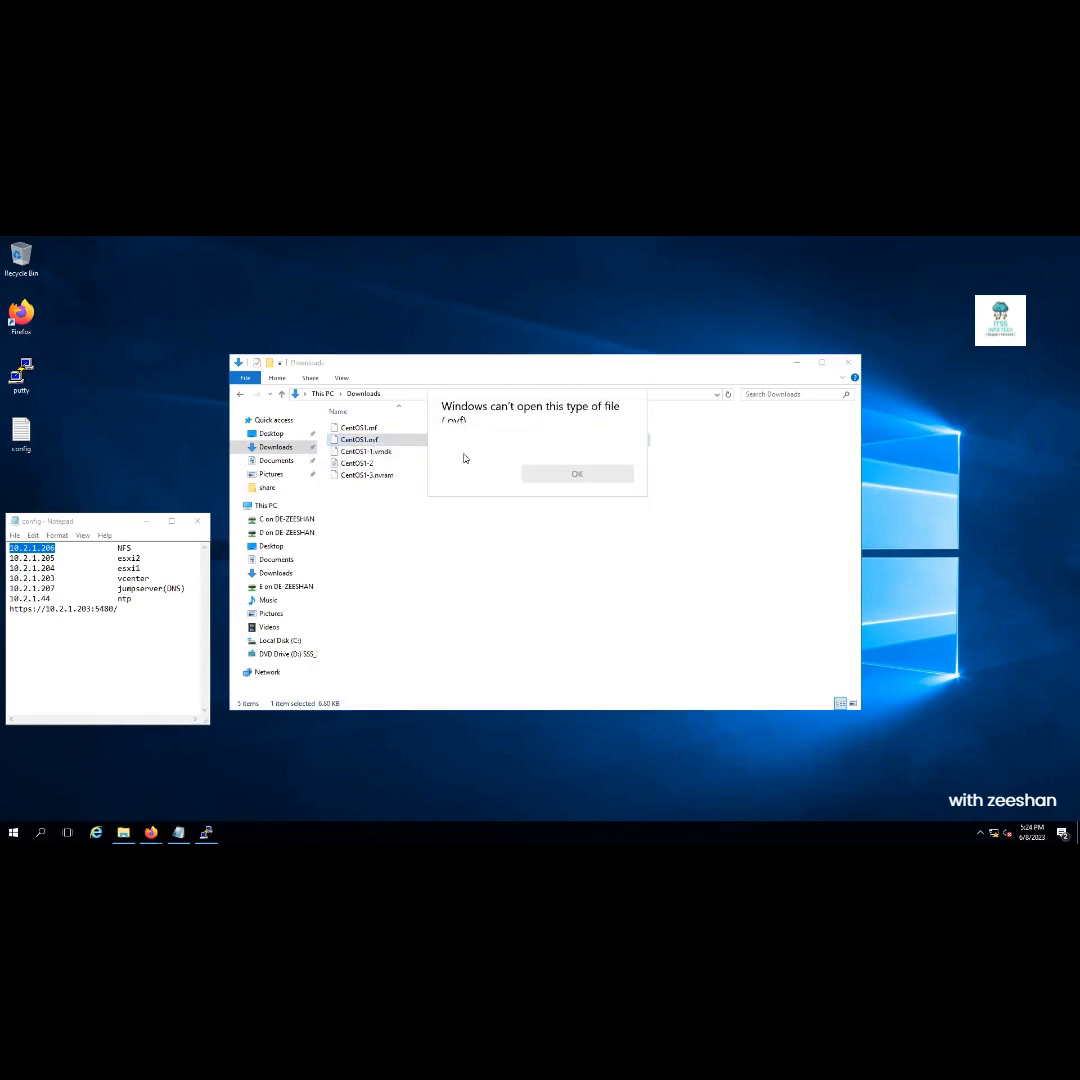
double_click(472, 489)
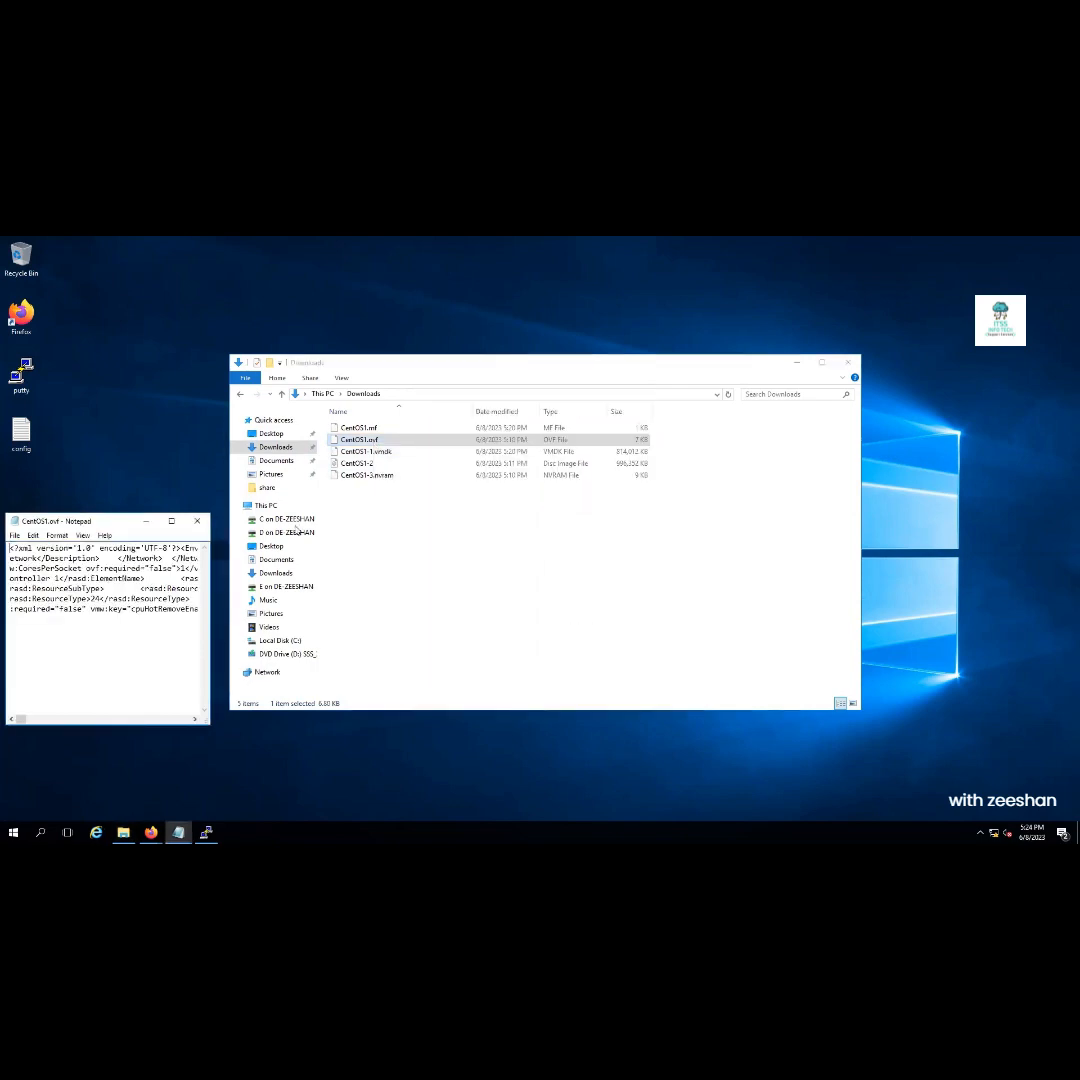
click(171, 521)
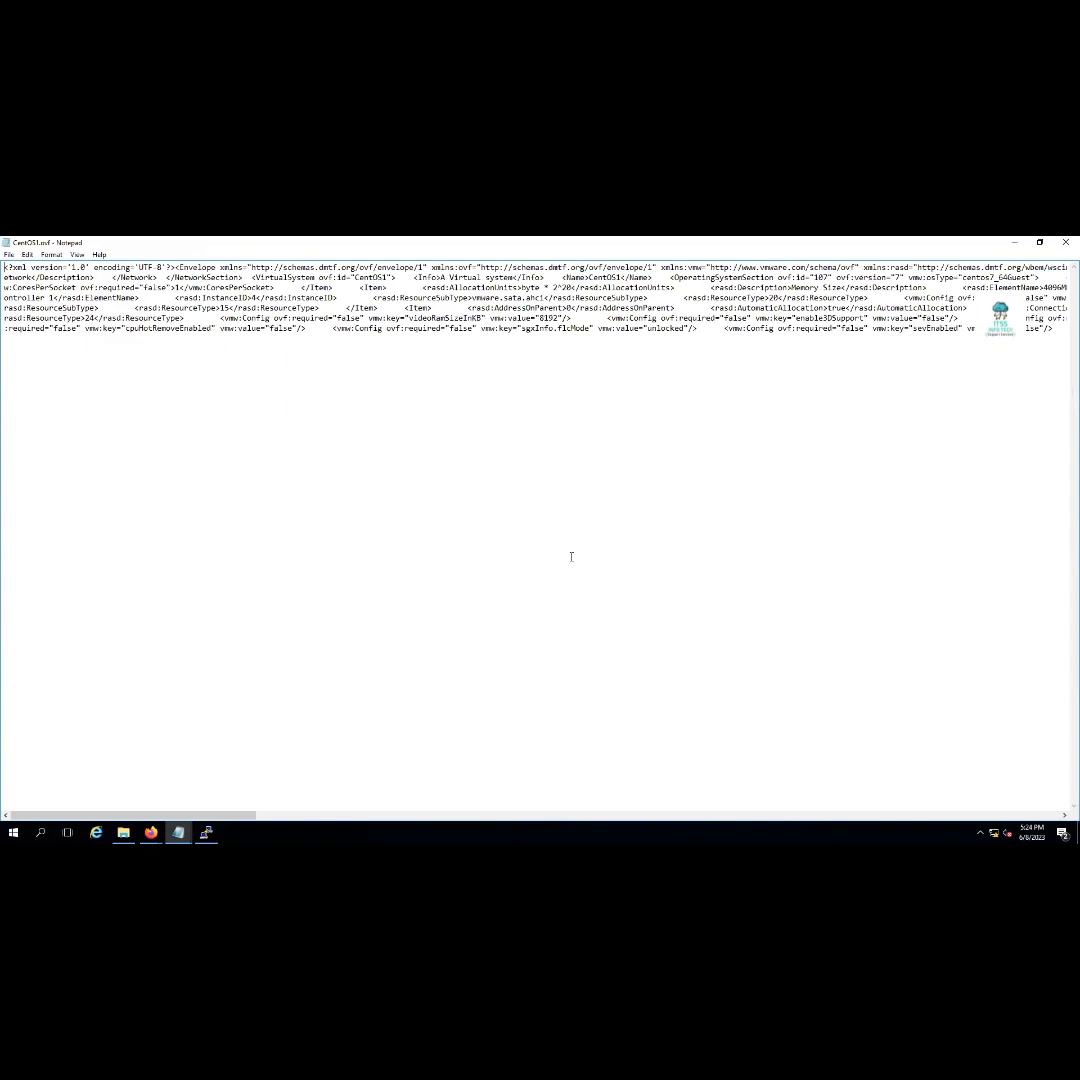
click(1065, 242)
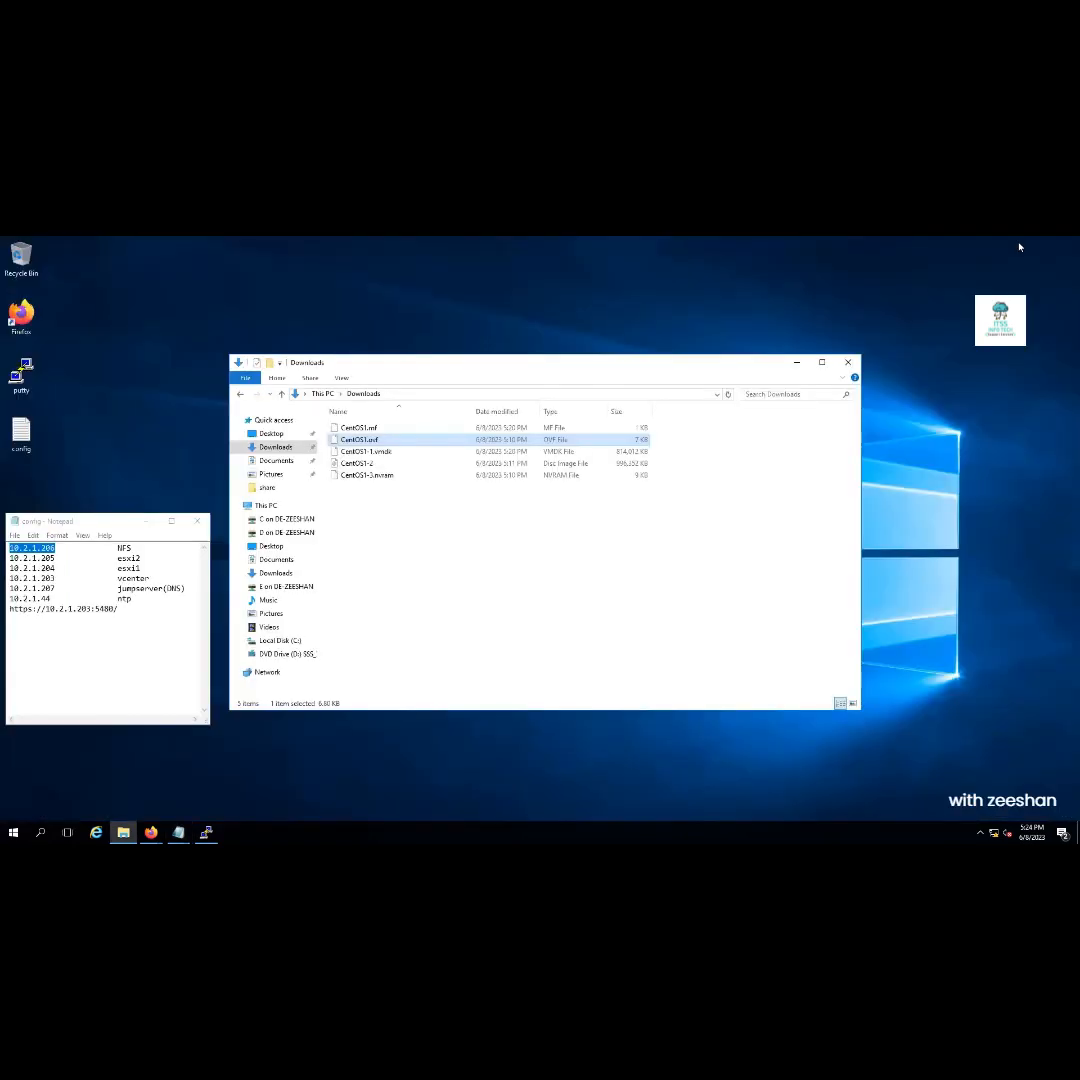
click(360, 436)
click(334, 444)
click(123, 834)
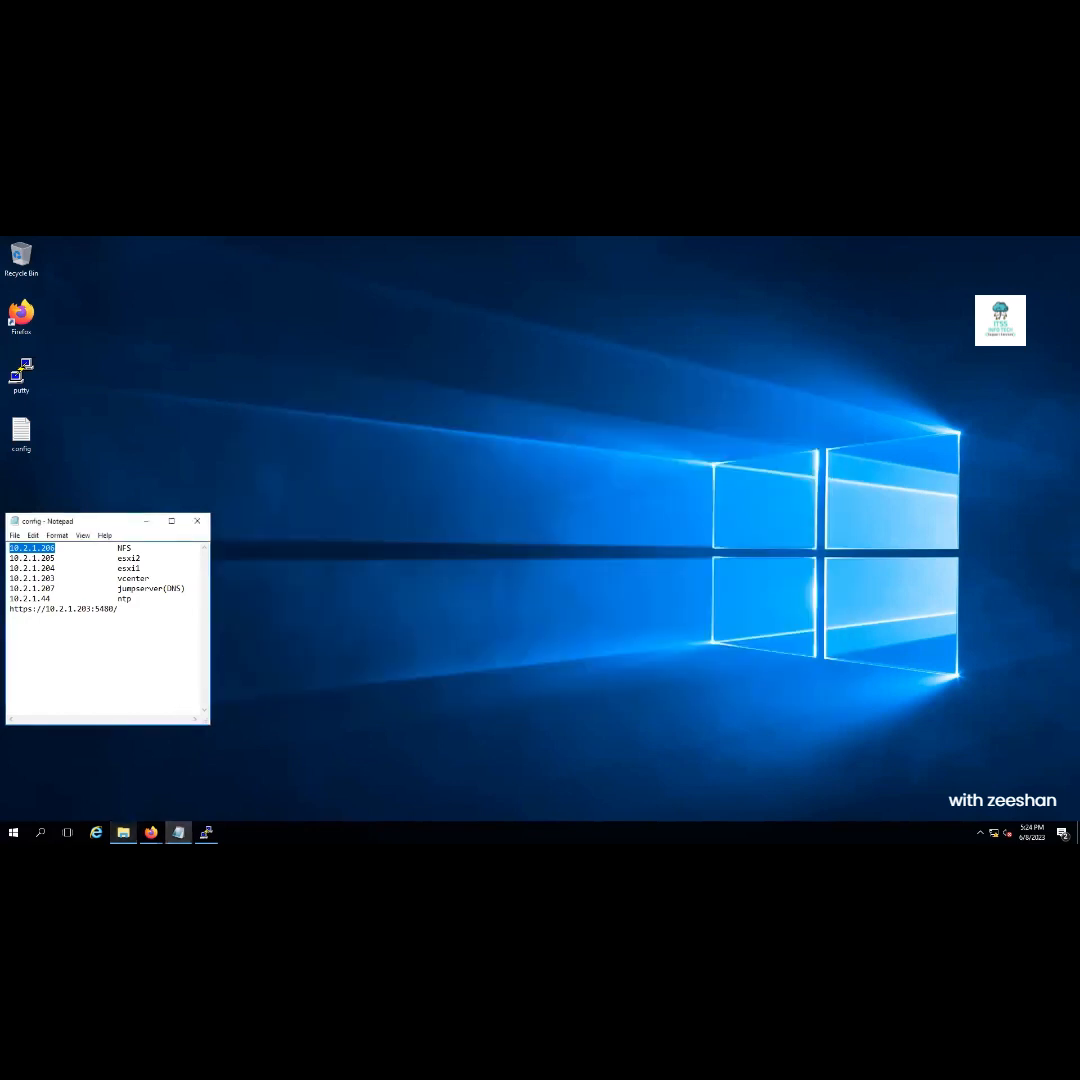
Try copying CentOS1.ovf onto the mapped C drive and cancel the Access Denied prompt
click(123, 832)
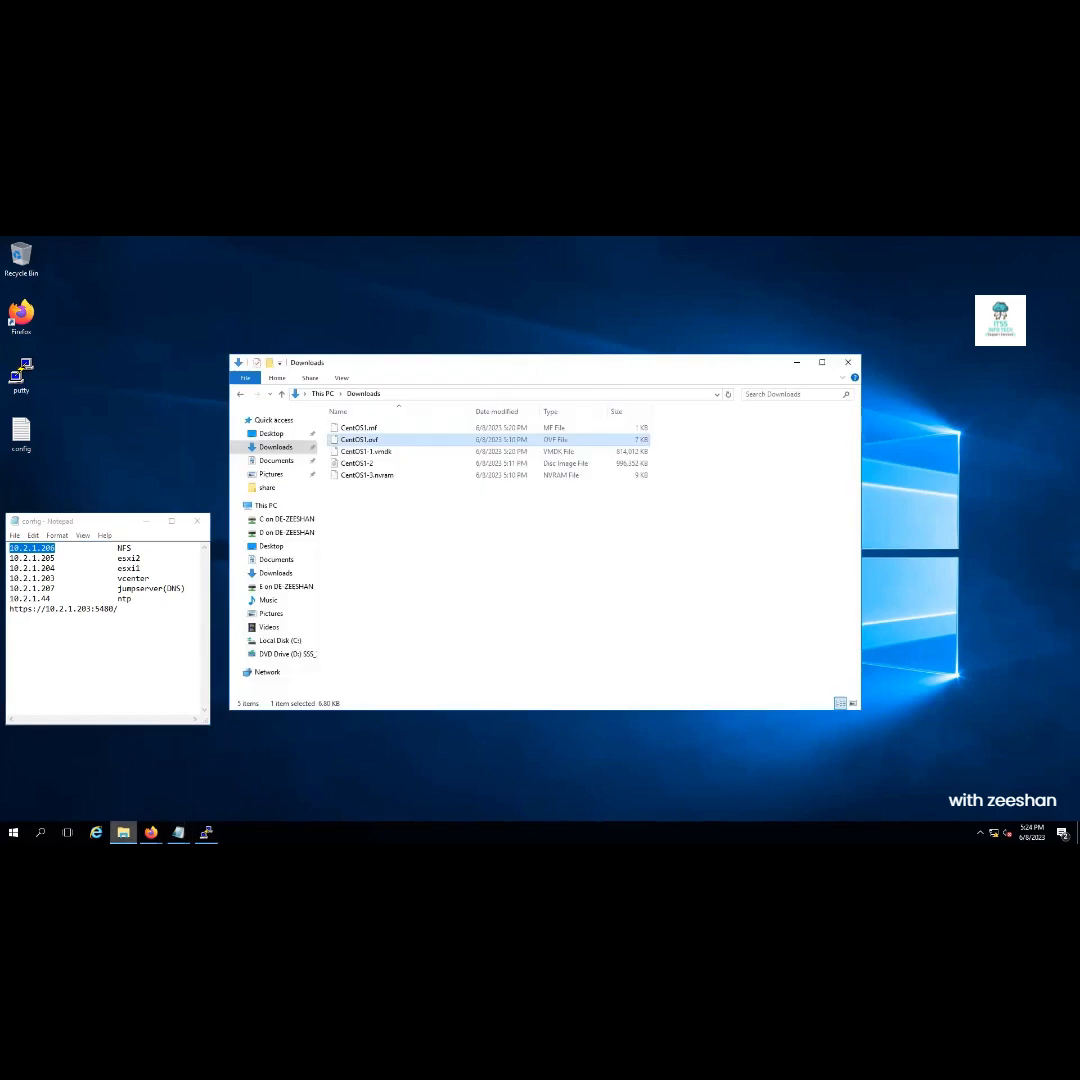
click(266, 507)
double_click(513, 517)
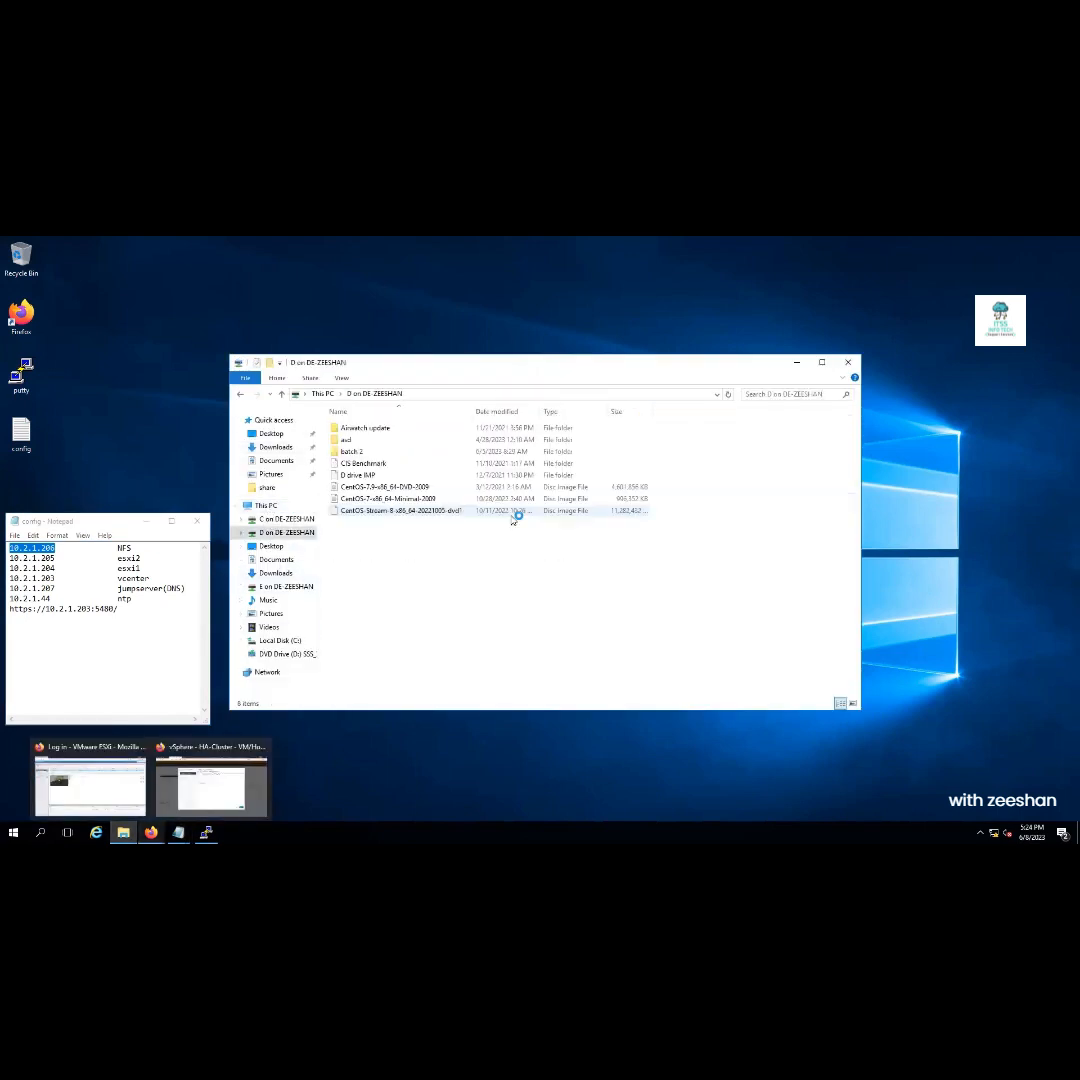
click(320, 395)
double_click(378, 520)
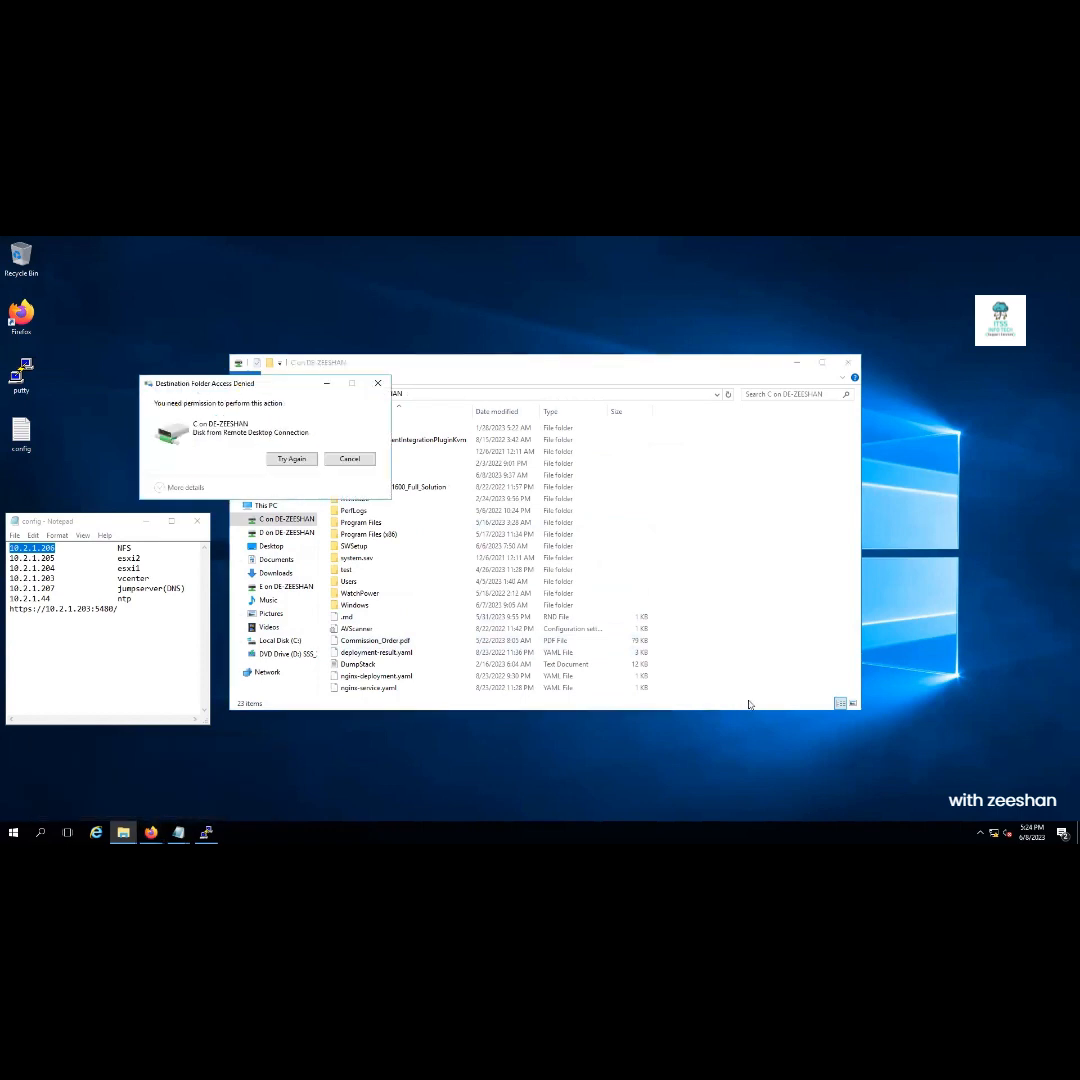
click(291, 458)
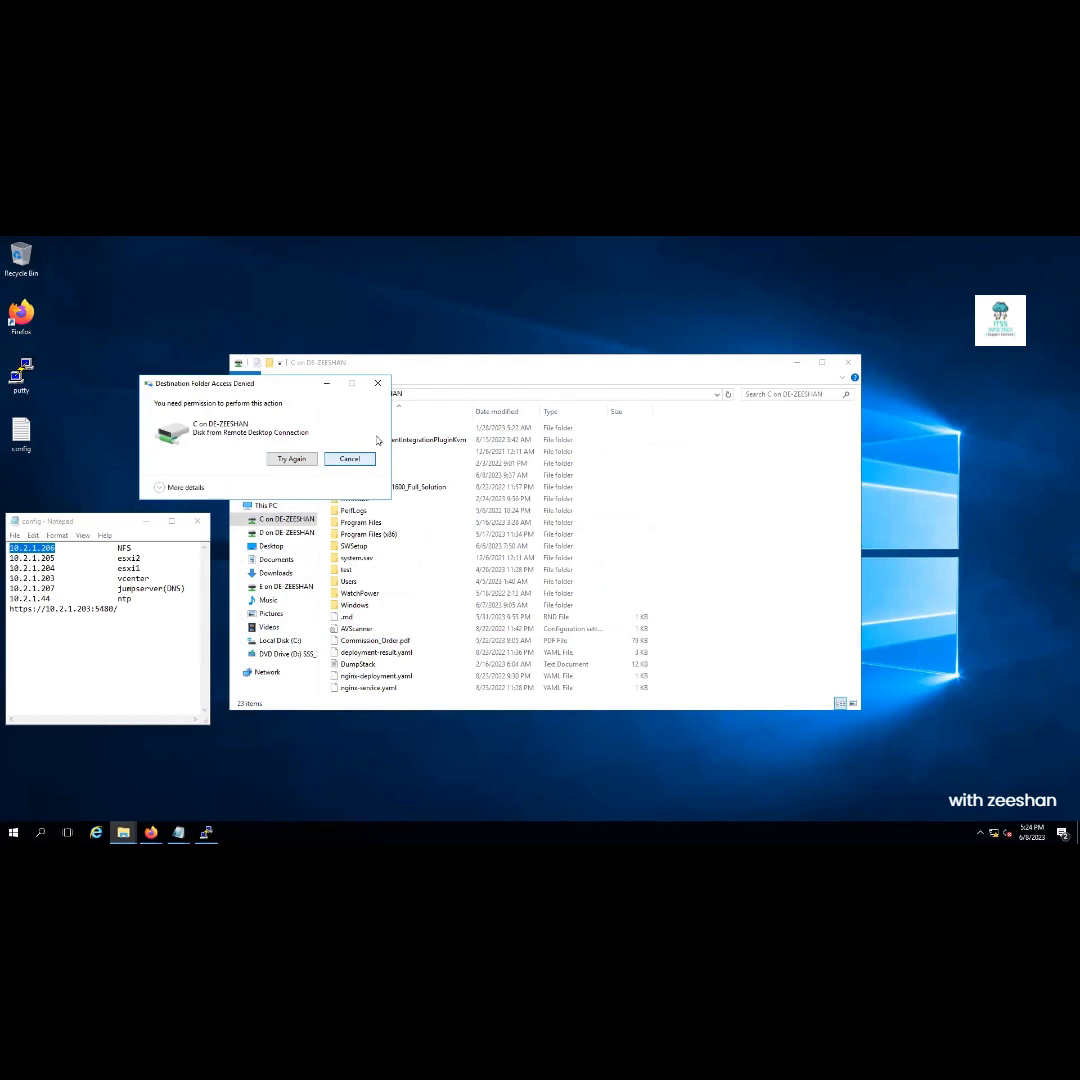
click(356, 463)
Paste CentOS1.ovf into the root of the mapped D drive with Ctrl+V
click(278, 533)
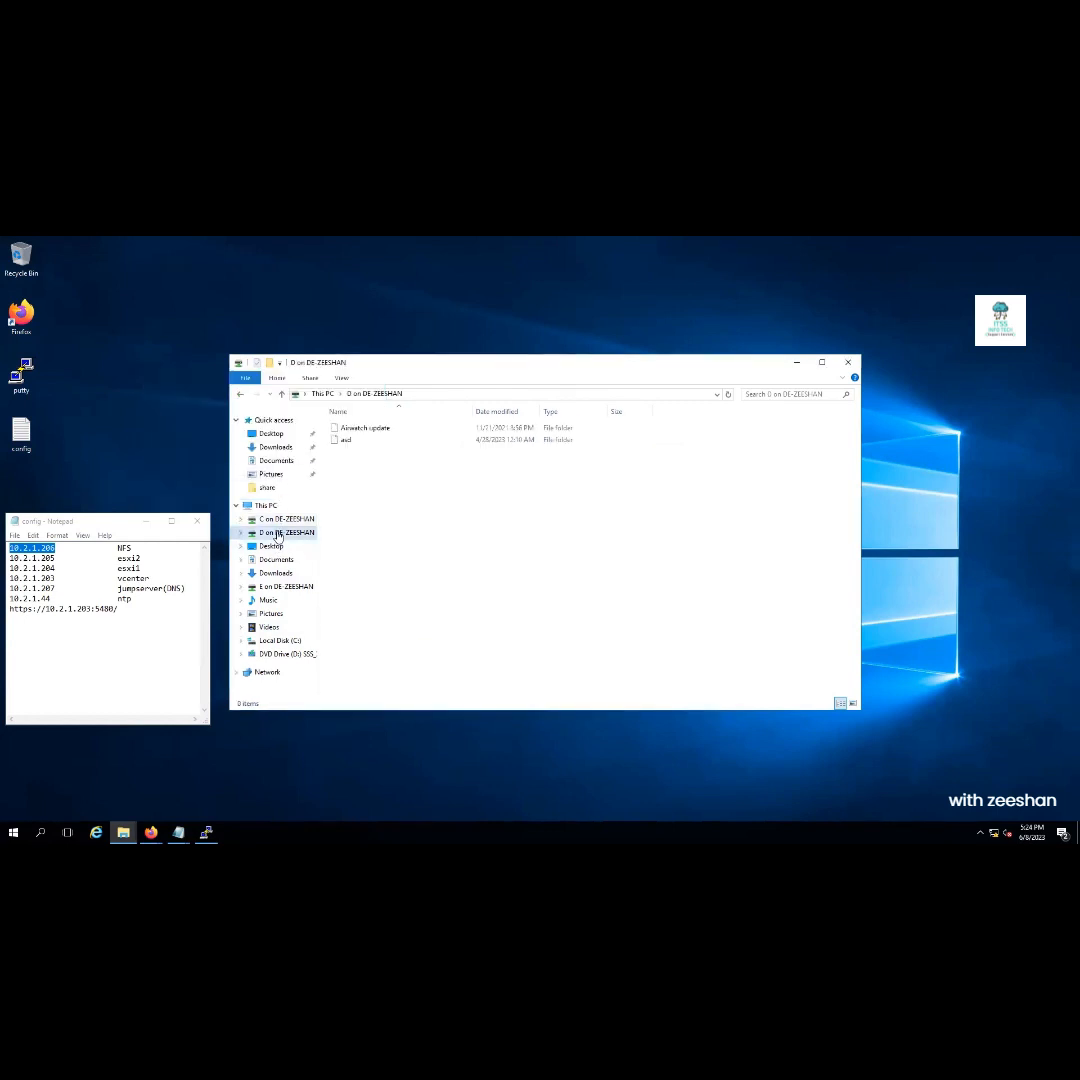
click(271, 546)
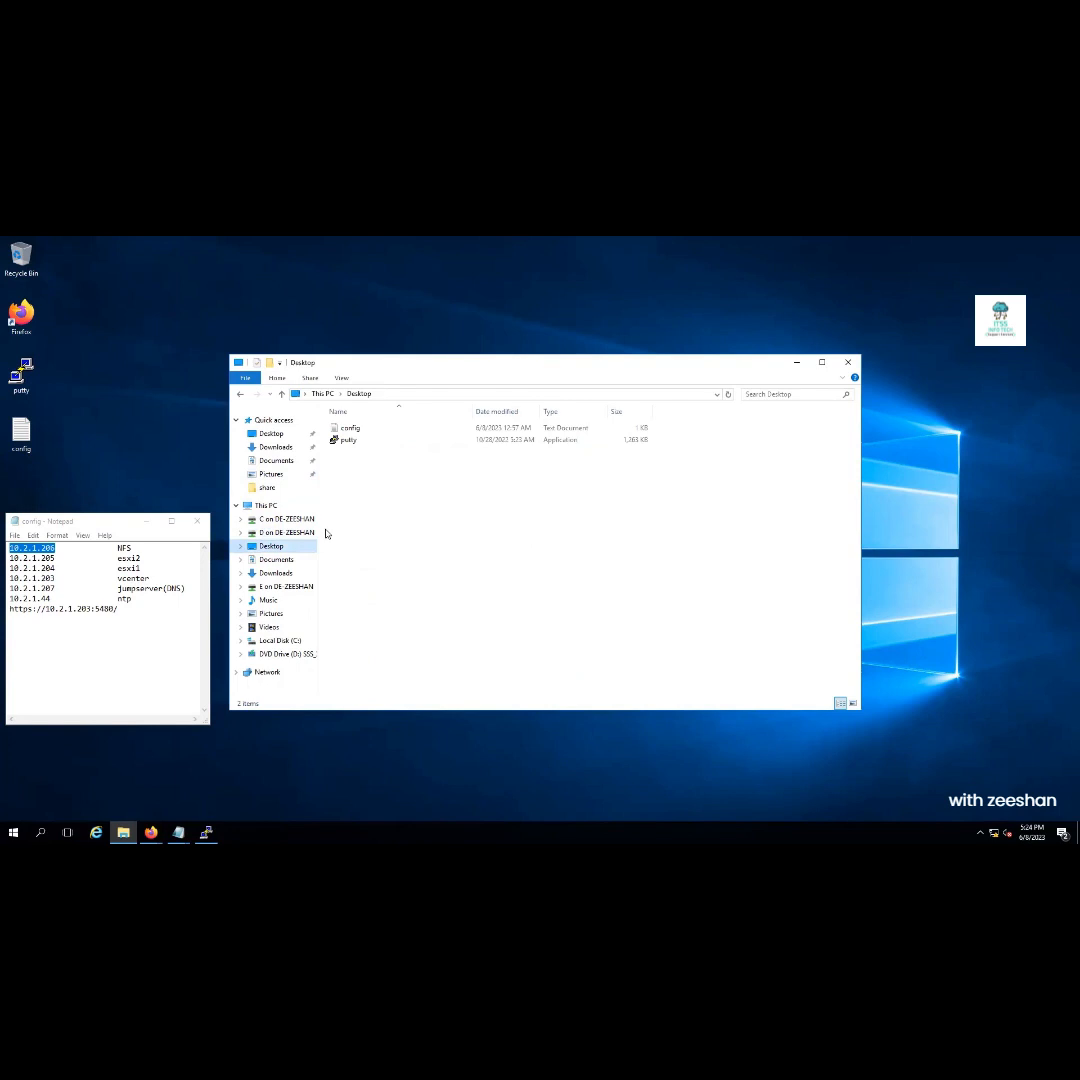
click(274, 520)
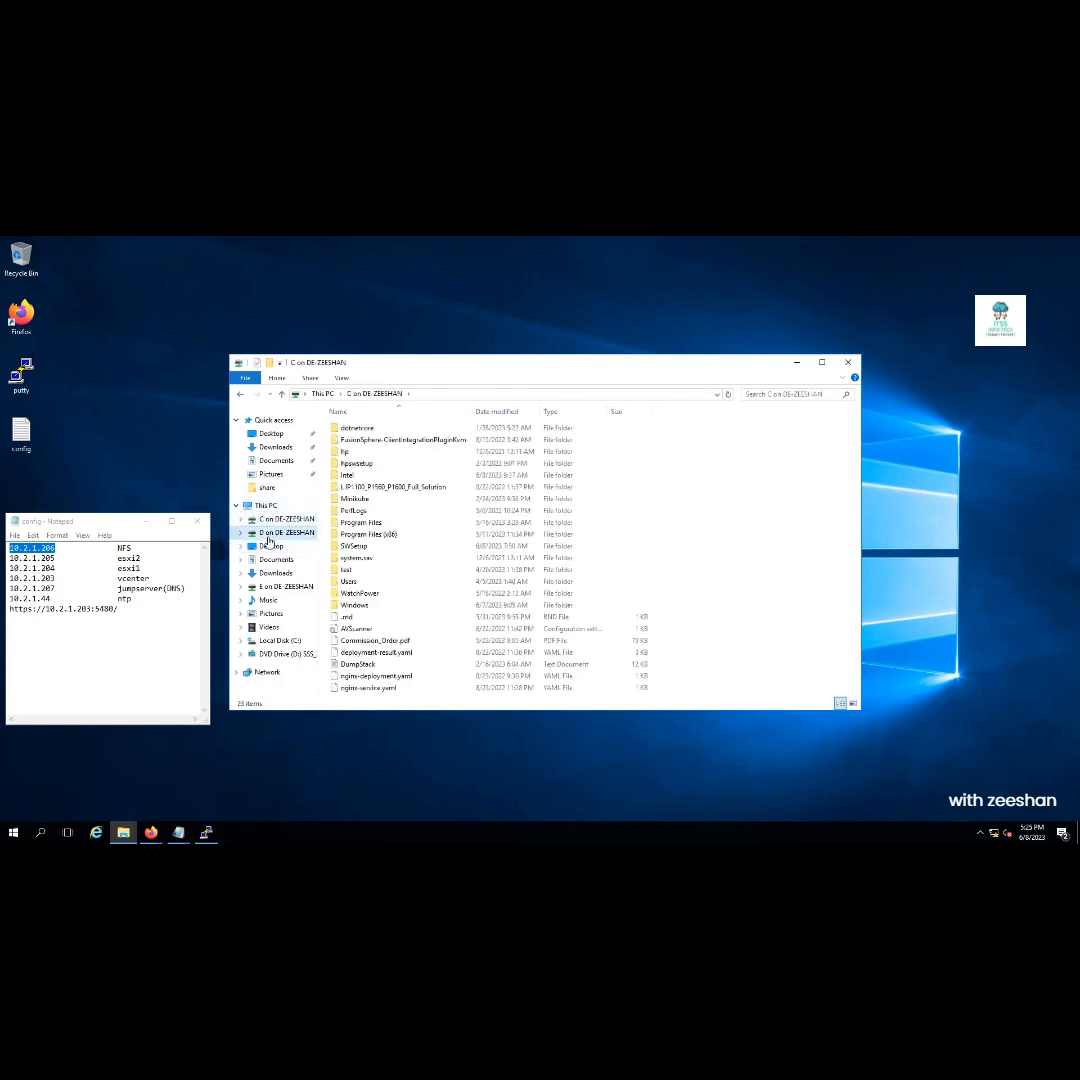
click(278, 532)
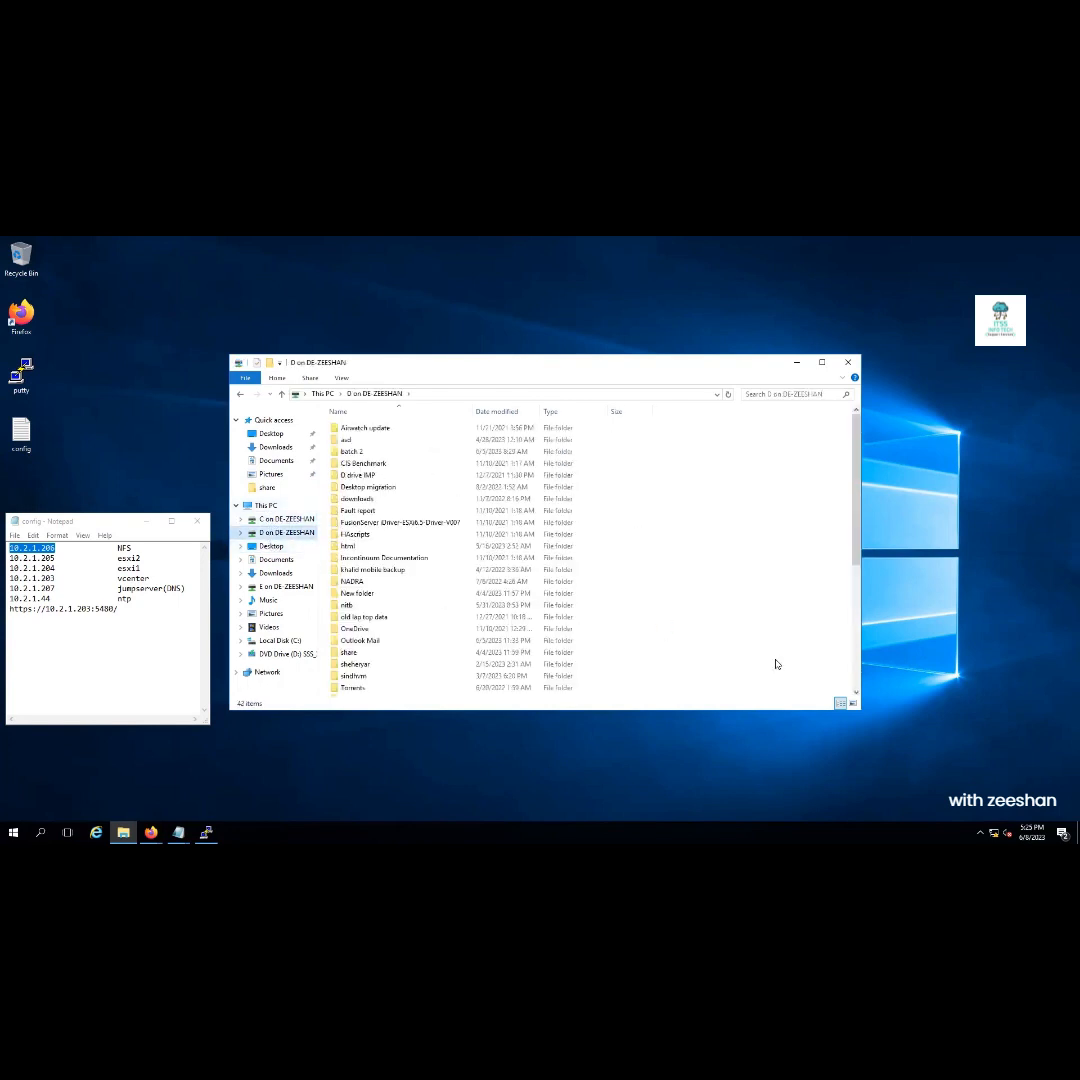
key(ctrl+v)
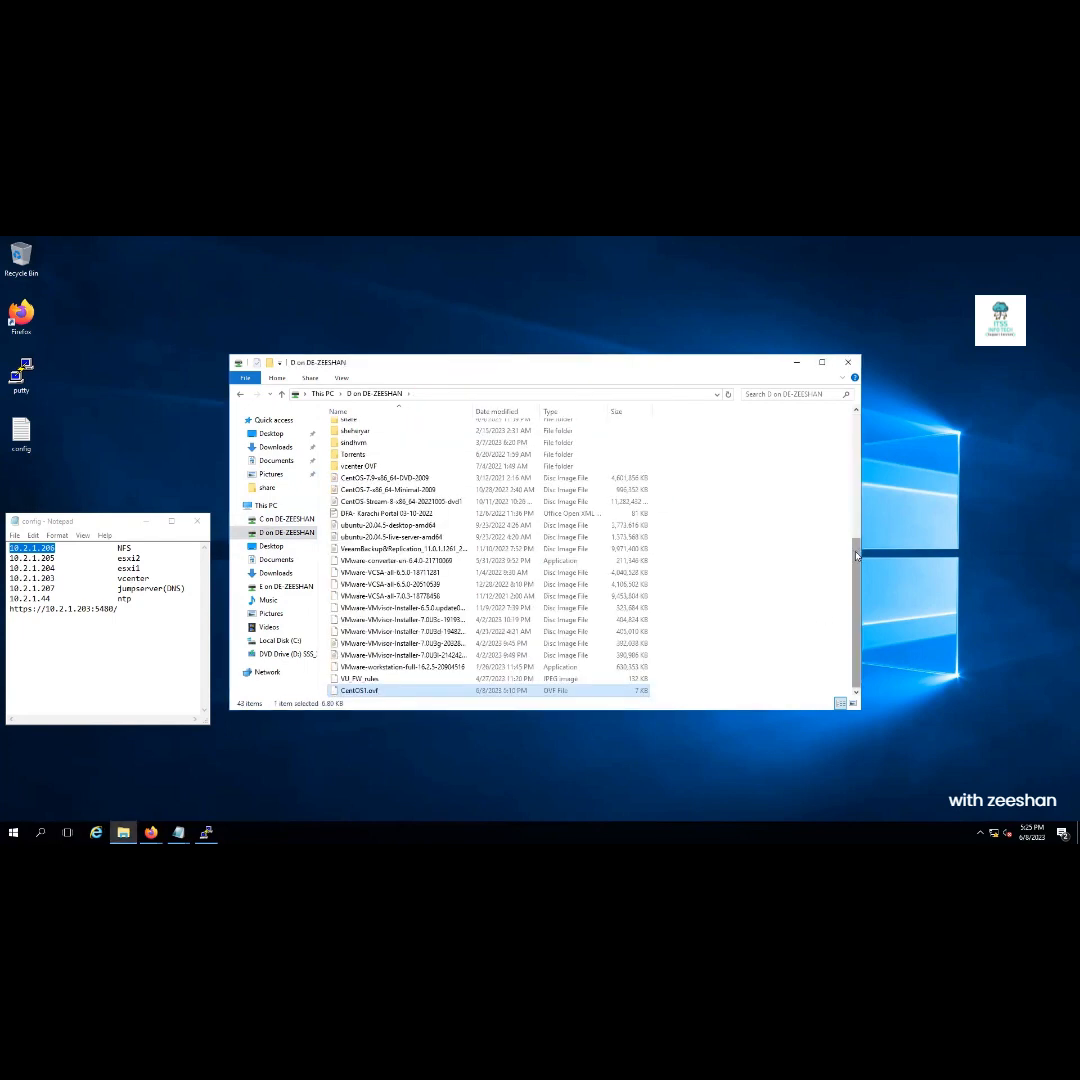
mouse_move(640, 243)
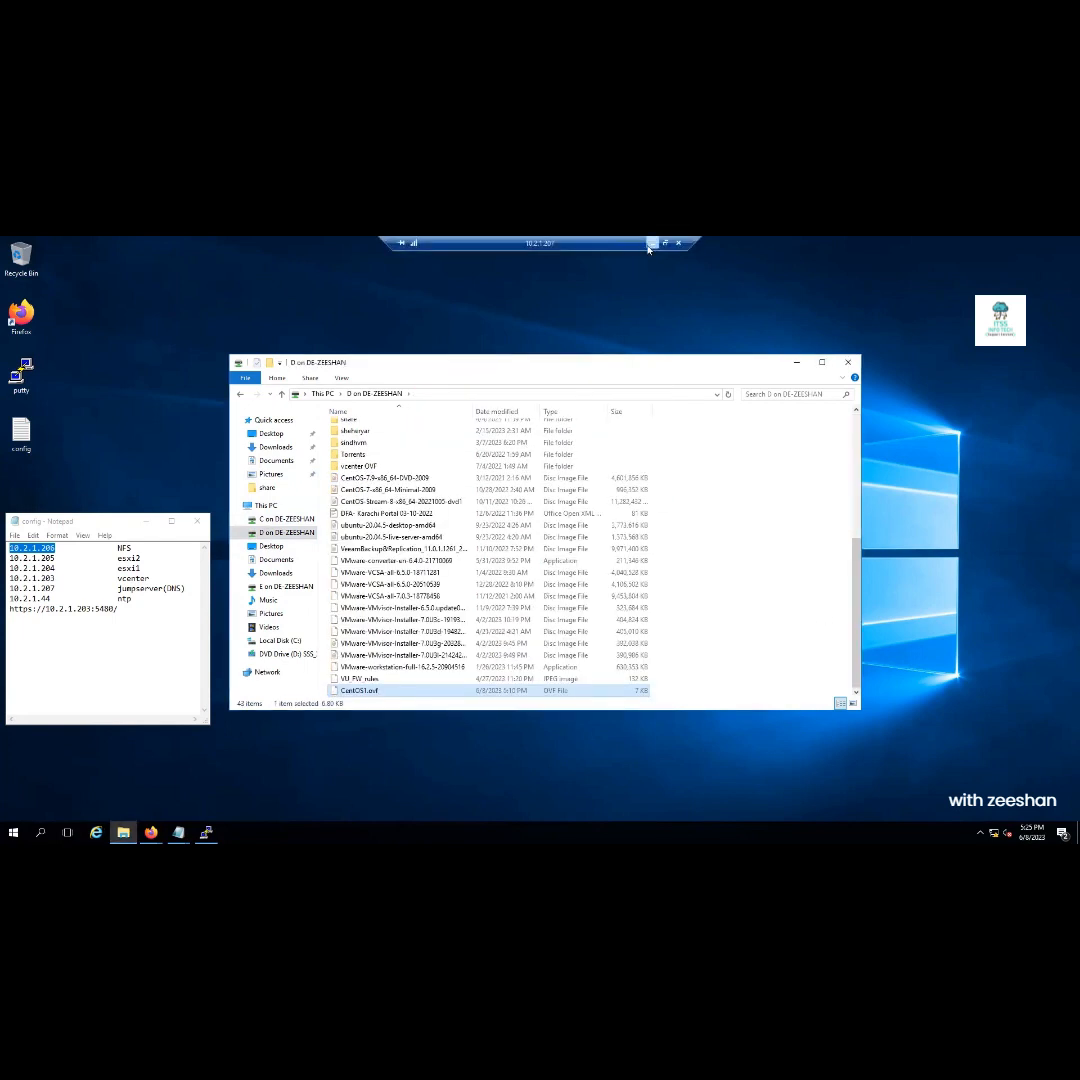
Scroll through CentOS1.ovf in Notepad++, highlighting Network on line 88 and 4096MB memory on line 44
click(650, 244)
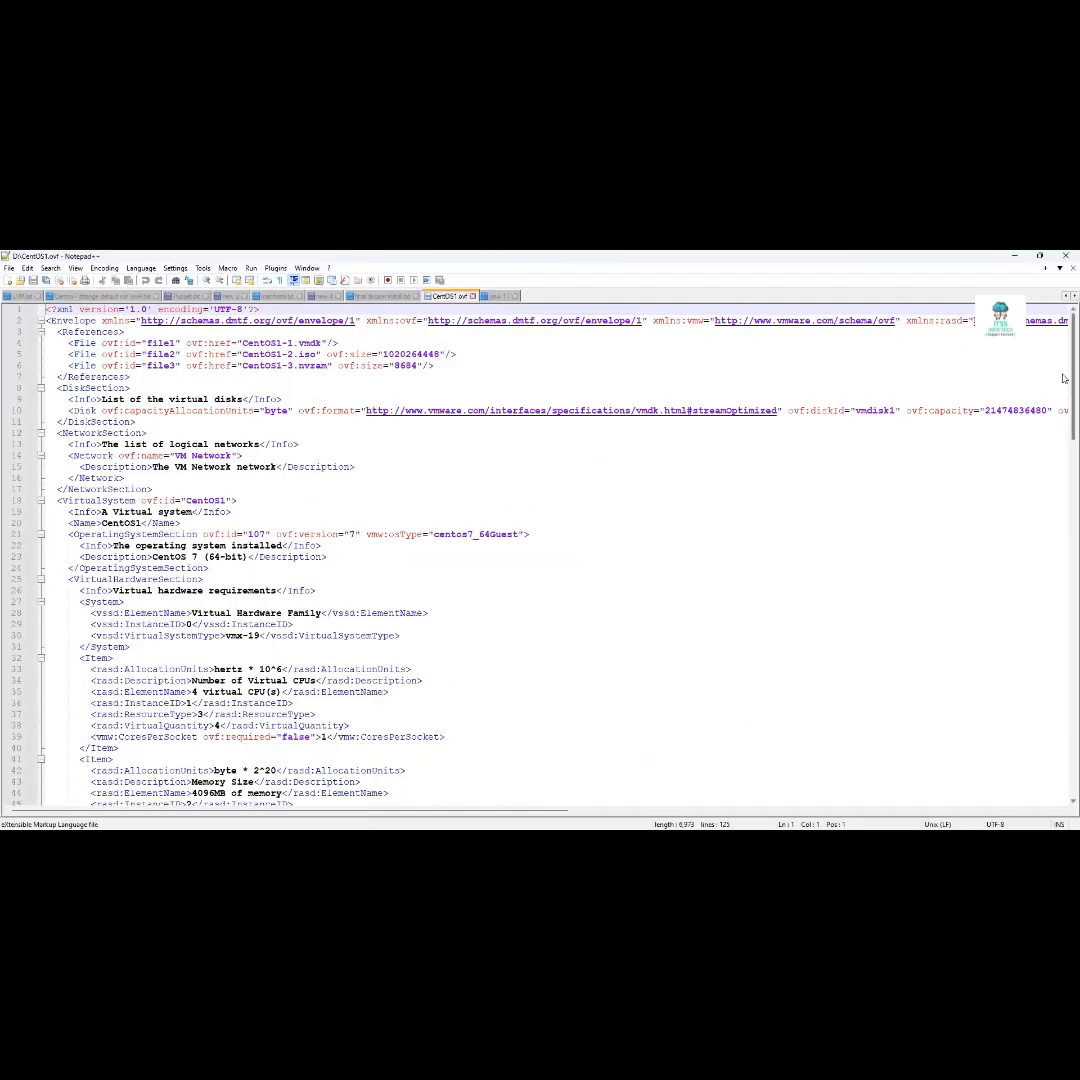
drag(1064, 378, 1064, 595)
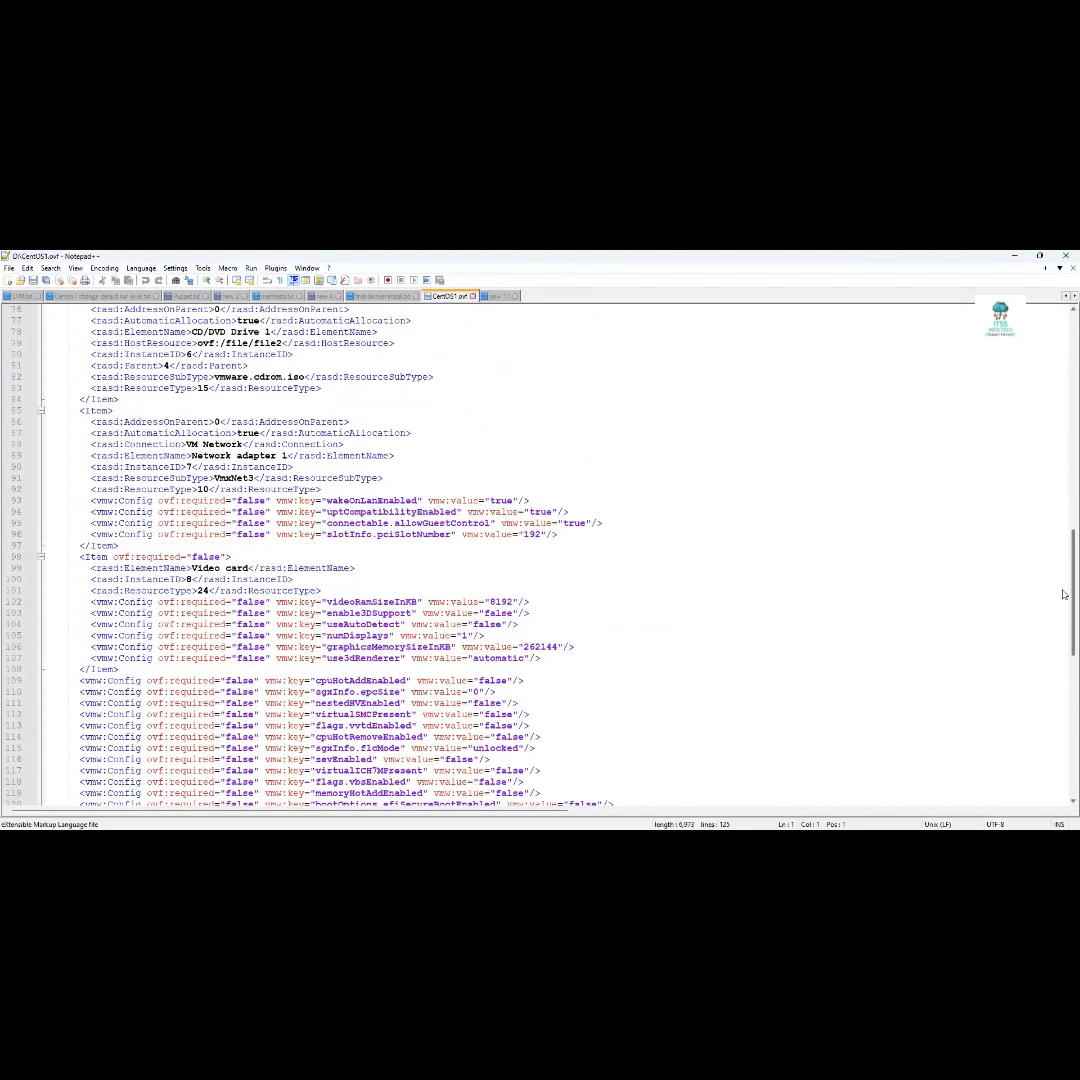
double_click(215, 445)
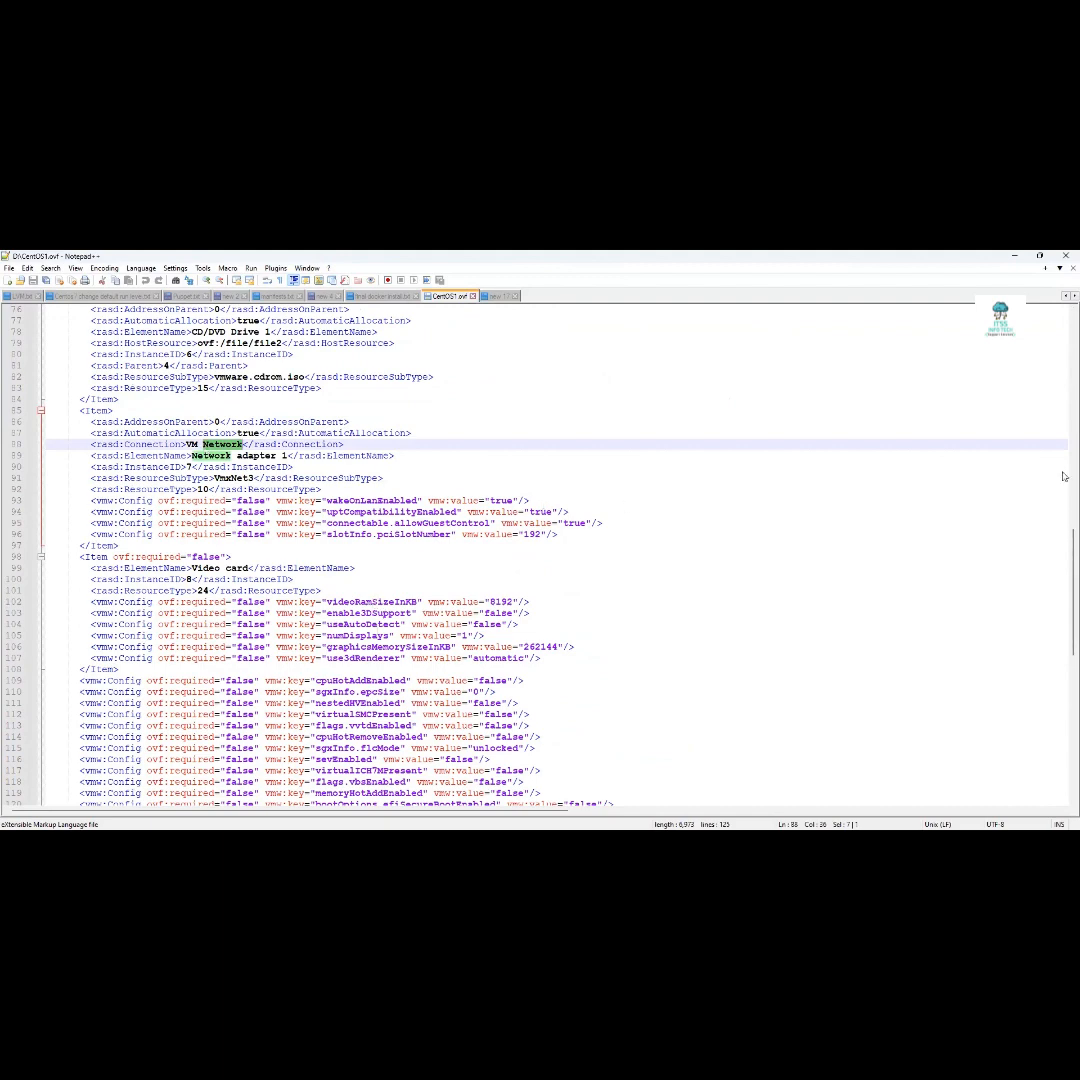
scroll(1065, 601, down, 7)
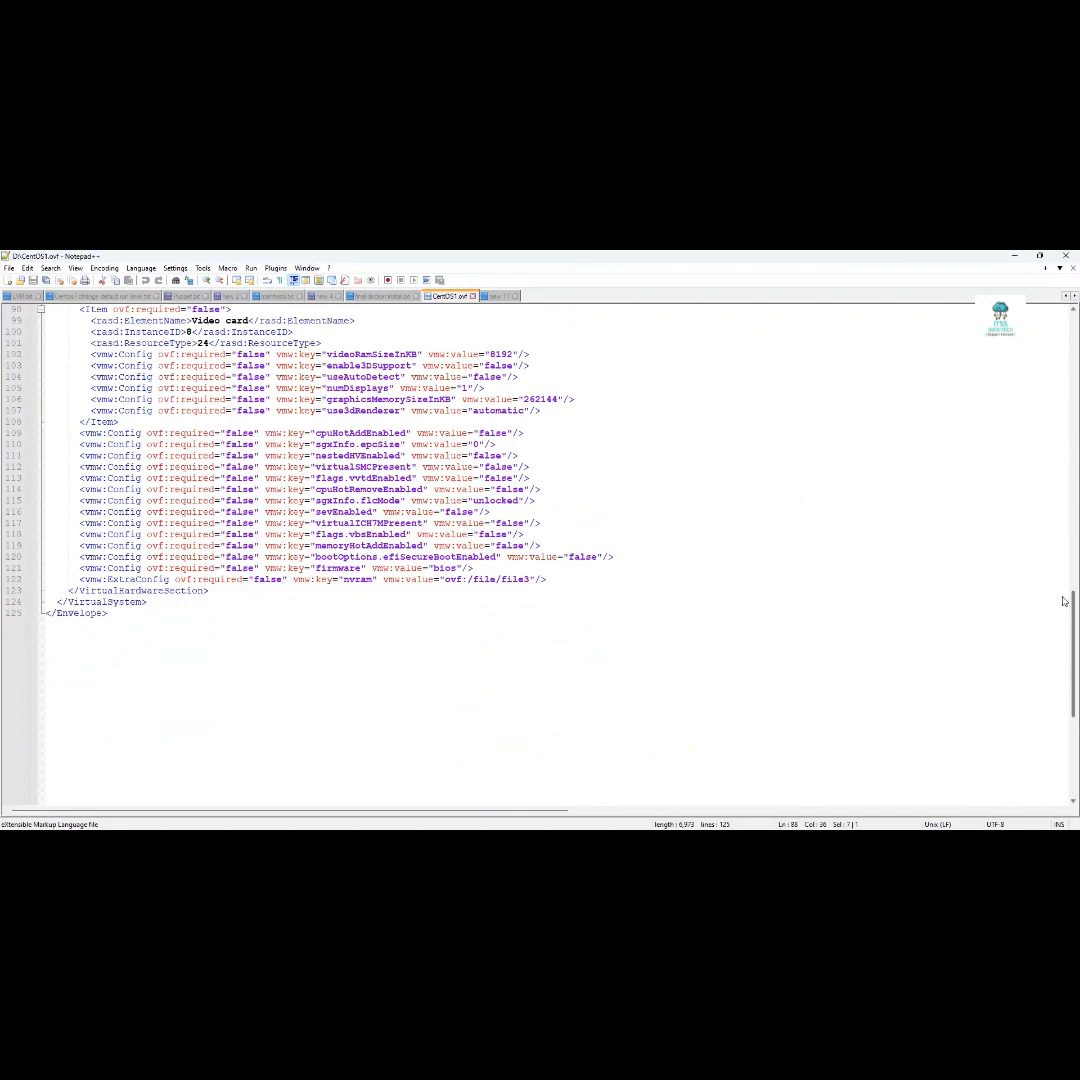
scroll(1065, 601, up, 3)
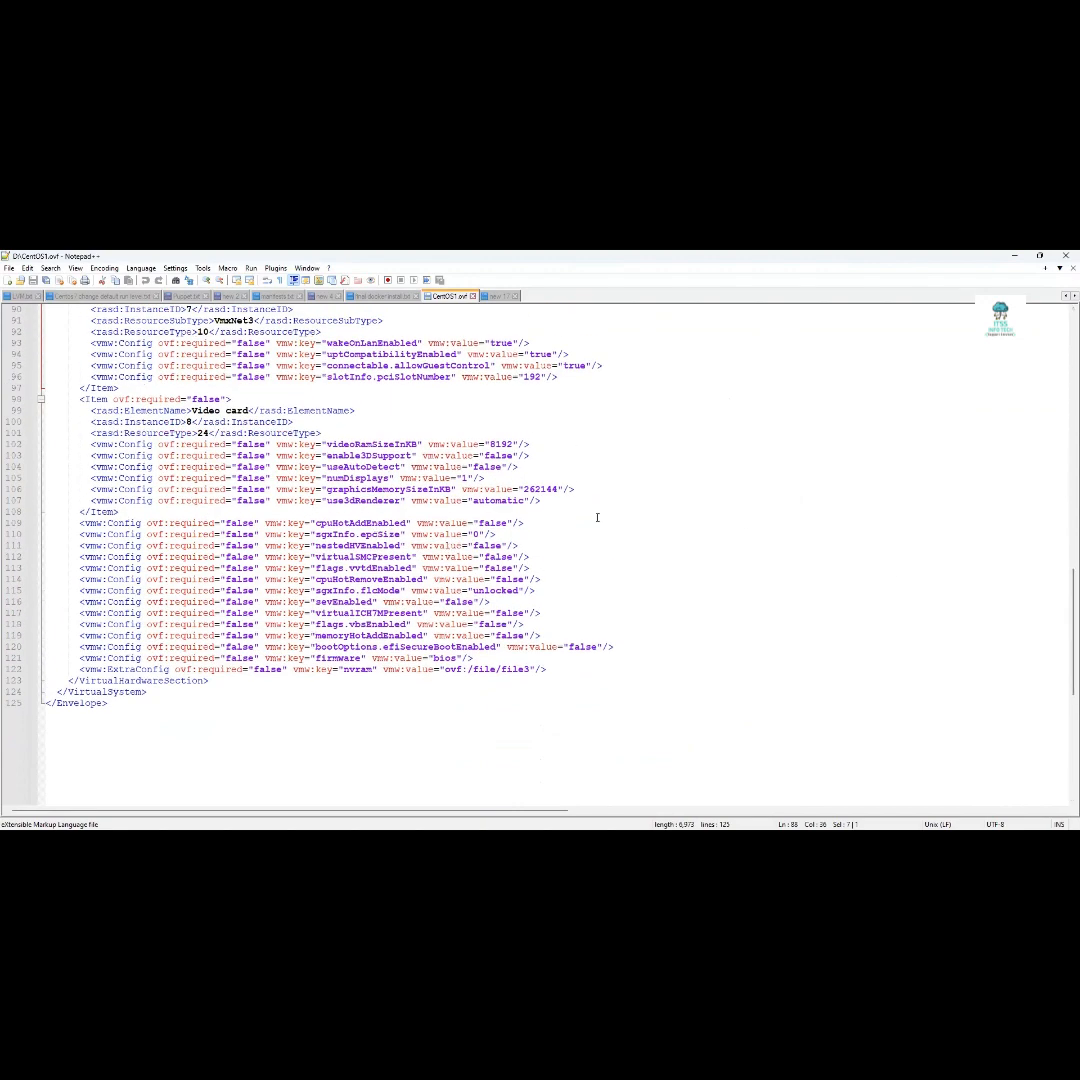
scroll(1064, 543, up, 5)
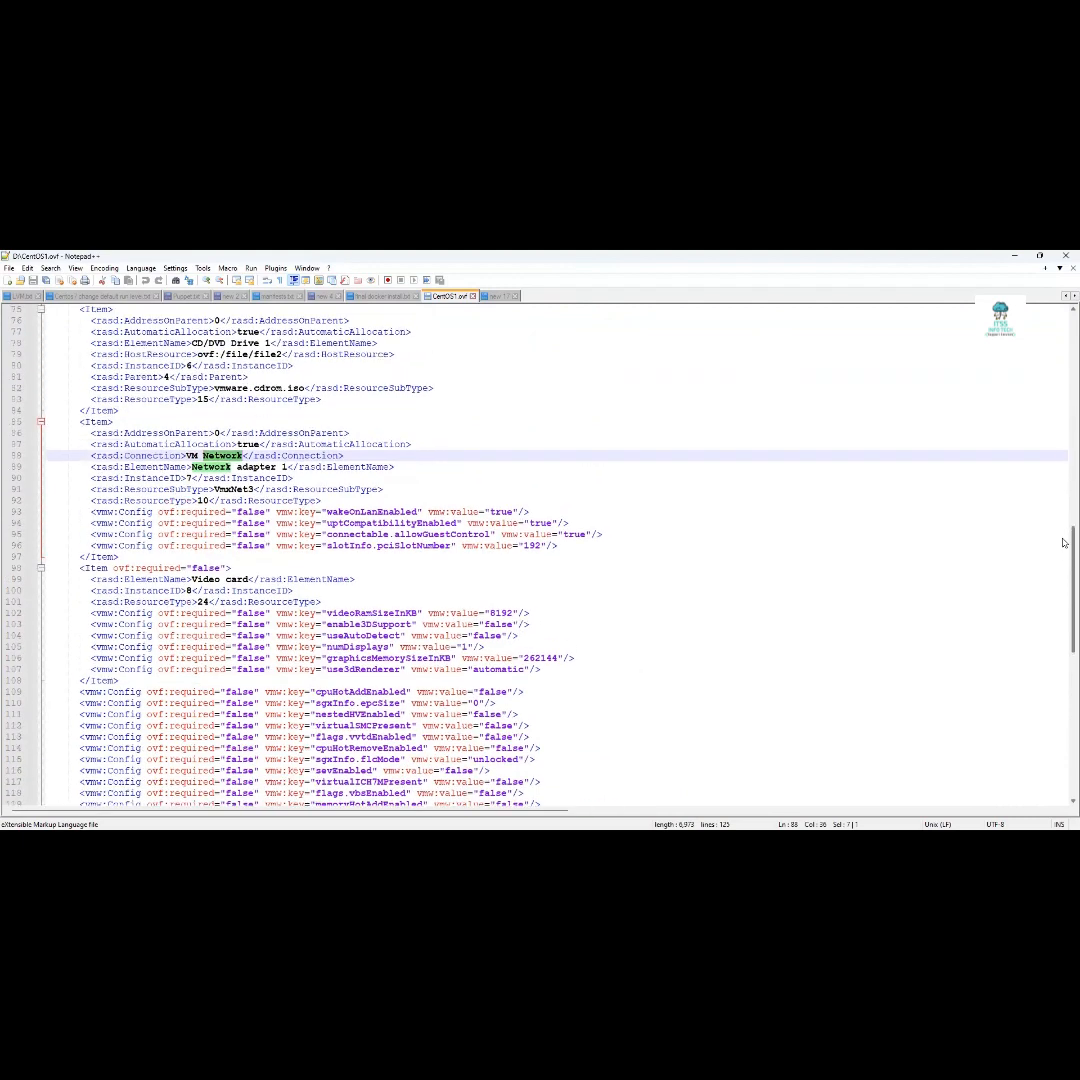
scroll(1062, 520, up, 2)
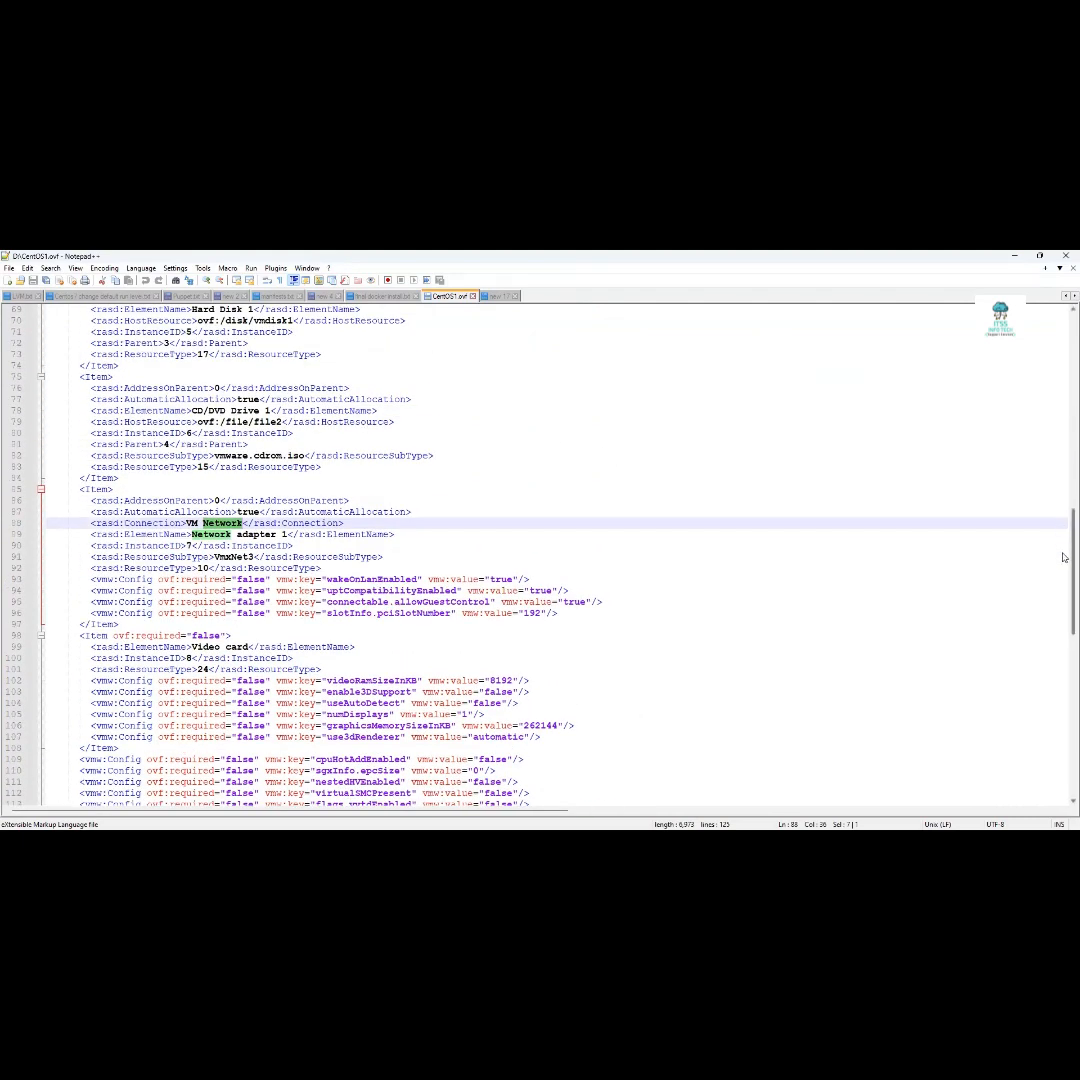
scroll(1064, 557, up, 1)
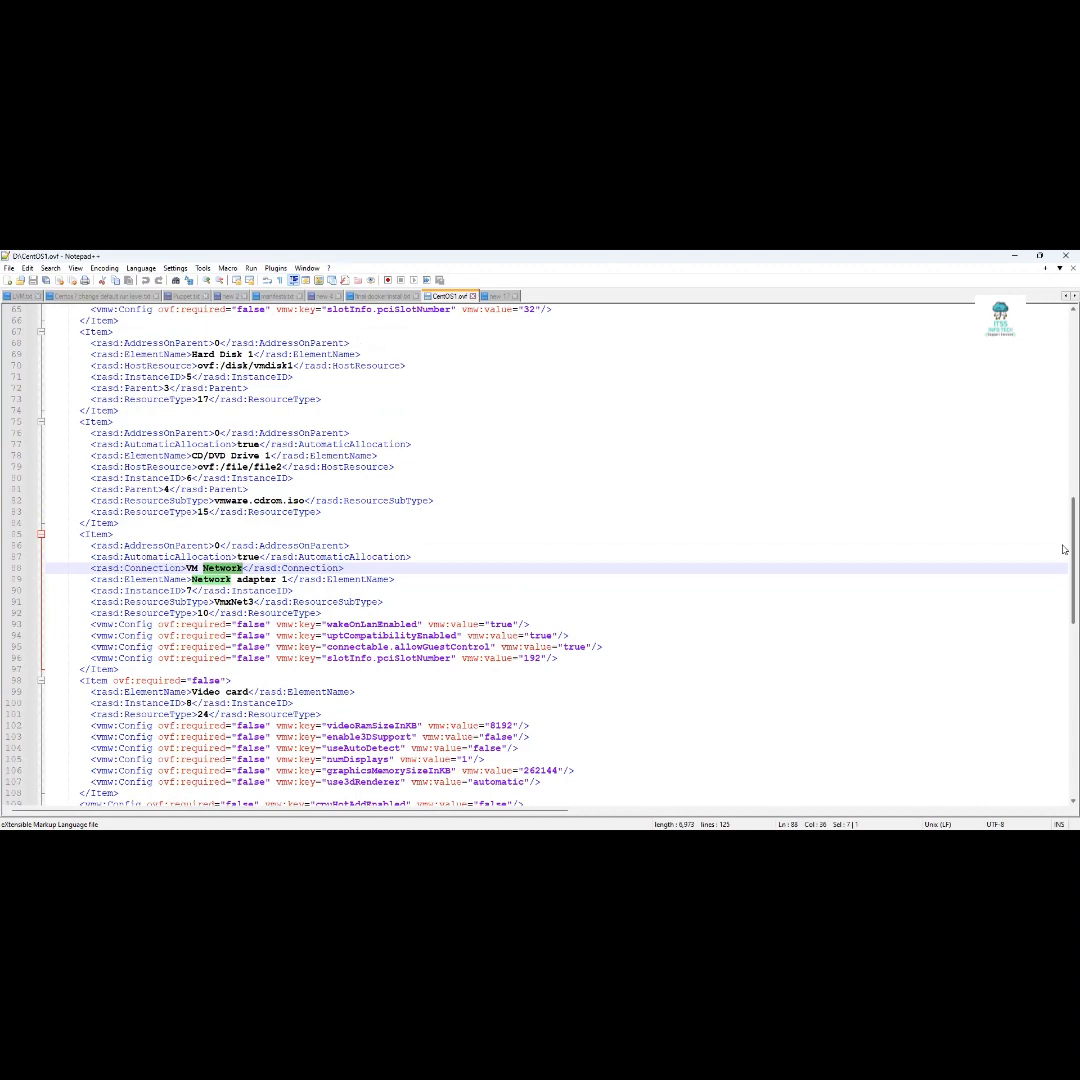
scroll(1064, 549, up, 2)
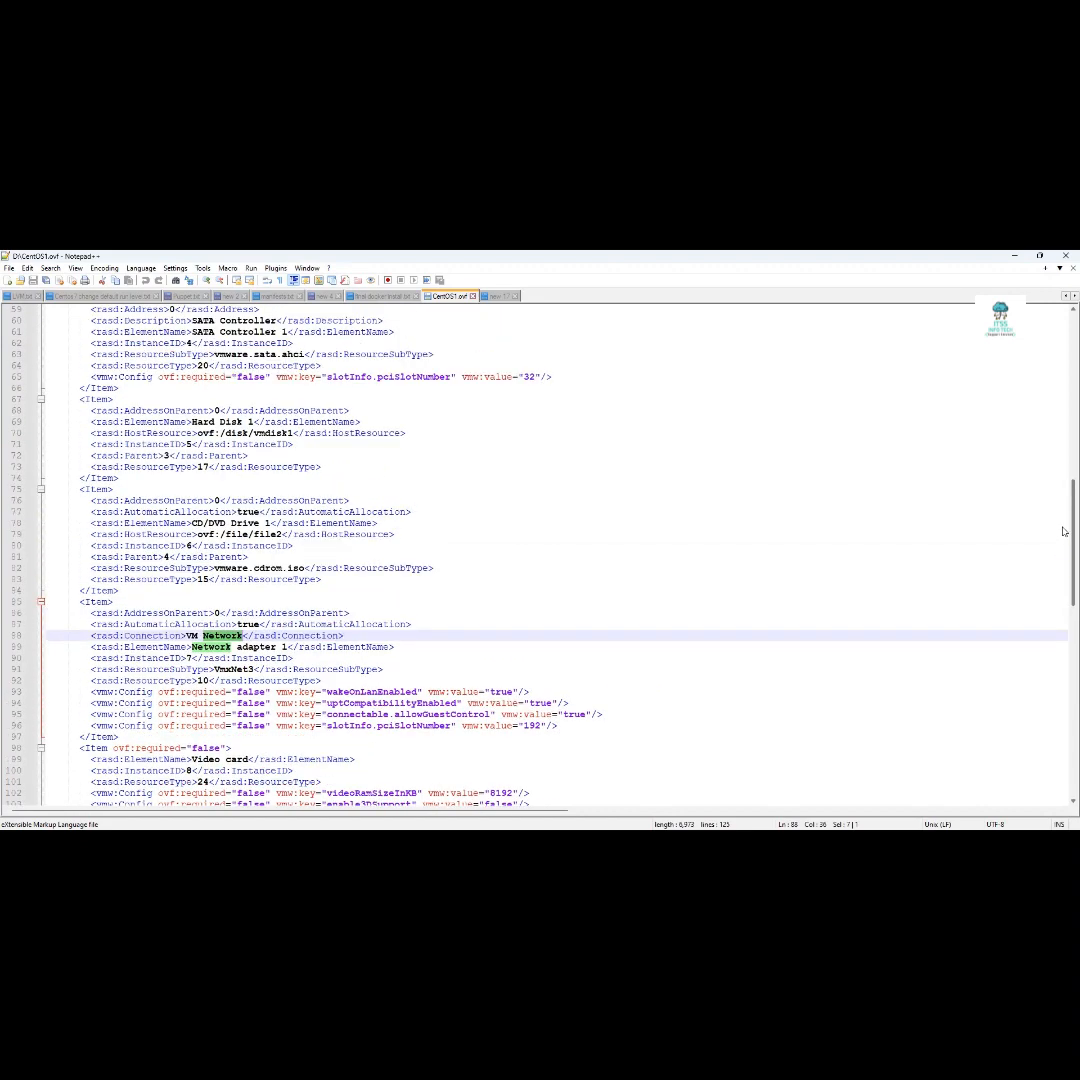
scroll(1060, 520, up, 3)
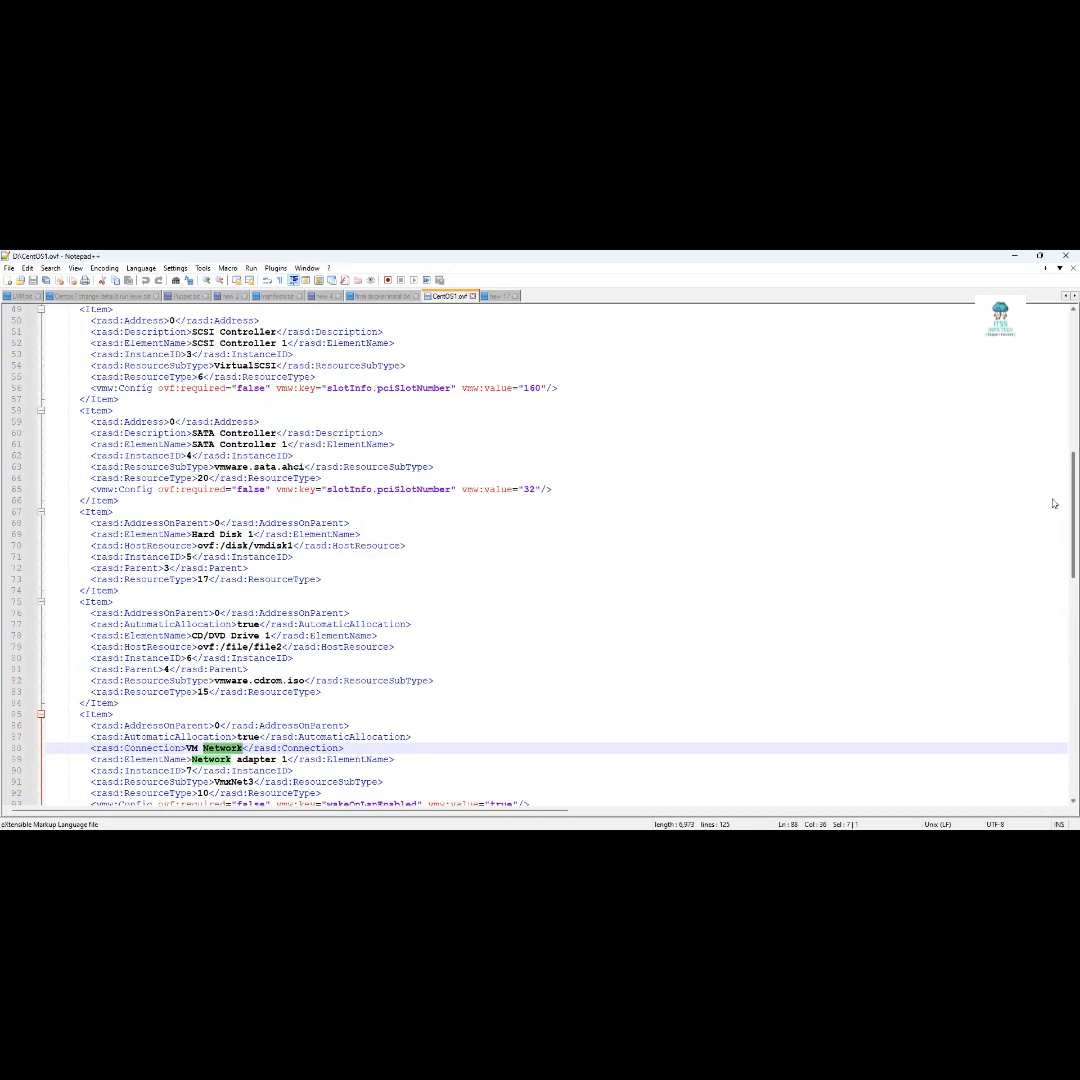
scroll(1053, 503, up, 3)
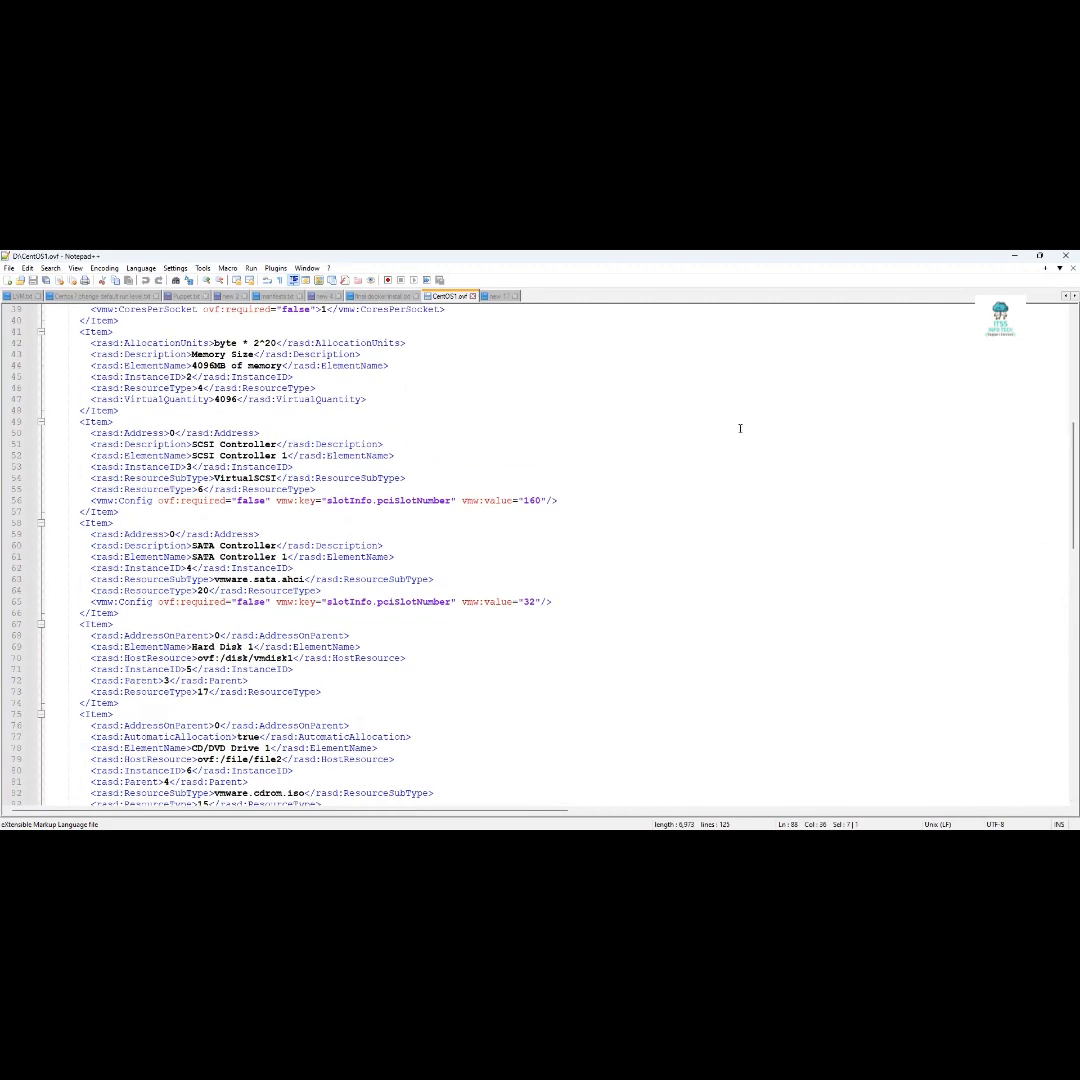
double_click(208, 366)
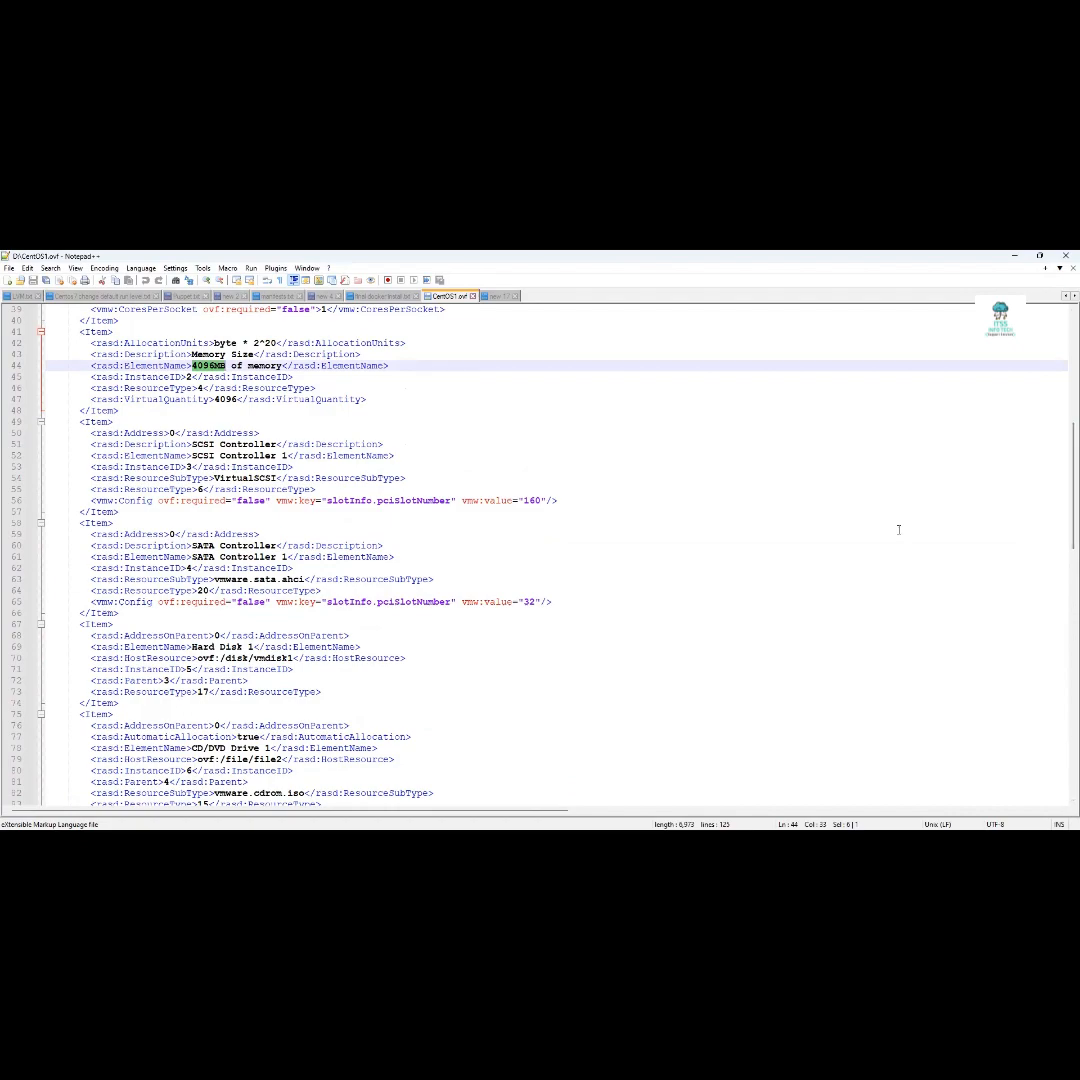
scroll(1063, 513, up, 4)
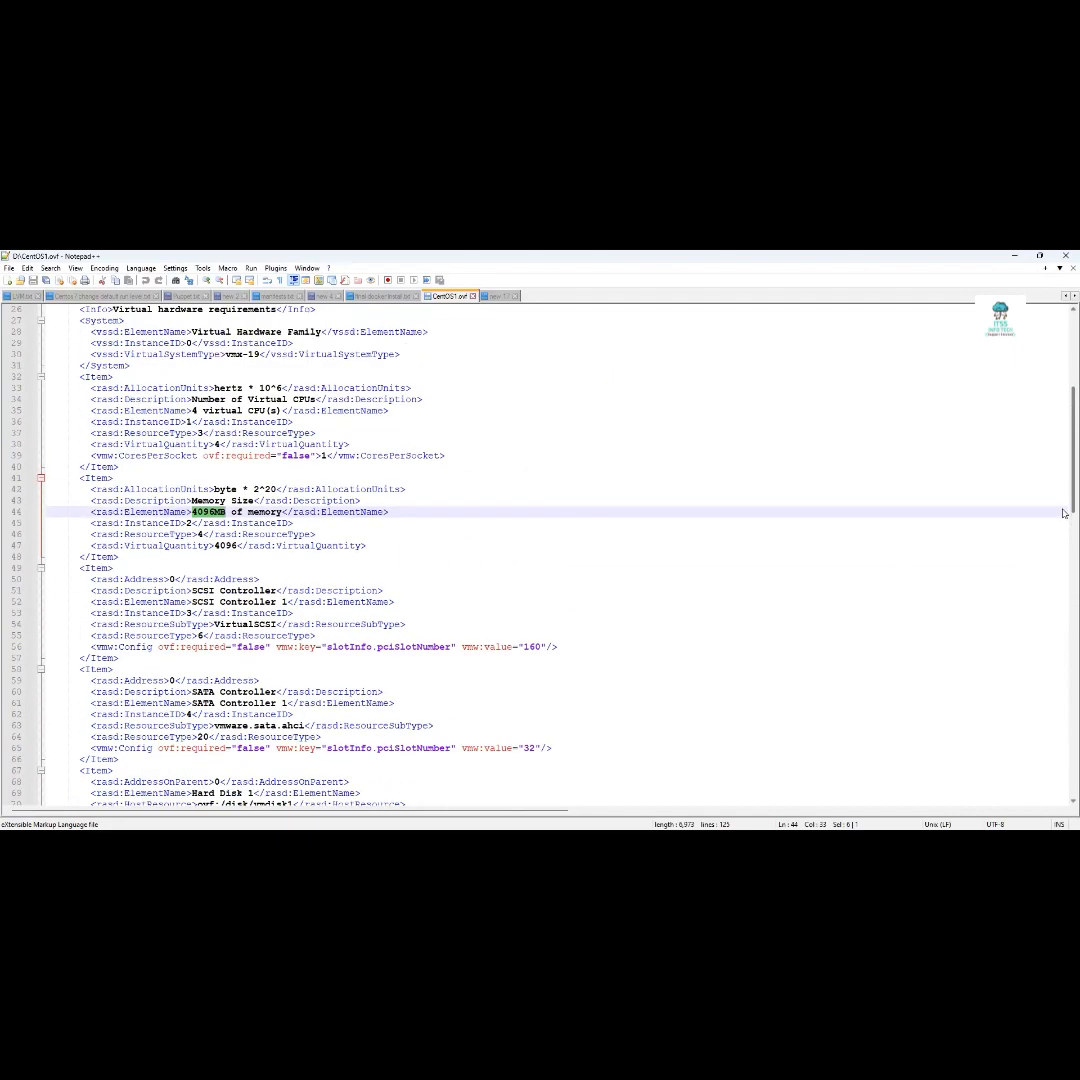
scroll(1063, 513, up, 8)
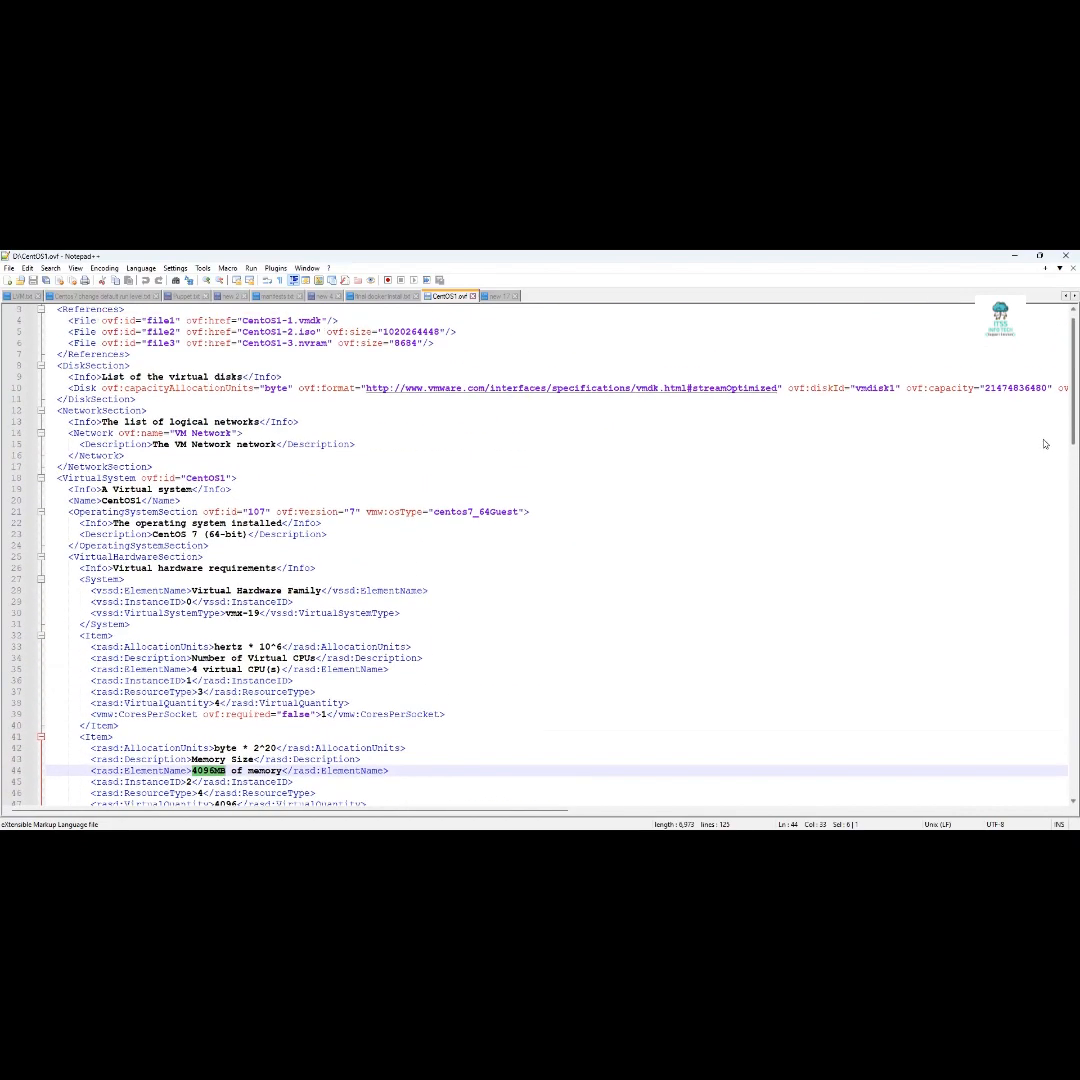
Highlight the OperatingSystemSection on line 21 and the vmx-19 system type on line 30
scroll(1045, 443, up, 1)
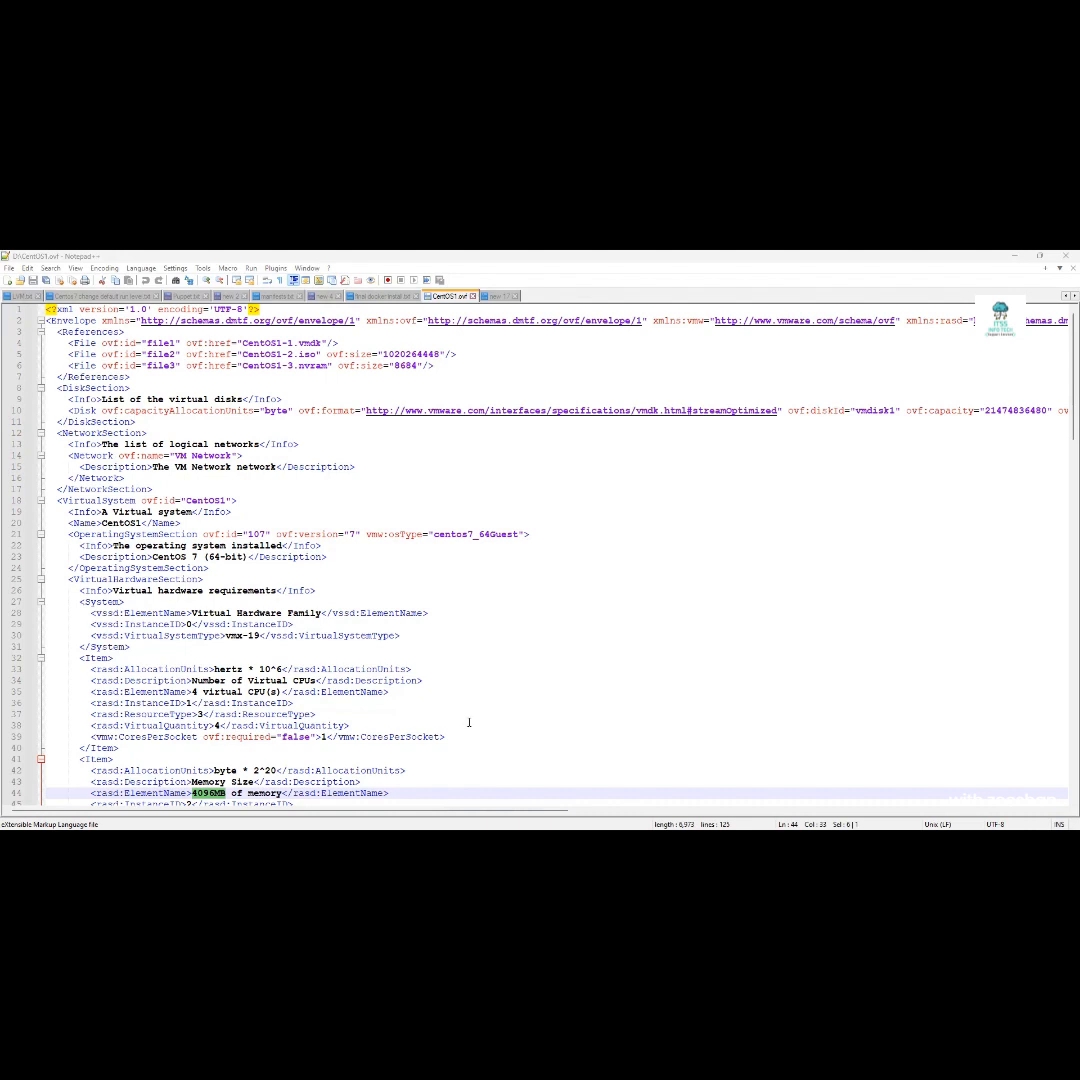
click(360, 535)
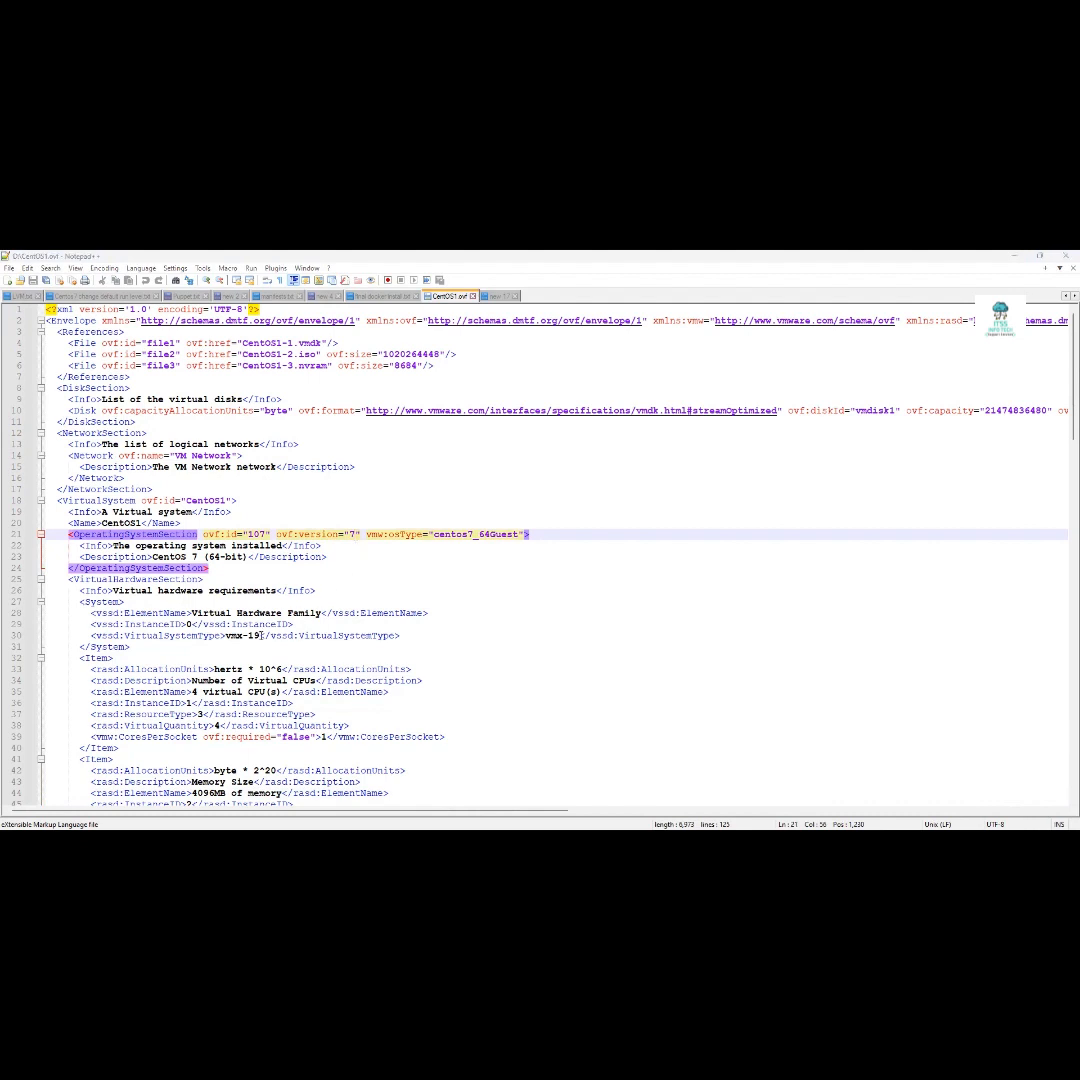
click(261, 636)
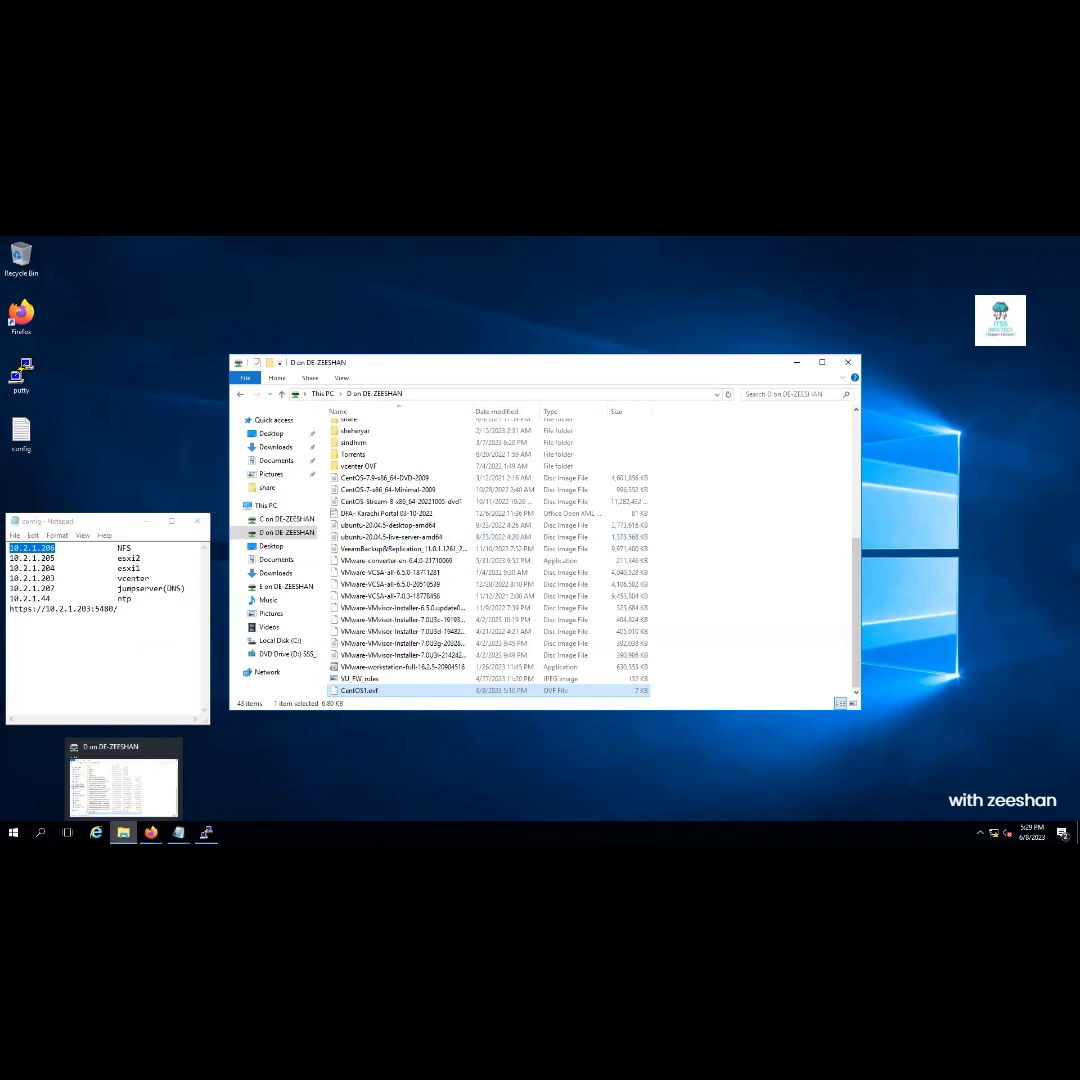
Cancel the Deploy OVF Template wizard and bring up HA-Cluster's actions to create a New Virtual Machine
click(150, 831)
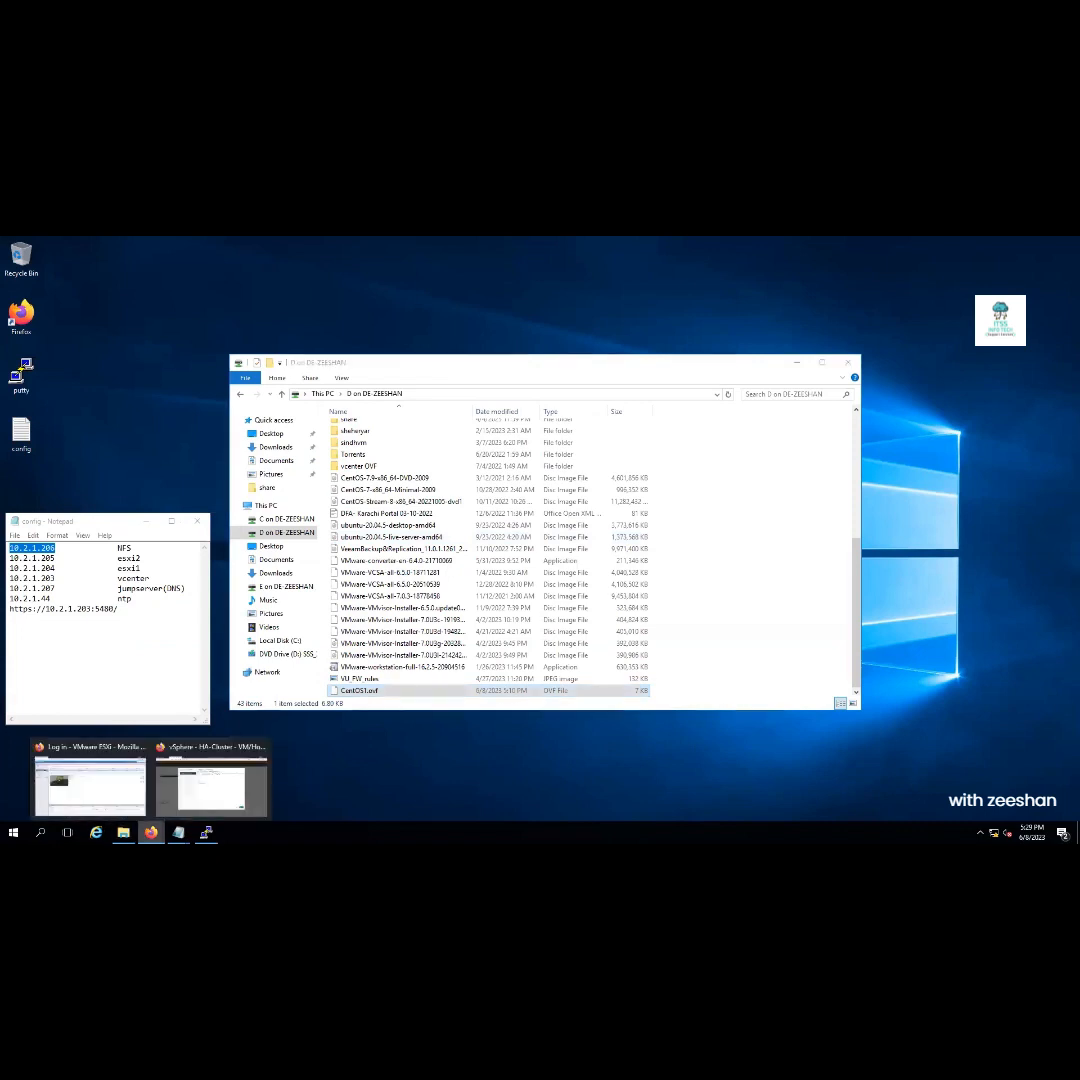
click(197, 806)
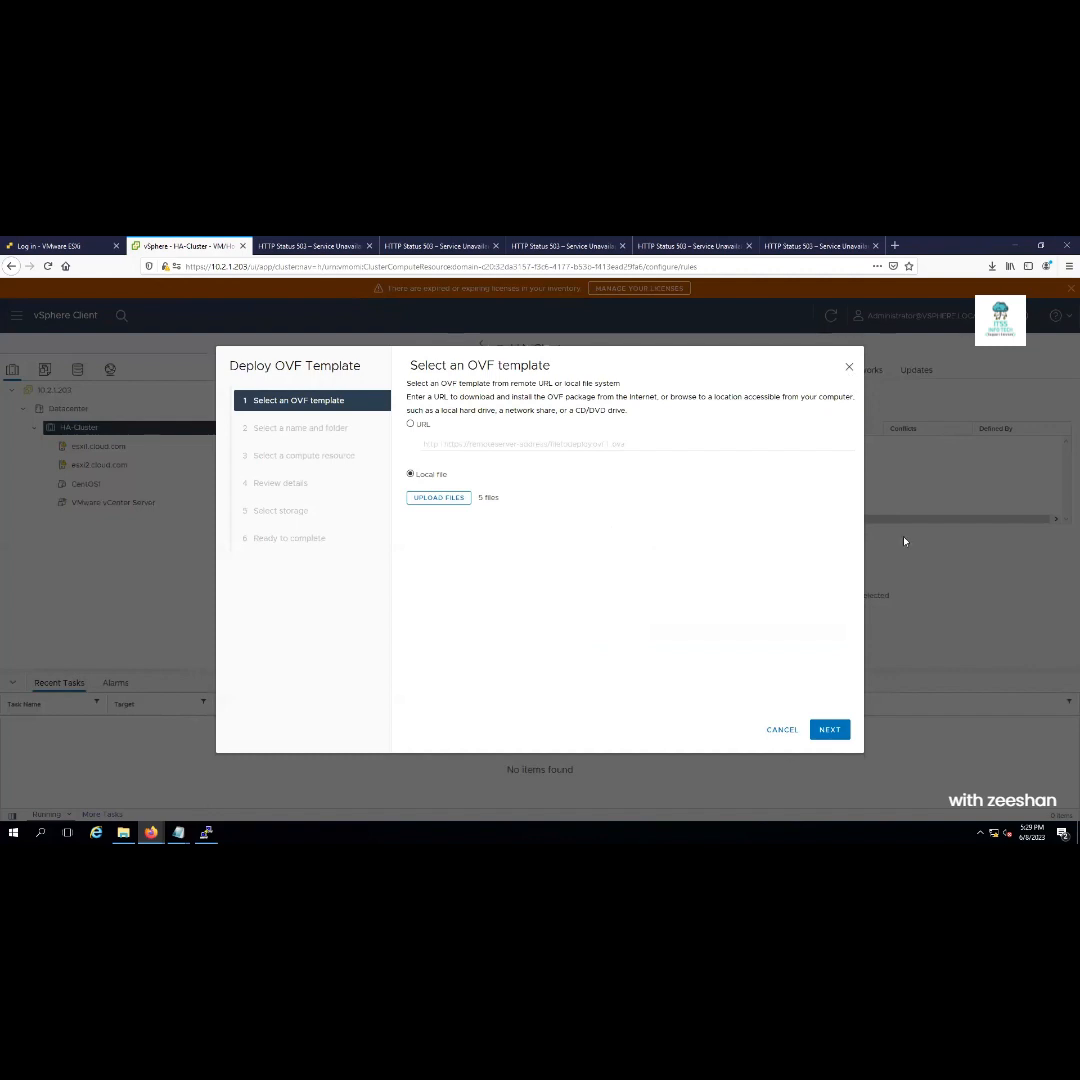
double_click(776, 738)
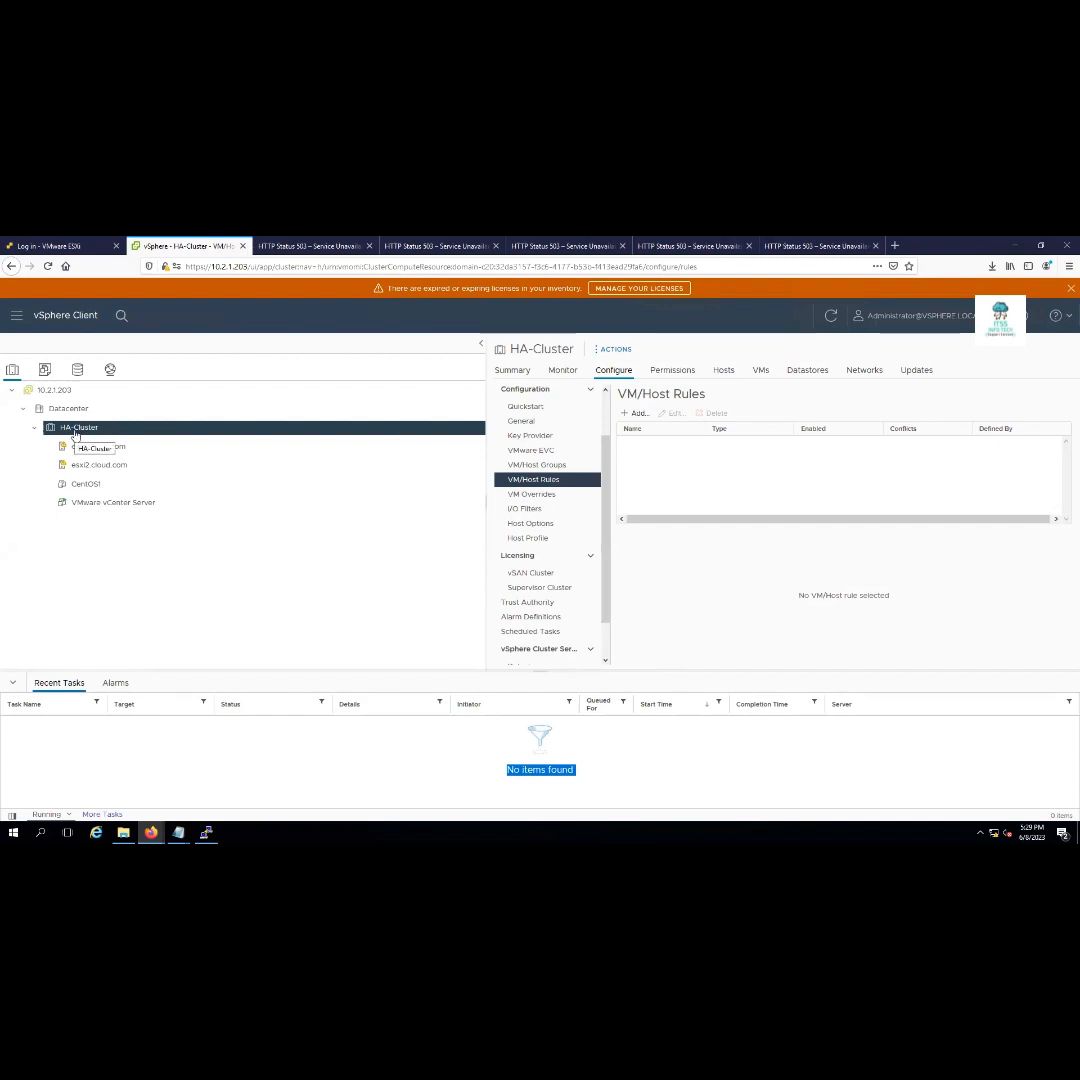
right_click(75, 432)
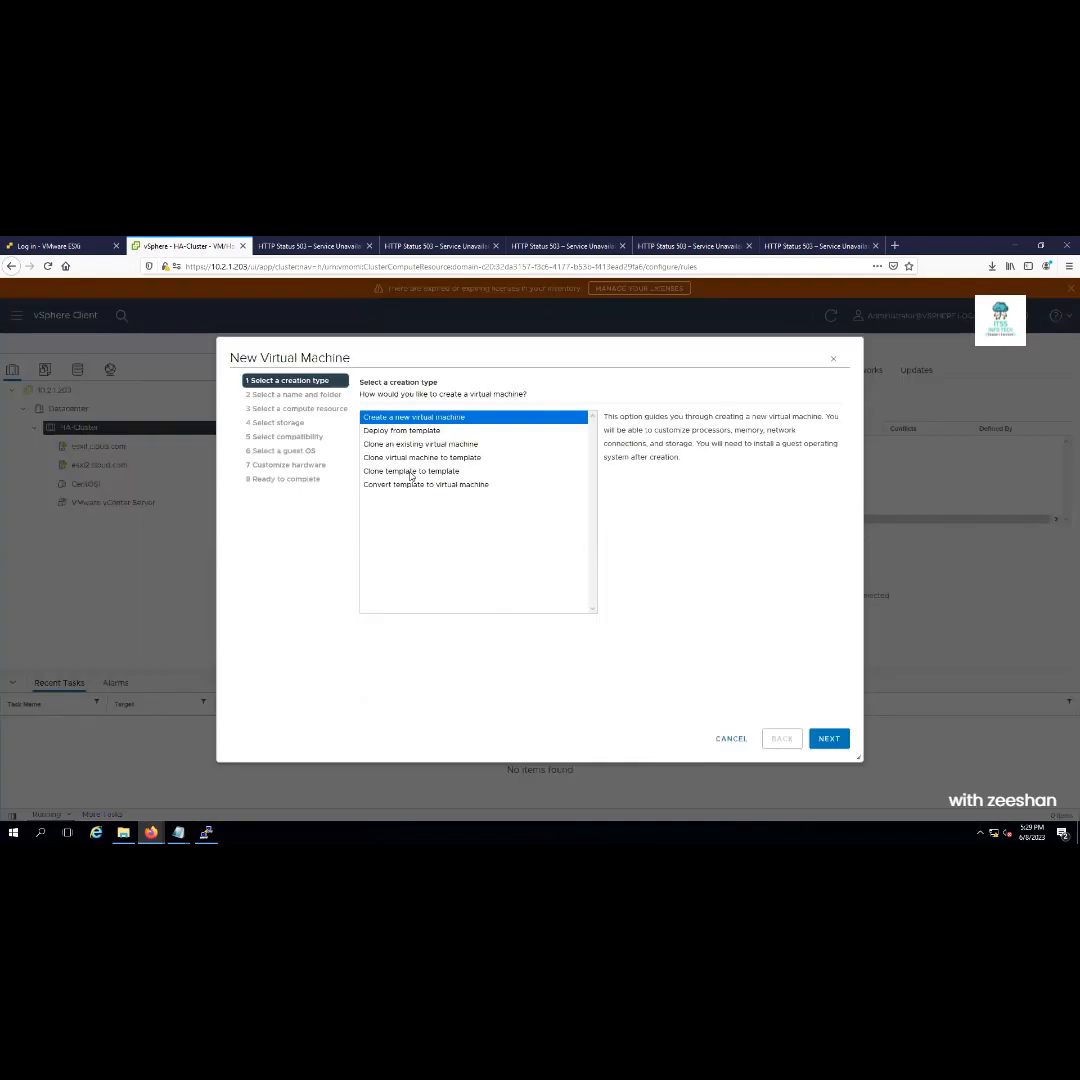
Advance the new-VM wizard with default name, HA-Cluster compute resource and the shared datastore
click(828, 739)
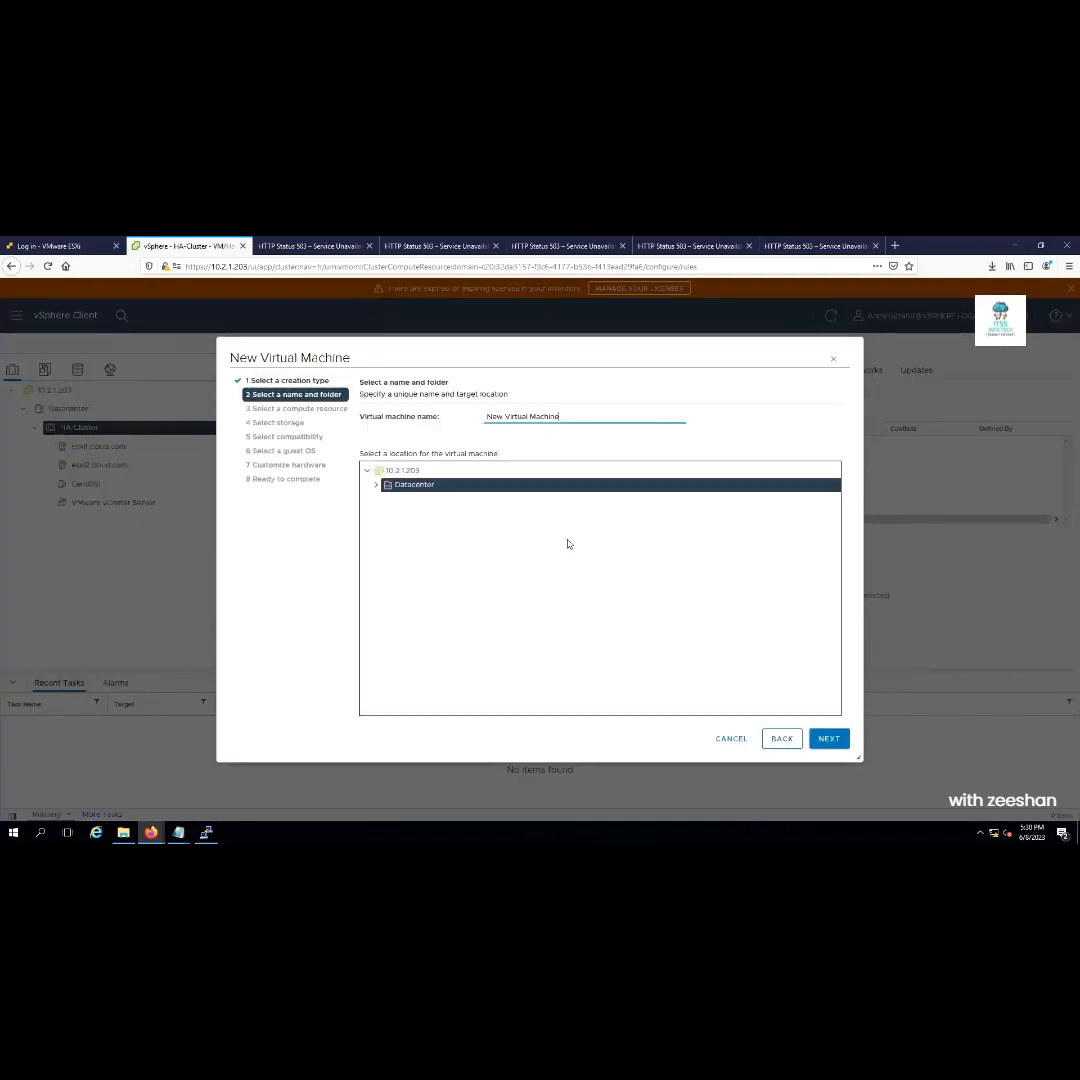
click(829, 739)
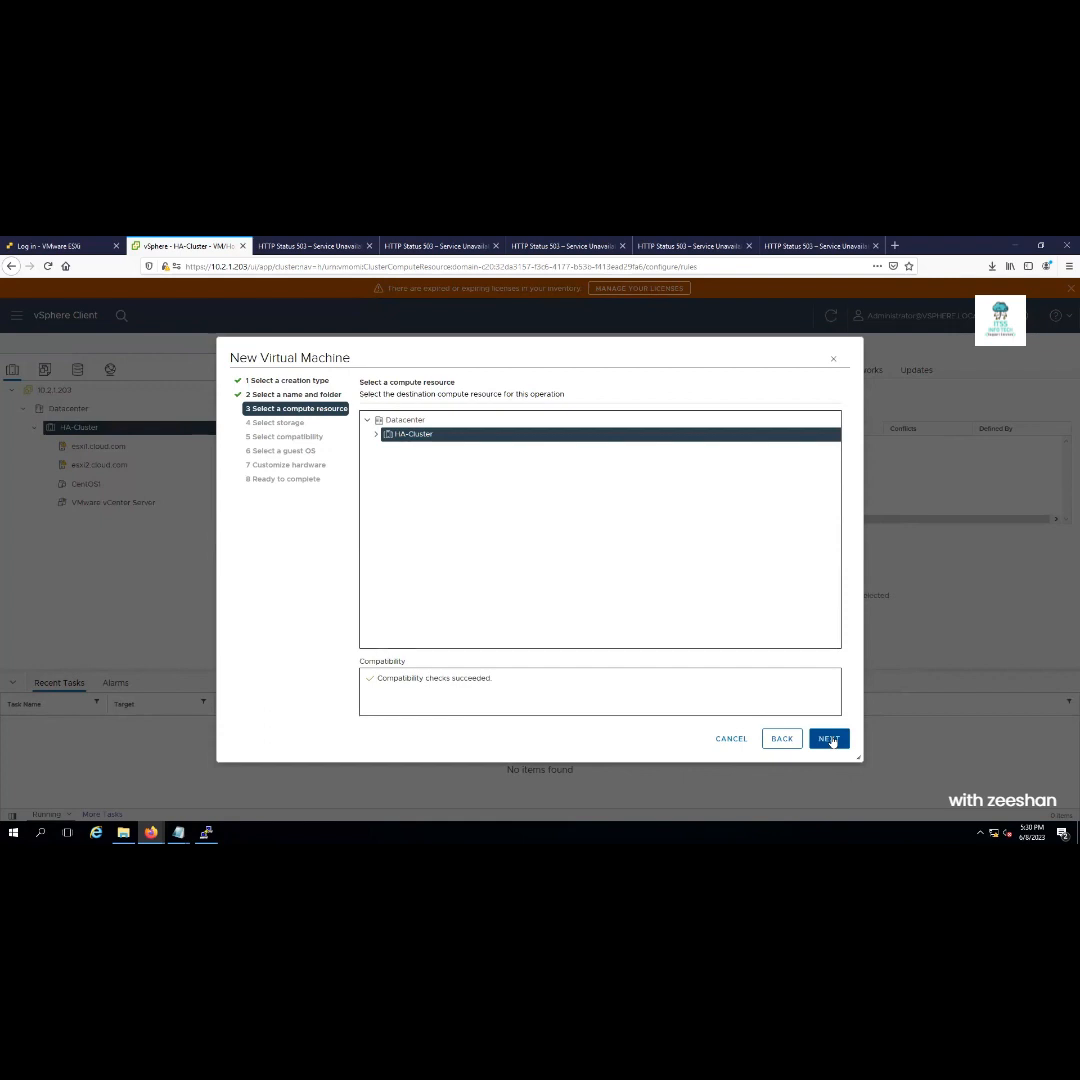
click(830, 740)
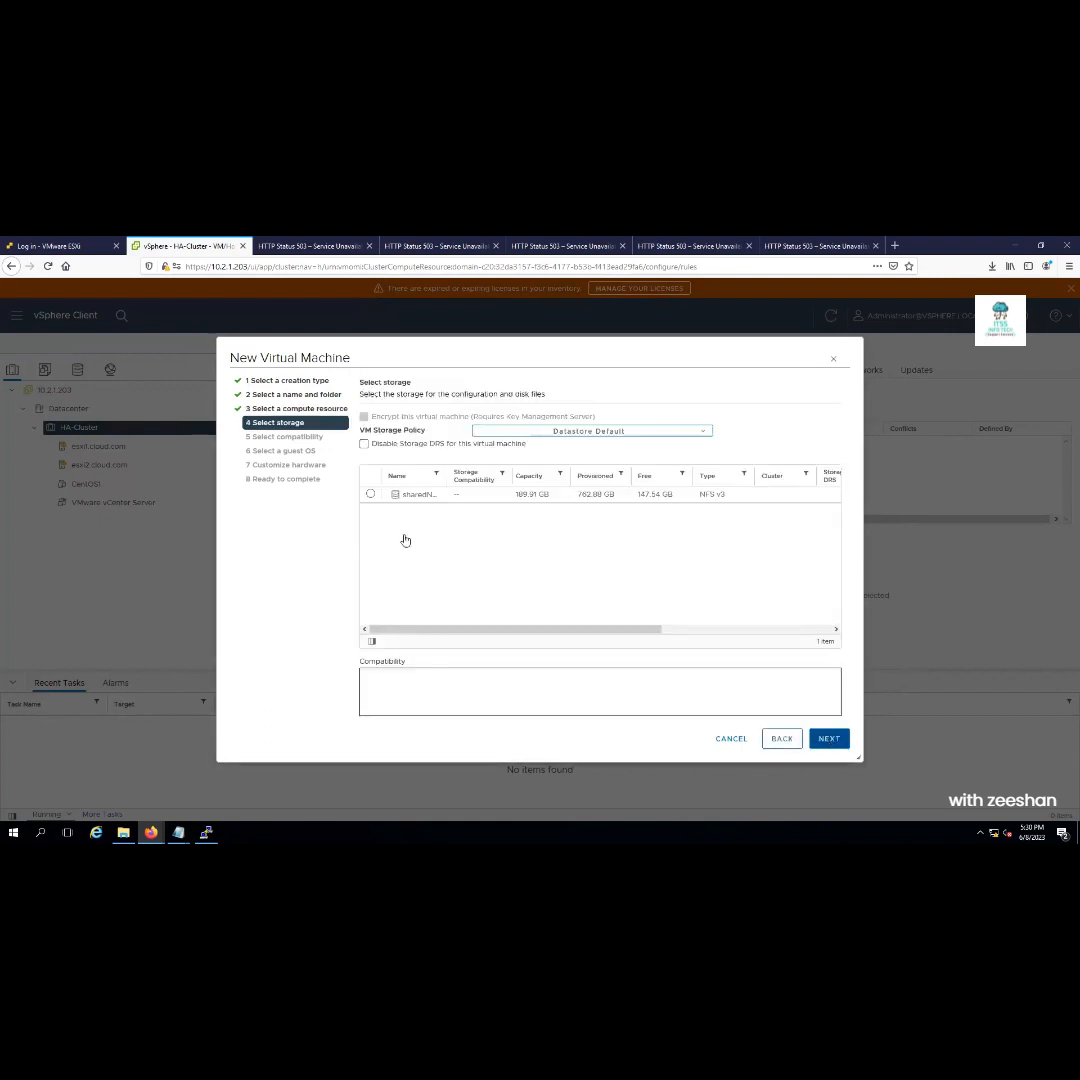
click(371, 494)
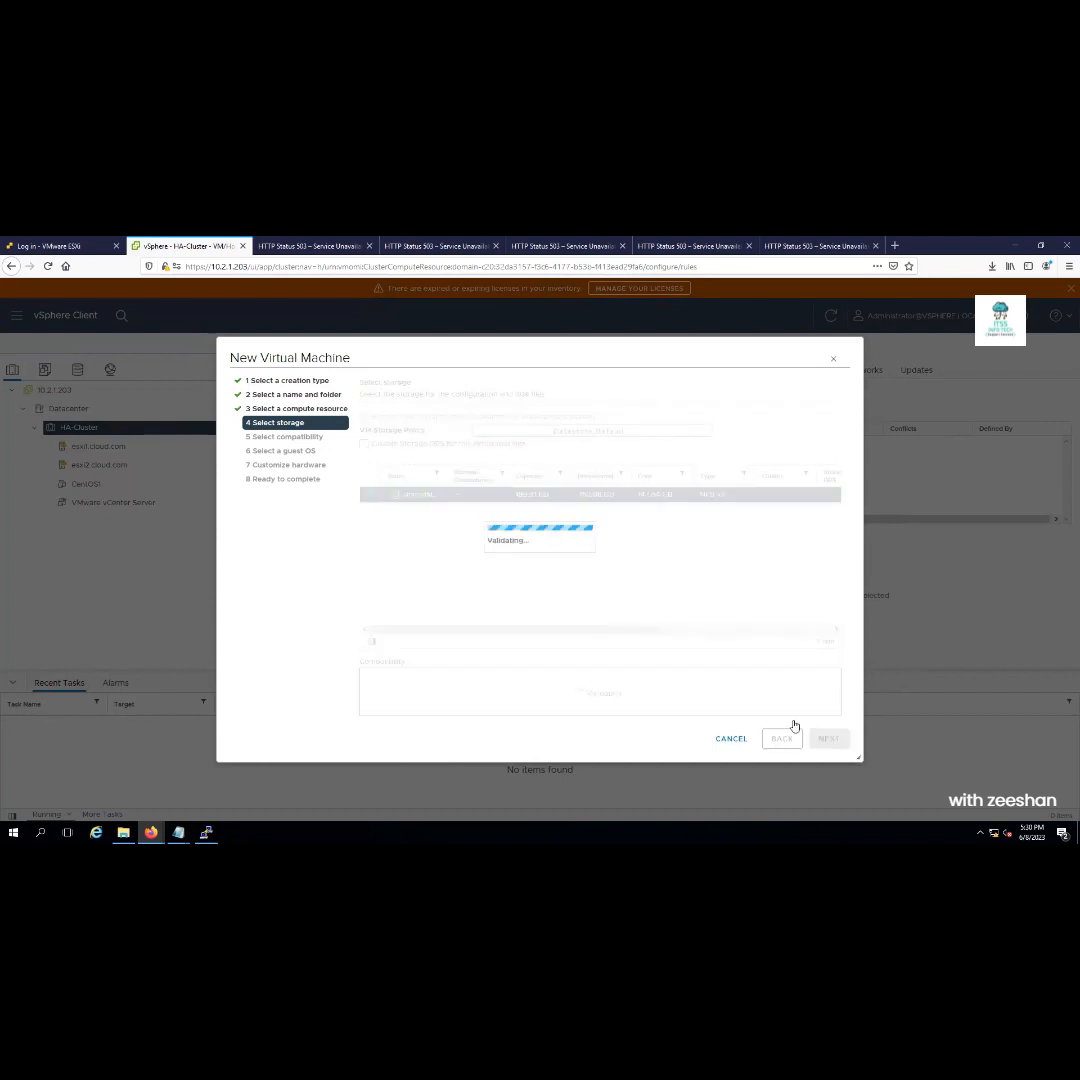
click(827, 738)
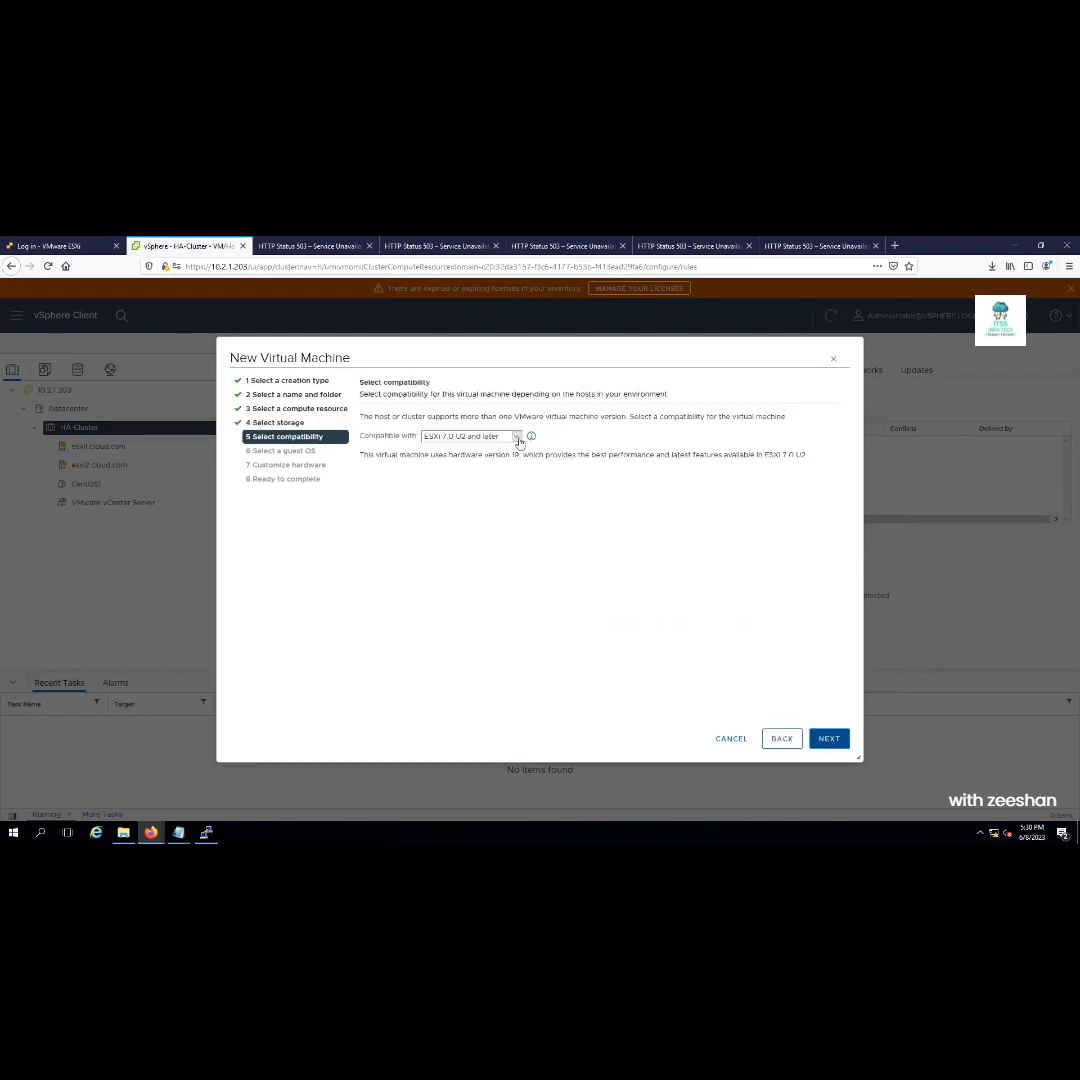
Compare compatibility ESXi 6.5 (hardware version 13) against ESXi 7.0 U2 (version 19), ending on 7.0 U2
click(516, 437)
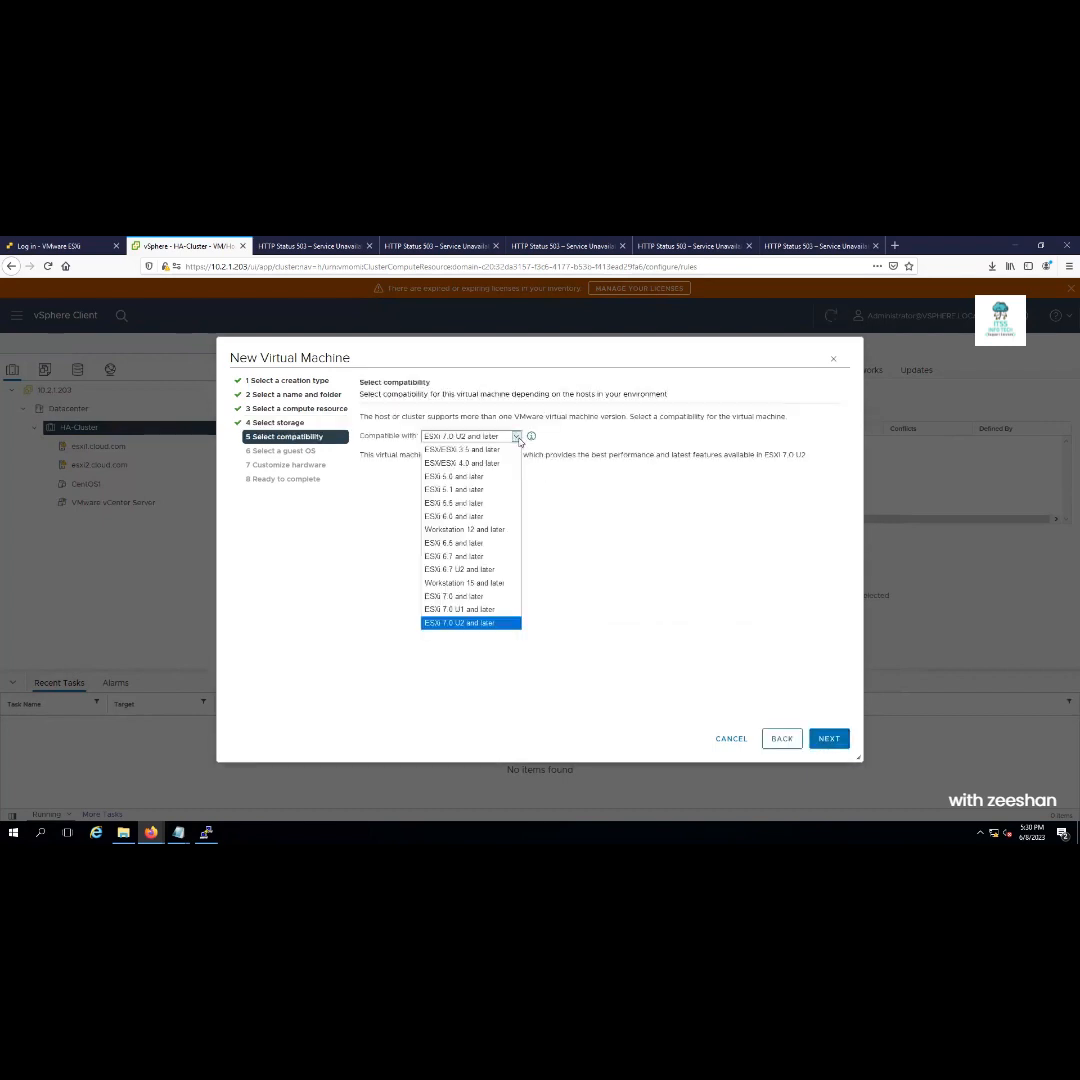
click(461, 544)
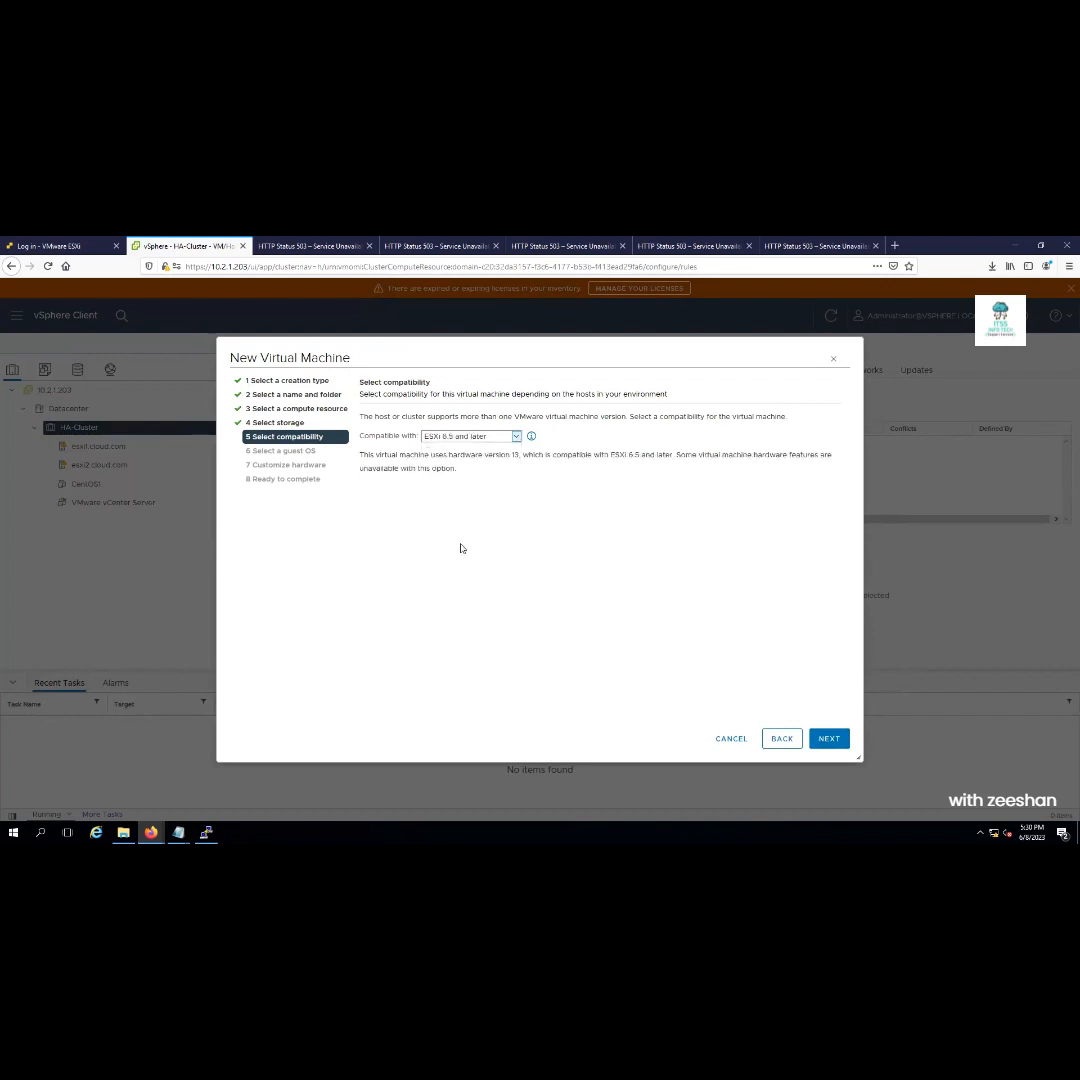
click(533, 438)
click(496, 457)
triple_click(497, 456)
click(517, 437)
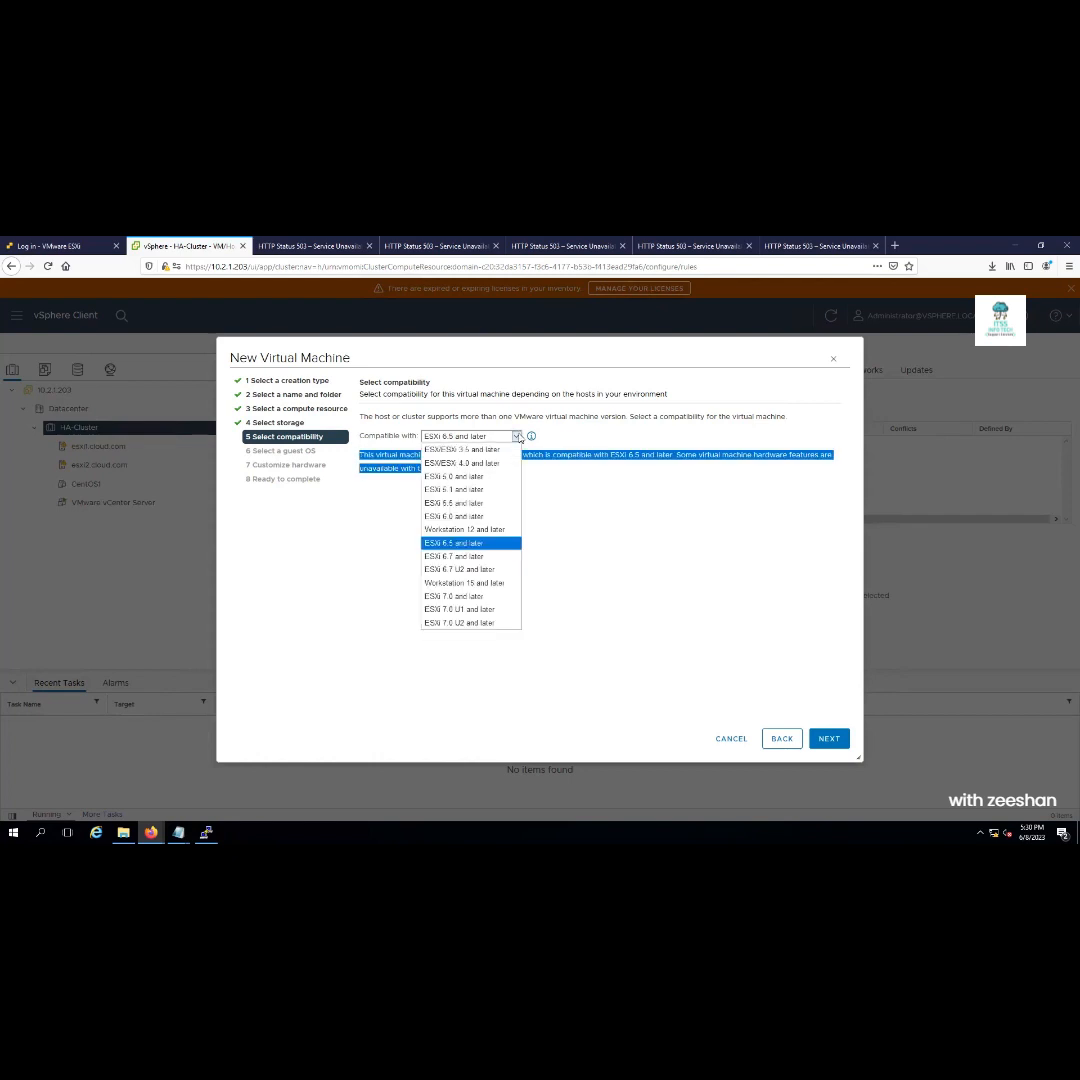
click(487, 623)
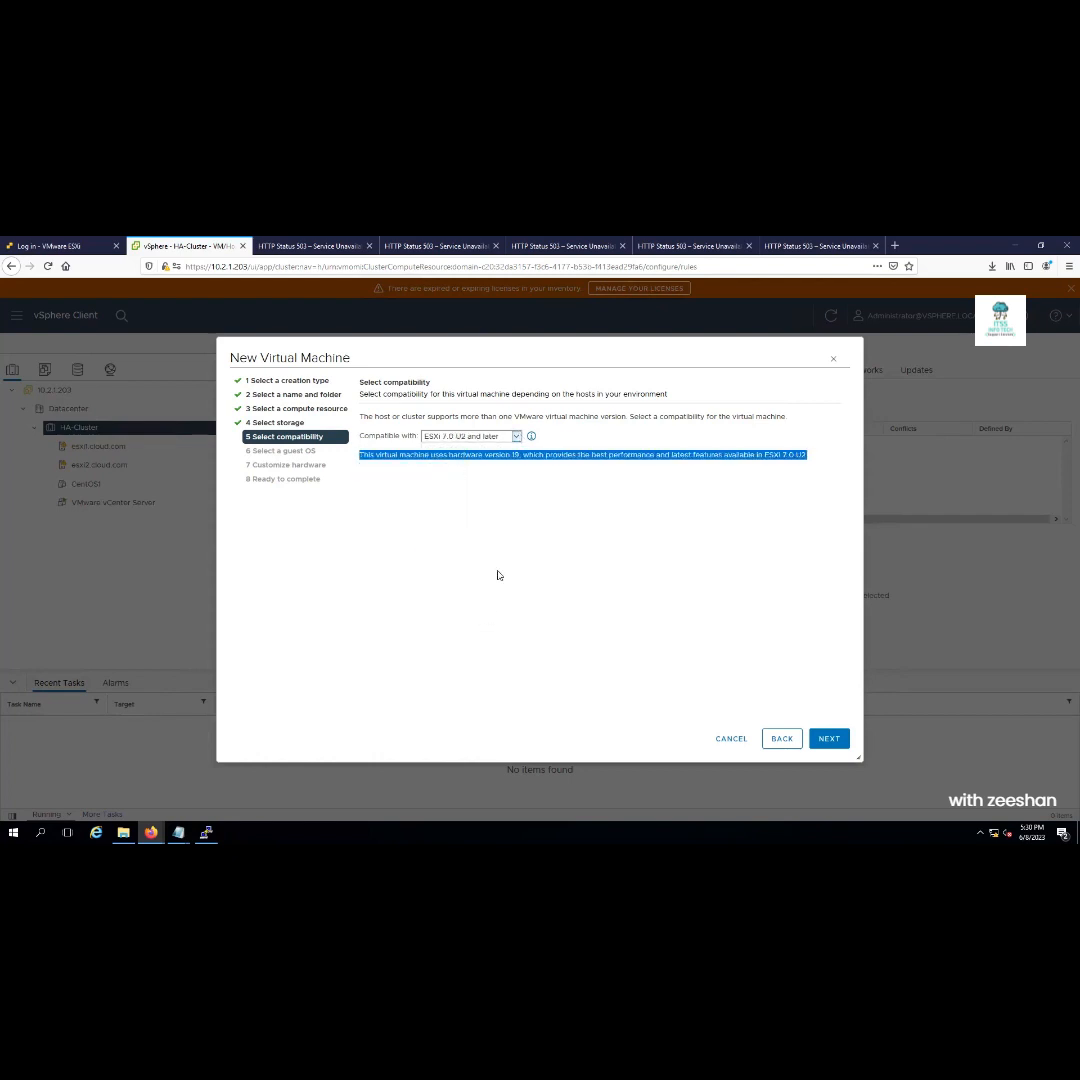
click(510, 458)
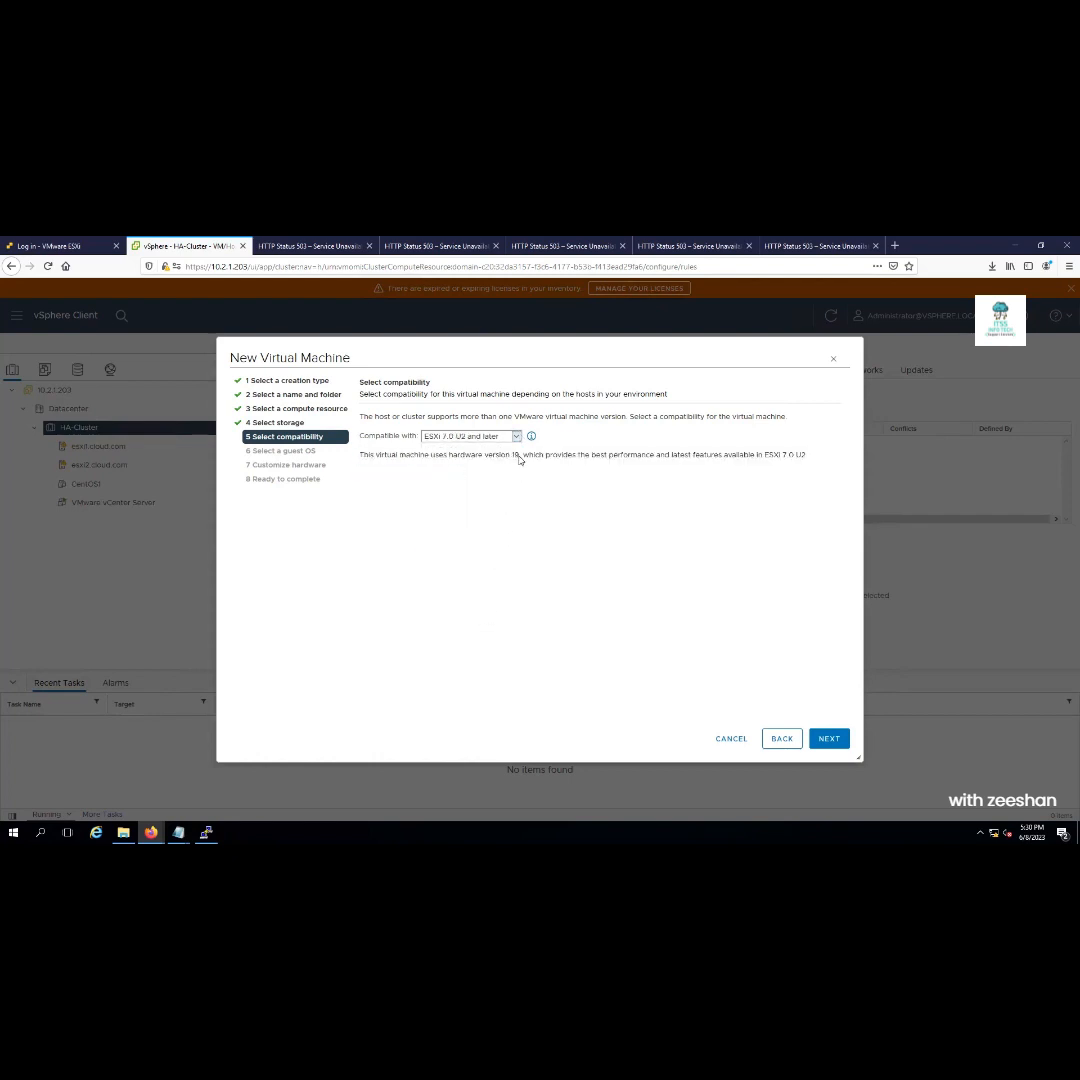
double_click(511, 455)
Edit line 30 of CentOS1.ovf so the virtual system type reads vmx-13 instead of vmx-19
double_click(516, 455)
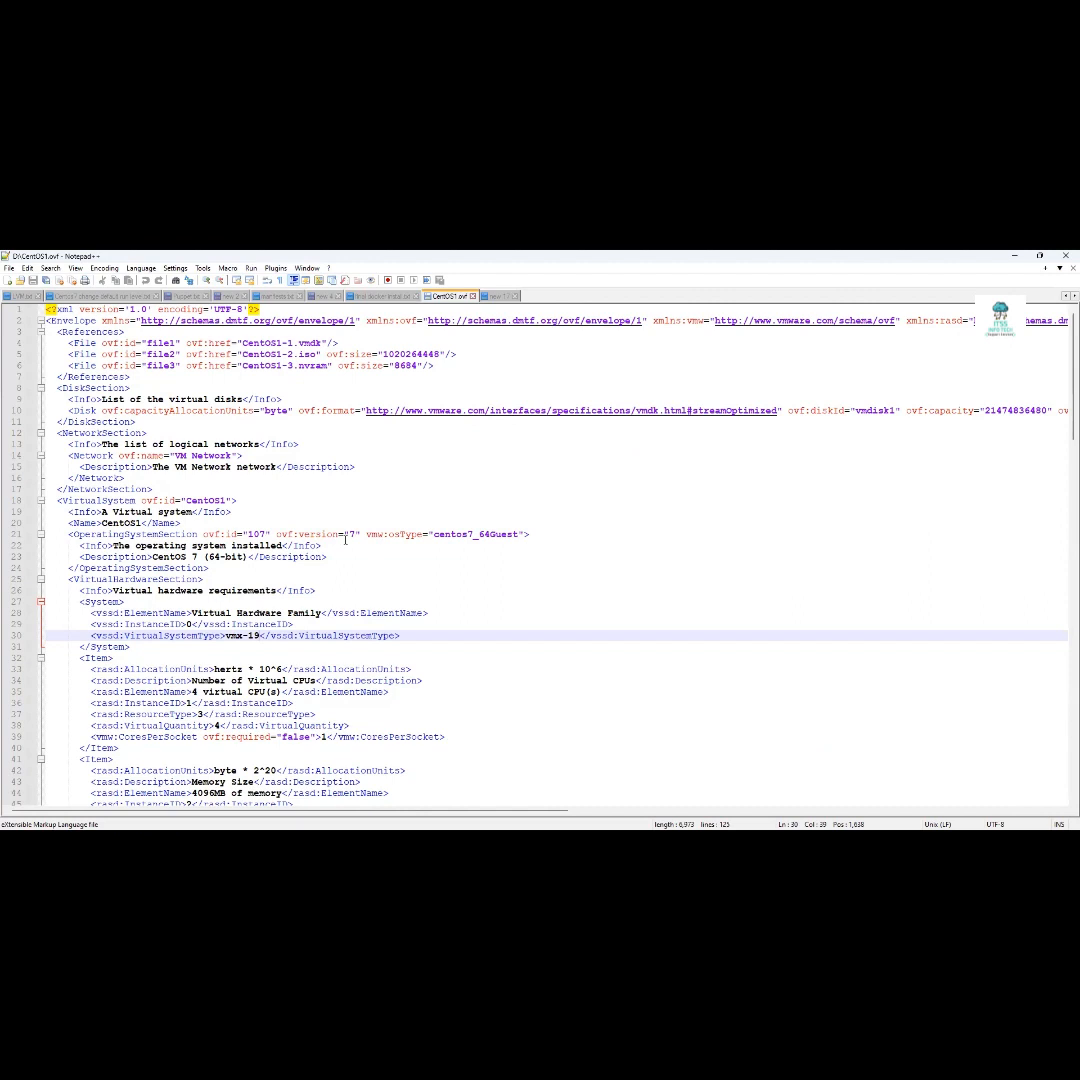
key(BackSpace)
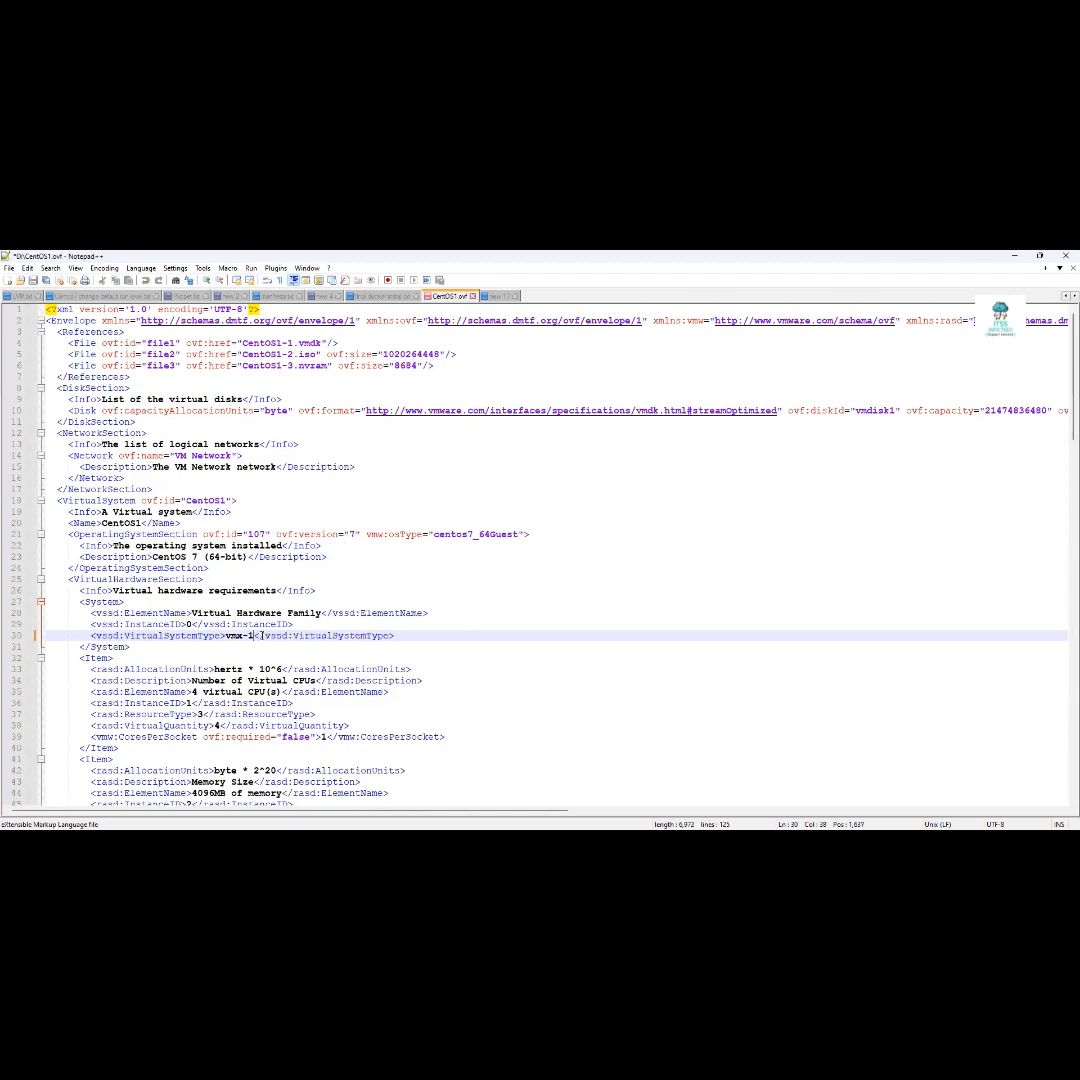
text(3)
click(358, 649)
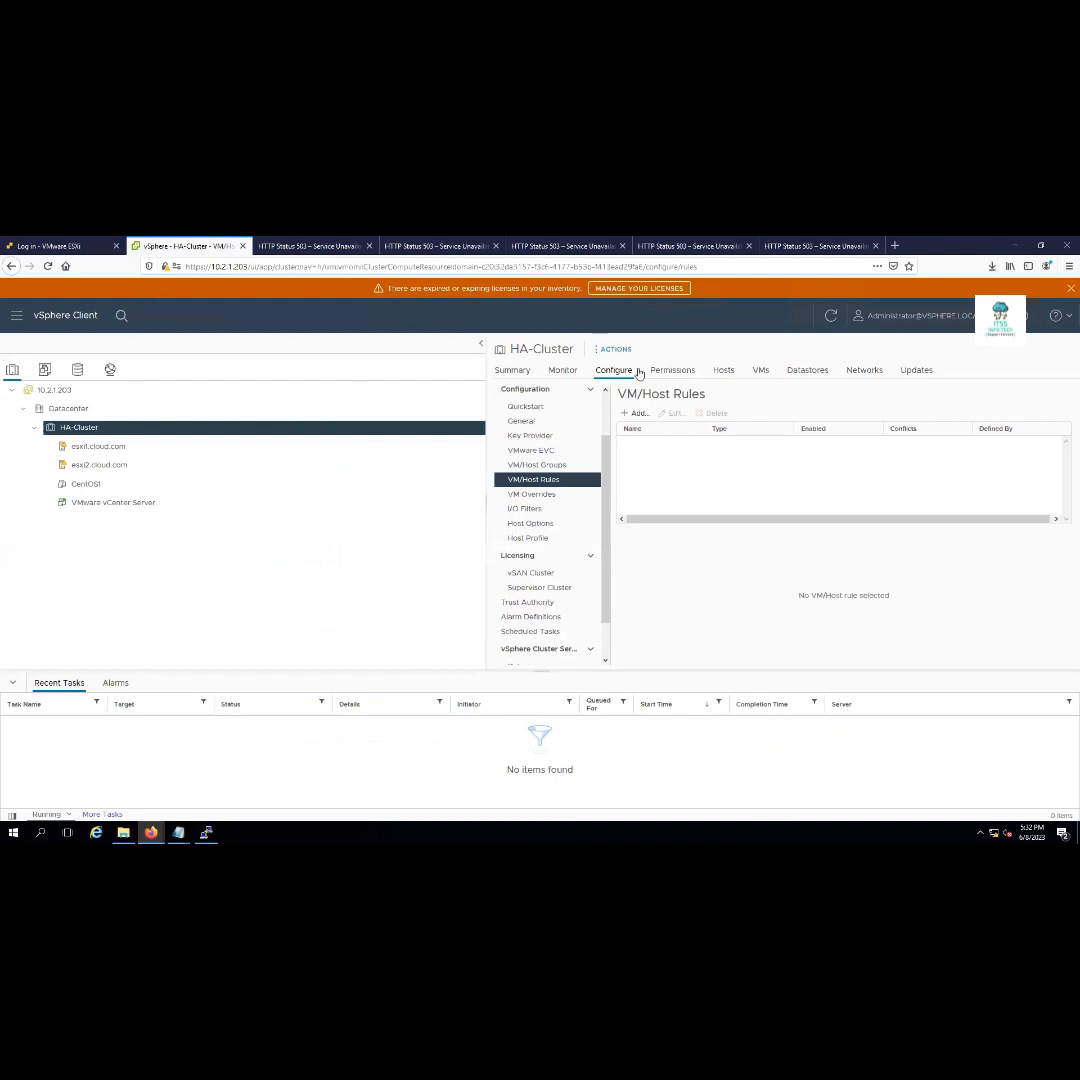
Show the downloads in their folder and create a new folder named centOS1 there
click(992, 266)
click(984, 293)
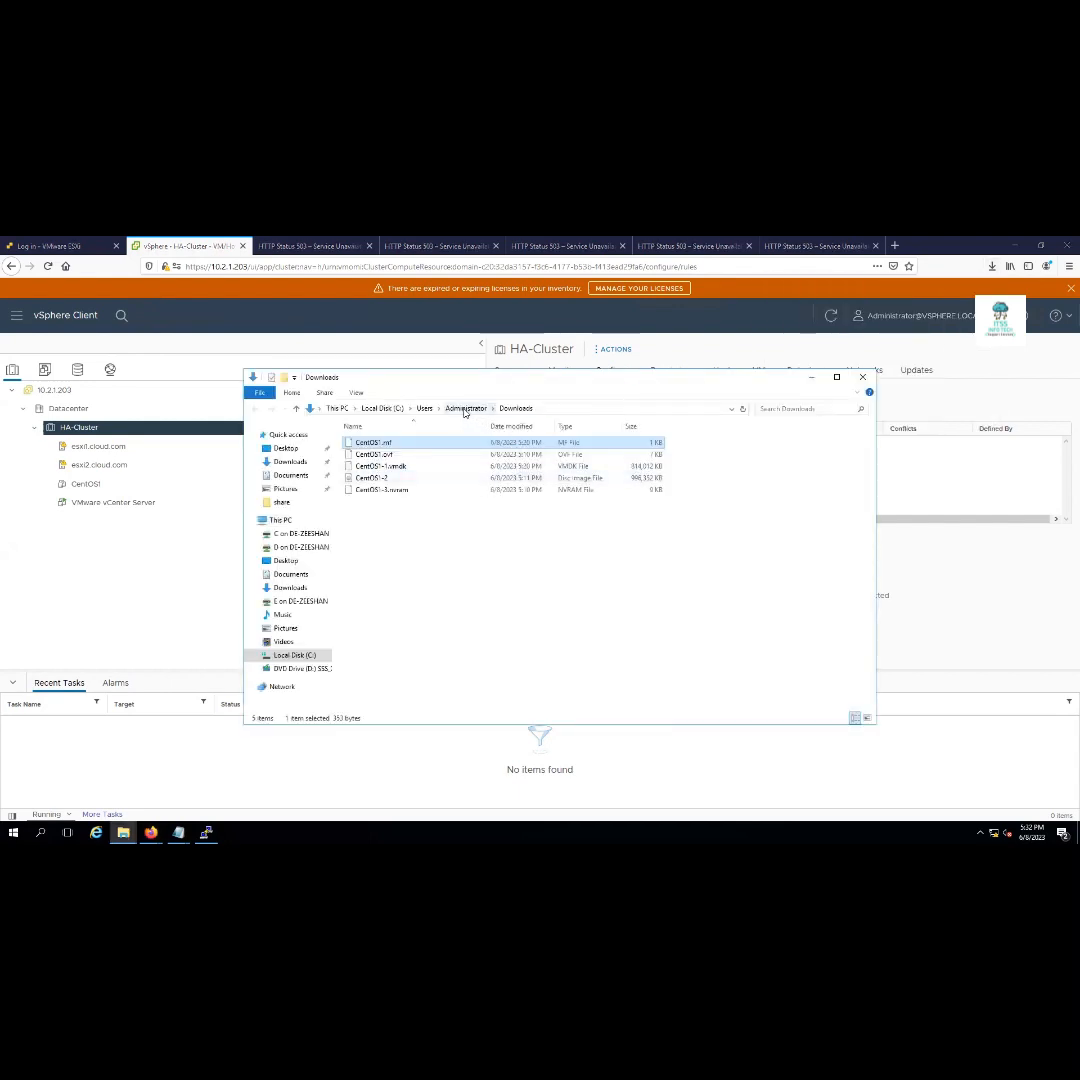
right_click(481, 562)
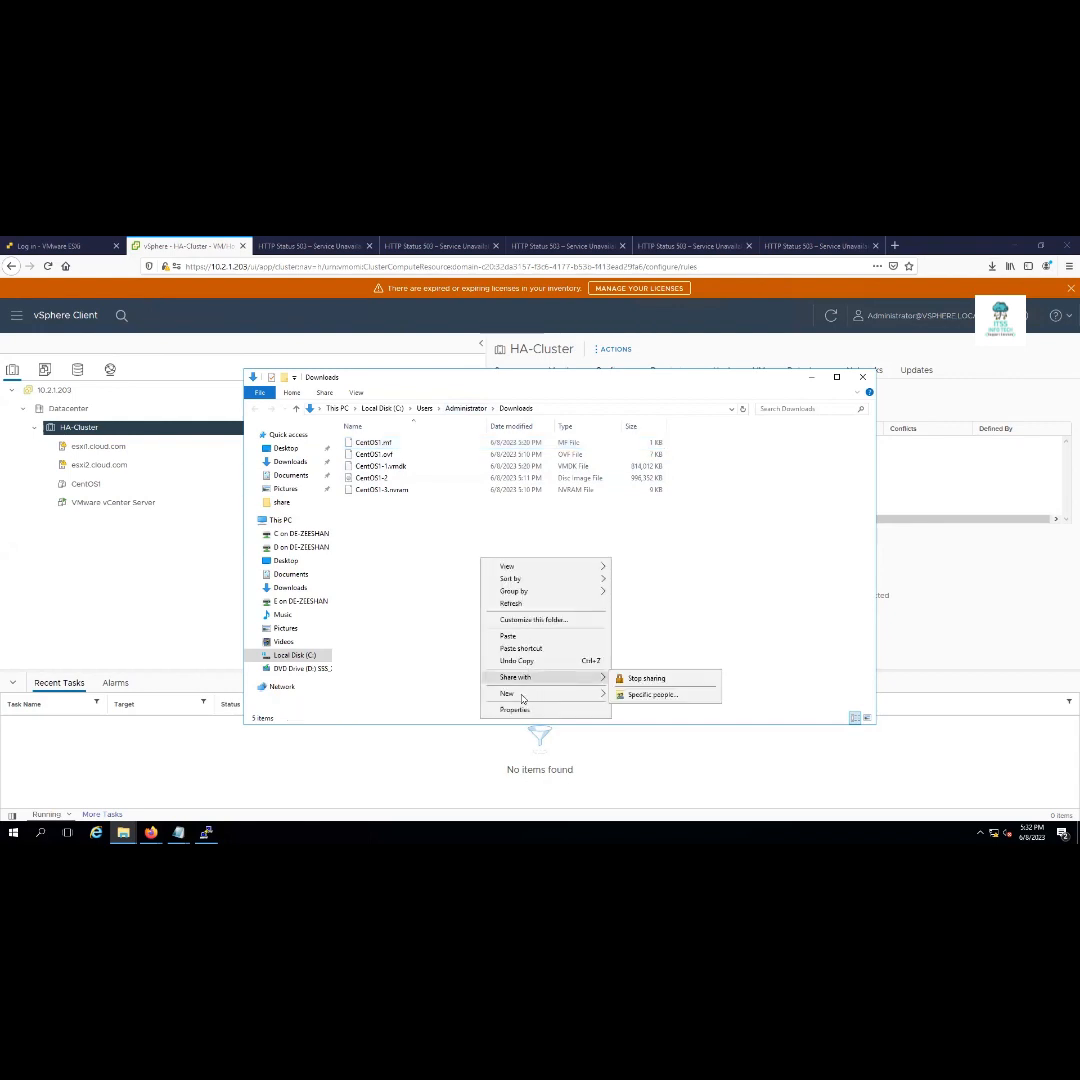
mouse_move(521, 698)
click(645, 696)
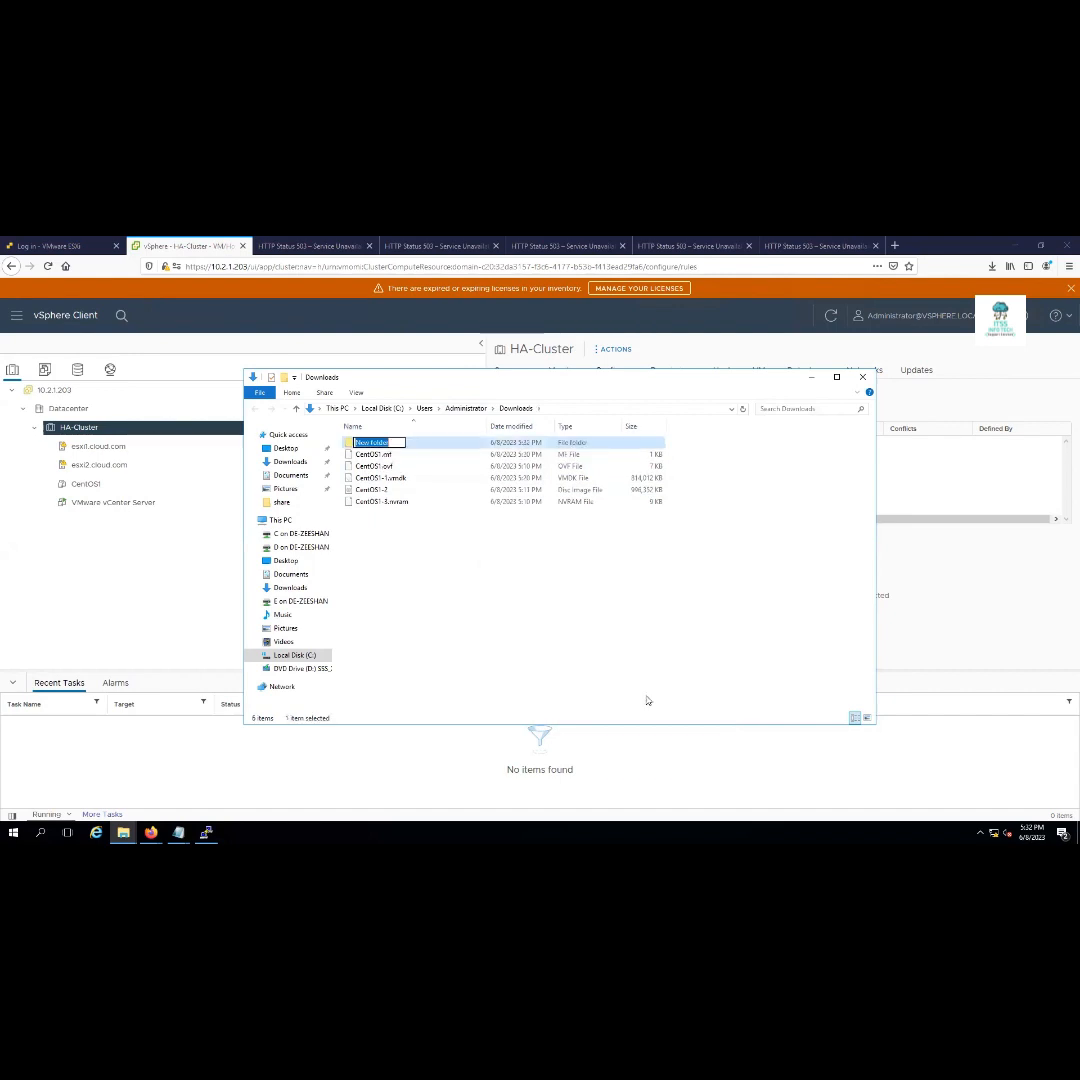
text(centOS1)
key(Return)
Move the five exported CentOS1 files into the centOS1 folder
click(364, 456)
shift+click(388, 501)
drag(380, 478, 366, 446)
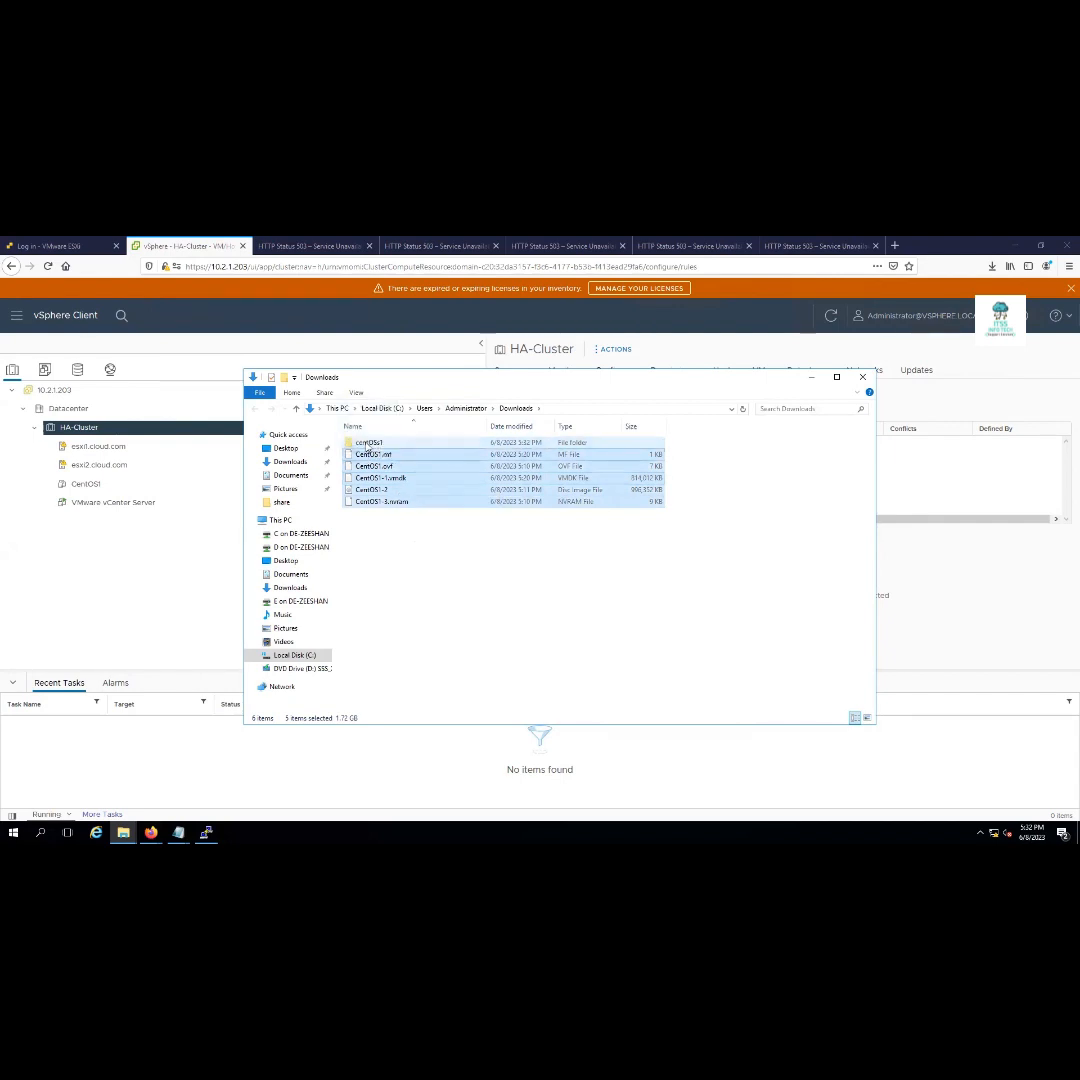